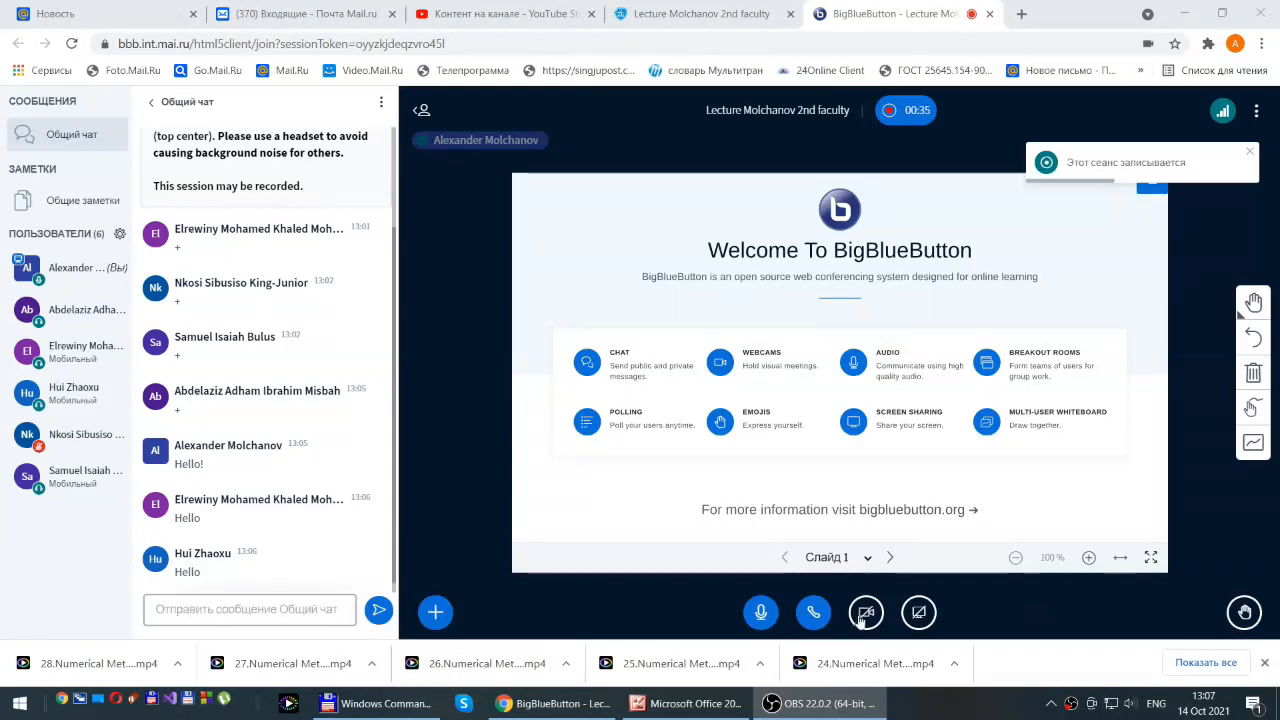
Start sharing the entire first screen (Экран 1) in the lecture meeting
left_click(919, 618)
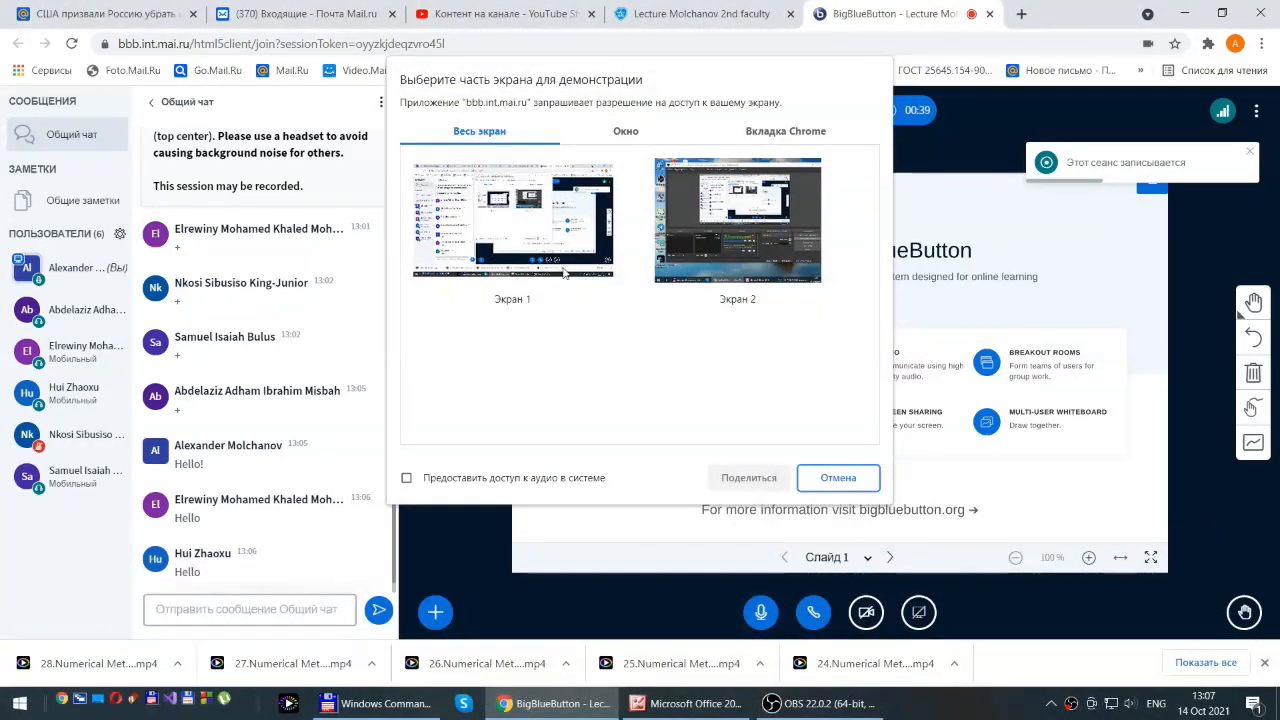
left_click(521, 242)
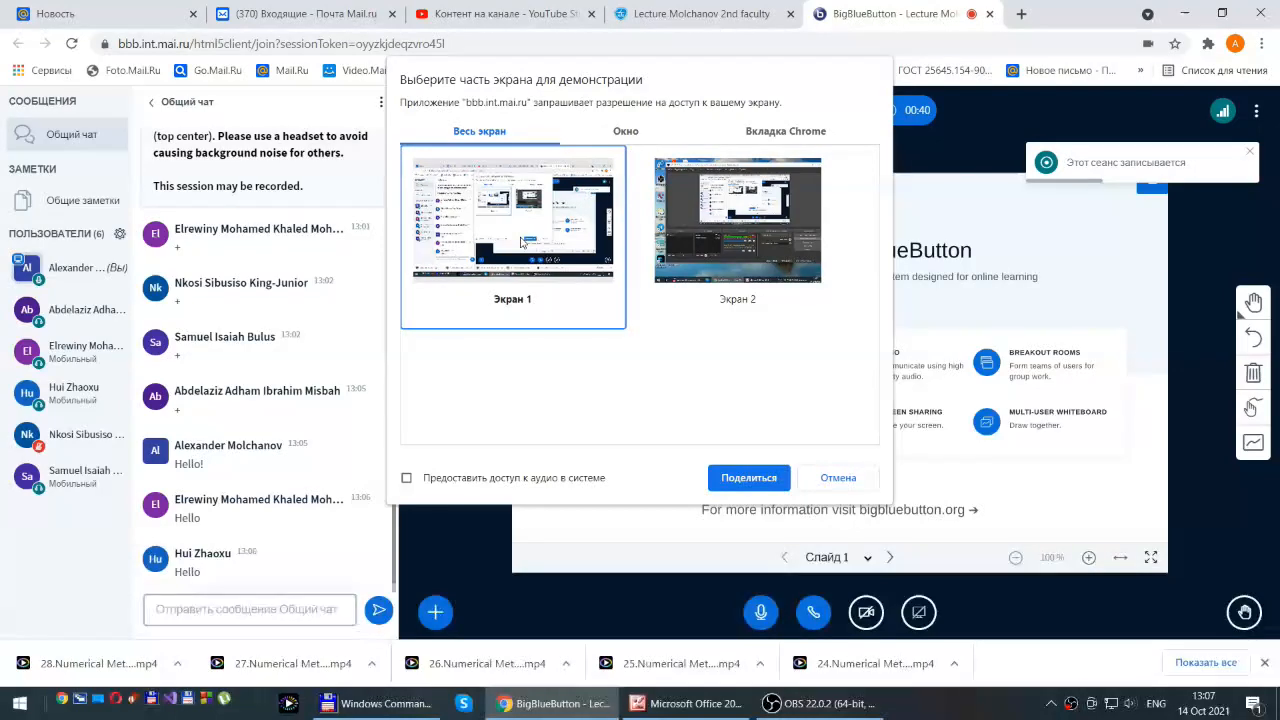
left_click(745, 478)
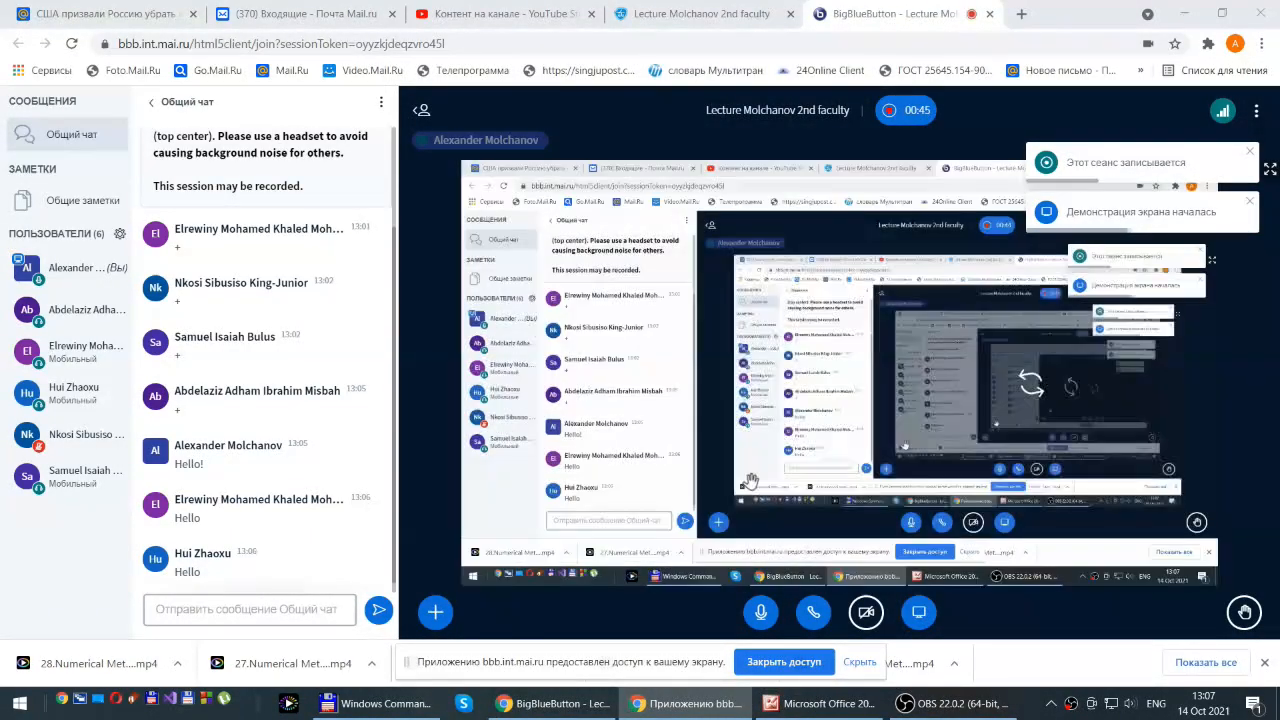
Open the 1994 paper on supersonic base flow experiments in Adobe Acrobat and select the publication year 1994 in the journal heading
left_click(340, 710)
left_click_drag(709, 12, 2, 20)
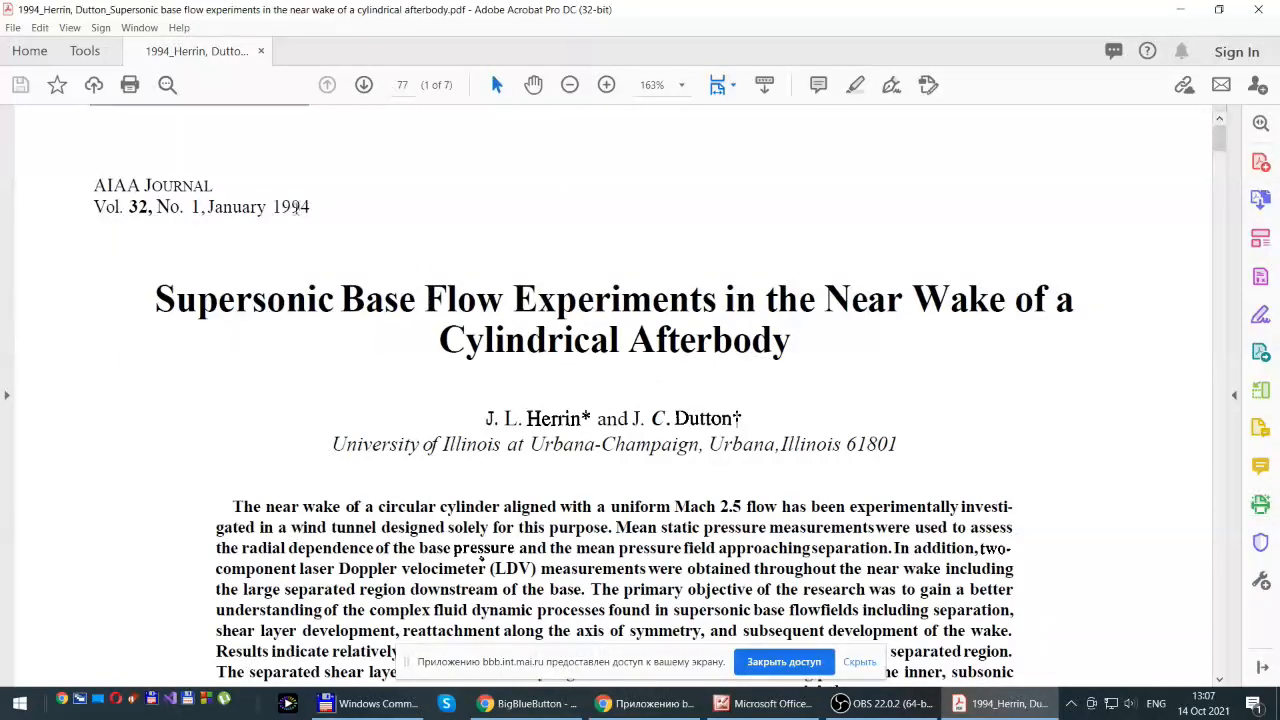
left_click_drag(277, 206, 308, 207)
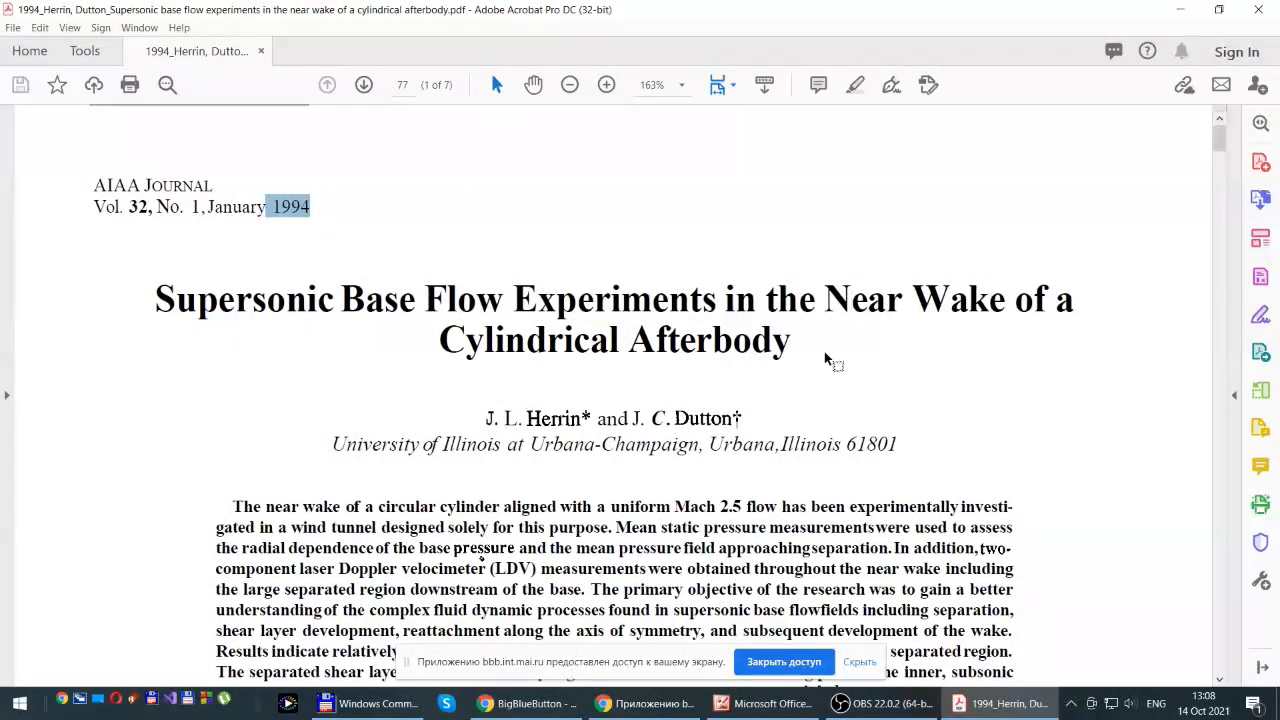
Examine the Fig. 1 base flow schematic and Fig. 2 wind tunnel diagram, and select the word "pressure" in the Wind Tunnel Facility section
scroll(826, 360, "down", 2)
scroll(826, 356, "down", 2)
scroll(826, 352, "down", 12)
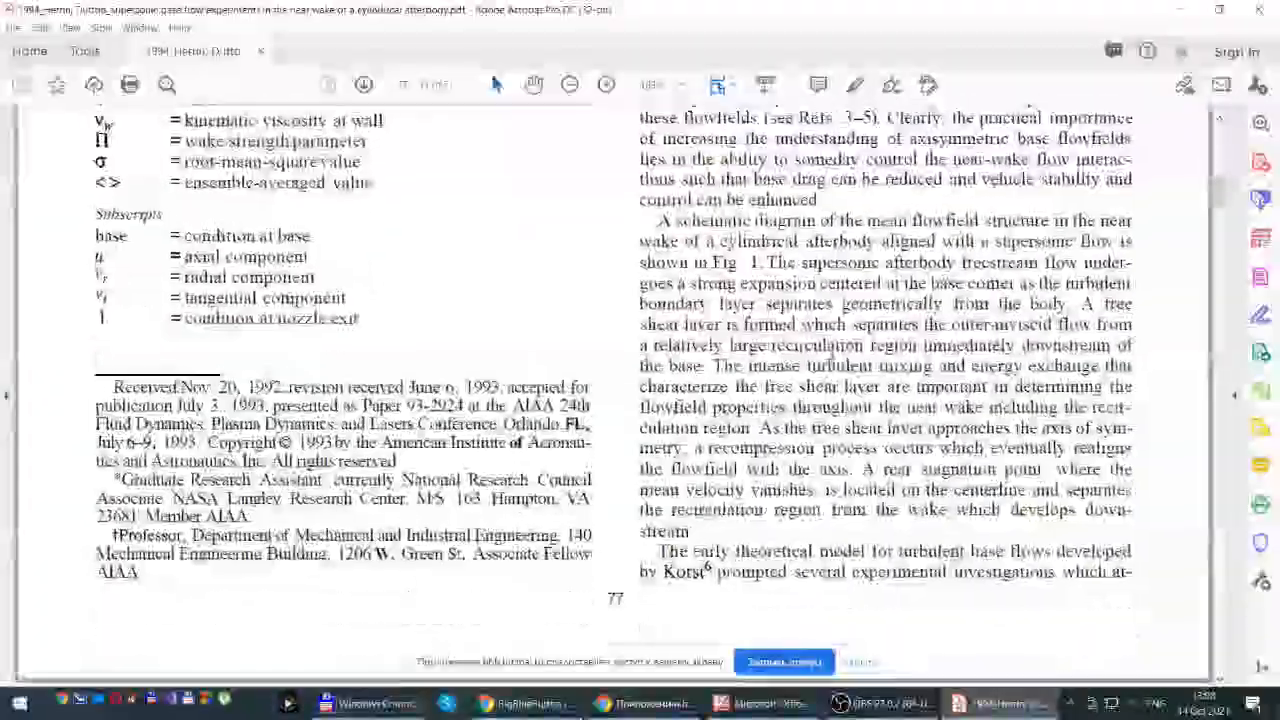
scroll(722, 528, "down", 10)
scroll(884, 395, "down", 3)
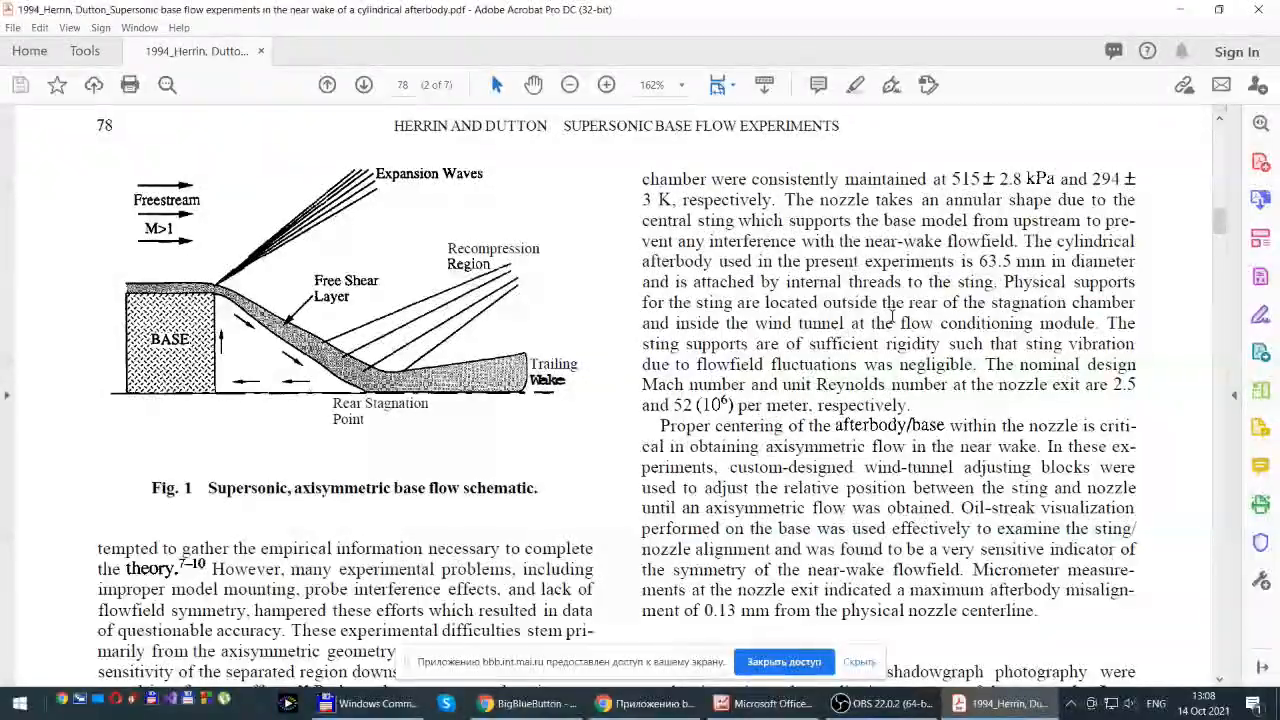
scroll(803, 325, "down", 1)
scroll(803, 325, "down", 15)
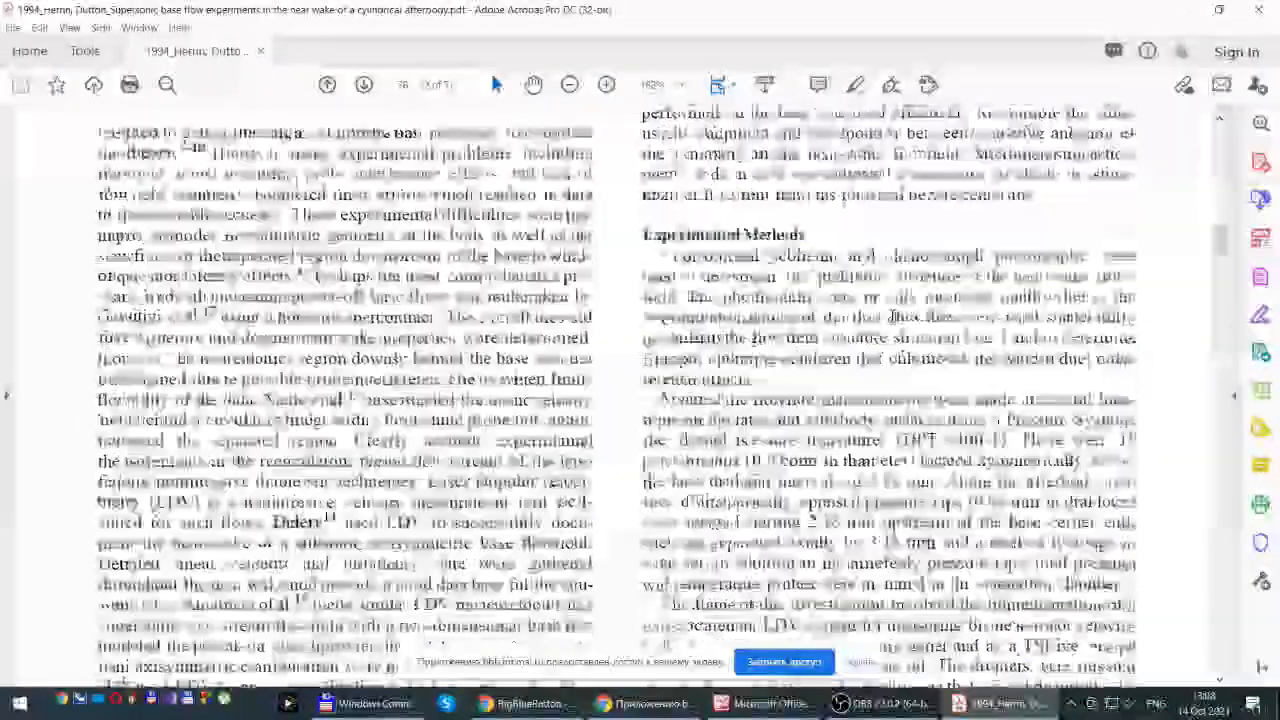
scroll(803, 325, "down", 7)
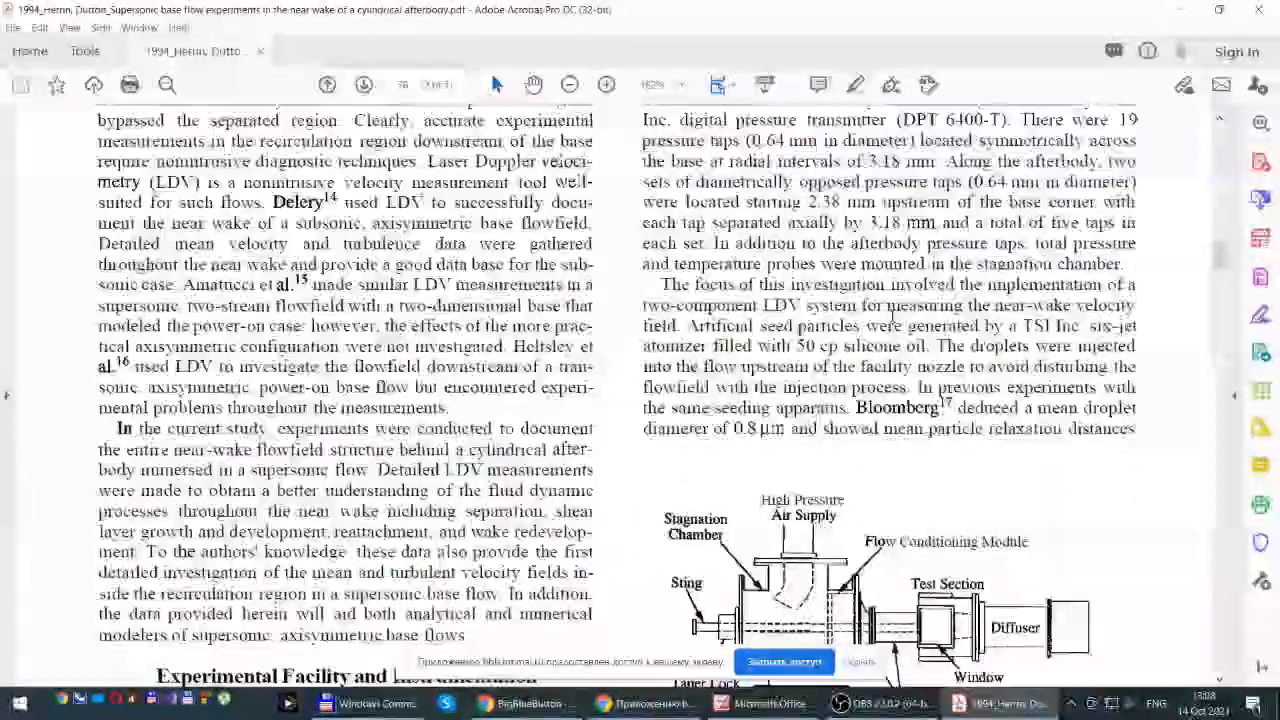
scroll(892, 314, "down", 5)
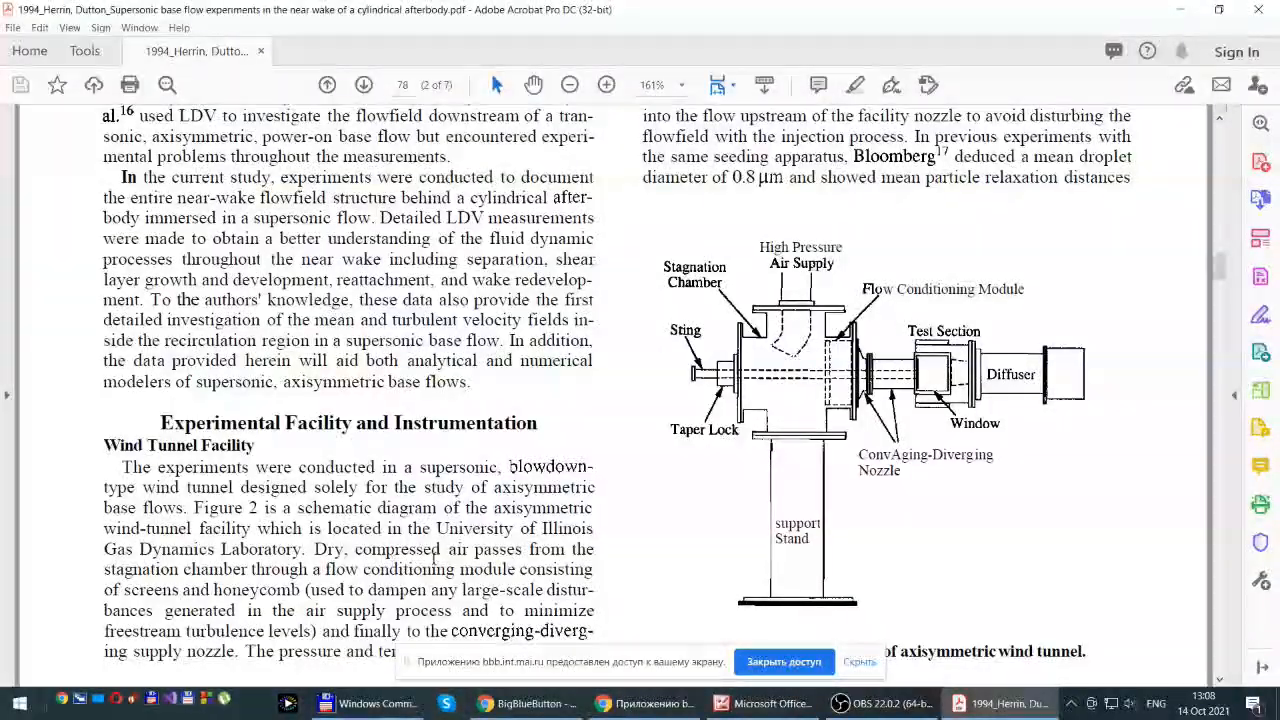
scroll(440, 536, "down", 2)
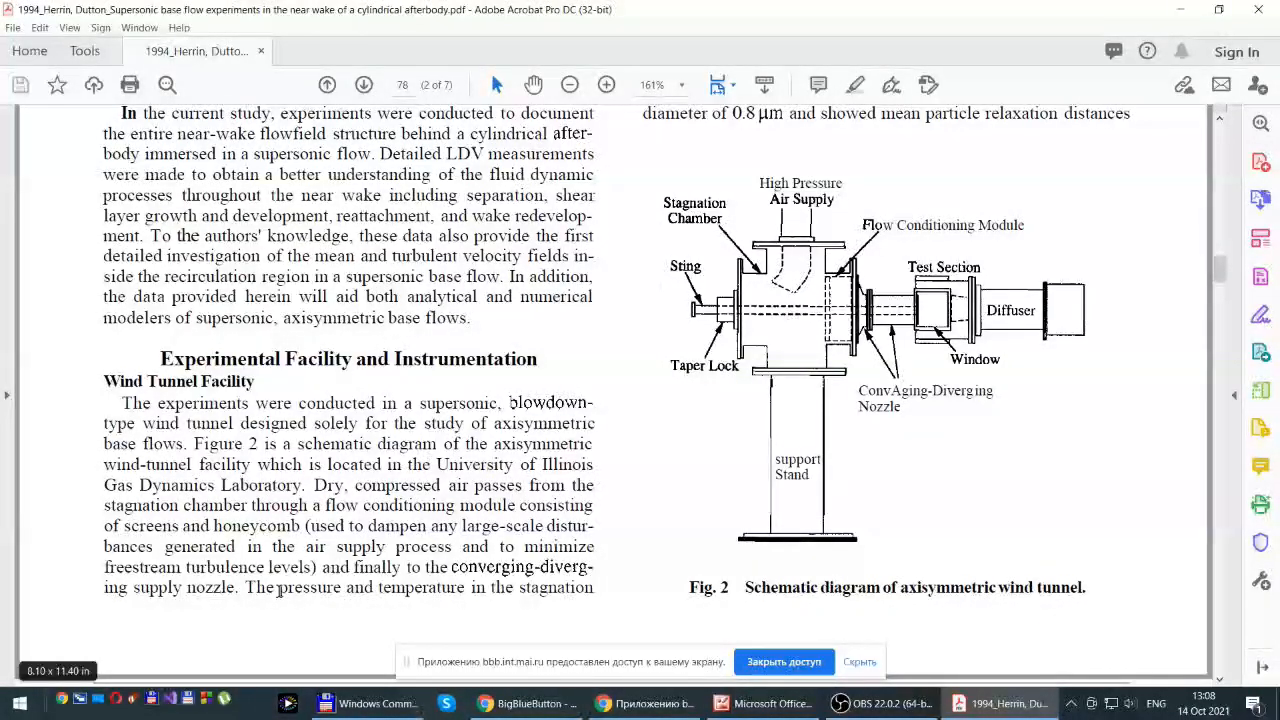
double_click(280, 588)
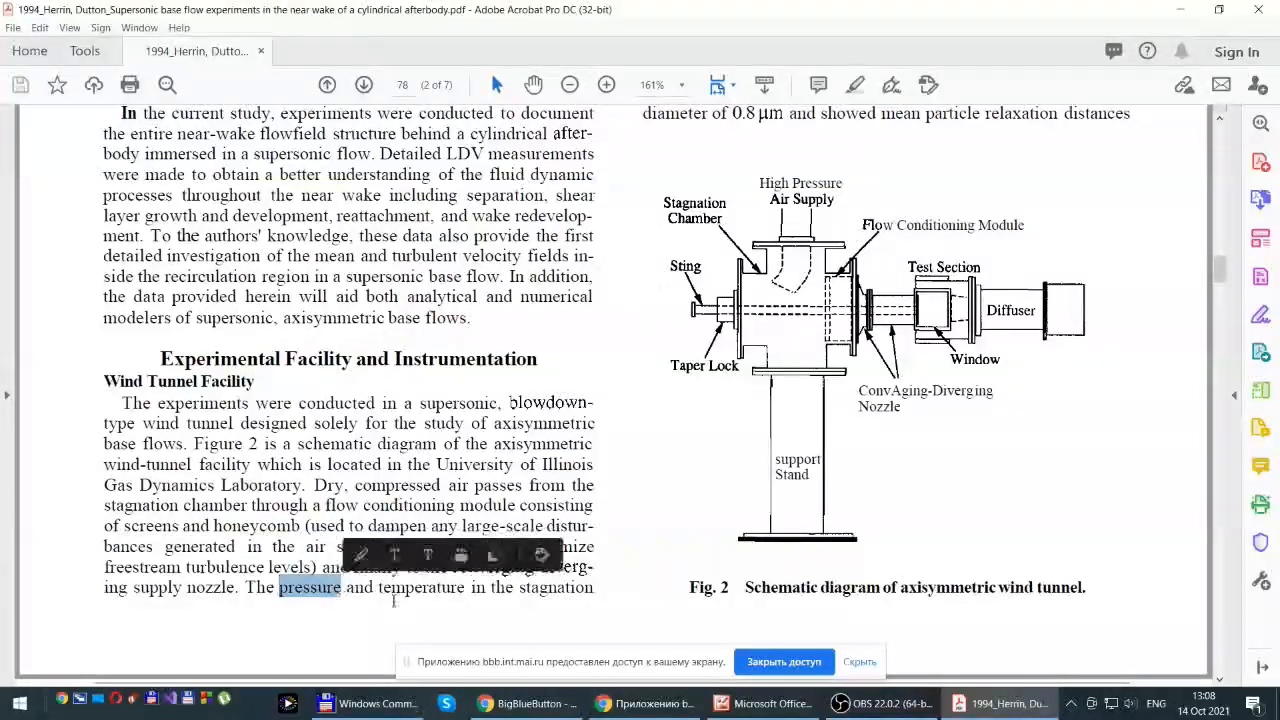
Select the chamber pressure "at 515 ± 2.8 kPa" on page 78, clear the selection, and read the nozzle and afterbody parameters
scroll(395, 596, "up", 10)
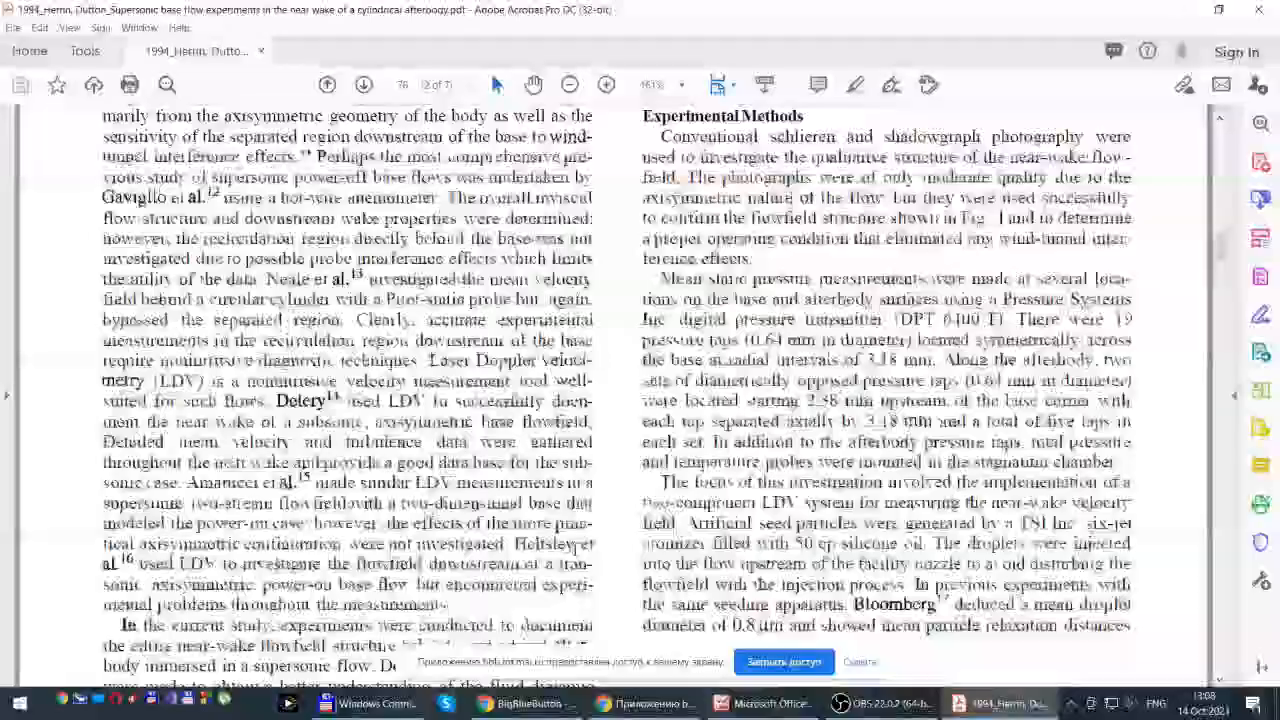
scroll(574, 555, "up", 4)
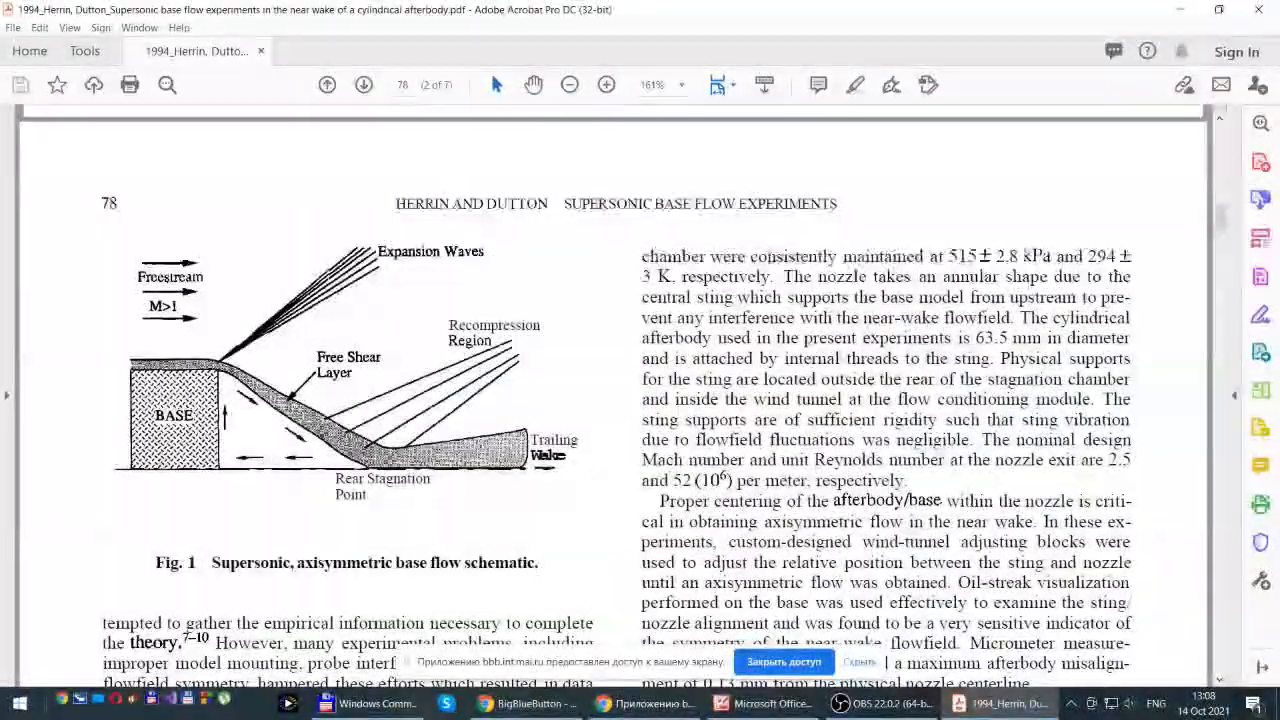
left_click_drag(1053, 256, 930, 256)
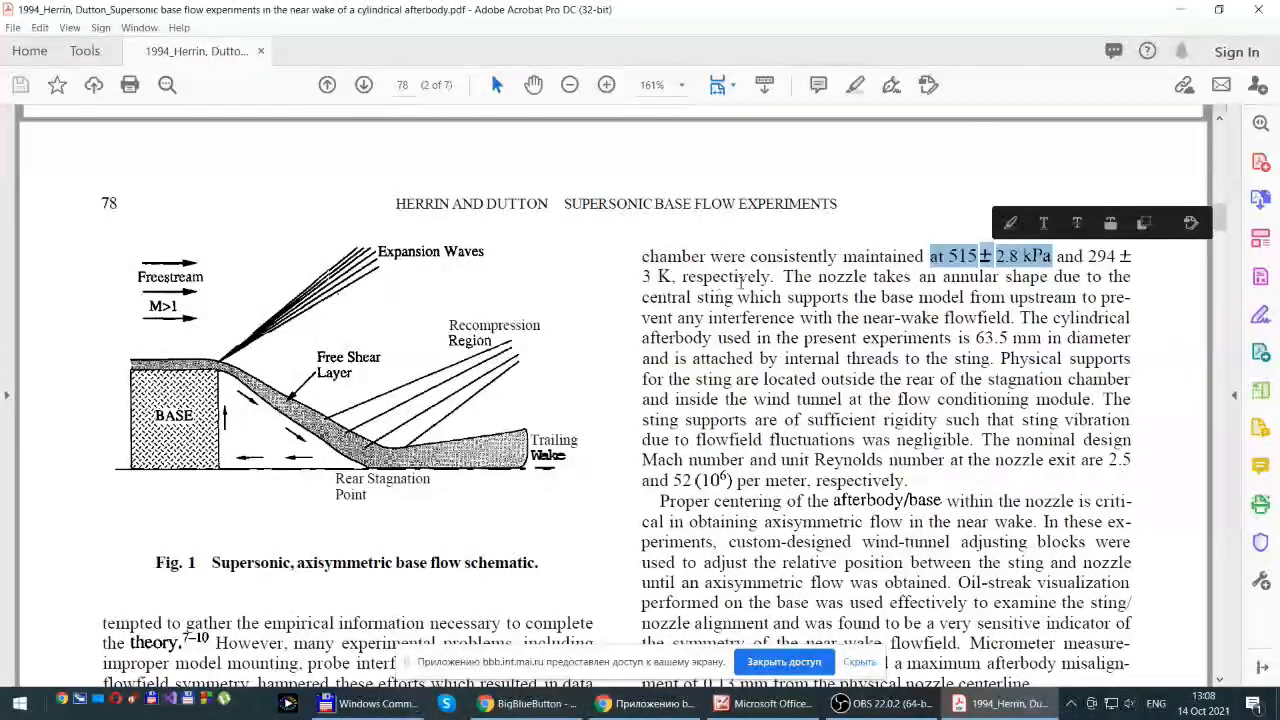
left_click(771, 277)
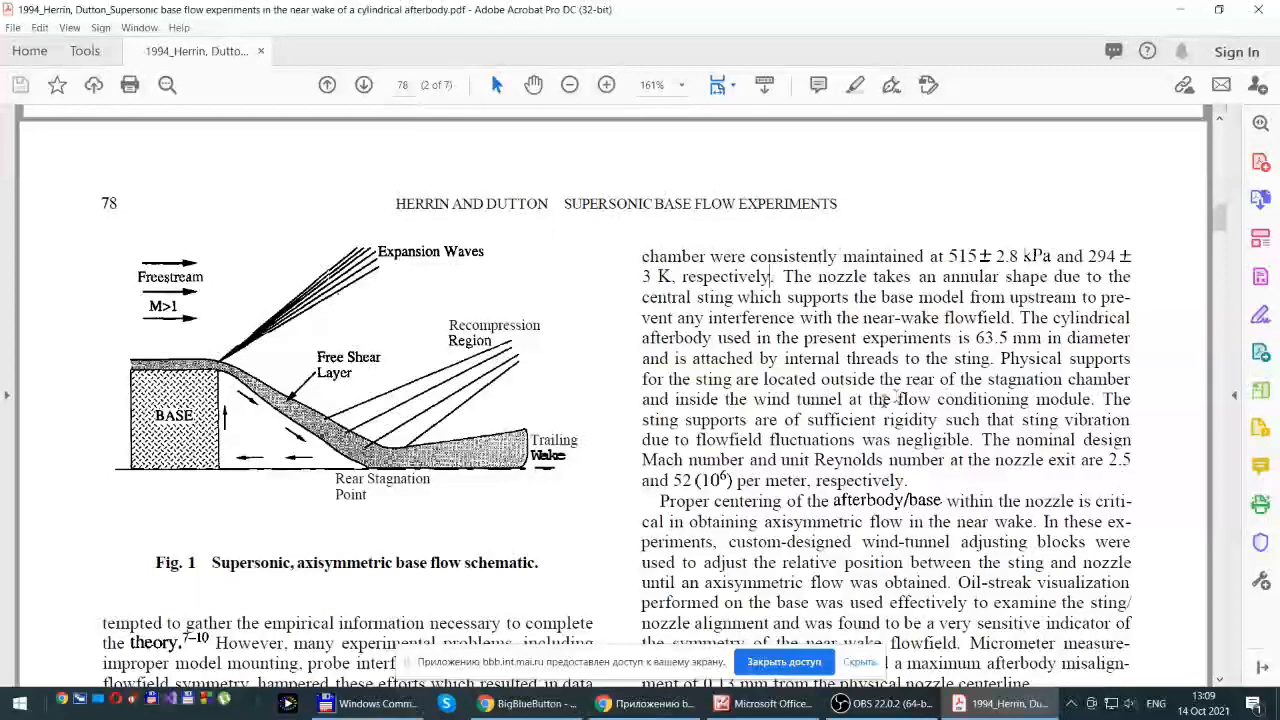
scroll(750, 366, "down", 1)
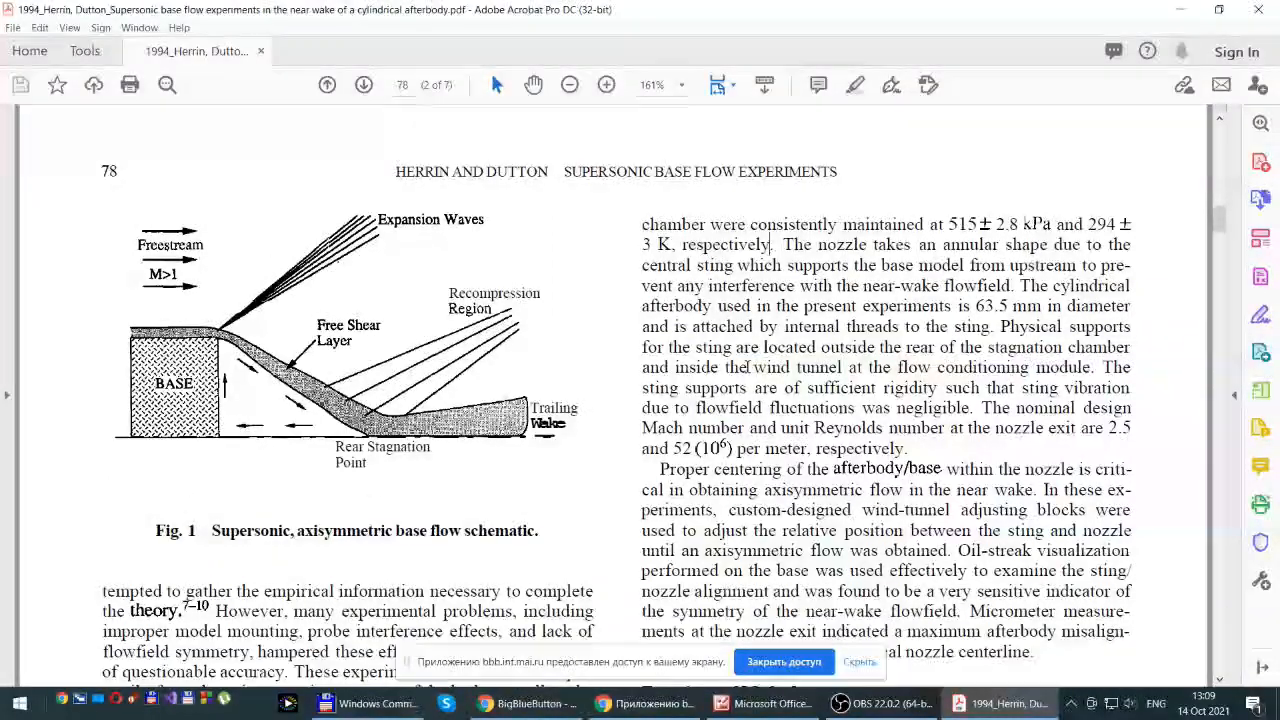
scroll(750, 366, "up", 2)
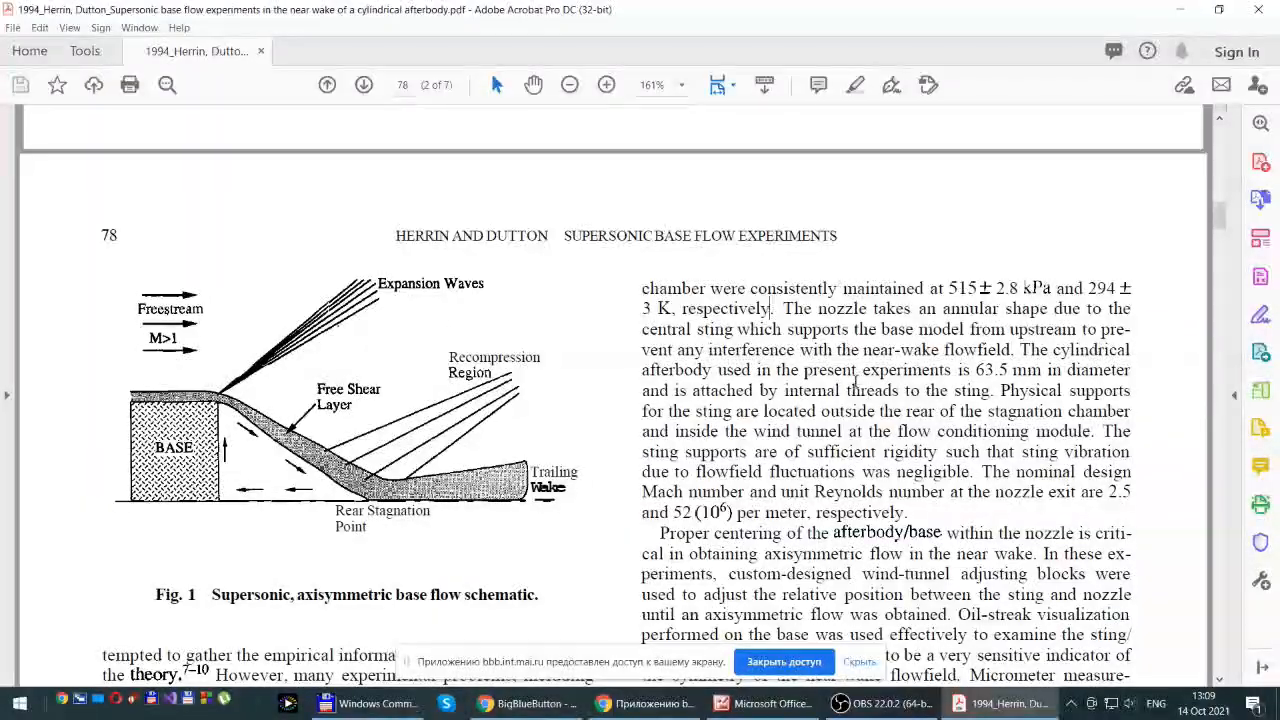
scroll(852, 385, "down", 3)
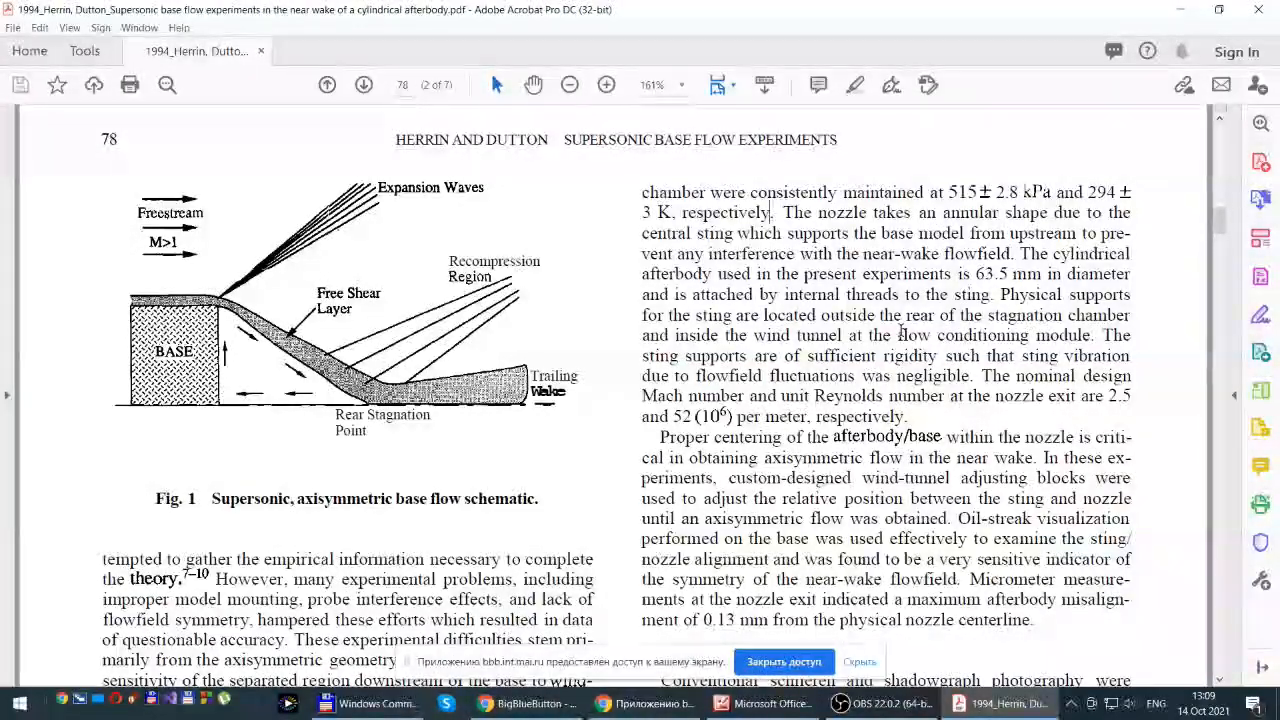
Examine the paper's measured results from the Fig. 3 base pressure profile through the Fig. 10 turbulence contours, returning to the Fig. 5 centerline velocity plot
scroll(901, 333, "down", 8)
scroll(901, 333, "down", 6)
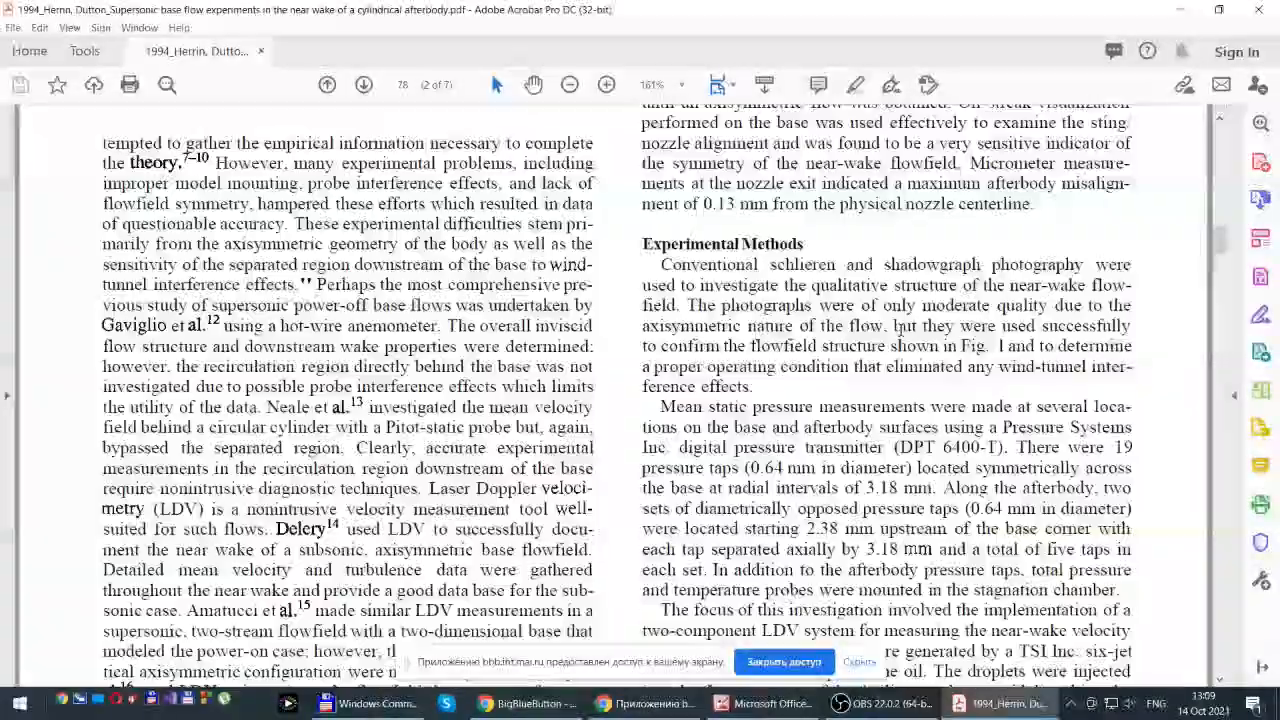
scroll(901, 333, "down", 15)
scroll(901, 335, "down", 20)
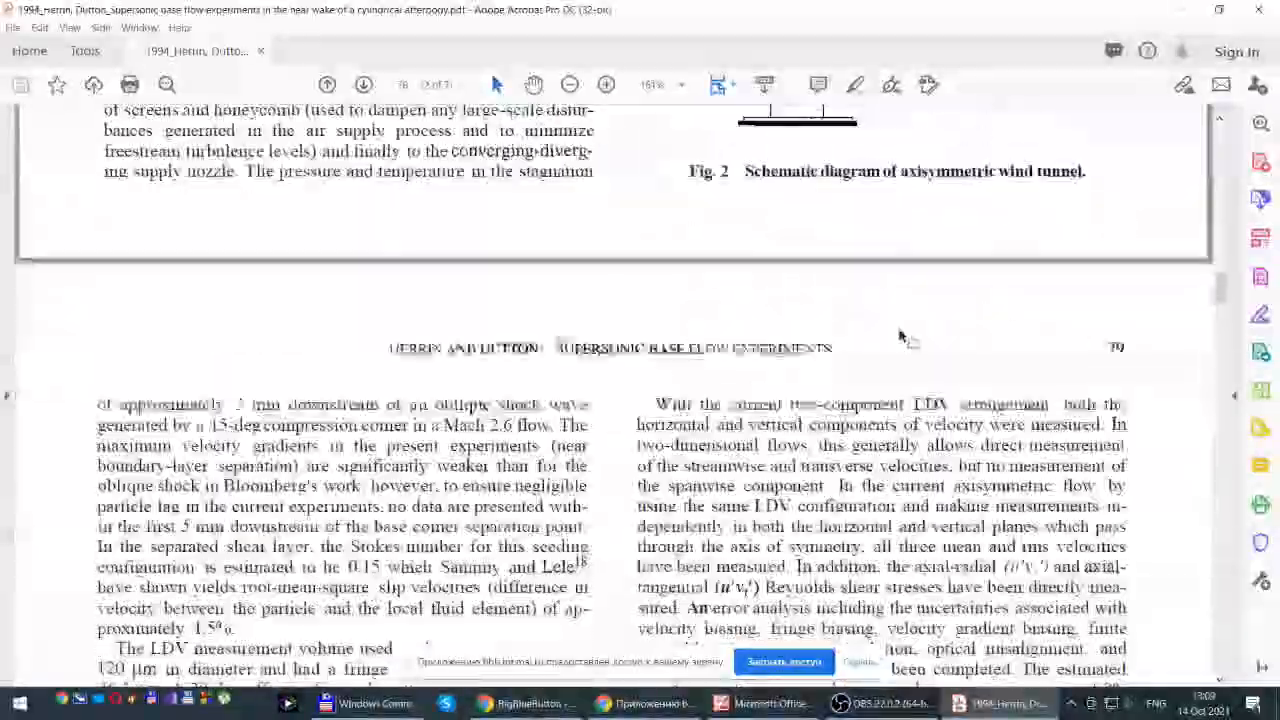
scroll(901, 333, "down", 9)
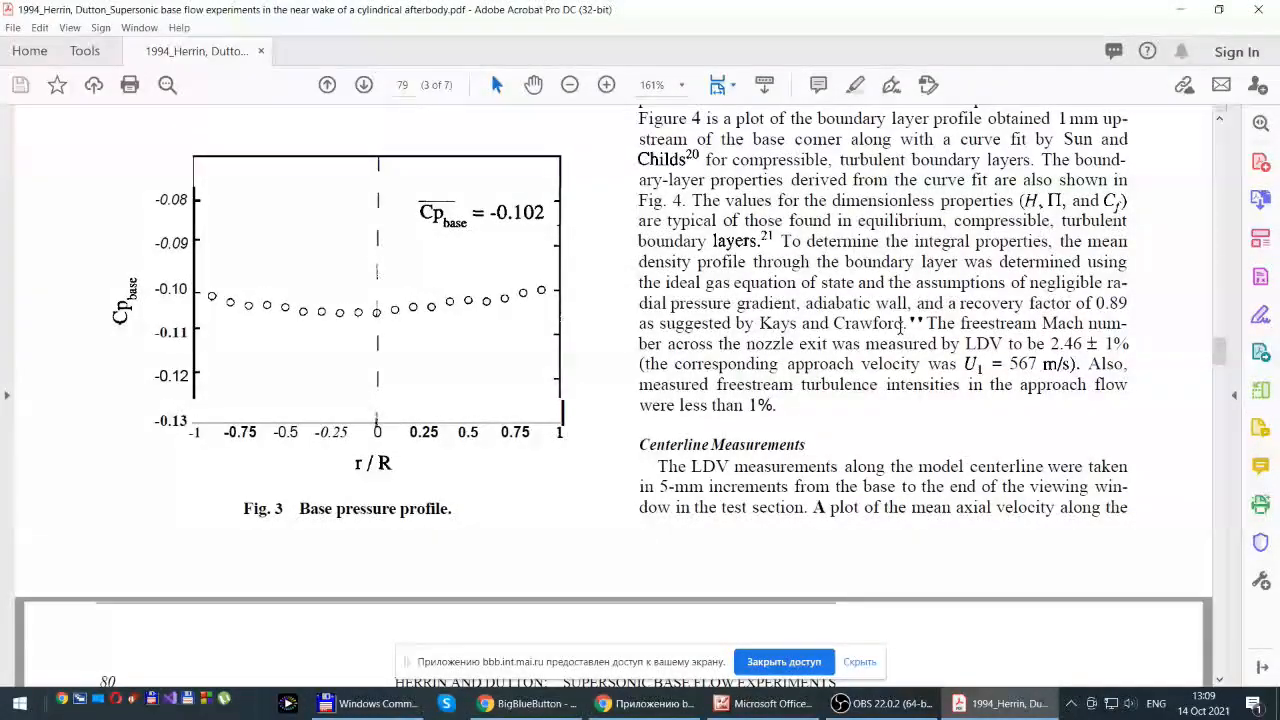
scroll(901, 325, "down", 14)
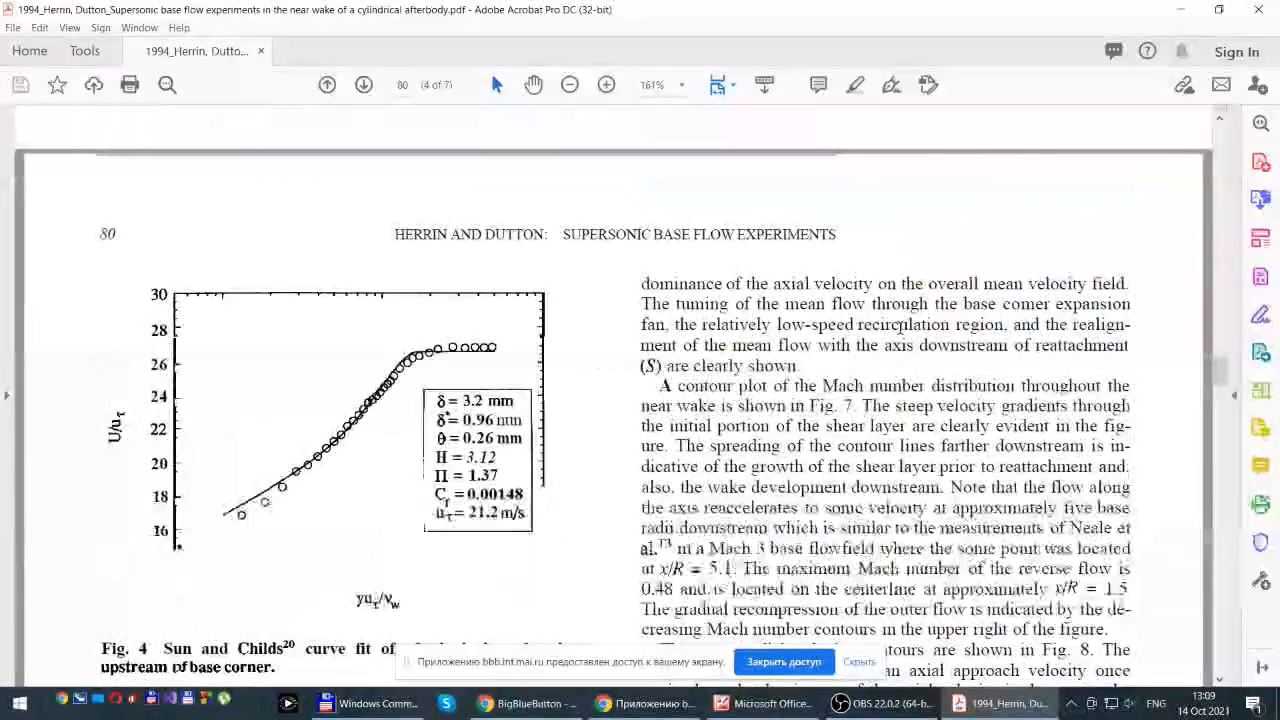
scroll(901, 328, "down", 13)
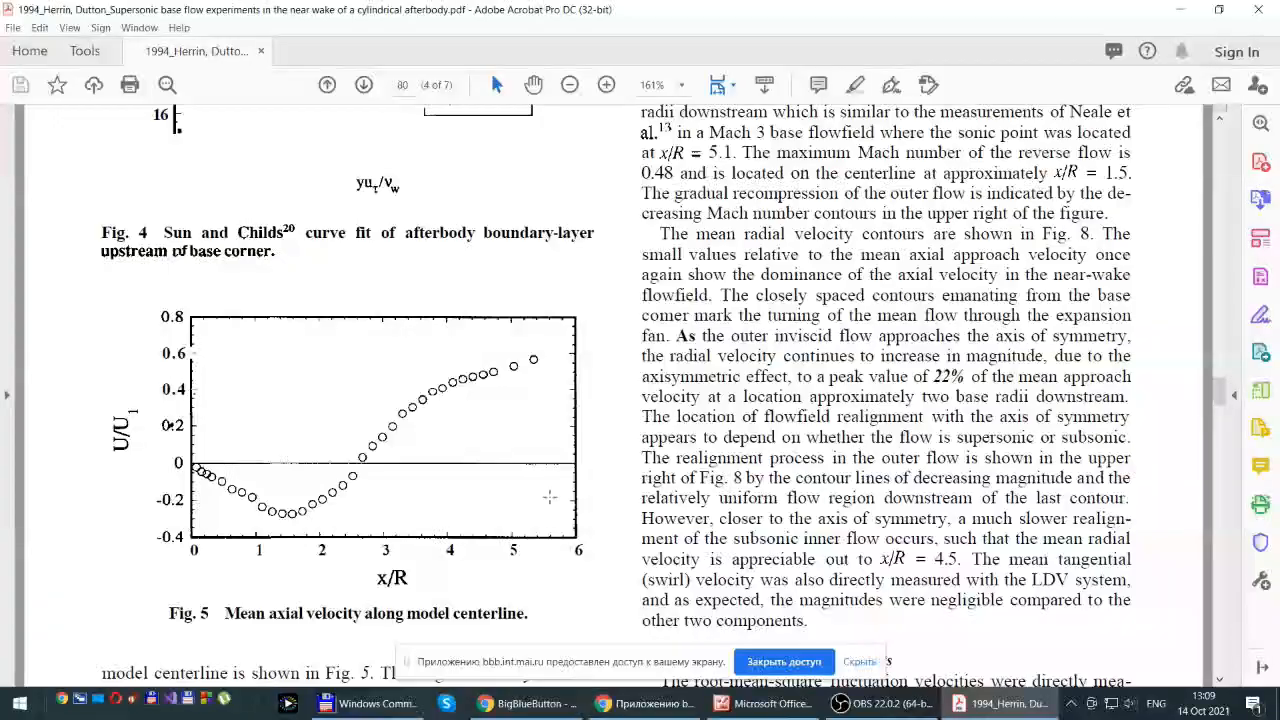
scroll(549, 497, "down", 7)
scroll(545, 492, "down", 8)
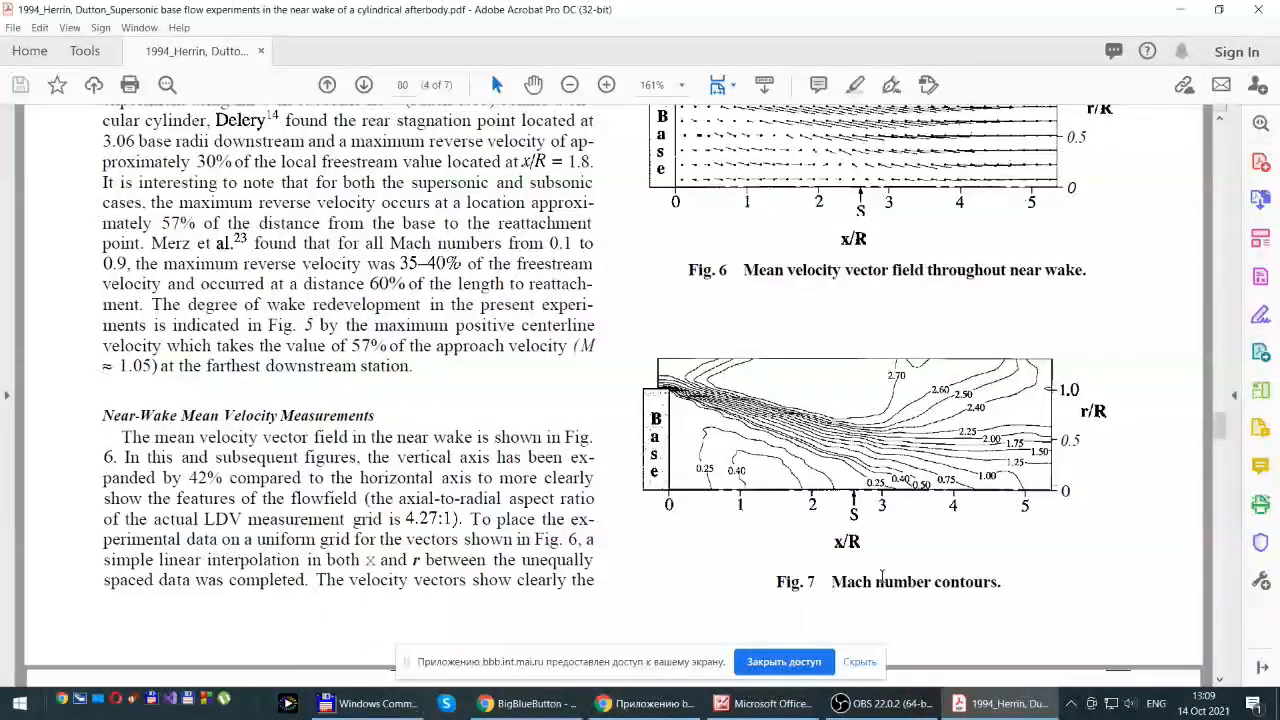
scroll(838, 454, "down", 9)
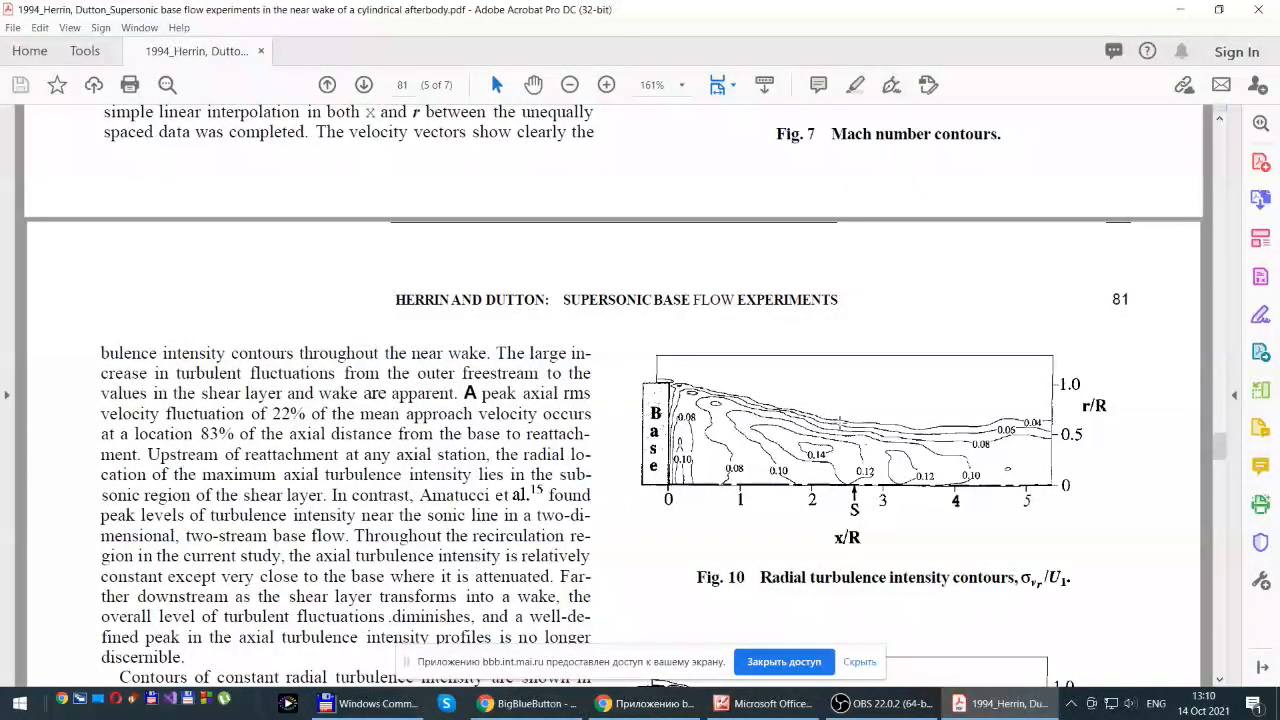
scroll(780, 410, "down", 3)
scroll(790, 415, "up", 20)
scroll(790, 420, "up", 10)
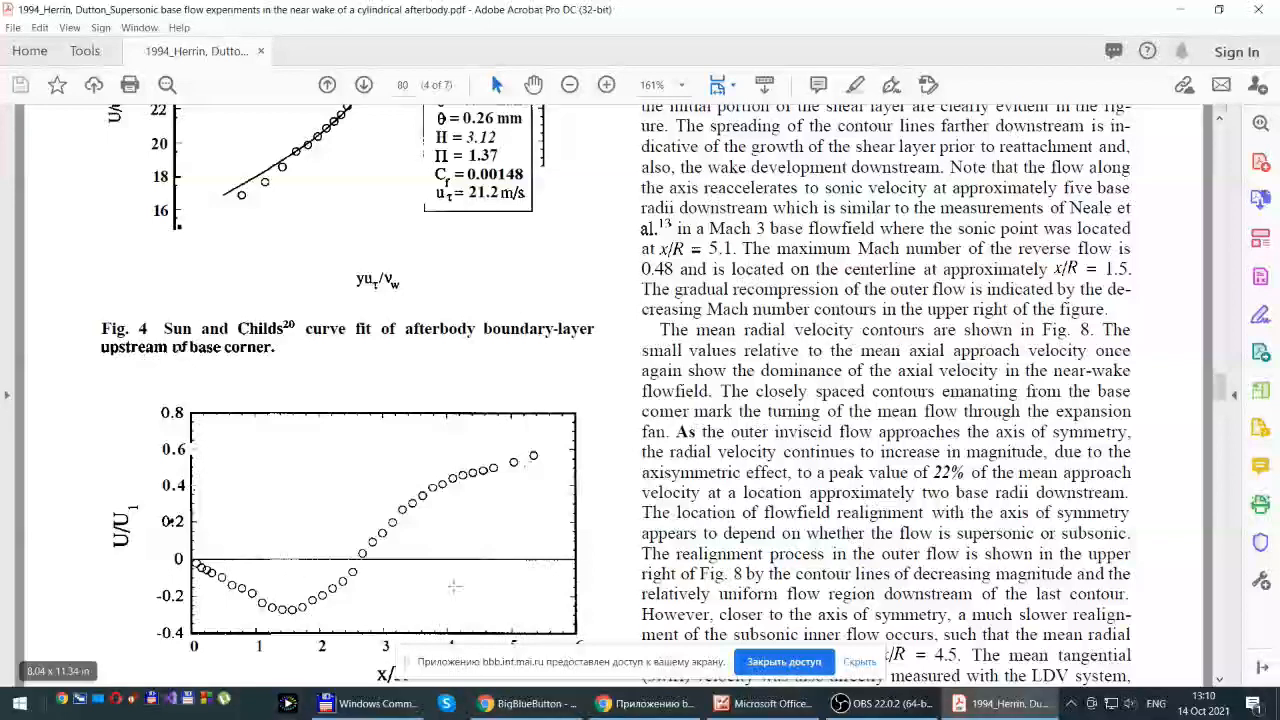
Hide the screen-sharing notification, switch to Ansys Workbench, and maximize its window while project 1 loads
left_click(857, 662)
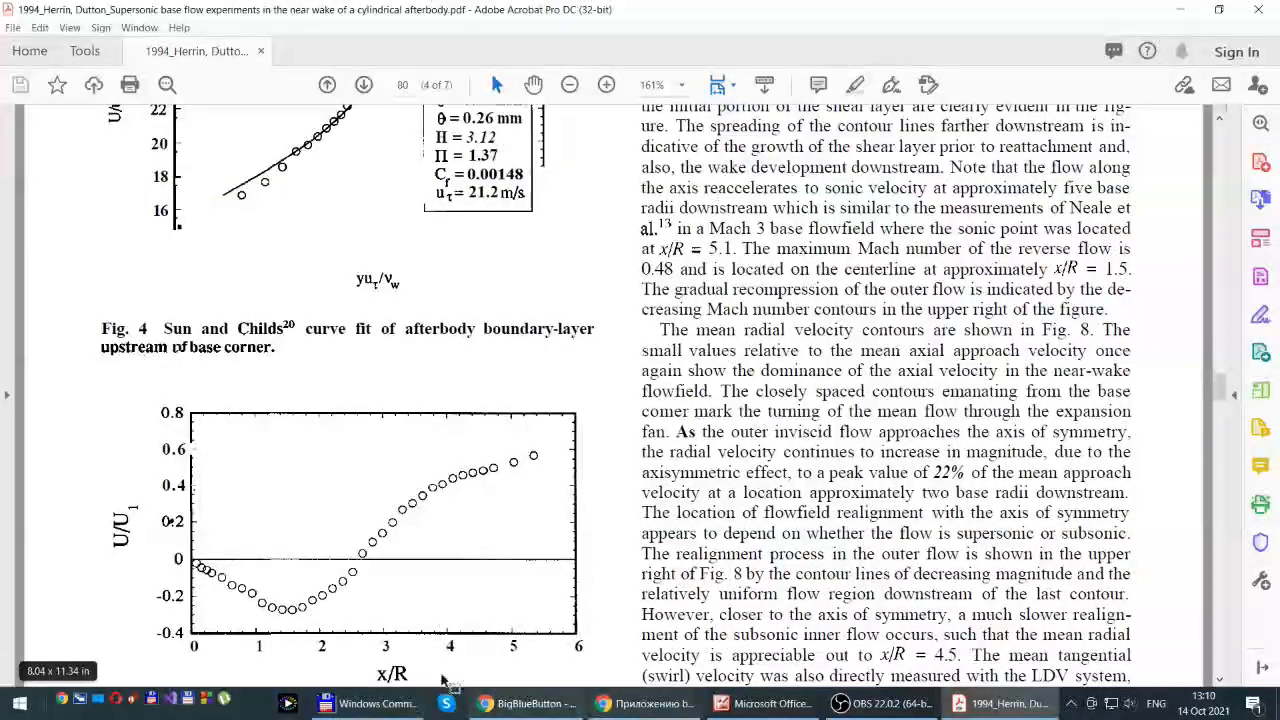
key("alt+Tab")
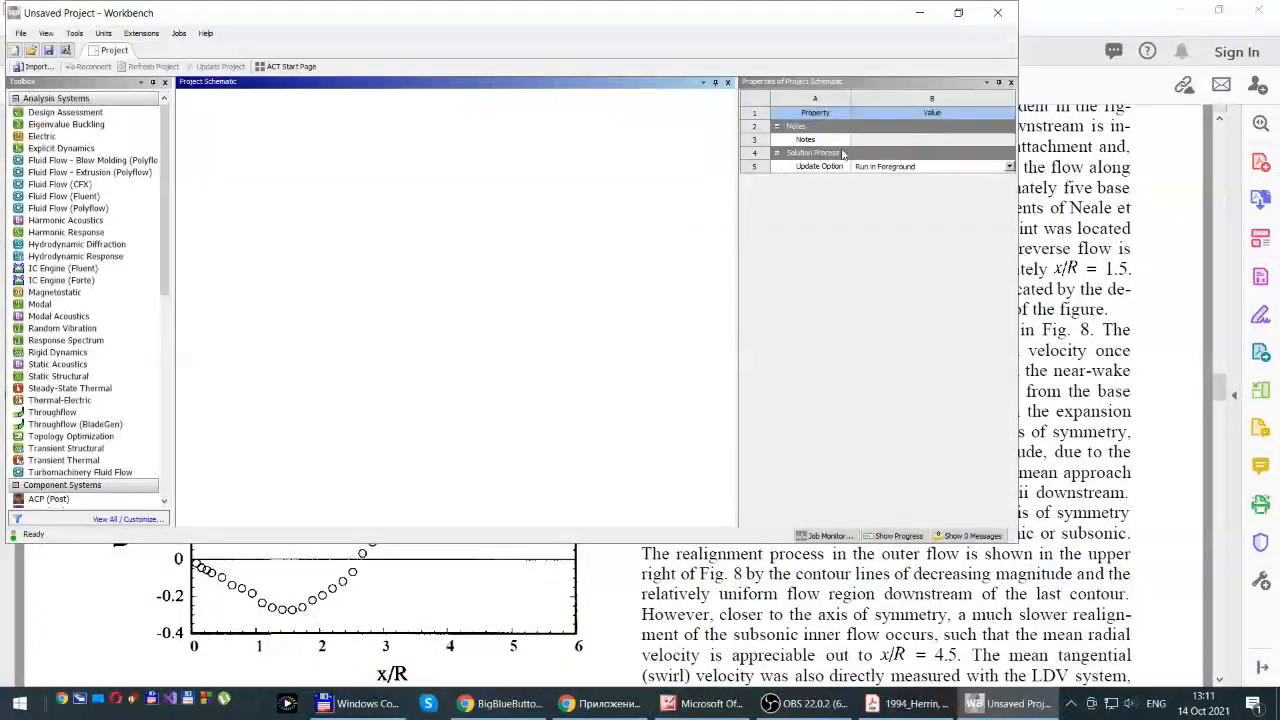
left_click(958, 12)
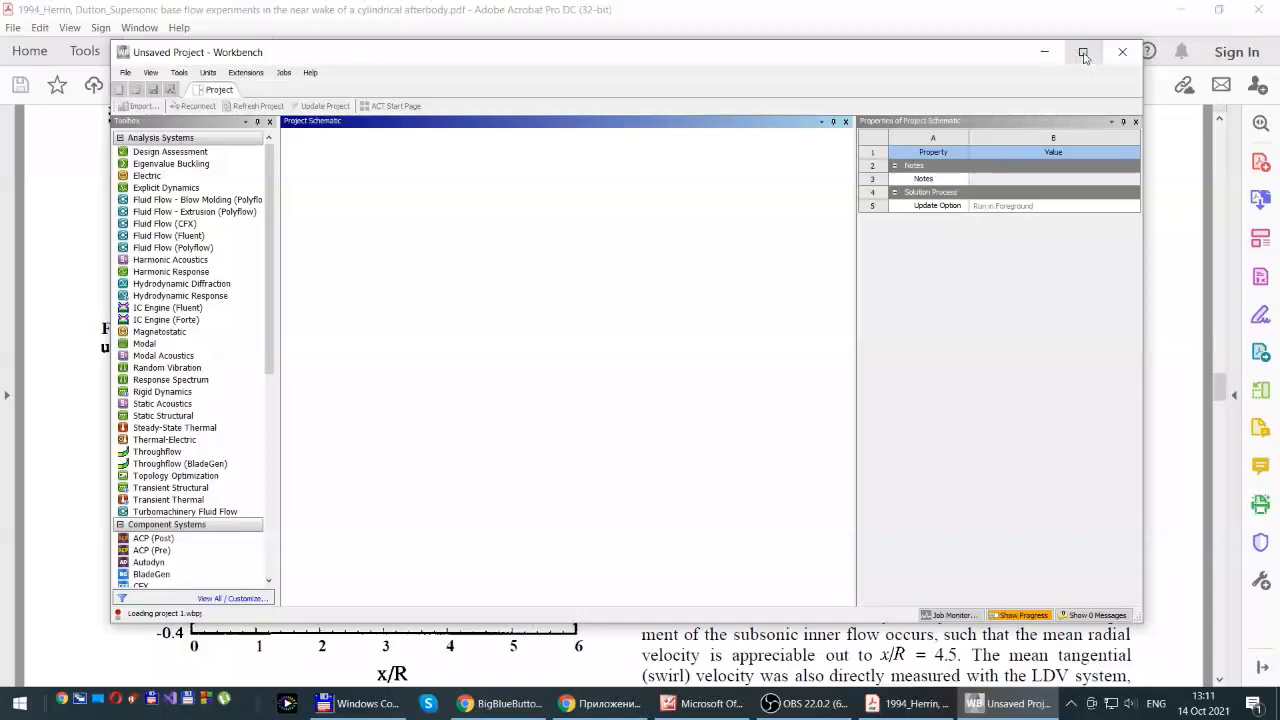
left_click(1083, 53)
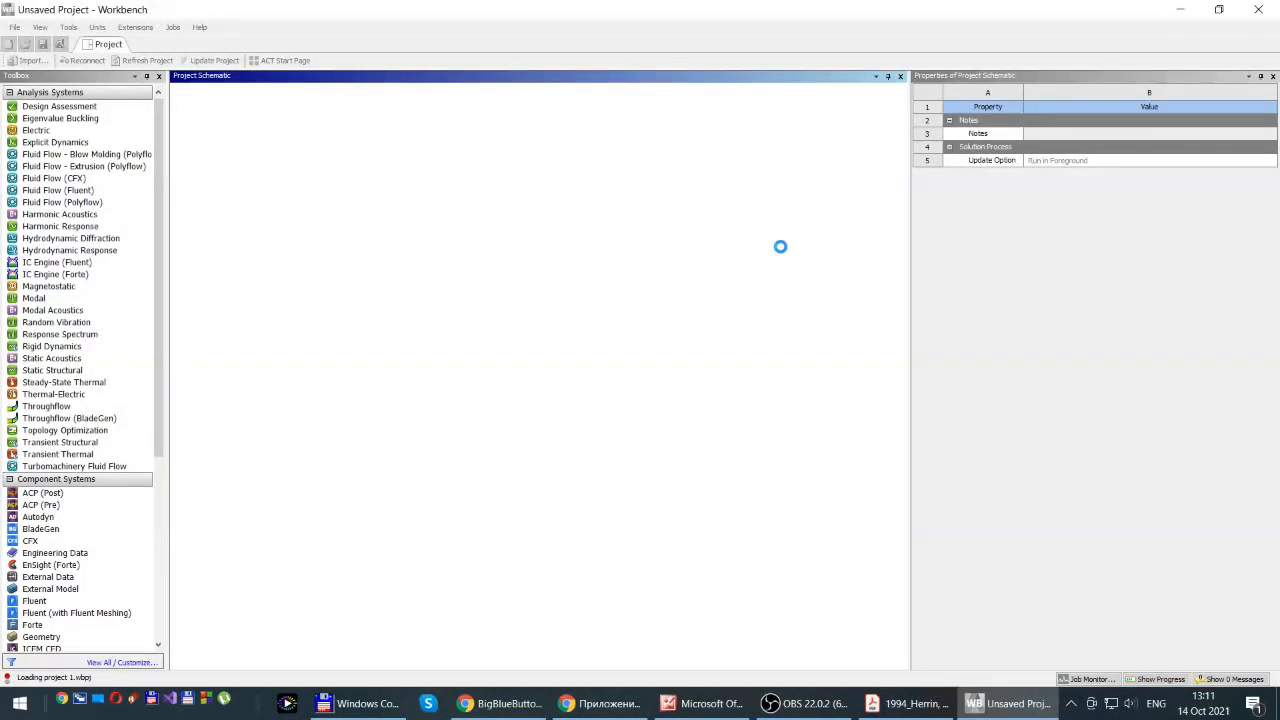
mouse_move(805, 703)
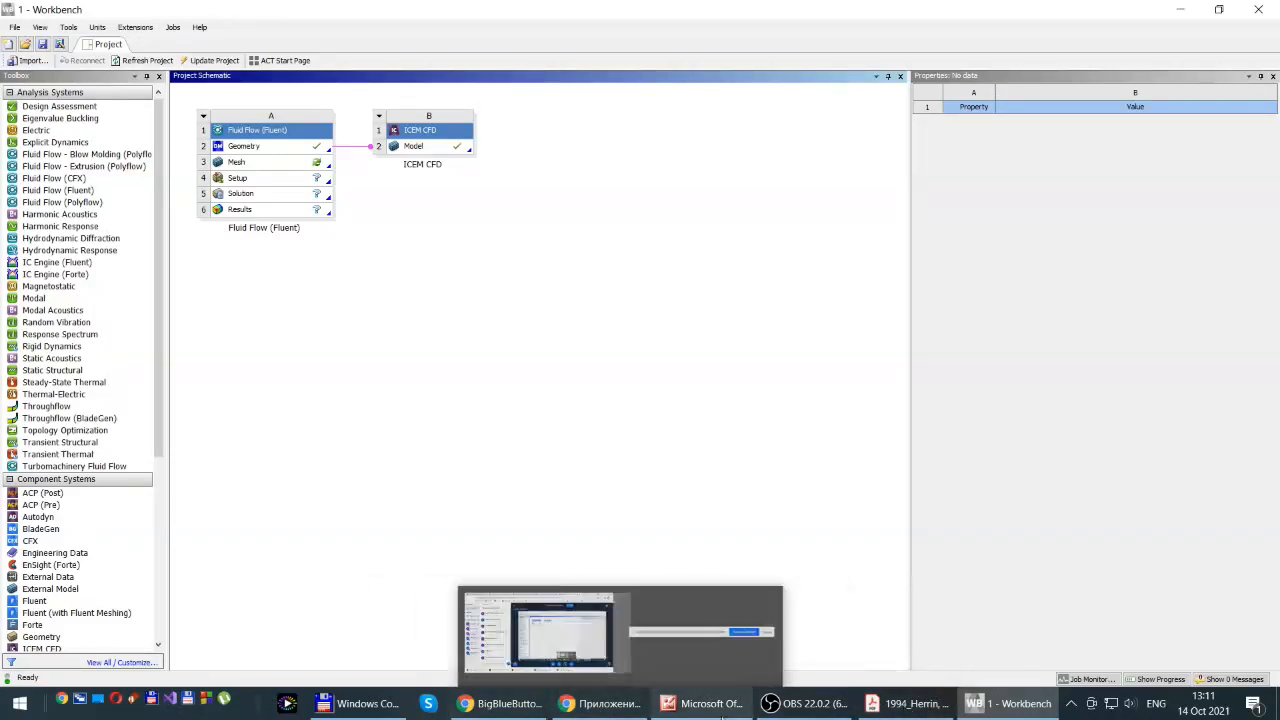
Check the meeting's shared screen and chat in BigBlueButton, and return to the Workbench project
left_click(608, 706)
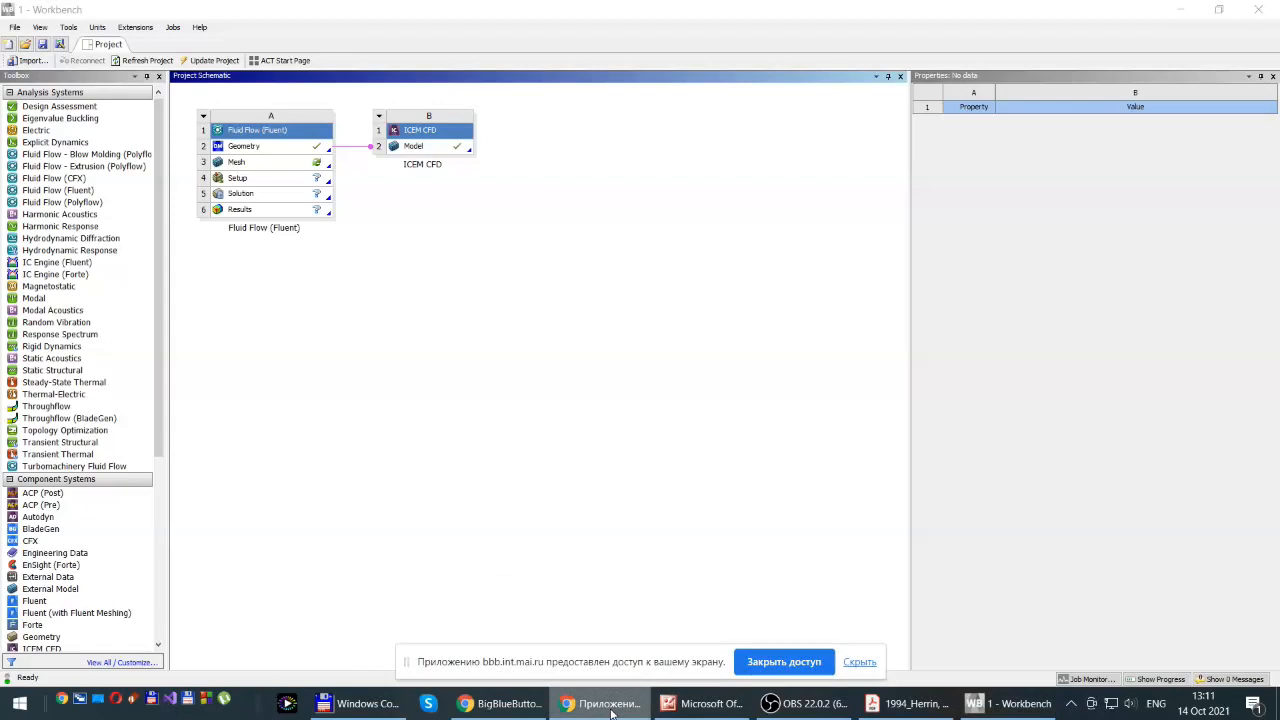
left_click(505, 706)
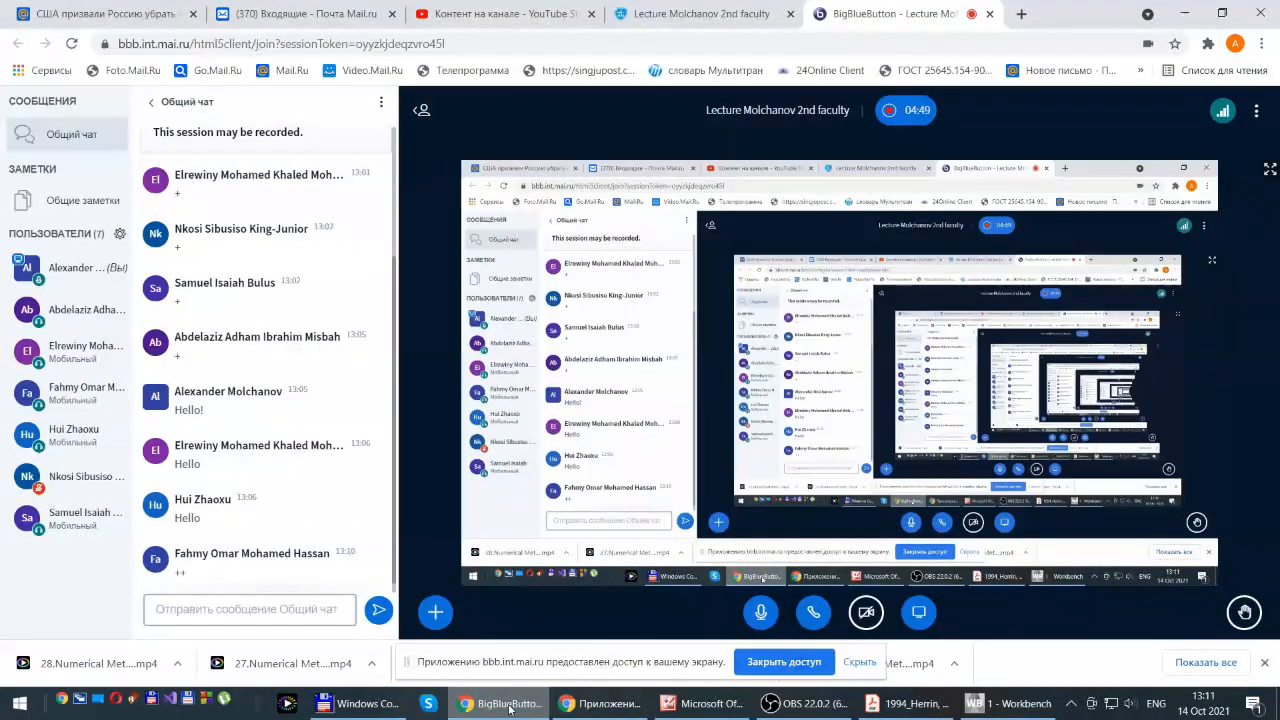
left_click(1012, 705)
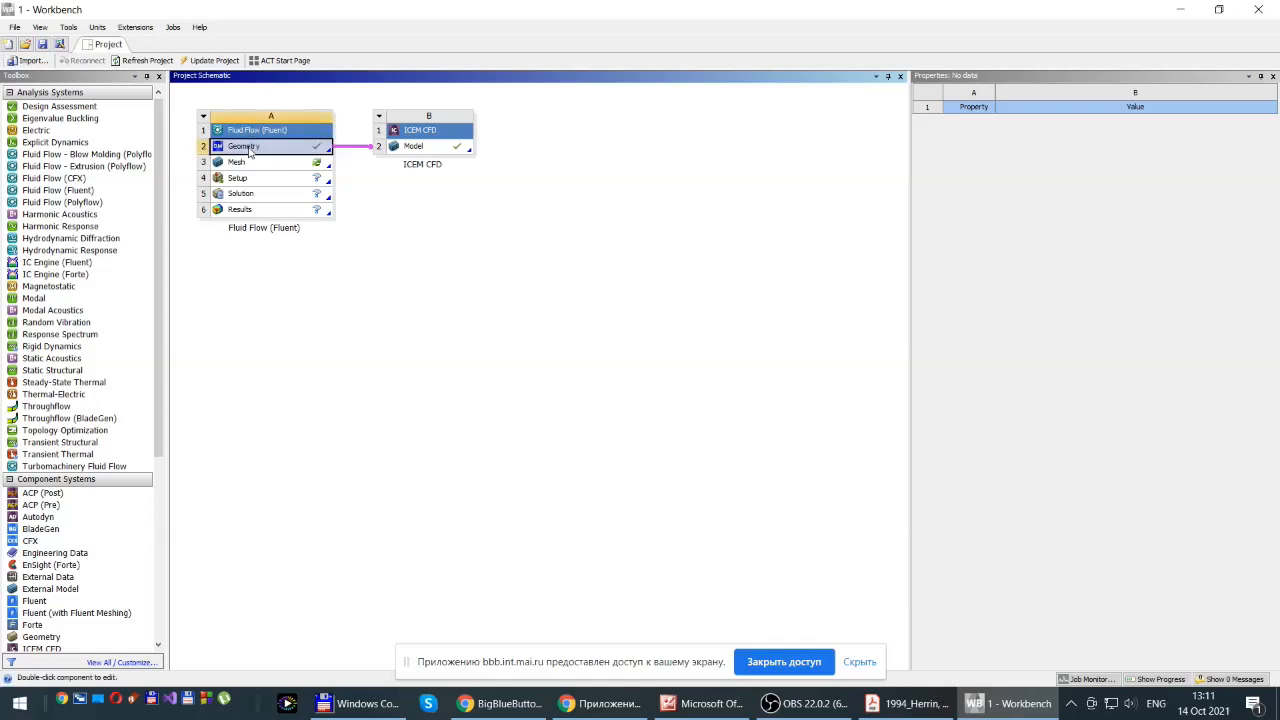
Open the Fluid Flow (Fluent) geometry in DesignModeler and show Sketch1 of the XYPlane with its dimensions in sketching mode
double_click(250, 150)
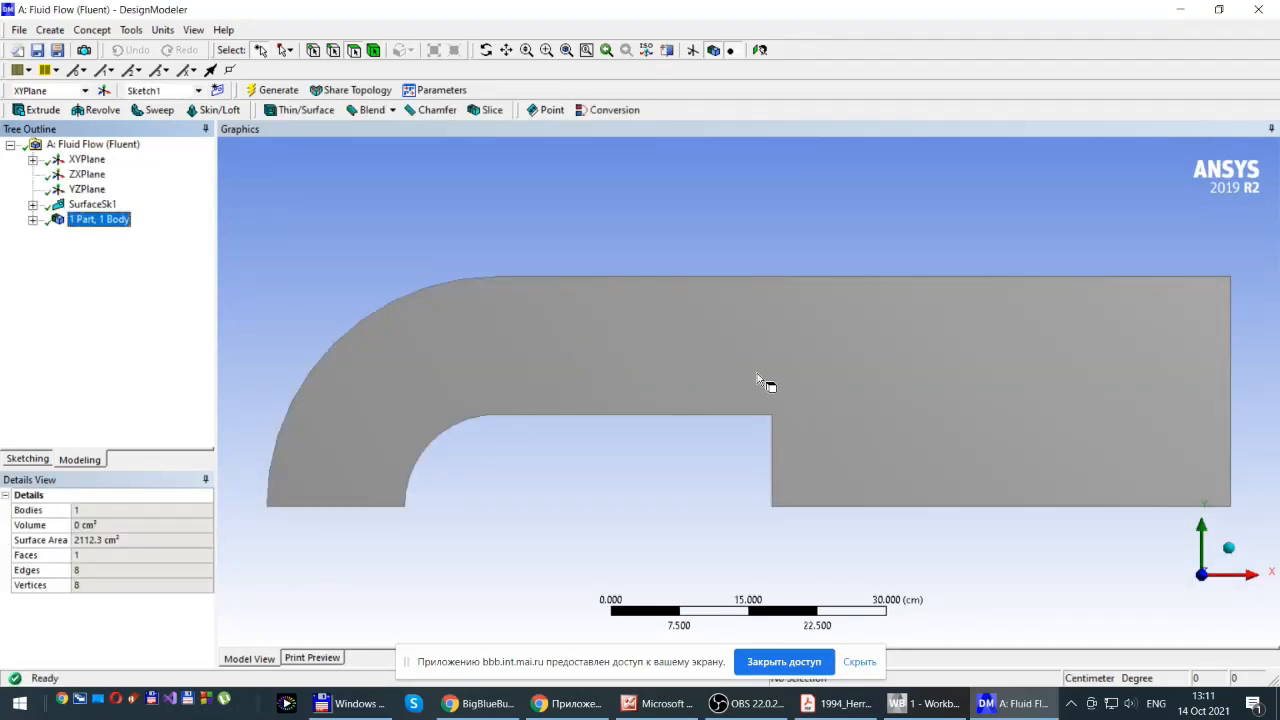
left_click(33, 159)
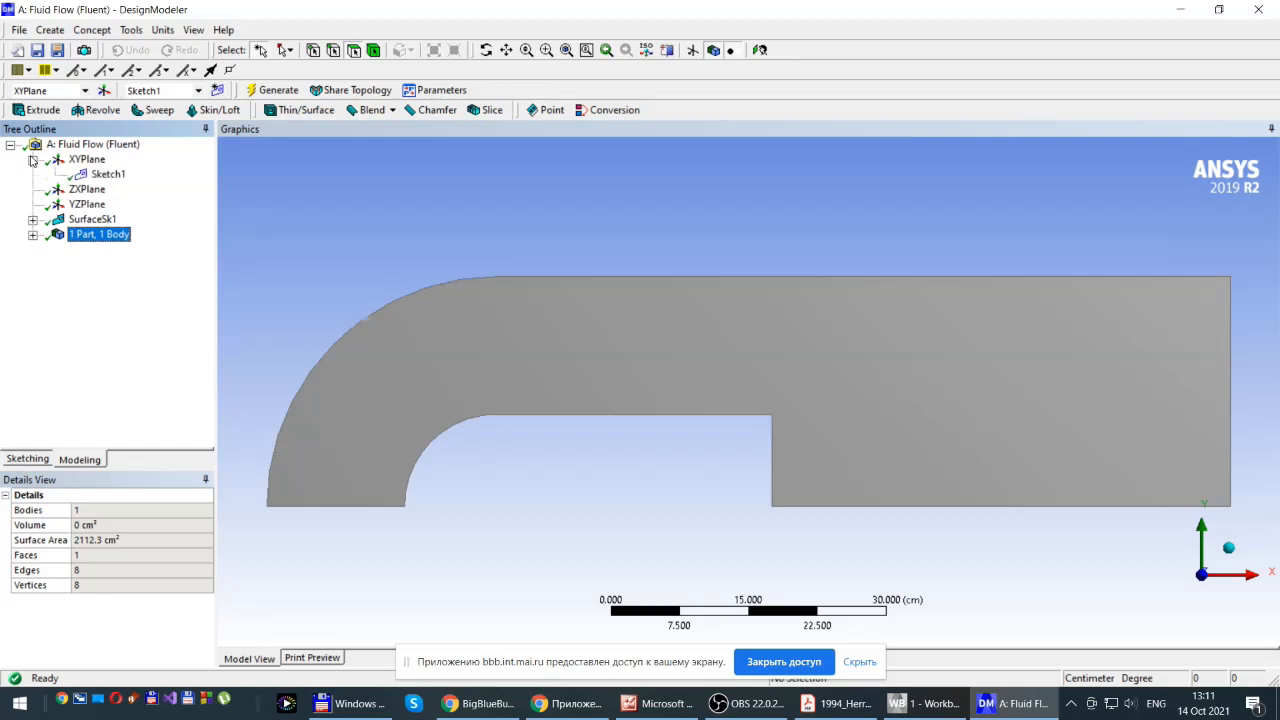
left_click(108, 174)
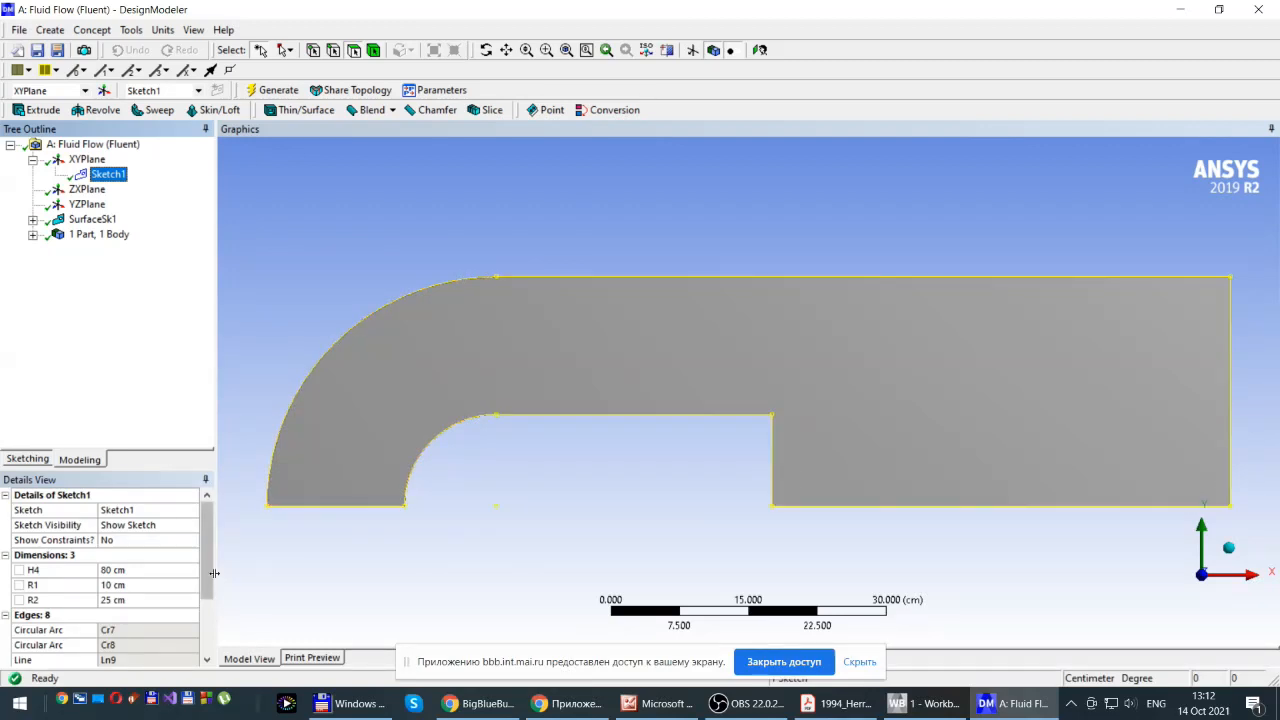
left_click(26, 459)
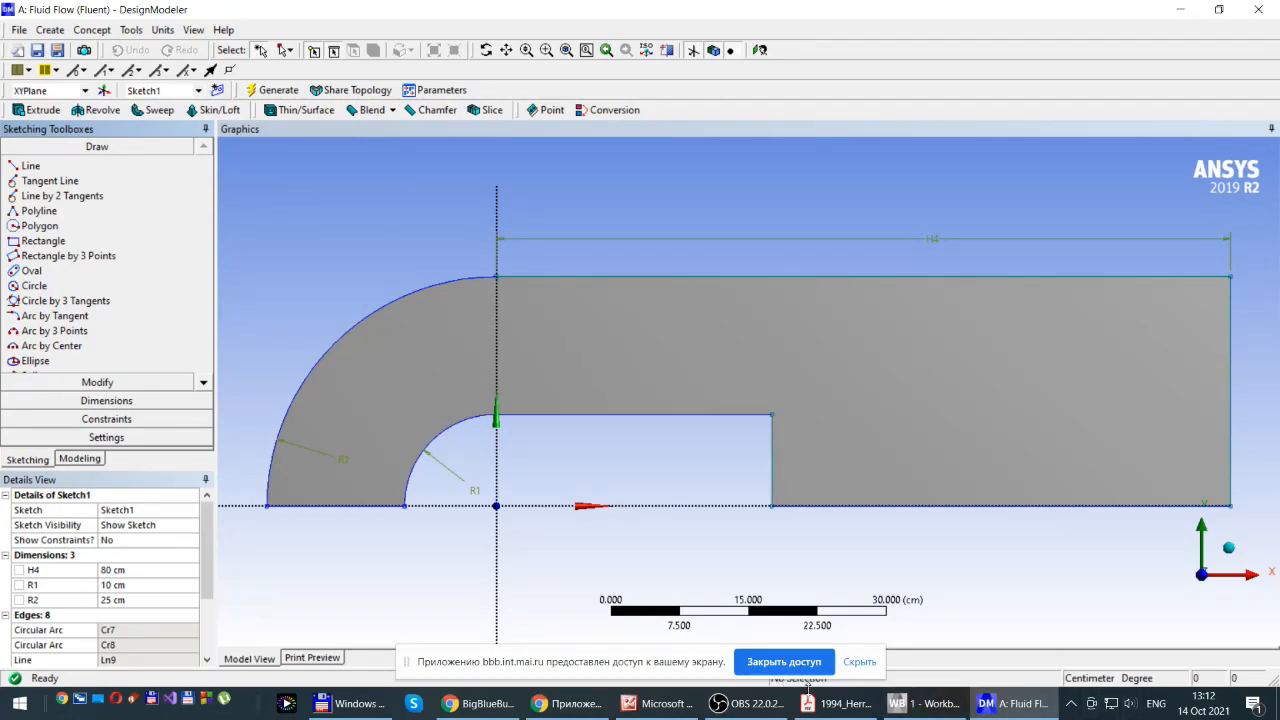
Look briefly at the paper's Fig. 5 page, close DesignModeler, and hide the screen-sharing notification
left_click(829, 706)
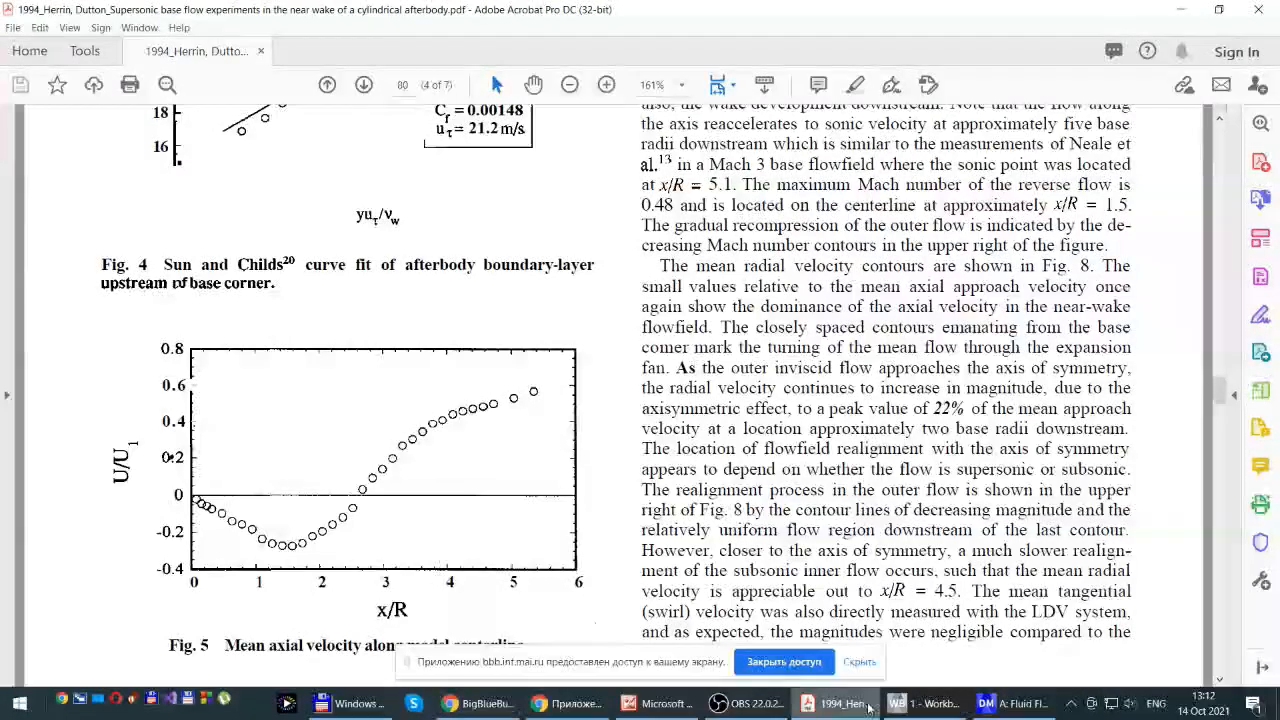
mouse_move(1012, 710)
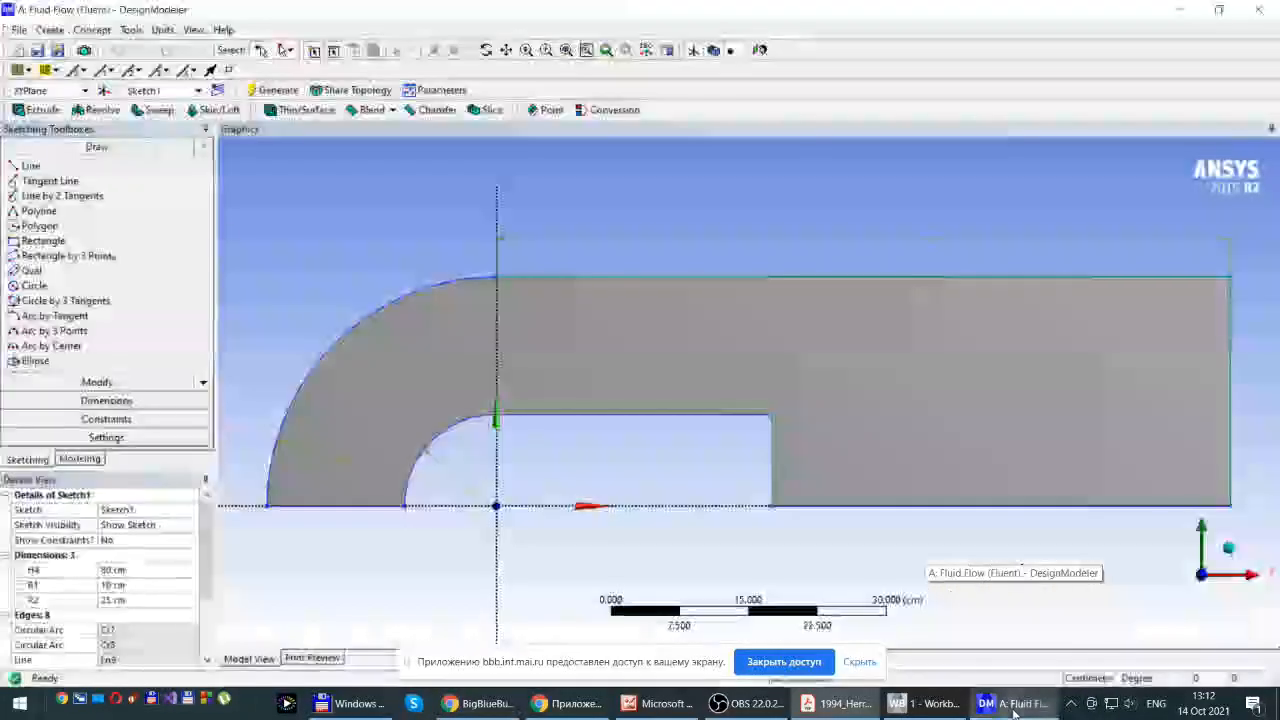
left_click(1012, 704)
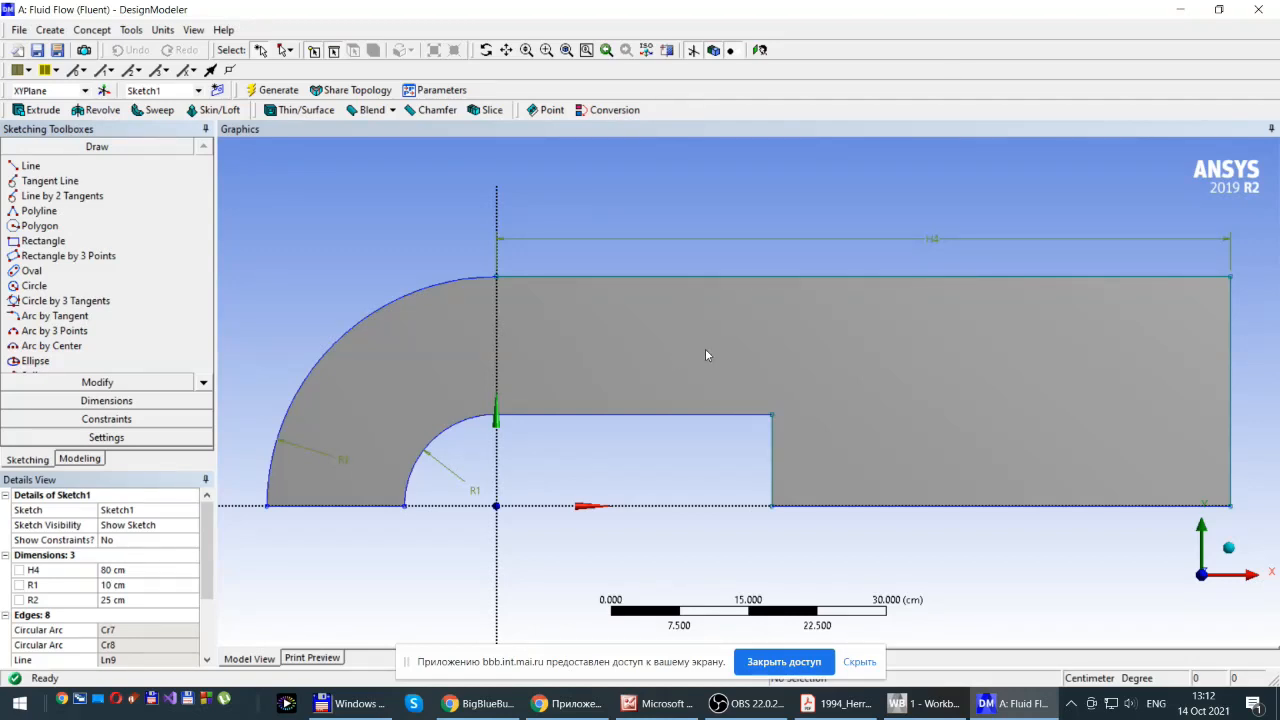
left_click(1259, 12)
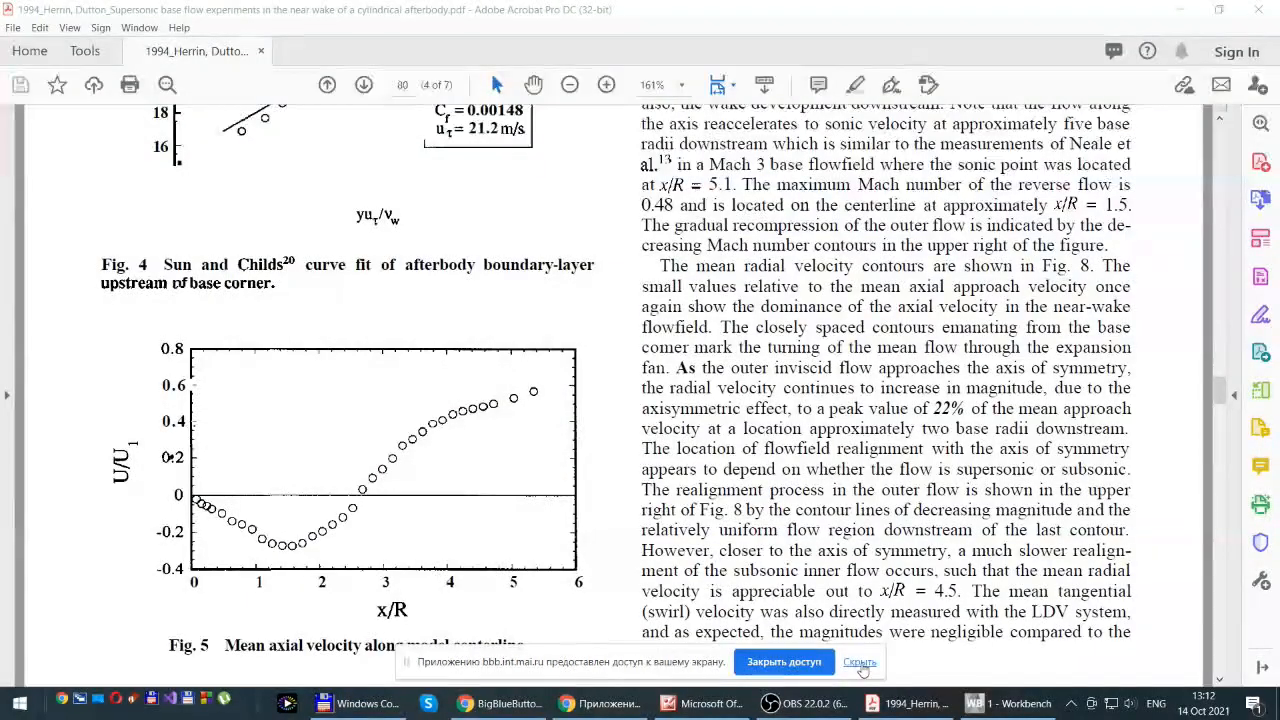
left_click(859, 662)
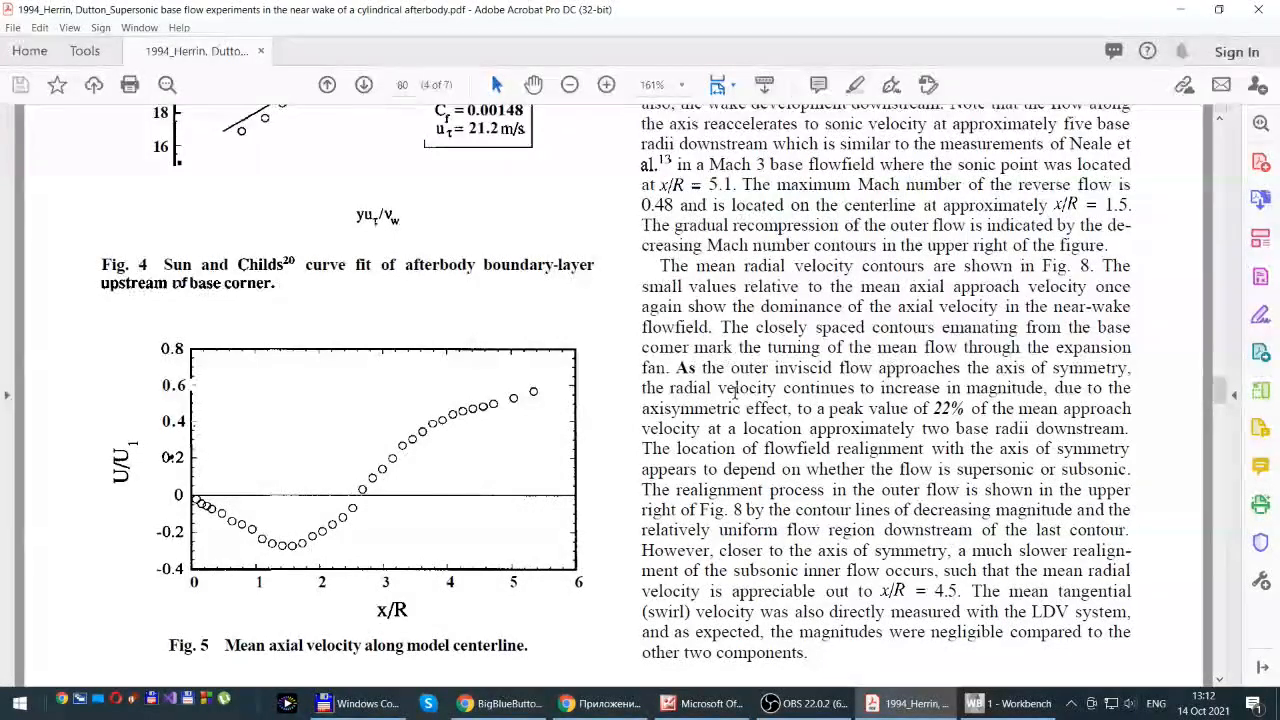
In Ansys Workbench, add a Fluent component system beside ICEM CFD and link the ICEM CFD Model cell to its Setup cell
left_click(1010, 706)
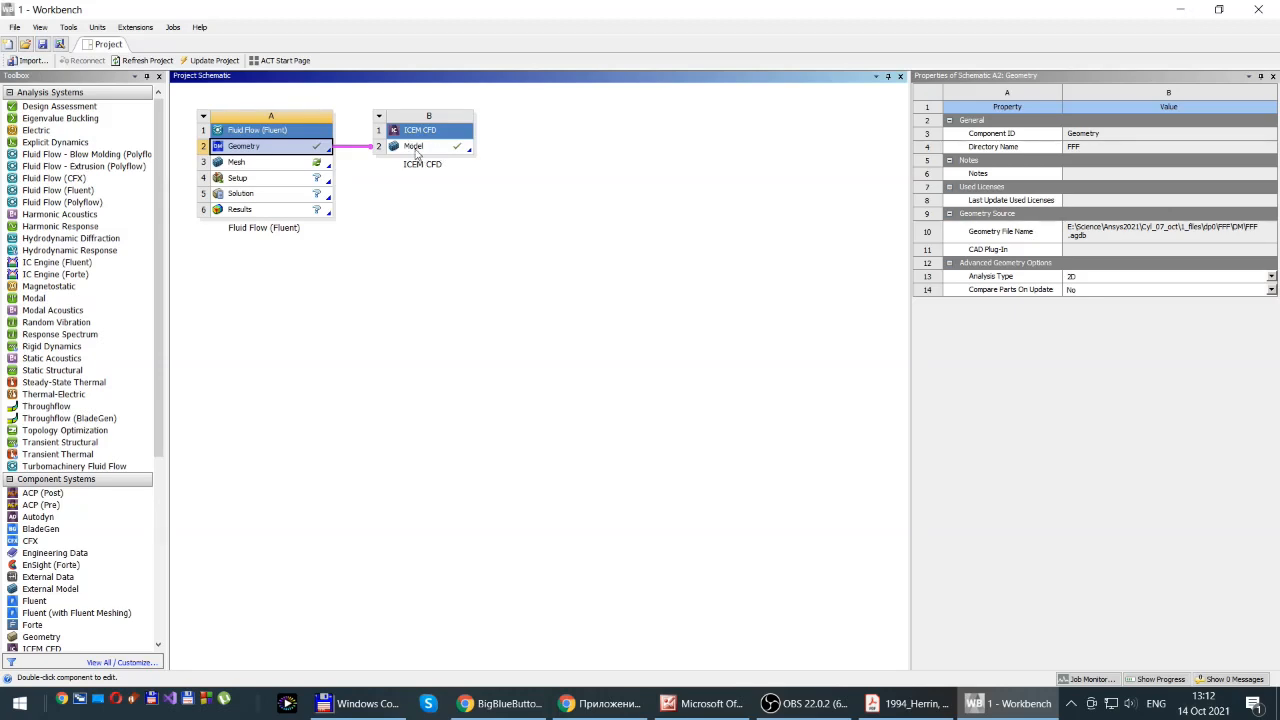
left_click(416, 150)
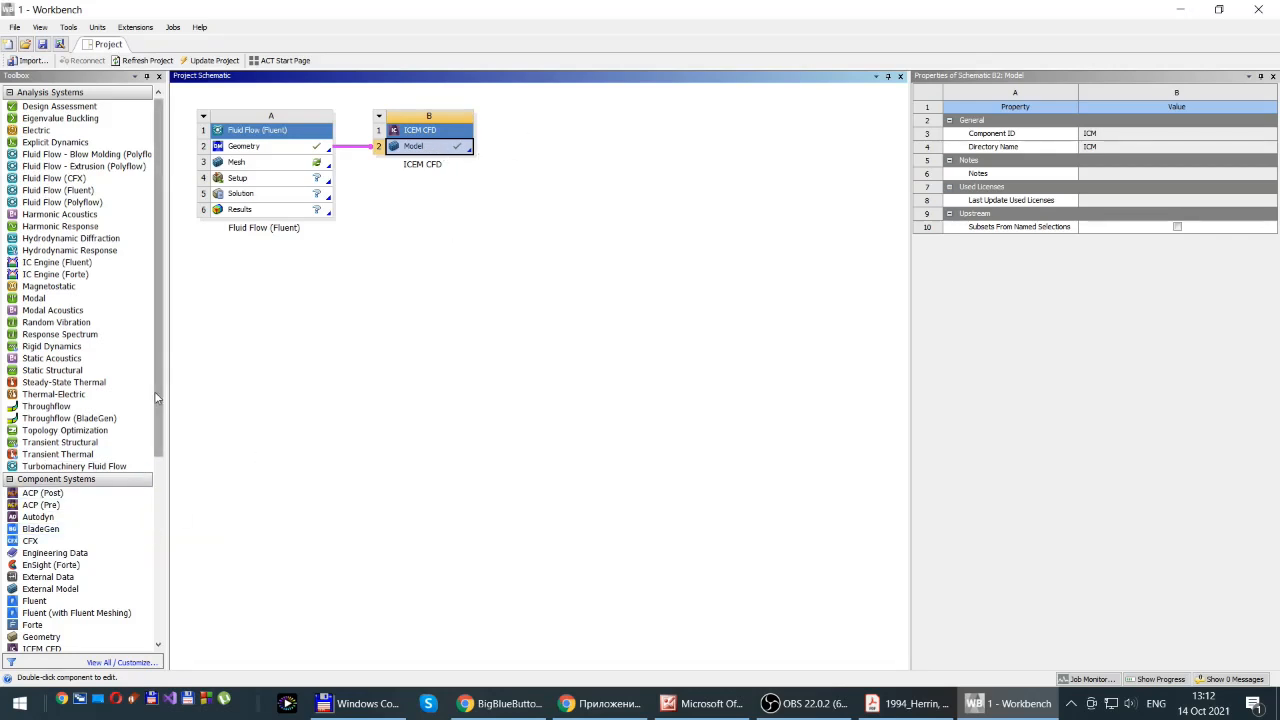
scroll(156, 397, "down", 2)
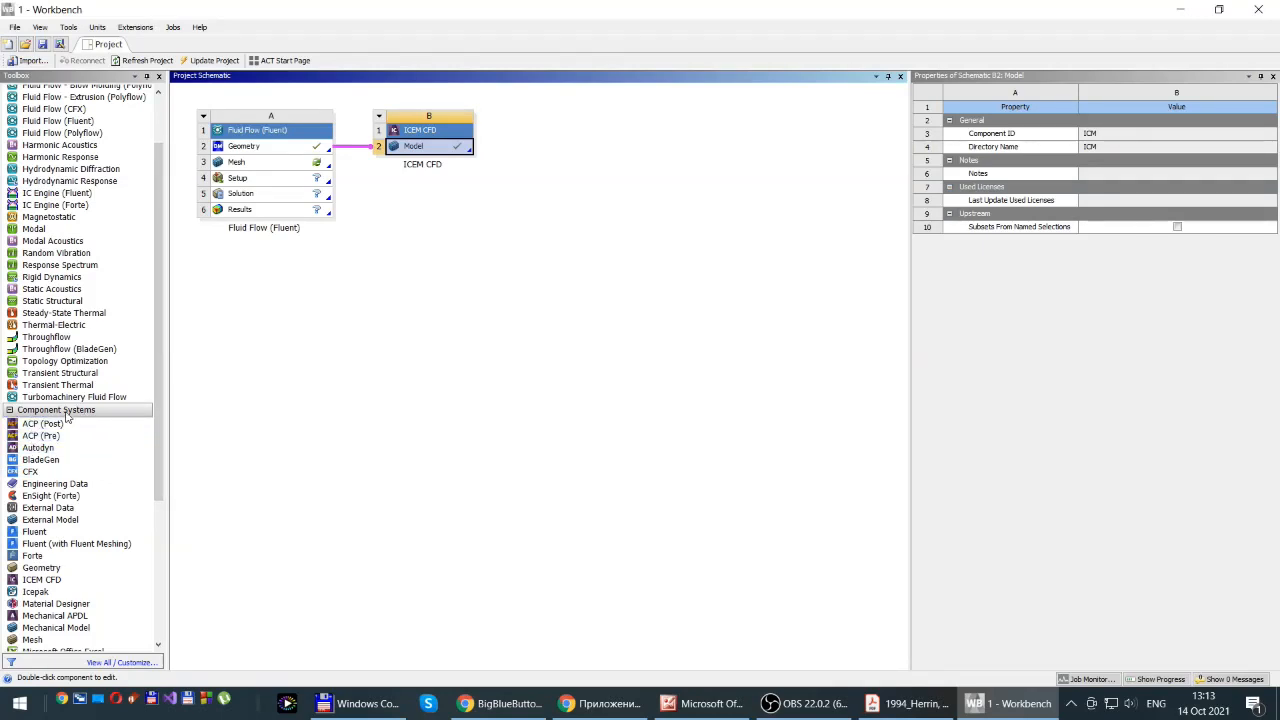
left_click(33, 535)
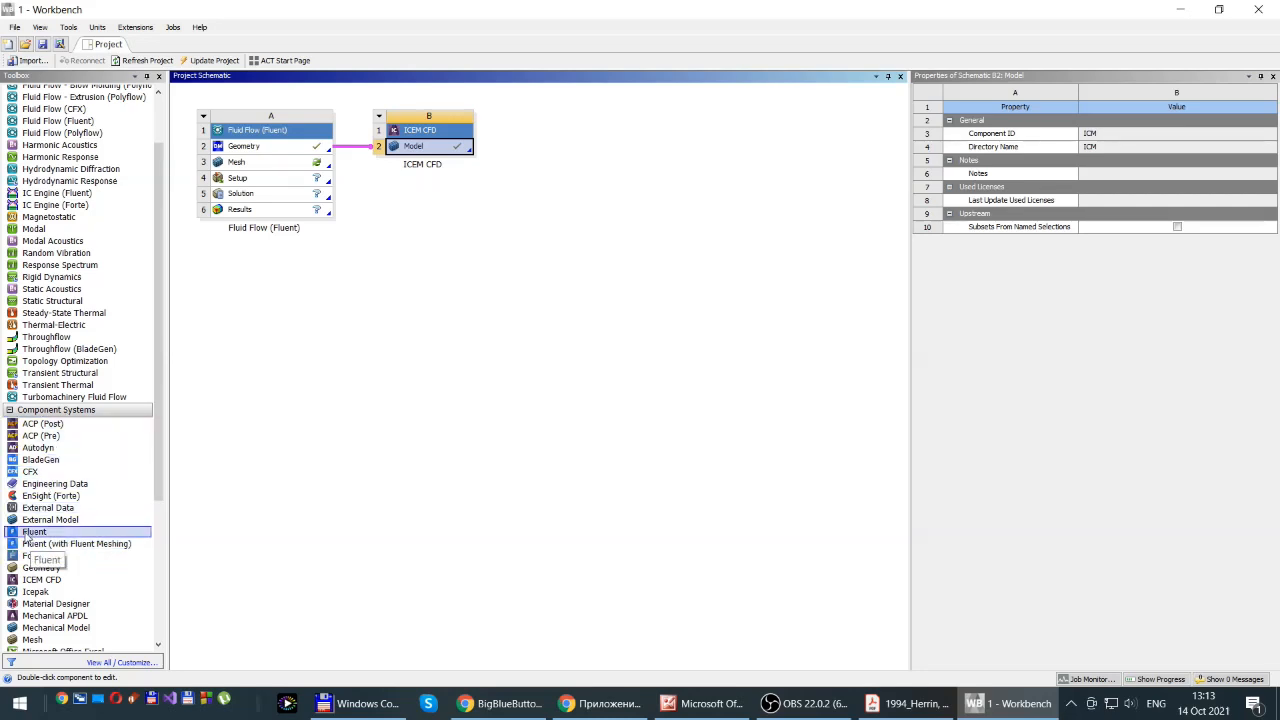
left_click_drag(30, 538, 537, 155)
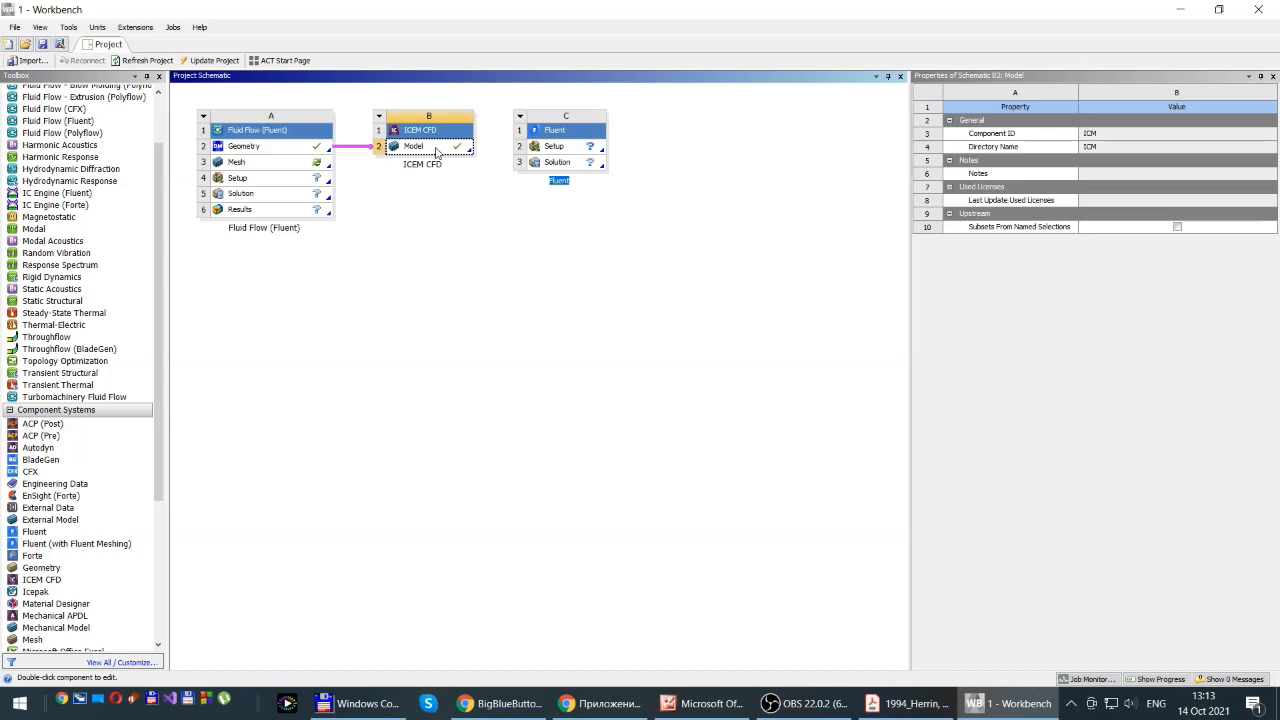
left_click_drag(436, 151, 562, 150)
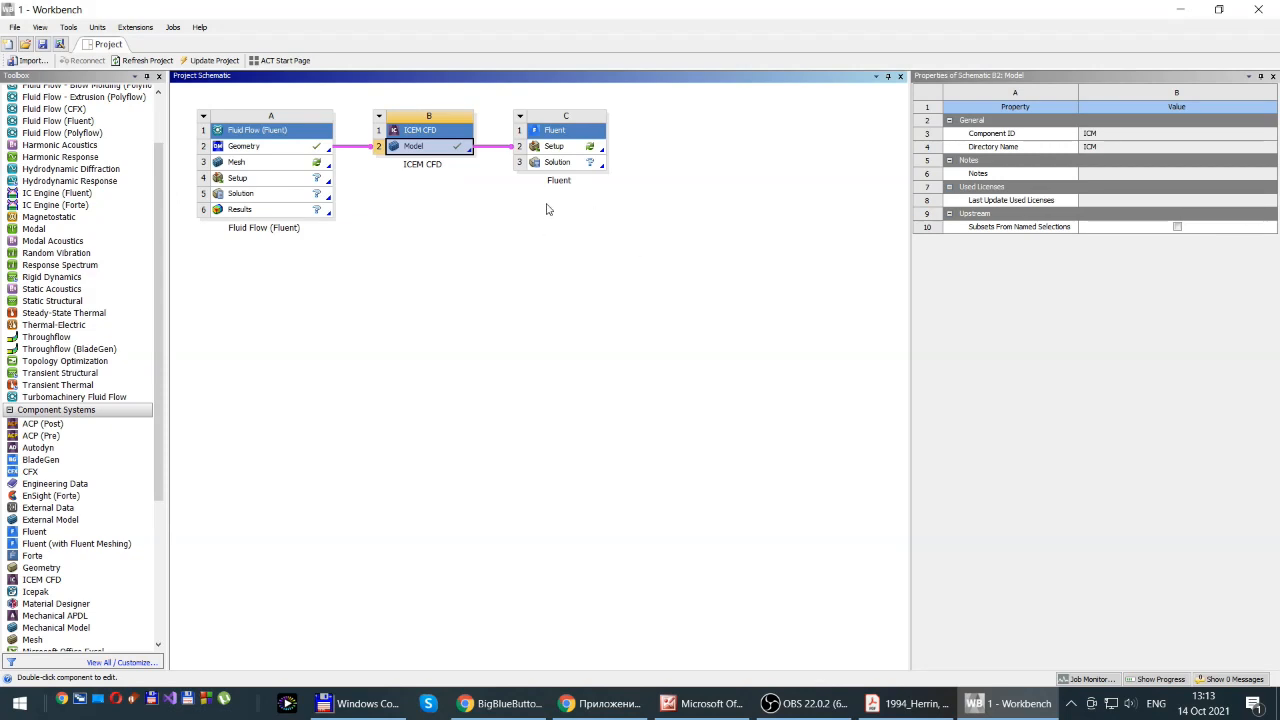
Launch Fluent from the new system's Setup cell with serial processing, single precision, and mesh display after reading
double_click(556, 148)
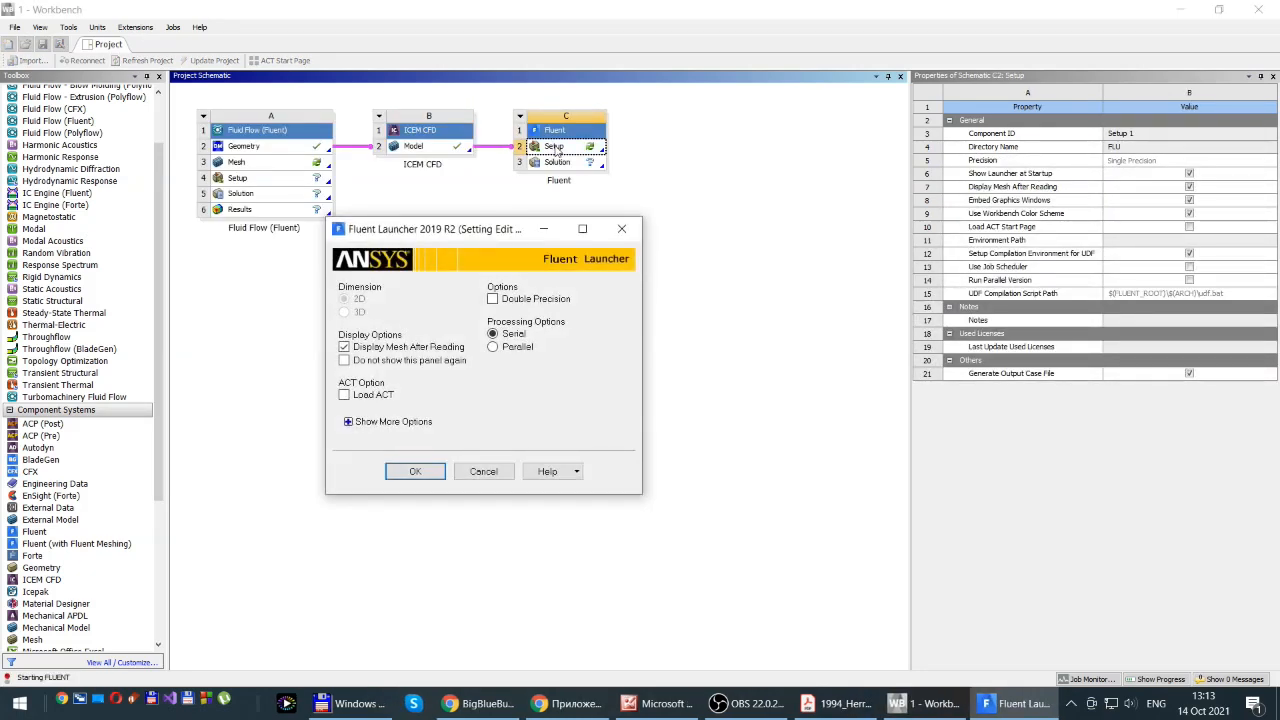
left_click_drag(464, 232, 486, 213)
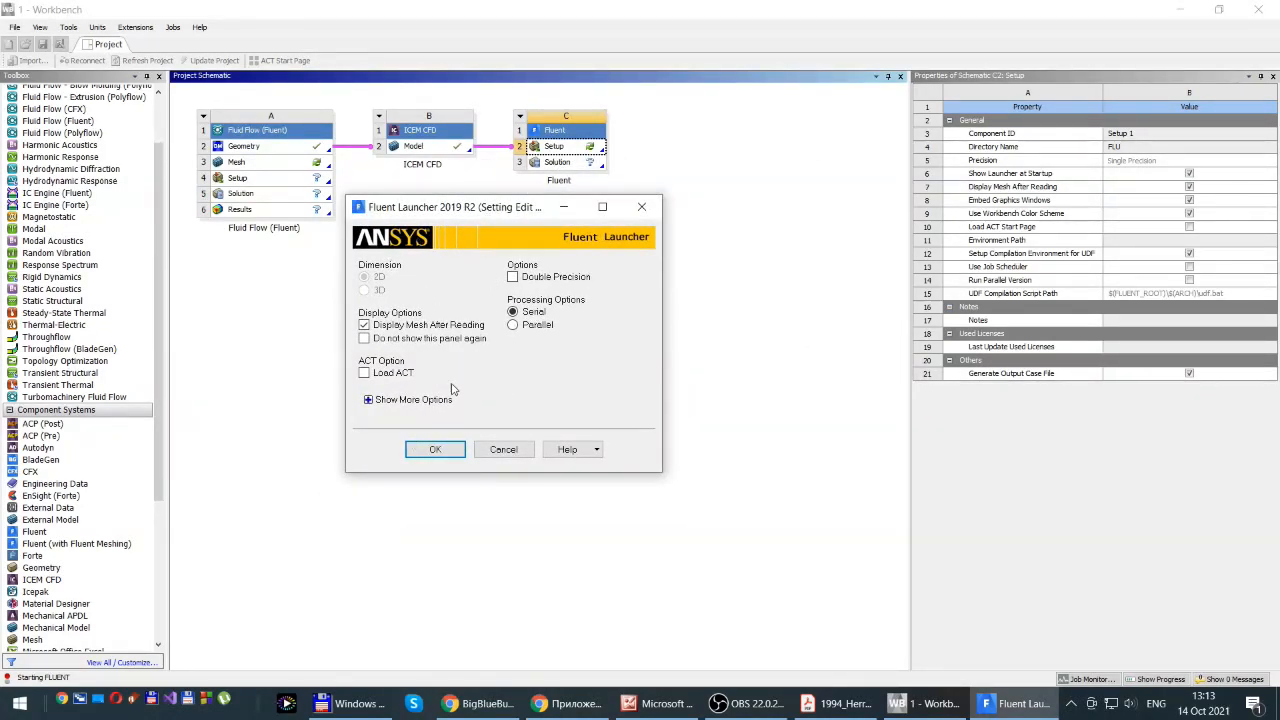
left_click(435, 450)
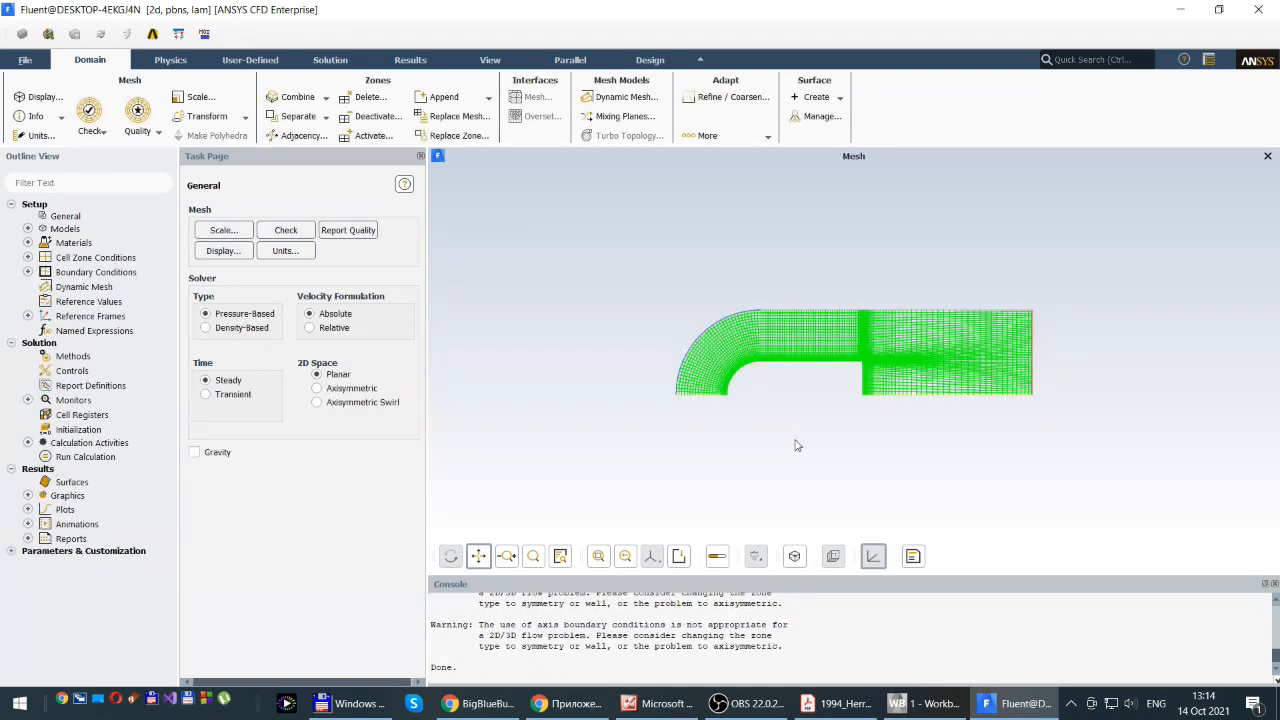
Inspect the mesh around the base corner and set the solver's 2D space to Axisymmetric
scroll(829, 417, "up", 4)
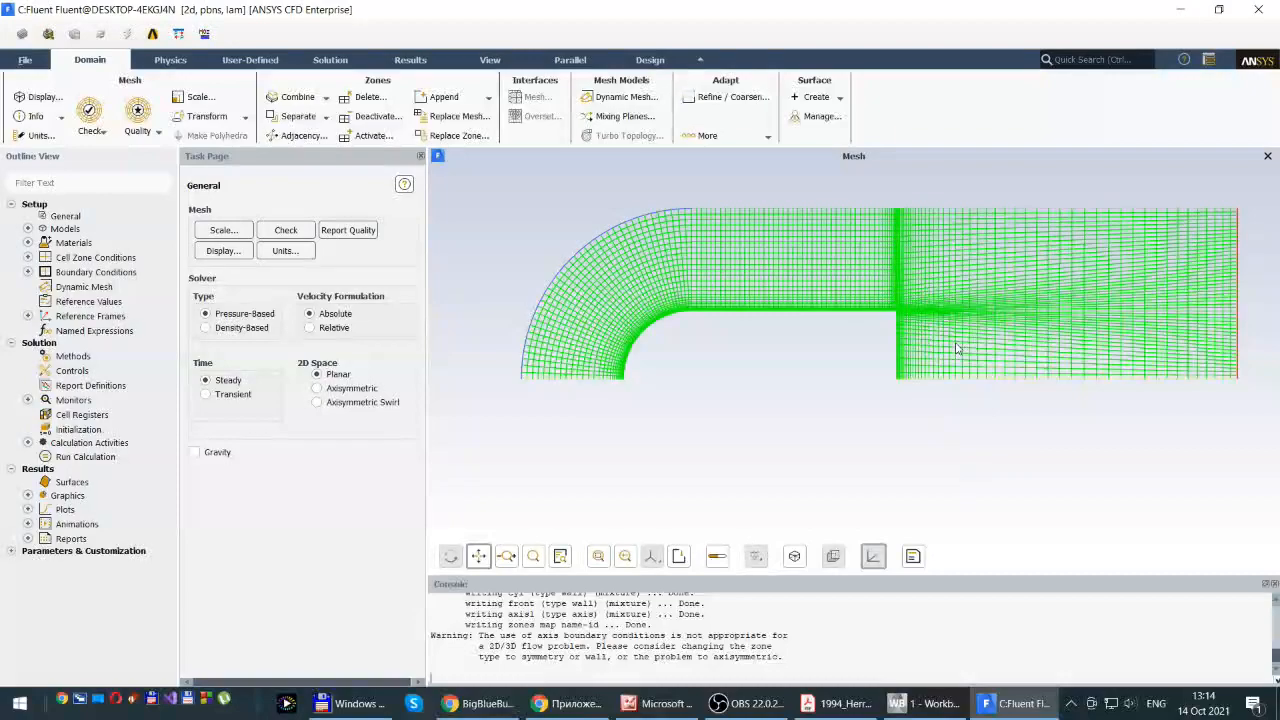
scroll(956, 348, "up", 5)
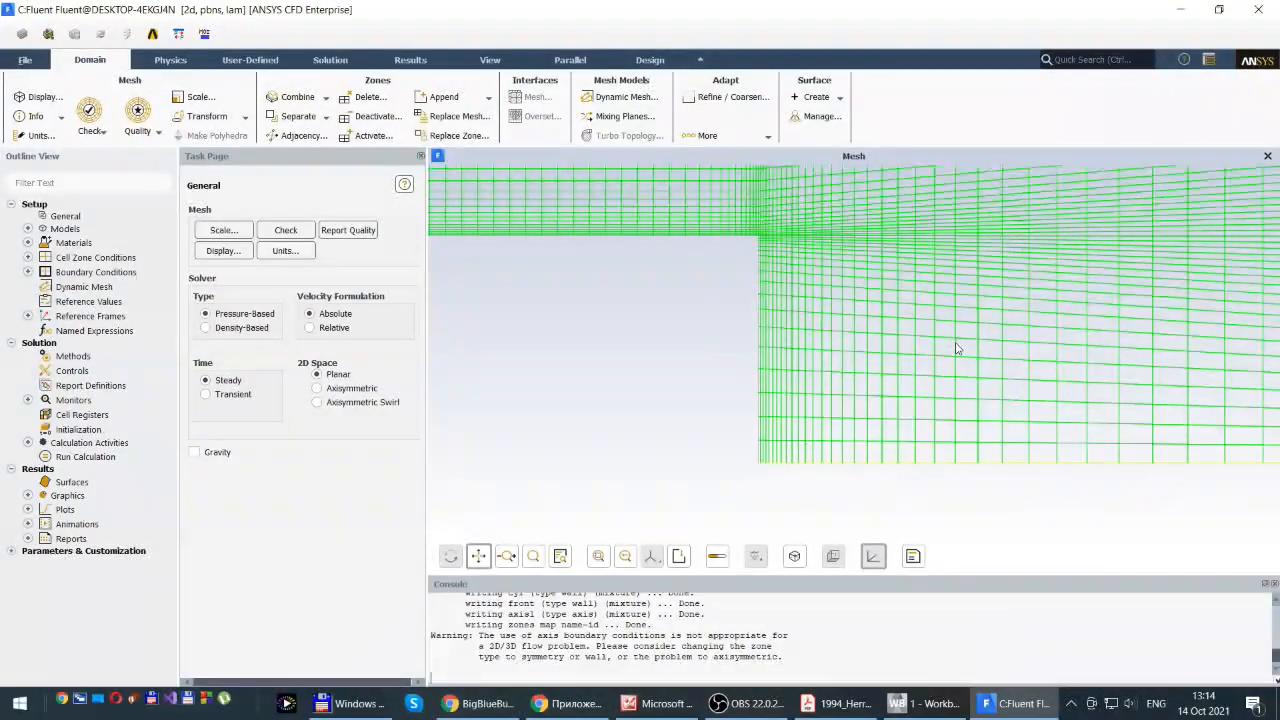
scroll(956, 348, "down", 6)
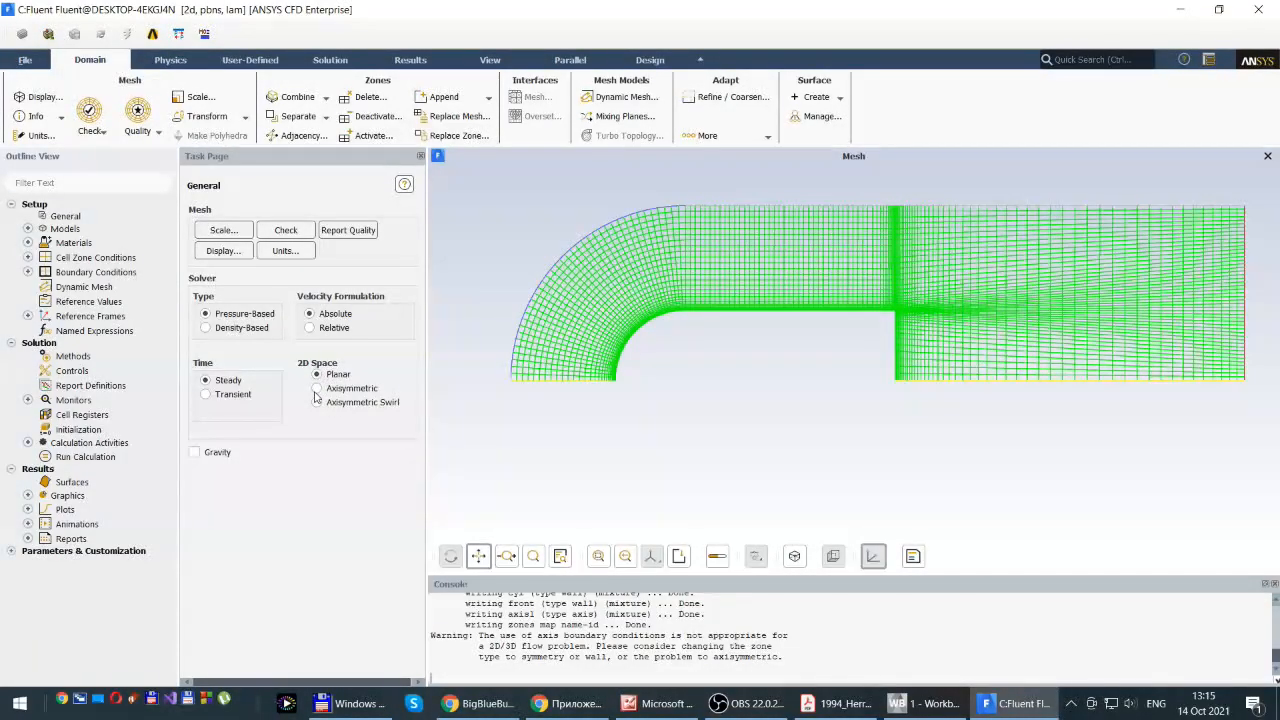
left_click(317, 388)
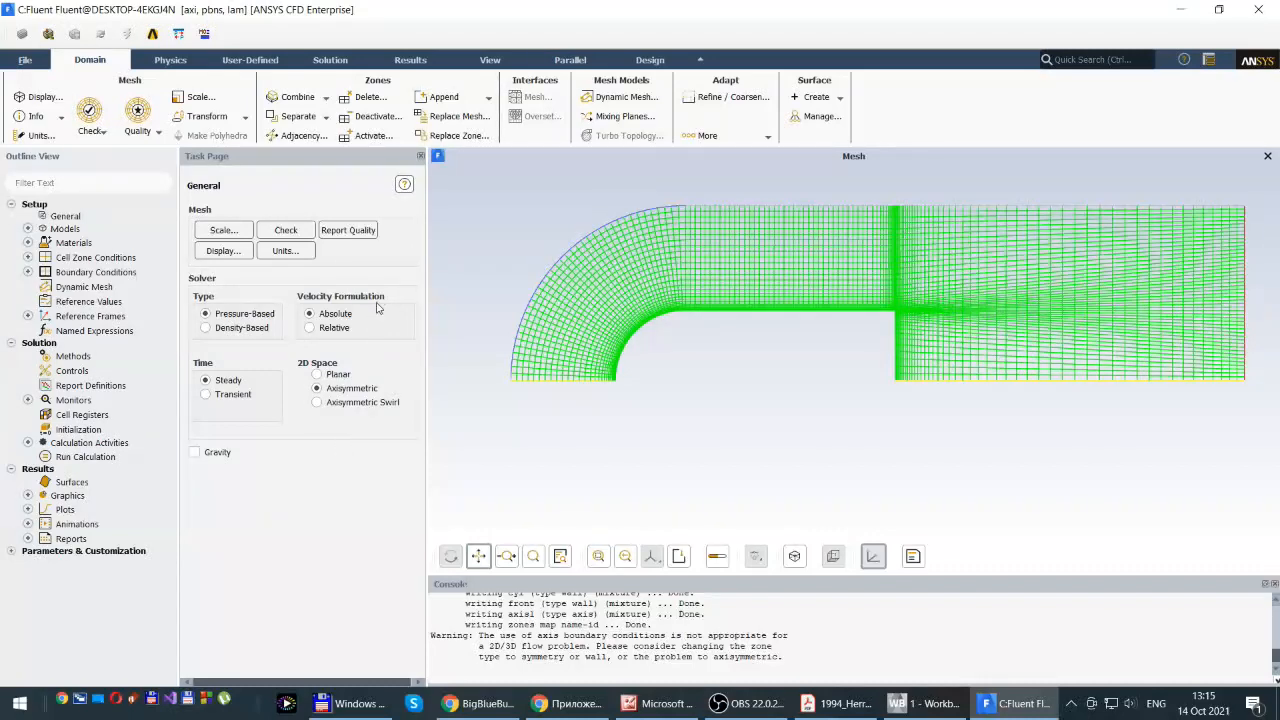
Run the mesh check and review the console output for domain extents, volume and face area statistics, and the axis boundary warning
left_click(286, 231)
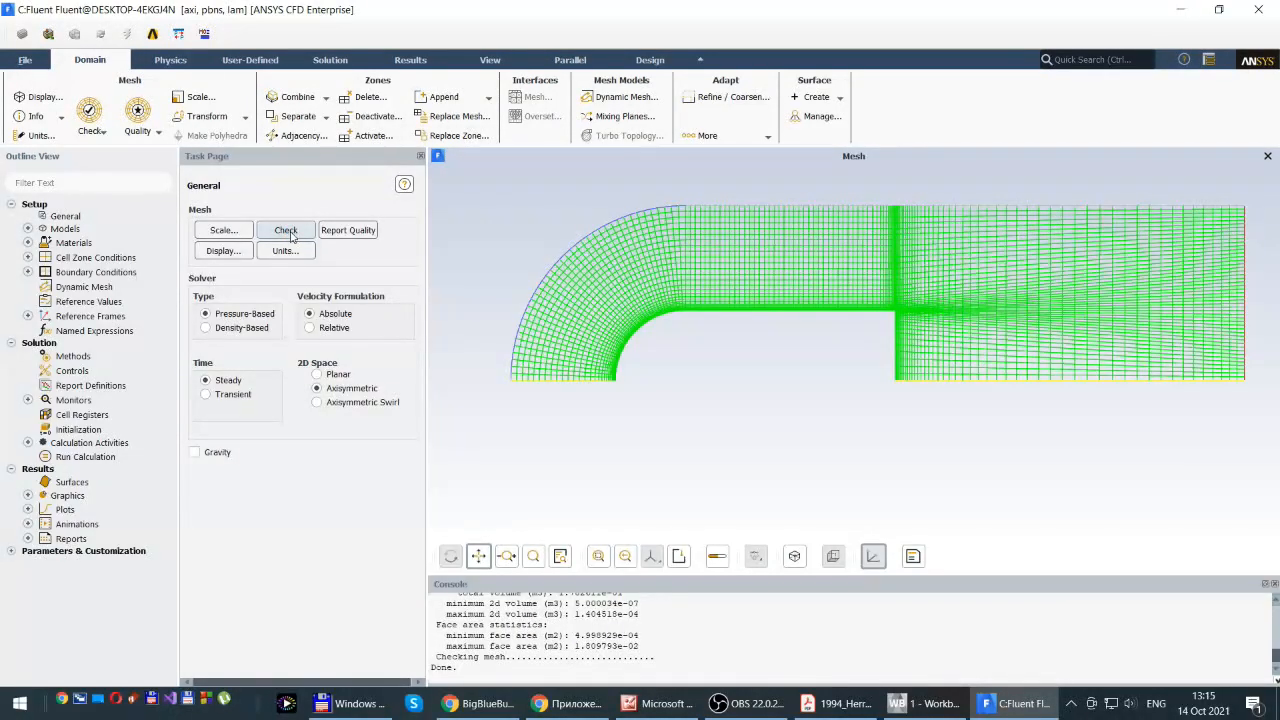
scroll(735, 645, "up", 5)
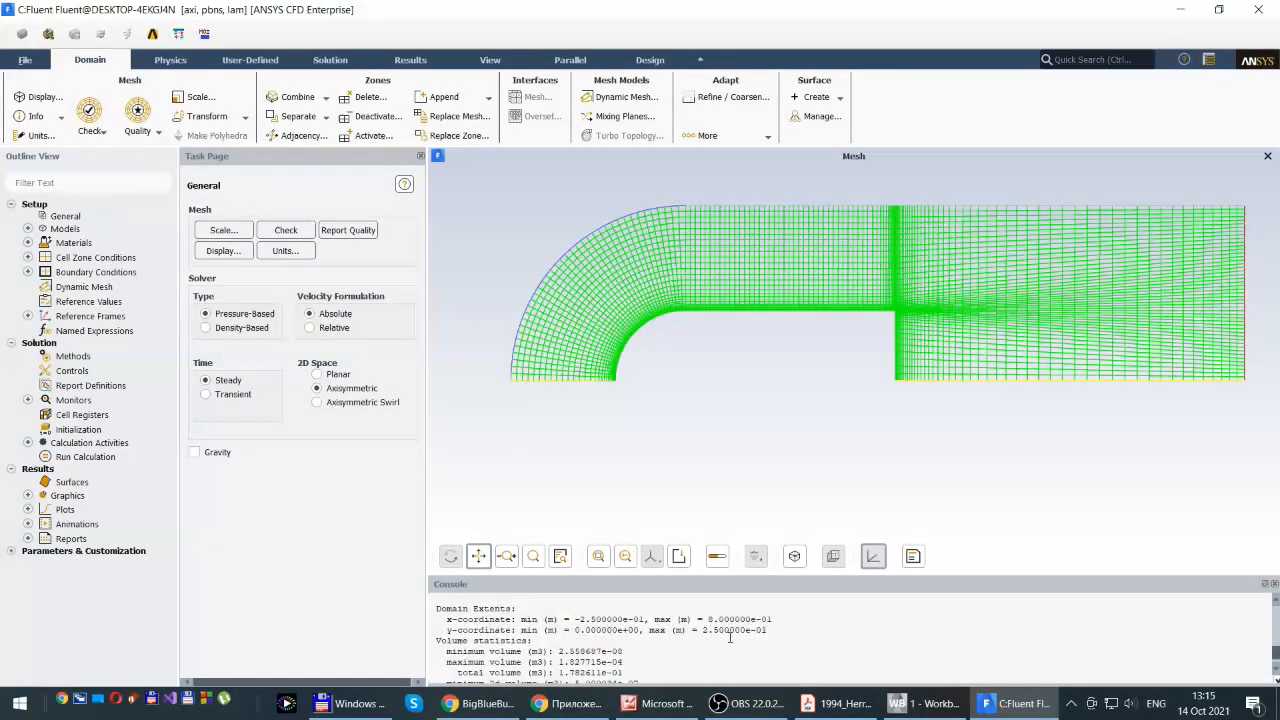
scroll(730, 637, "down", 5)
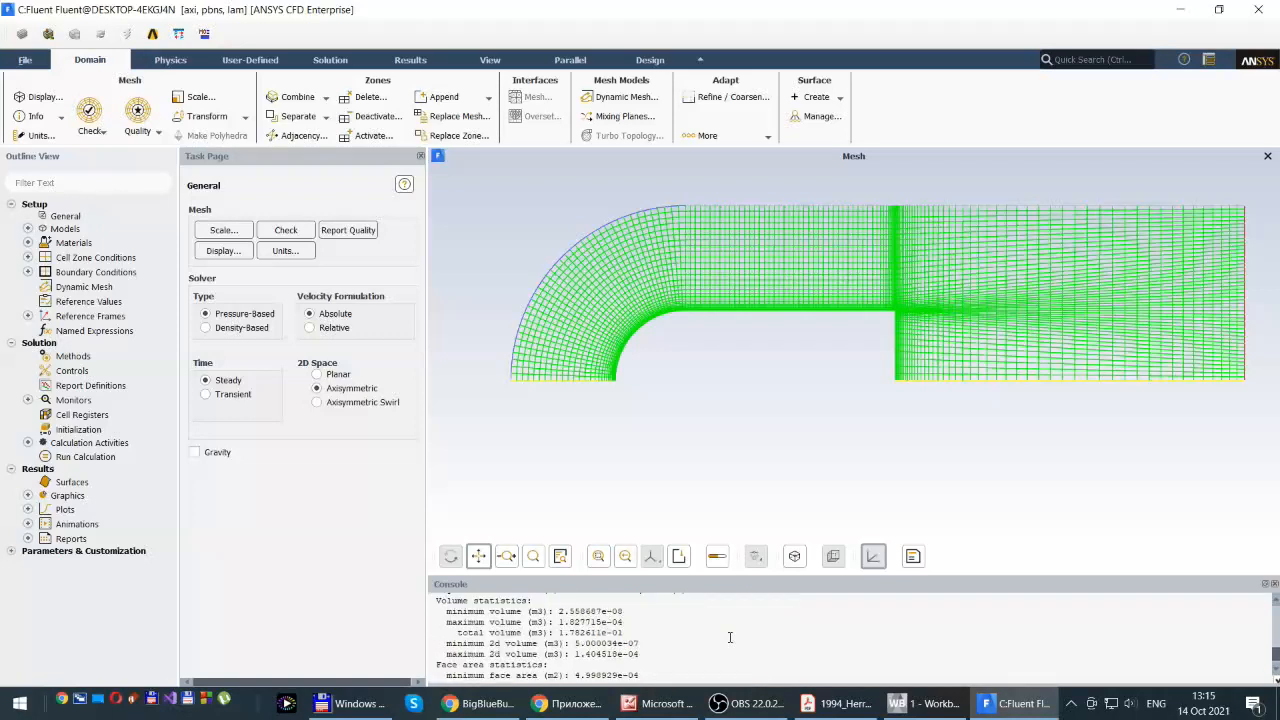
scroll(730, 637, "down", 1)
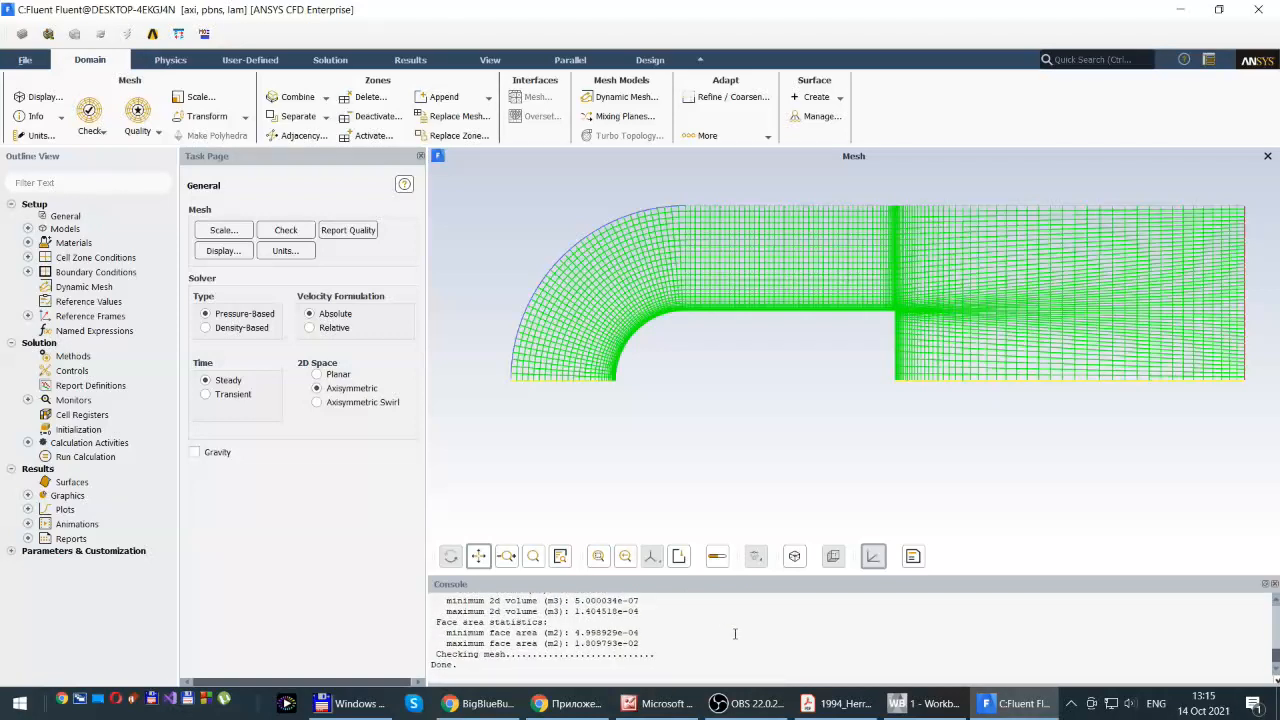
scroll(735, 634, "up", 6)
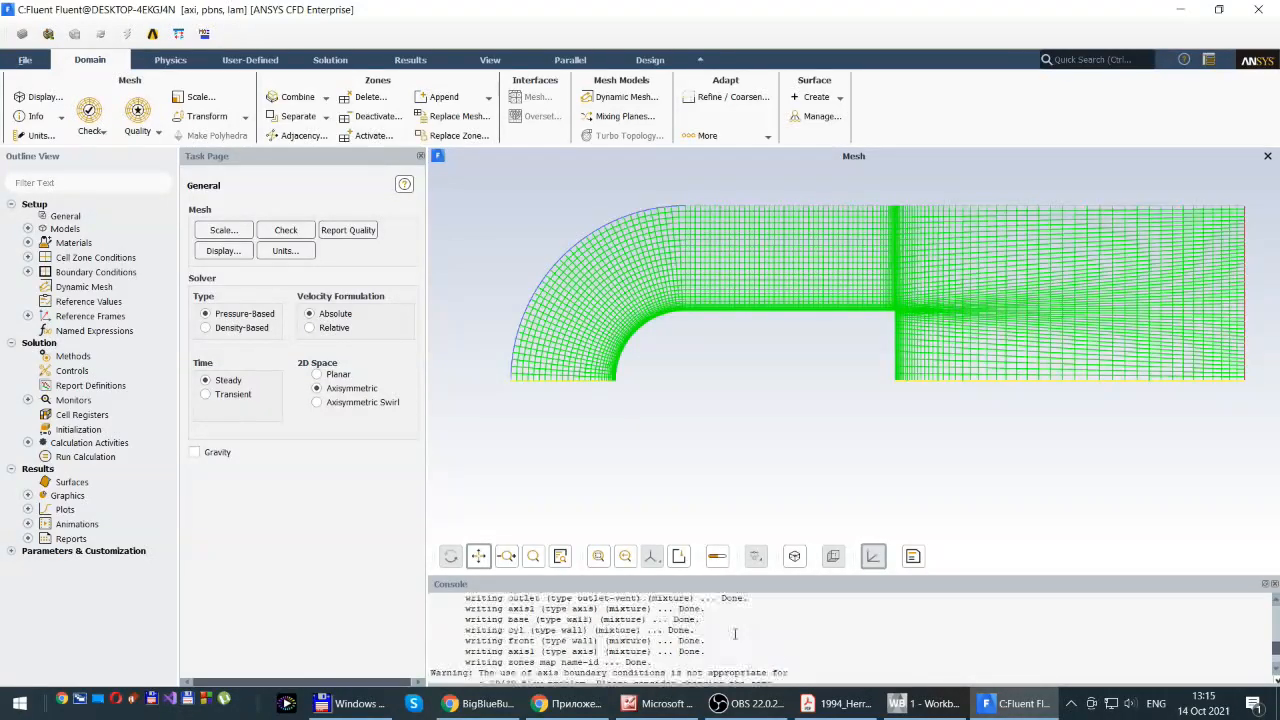
scroll(735, 633, "down", 2)
scroll(735, 633, "up", 2)
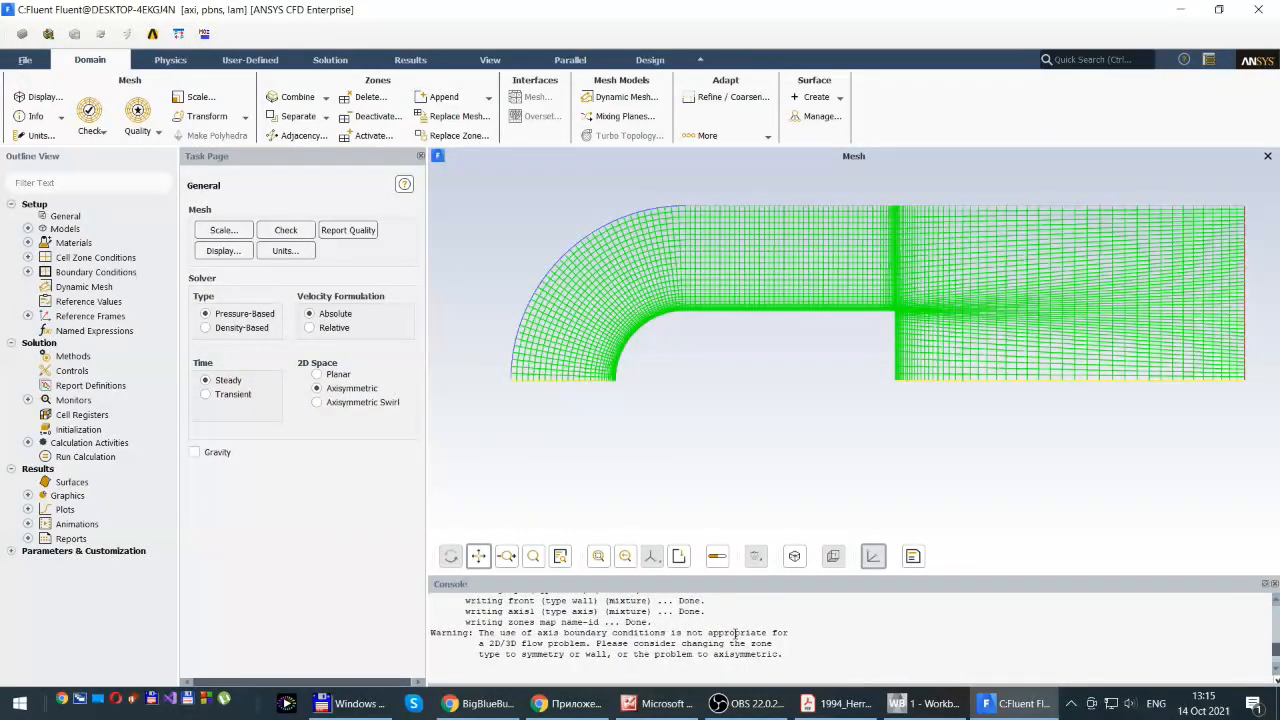
scroll(735, 634, "down", 6)
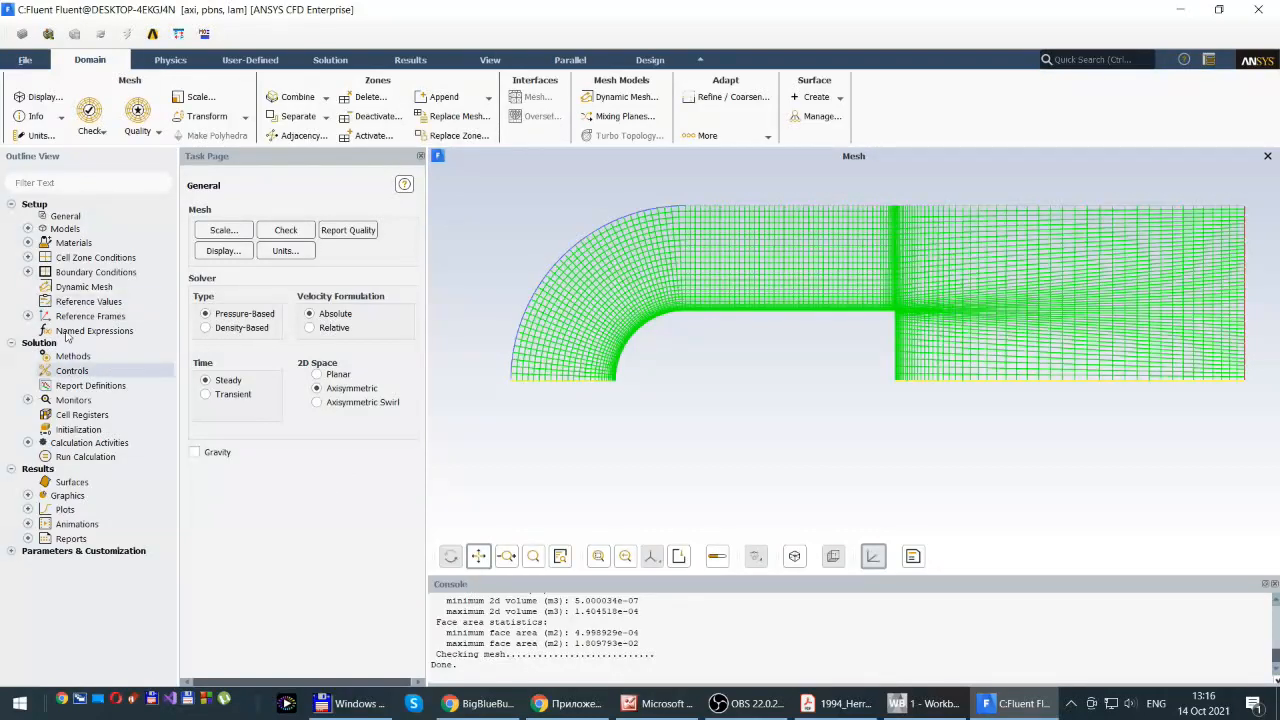
Collapse the Solution and Results branches of the outline and expand the Models list under Setup
left_click(11, 343)
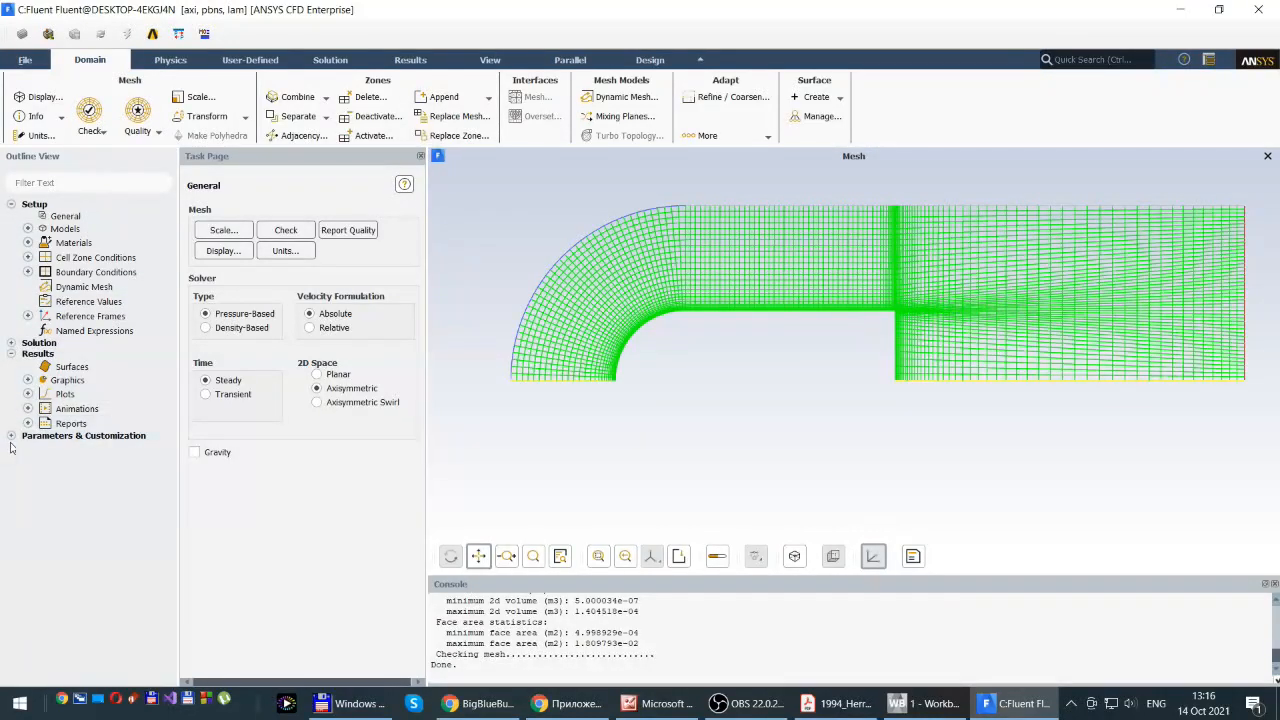
left_click(11, 354)
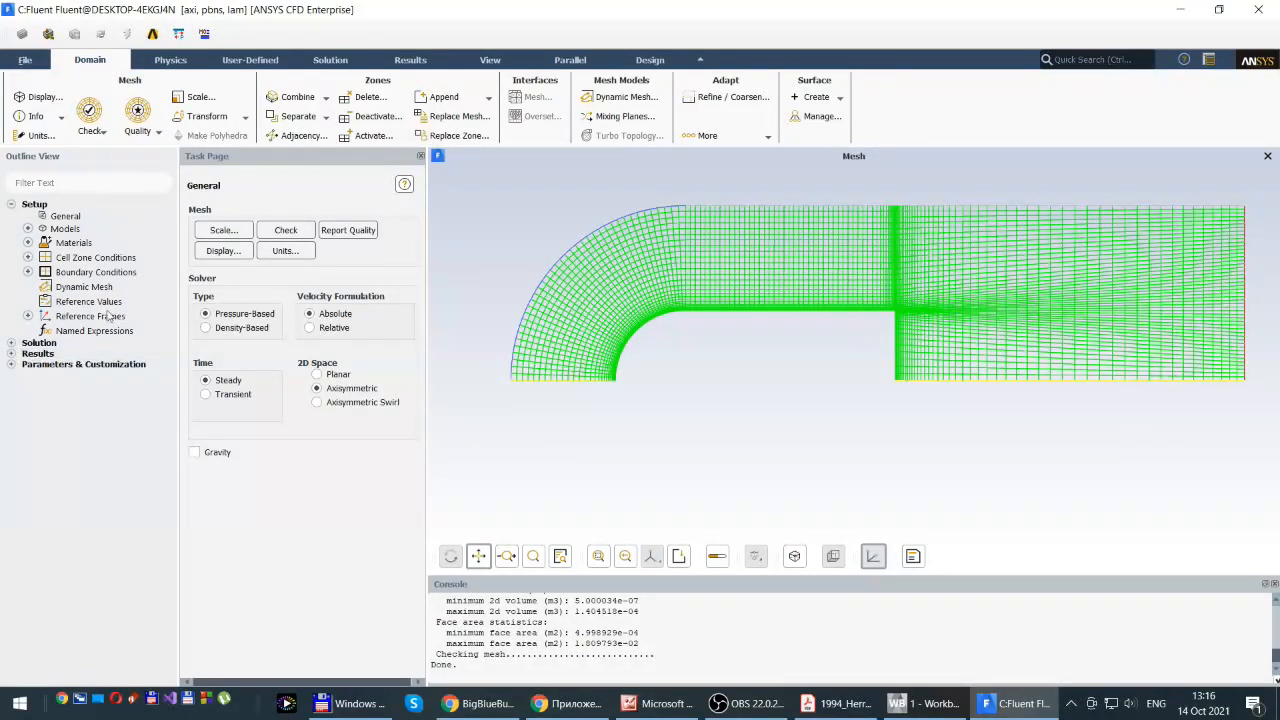
left_click(28, 229)
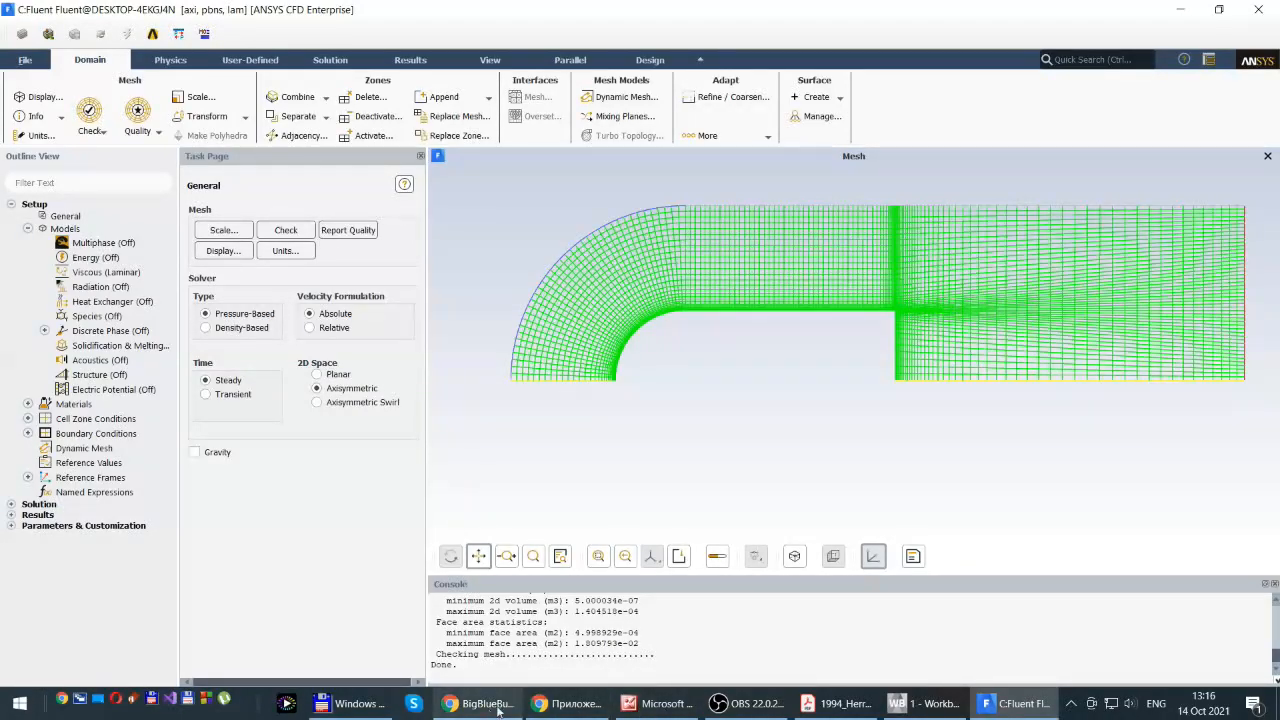
Switch to the supersonic base flow paper and locate the nominal design Mach number at the nozzle exit in the wind-tunnel description
left_click(870, 707)
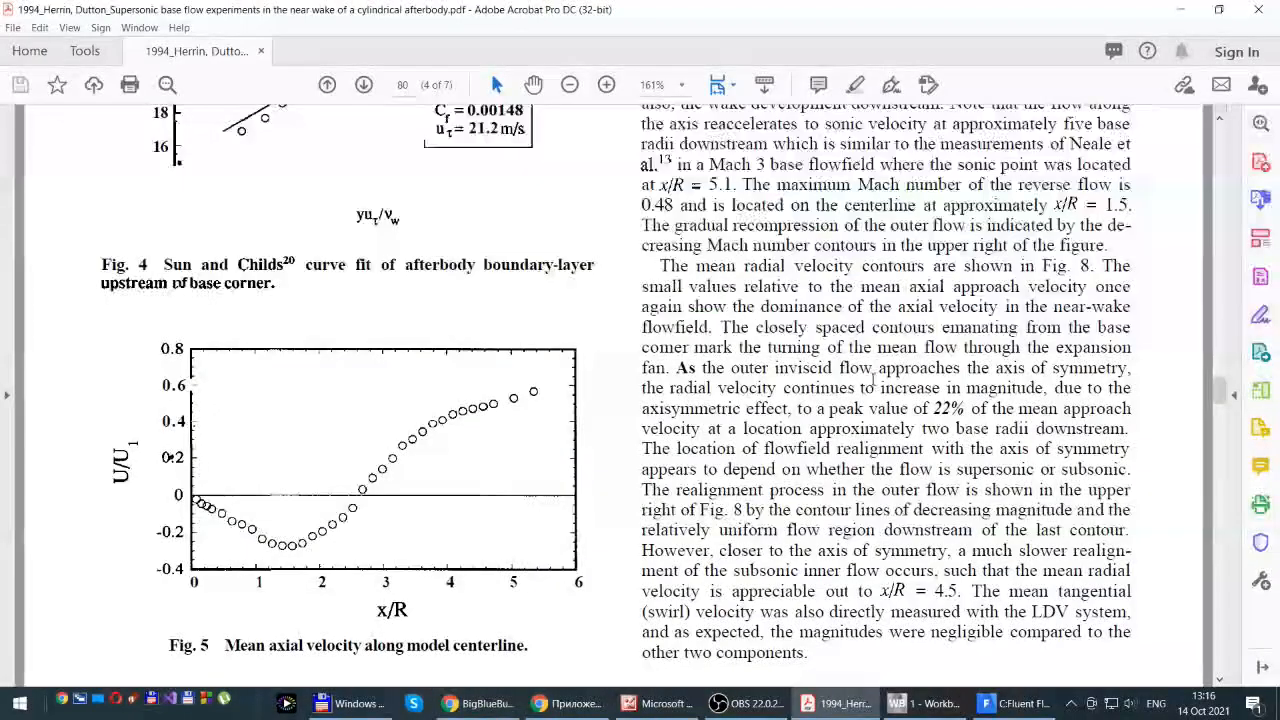
scroll(871, 382, "up", 3)
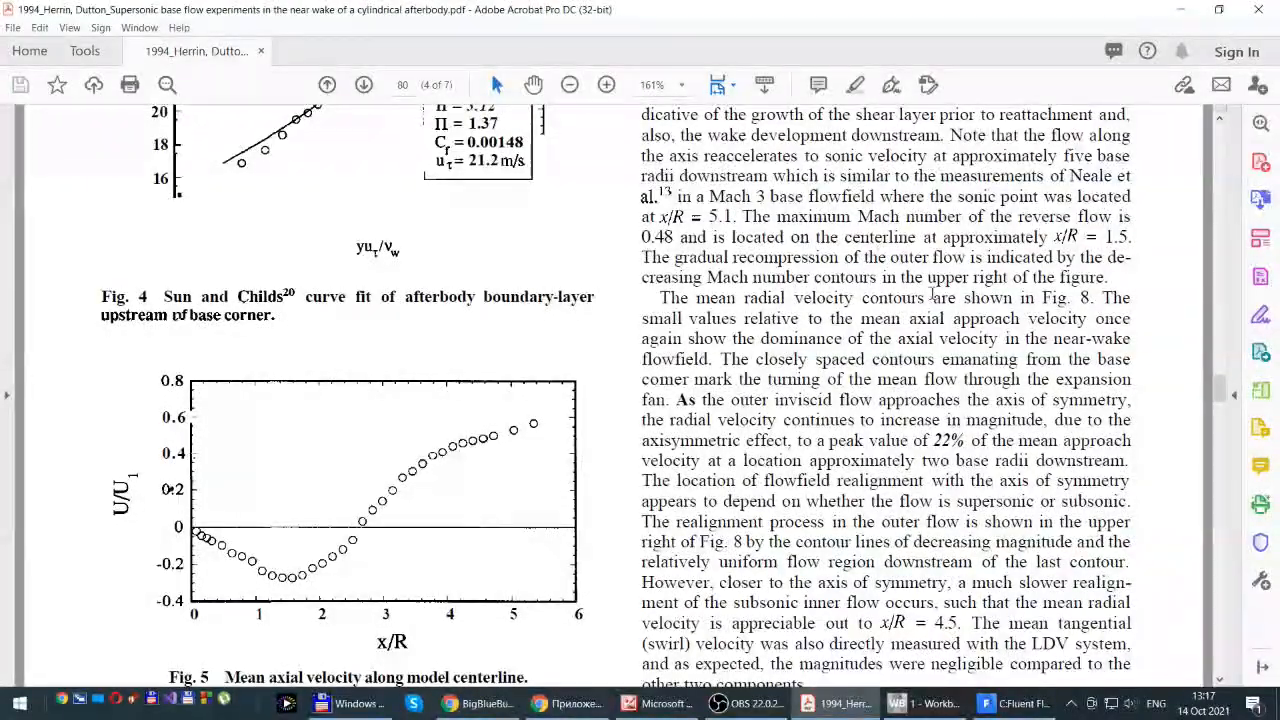
scroll(948, 257, "up", 5)
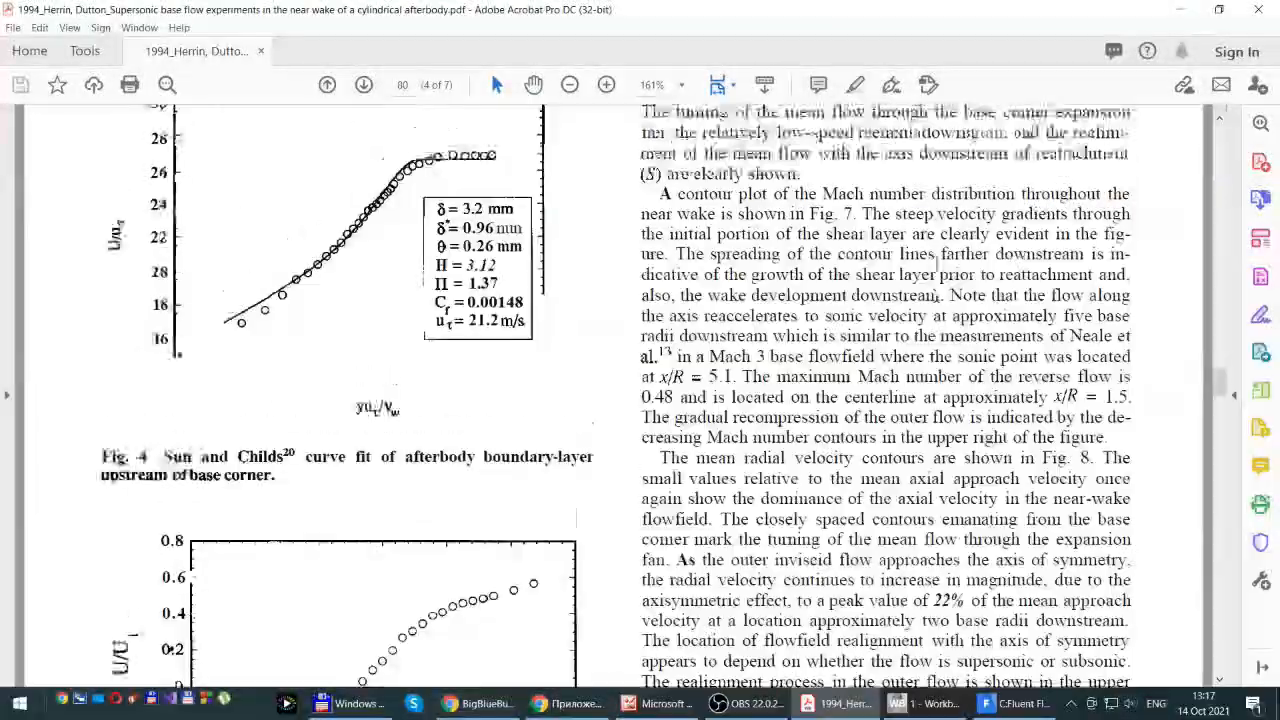
scroll(936, 262, "down", 3)
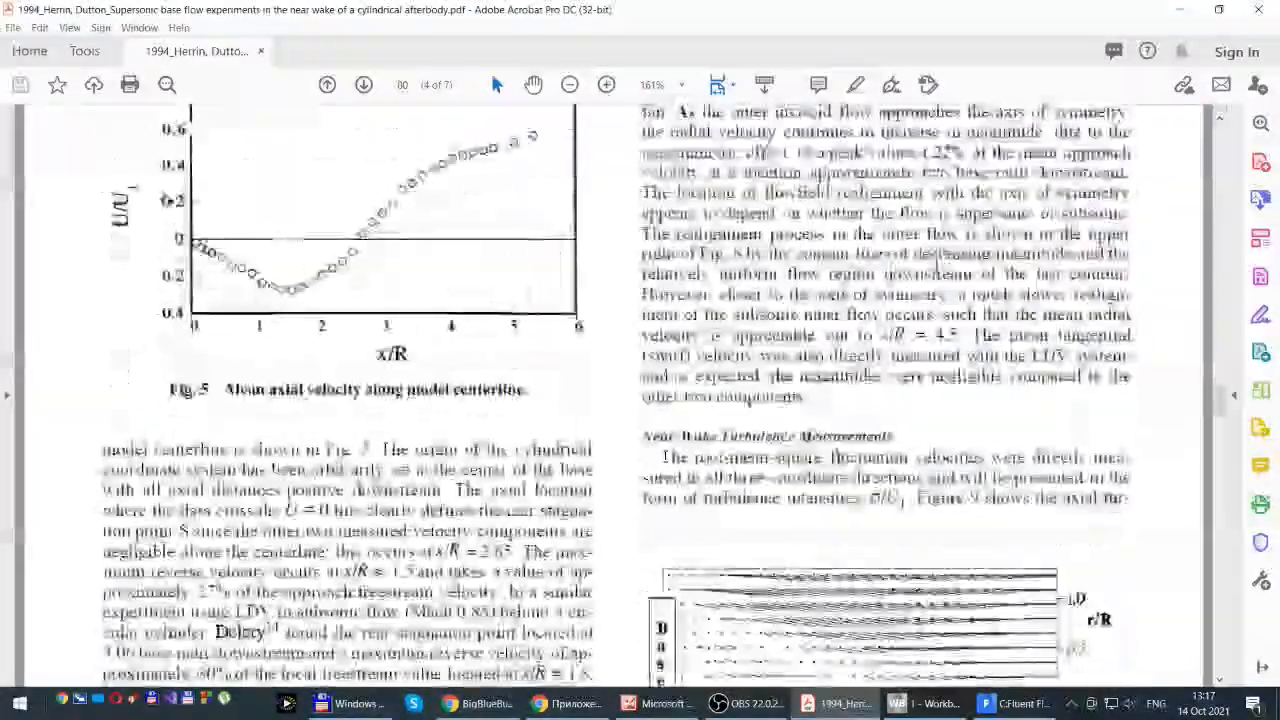
scroll(936, 262, "up", 1)
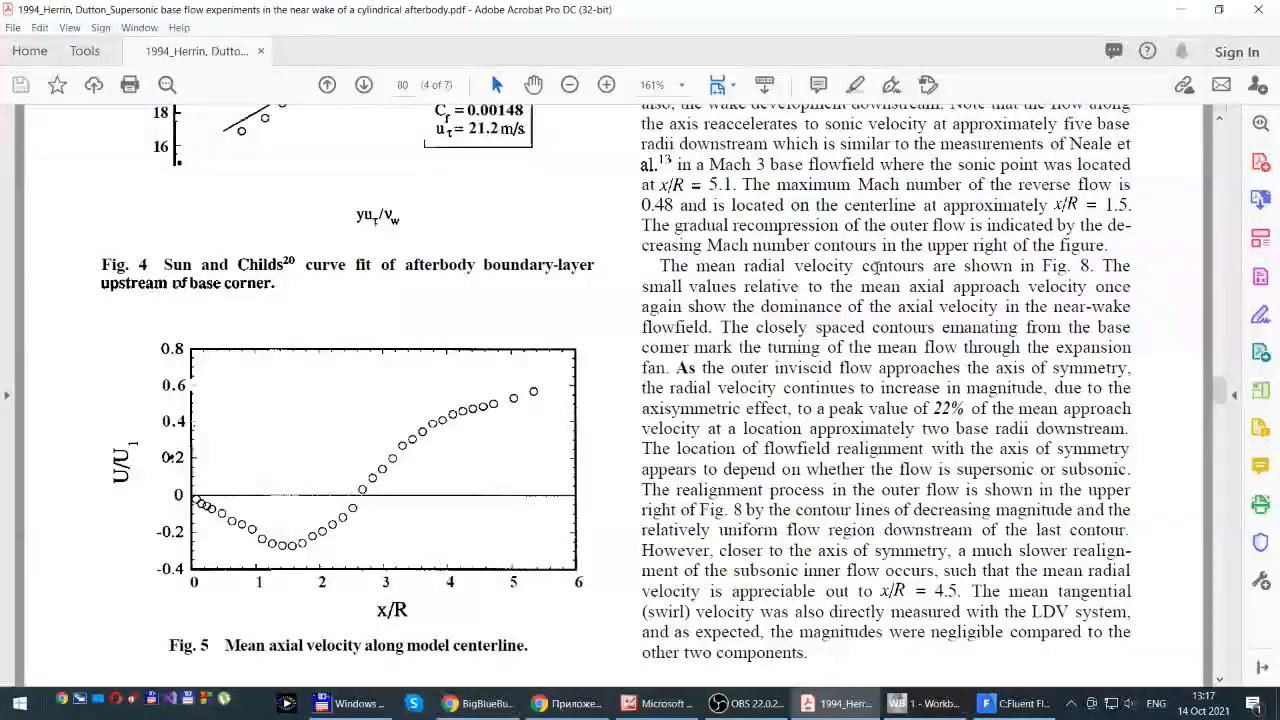
scroll(876, 266, "up", 20)
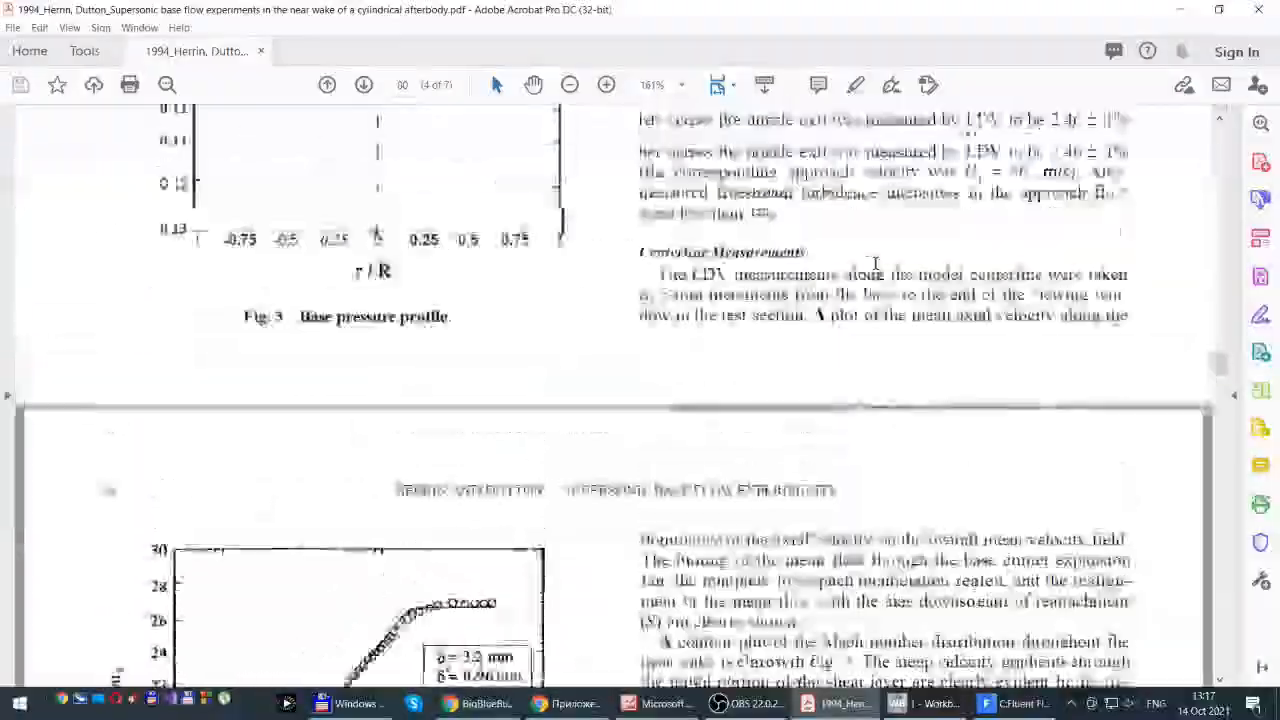
scroll(616, 390, "up", 20)
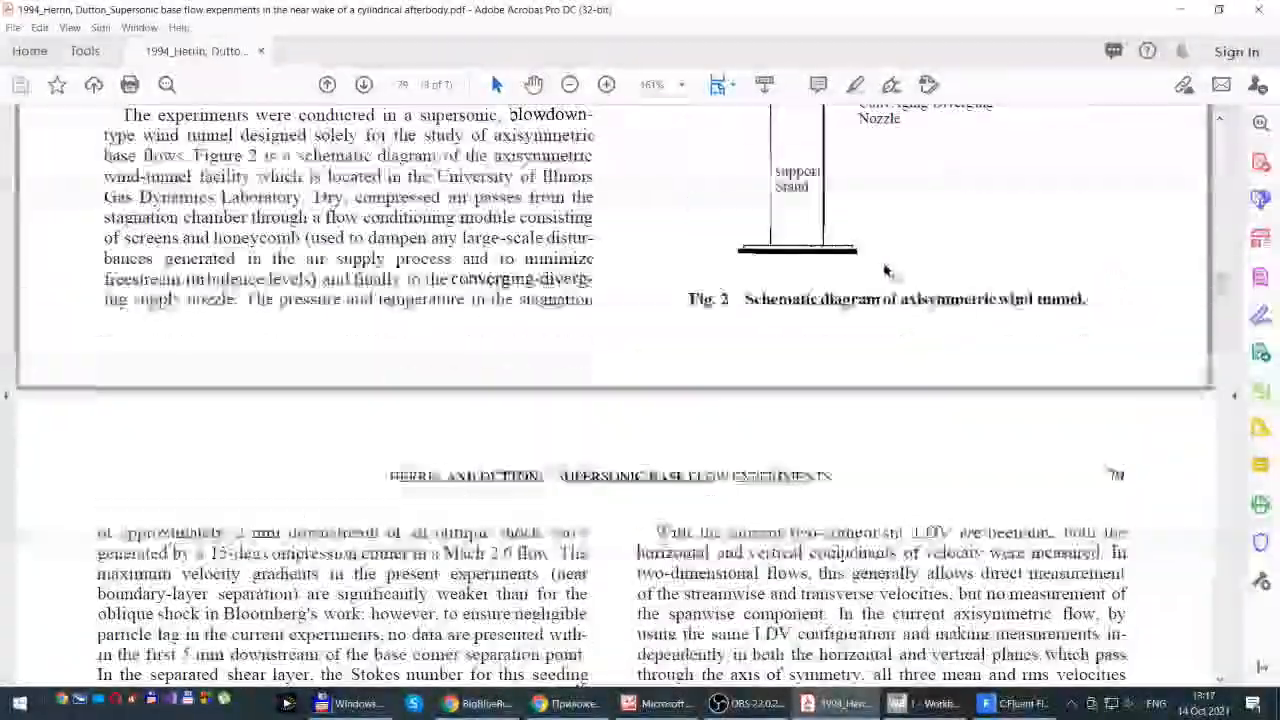
scroll(770, 564, "up", 20)
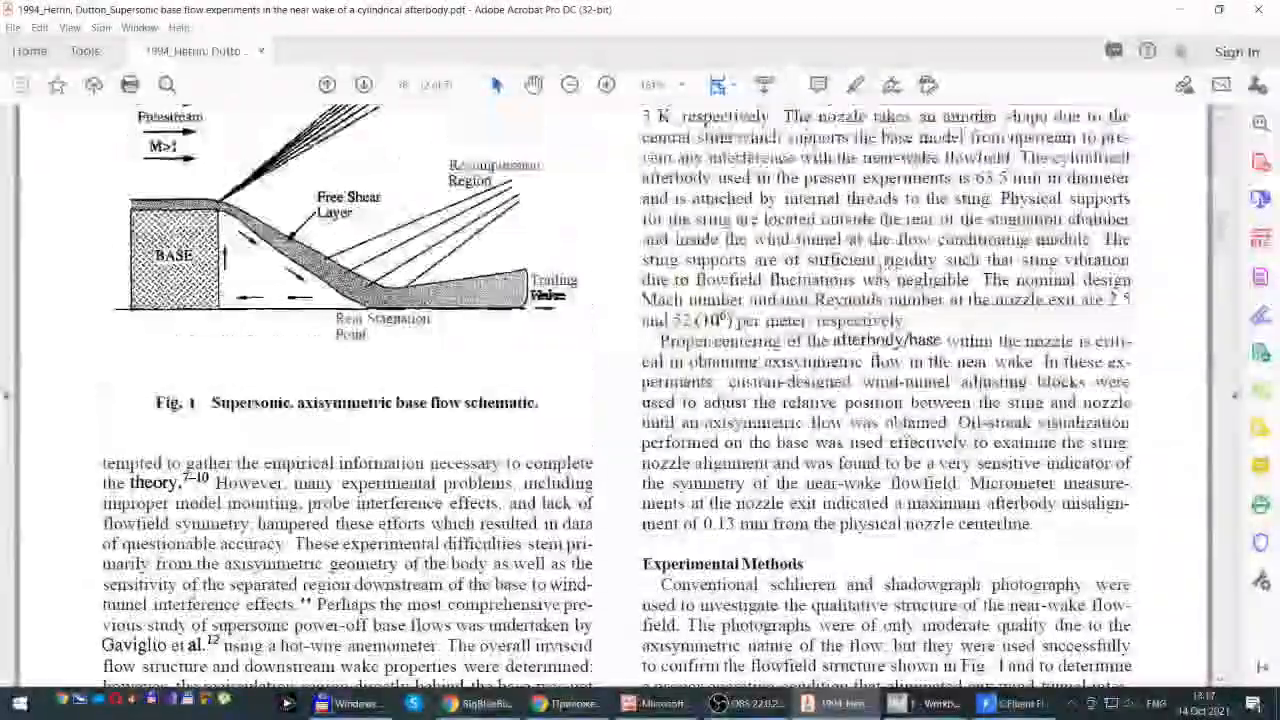
scroll(616, 390, "up", 5)
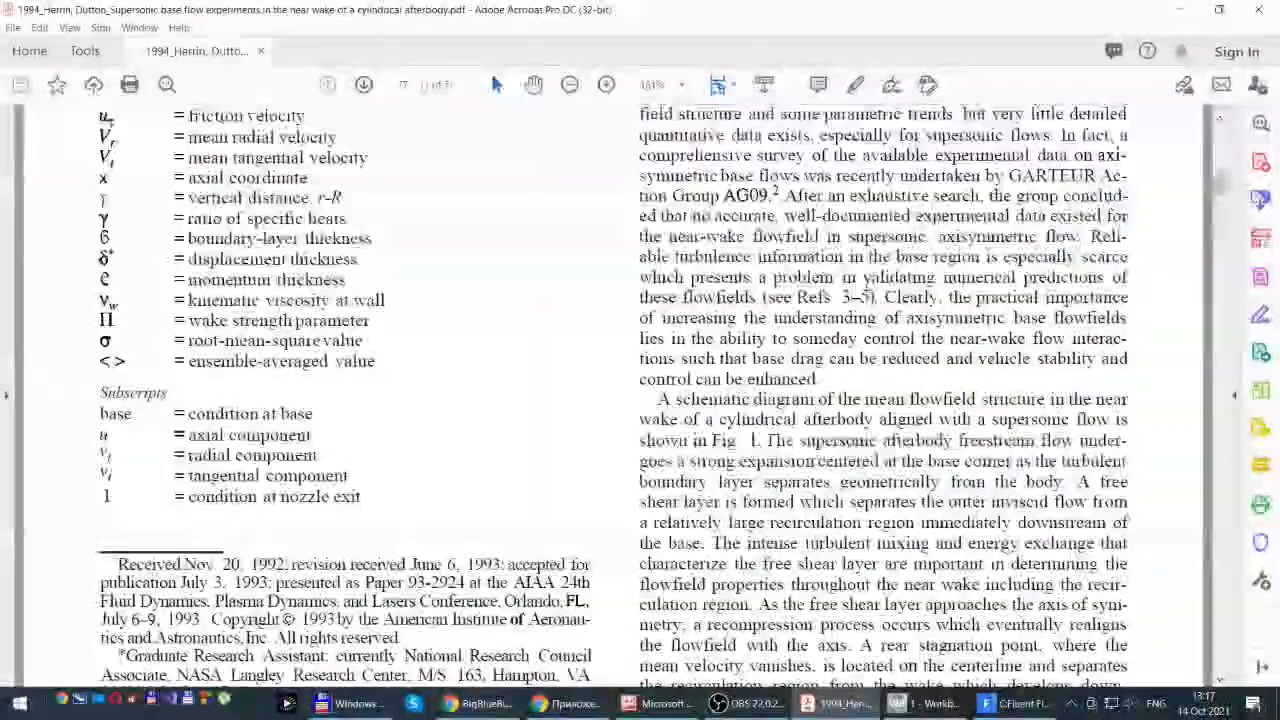
scroll(936, 192, "down", 19)
scroll(936, 192, "up", 3)
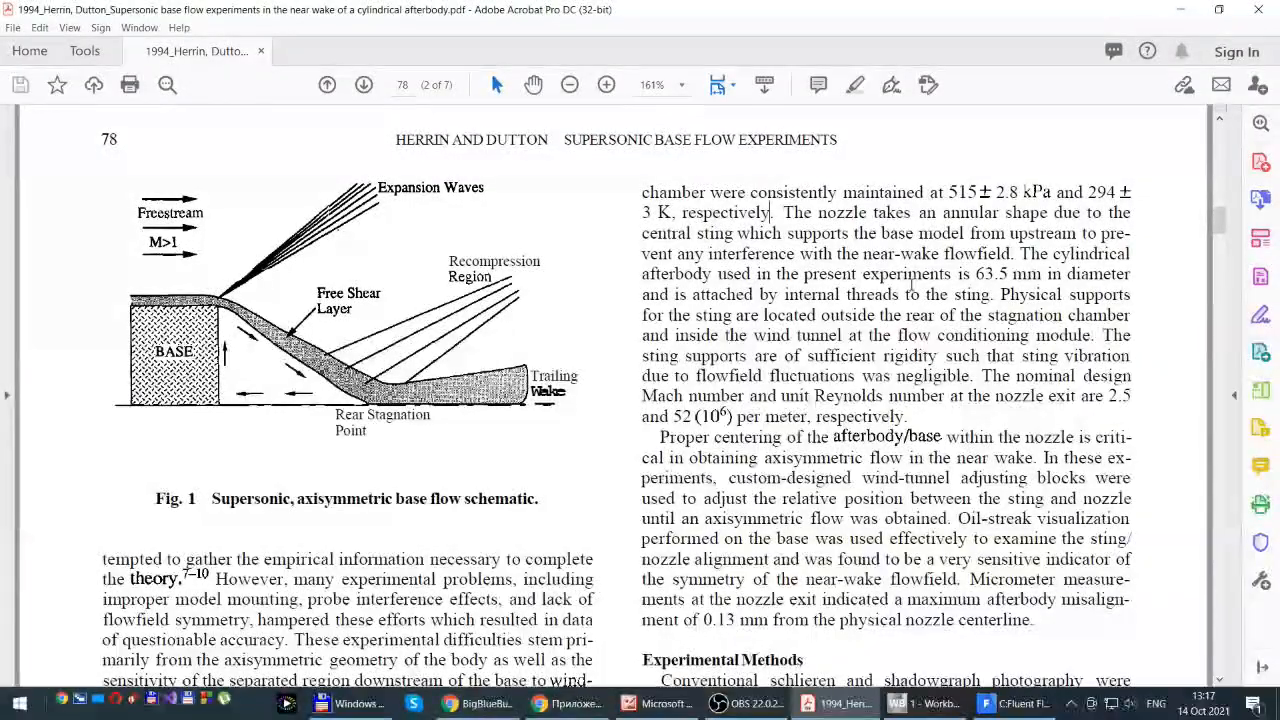
double_click(1119, 396)
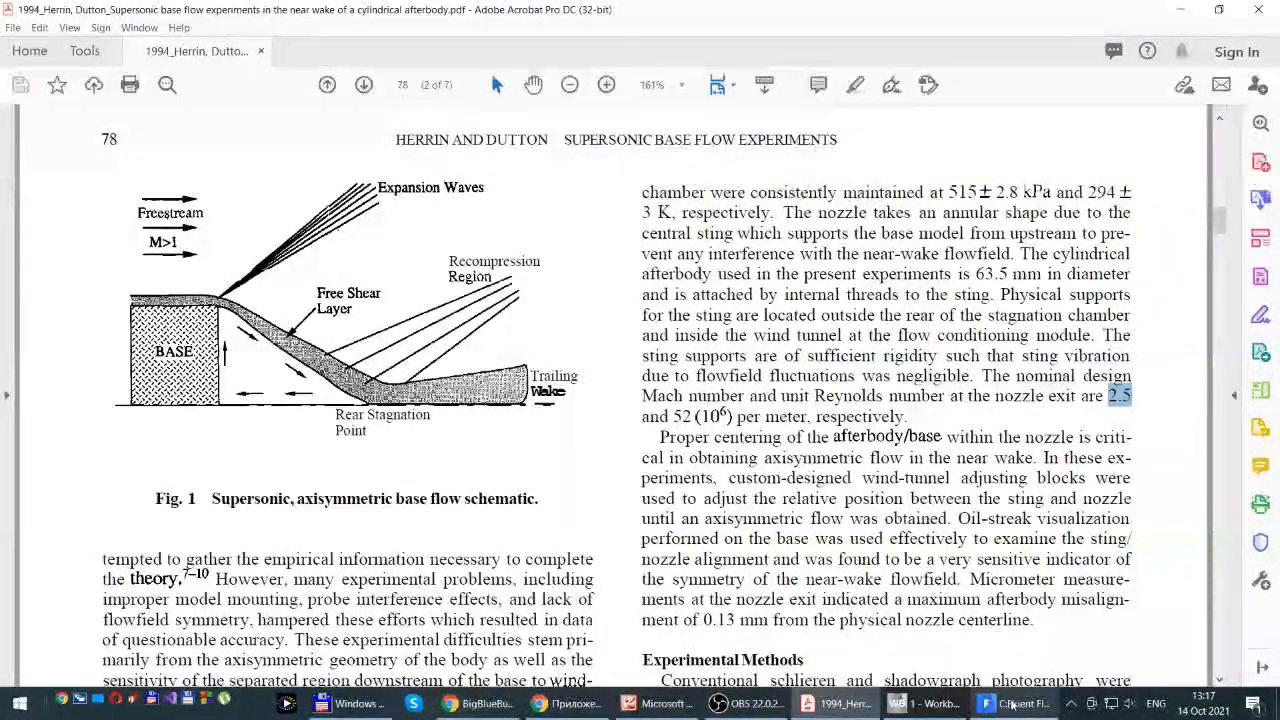
Switch back to Fluent and turn on the energy equation in the Energy model
mouse_move(1012, 708)
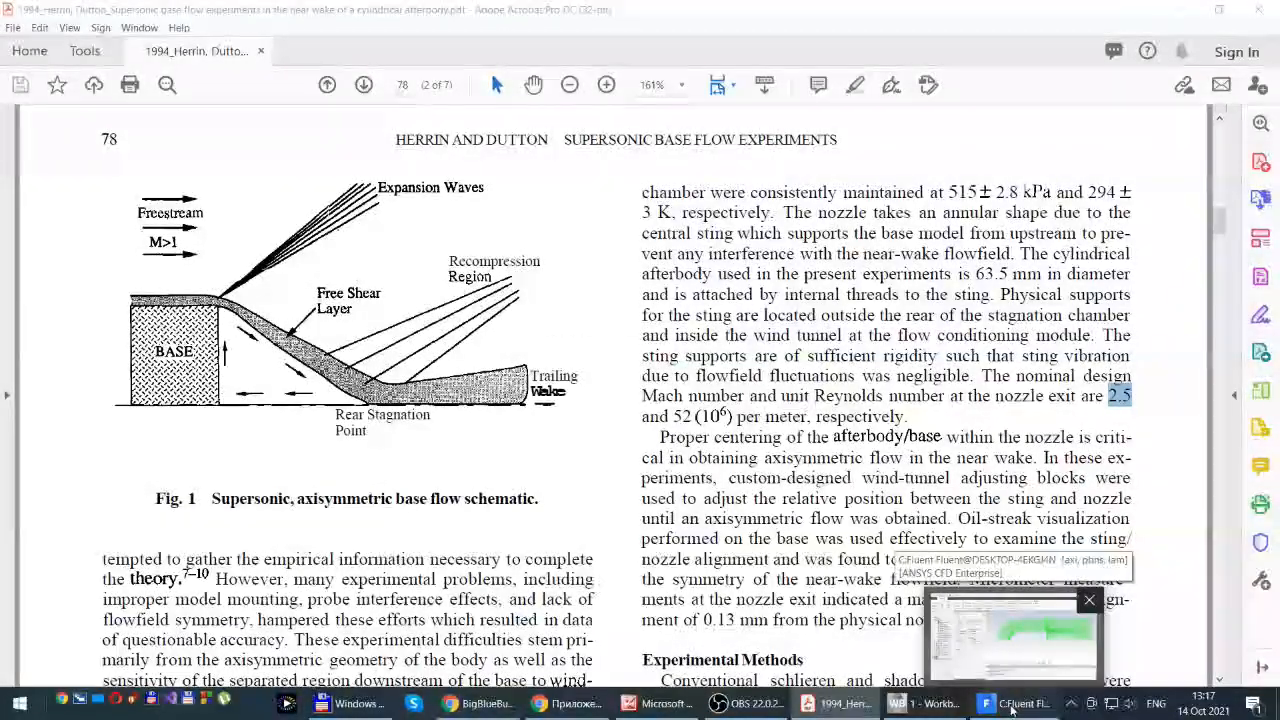
left_click(1012, 708)
left_click(1005, 708)
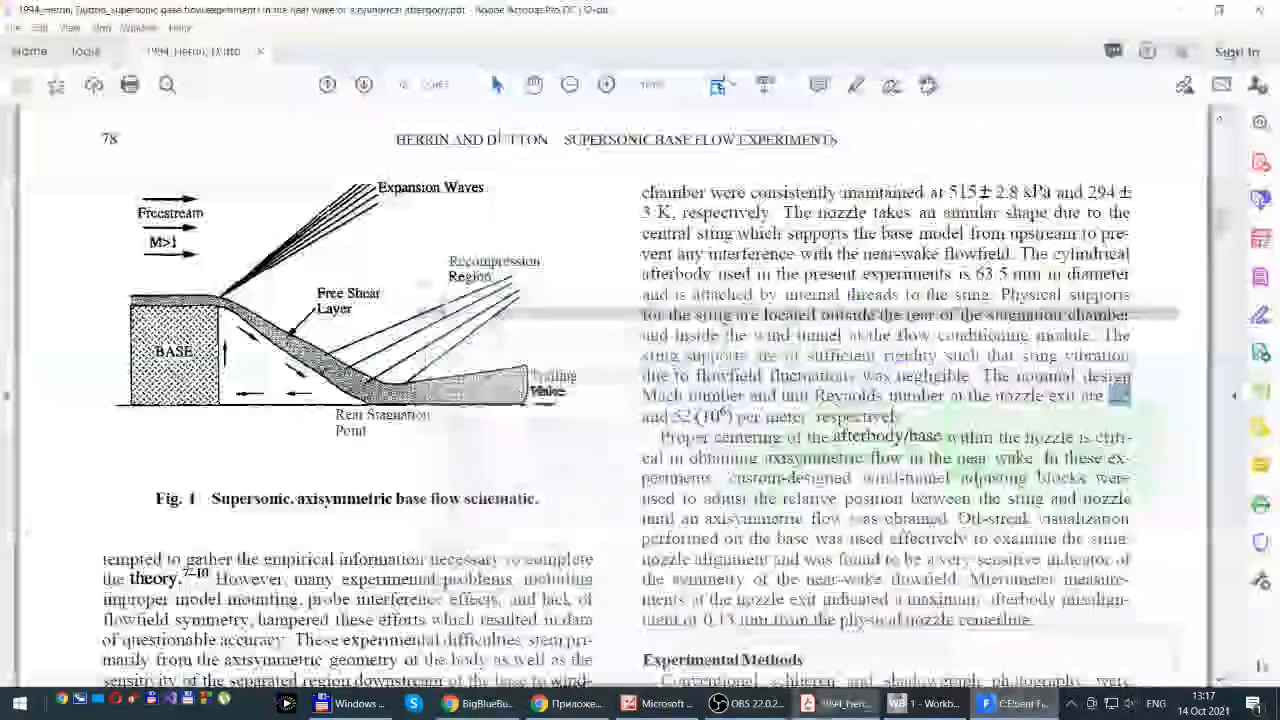
left_click(1003, 708)
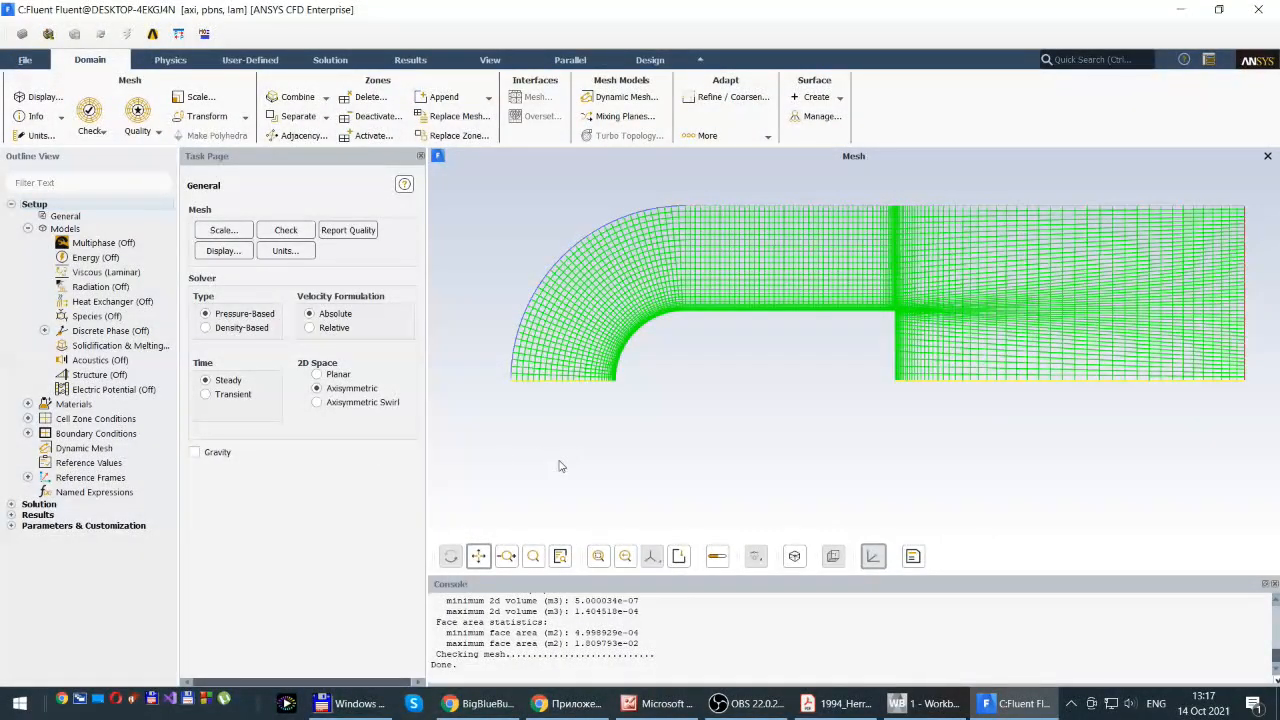
double_click(62, 258)
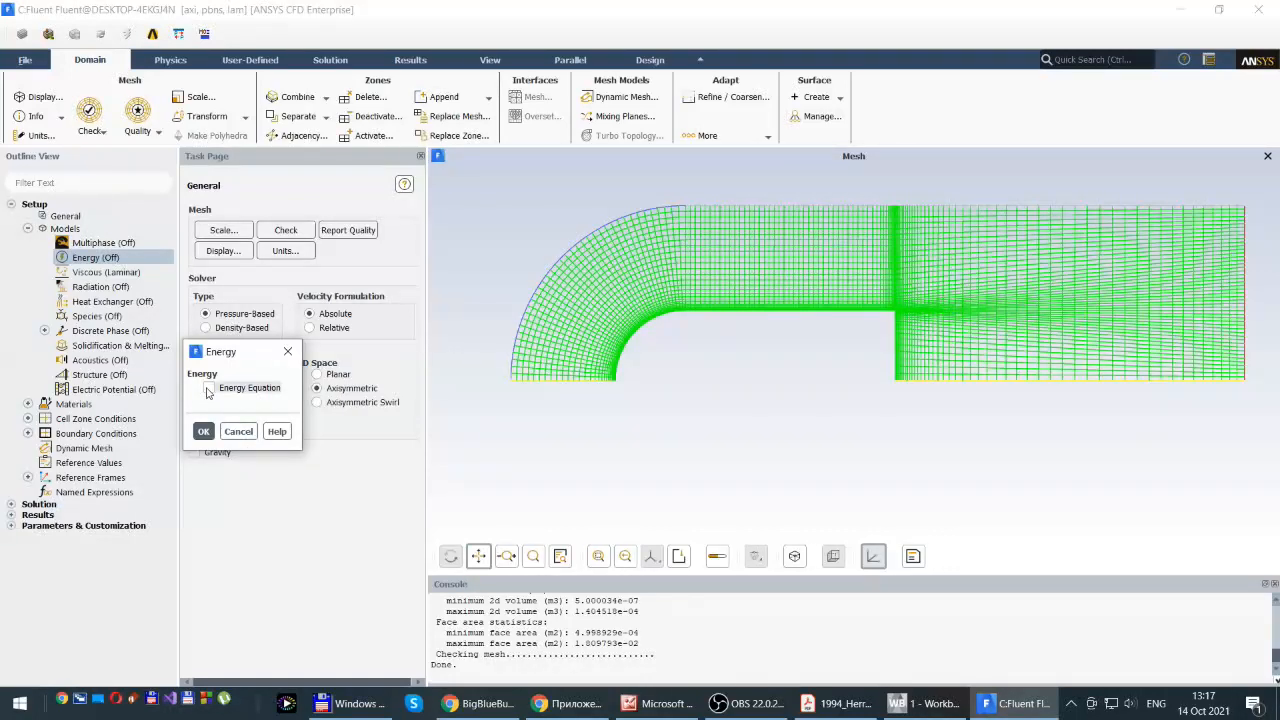
left_click(208, 390)
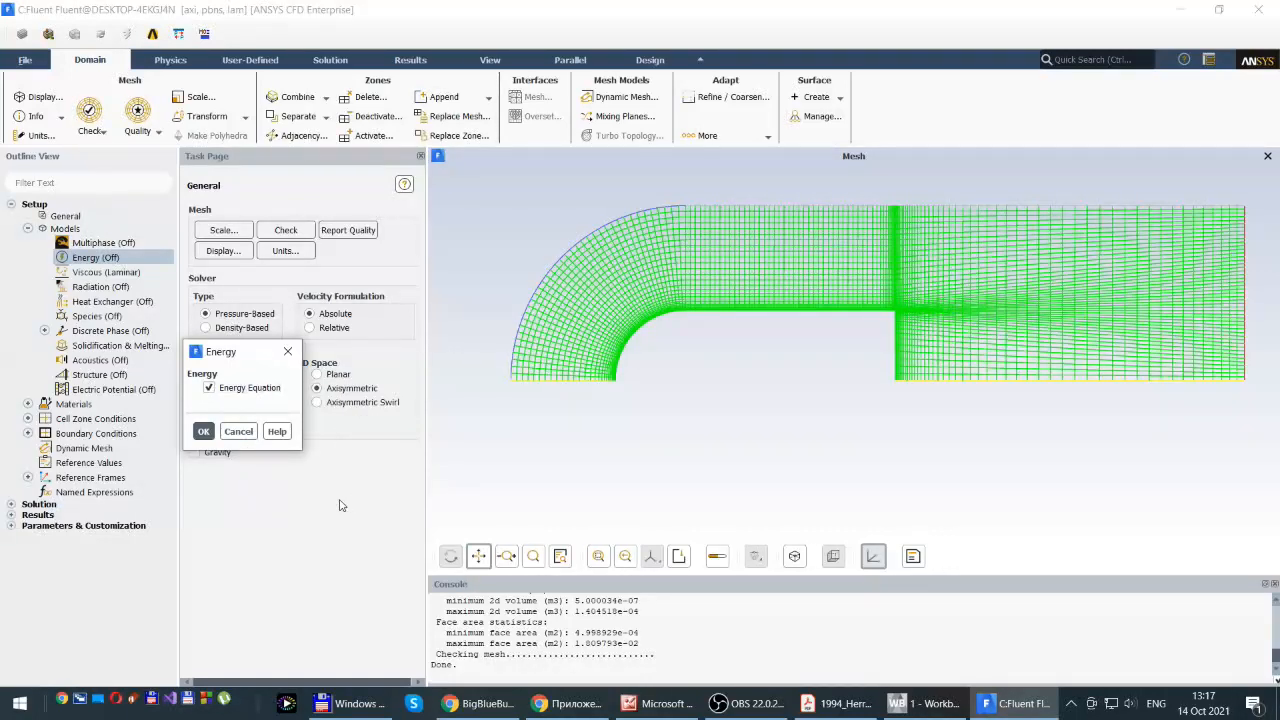
left_click(203, 432)
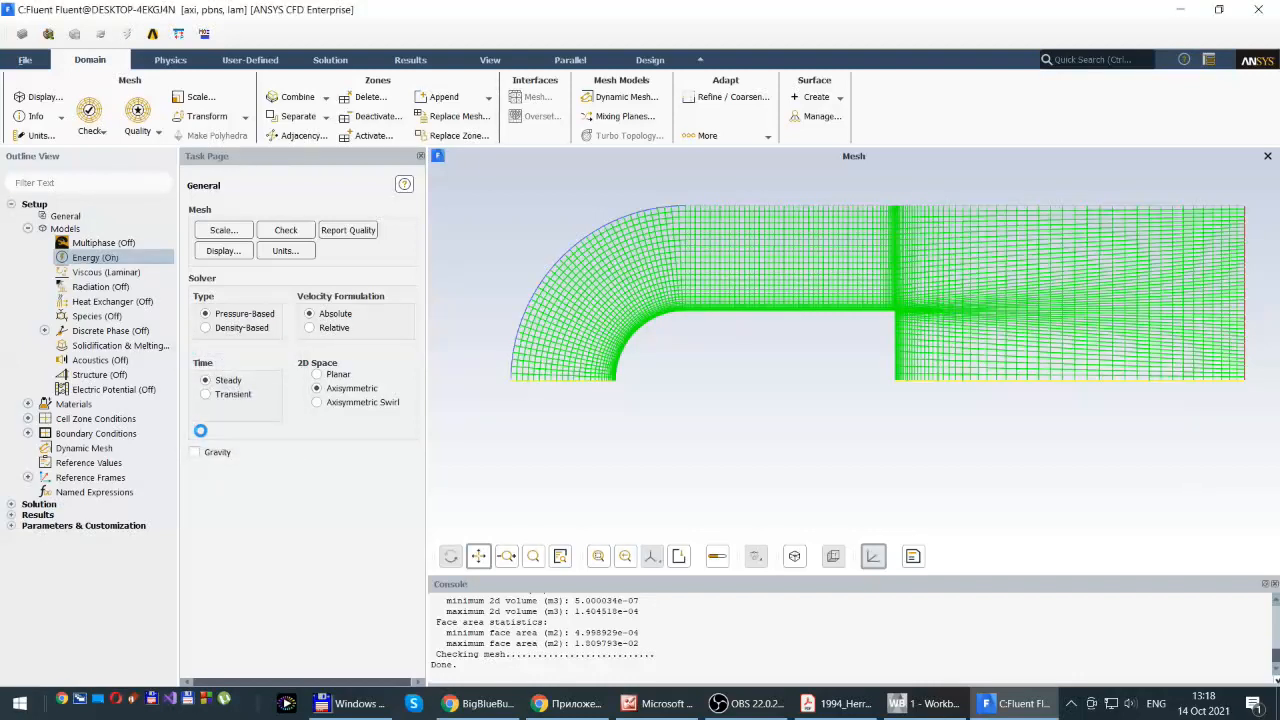
Open the viscous model settings and choose the k-omega (2 eqn) turbulence model
left_click(87, 274)
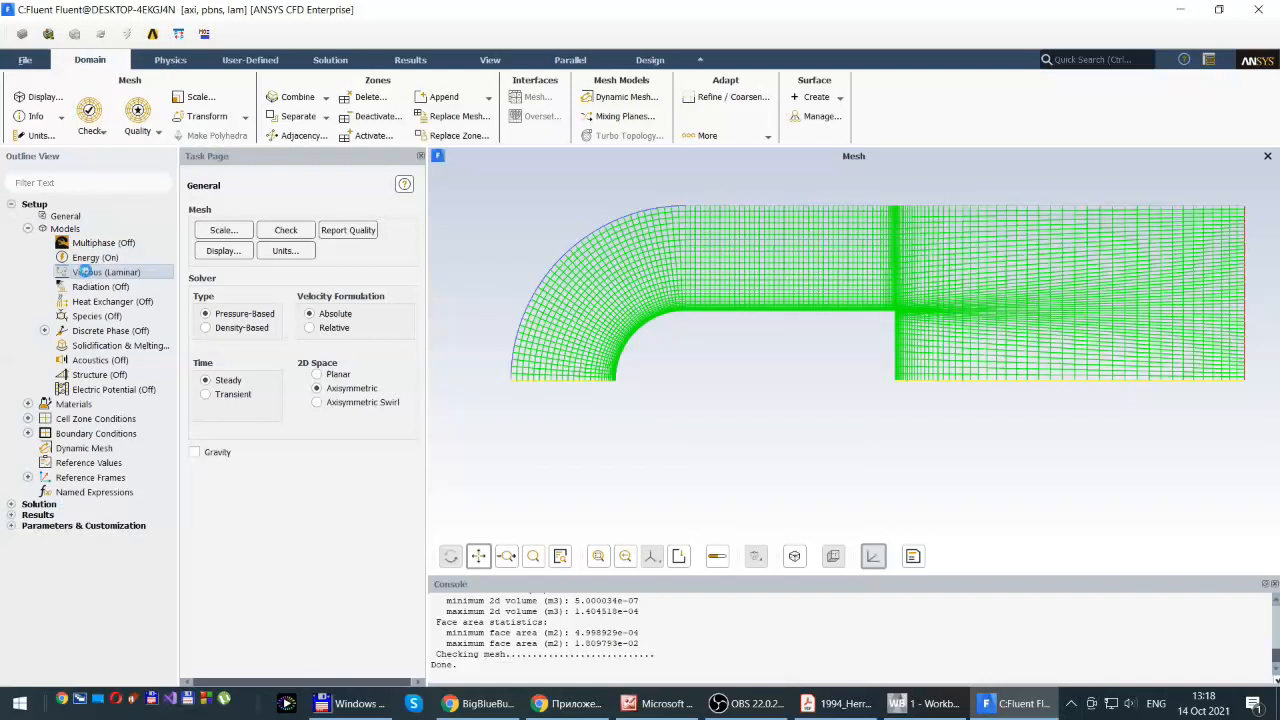
double_click(85, 271)
left_click_drag(290, 355, 379, 212)
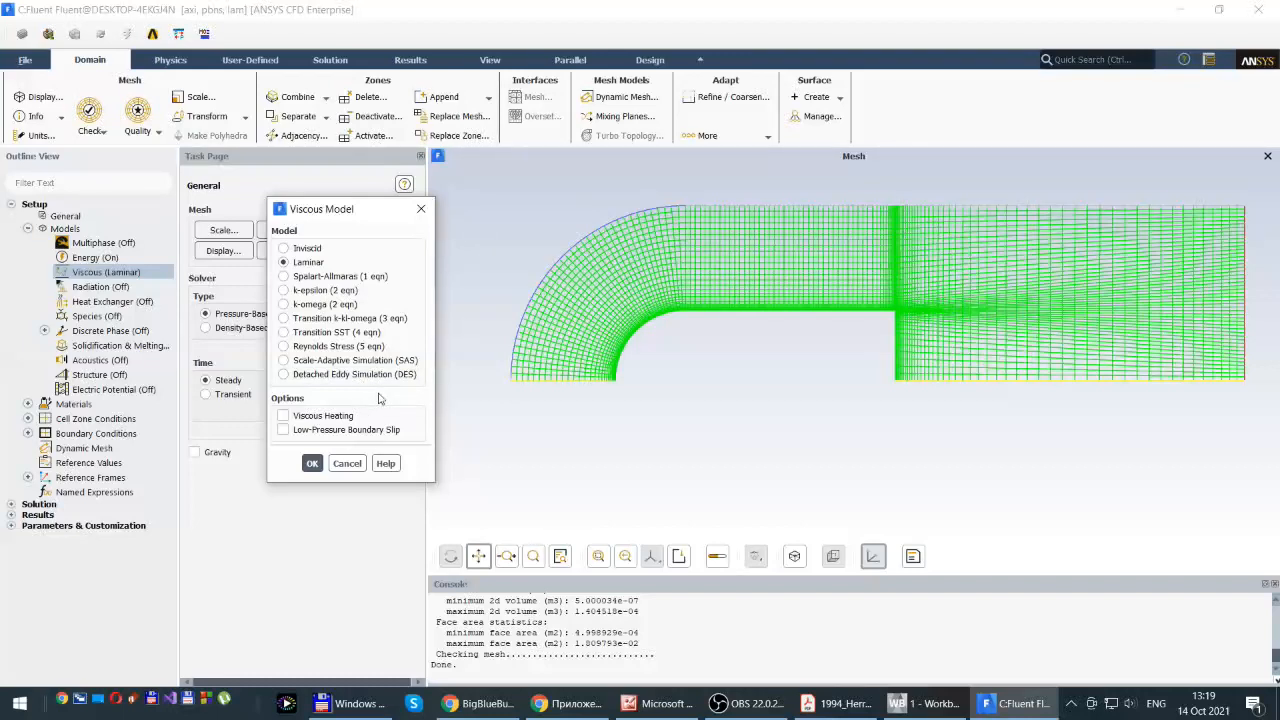
left_click(285, 305)
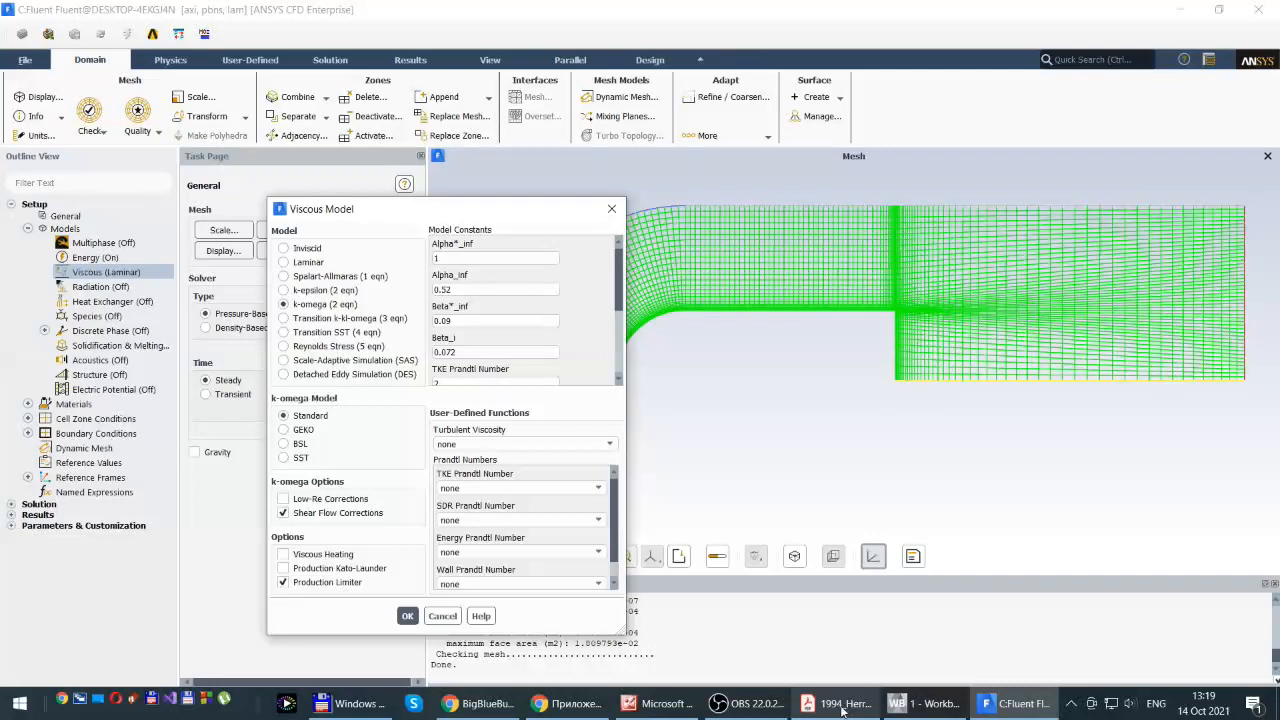
Check the students' messages in the BigBlueButton lecture chat and return to Fluent's viscous model settings
mouse_move(927, 710)
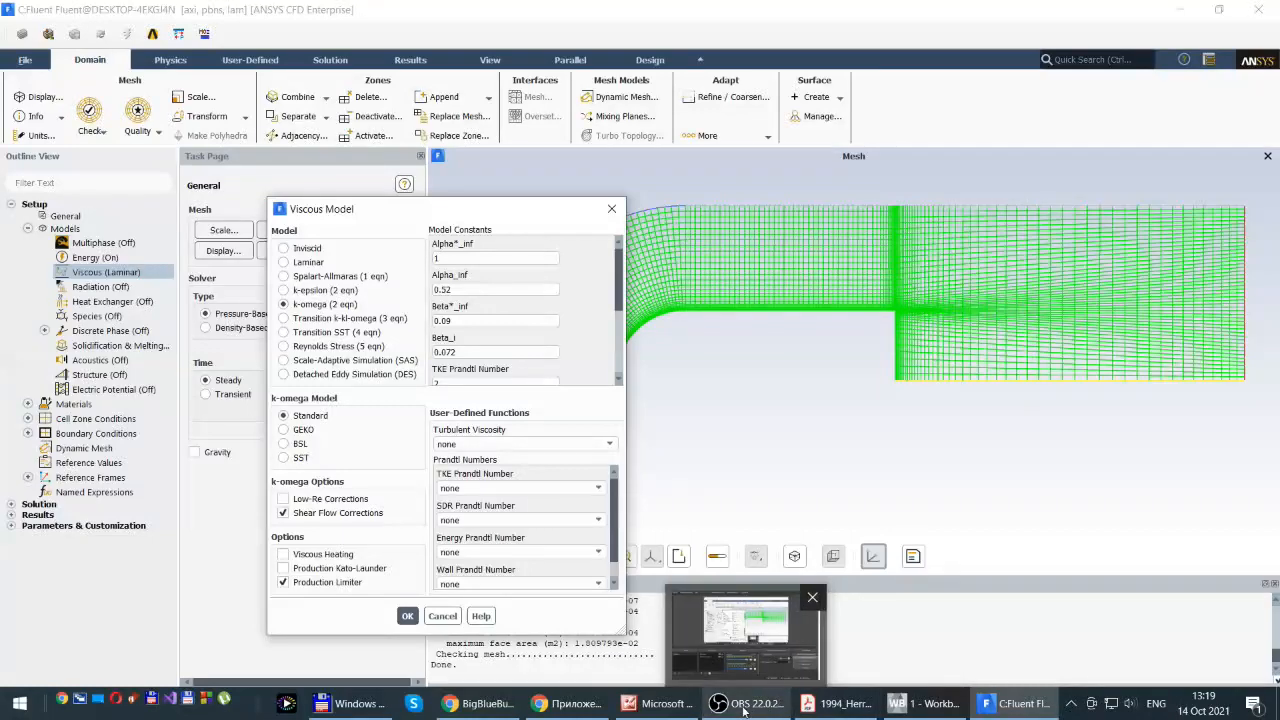
left_click(486, 706)
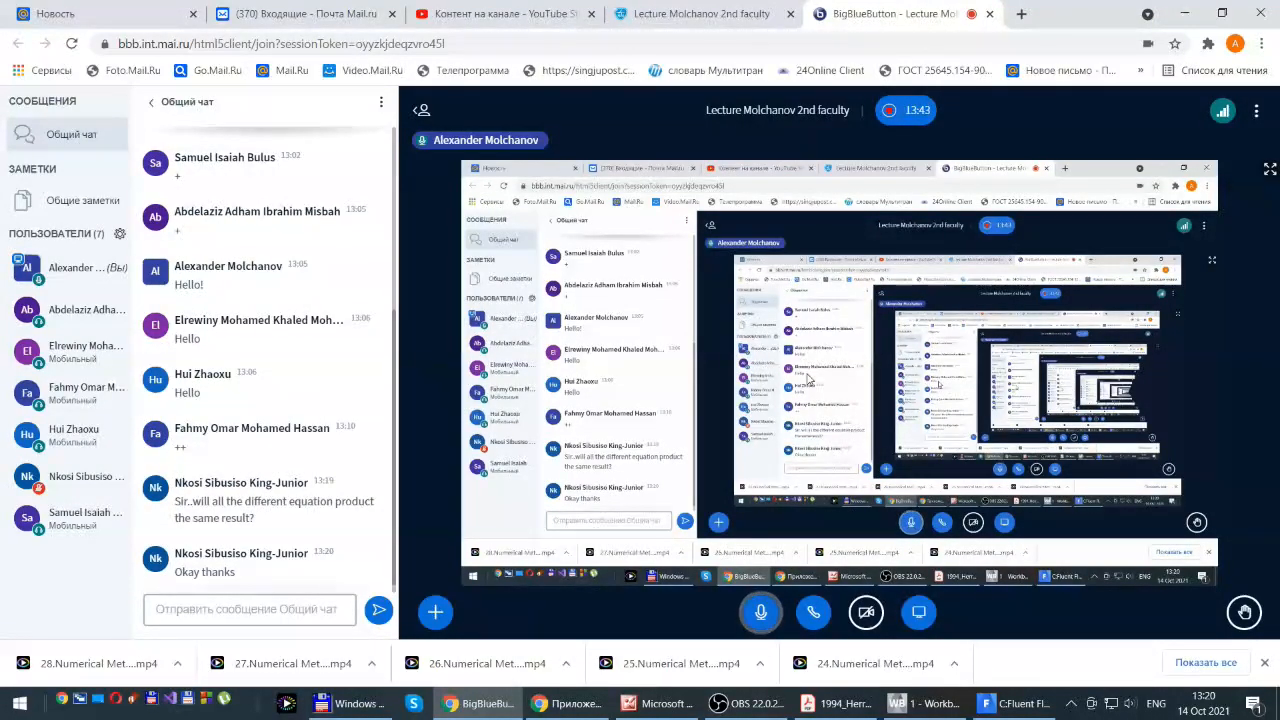
mouse_move(1016, 707)
left_click(1014, 707)
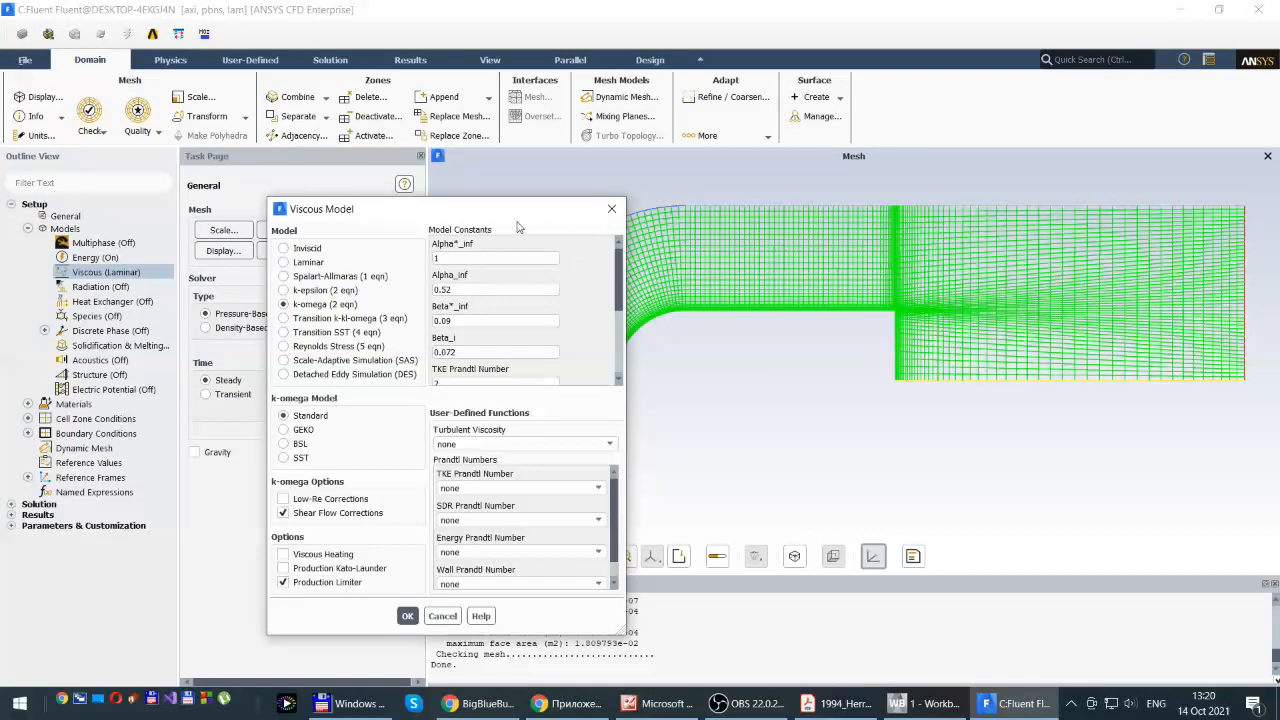
Select the SST variant of the k-omega model and apply the viscous model settings
left_click_drag(474, 209, 604, 134)
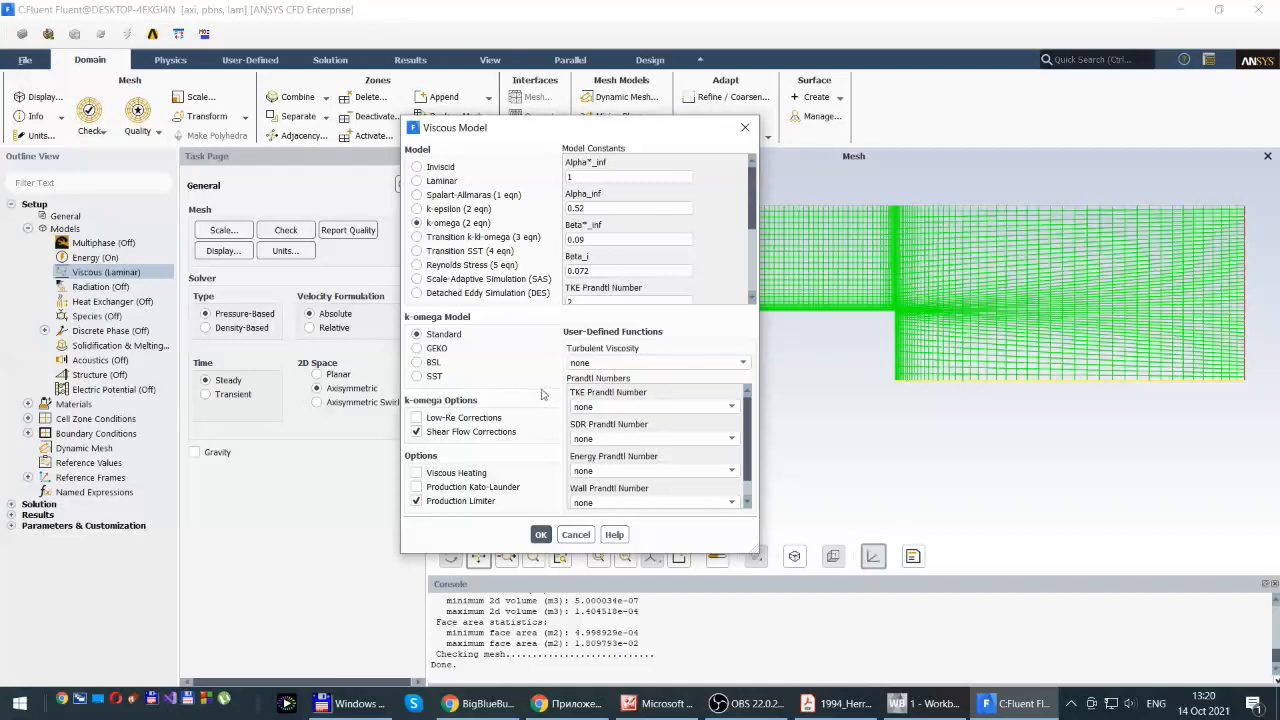
left_click(541, 533)
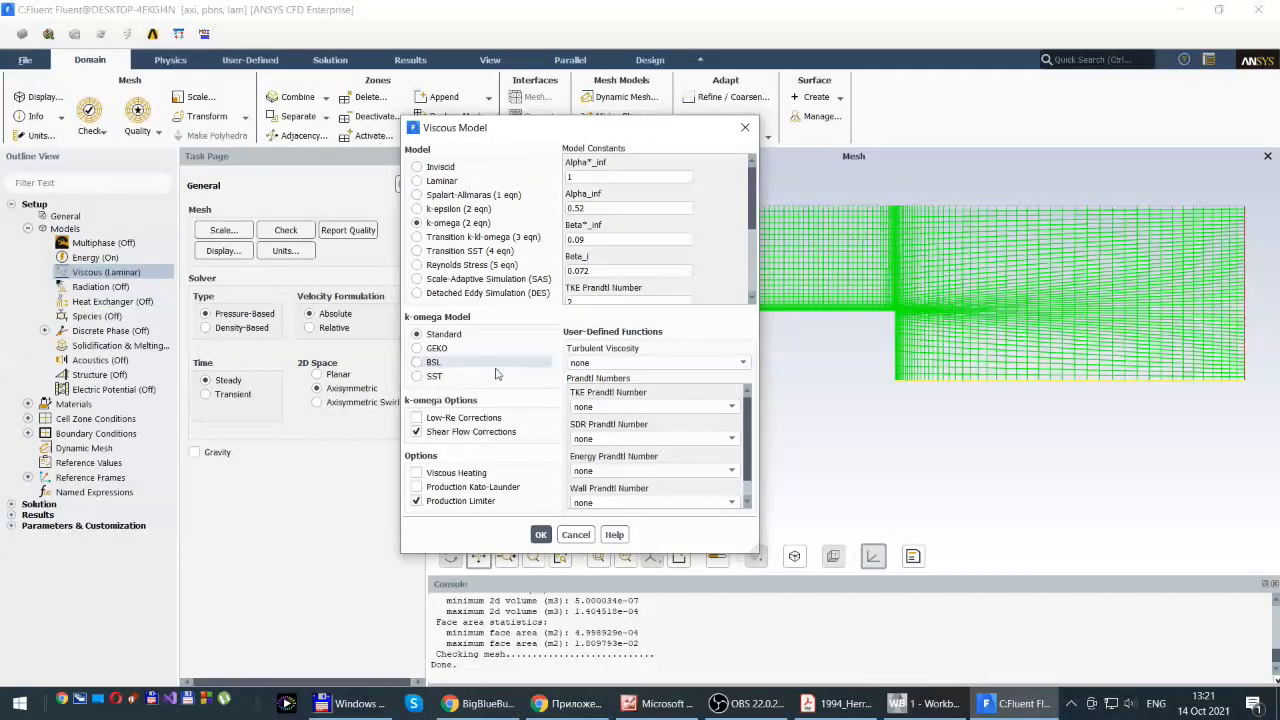
left_click(418, 377)
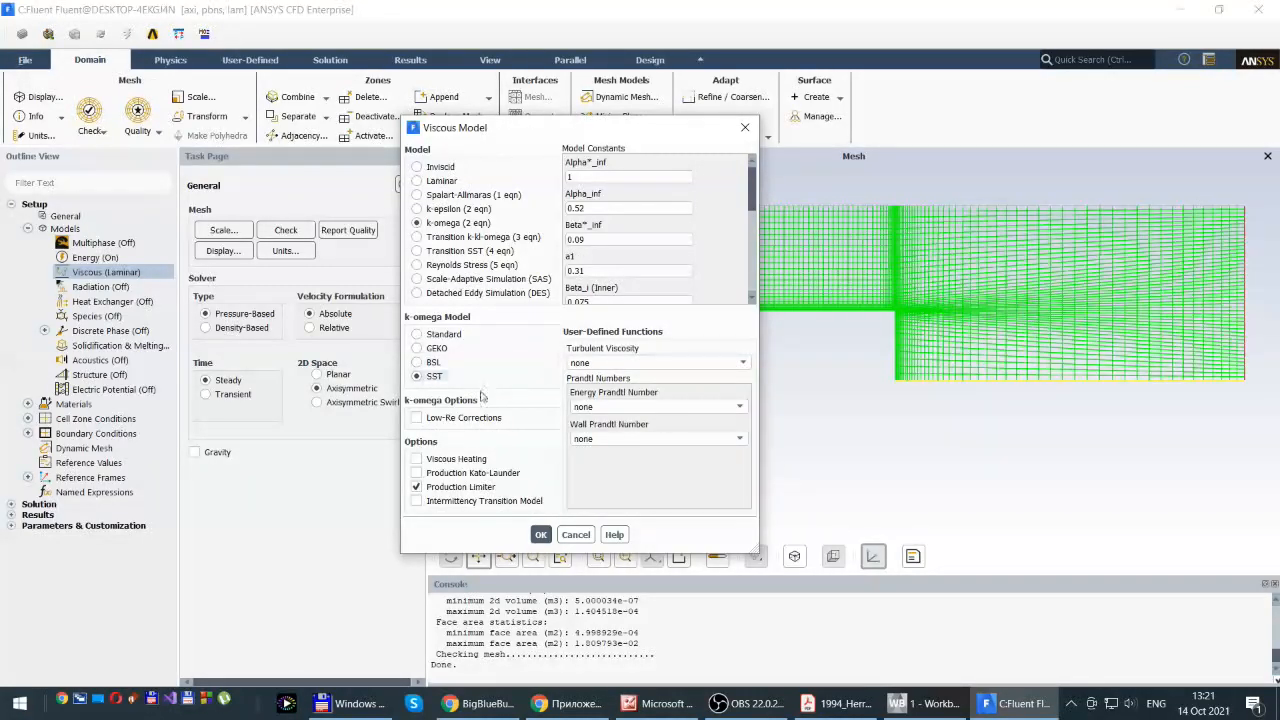
left_click(540, 535)
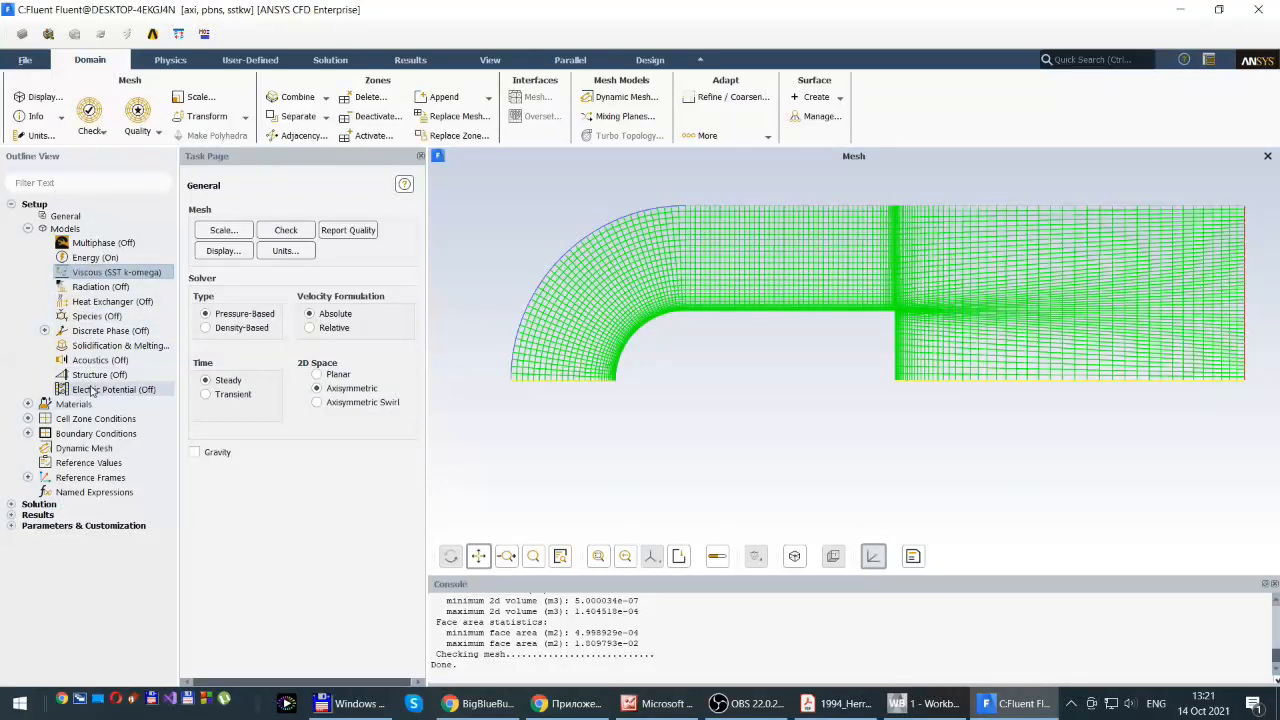
left_click(97, 275)
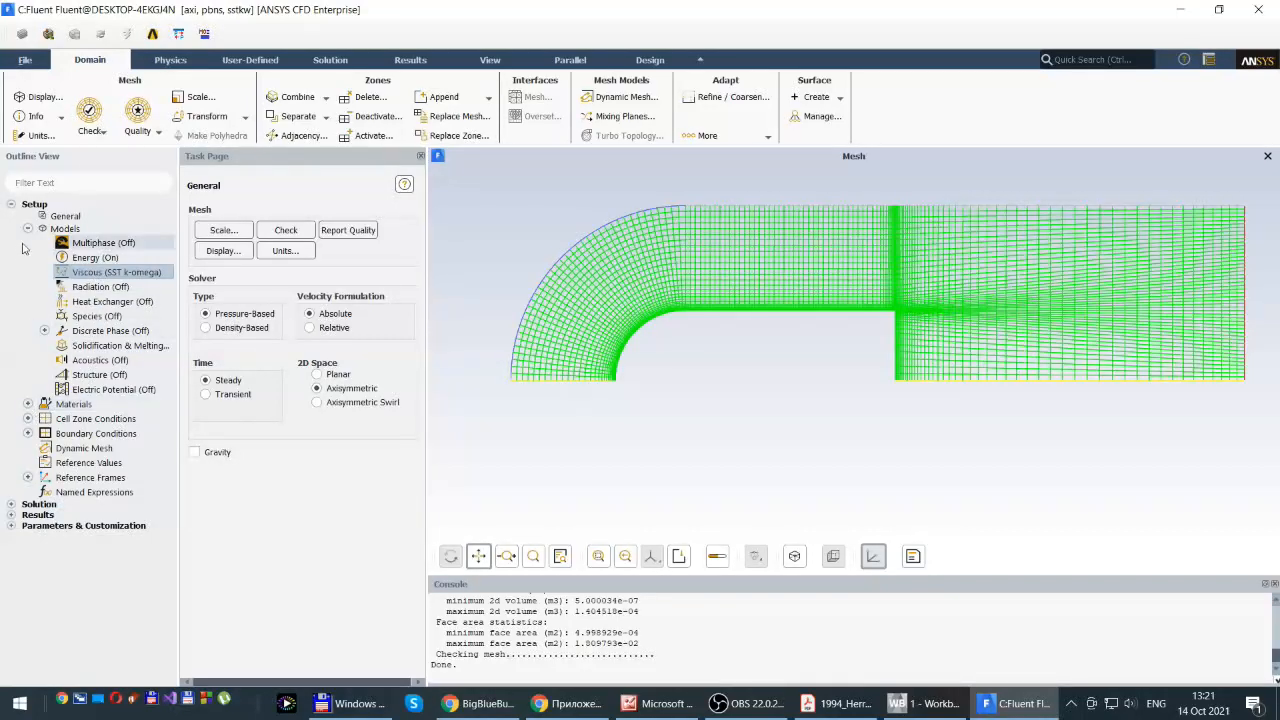
Collapse the Models list, open the air fluid material for editing and set its density to ideal-gas
left_click(28, 228)
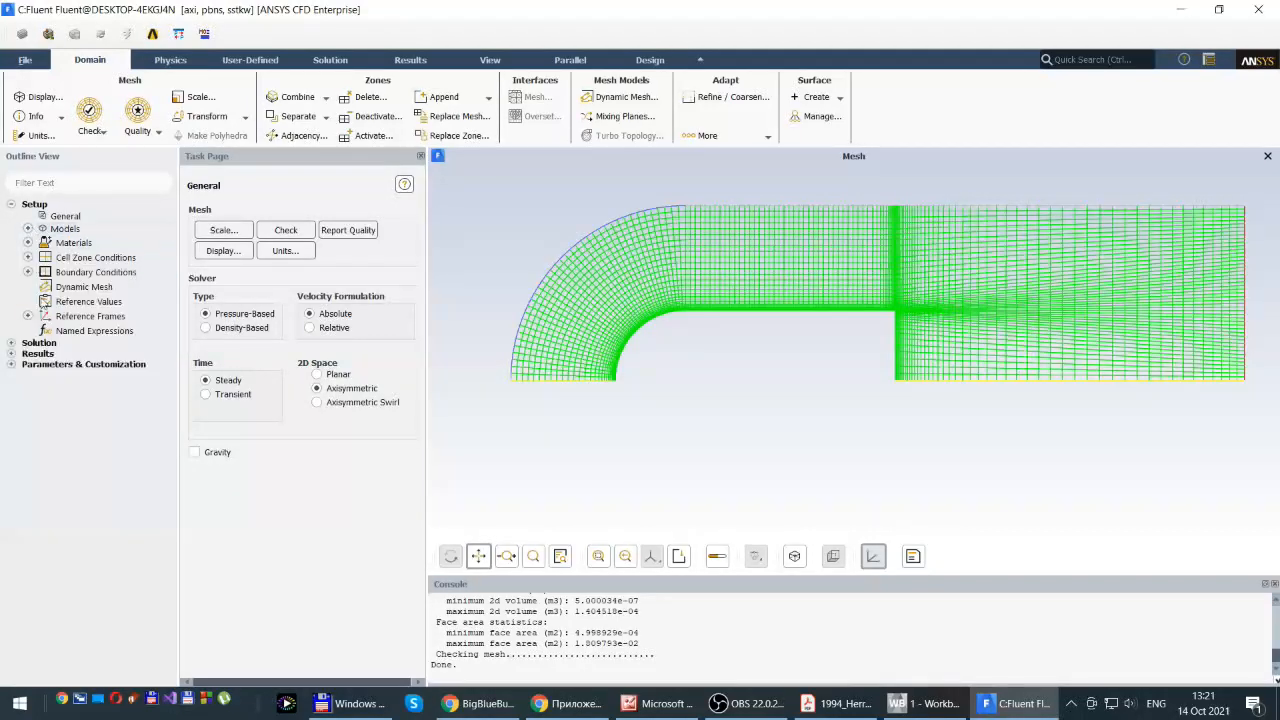
left_click(29, 244)
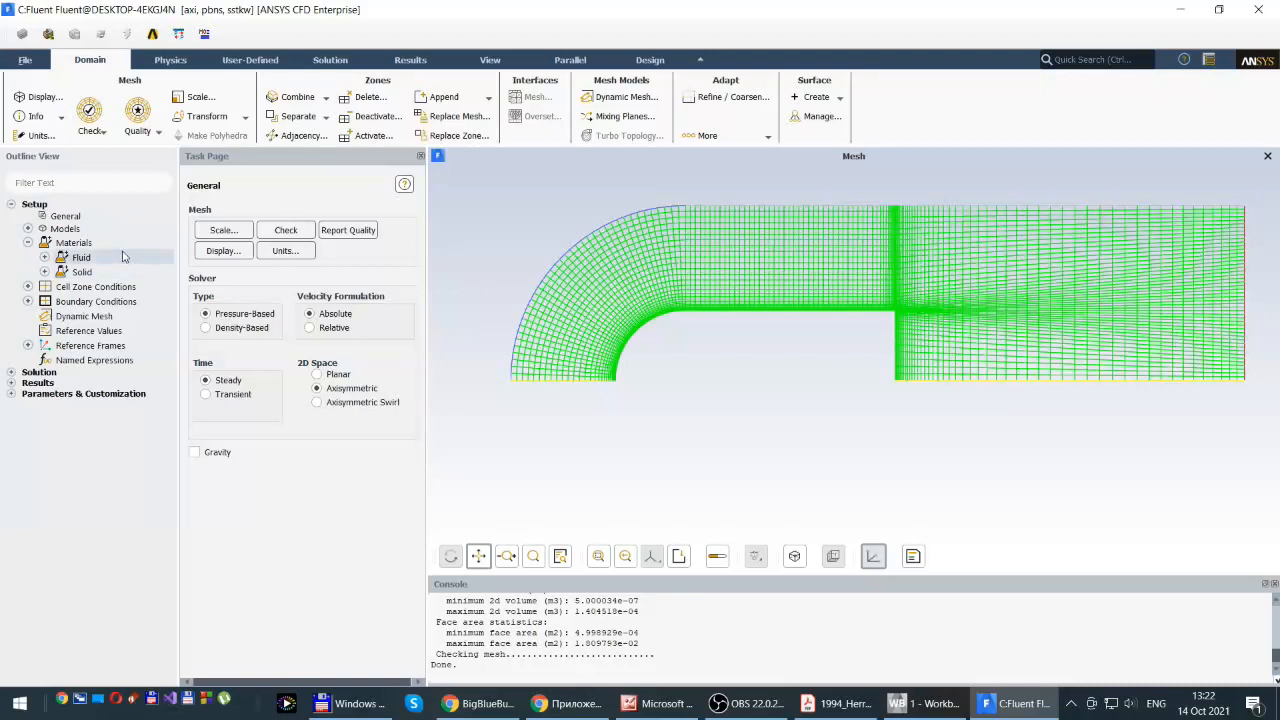
left_click(44, 258)
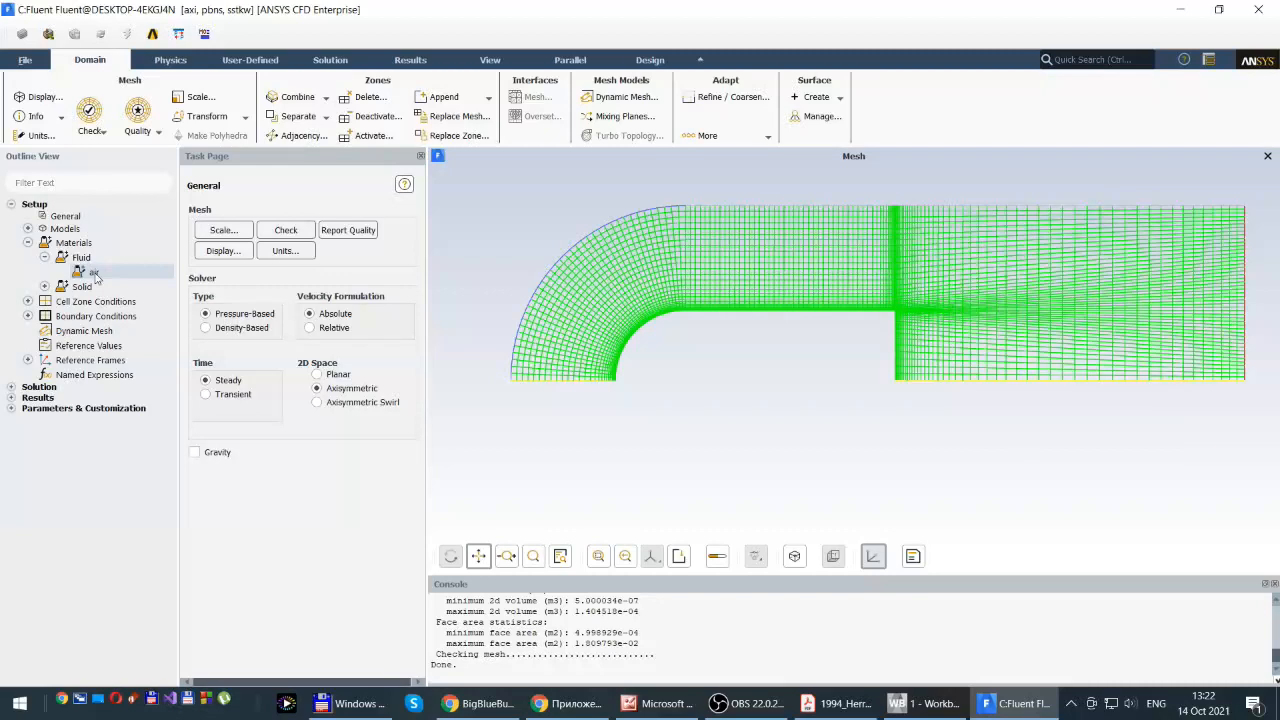
double_click(92, 273)
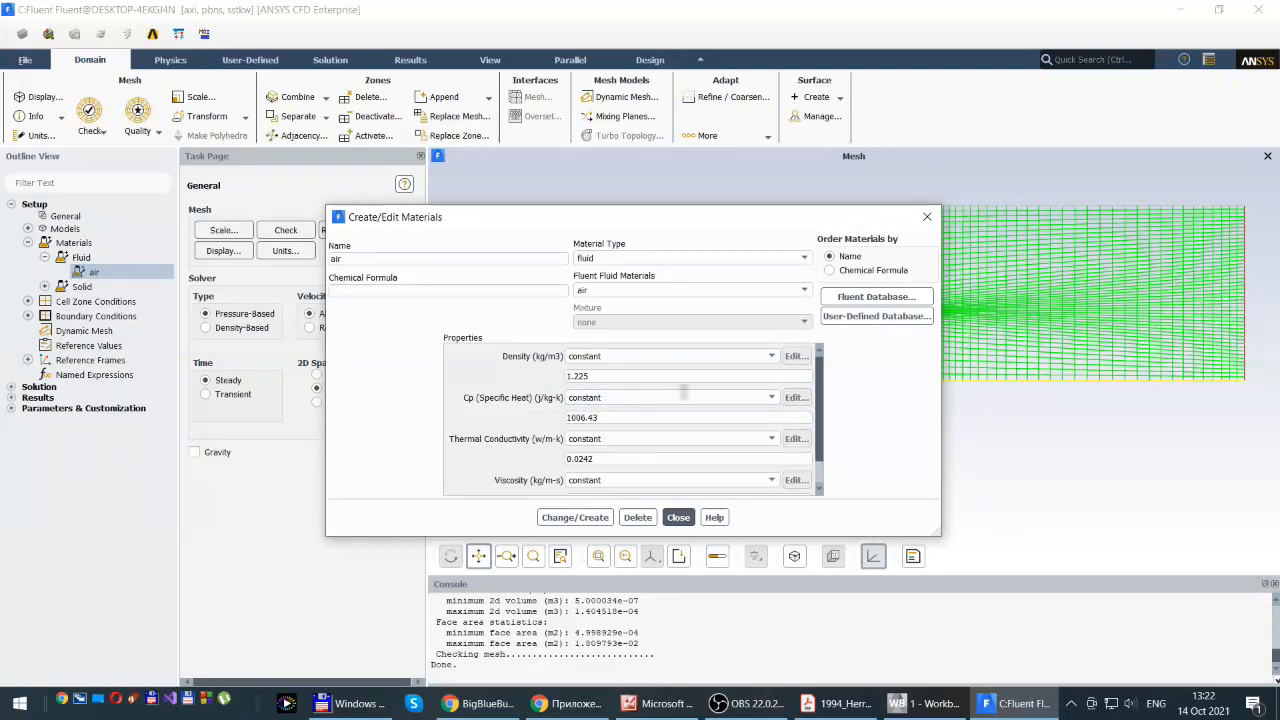
left_click(587, 376)
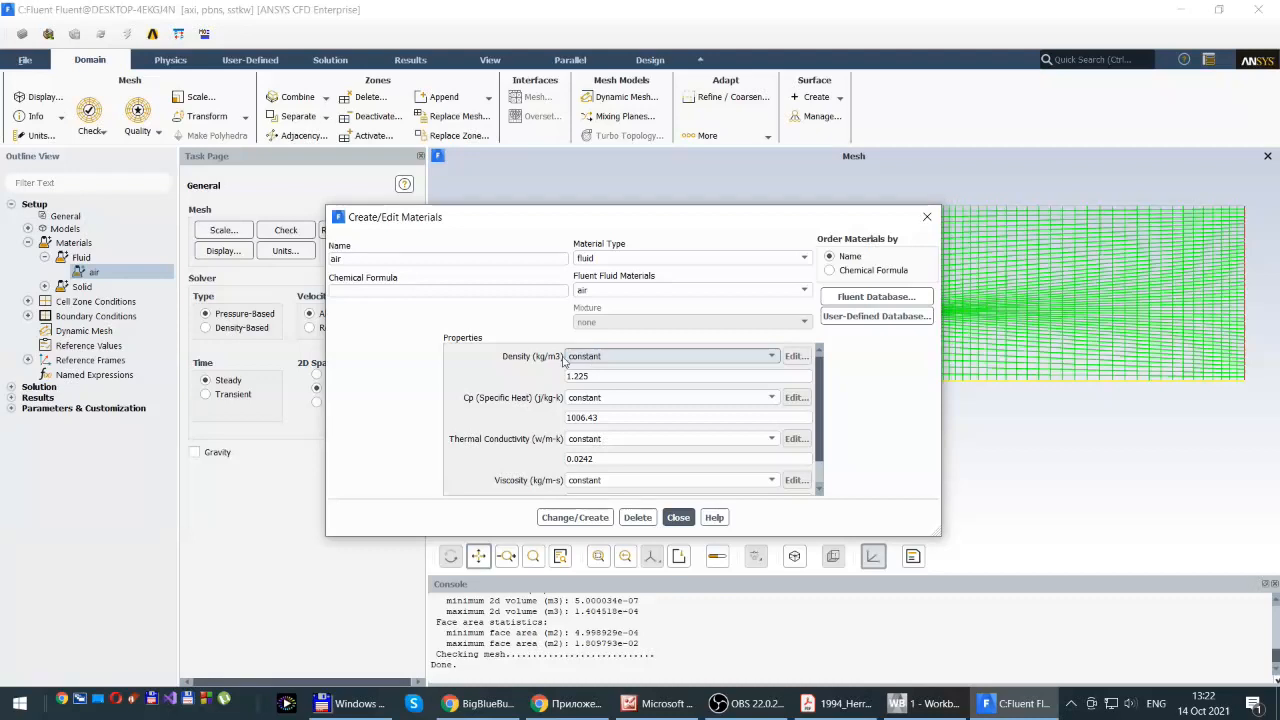
left_click(772, 358)
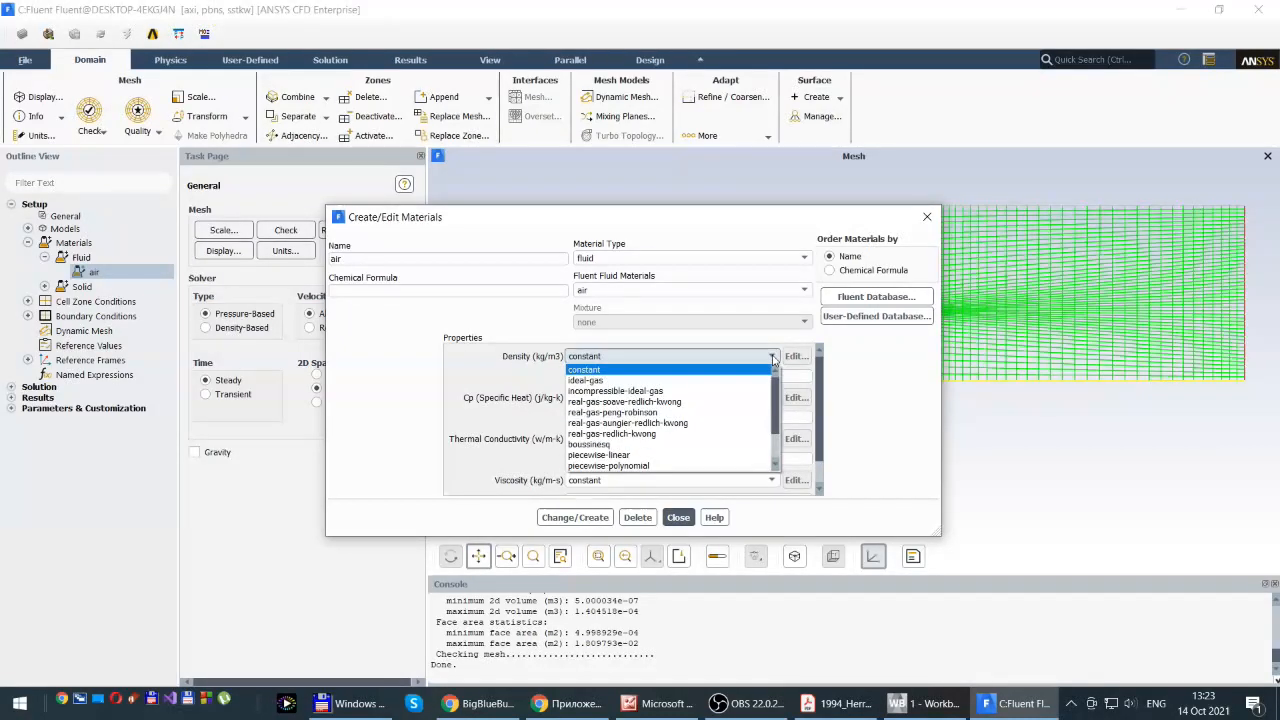
left_click(594, 383)
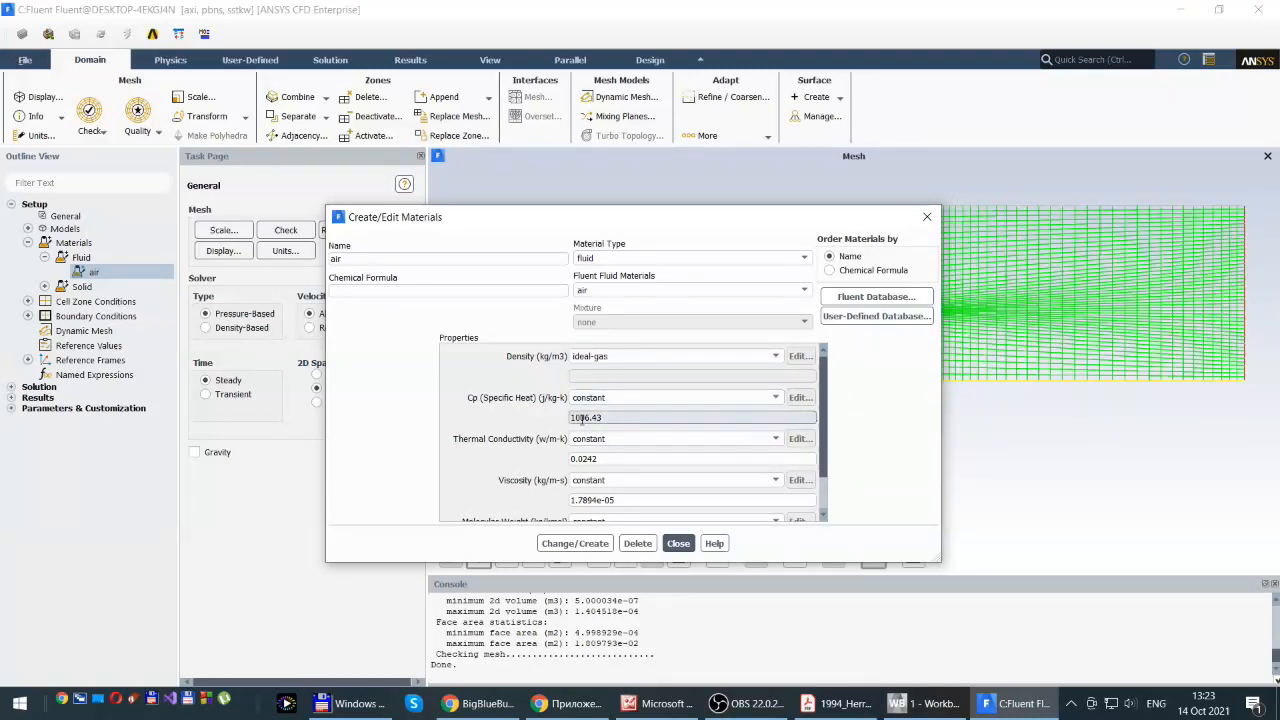
Try a piecewise-polynomial profile for air's specific heat, cancel the profile and return Cp to constant
left_click(777, 399)
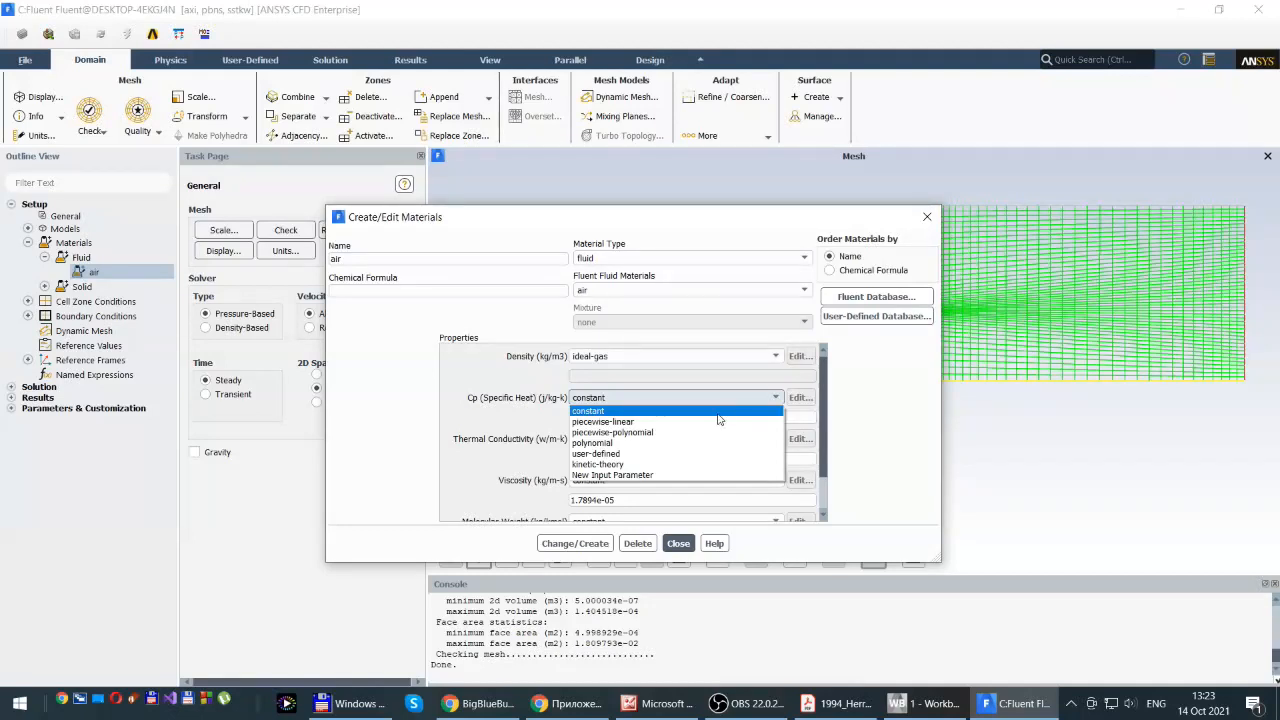
left_click(629, 433)
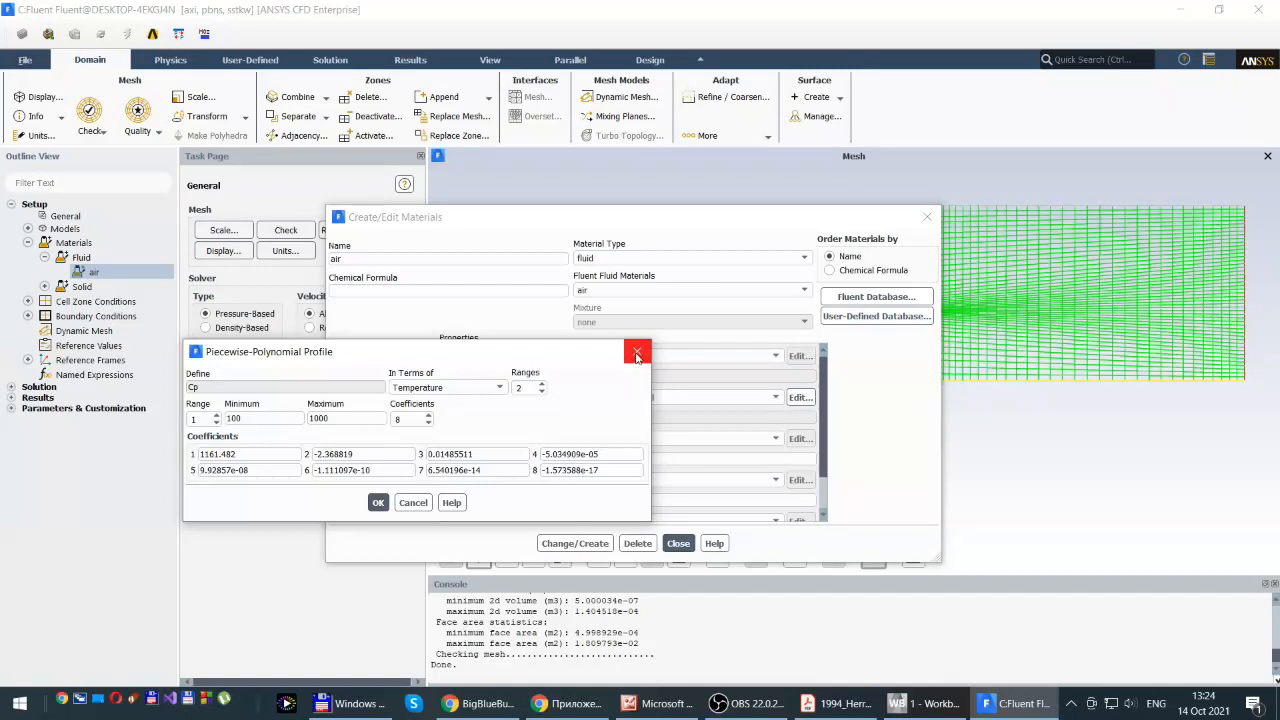
left_click(413, 502)
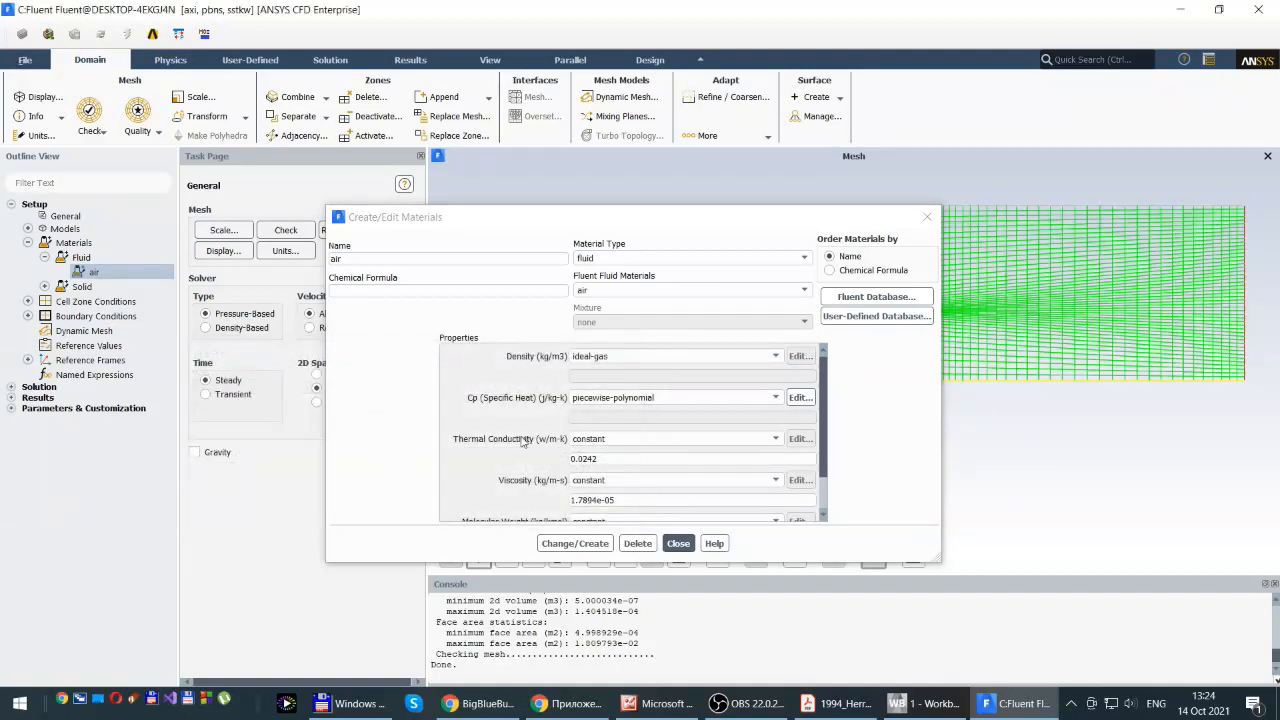
left_click(633, 398)
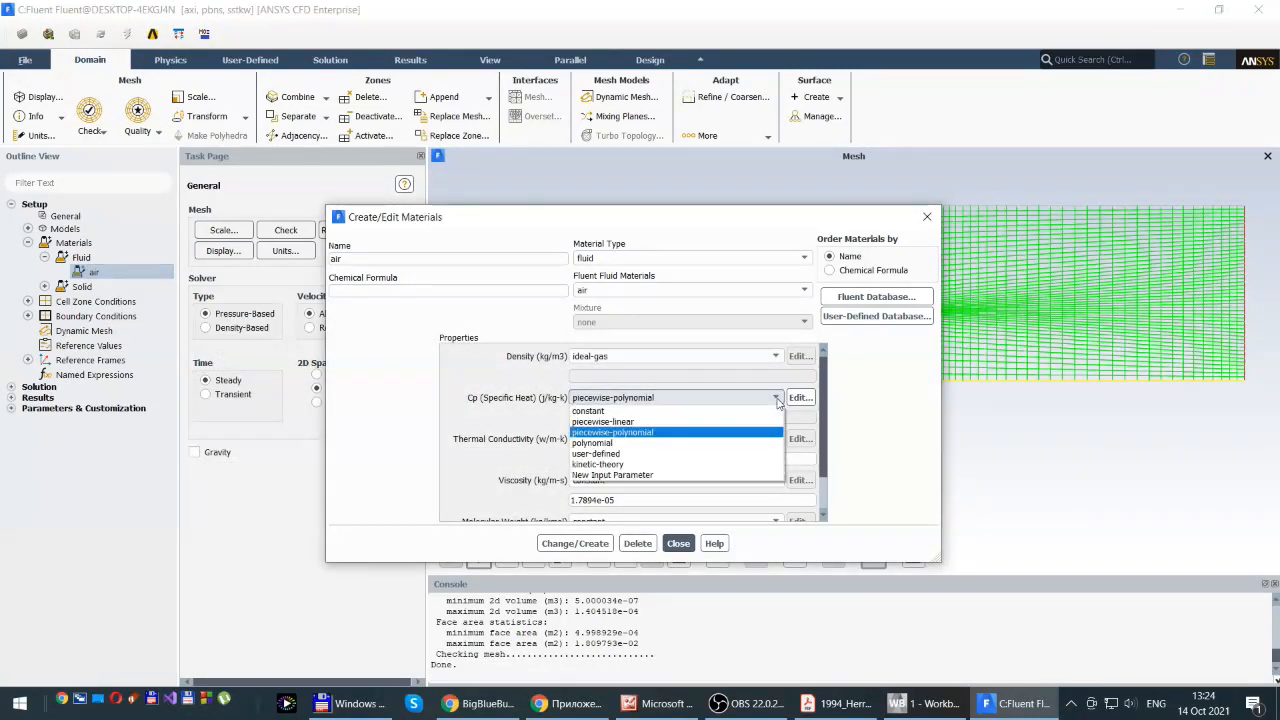
left_click(596, 411)
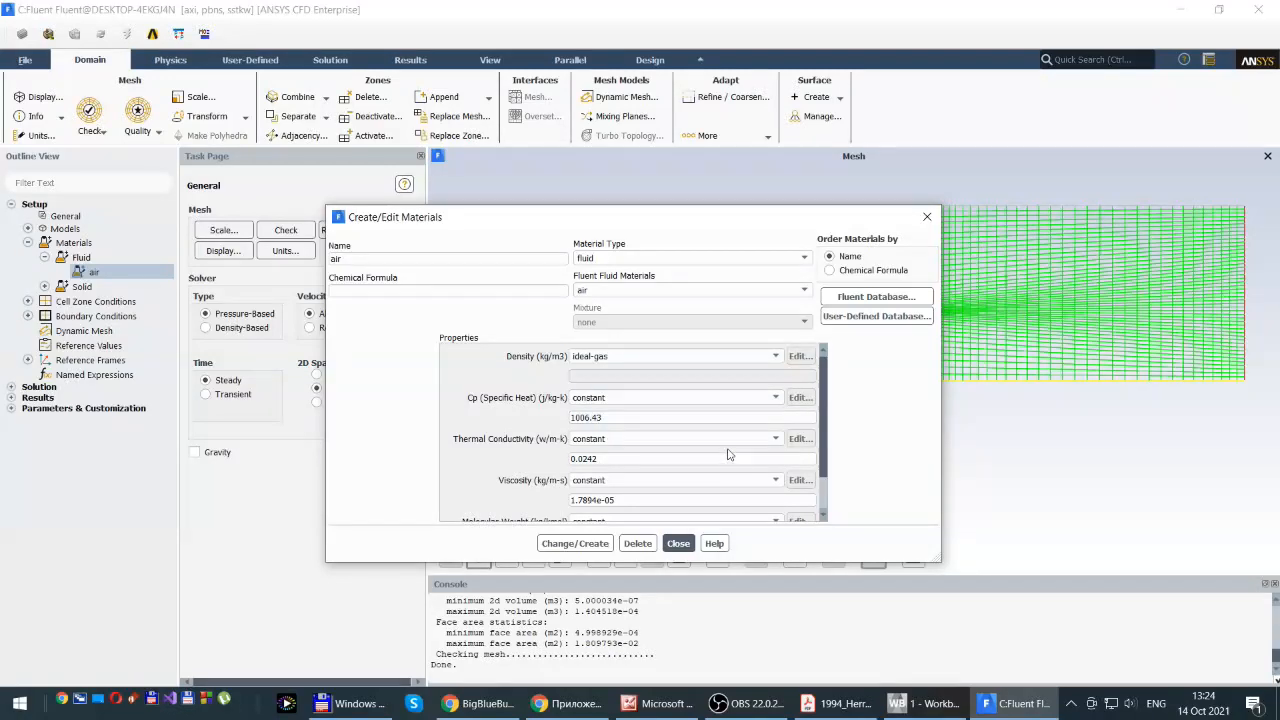
Review air's remaining constant properties, apply the material changes and close the material editor
scroll(730, 460, "down", 2)
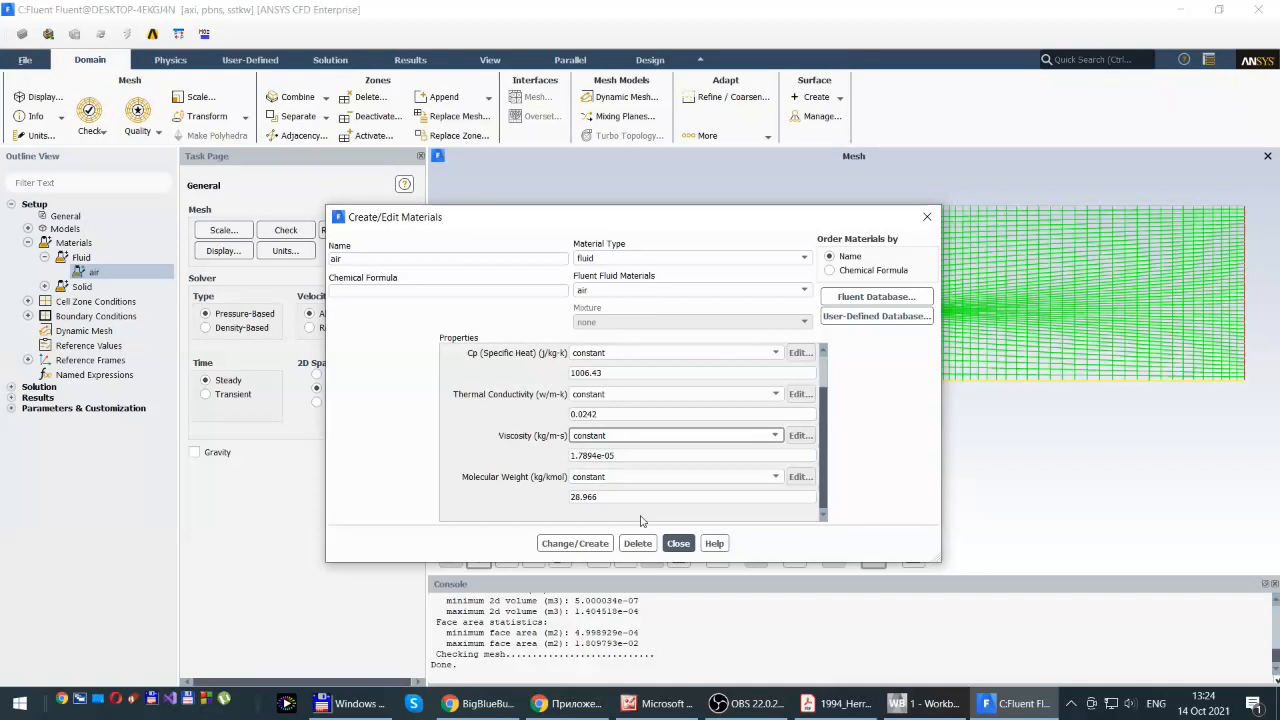
left_click(556, 542)
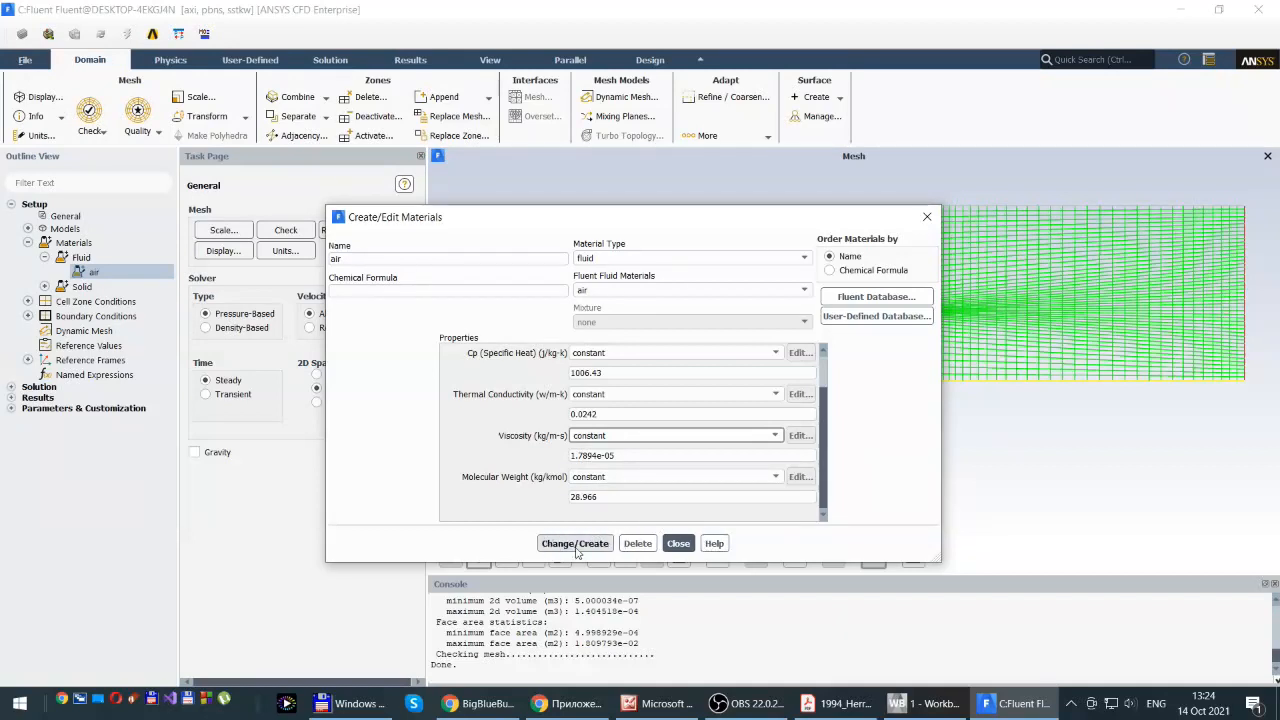
left_click_drag(827, 400, 828, 366)
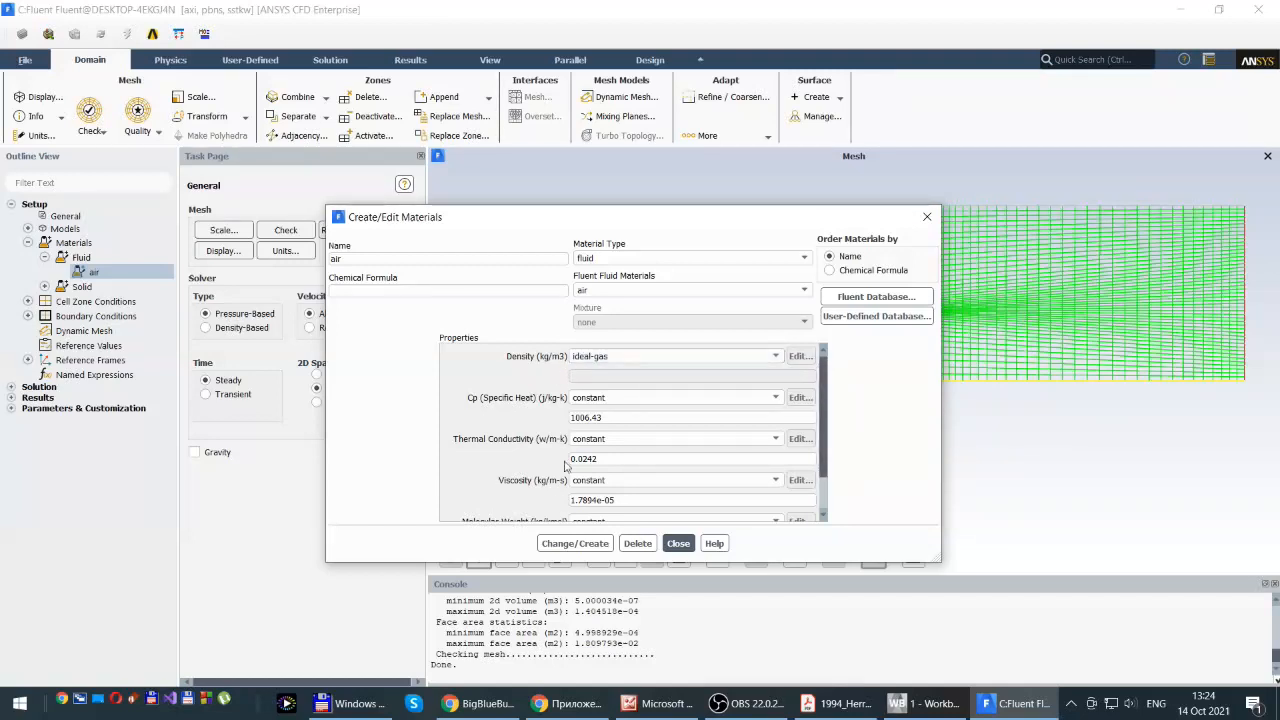
left_click(566, 545)
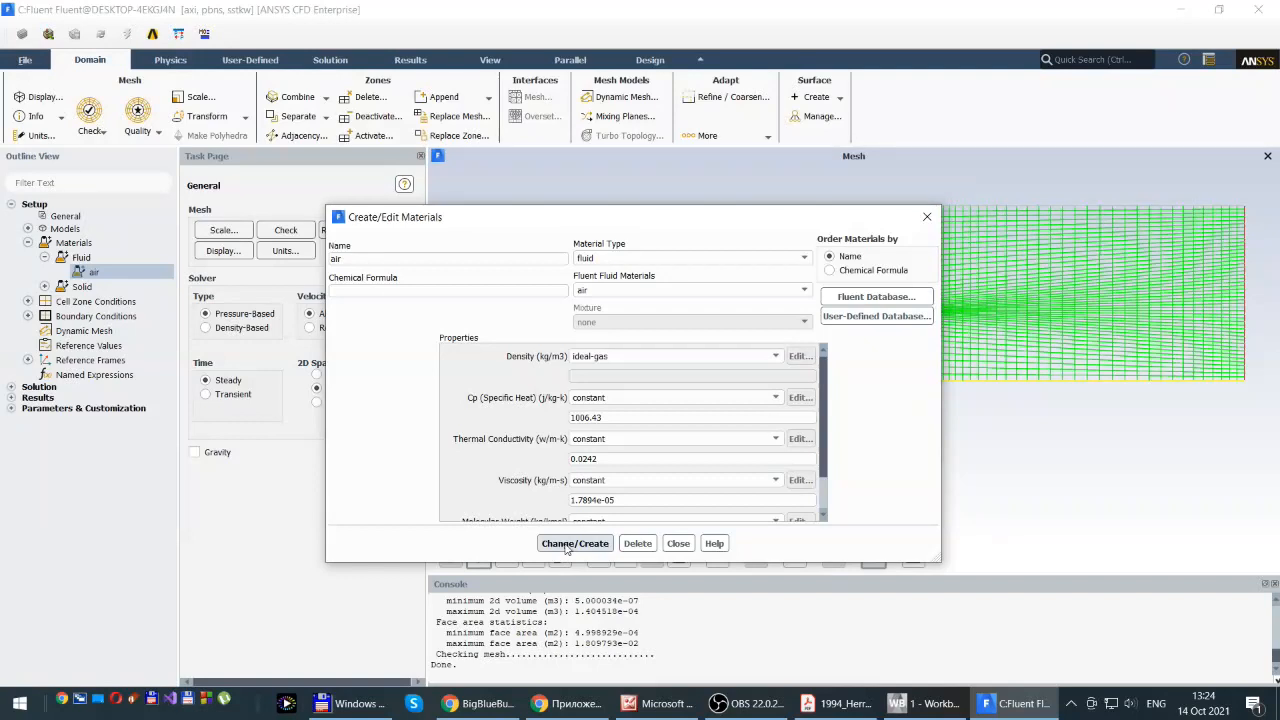
left_click(678, 546)
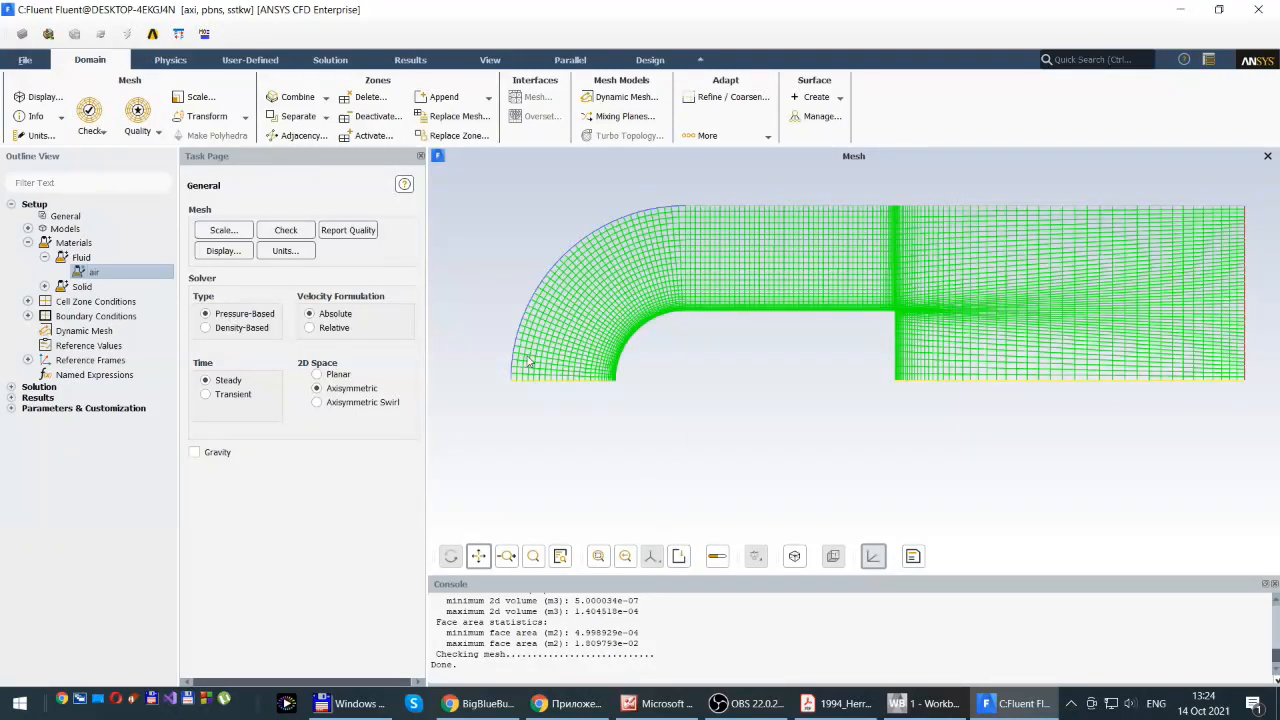
Collapse the Materials list and open the operating conditions from the cell zone conditions
left_click(28, 244)
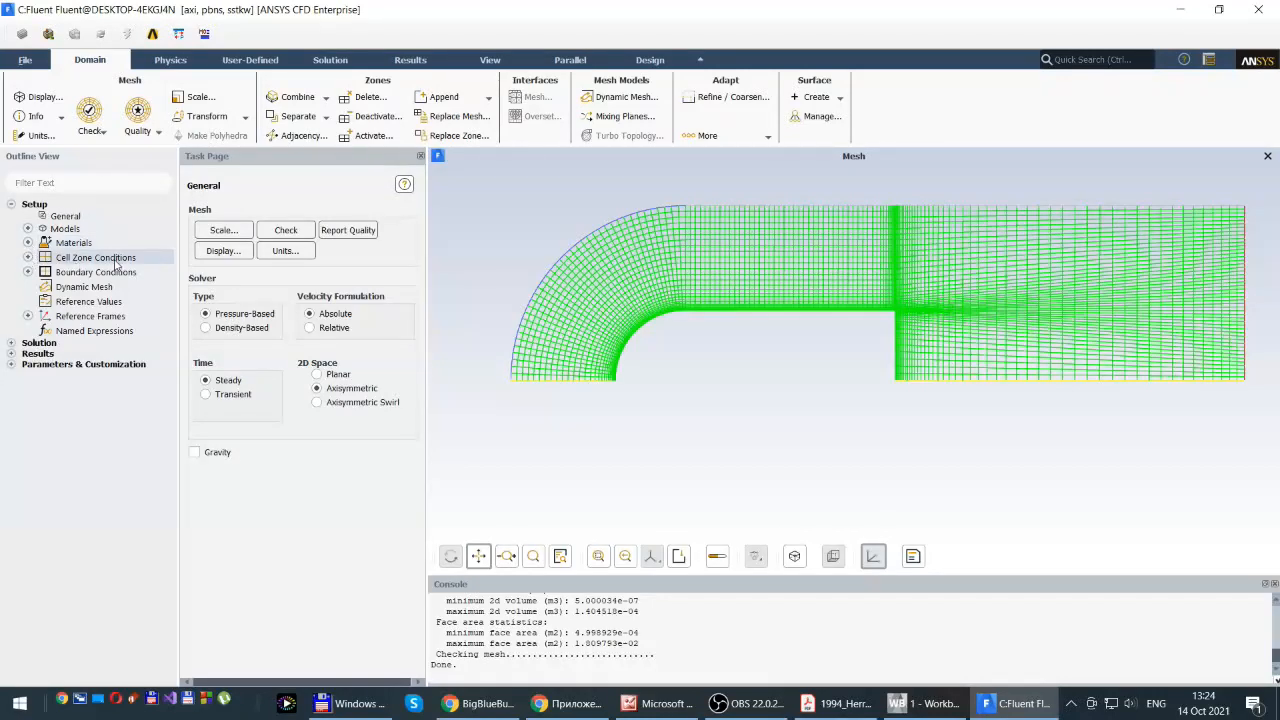
left_click(29, 258)
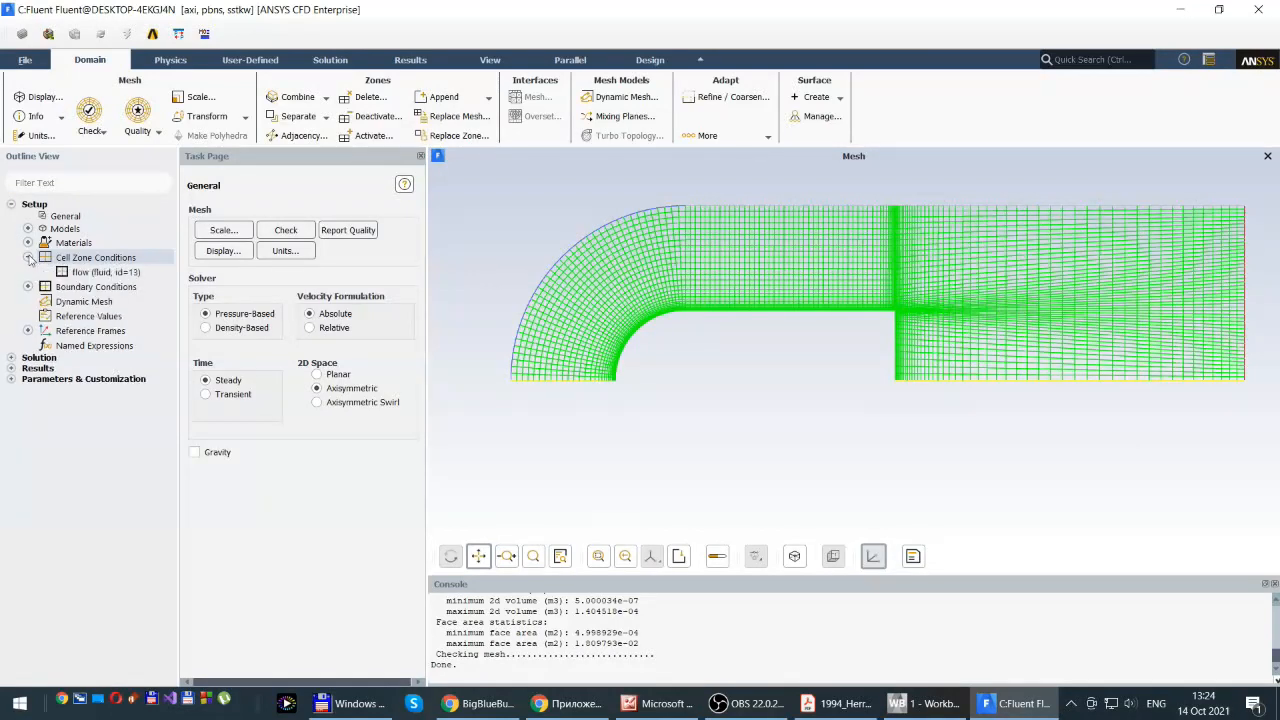
double_click(76, 262)
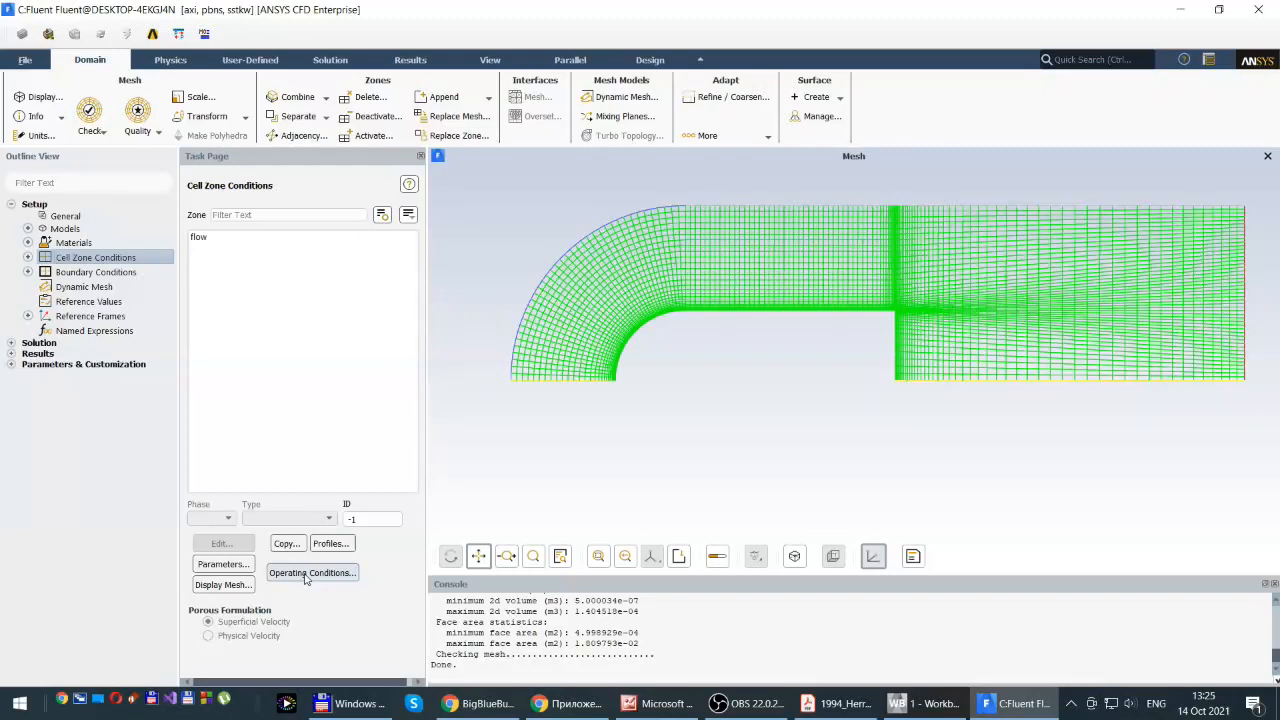
left_click(311, 575)
left_click(313, 576)
left_click_drag(295, 352, 666, 229)
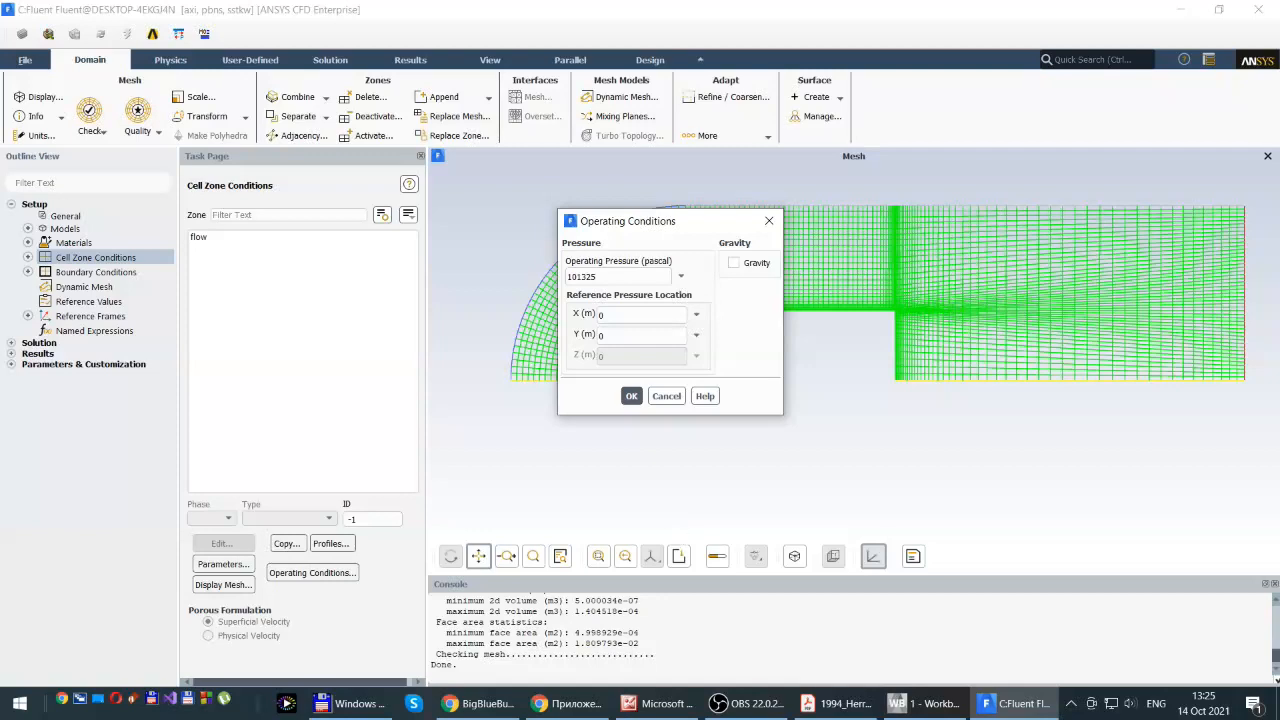
Look up the stagnation chamber pressure in the supersonic base flow paper in Acrobat and return to Fluent
mouse_move(830, 706)
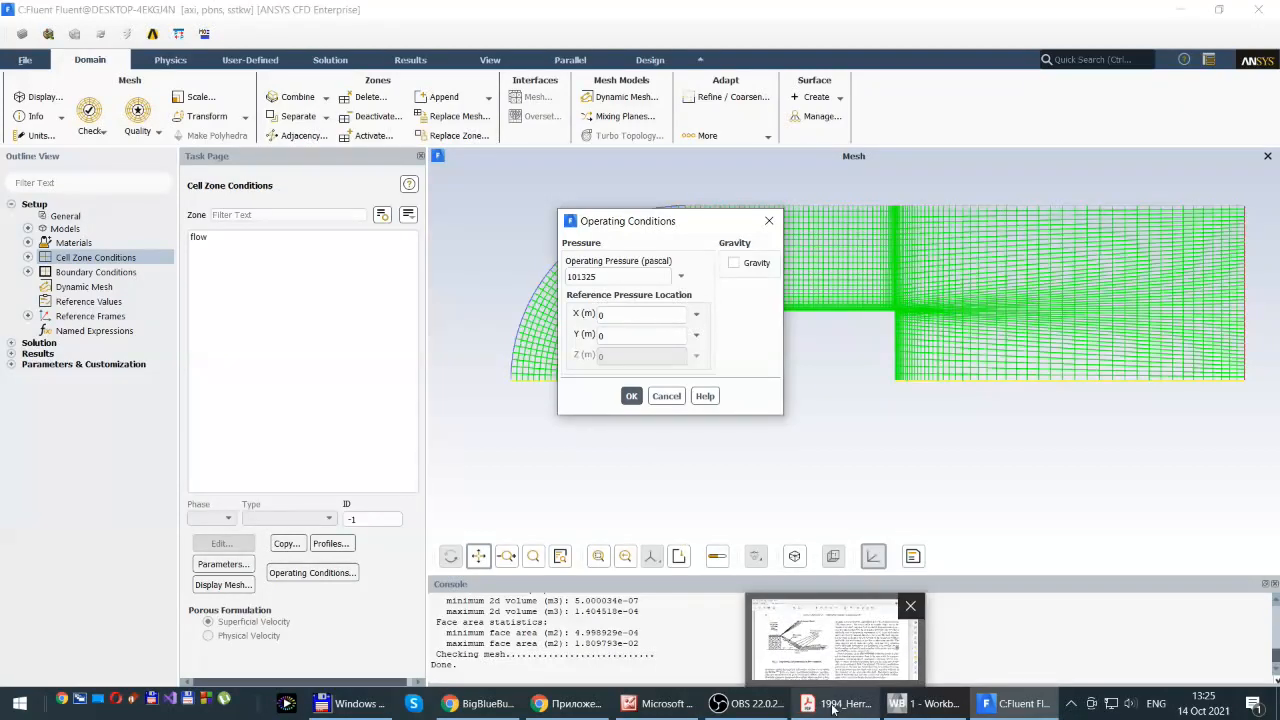
left_click(832, 706)
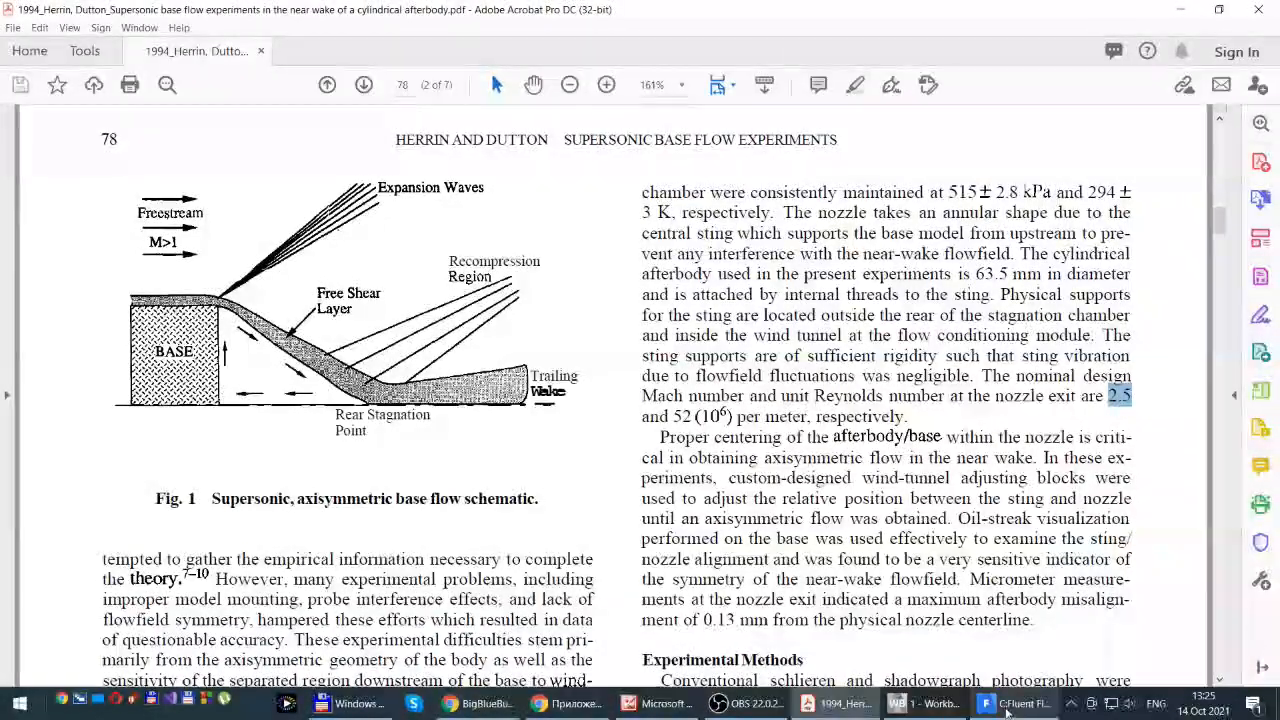
mouse_move(1008, 708)
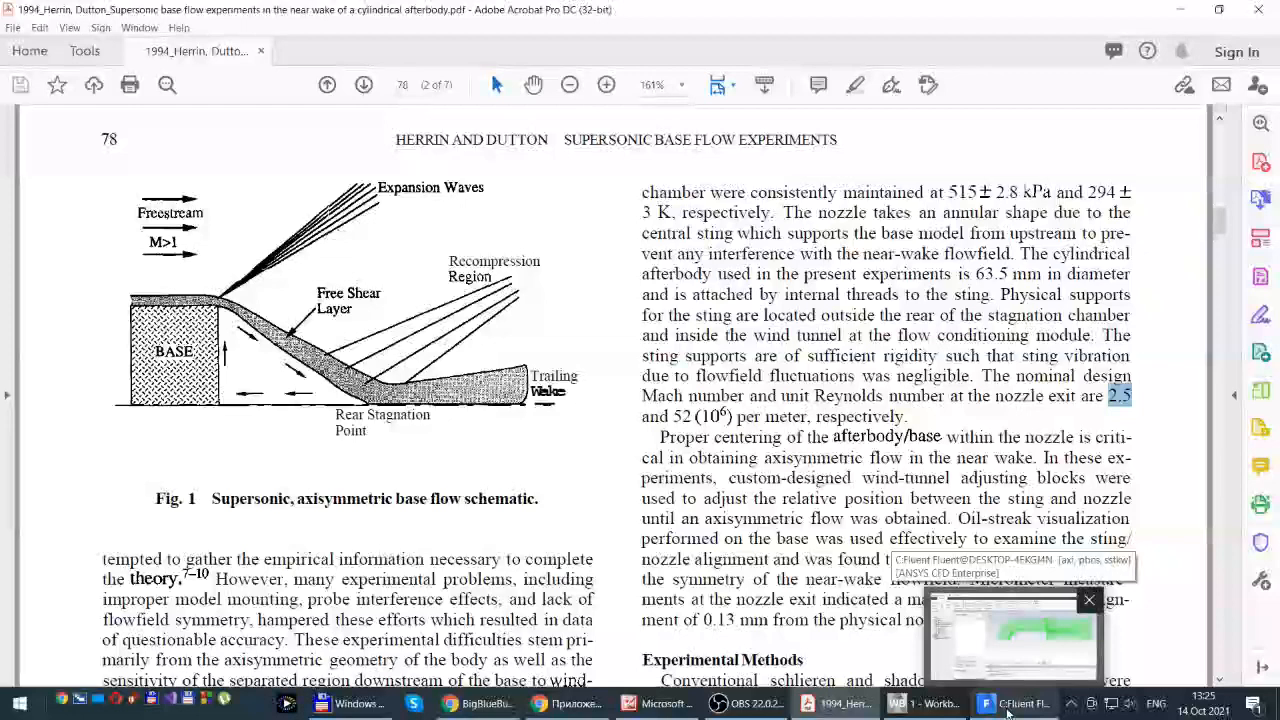
double_click(956, 192)
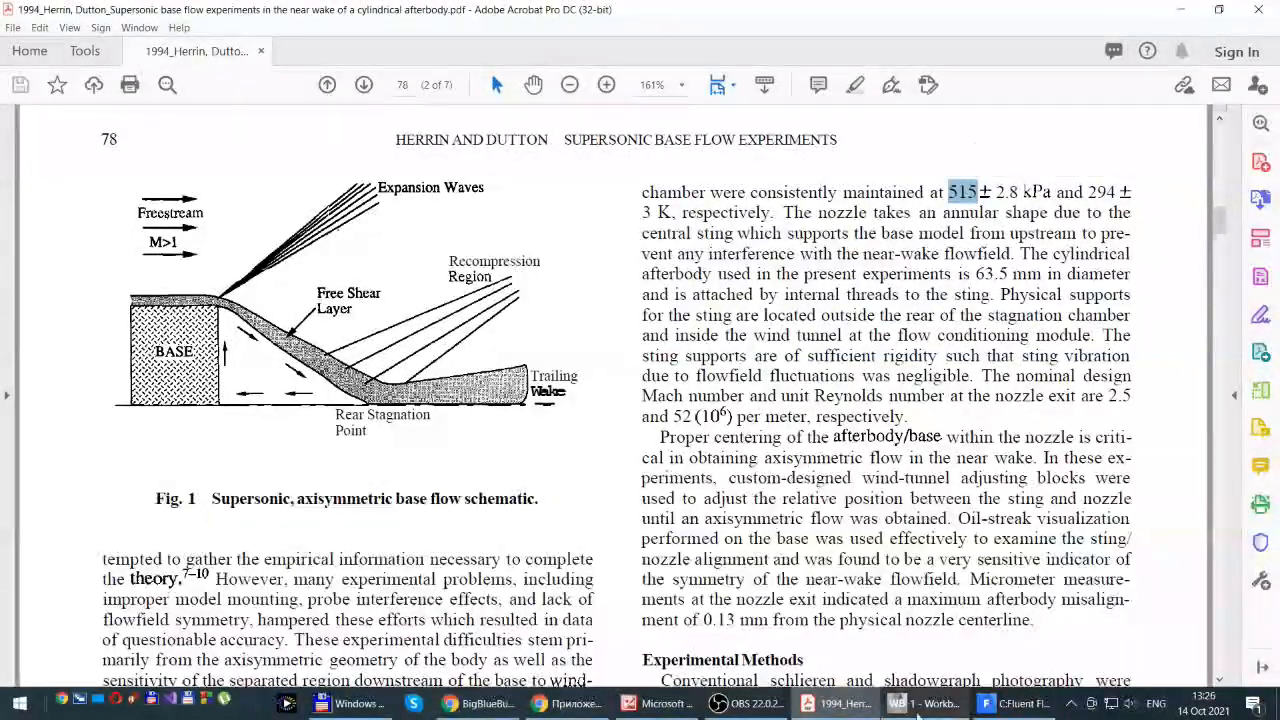
left_click(1015, 703)
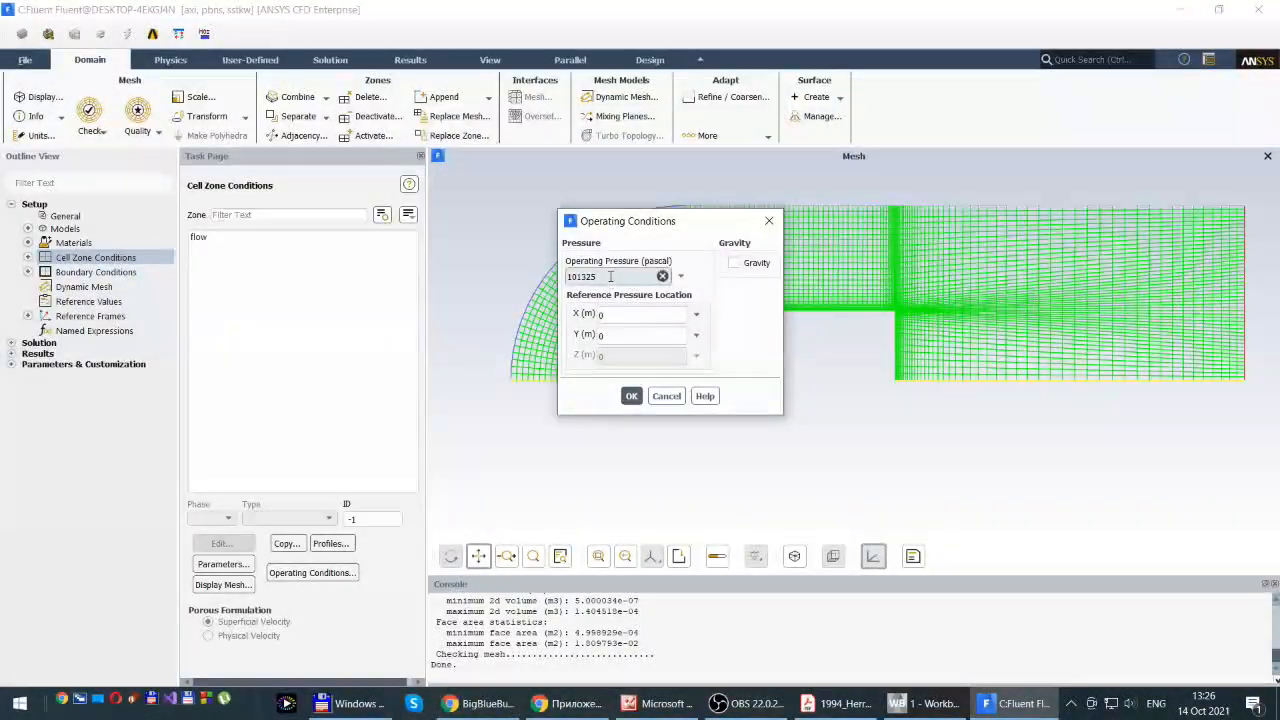
Set the operating pressure to 515000 pascal and accept the operating conditions
left_click_drag(599, 277, 553, 293)
type("515")
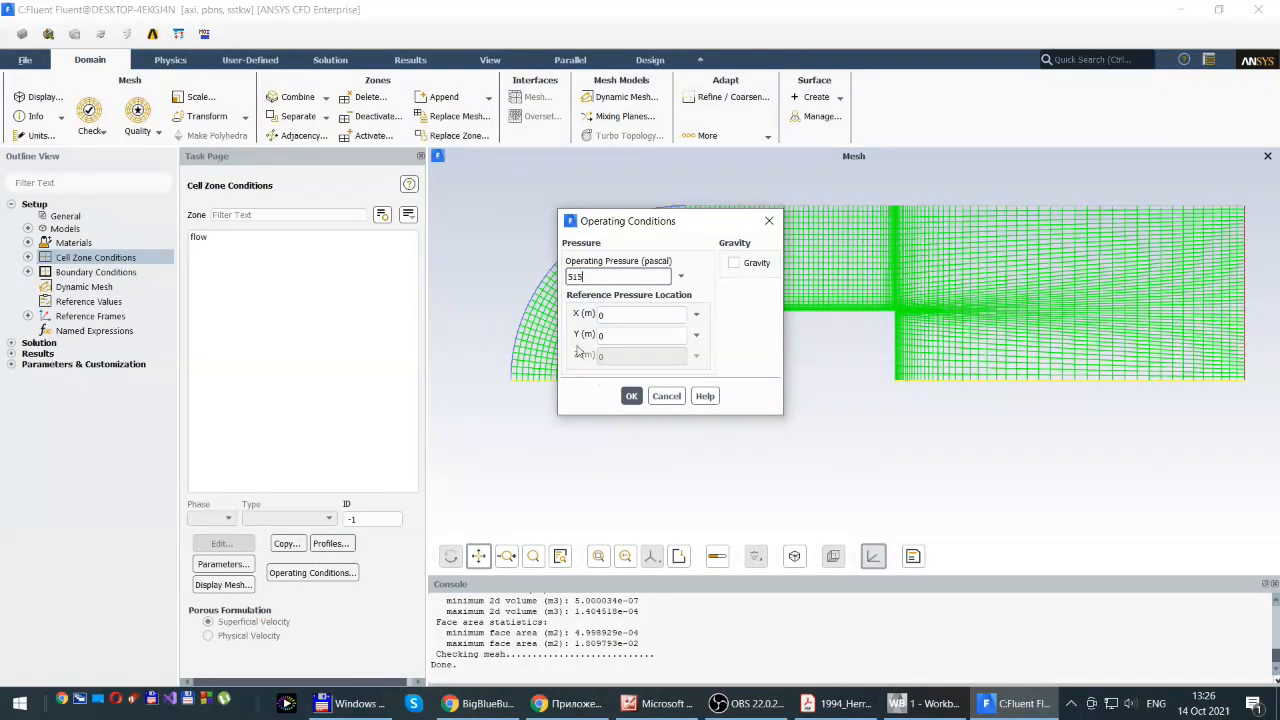
type("000")
left_click(631, 397)
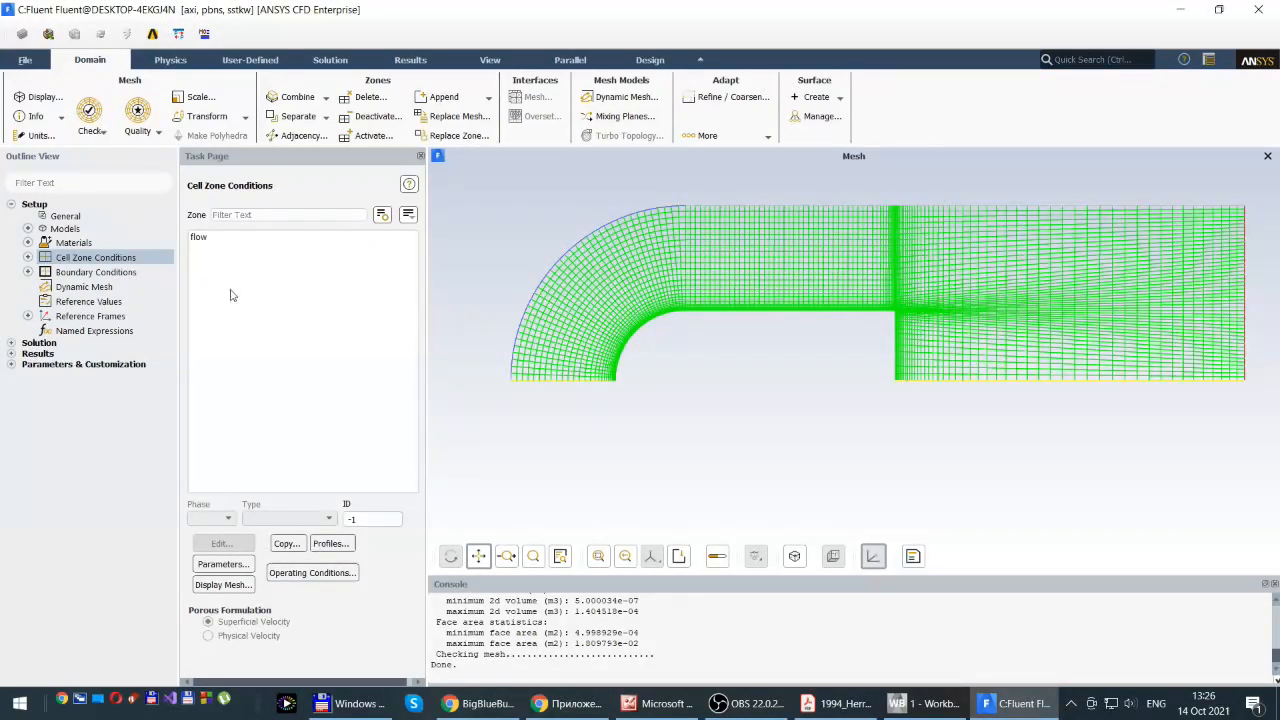
Open the flow cell zone's fluid settings, check the assigned material and accept them with air selected
left_click(198, 239)
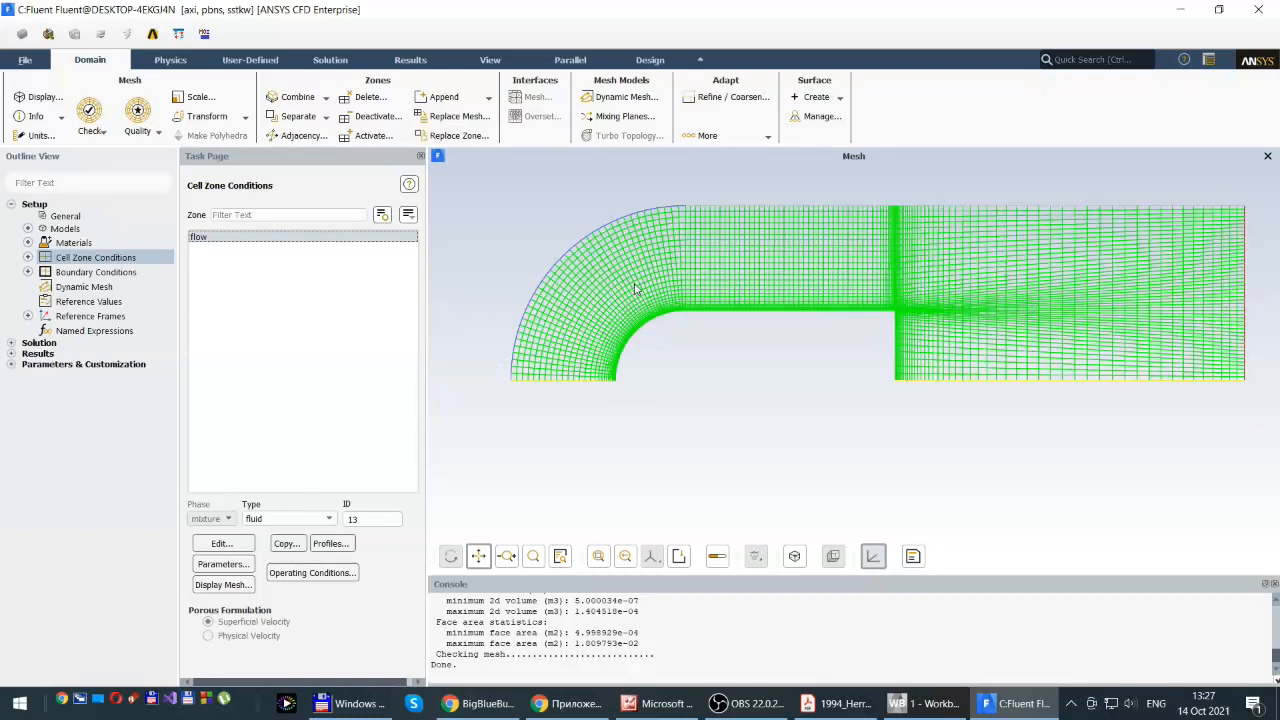
left_click(221, 545)
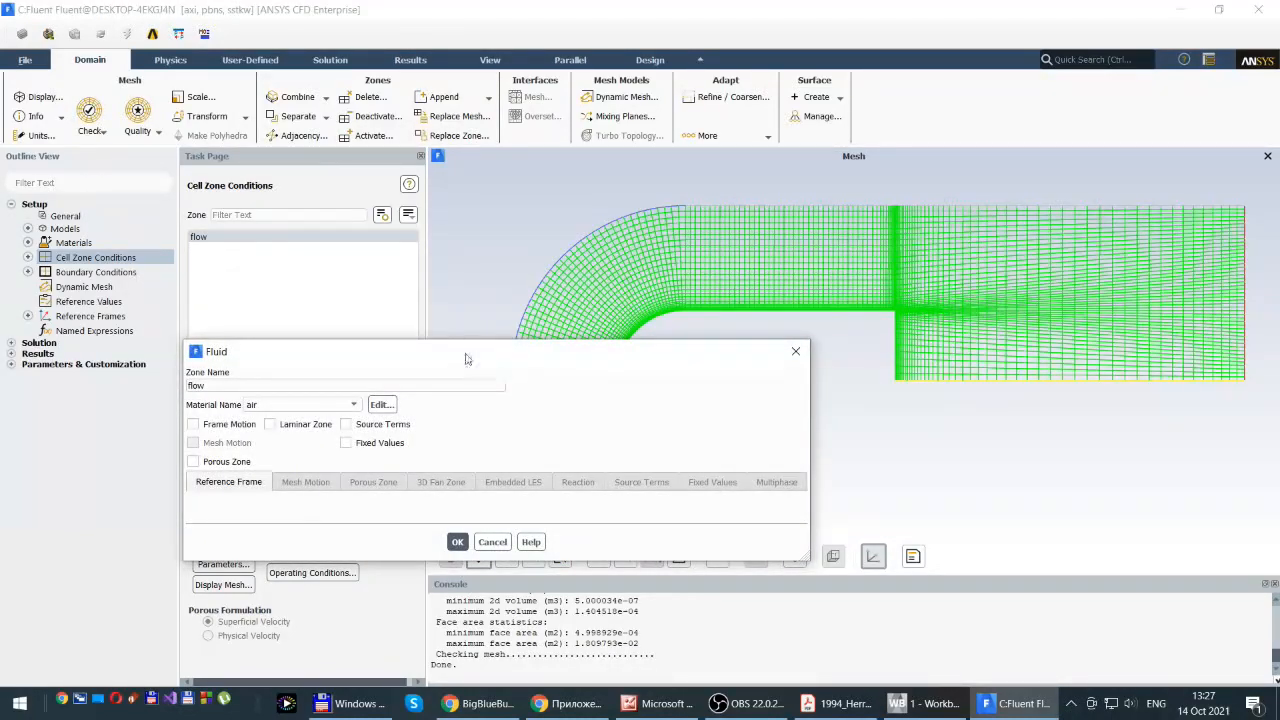
left_click_drag(465, 358, 612, 183)
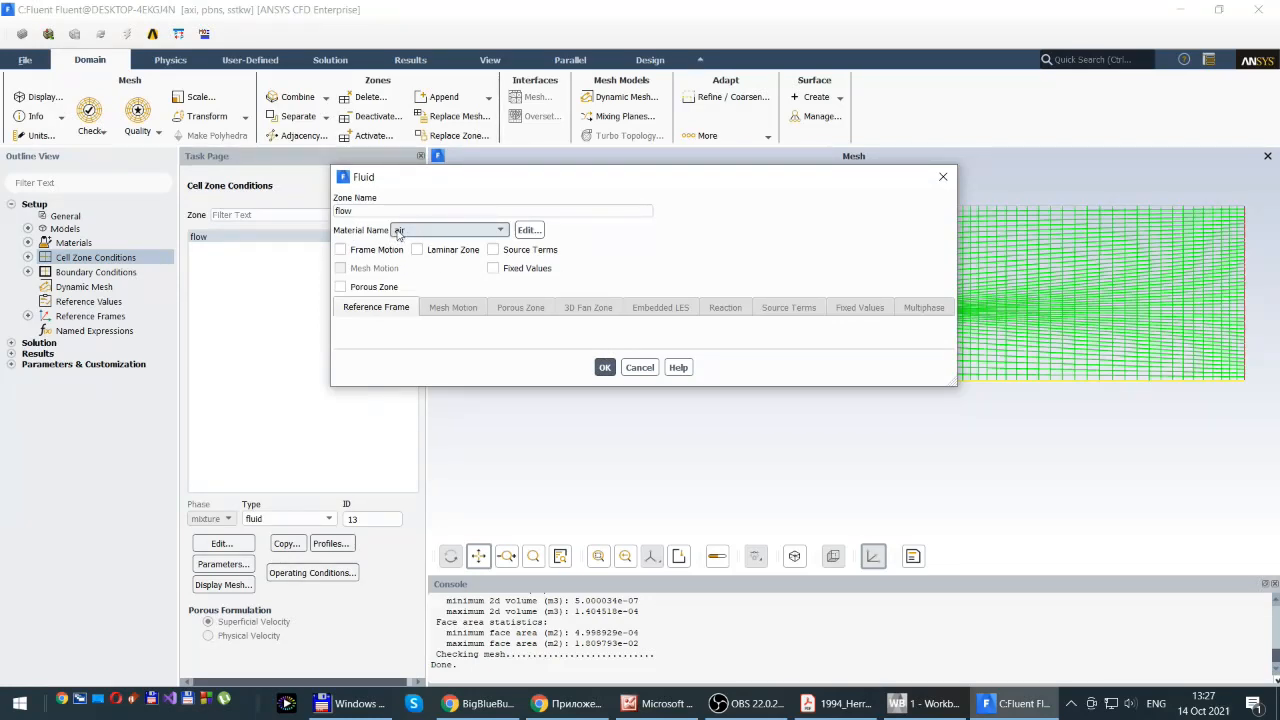
left_click(604, 368)
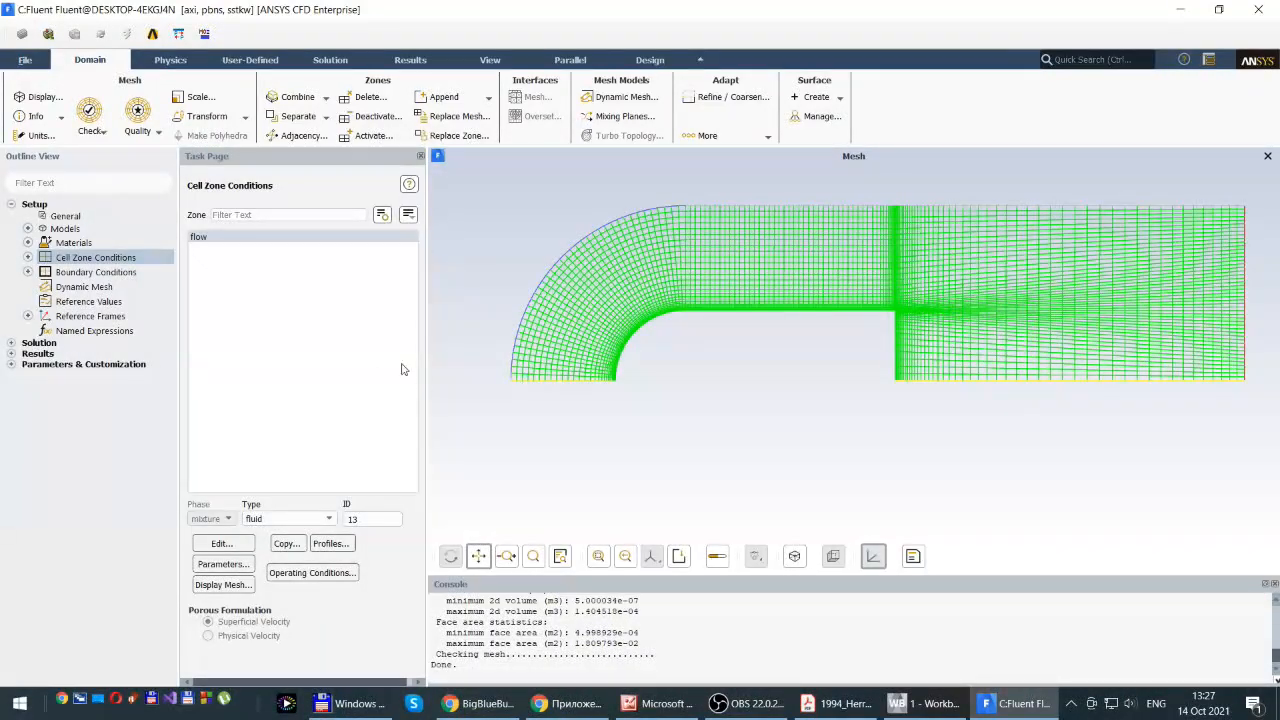
Display the boundary conditions and examine the types of the axis1 and axis2 zones and their locations on the mesh
double_click(61, 274)
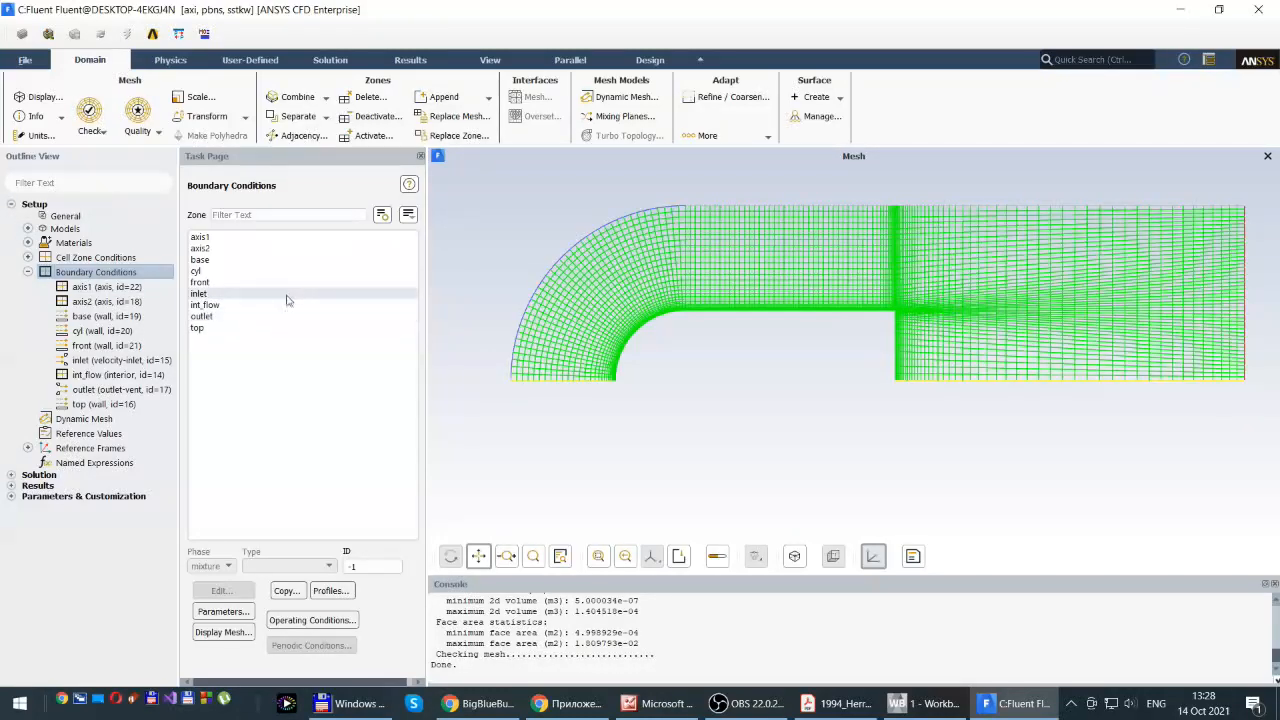
left_click(198, 240)
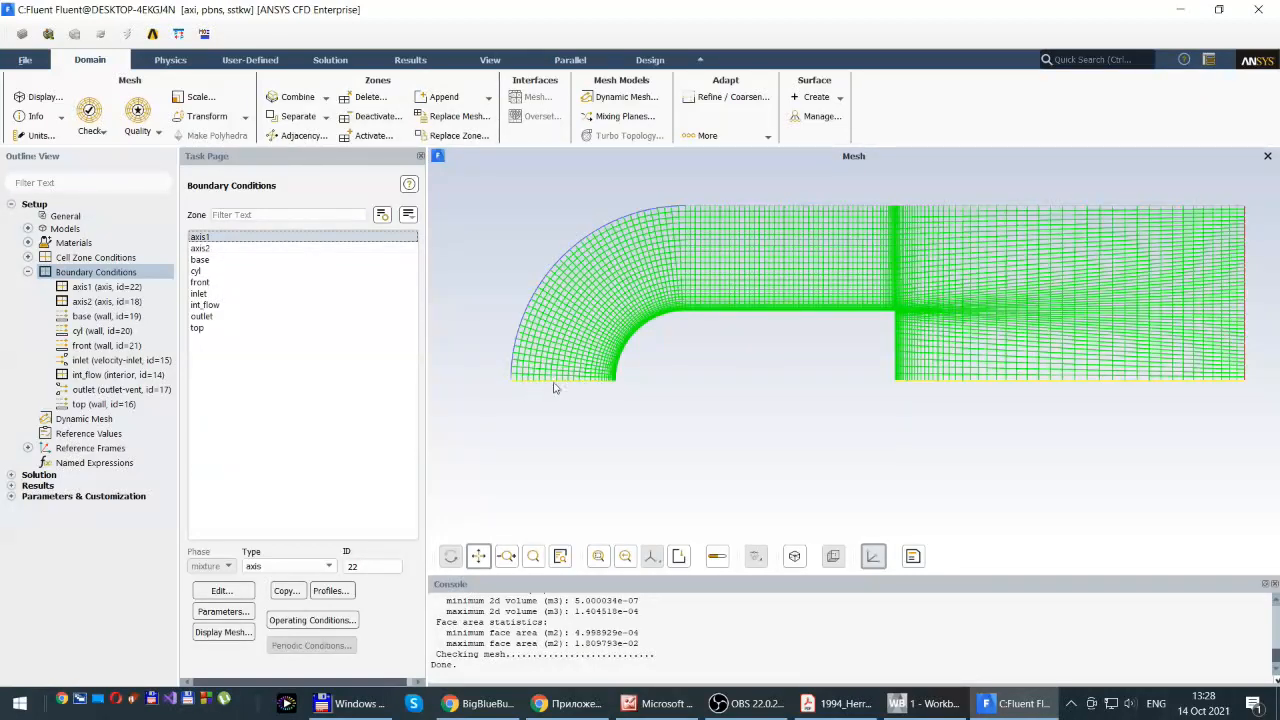
scroll(606, 432, "up", 1)
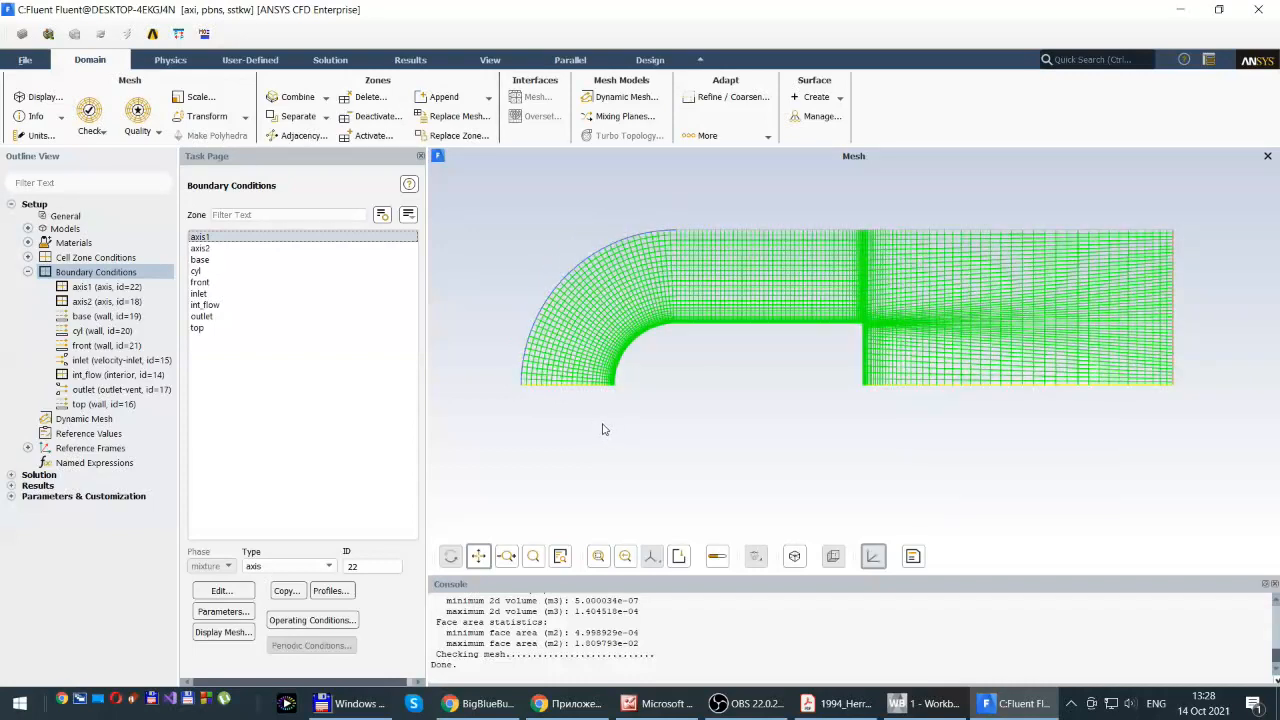
scroll(589, 425, "up", 1)
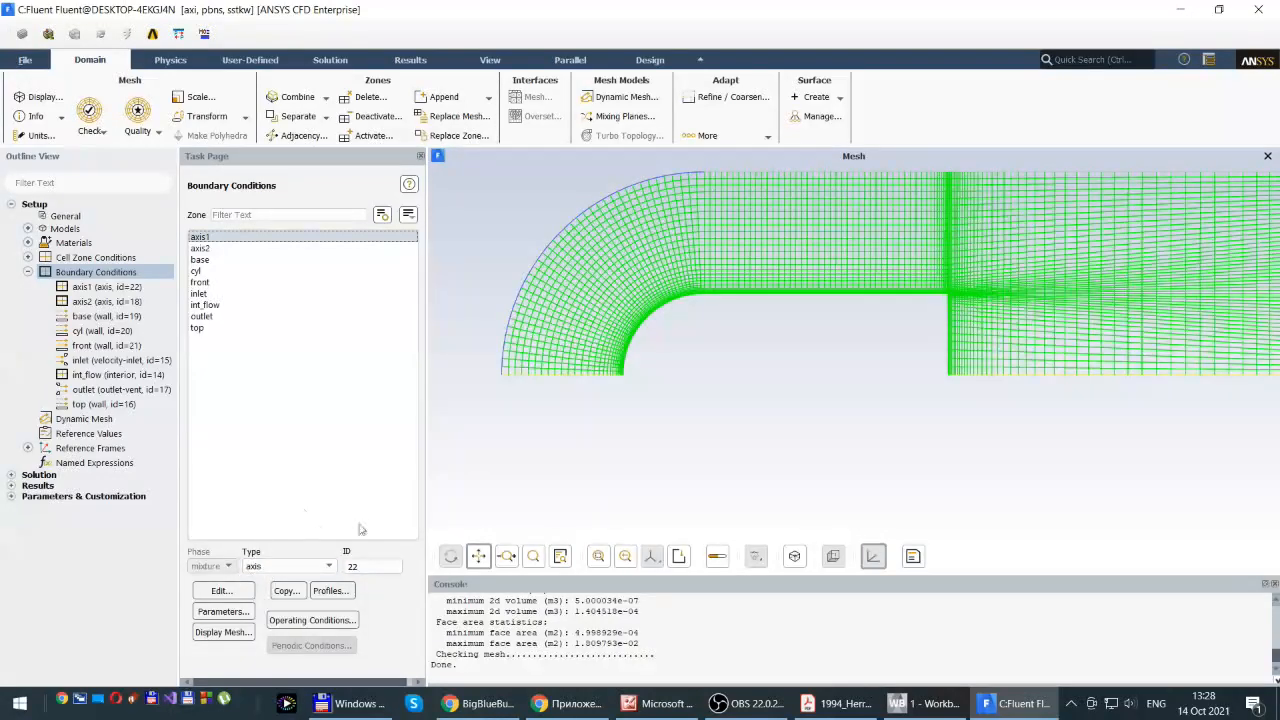
left_click(199, 249)
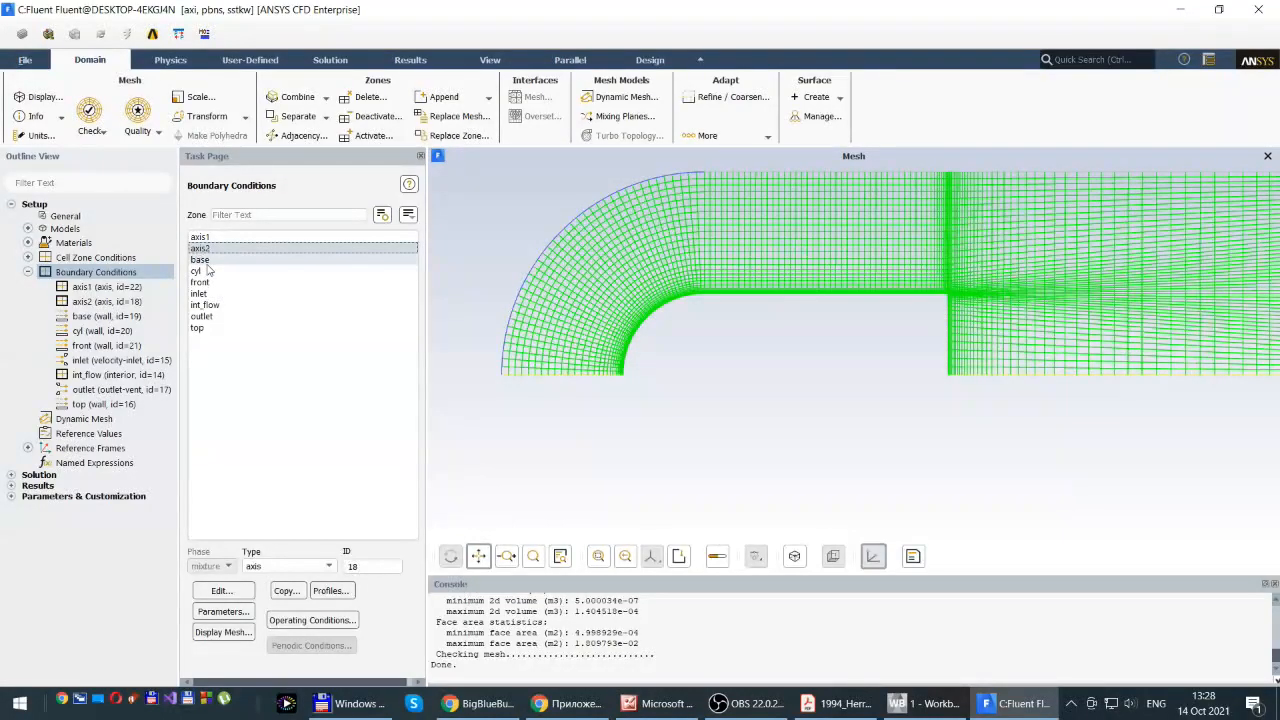
scroll(1160, 372, "up", 3)
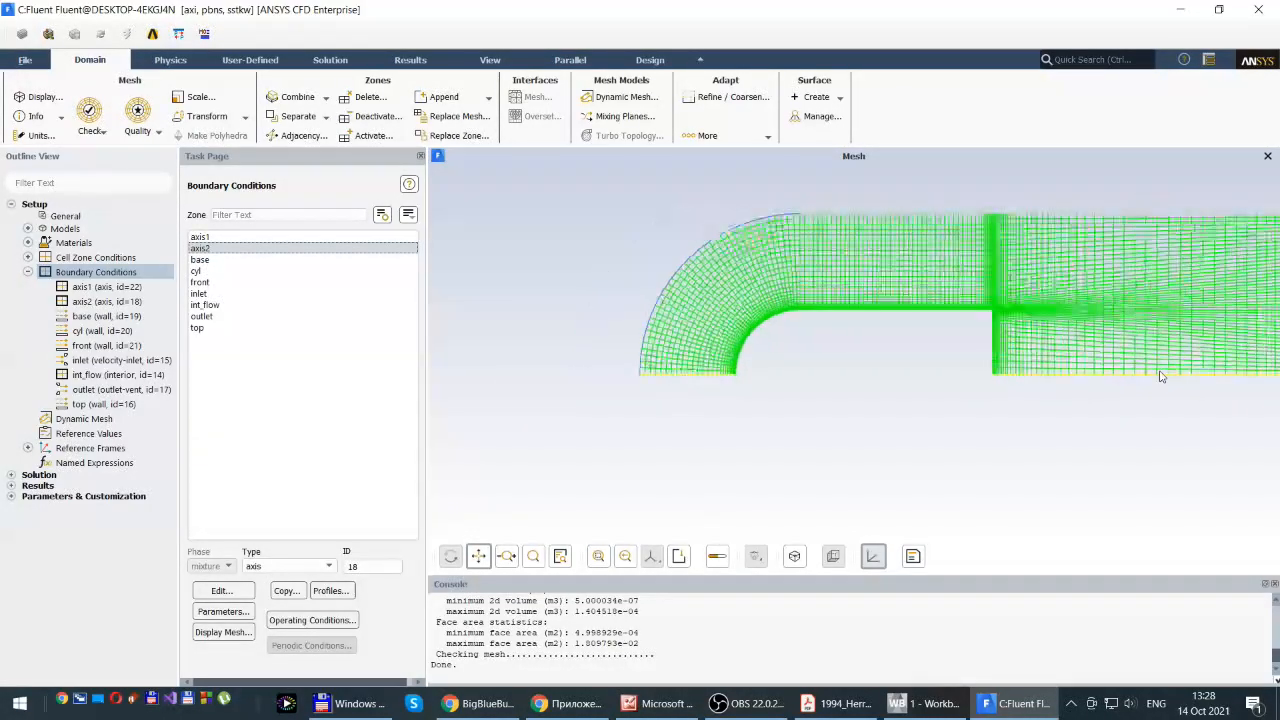
scroll(1110, 387, "down", 5)
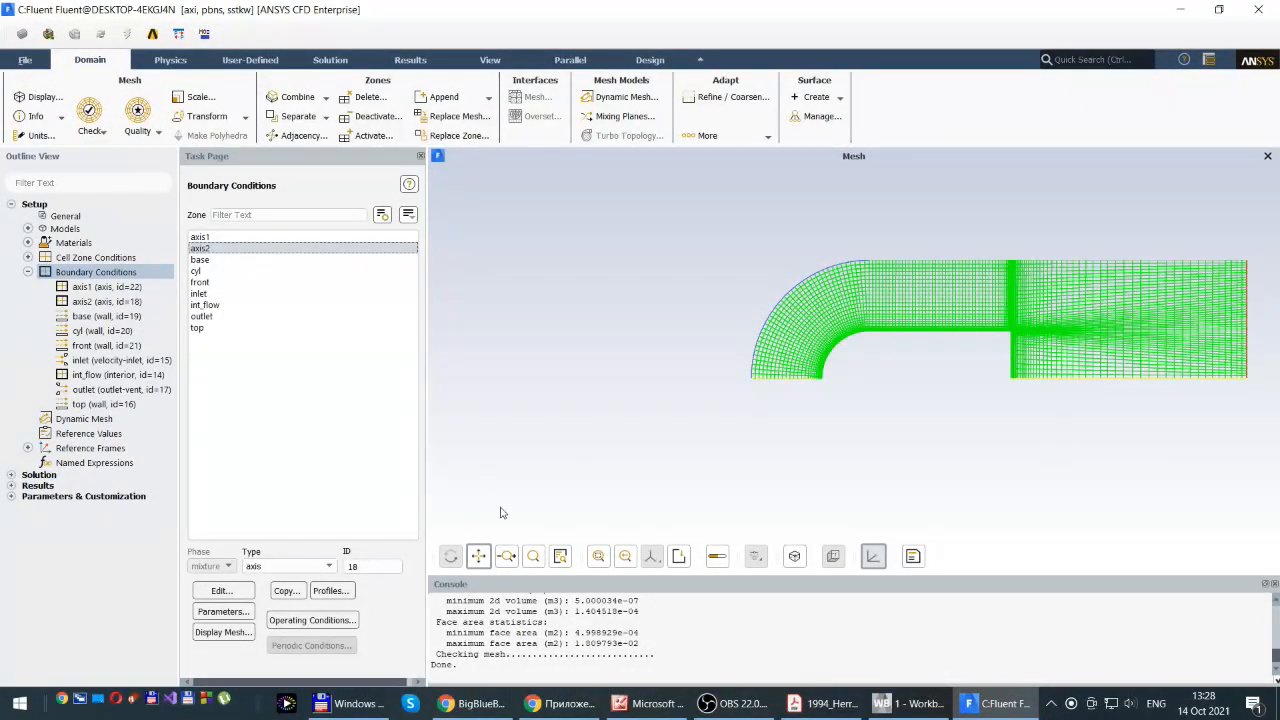
left_click_drag(789, 449, 647, 470)
left_click_drag(475, 467, 426, 466)
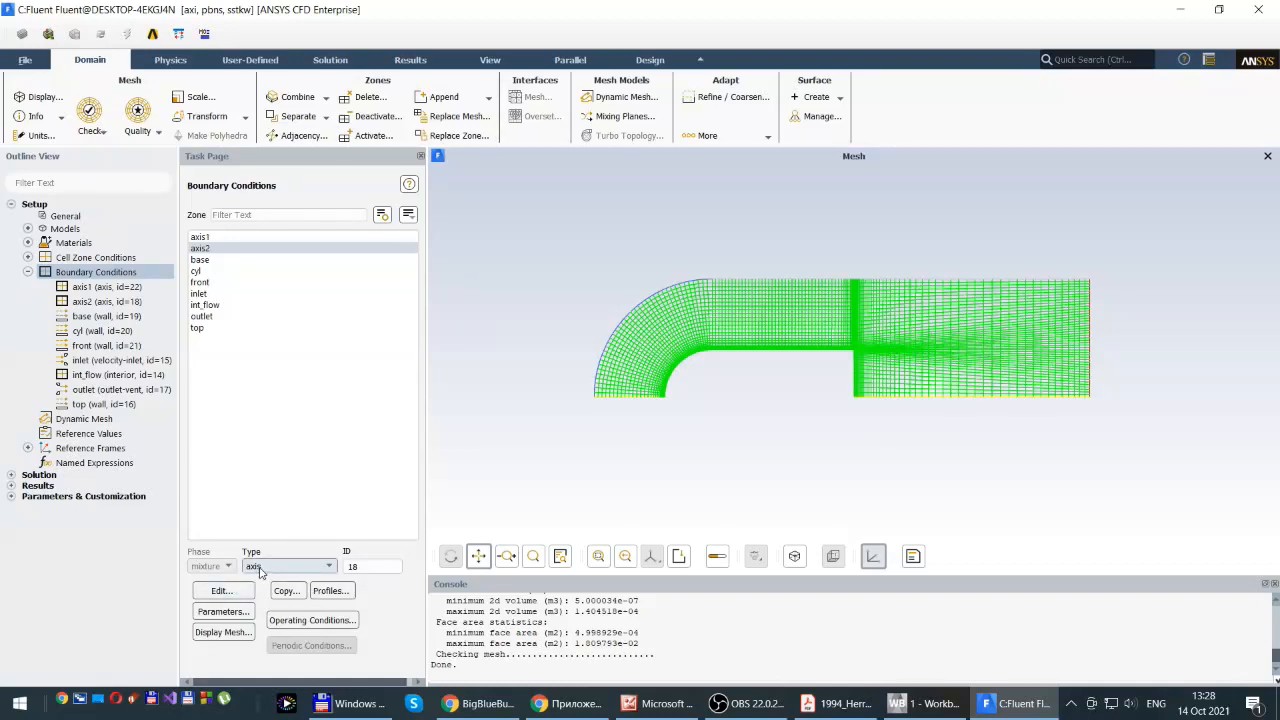
Open the base zone's wall settings and examine its momentum and thermal conditions
left_click(199, 262)
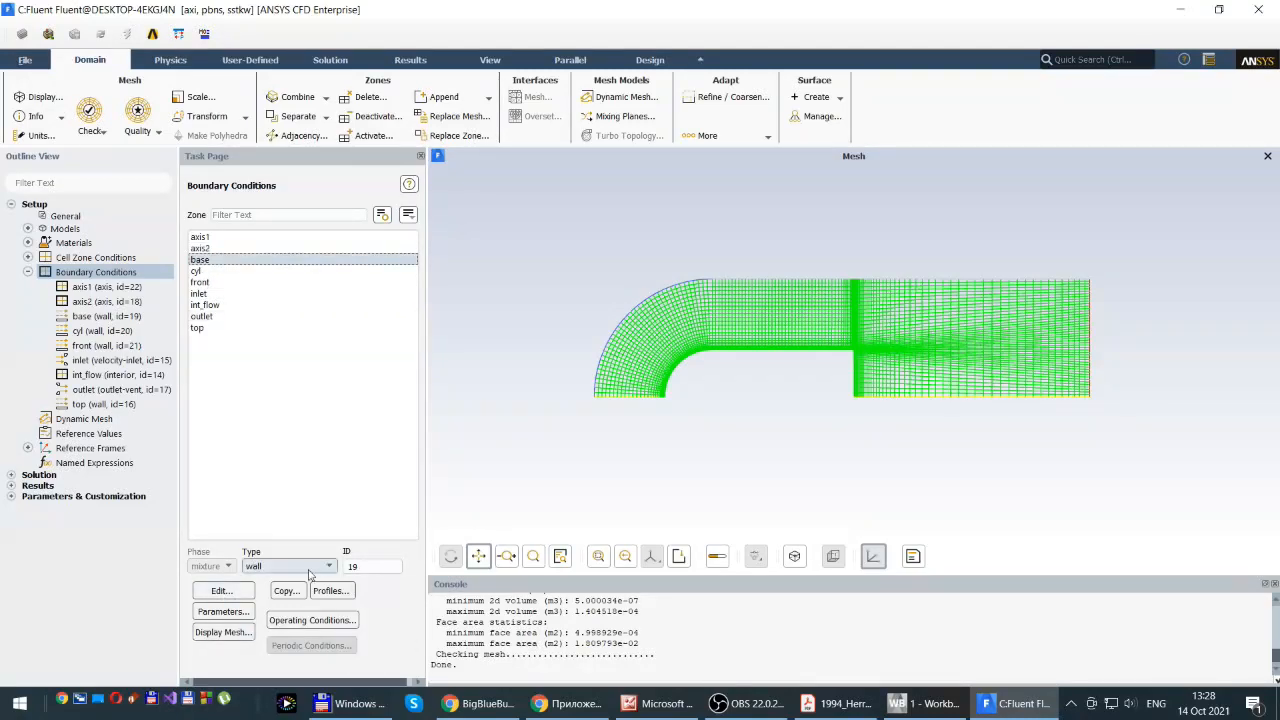
left_click(220, 592)
left_click(220, 592)
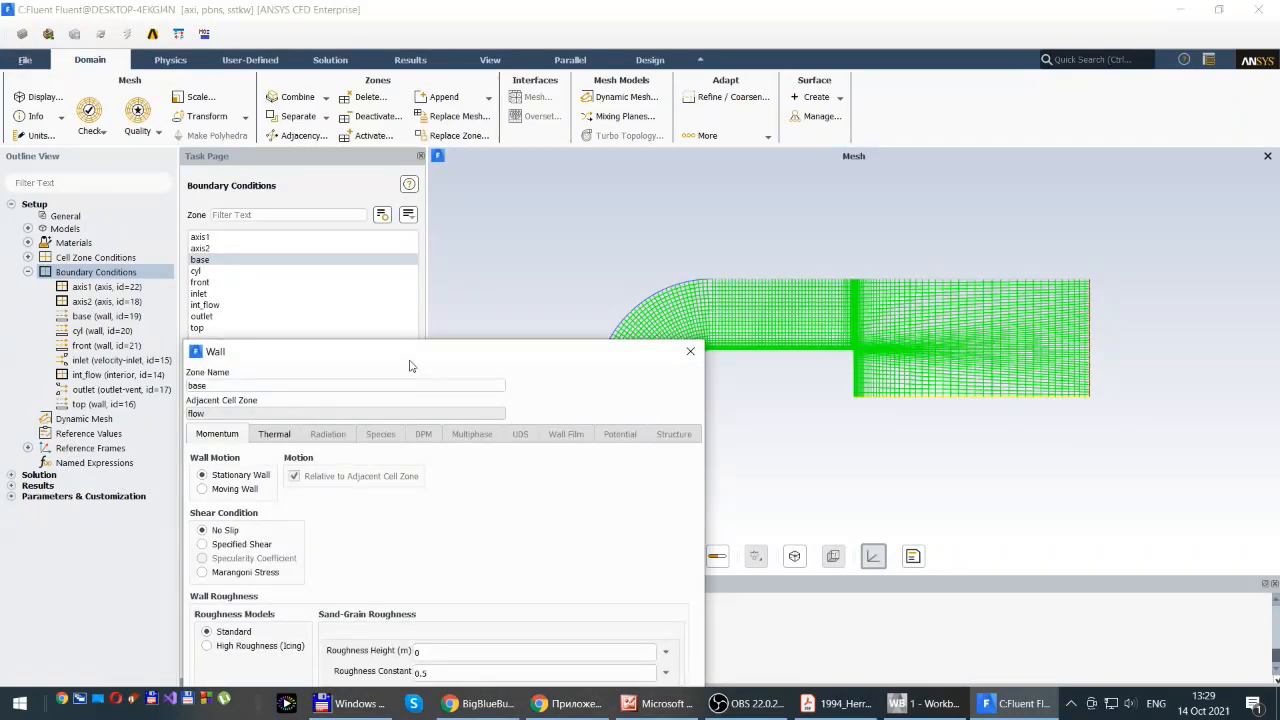
left_click_drag(410, 357, 590, 182)
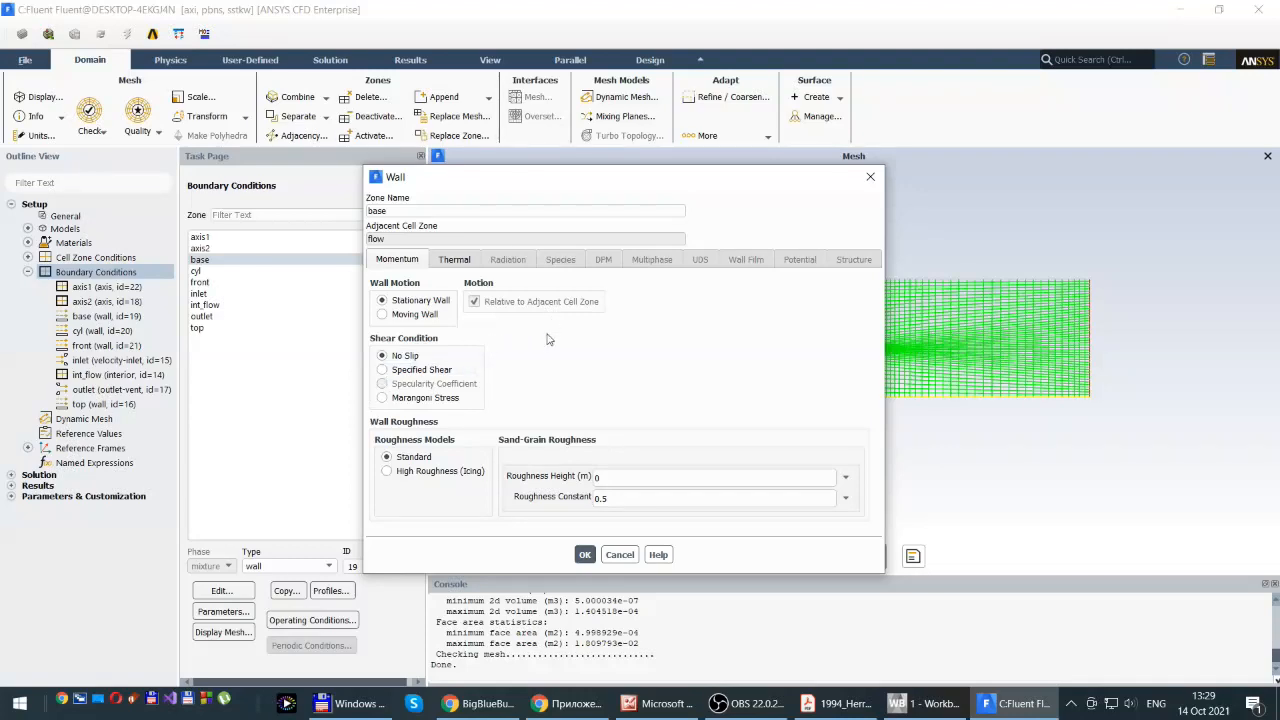
left_click(455, 263)
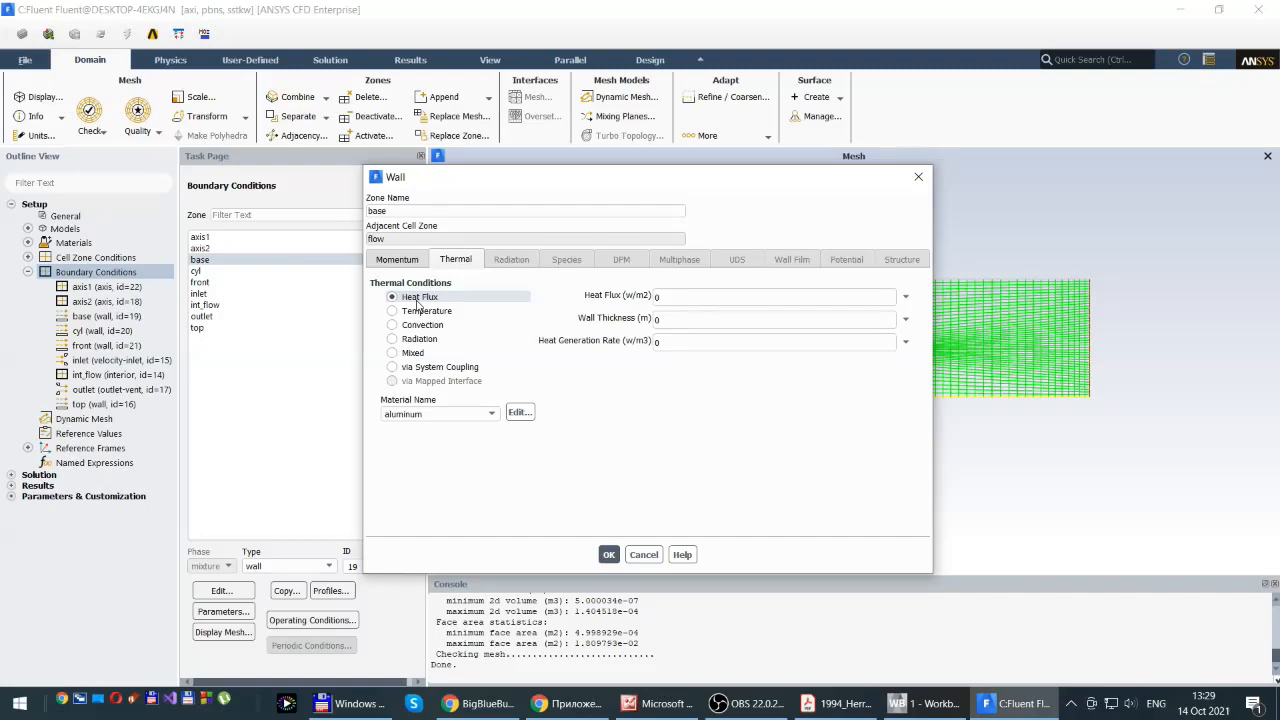
left_click(664, 319)
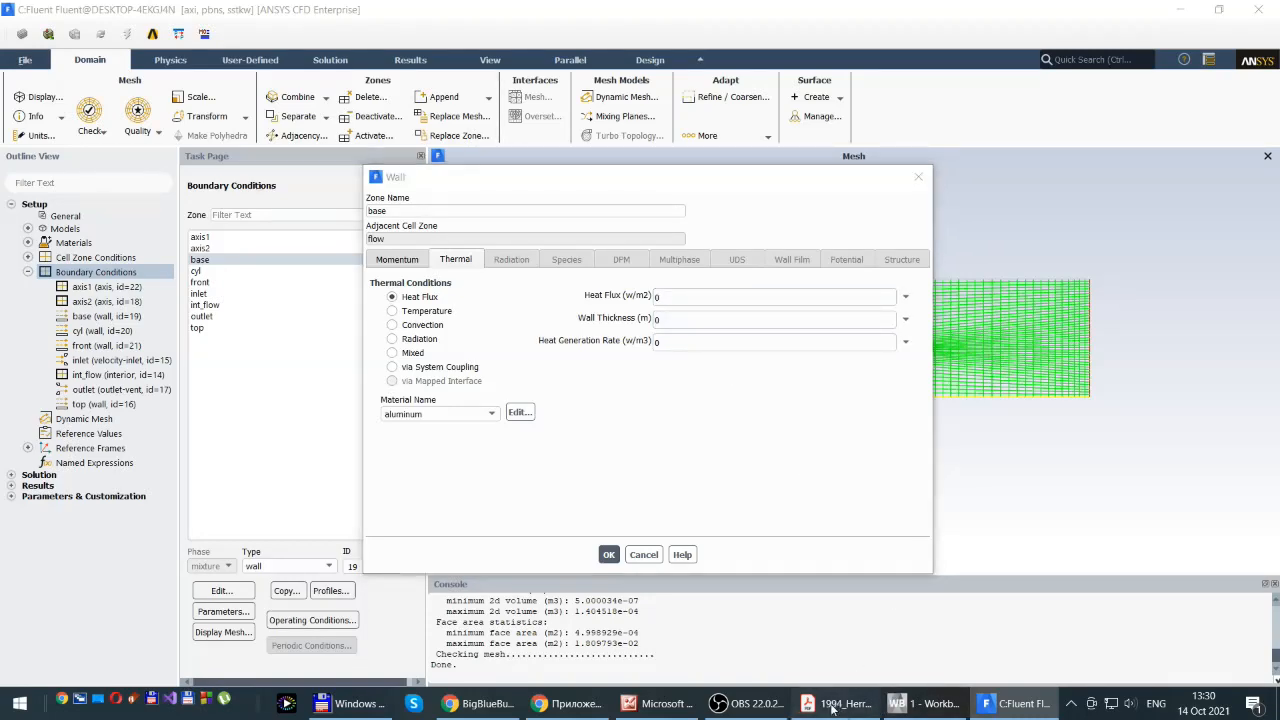
Consult the experimental setup description in the supersonic base flow paper in Acrobat, return to Fluent and accept the base wall settings
left_click(838, 703)
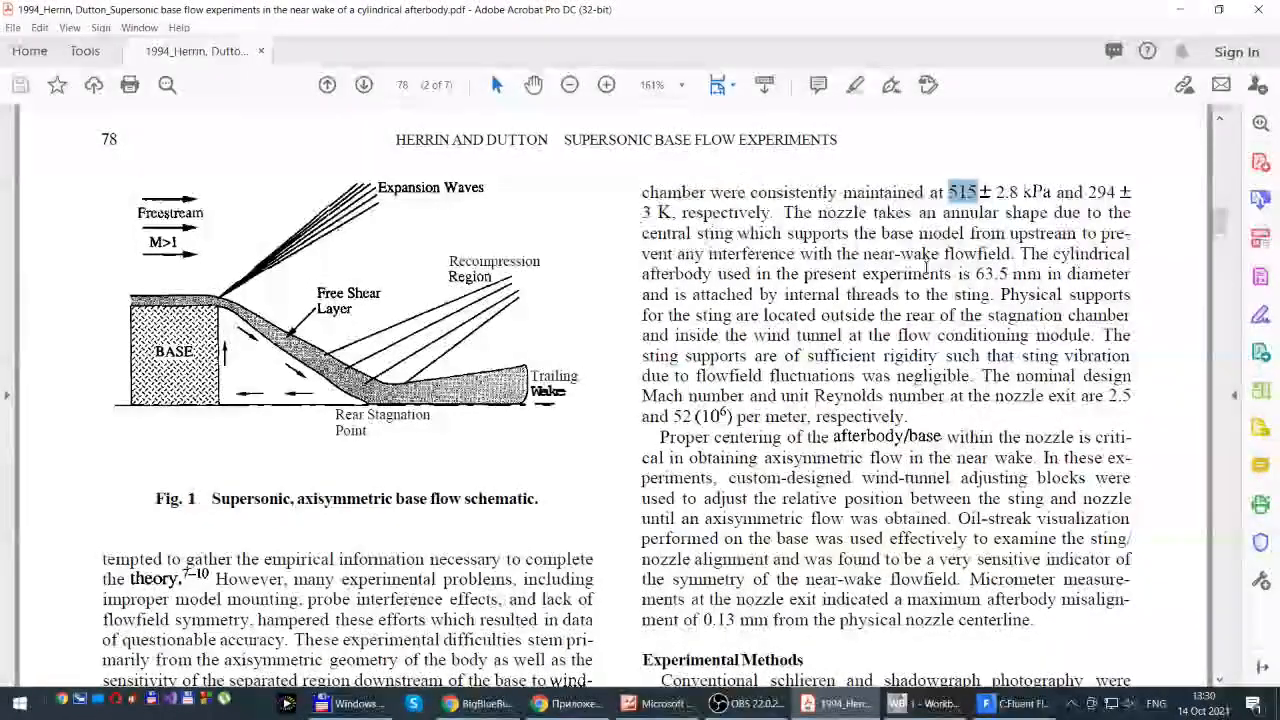
scroll(902, 315, "down", 2)
scroll(925, 268, "down", 2)
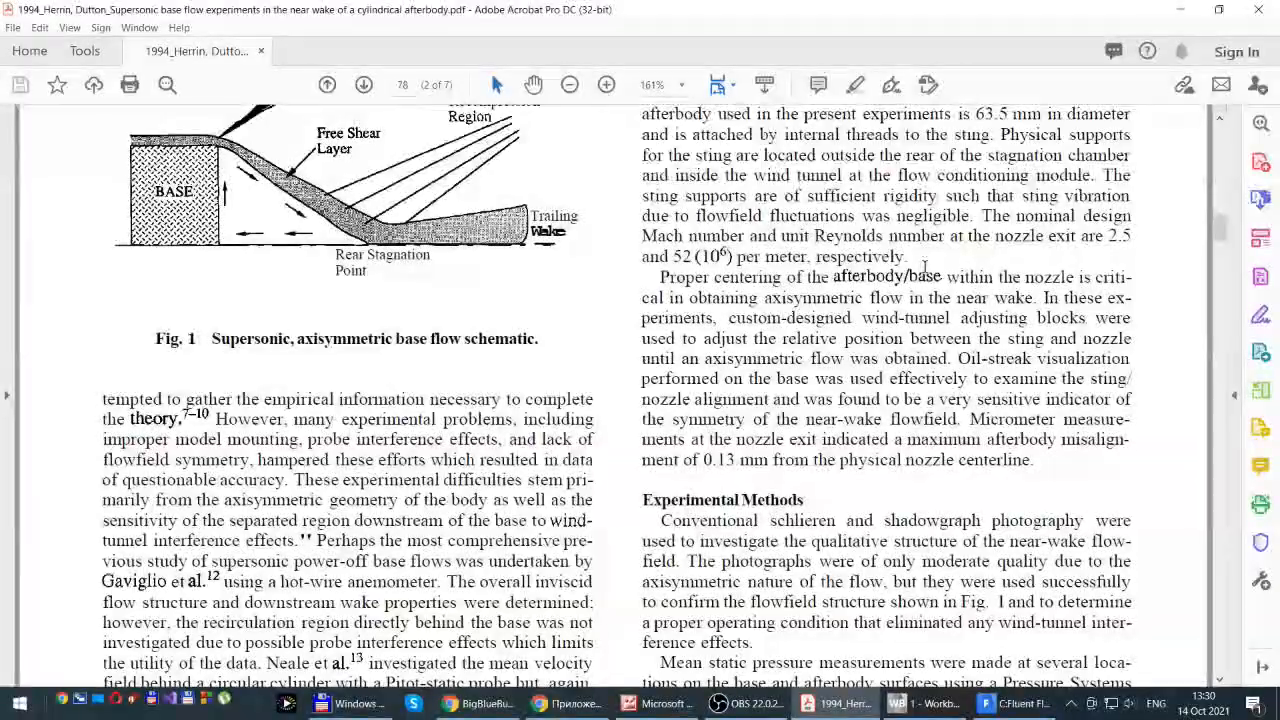
scroll(925, 268, "down", 2)
scroll(925, 268, "down", 1)
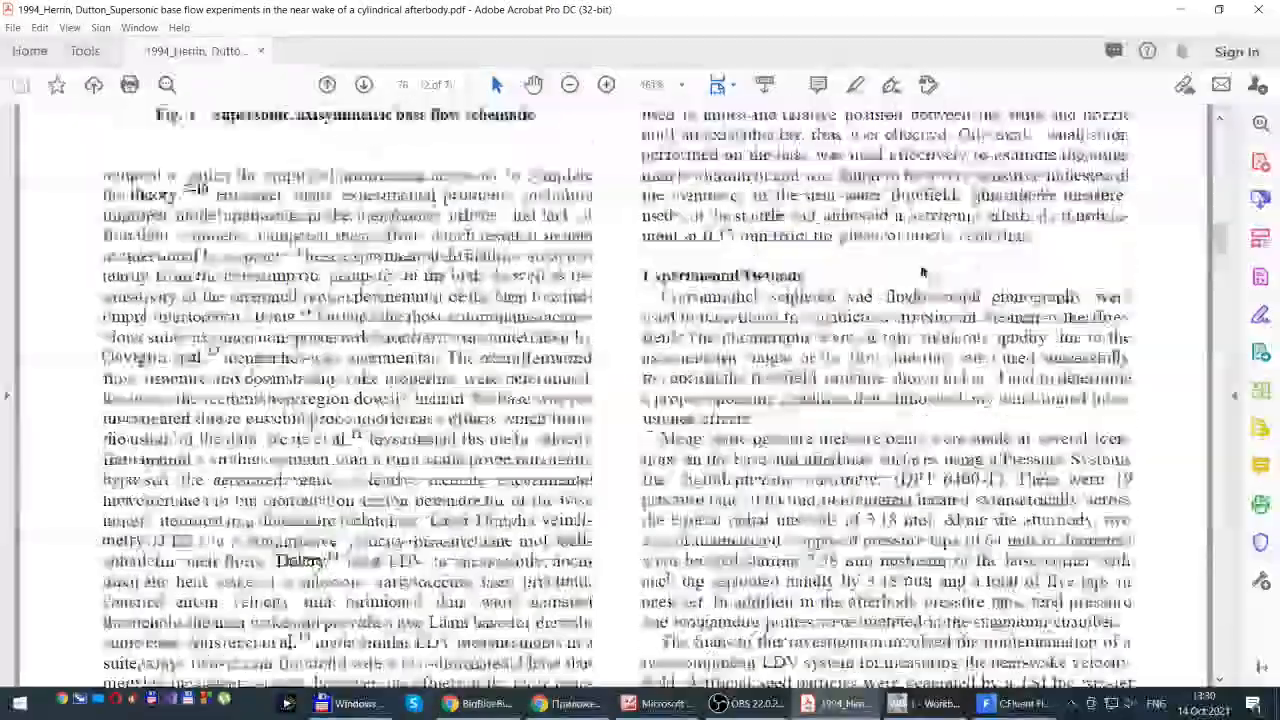
scroll(922, 263, "up", 6)
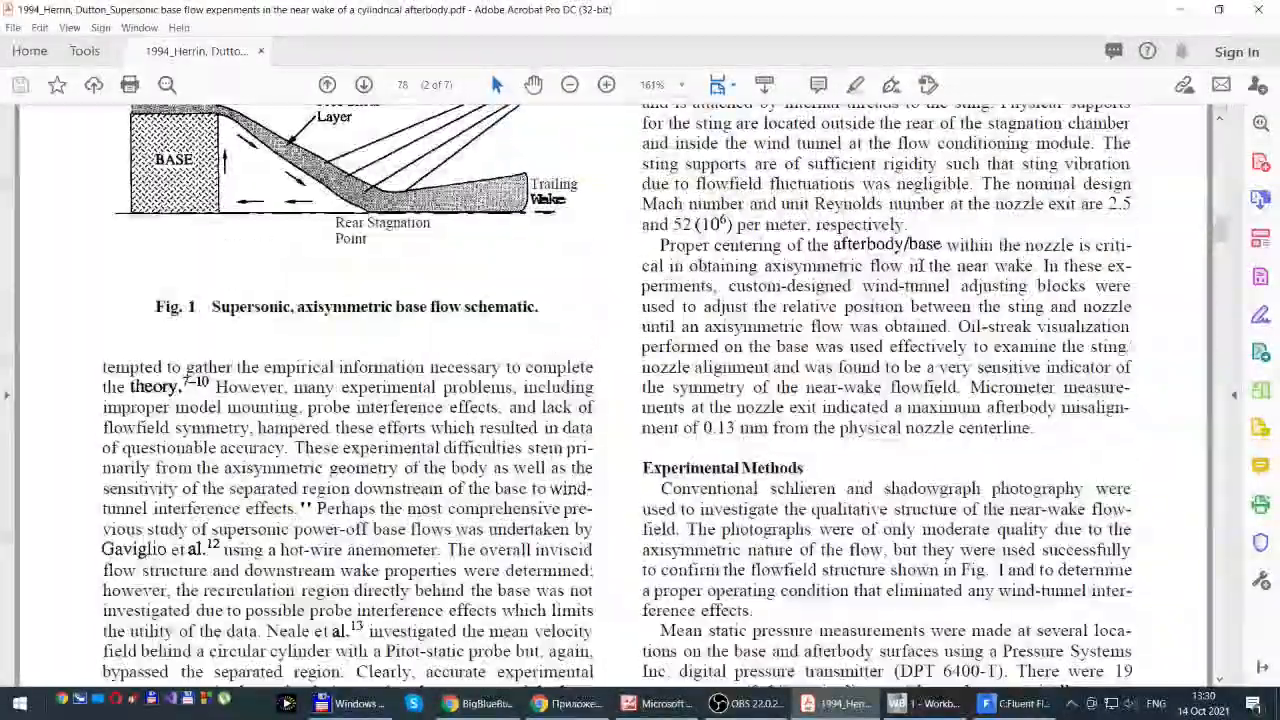
left_click(925, 703)
left_click(1018, 703)
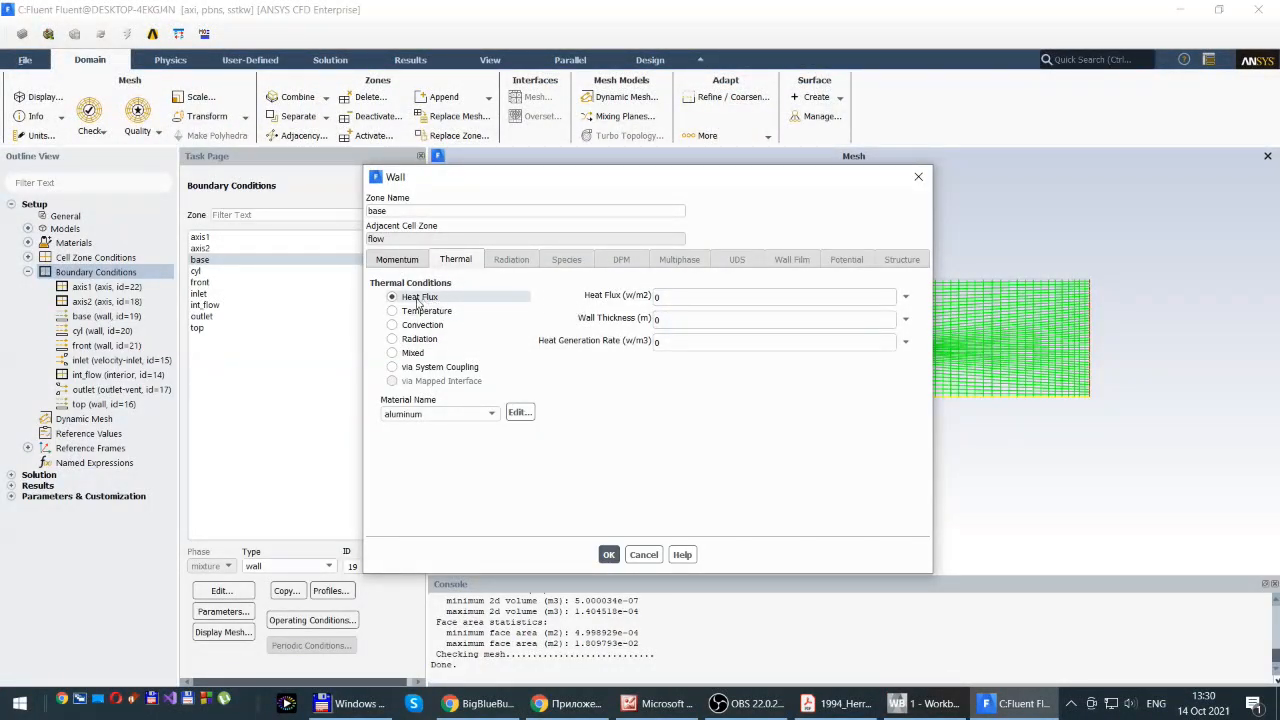
left_click(607, 557)
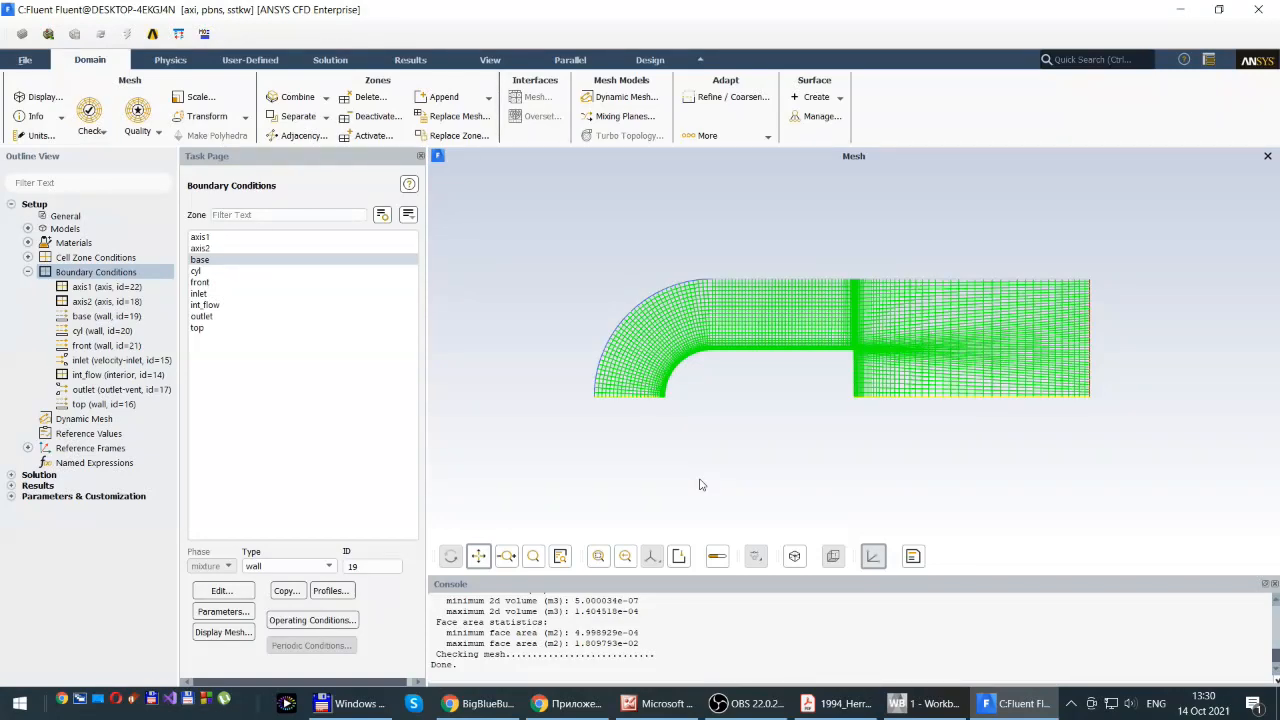
Open the cyl zone's wall settings, check the momentum and thermal conditions and accept them
left_click(197, 272)
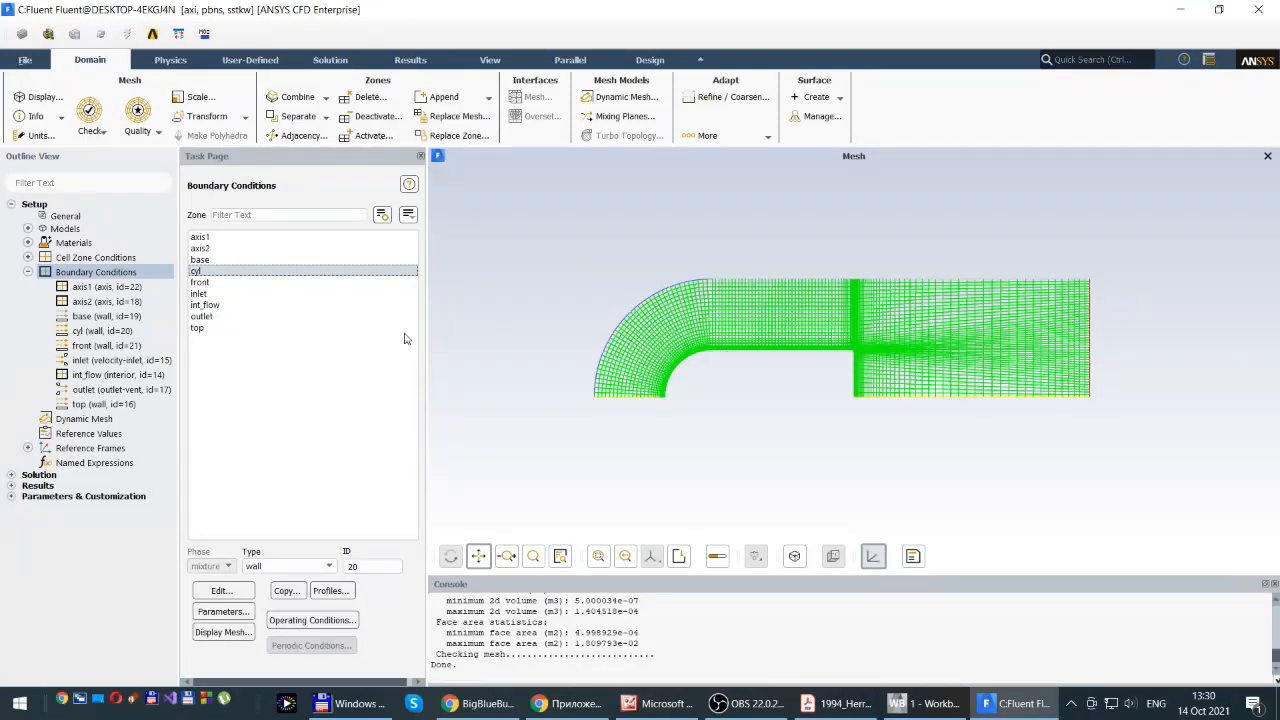
left_click(214, 594)
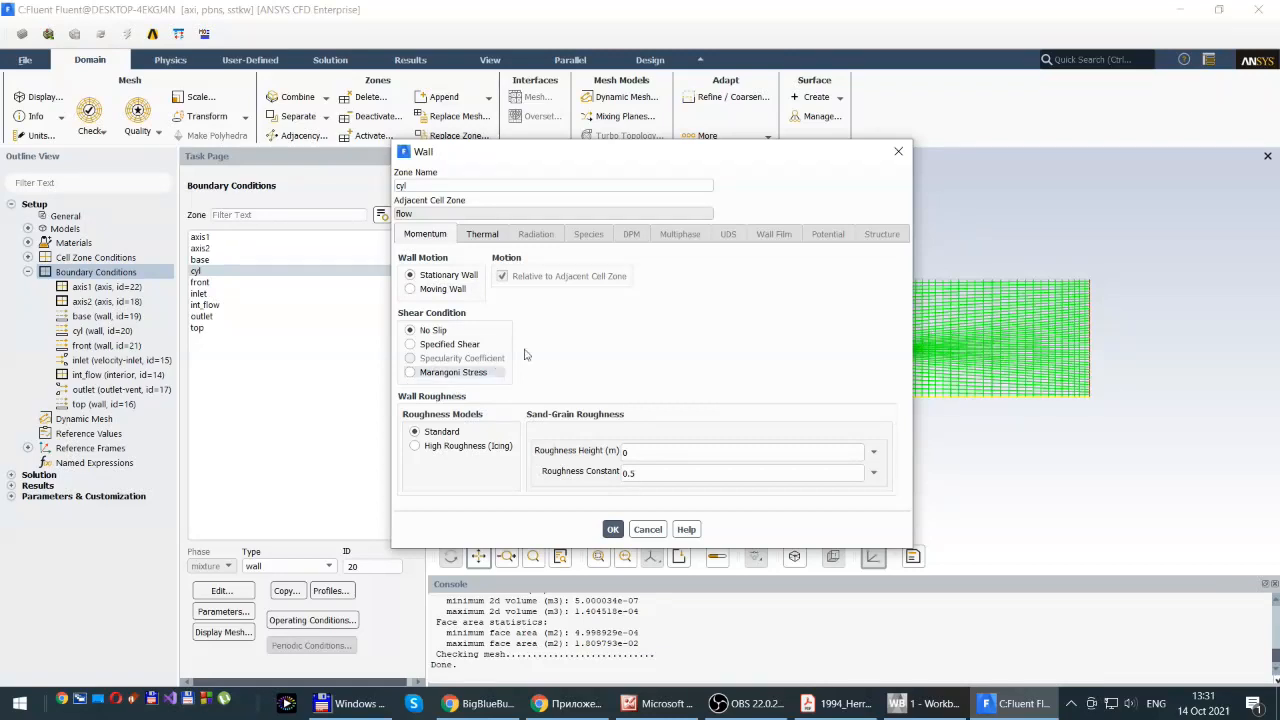
left_click(483, 236)
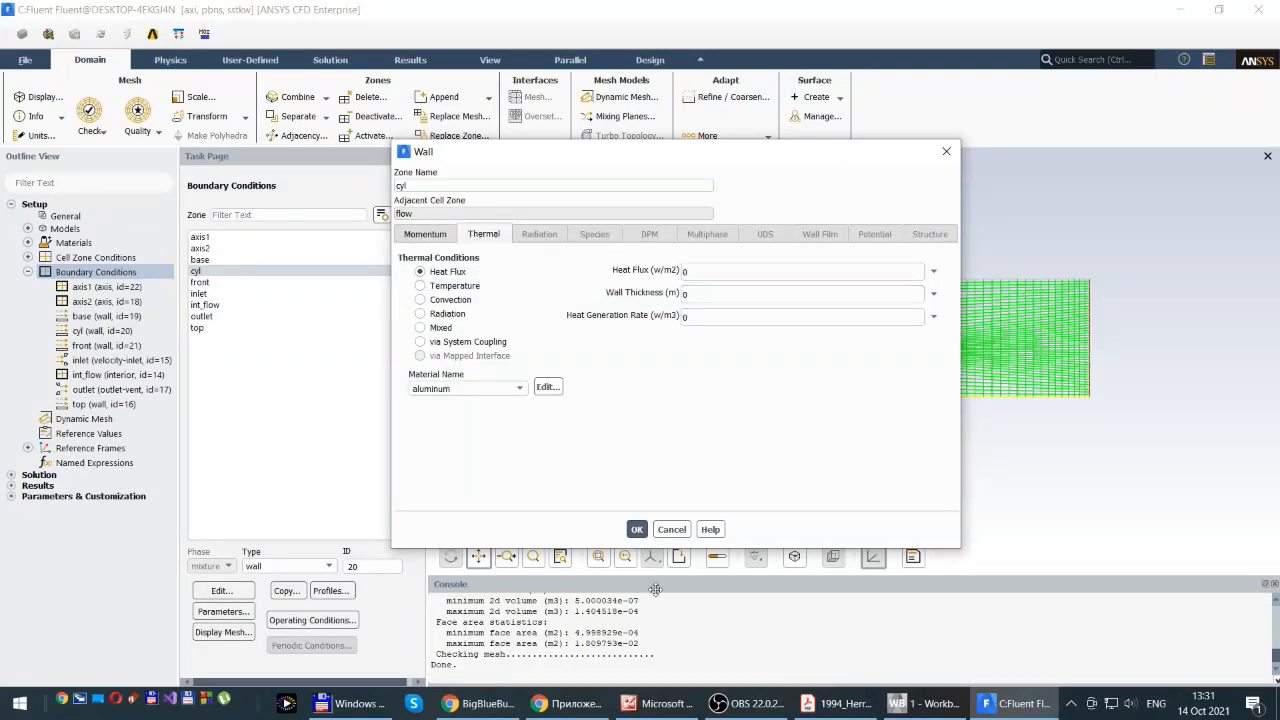
left_click(636, 529)
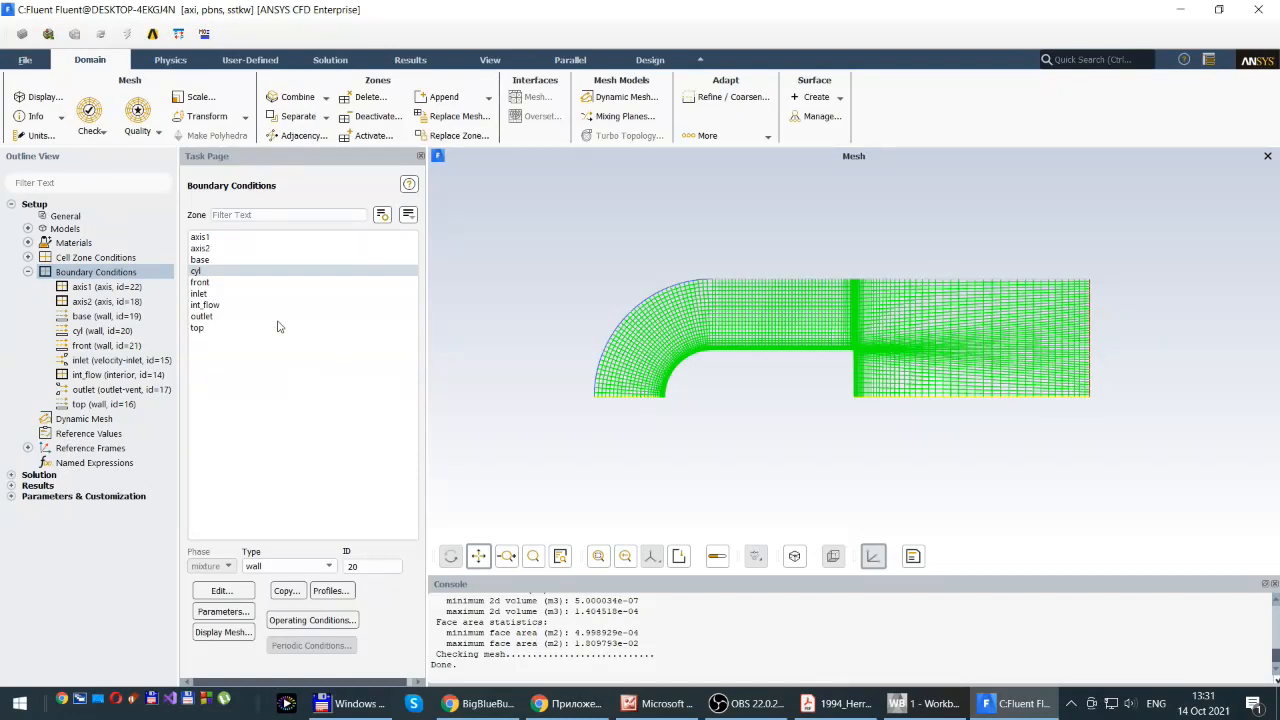
Check the boundary types of the front and inlet zones and the alternative types offered for the inlet
left_click(197, 284)
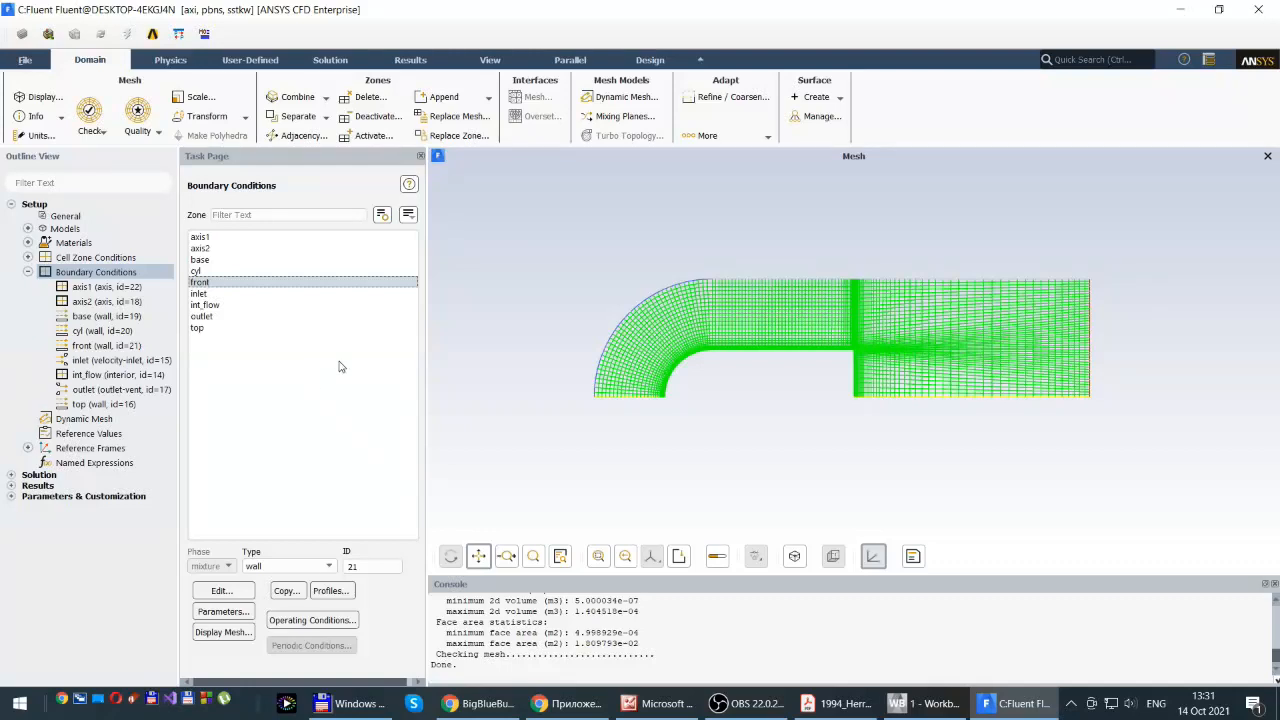
left_click(200, 294)
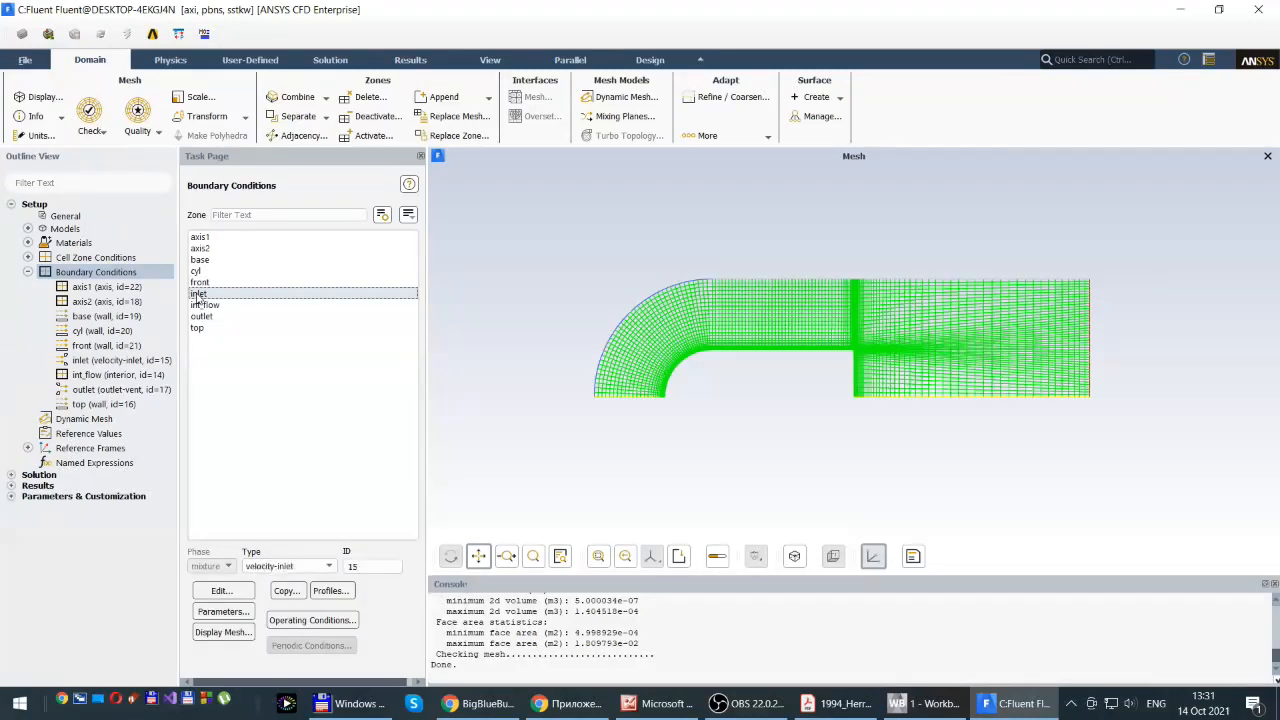
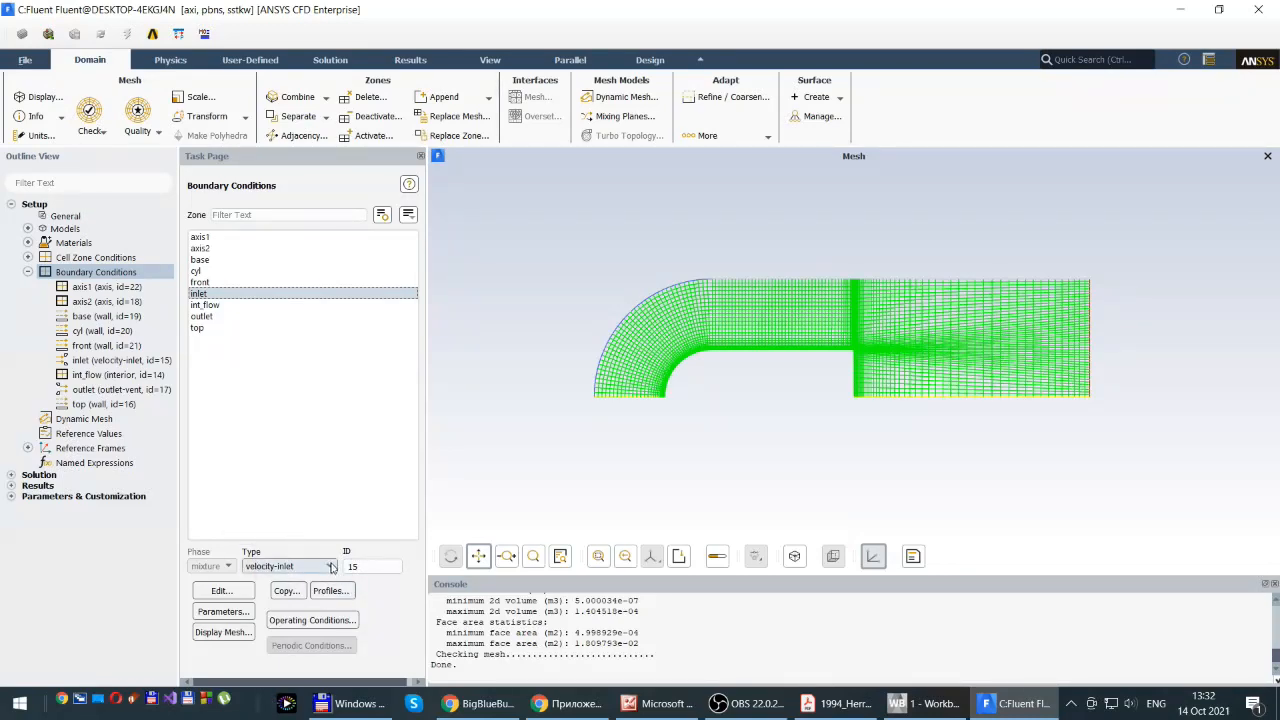
left_click(331, 567)
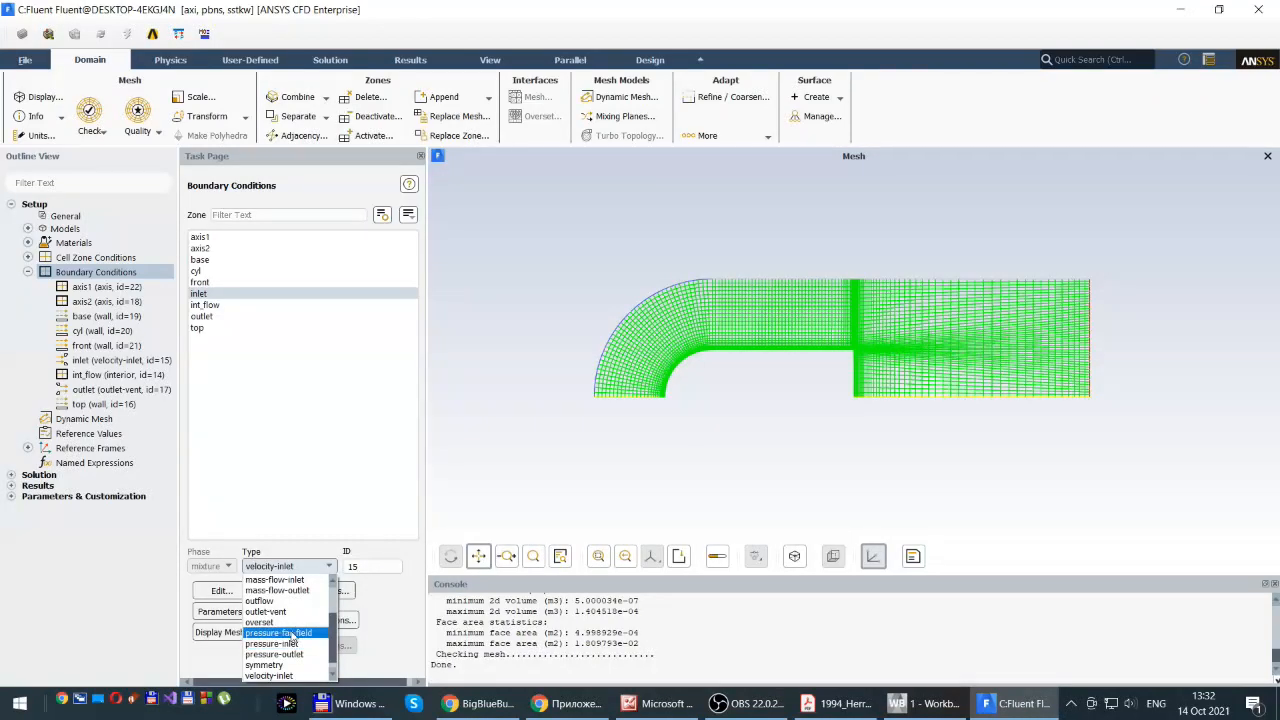
left_click(324, 488)
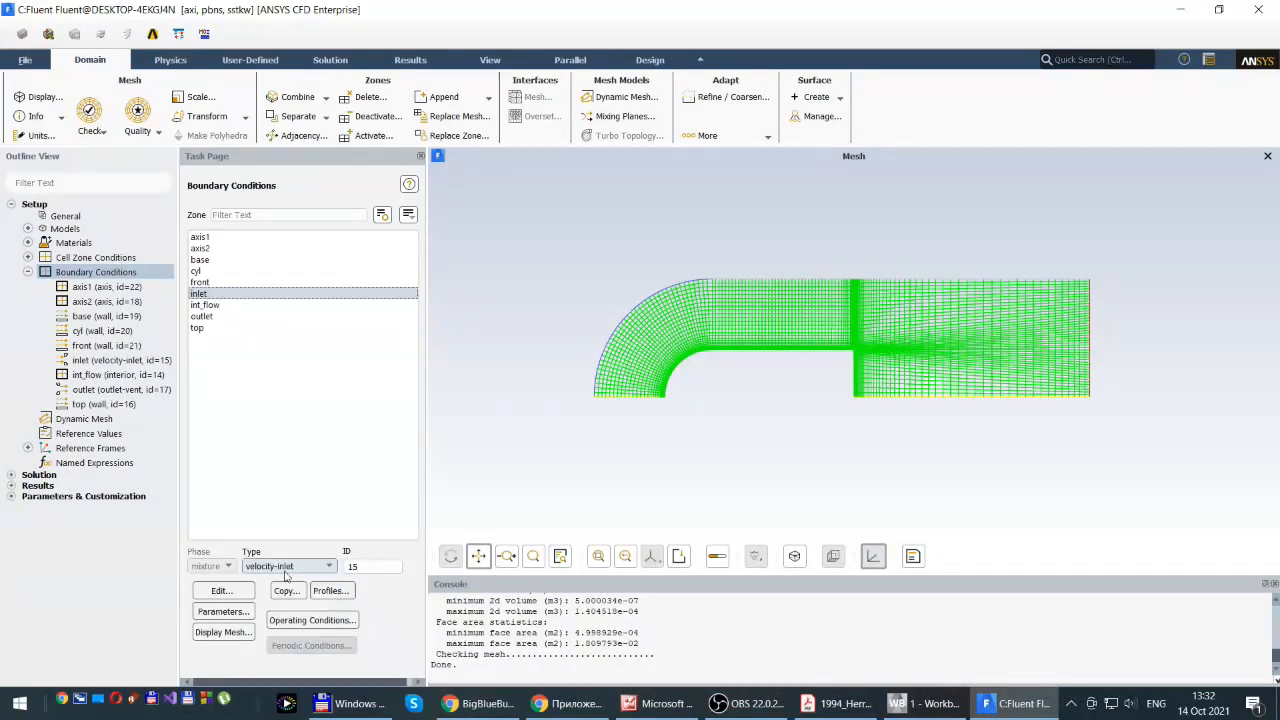
Open the inlet's velocity inlet settings and set the velocity specification method to Magnitude and Direction
left_click(221, 594)
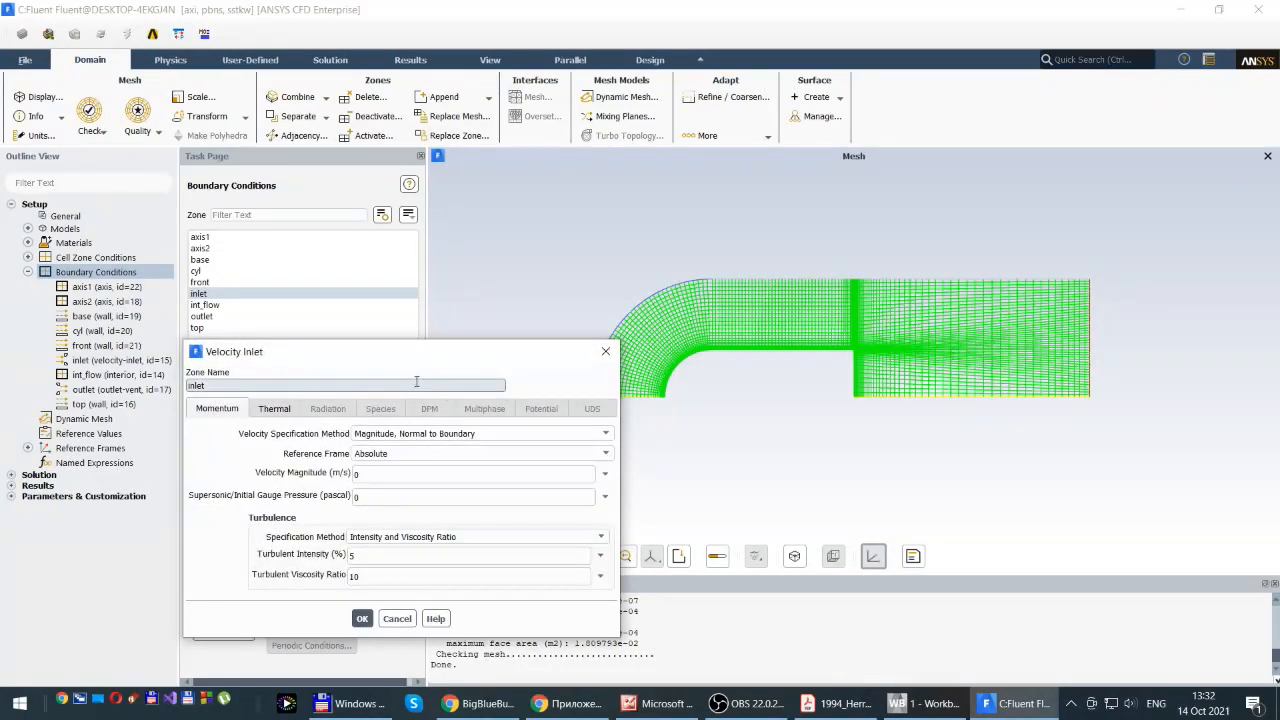
left_click_drag(410, 356, 555, 191)
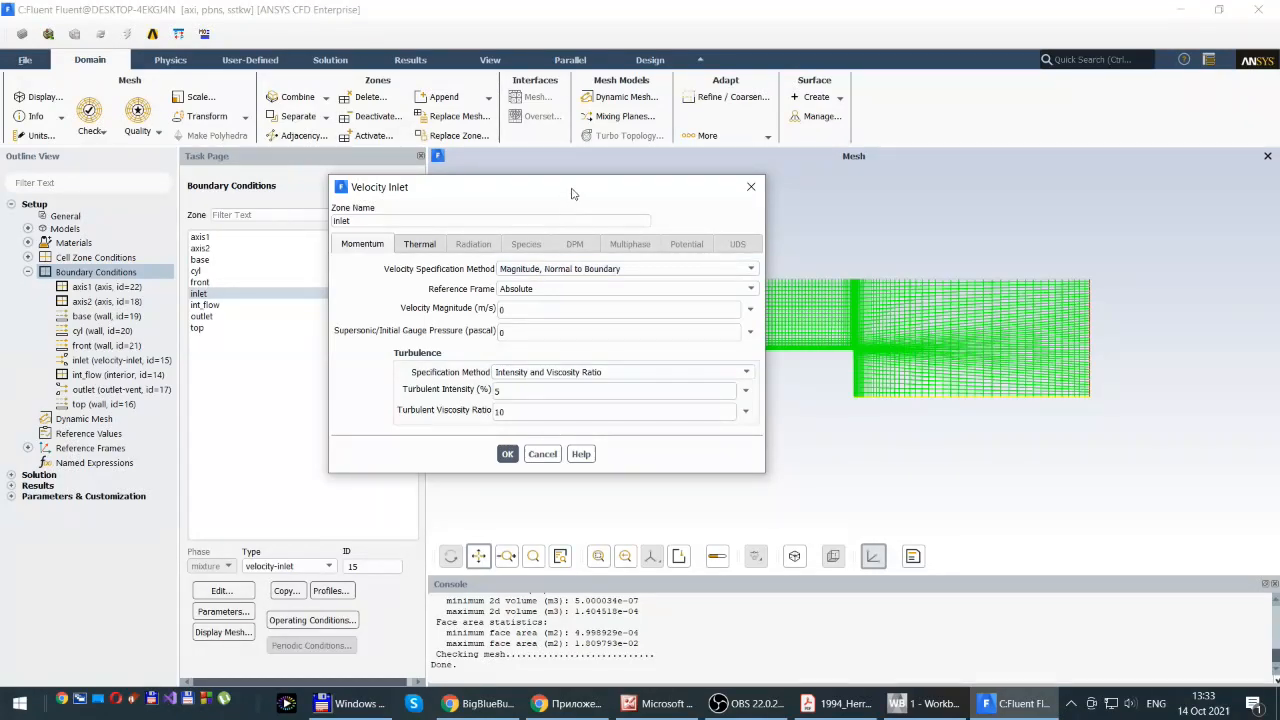
left_click_drag(573, 194, 362, 197)
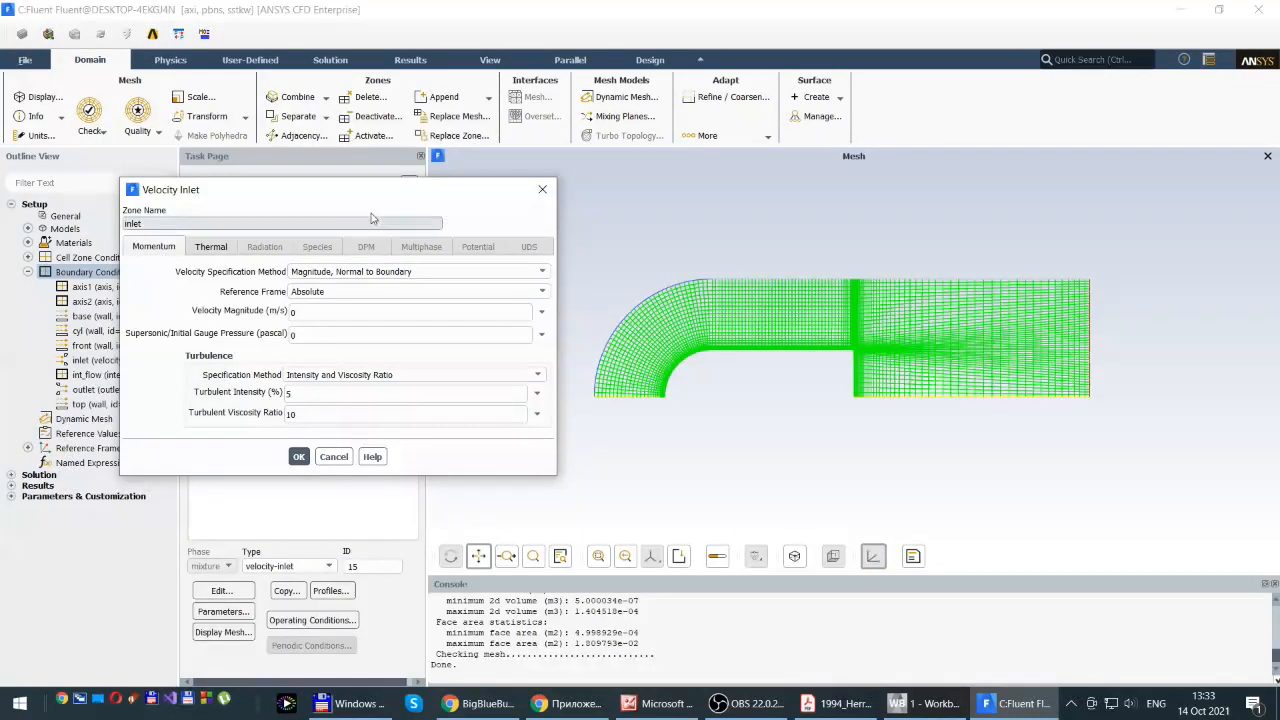
left_click_drag(370, 202, 373, 171)
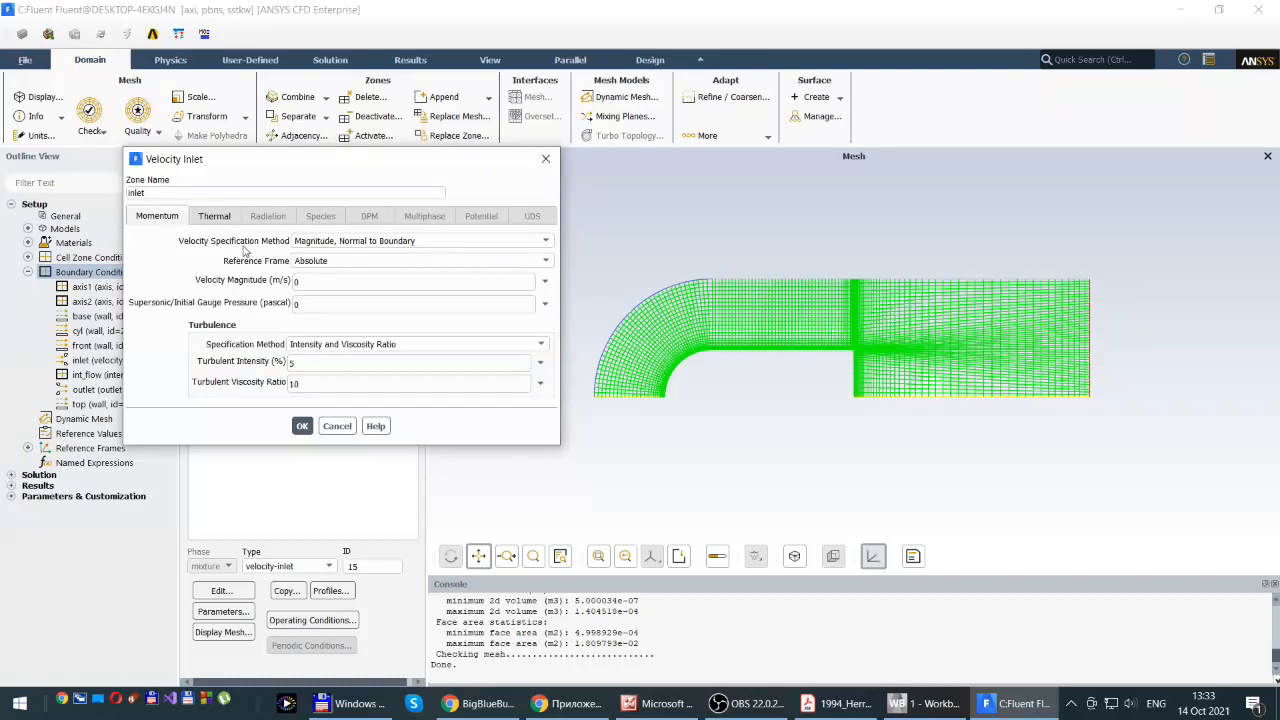
left_click(546, 241)
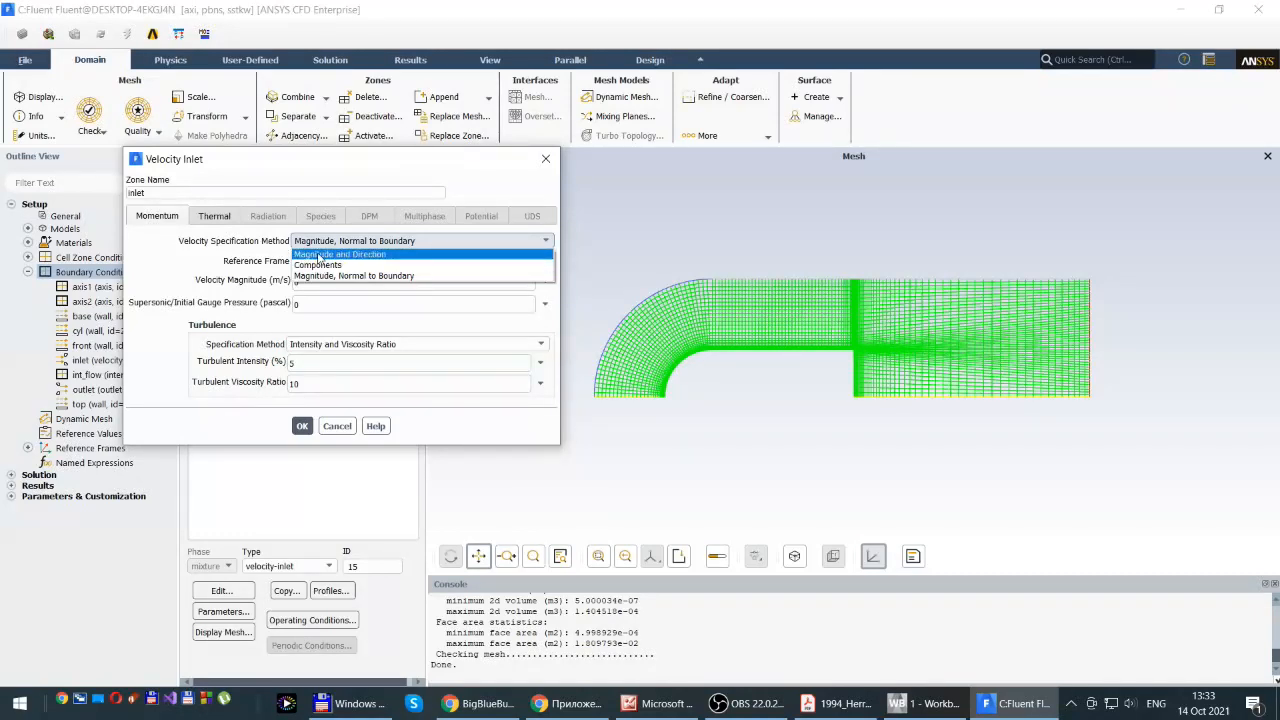
left_click(320, 257)
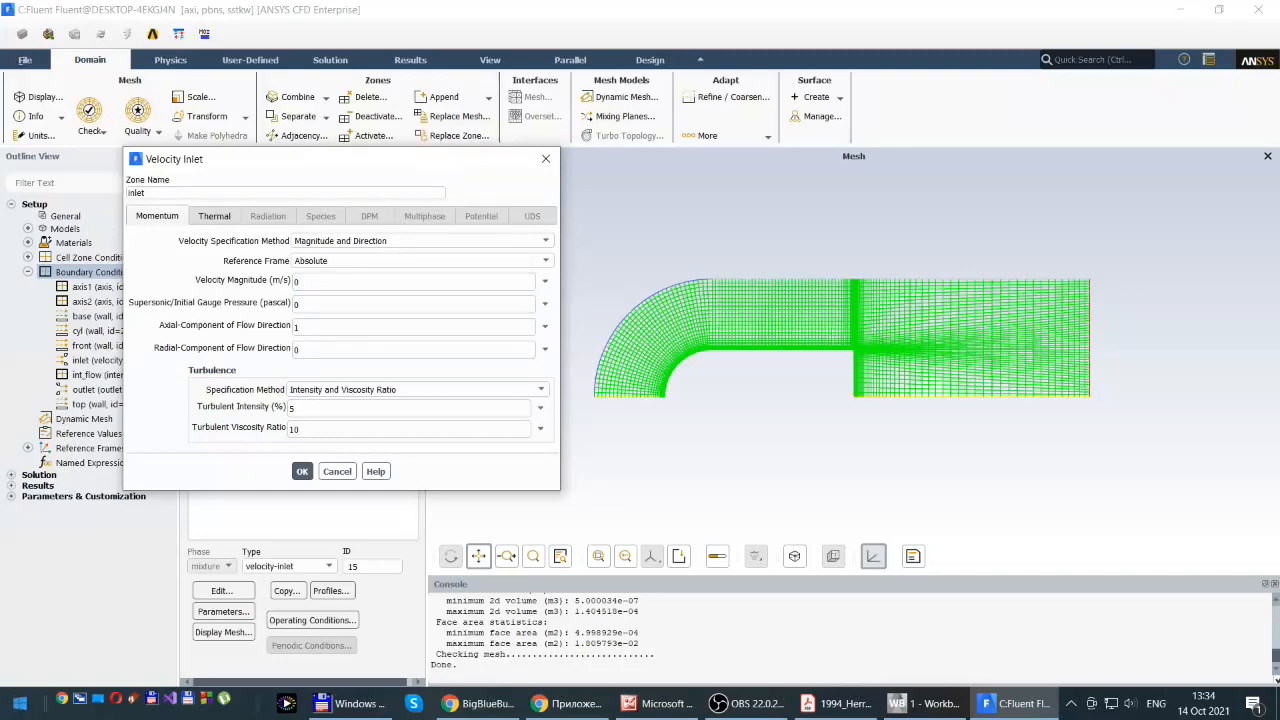
Open the Windows Calculator and place it beside the velocity inlet settings
left_click(18, 706)
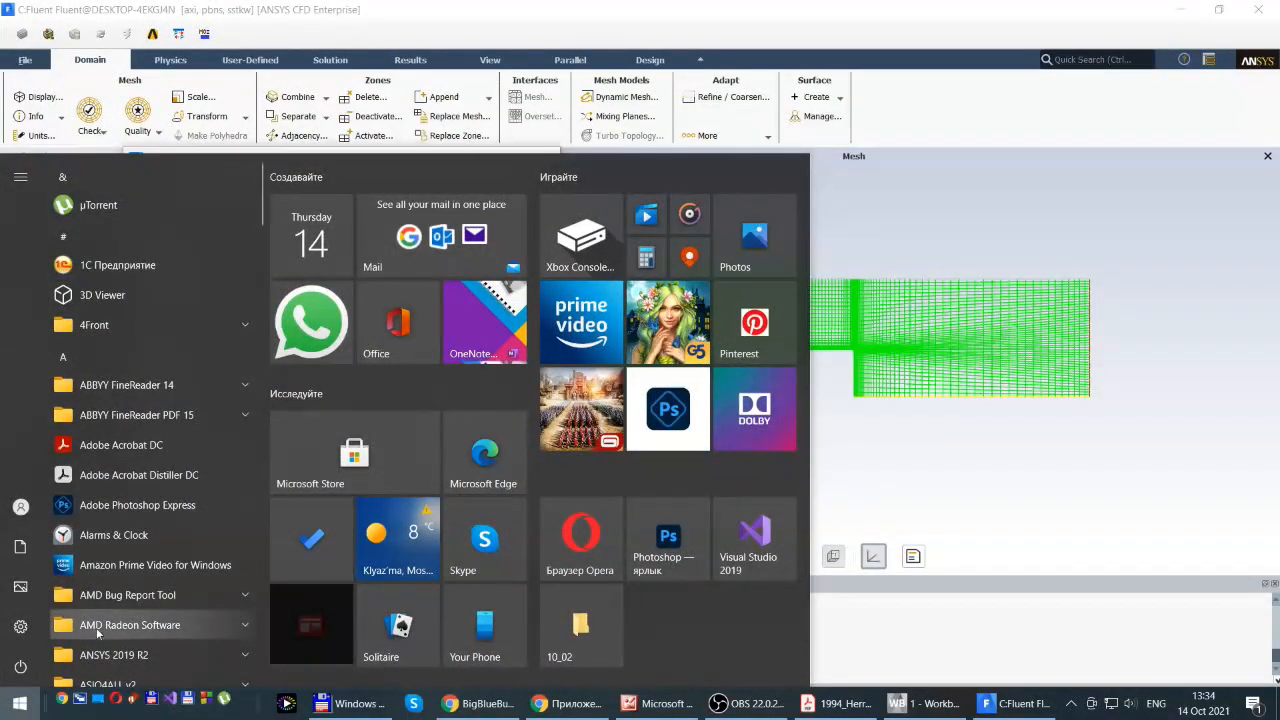
scroll(114, 658, "down", 5)
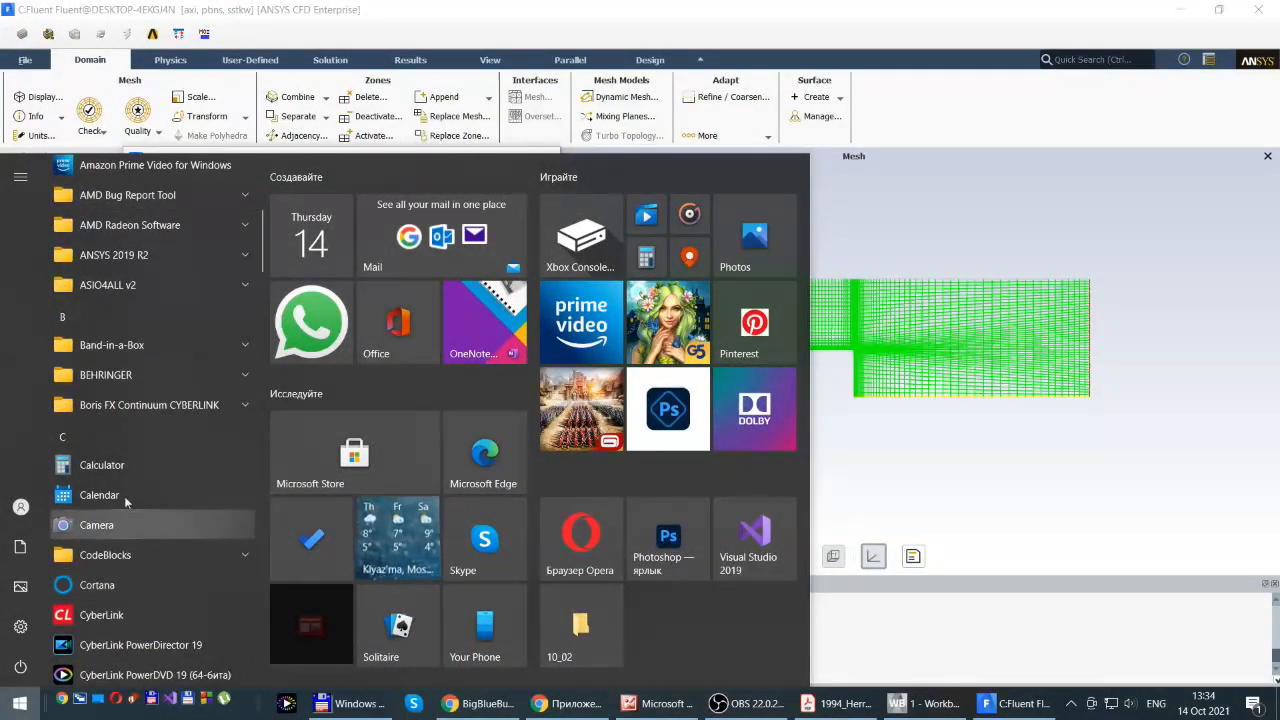
left_click(116, 468)
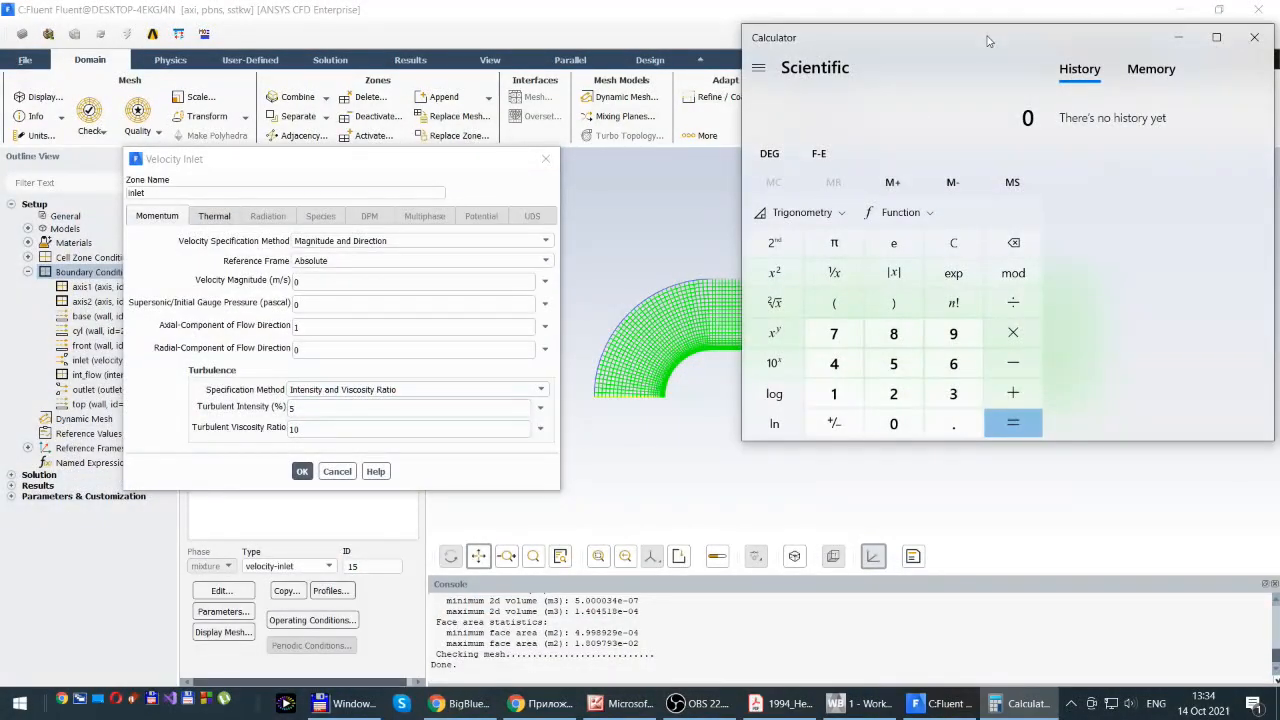
left_click_drag(811, 83, 855, 135)
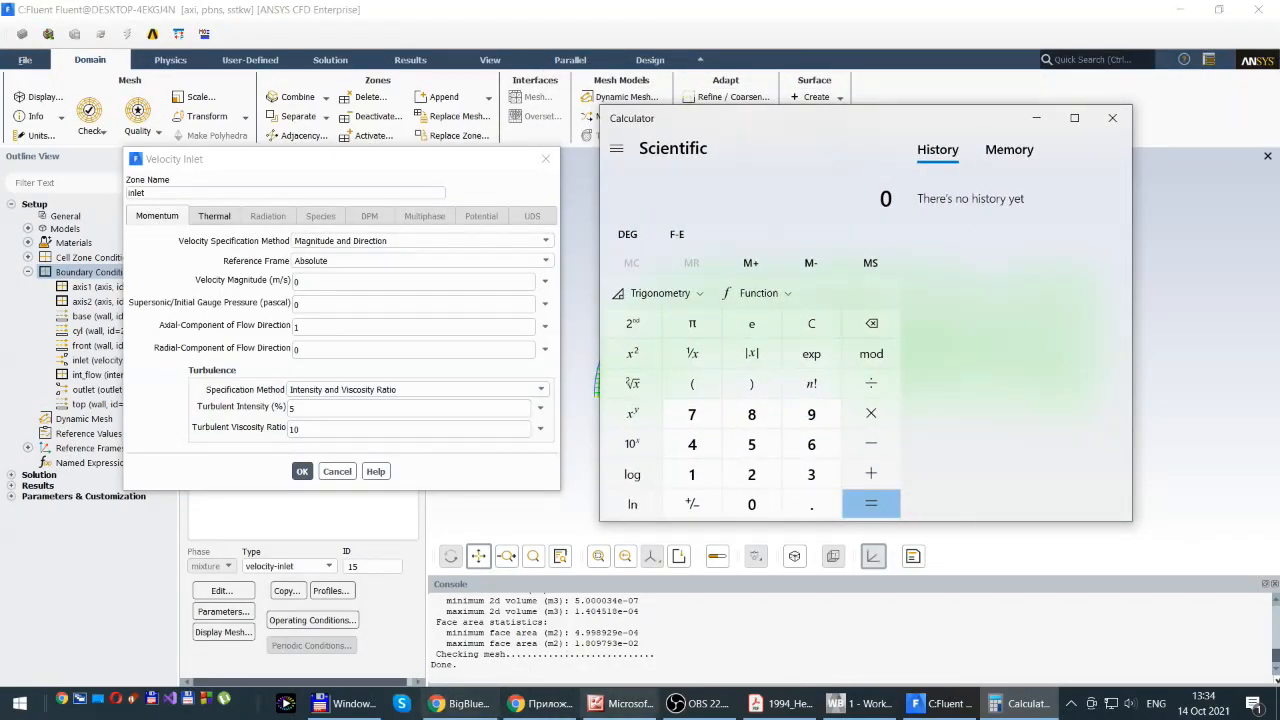
Look up the stagnation temperature and the nozzle exit Mach number in the paper in Acrobat, and switch to Calculator
left_click(780, 704)
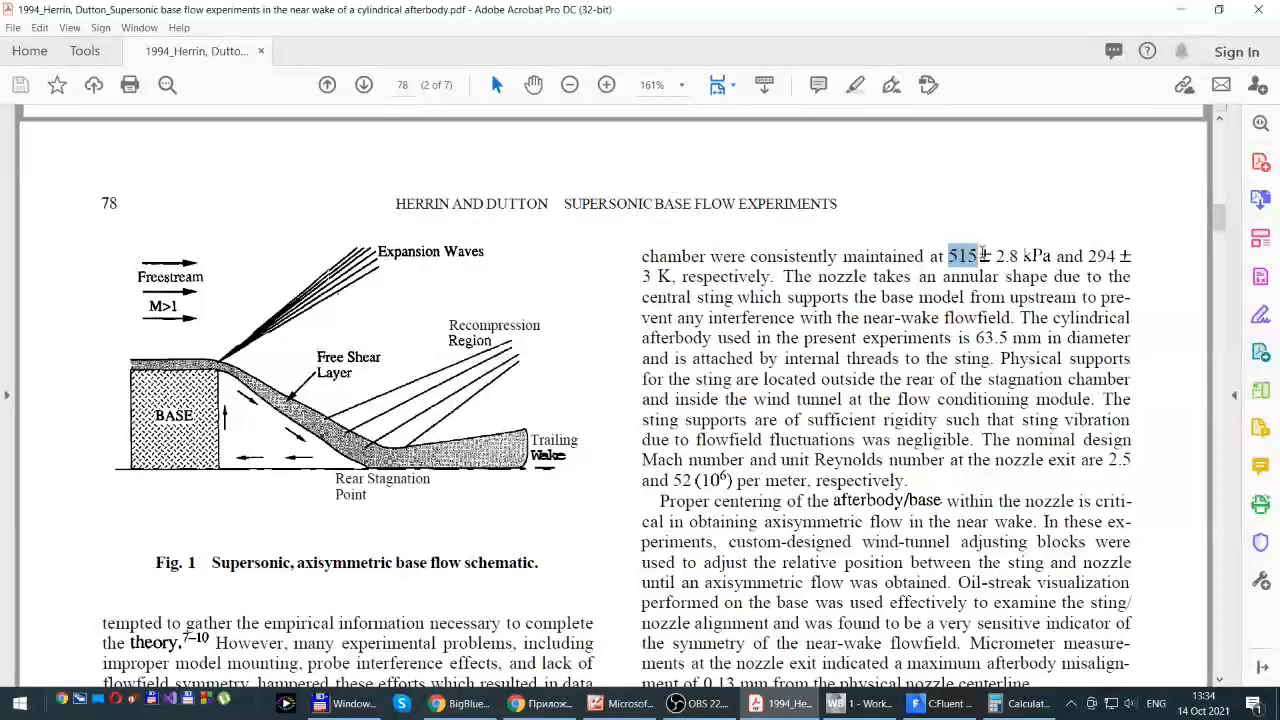
left_click_drag(1086, 256, 1116, 257)
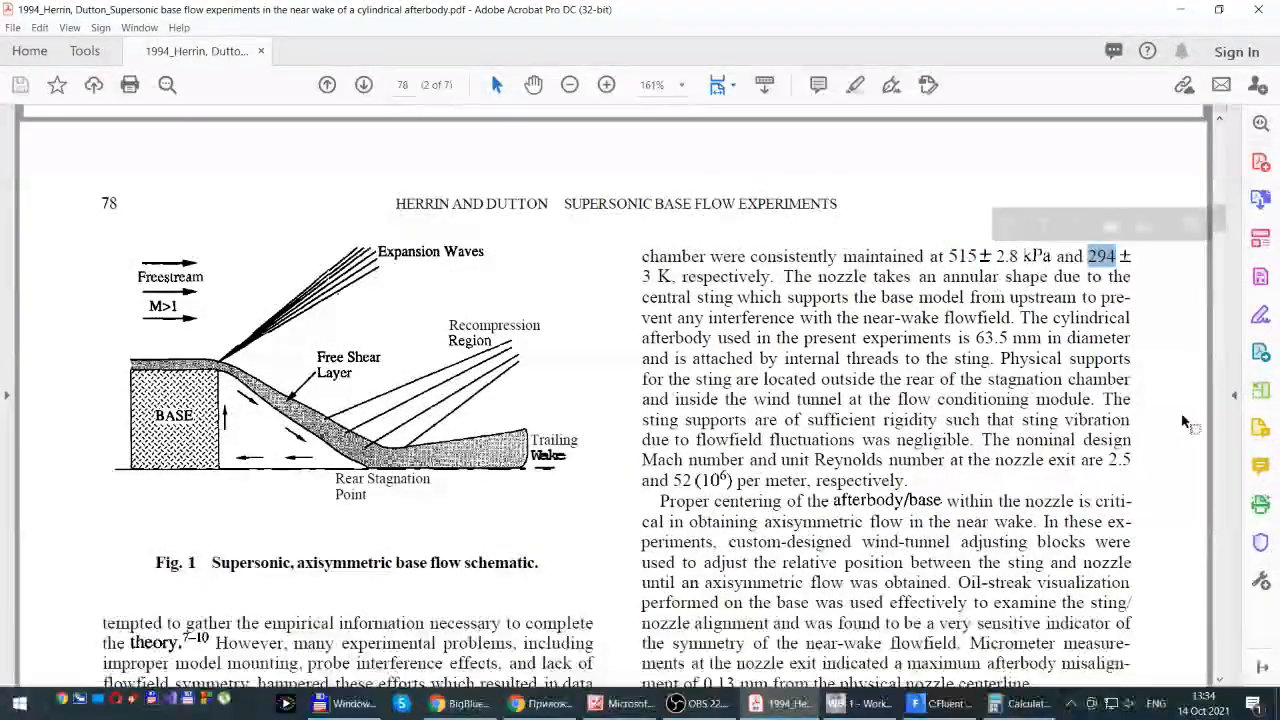
left_click_drag(1108, 460, 1130, 458)
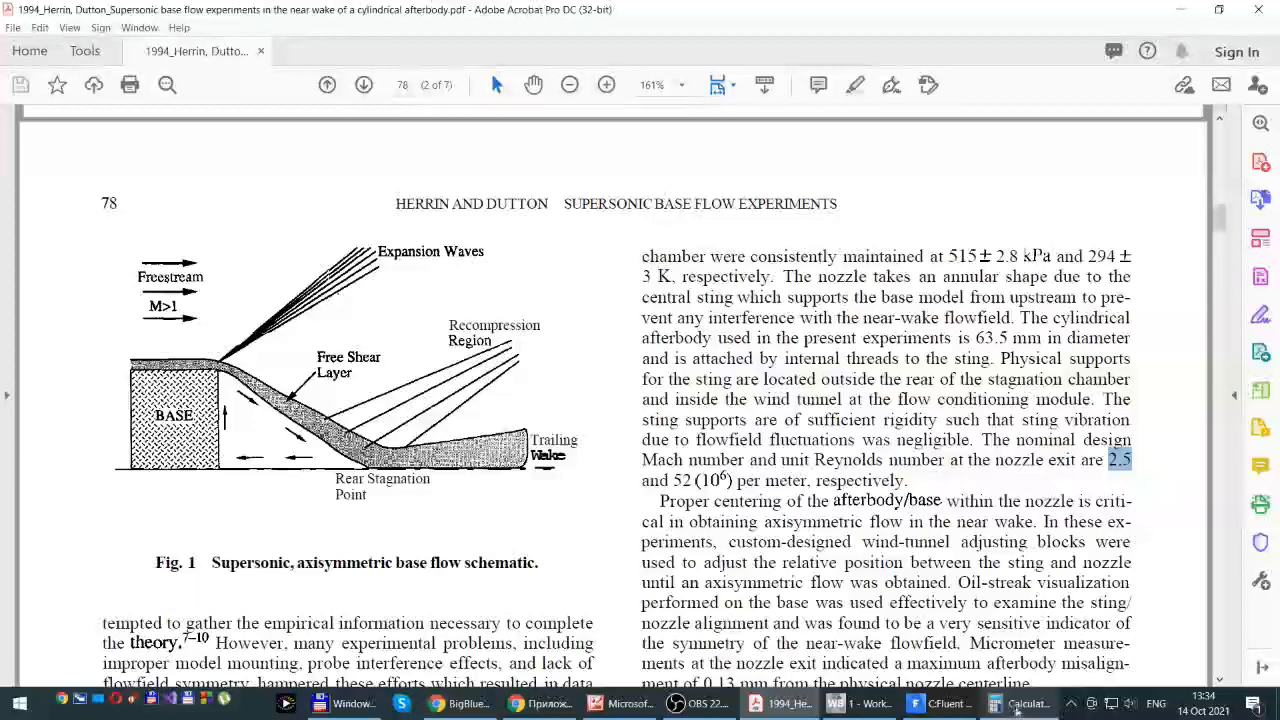
mouse_move(1017, 709)
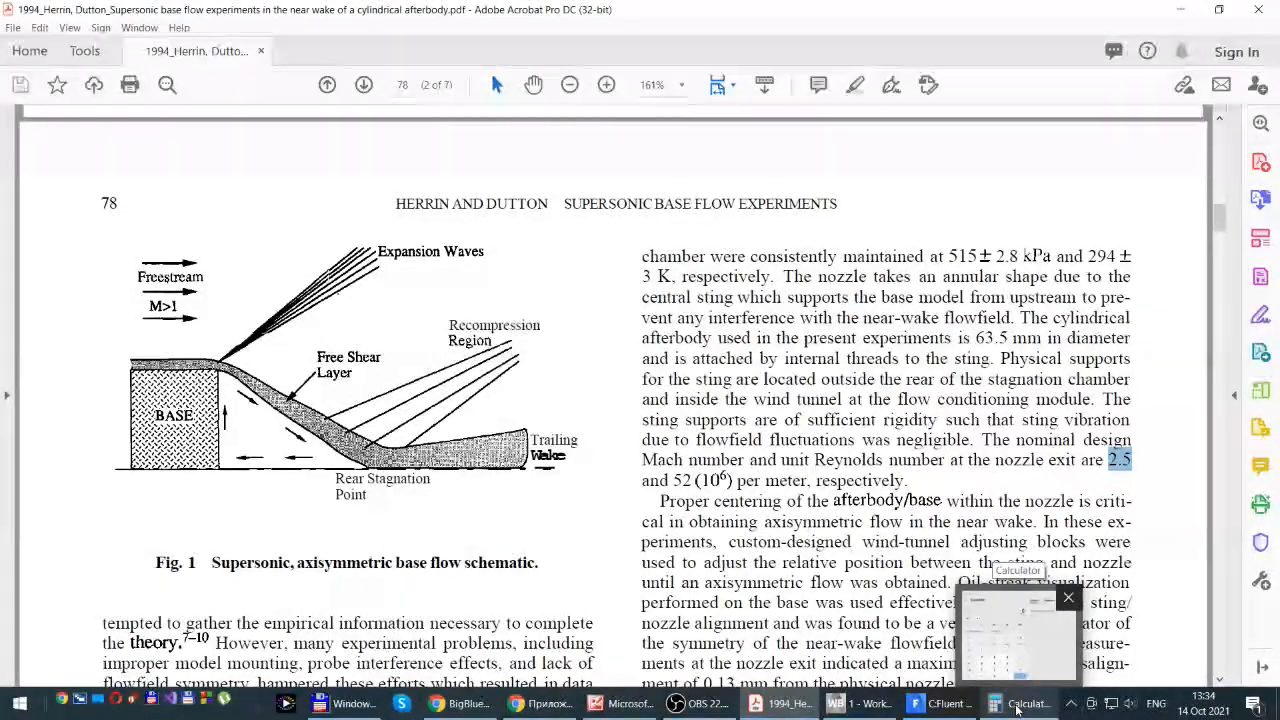
left_click(1017, 709)
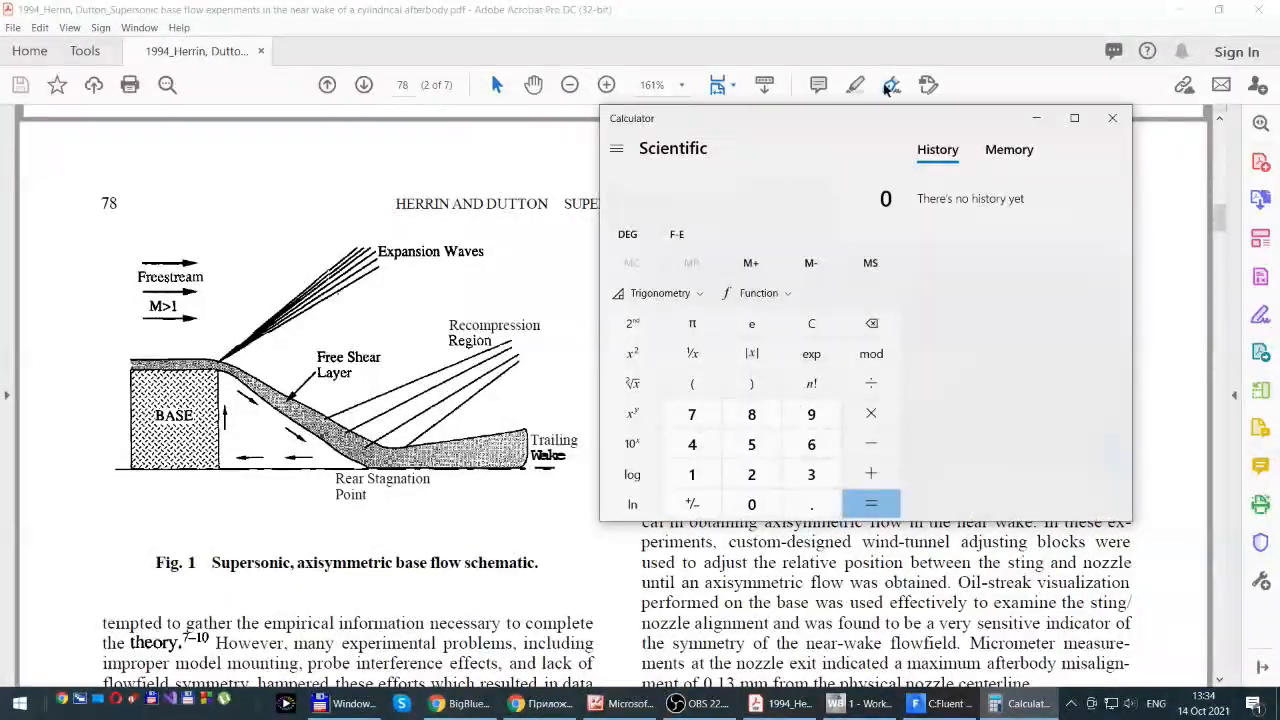
Calculate the speed of sound in Calculator as the square root of 294 multiplied by 20.03
left_click_drag(878, 119, 631, 120)
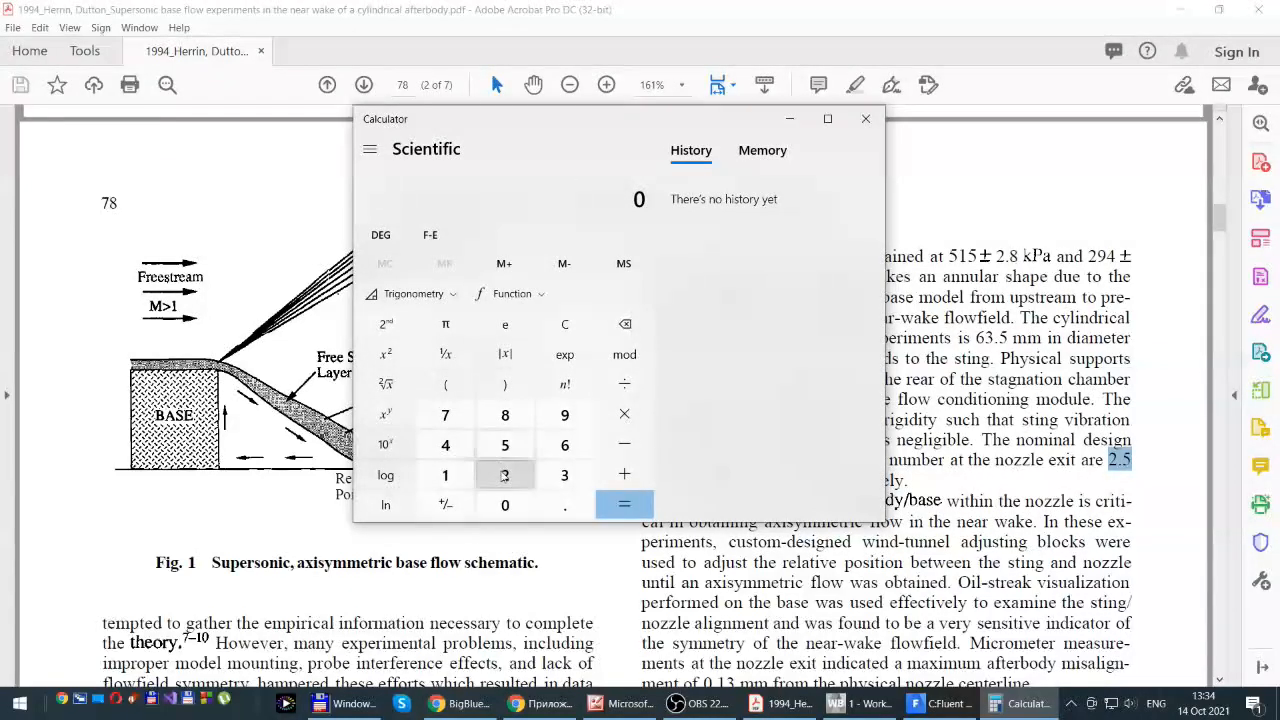
left_click(503, 475)
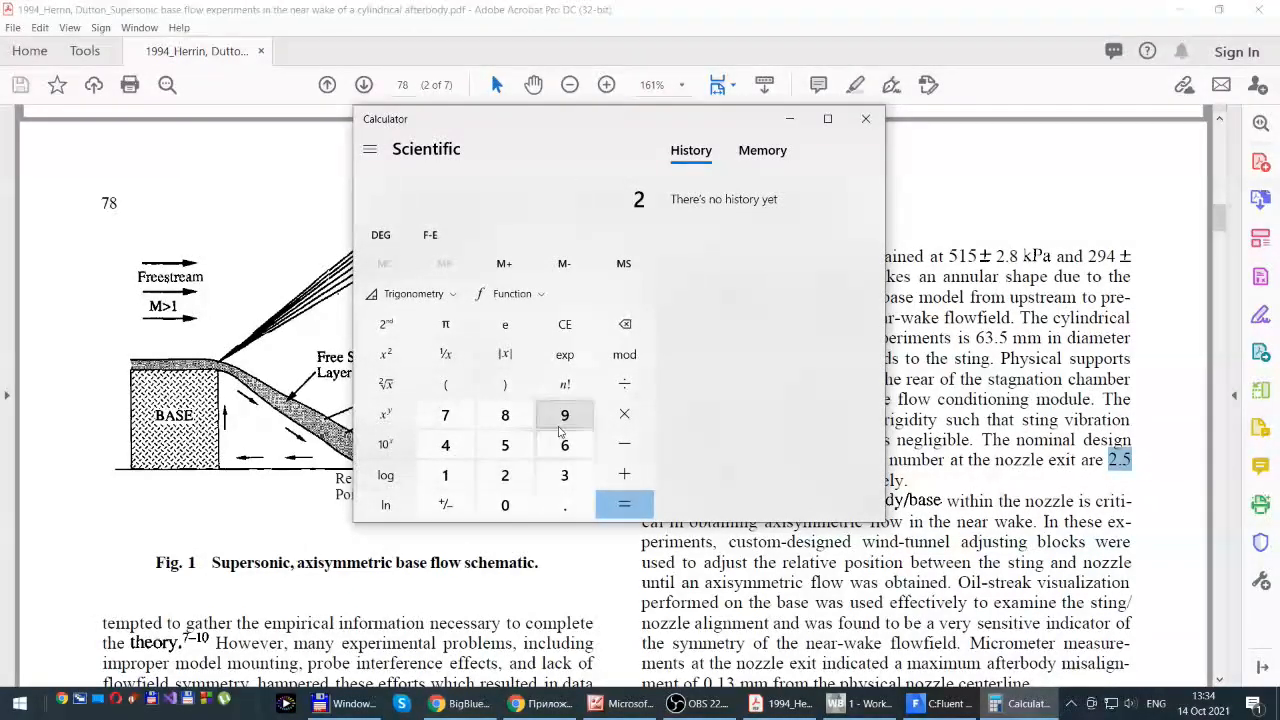
left_click(565, 416)
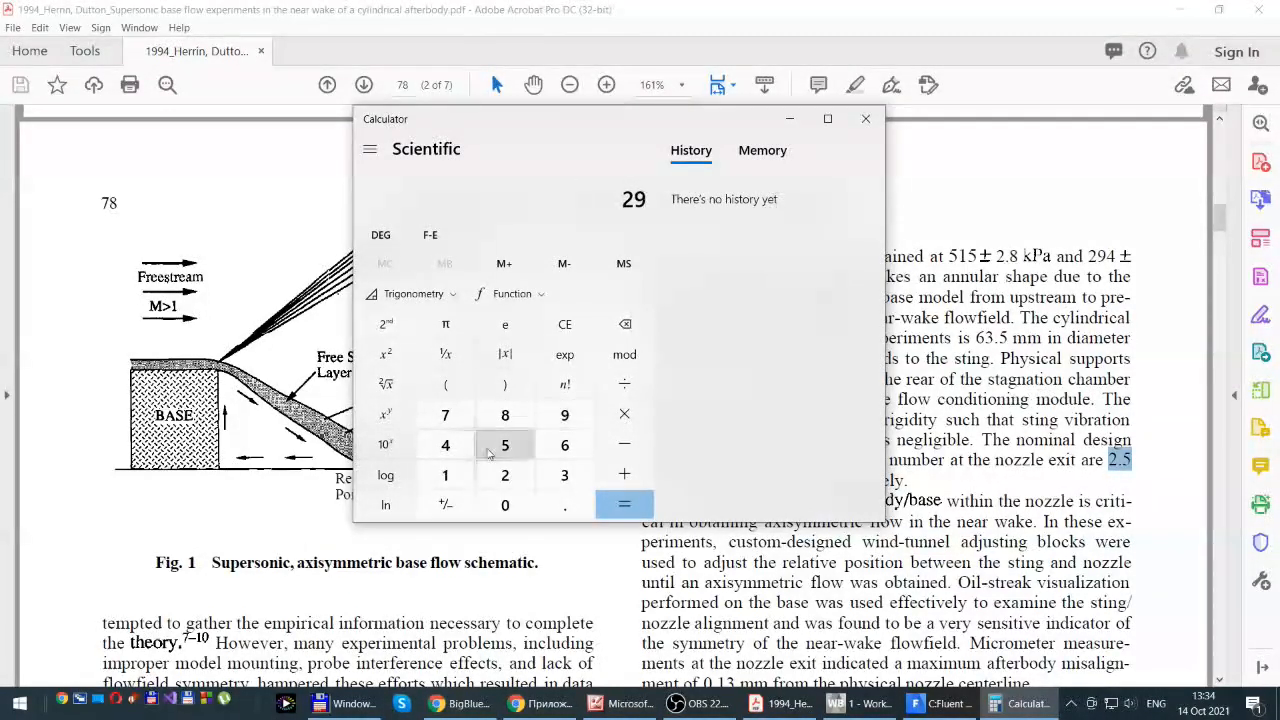
left_click(445, 445)
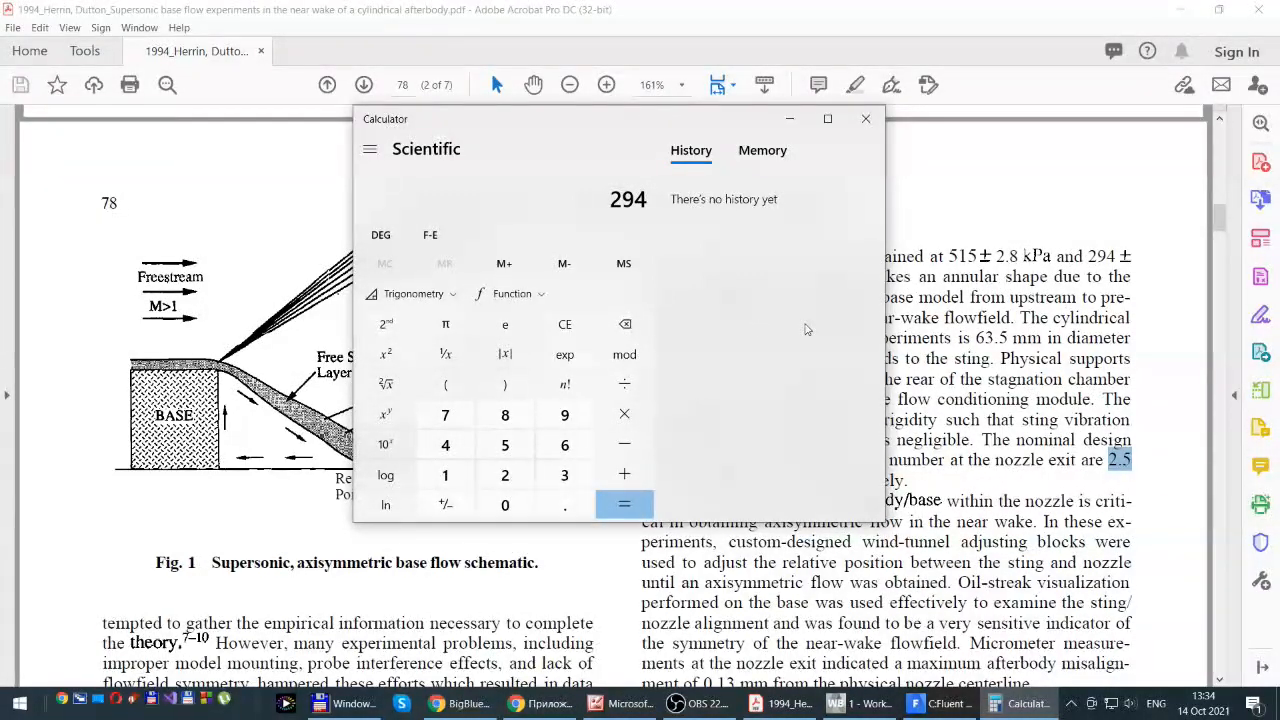
left_click(386, 388)
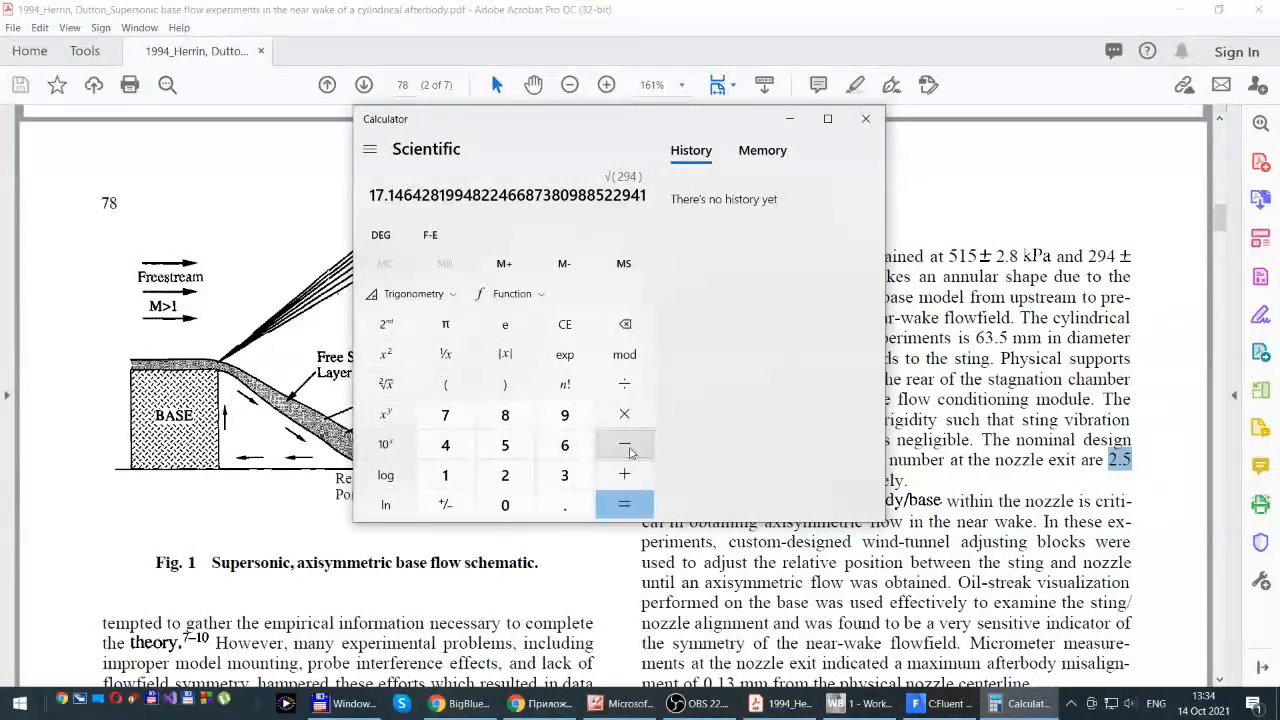
left_click(623, 418)
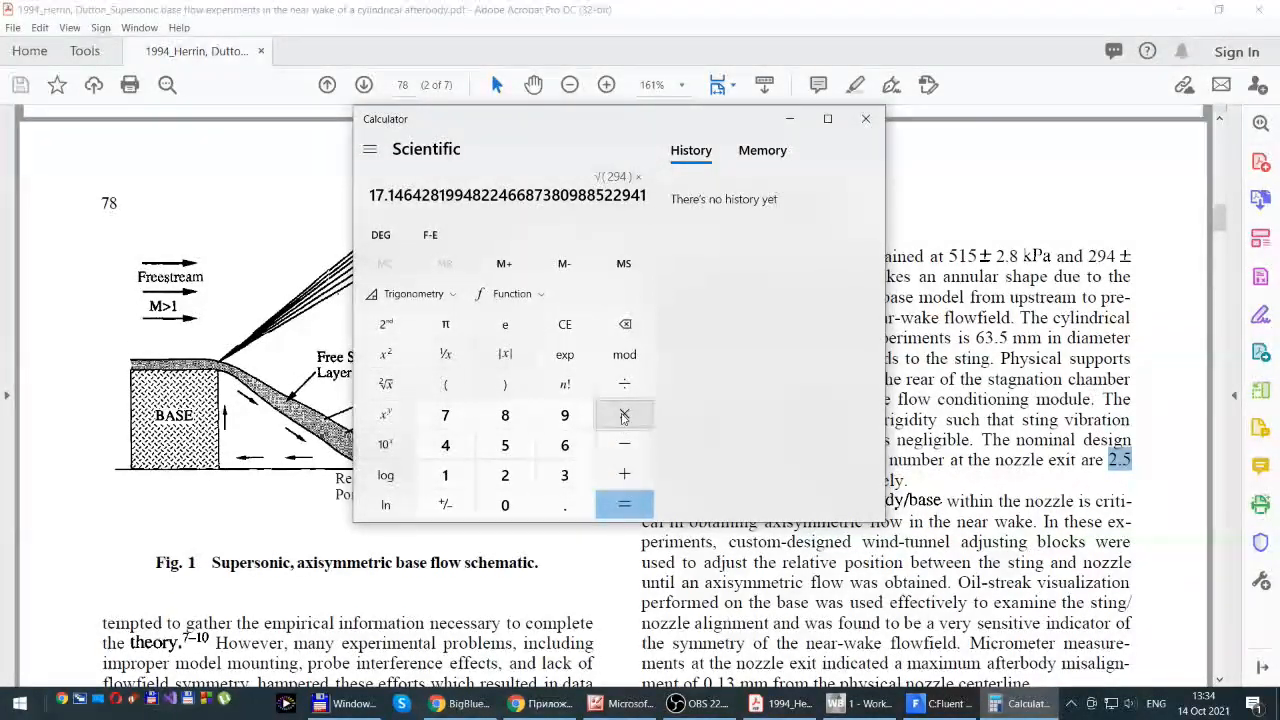
left_click(505, 478)
left_click(505, 507)
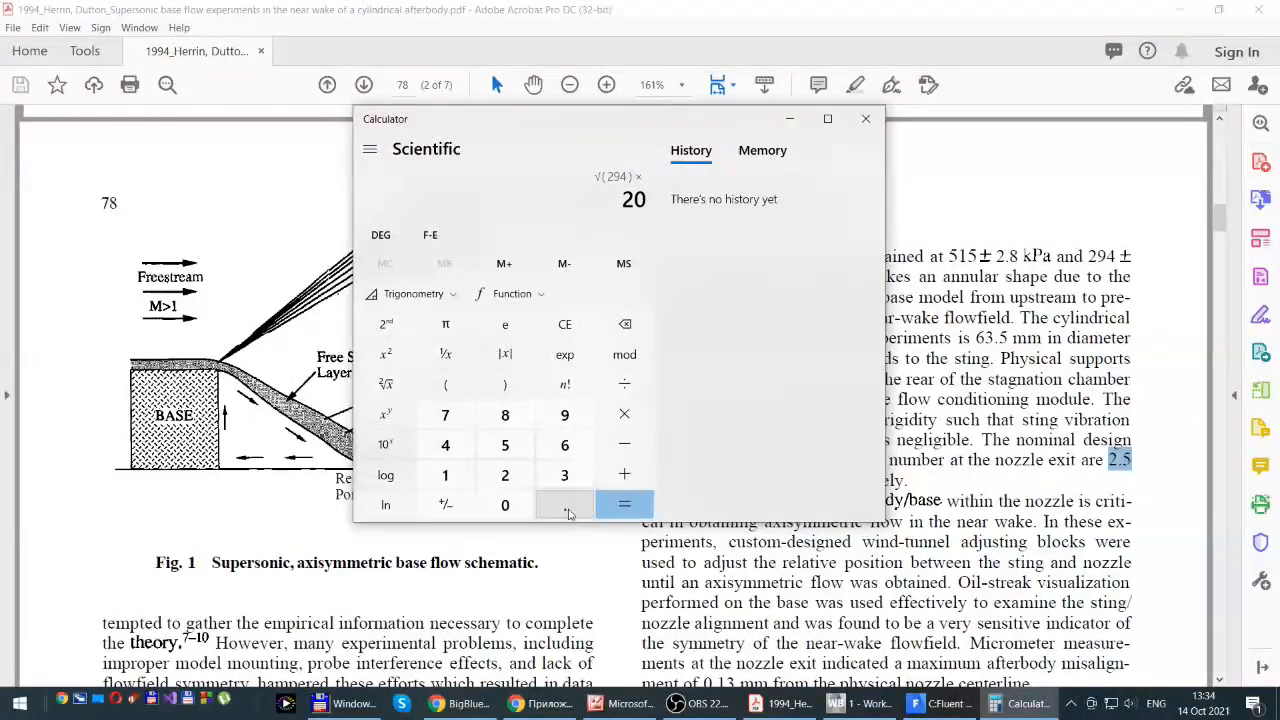
left_click(562, 512)
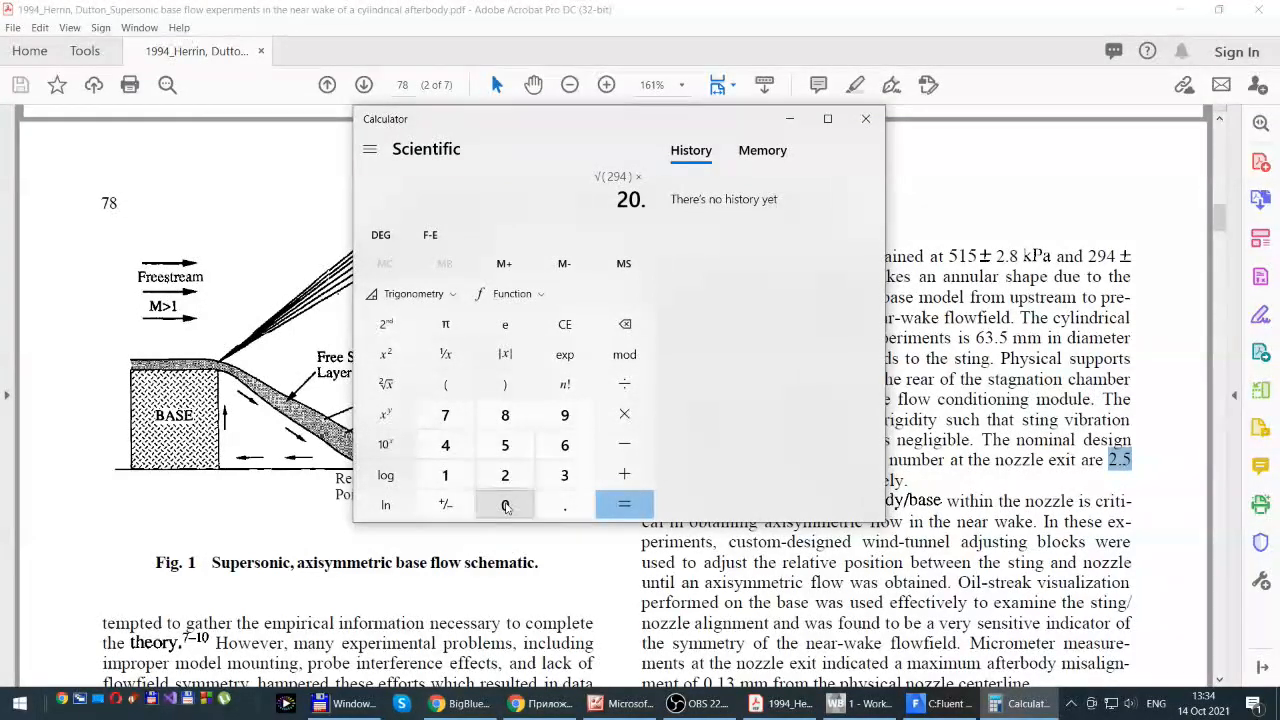
left_click(505, 507)
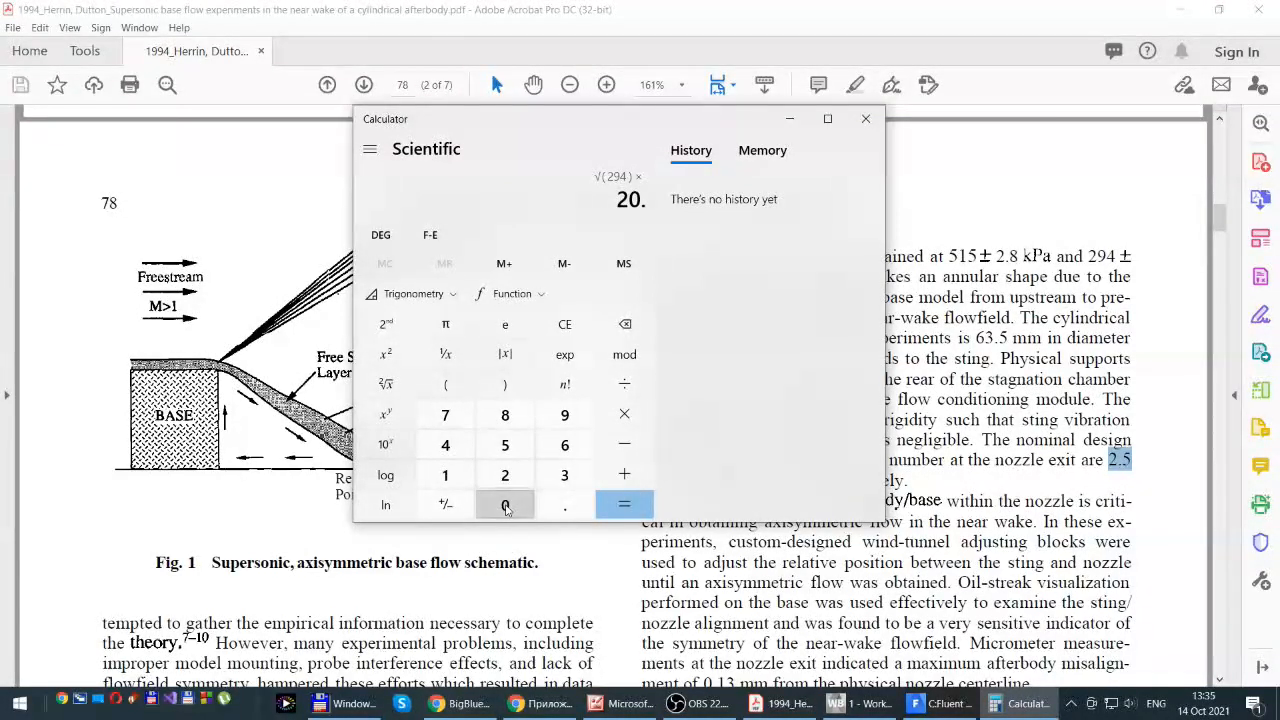
left_click(565, 477)
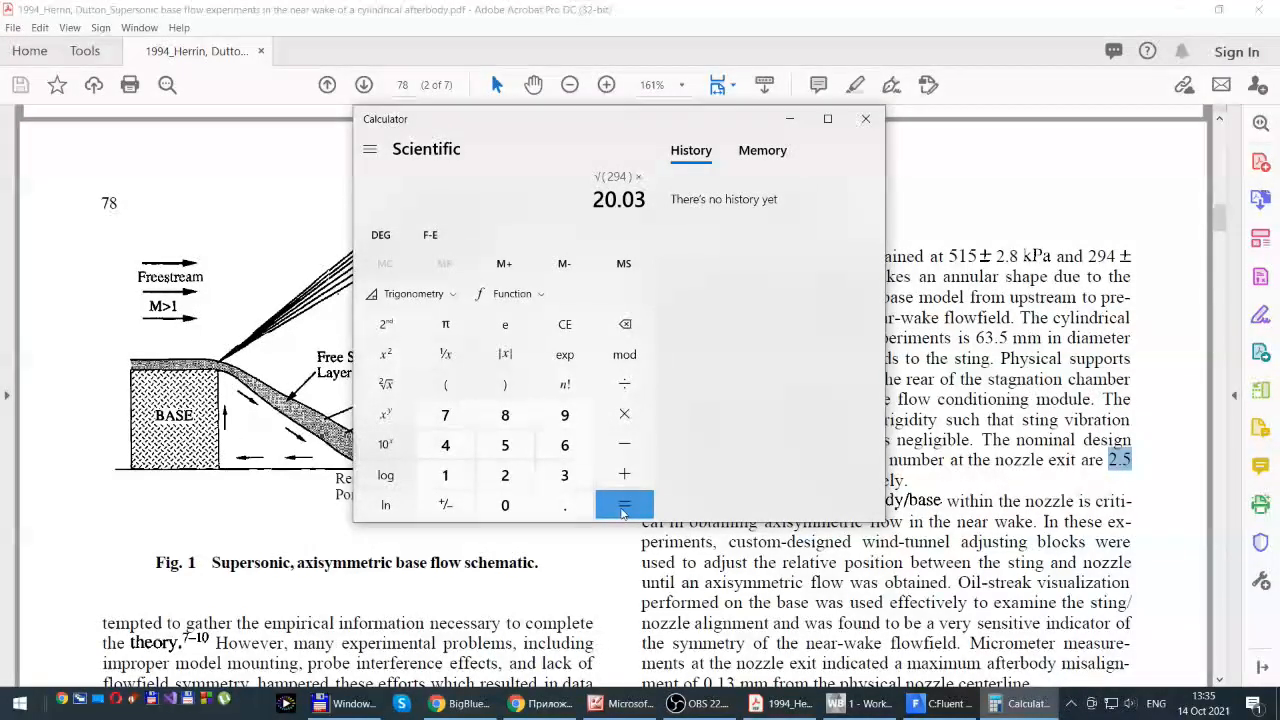
left_click(624, 507)
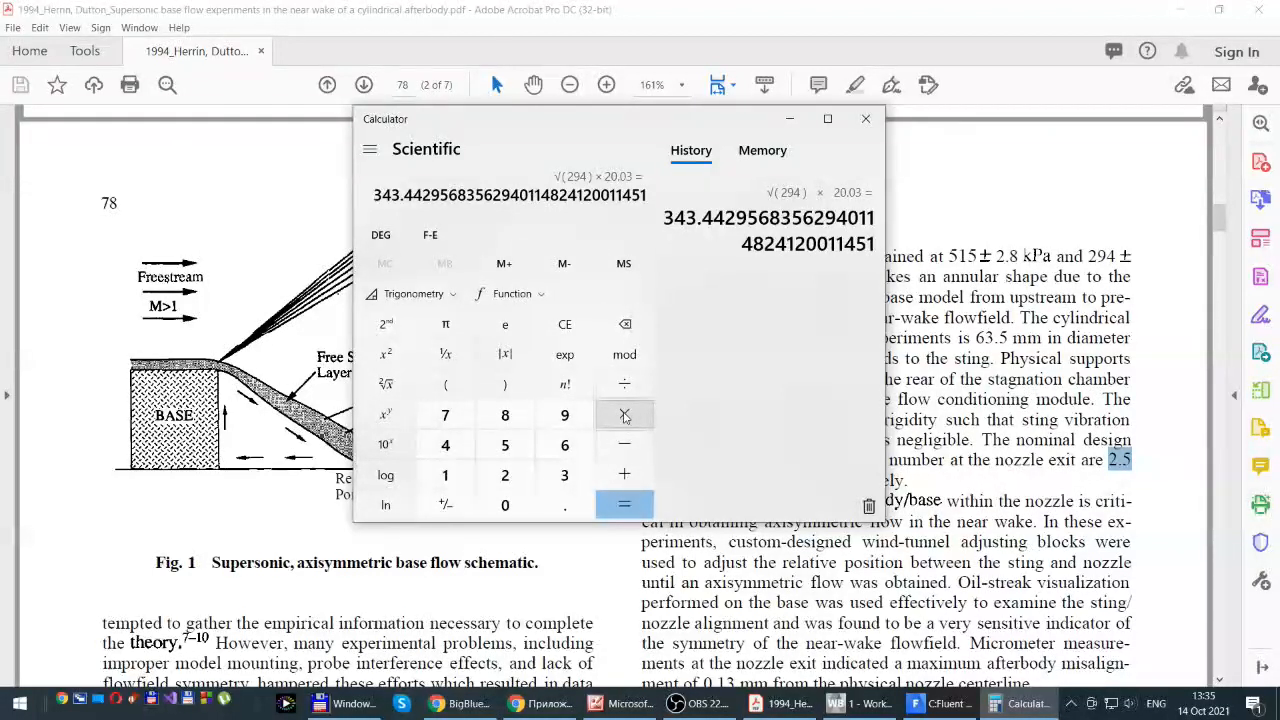
Multiply the calculated speed of sound by the Mach number 2.5 and copy the product to three decimals
left_click(625, 418)
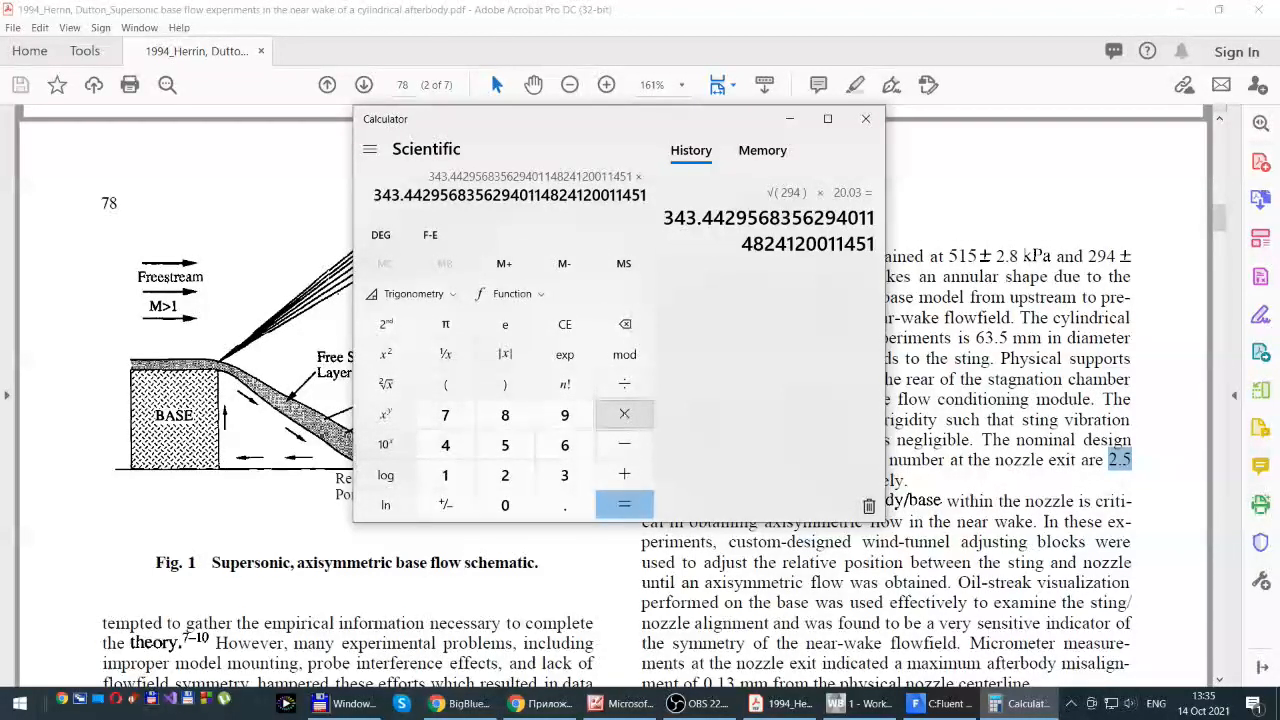
left_click(505, 475)
left_click(559, 505)
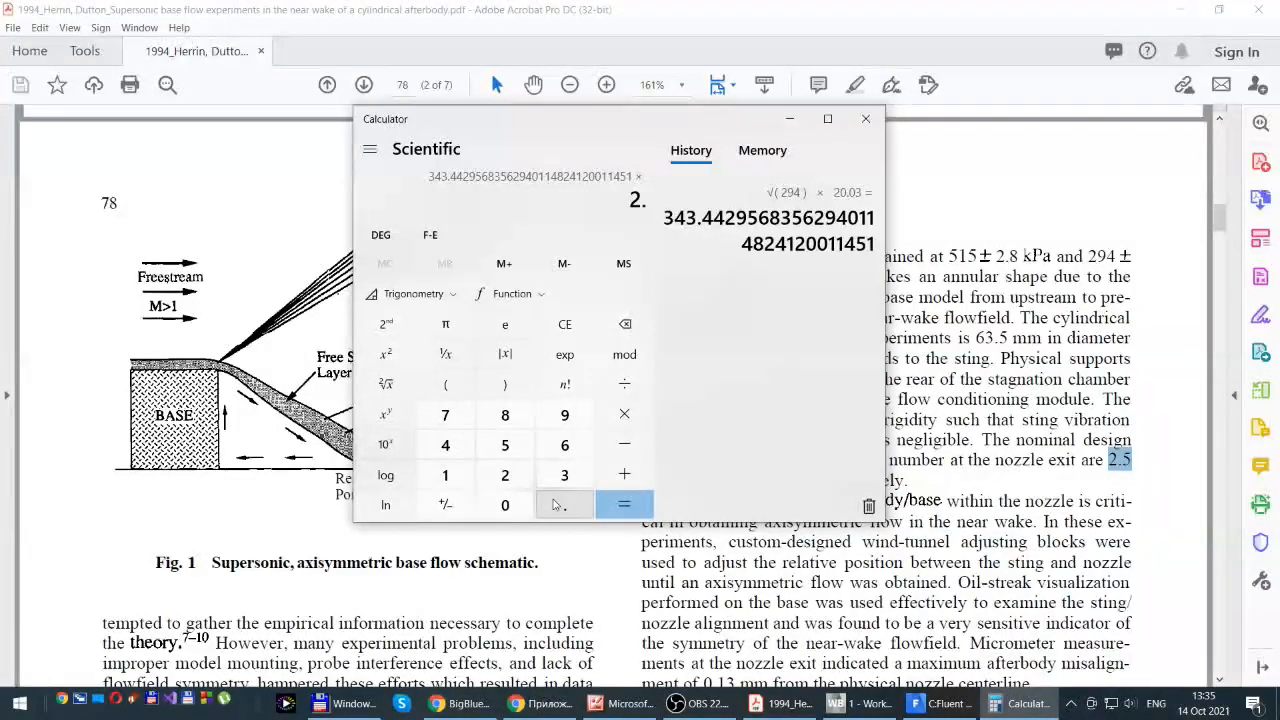
left_click(505, 445)
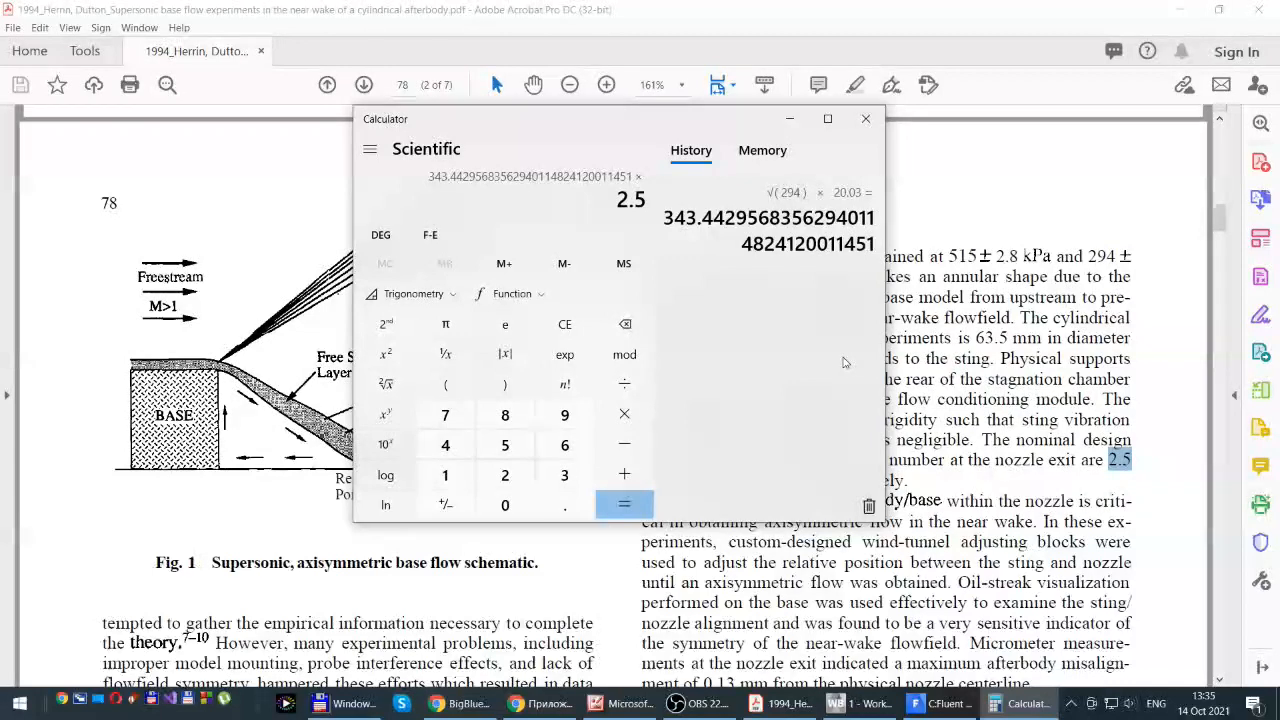
left_click(624, 505)
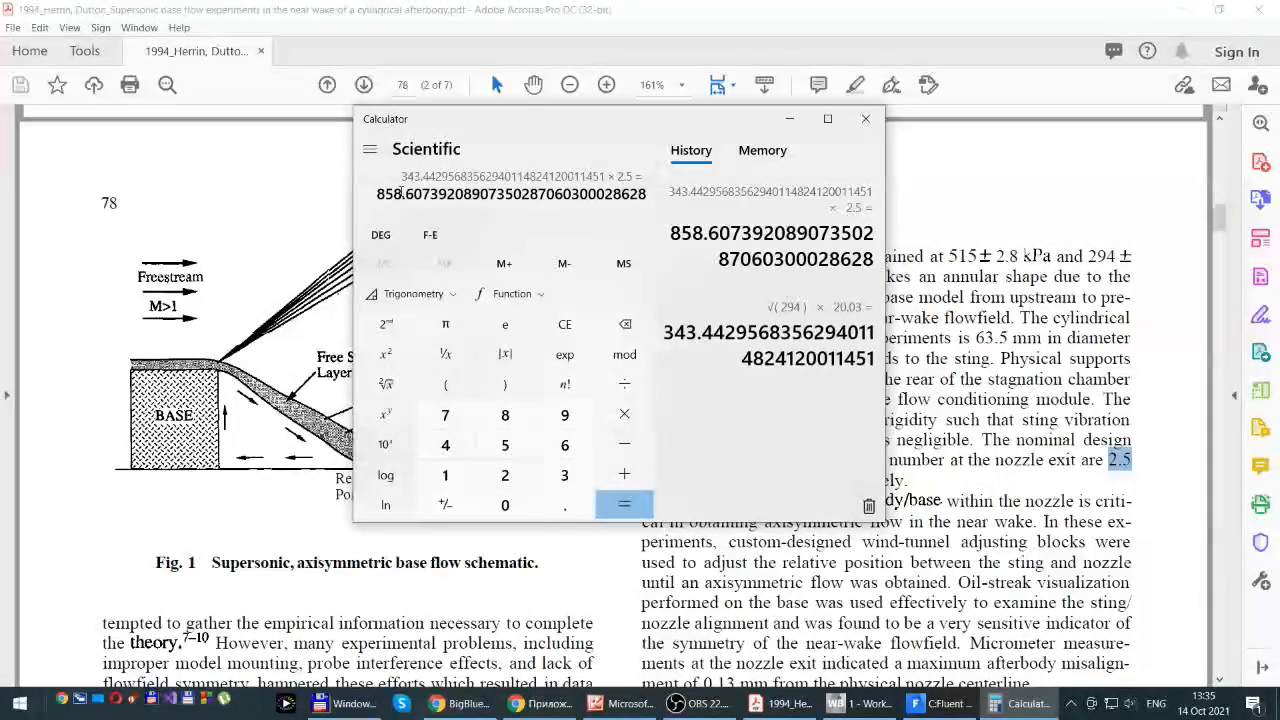
left_click_drag(427, 196, 373, 215)
key("ctrl+c")
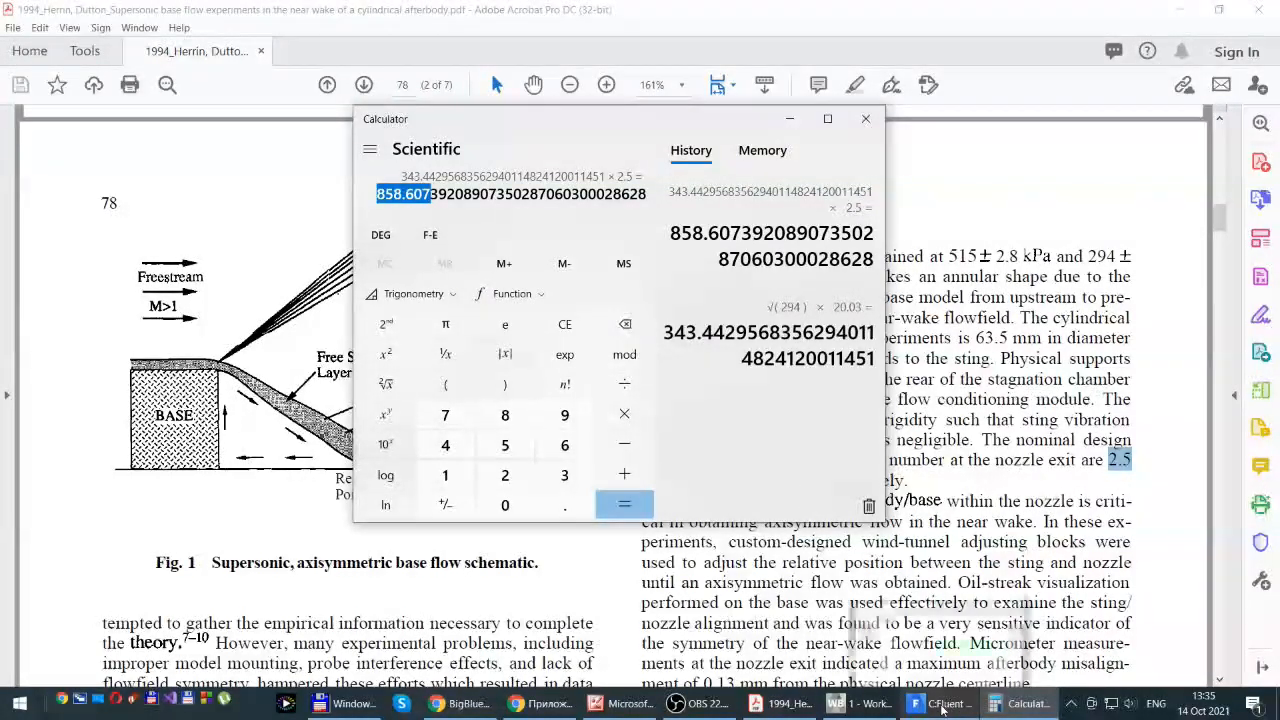
Switch to Fluent and set the inlet's velocity magnitude to 858.607 m/s using the copied value
left_click(942, 708)
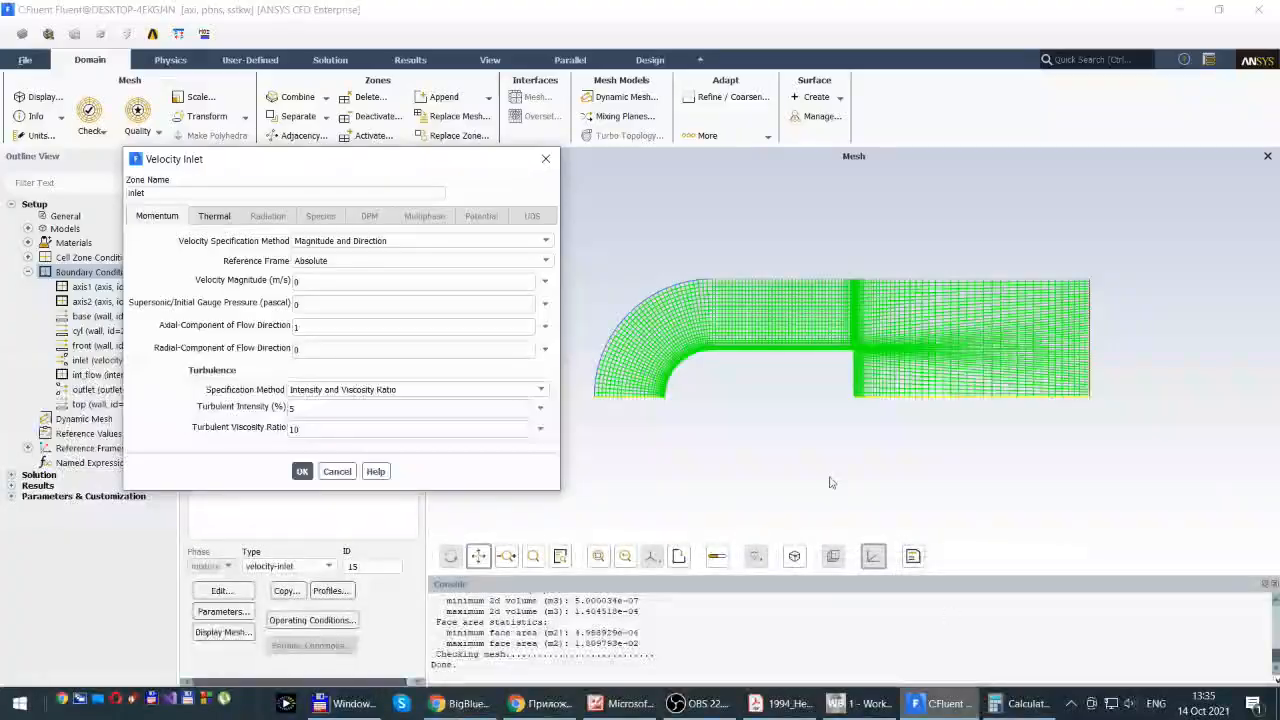
double_click(296, 282)
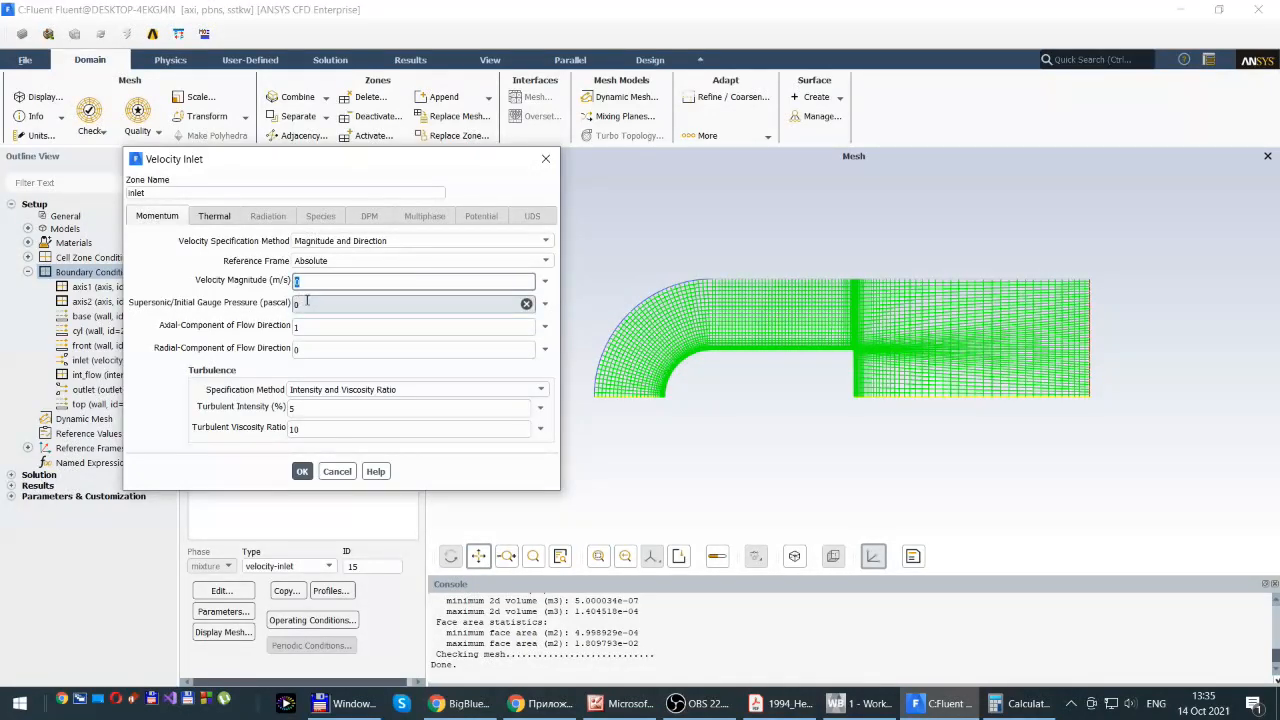
key("ctrl+v")
key("Tab")
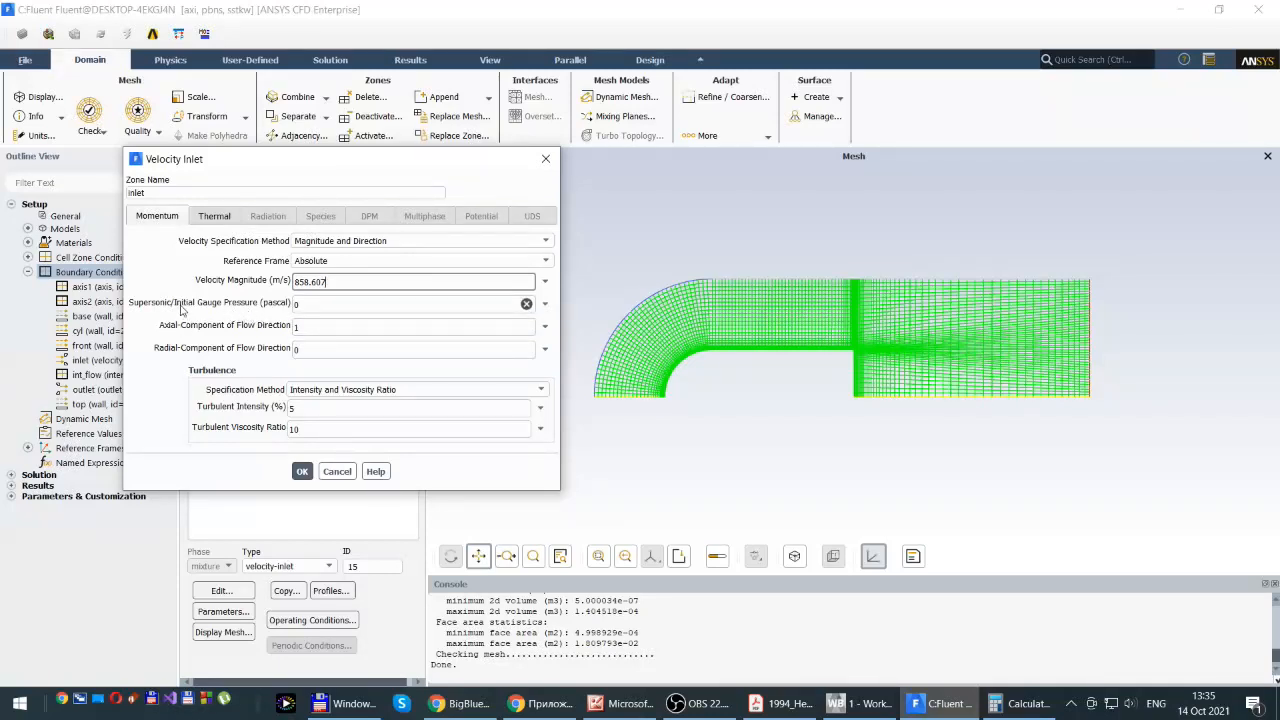
key("Tab")
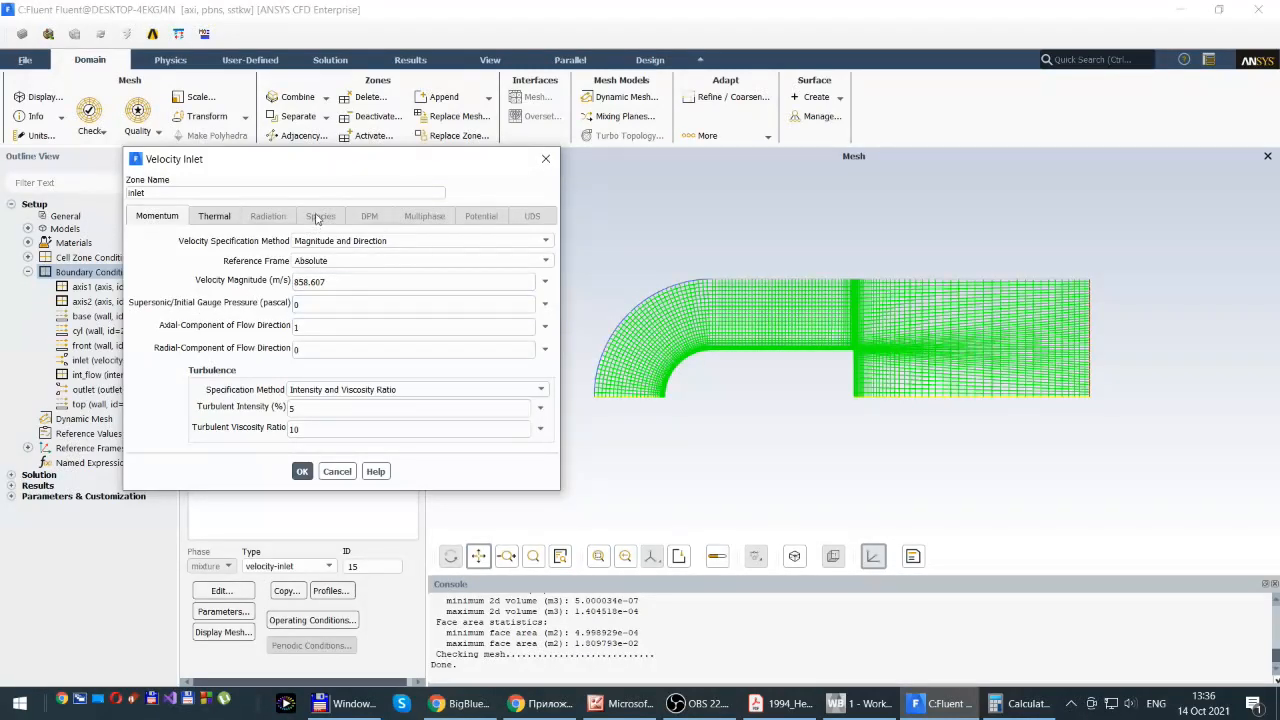
left_click_drag(320, 168, 415, 164)
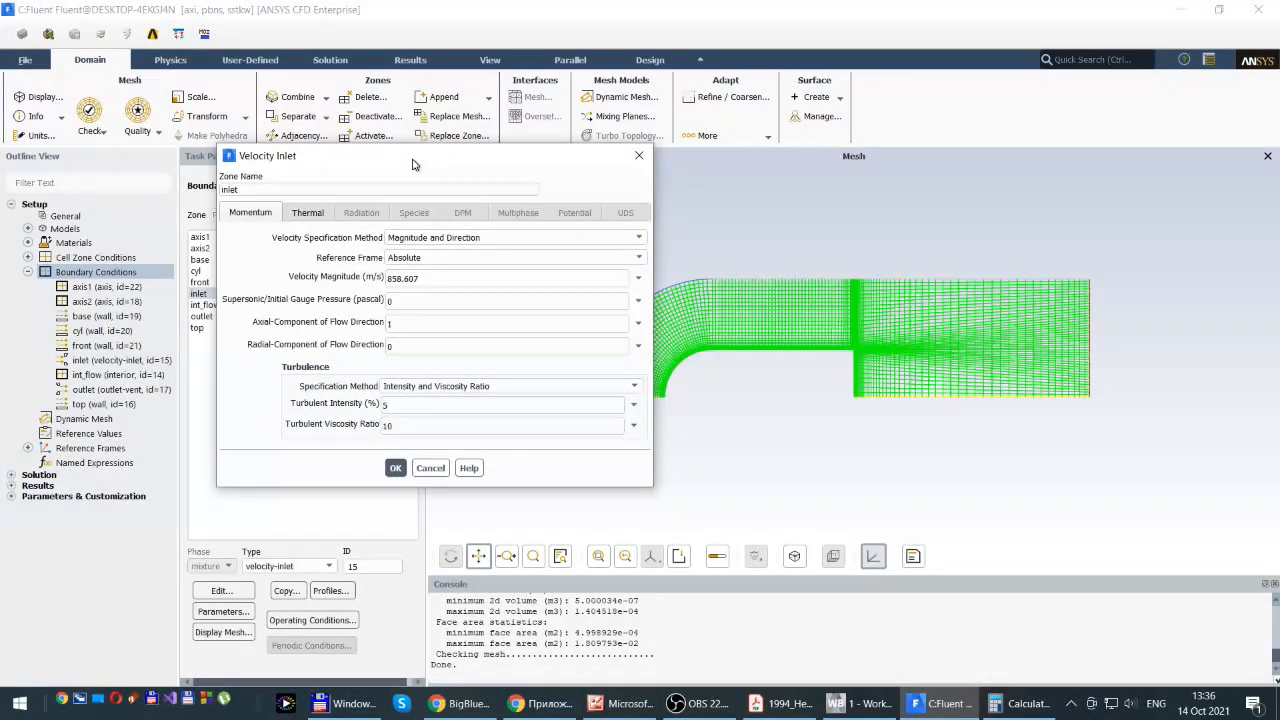
left_click_drag(415, 164, 355, 165)
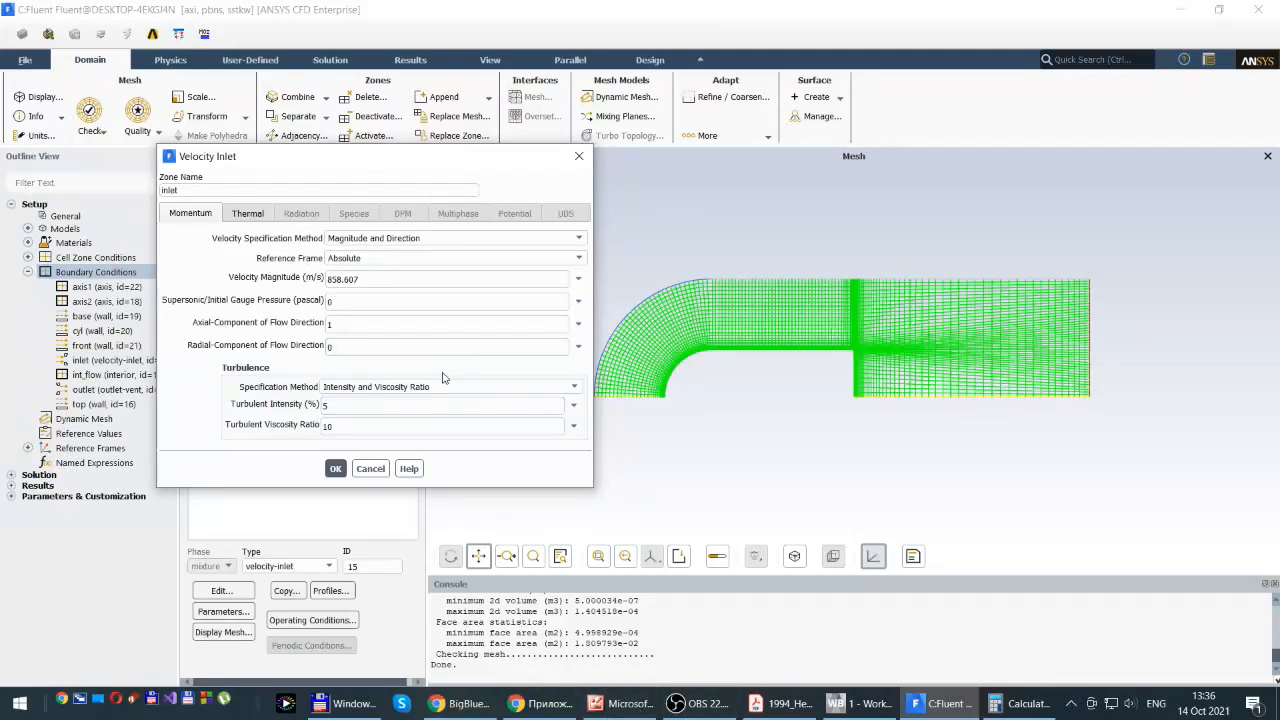
left_click(331, 427)
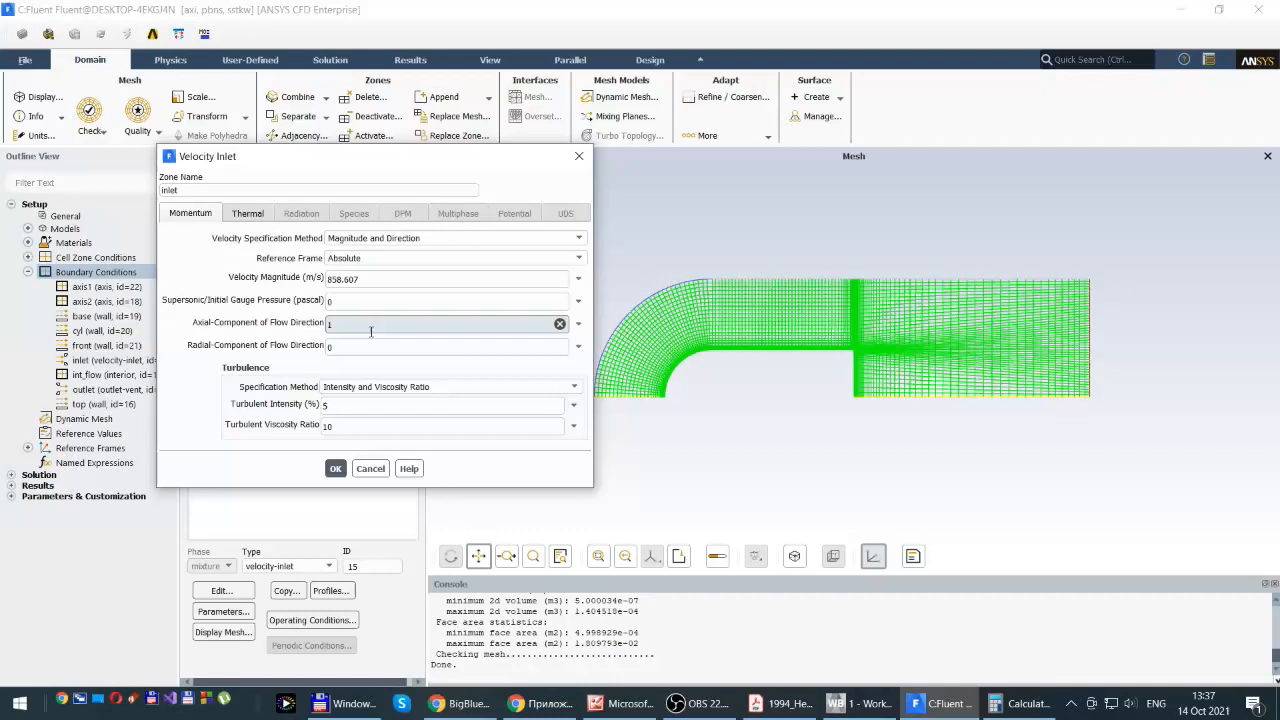
Set the inlet's thermal condition to a temperature of 294 K and apply the velocity inlet settings
left_click(248, 214)
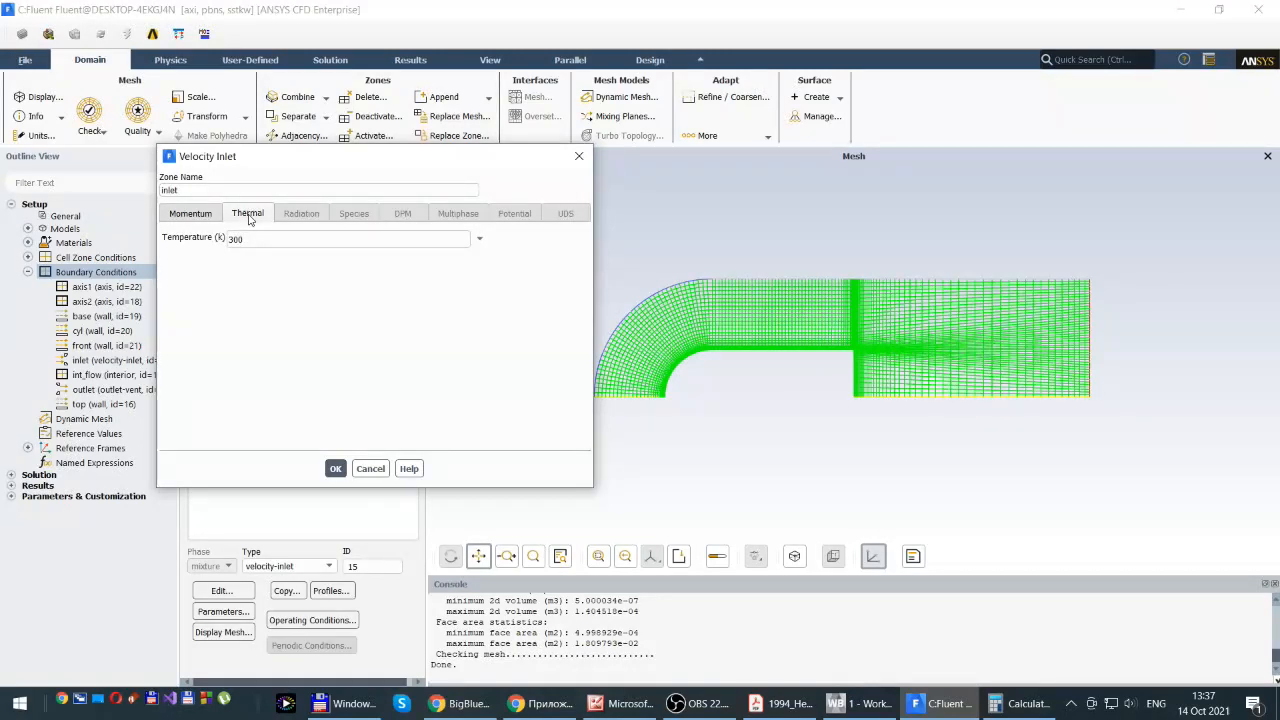
left_click(237, 240)
left_click_drag(250, 238, 220, 243)
type("29")
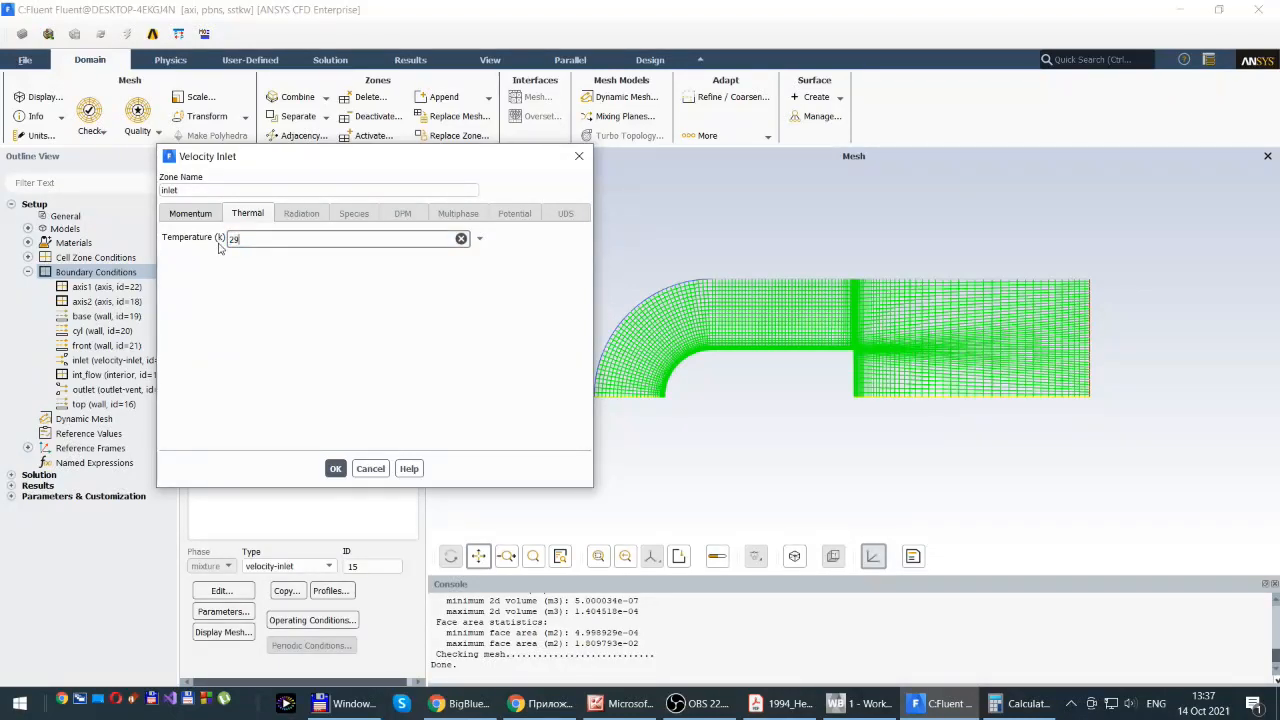
type("4")
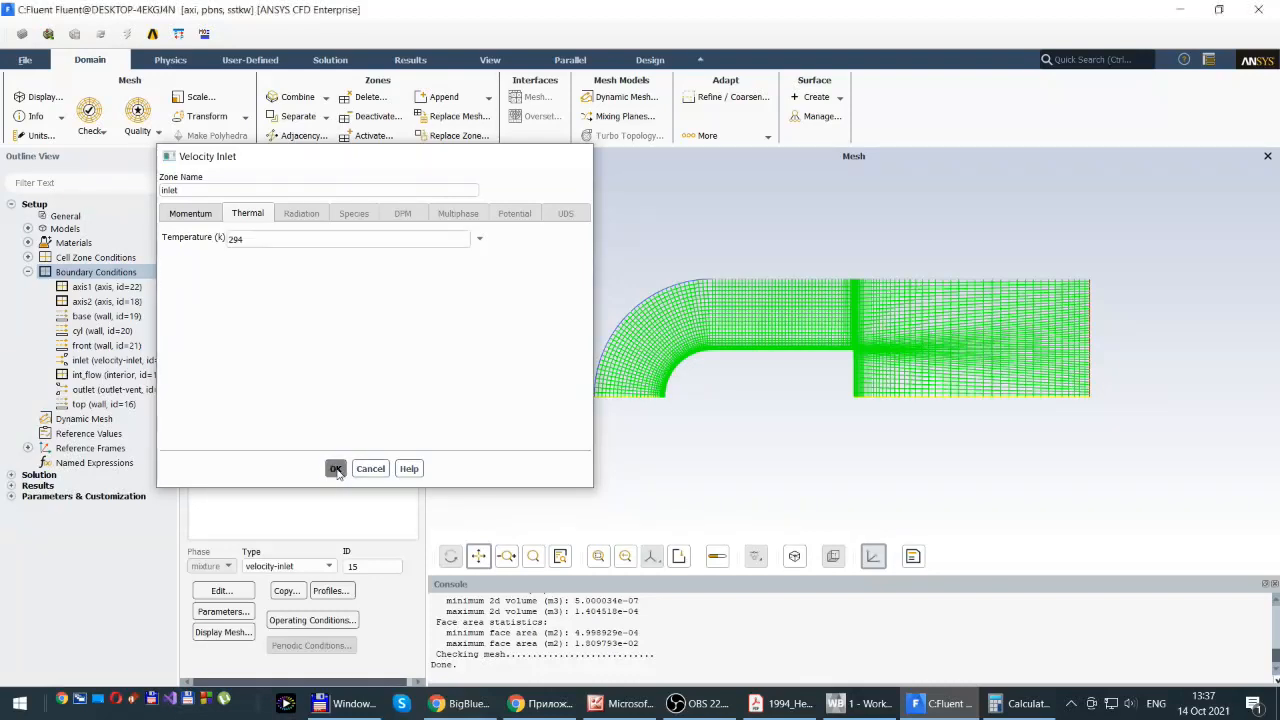
left_click(337, 472)
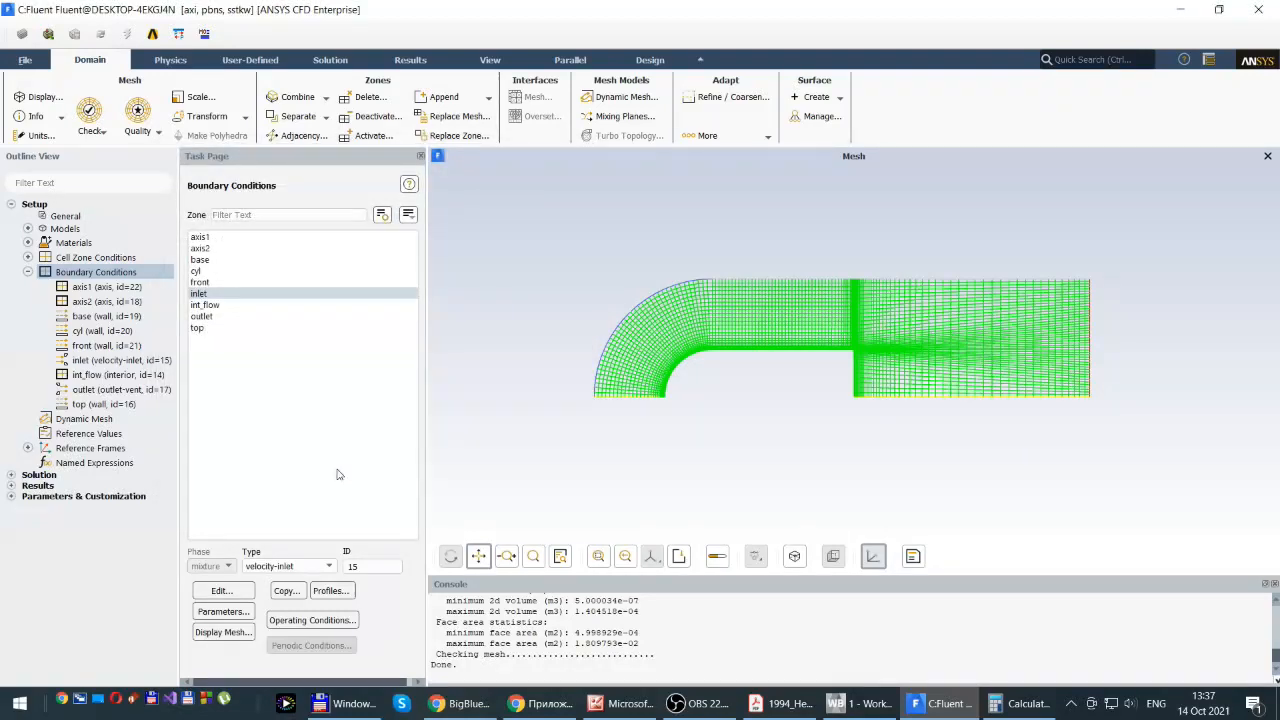
Check the int_flow zone's type, then set the outlet vent's backflow total temperature to 294 K and apply it
left_click(210, 305)
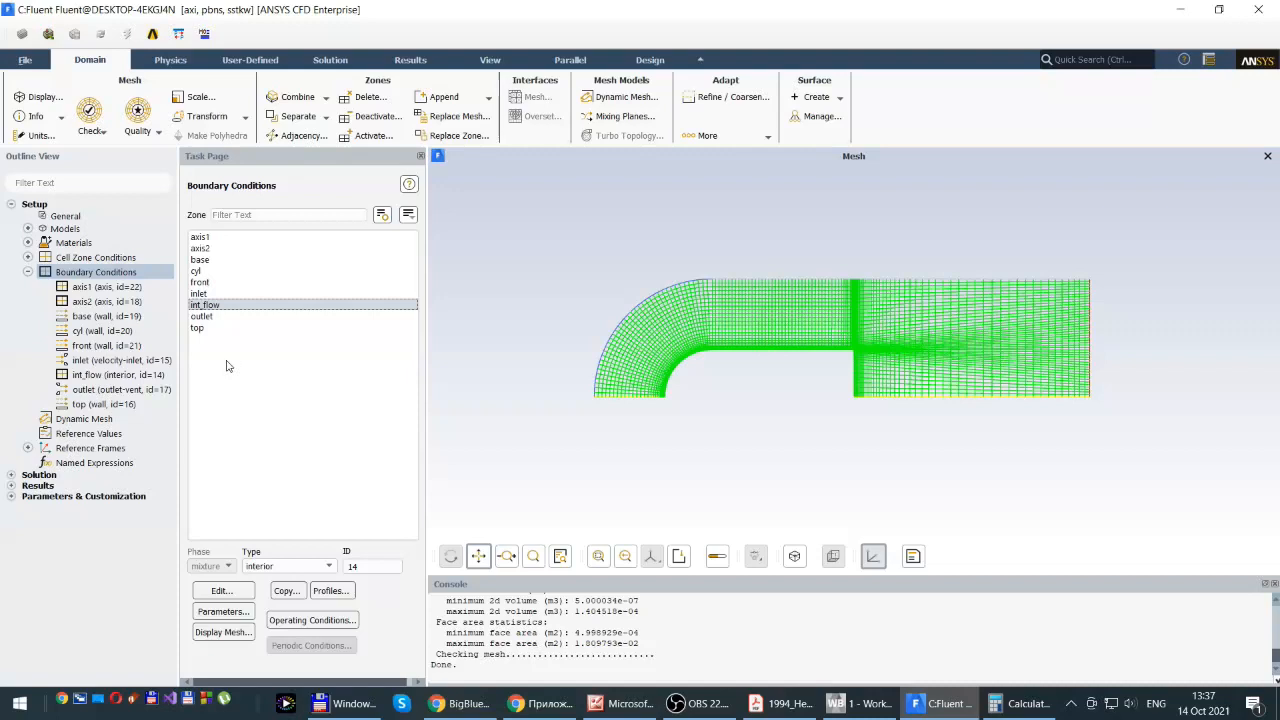
left_click(203, 317)
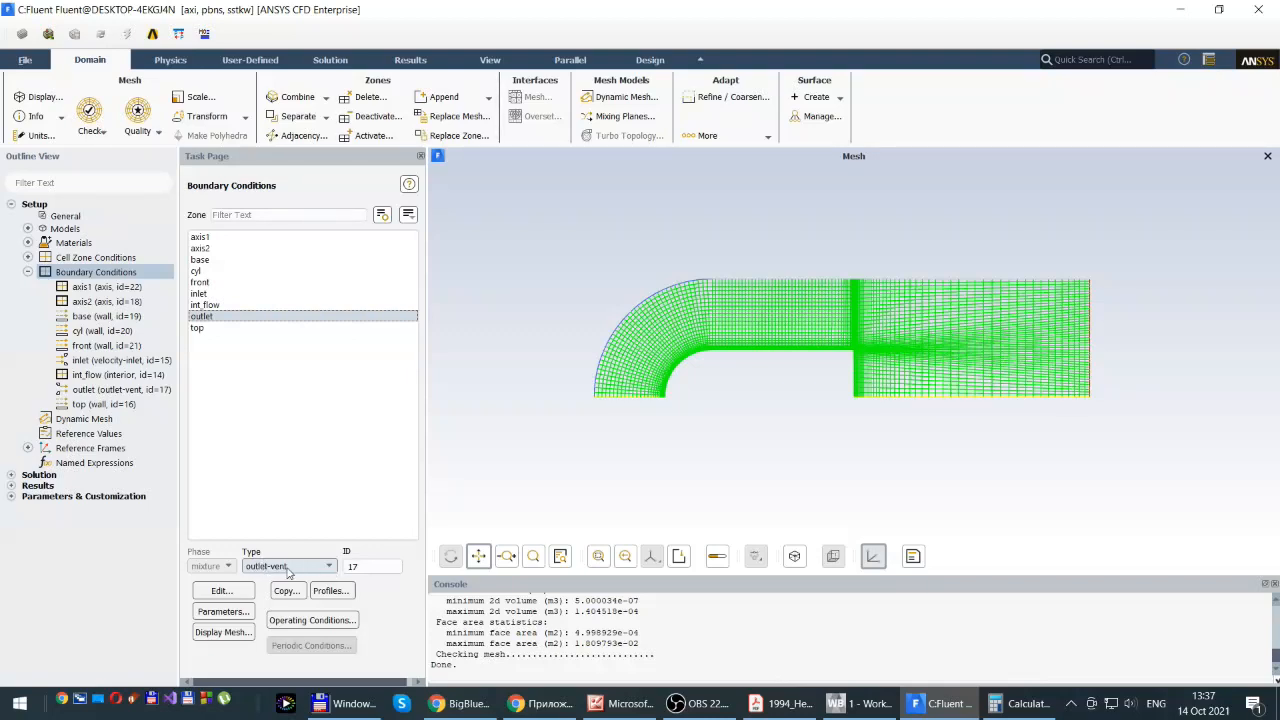
left_click(221, 592)
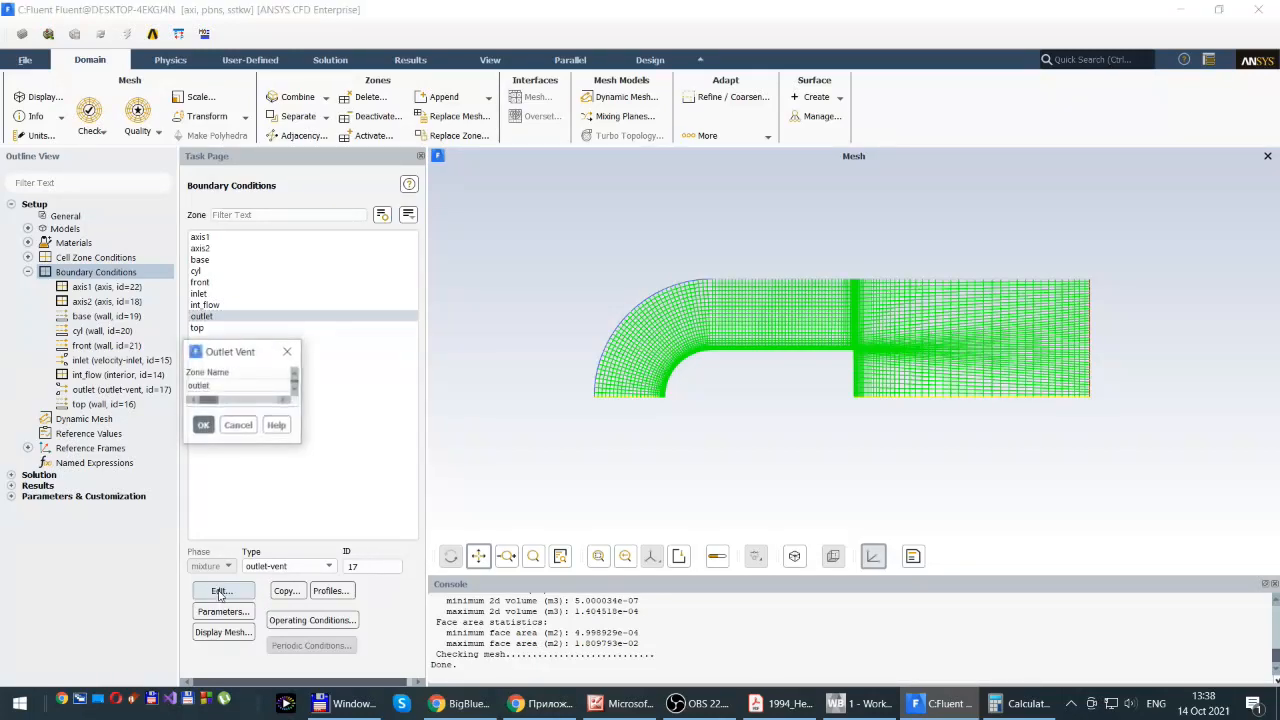
left_click_drag(378, 357, 397, 182)
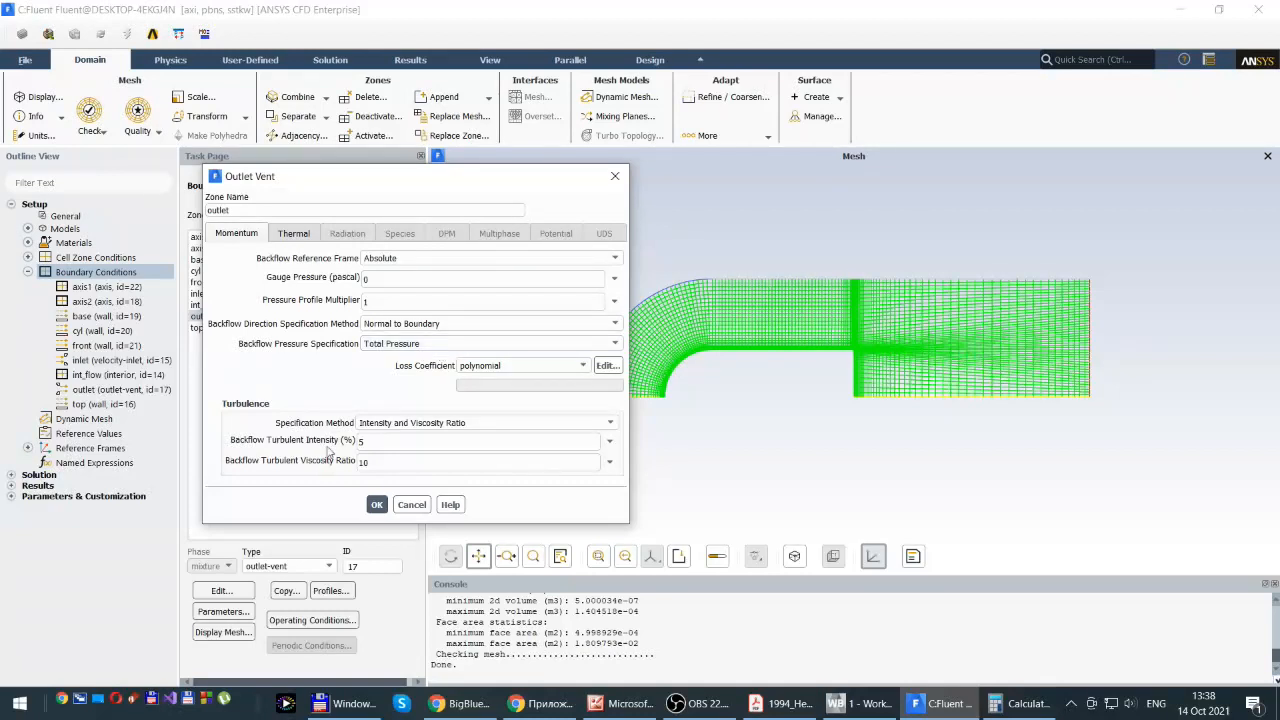
left_click(293, 236)
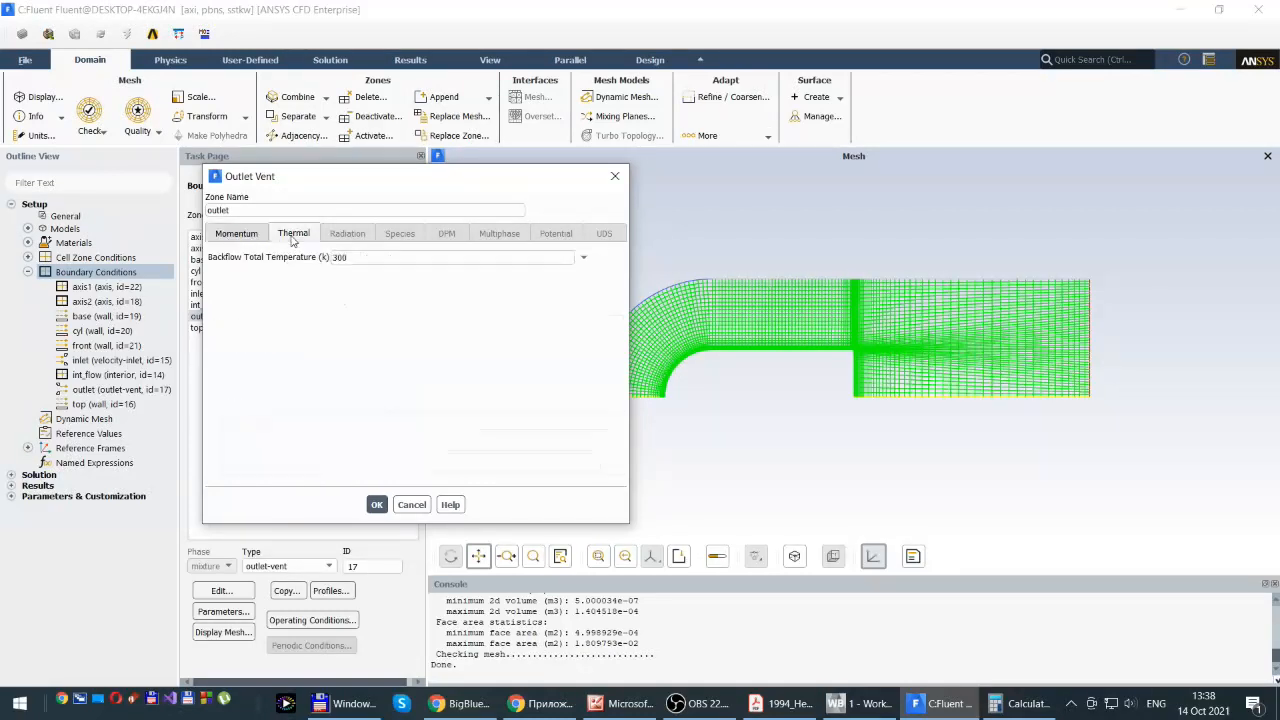
double_click(355, 258)
type("294")
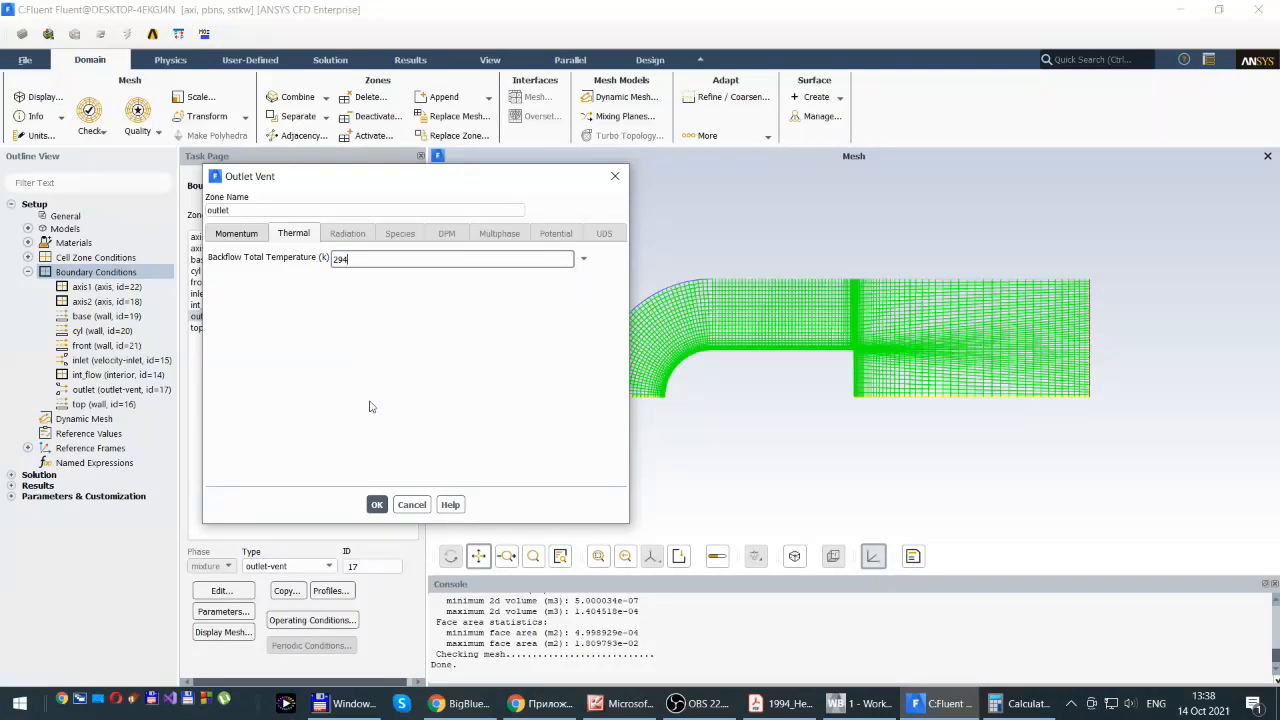
left_click(377, 505)
left_click(377, 505)
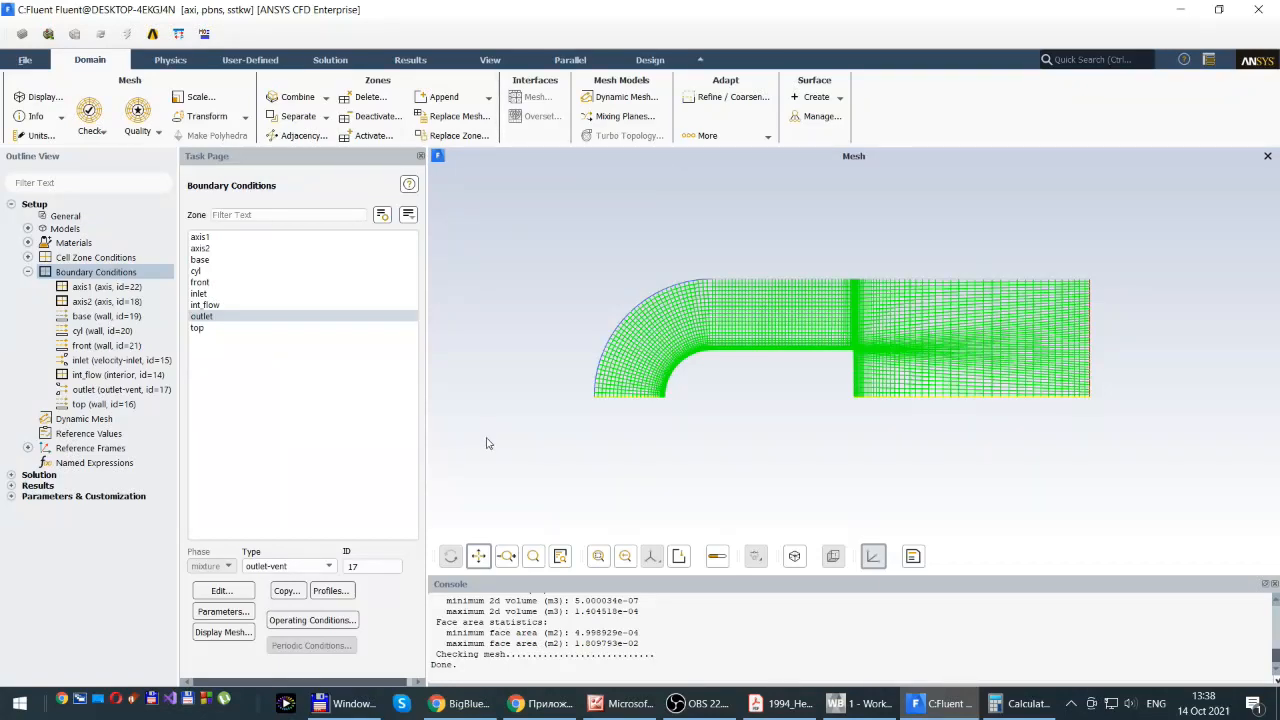
Set the top wall's shear condition to Specified Shear with zero X and Y components and apply it
left_click(200, 330)
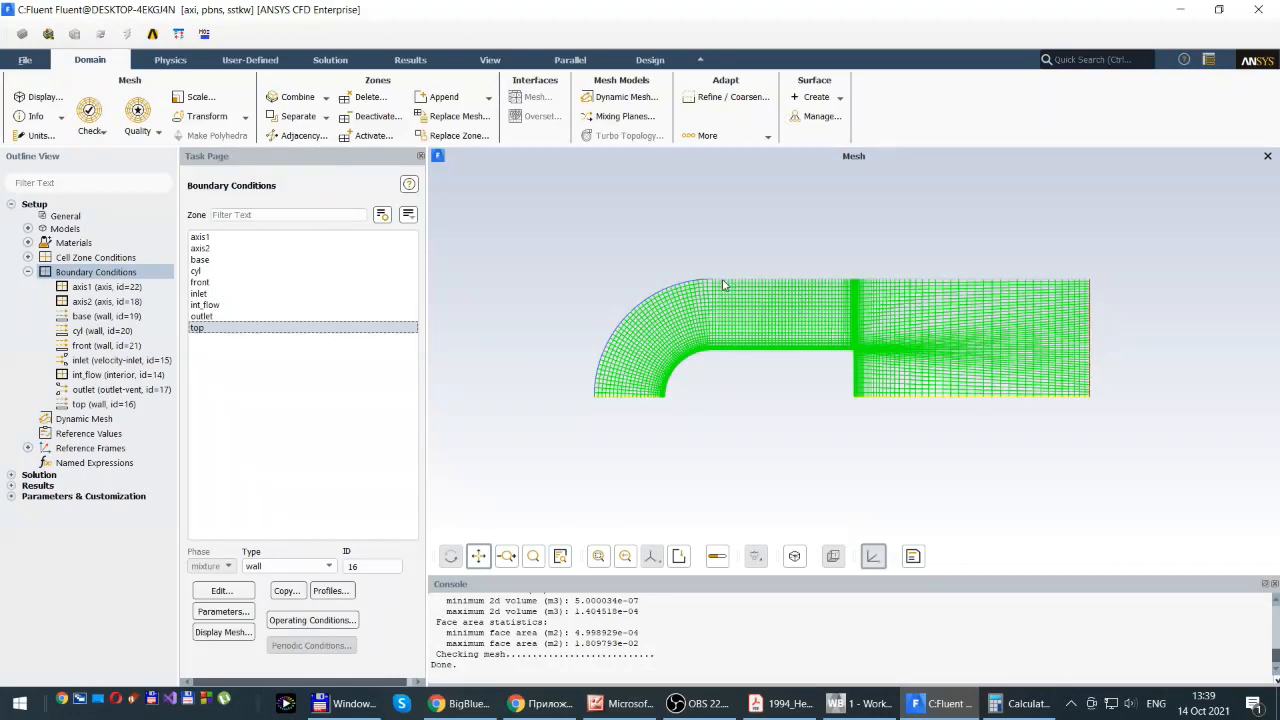
scroll(748, 291, "up", 10)
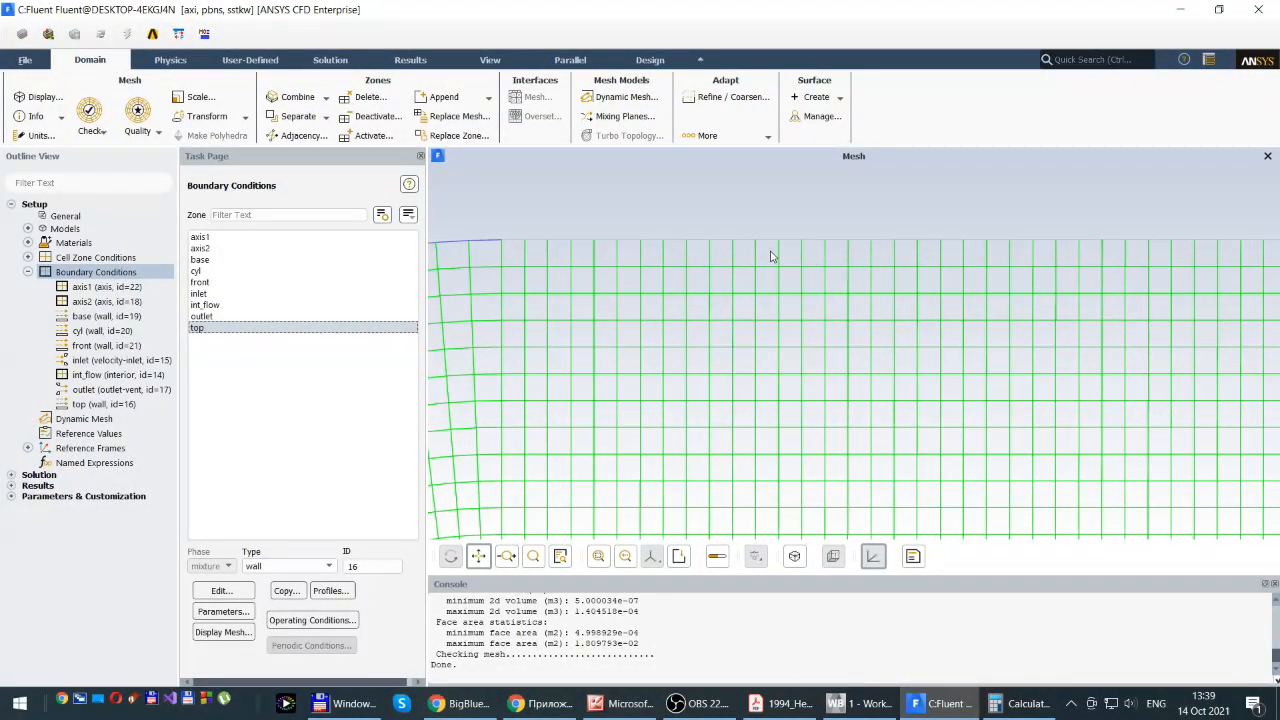
scroll(770, 257, "down", 5)
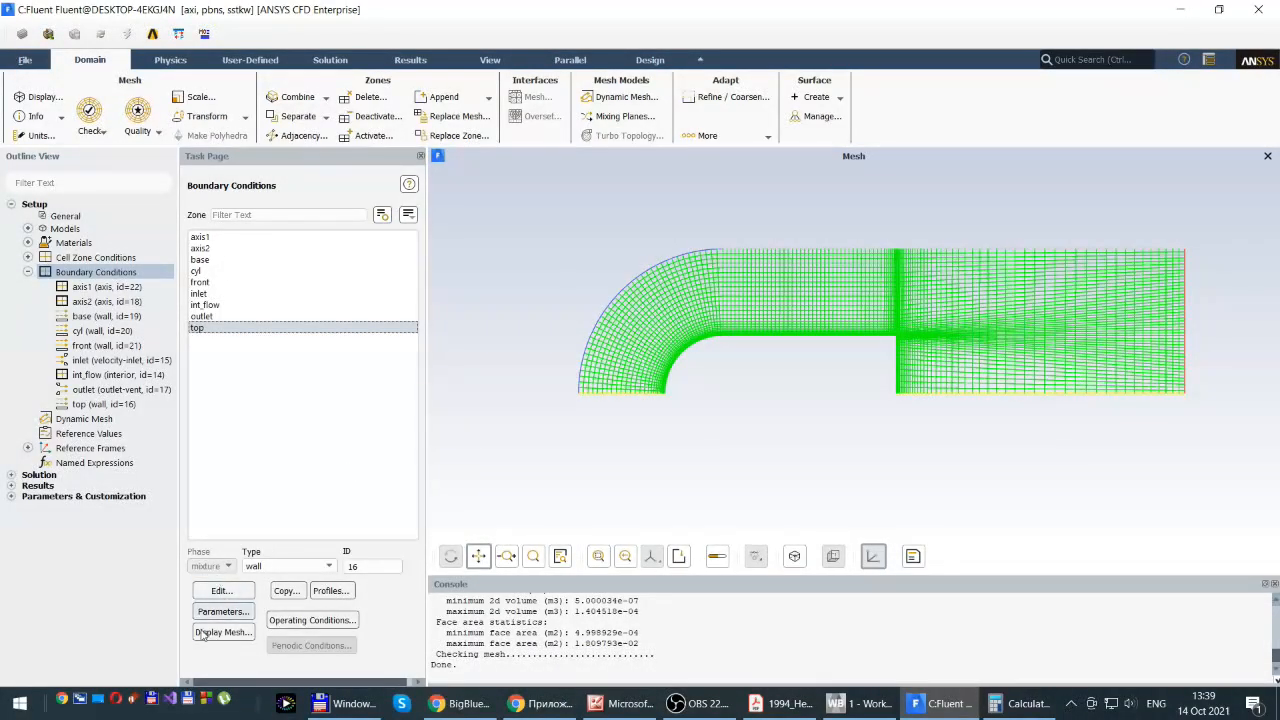
left_click(222, 591)
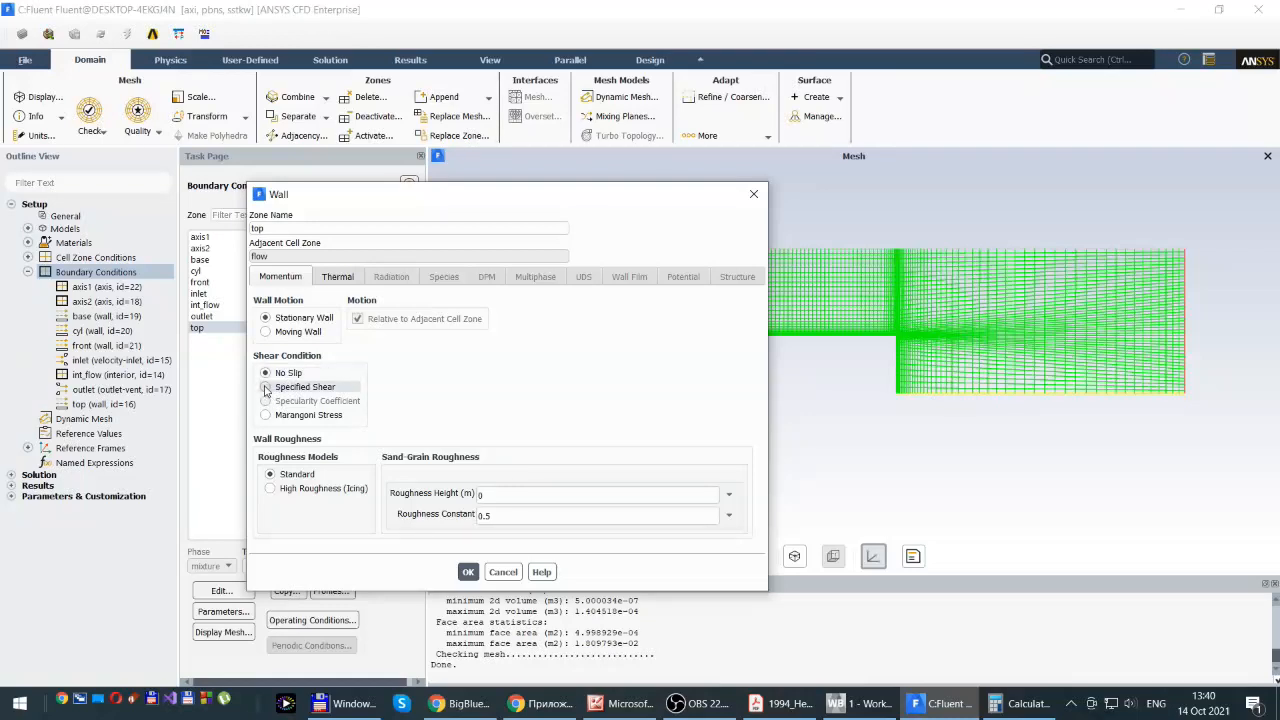
left_click(266, 388)
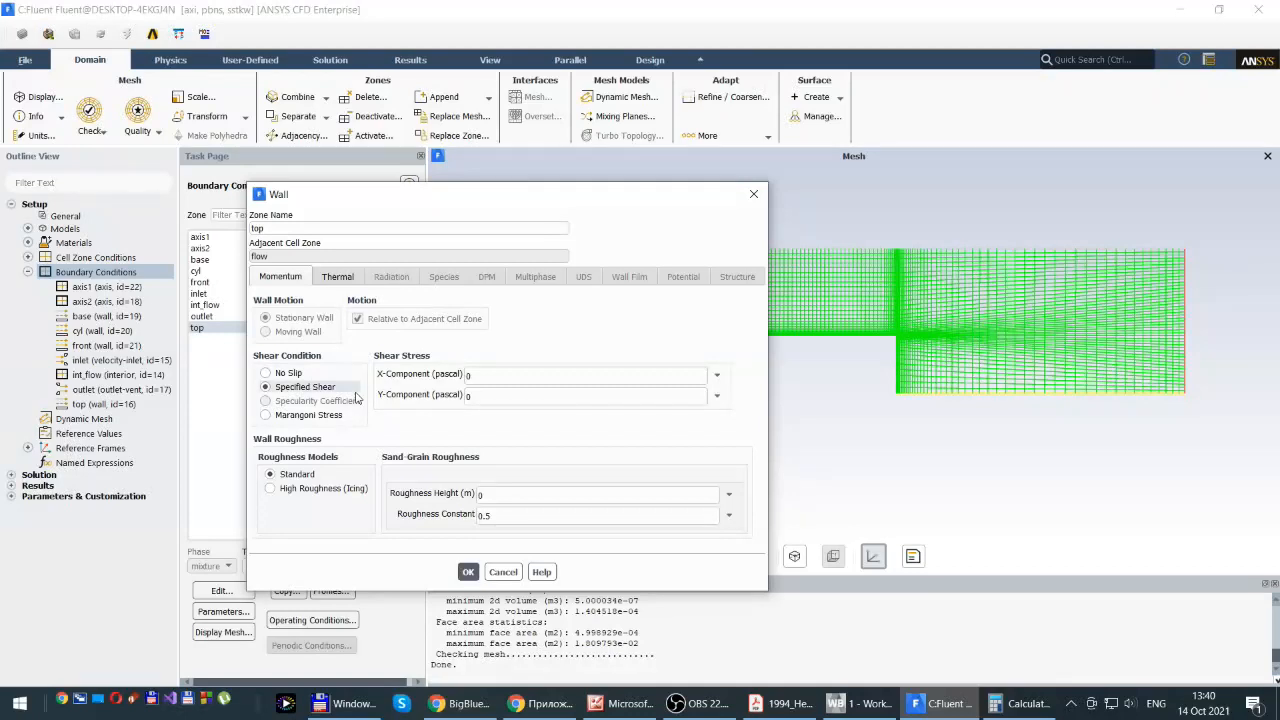
left_click(467, 574)
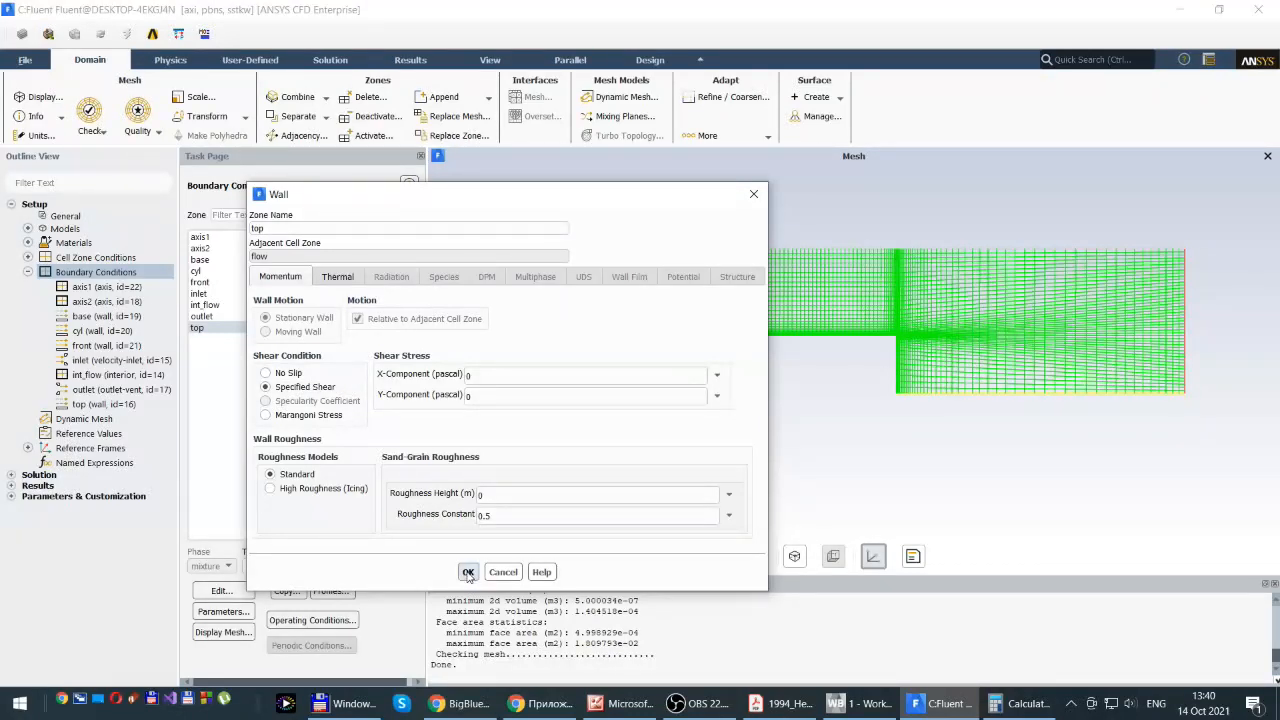
left_click(468, 573)
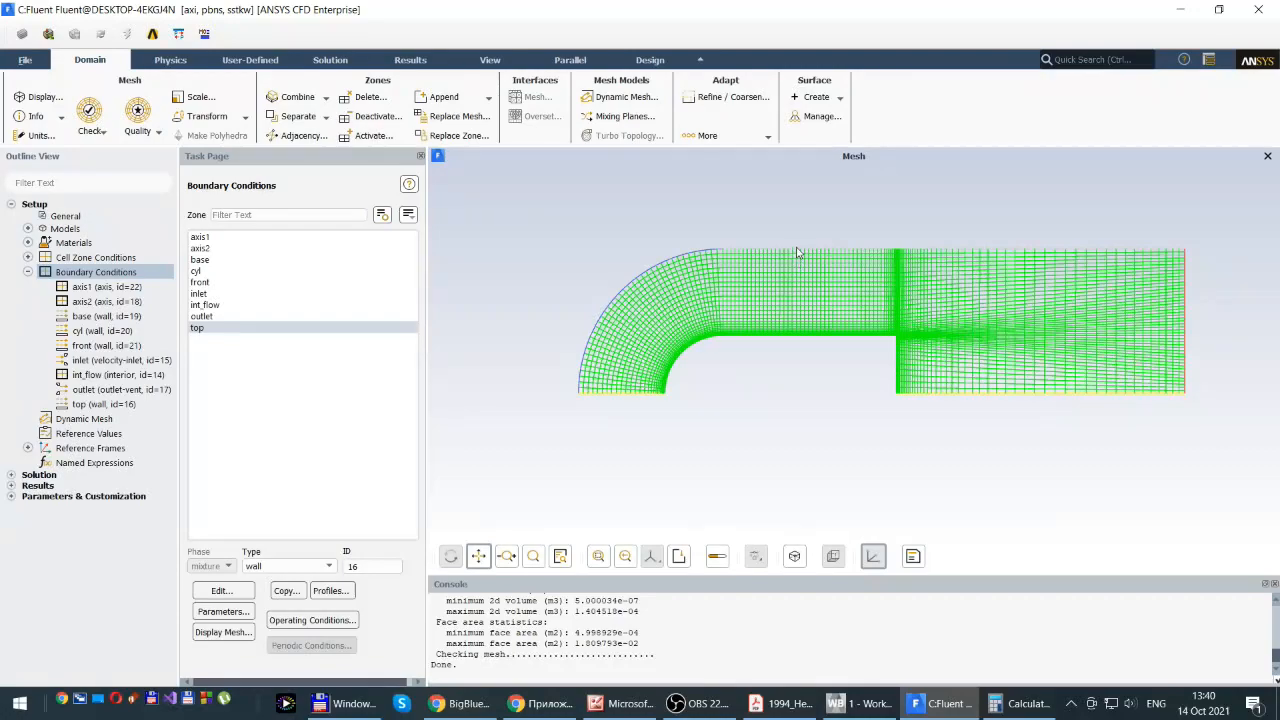
scroll(812, 270, "up", 2)
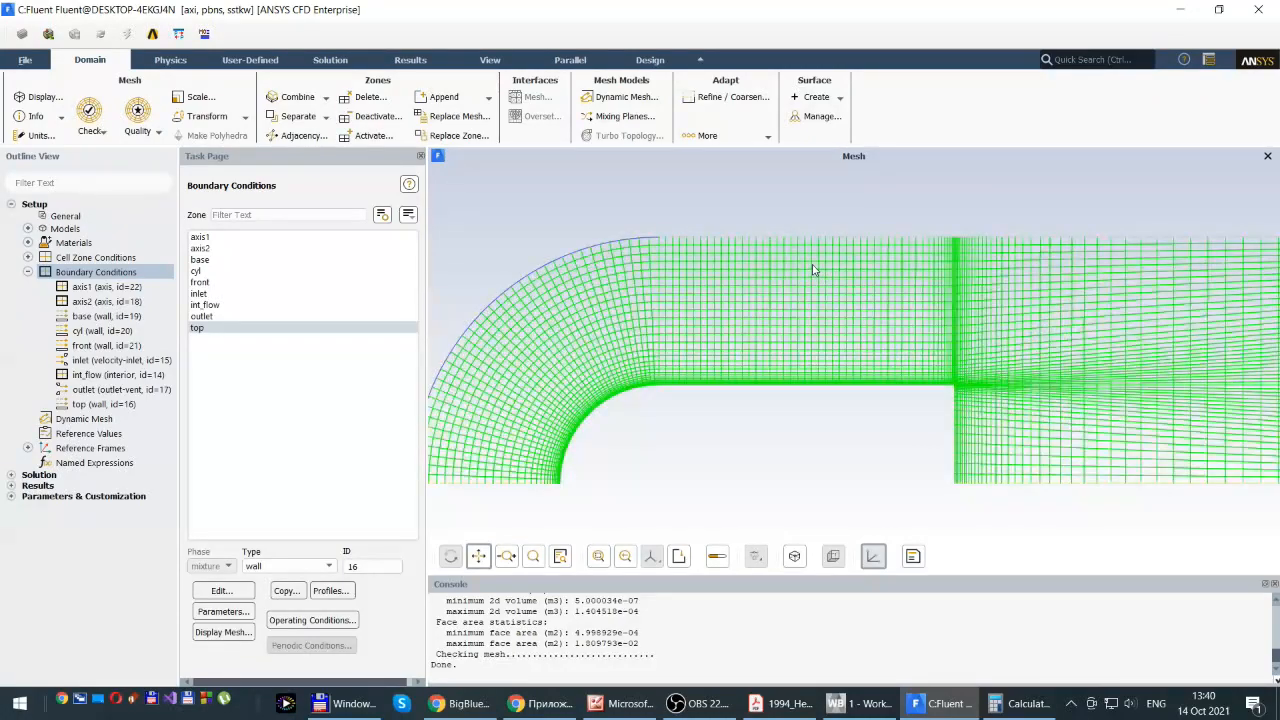
scroll(812, 270, "up", 2)
scroll(812, 270, "down", 4)
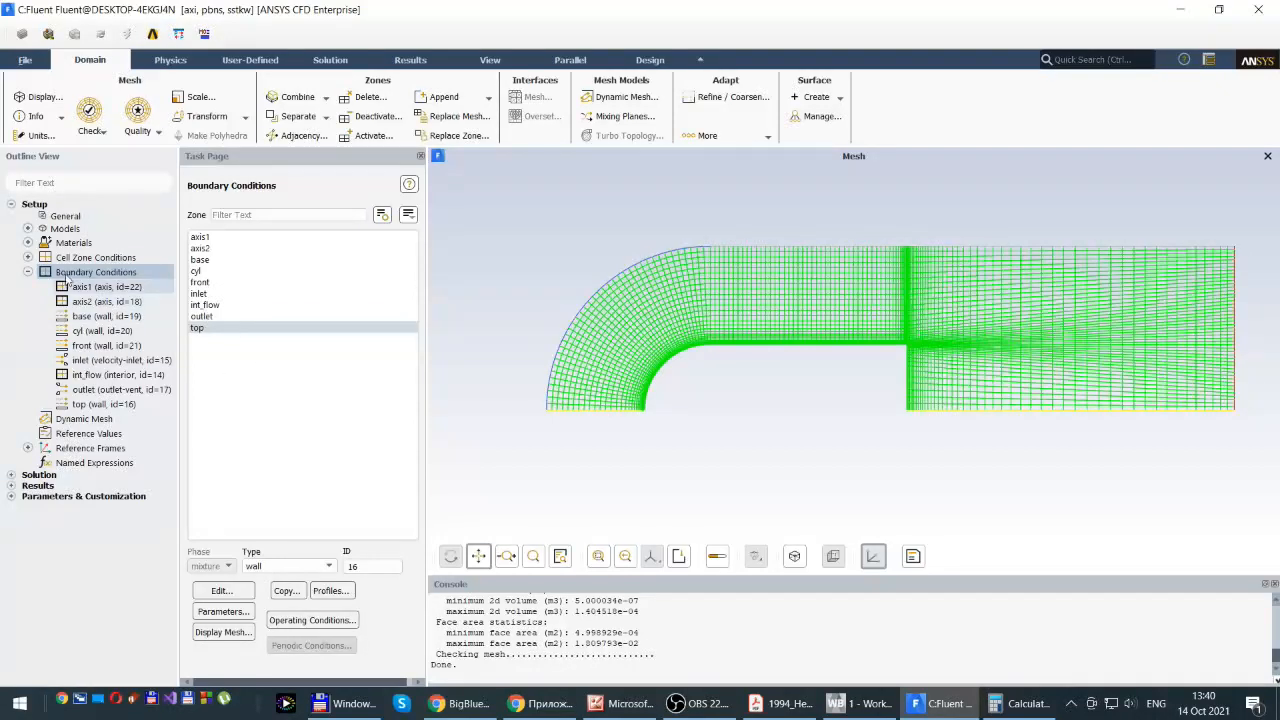
Review the pressure-velocity coupling and spatial discretization settings in the solution methods
left_click(29, 273)
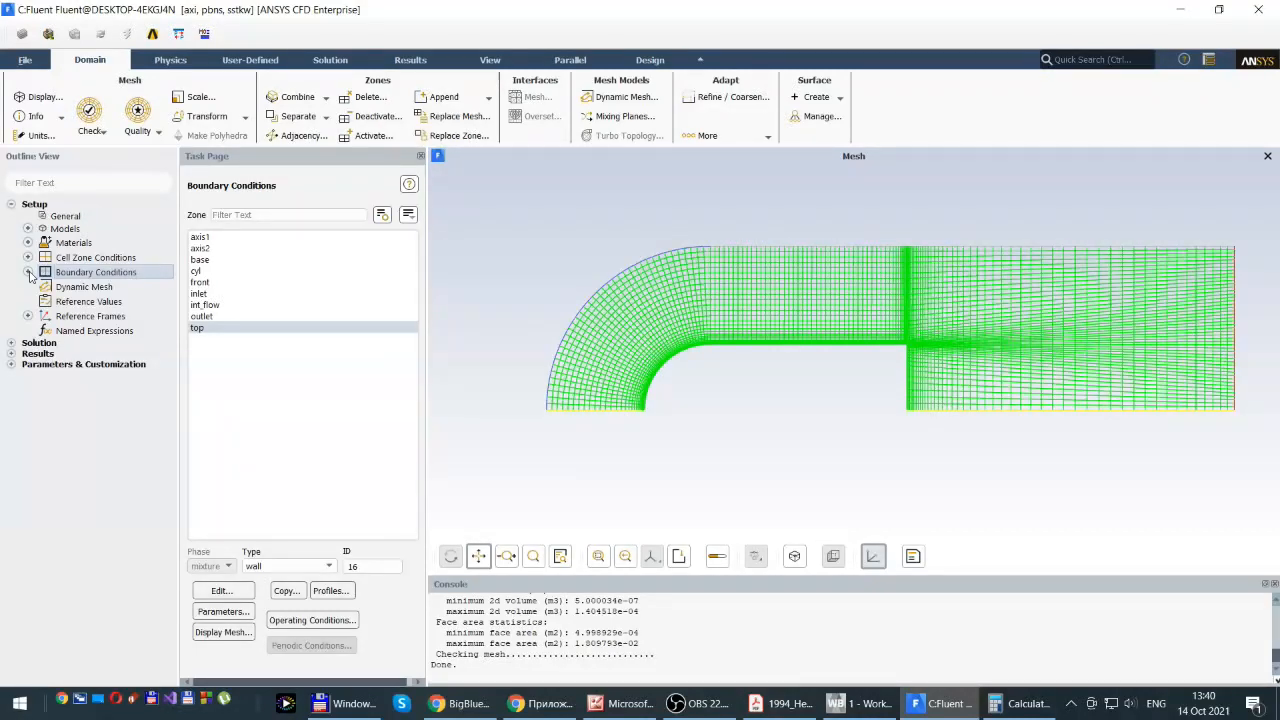
left_click(11, 205)
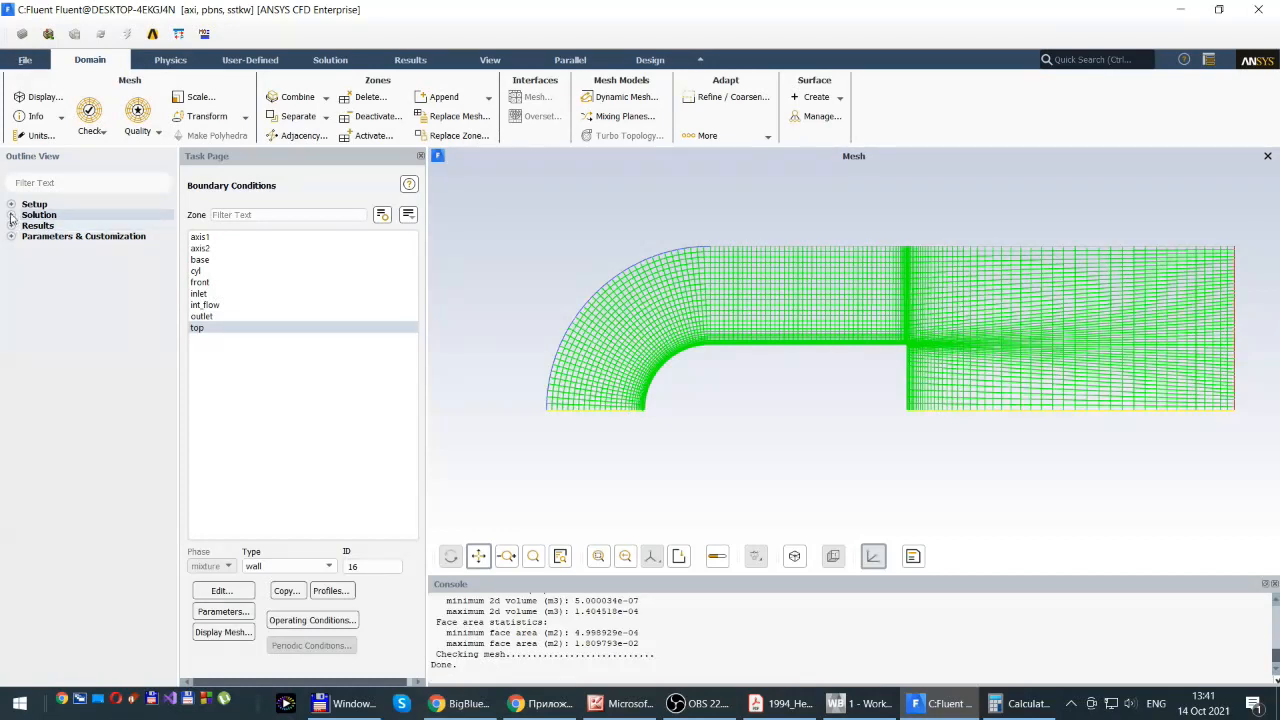
left_click(11, 215)
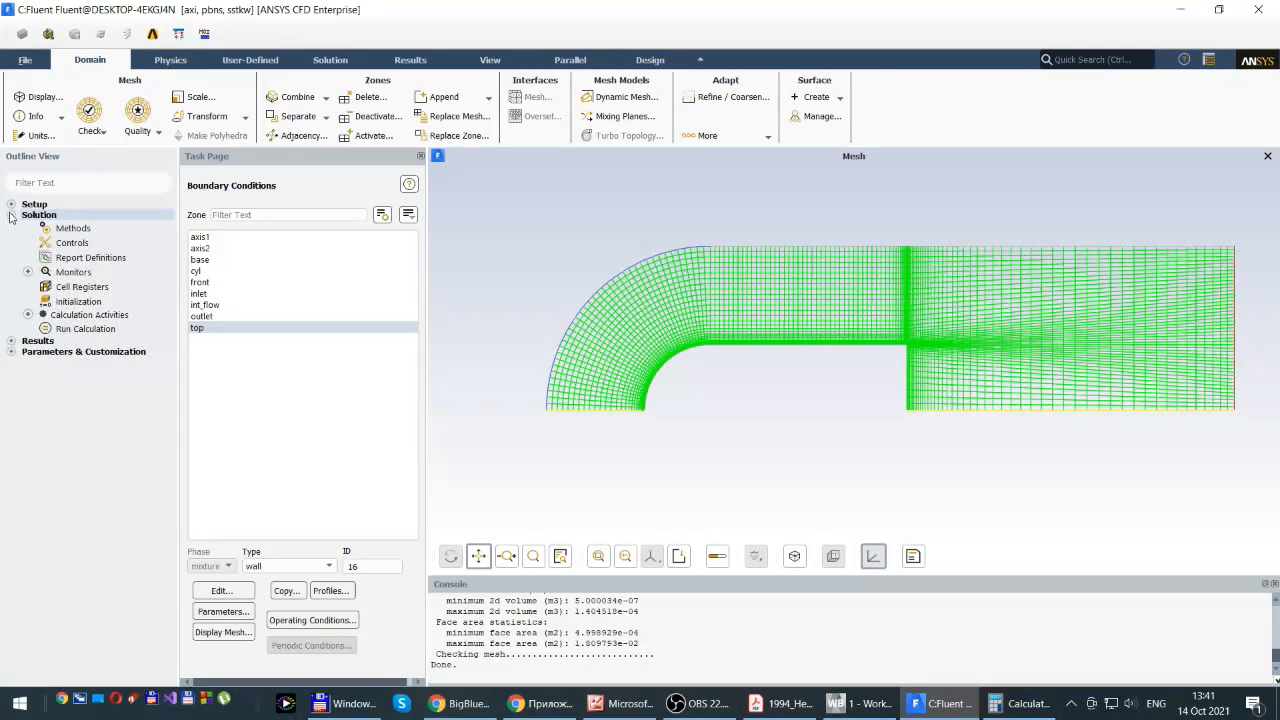
left_click(71, 229)
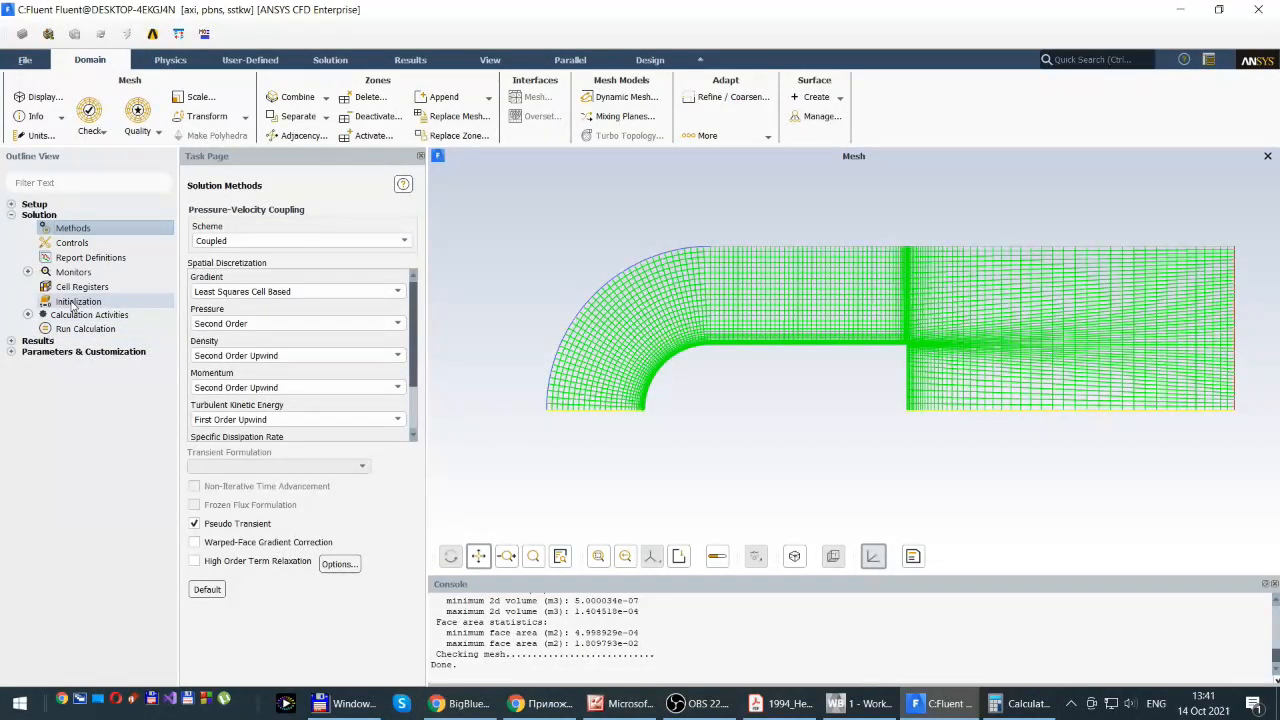
Initialize the solution with Standard Initialization computed from the inlet, and repeat the initialization, discarding the unsaved data
left_click(73, 302)
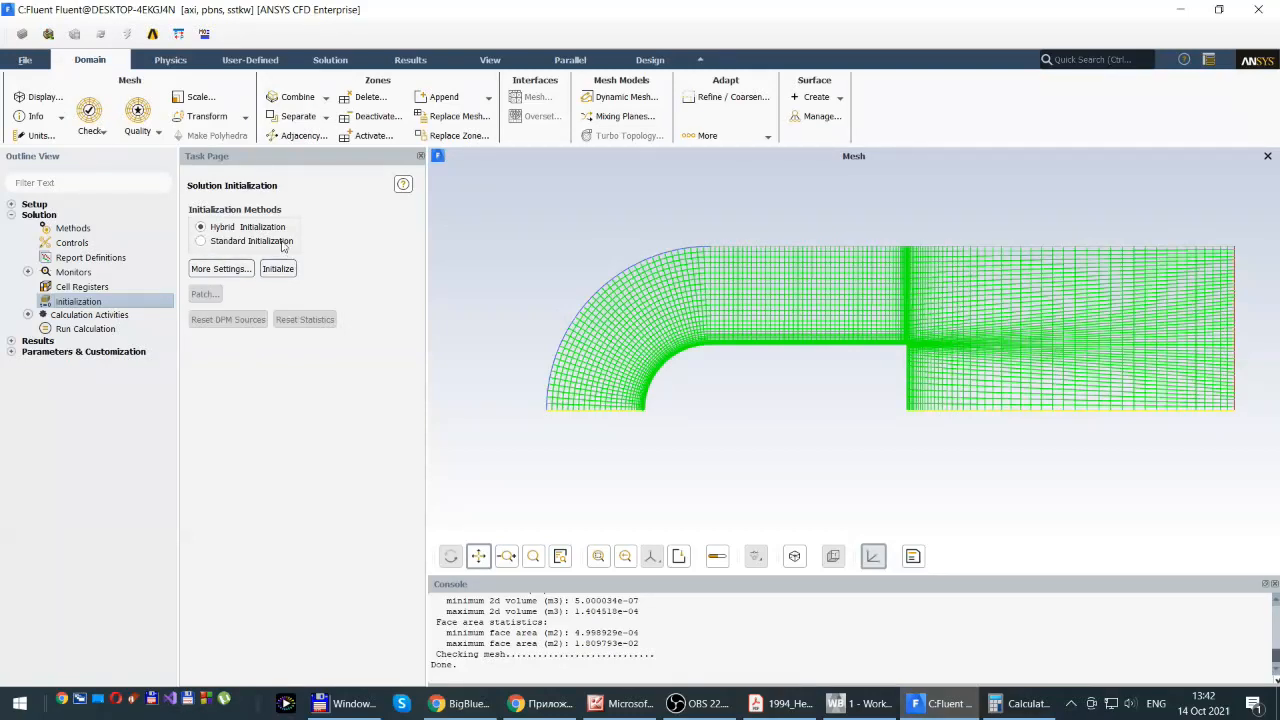
left_click(202, 247)
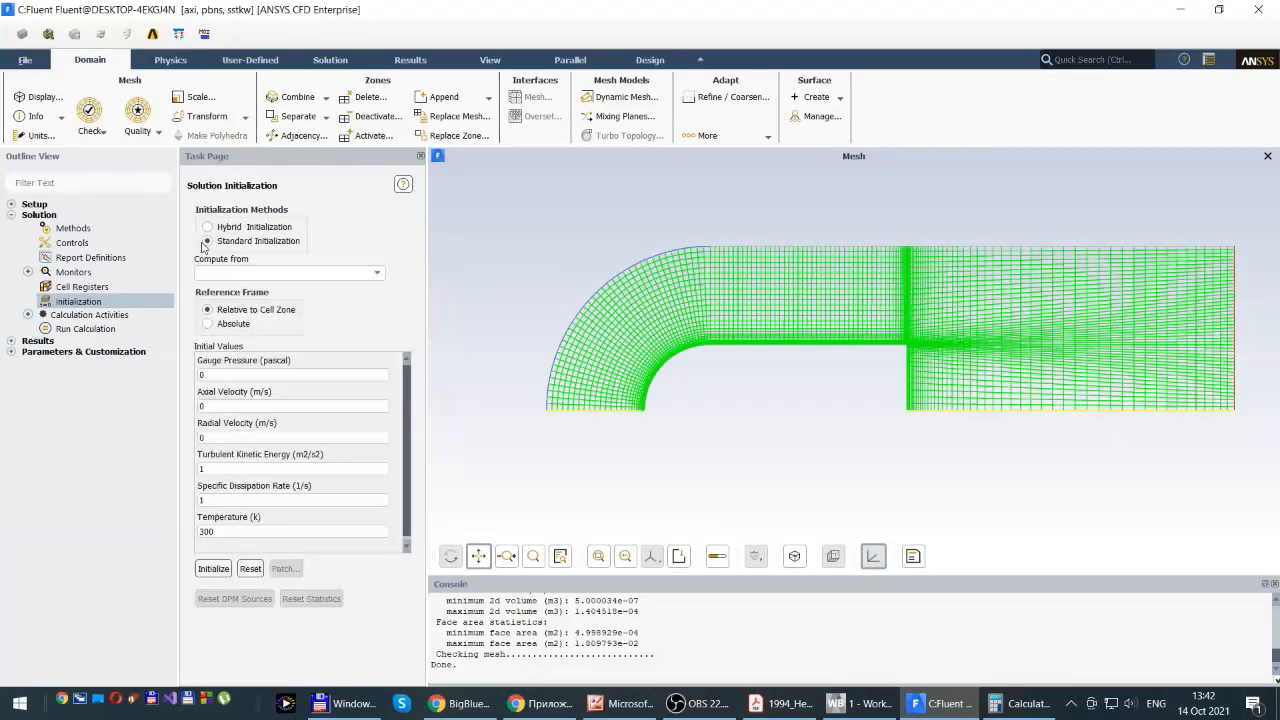
left_click(378, 275)
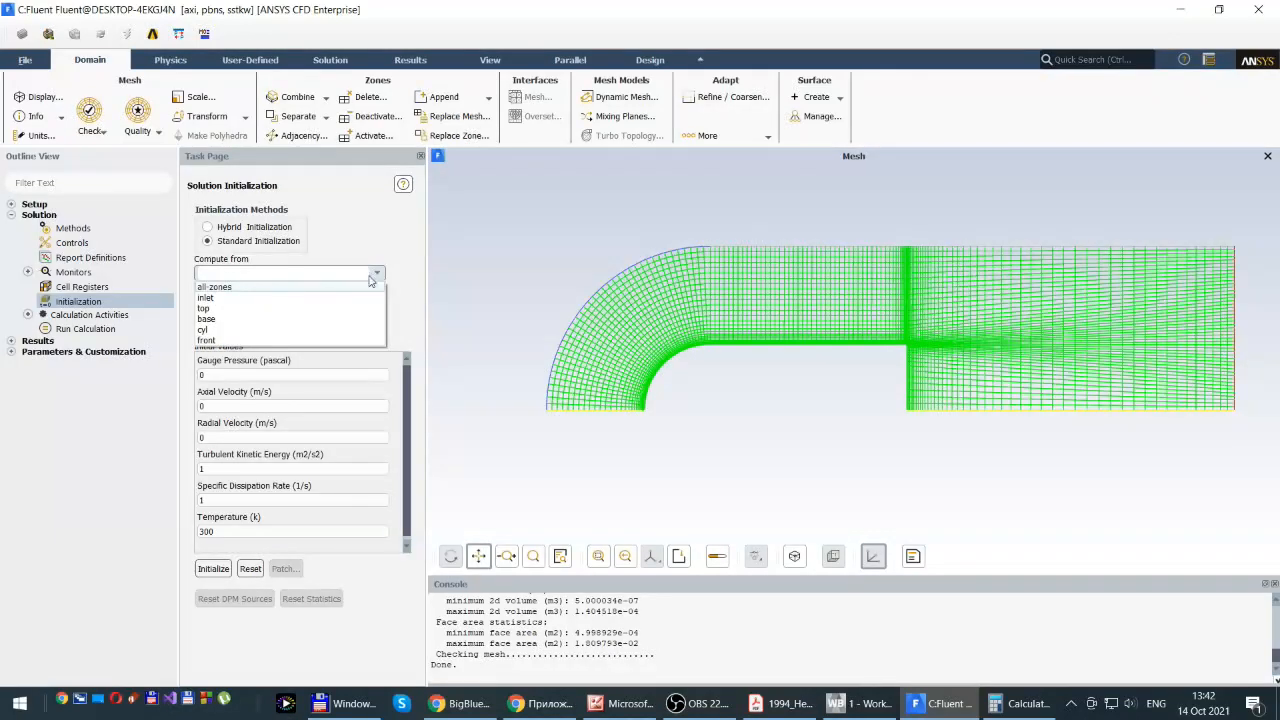
left_click(229, 298)
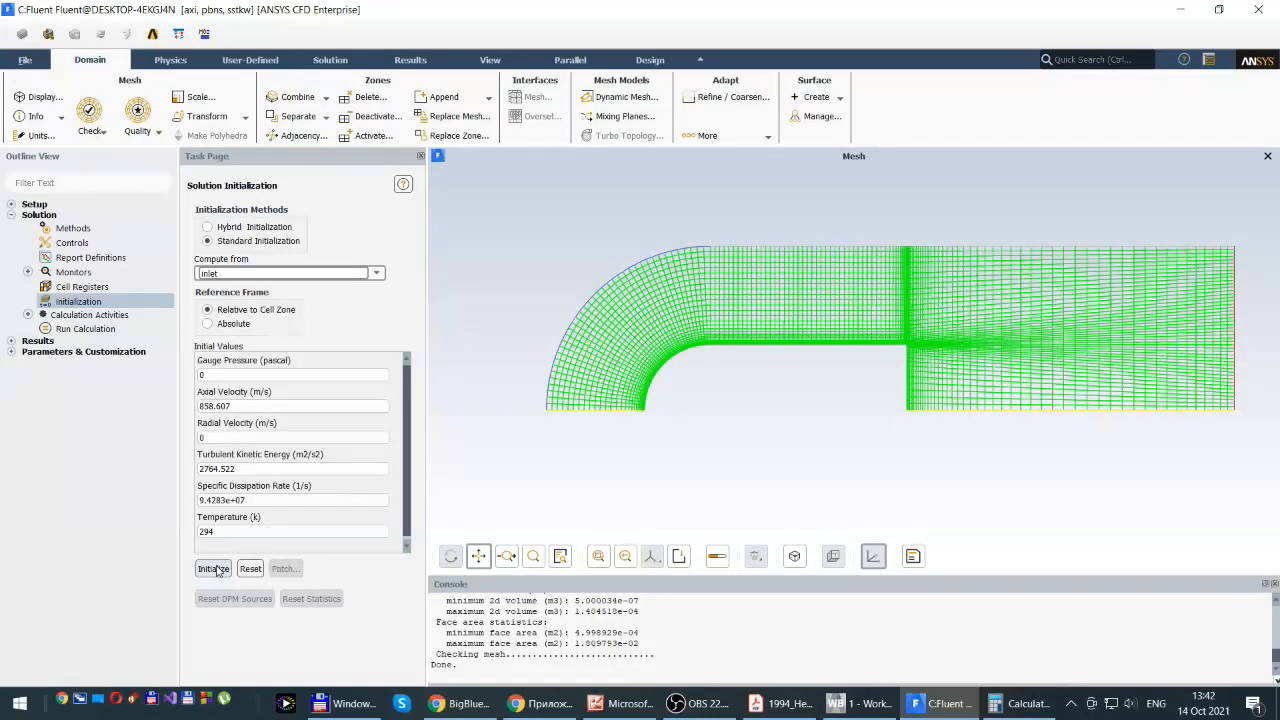
left_click(213, 569)
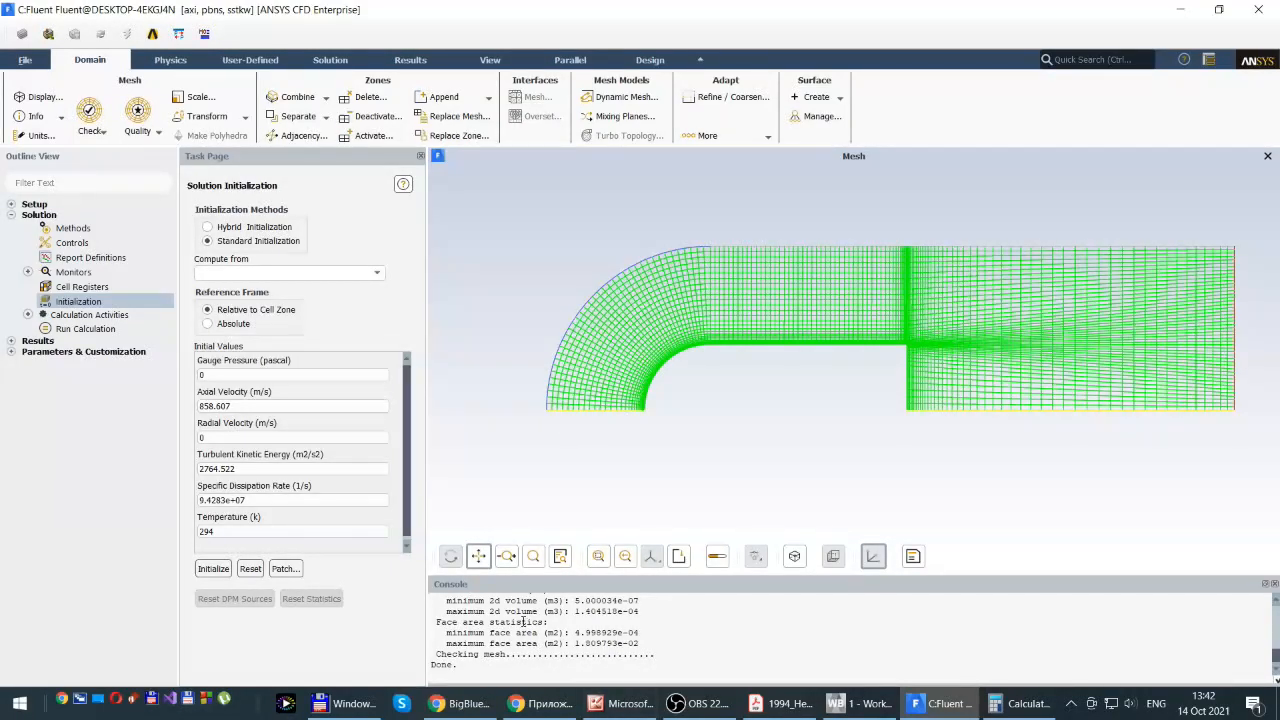
scroll(689, 626, "up", 1)
scroll(689, 626, "down", 1)
left_click(205, 568)
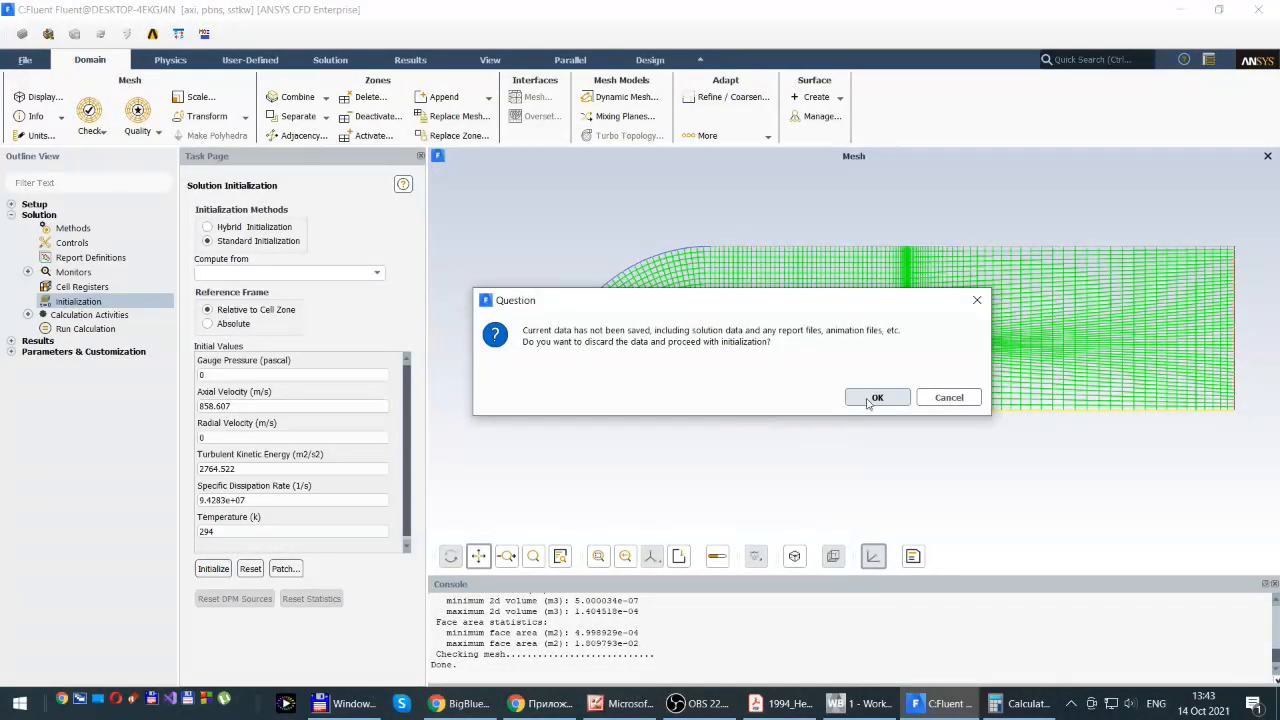
left_click(872, 398)
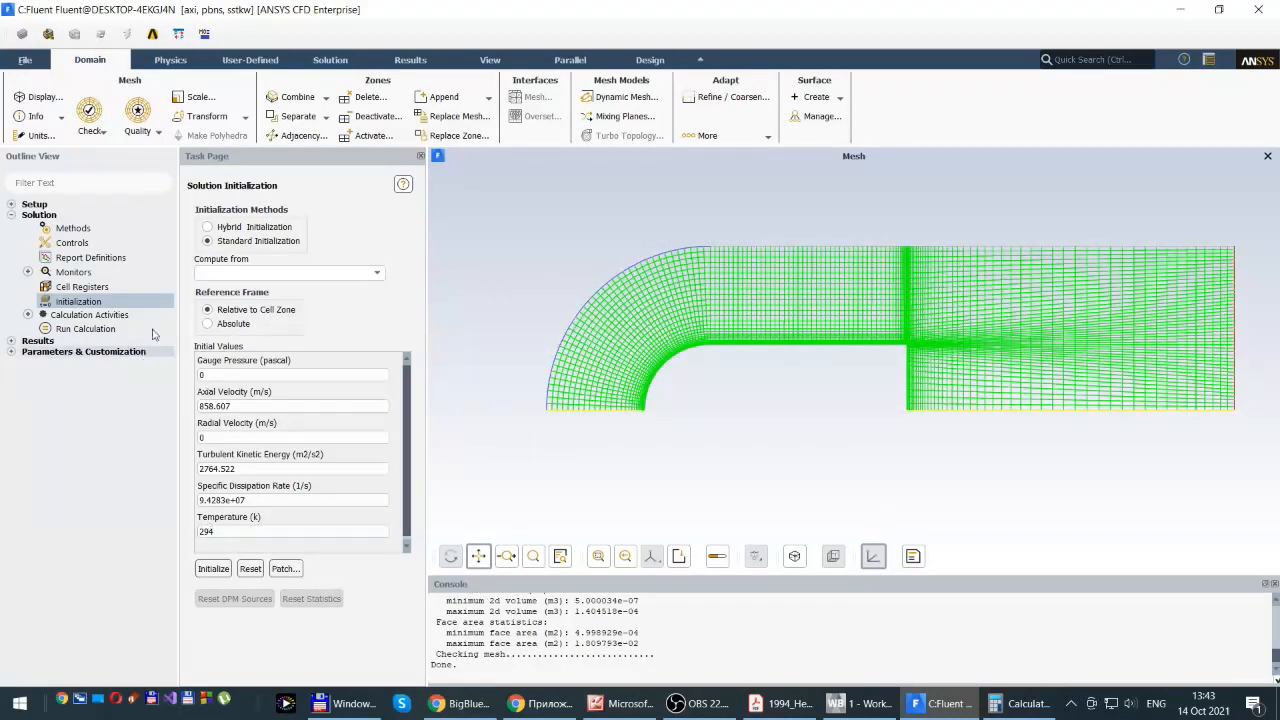
Set the number of iterations to 100 and run the calculation to completion
left_click(58, 332)
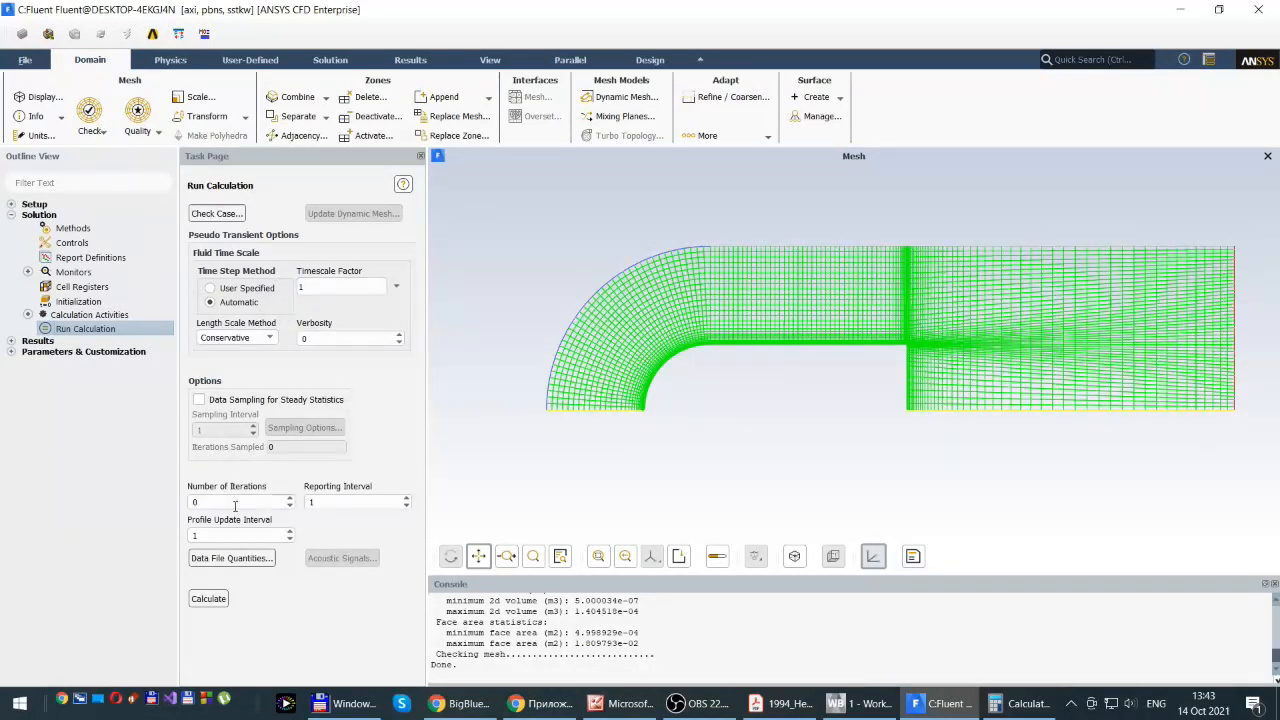
double_click(195, 503)
type("2")
type("00")
left_click(210, 600)
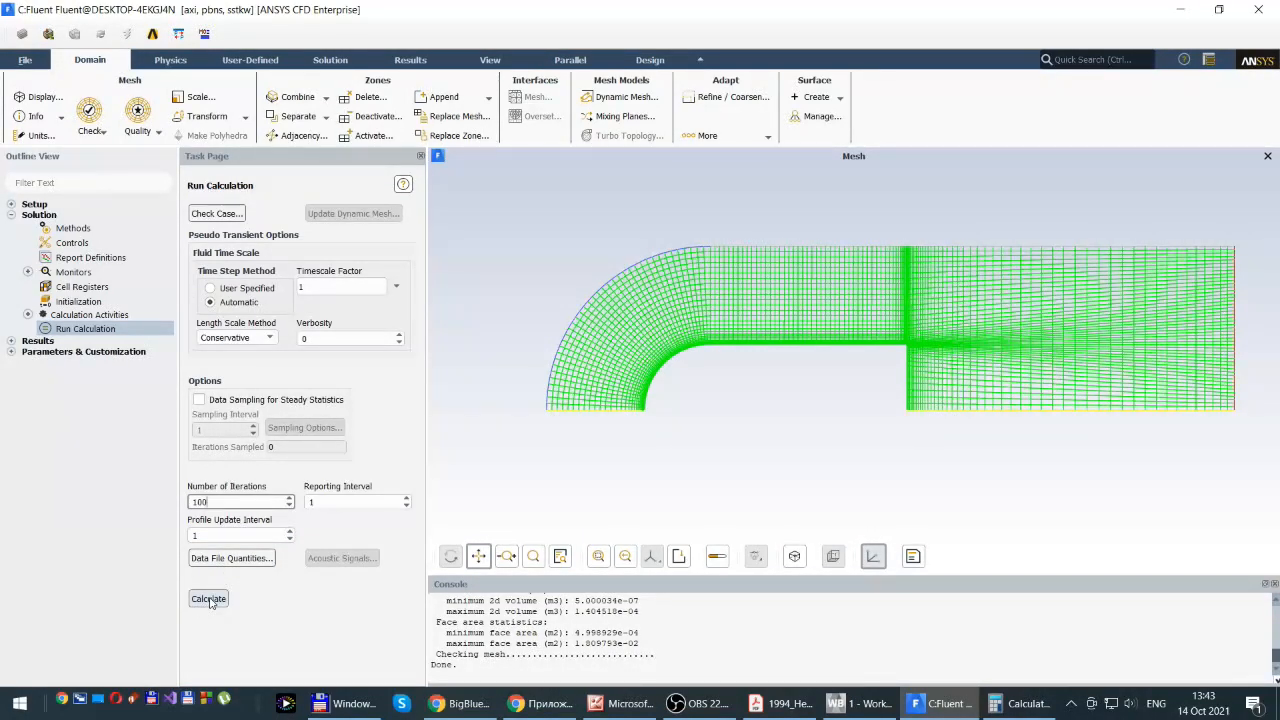
left_click(209, 600)
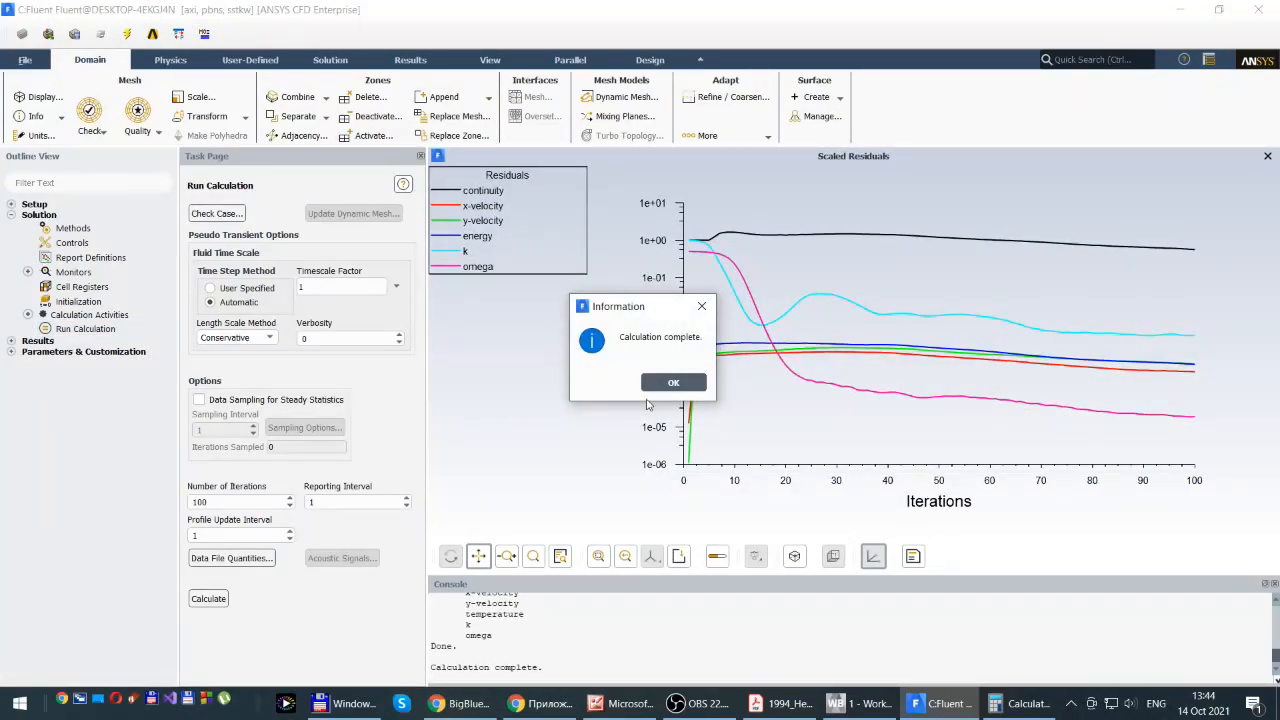
left_click(669, 387)
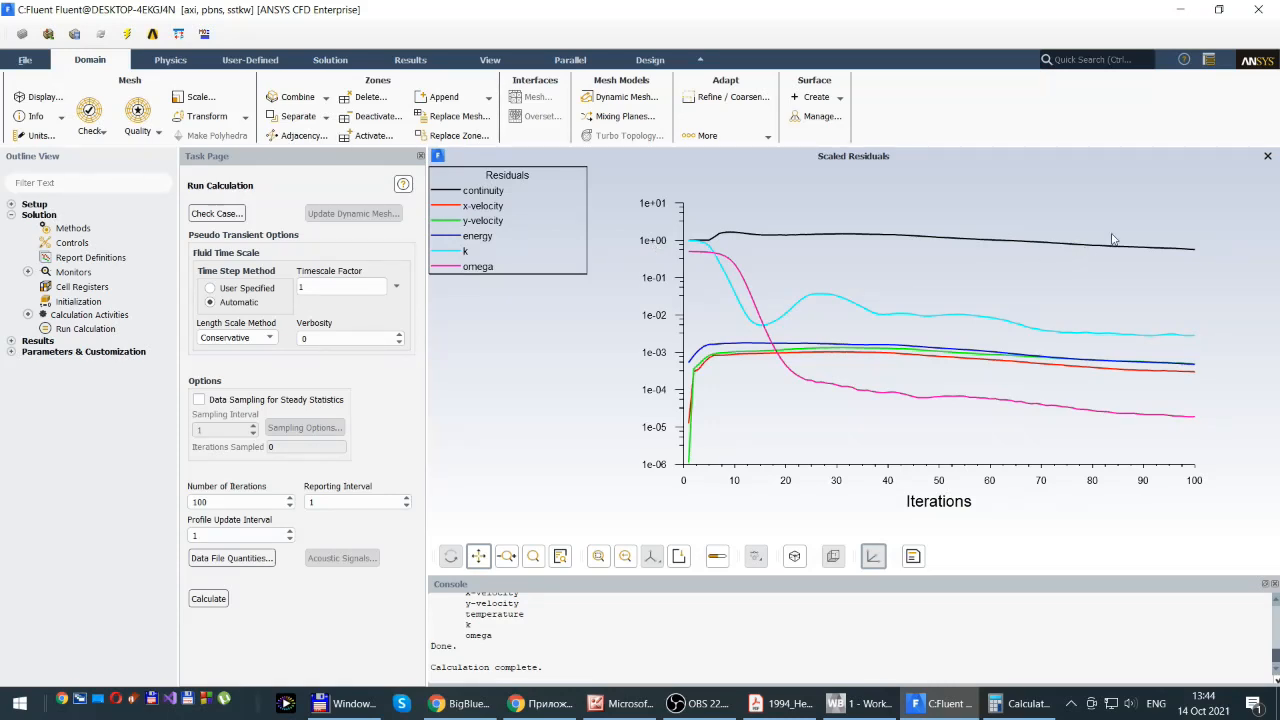
Set the number of iterations to 500 and continue the calculation, using the settings changes for the current calculation only
left_click_drag(210, 503, 197, 502)
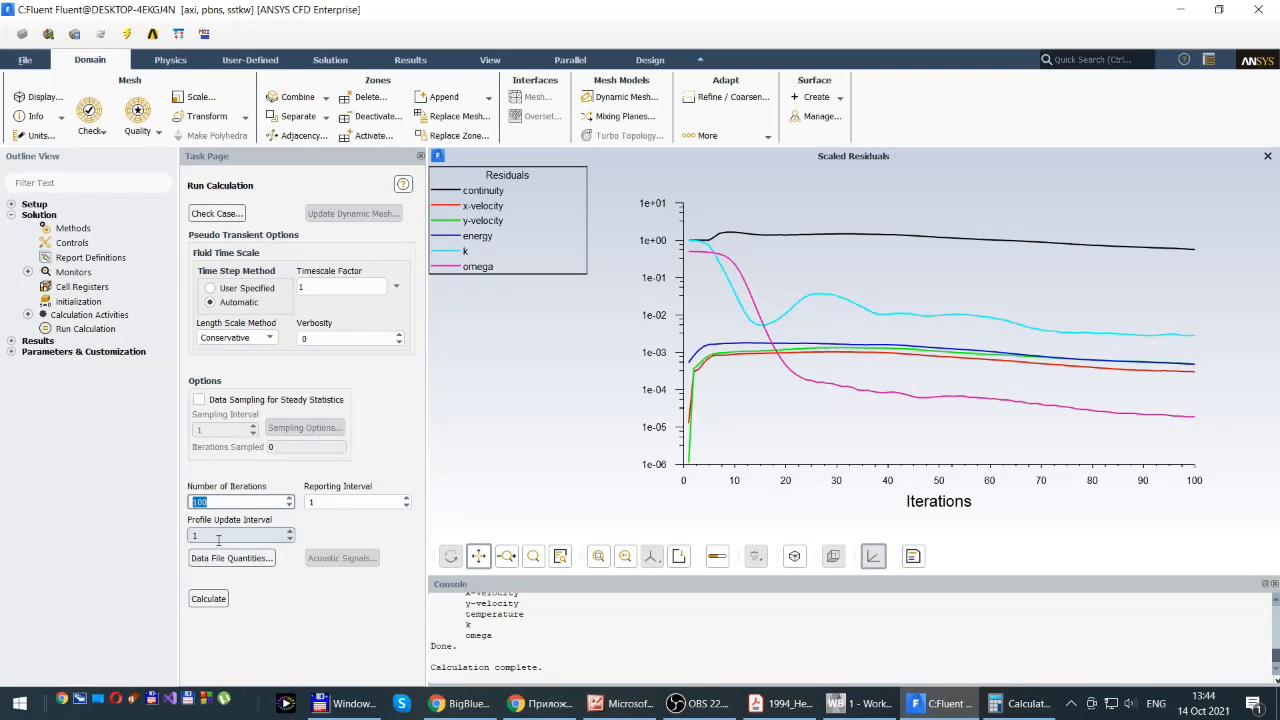
type("5")
left_click(208, 600)
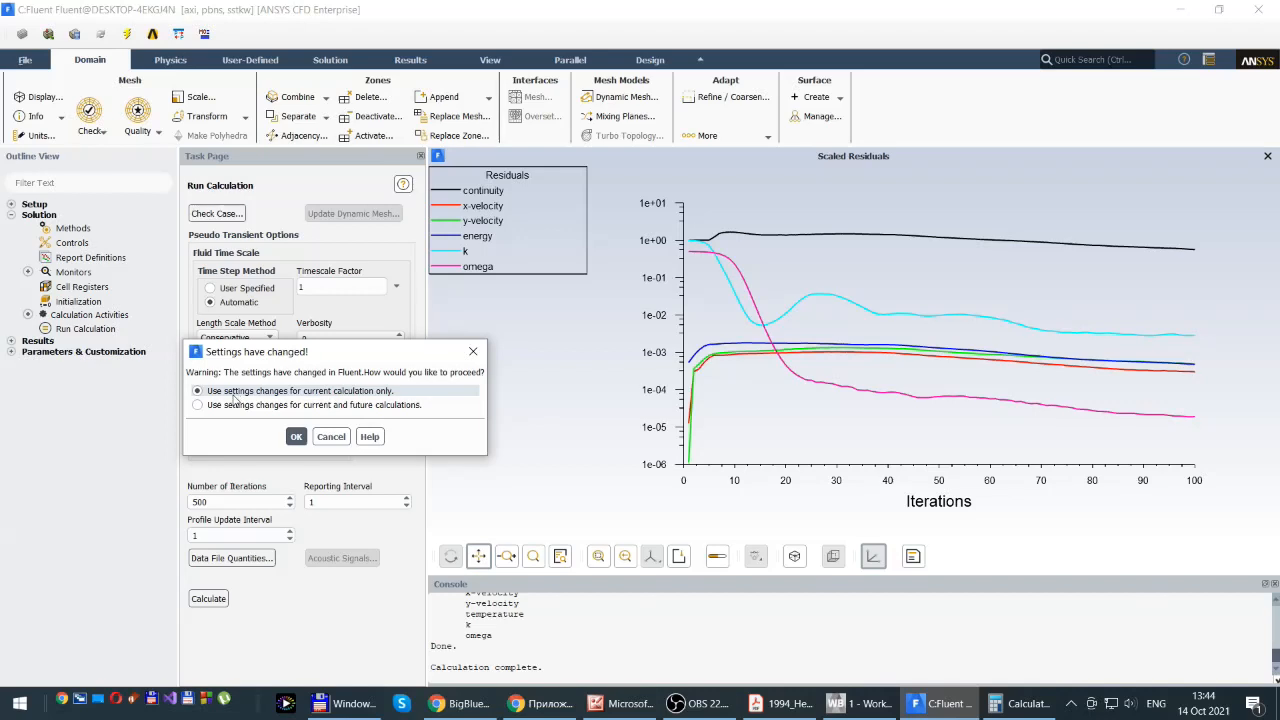
left_click(297, 437)
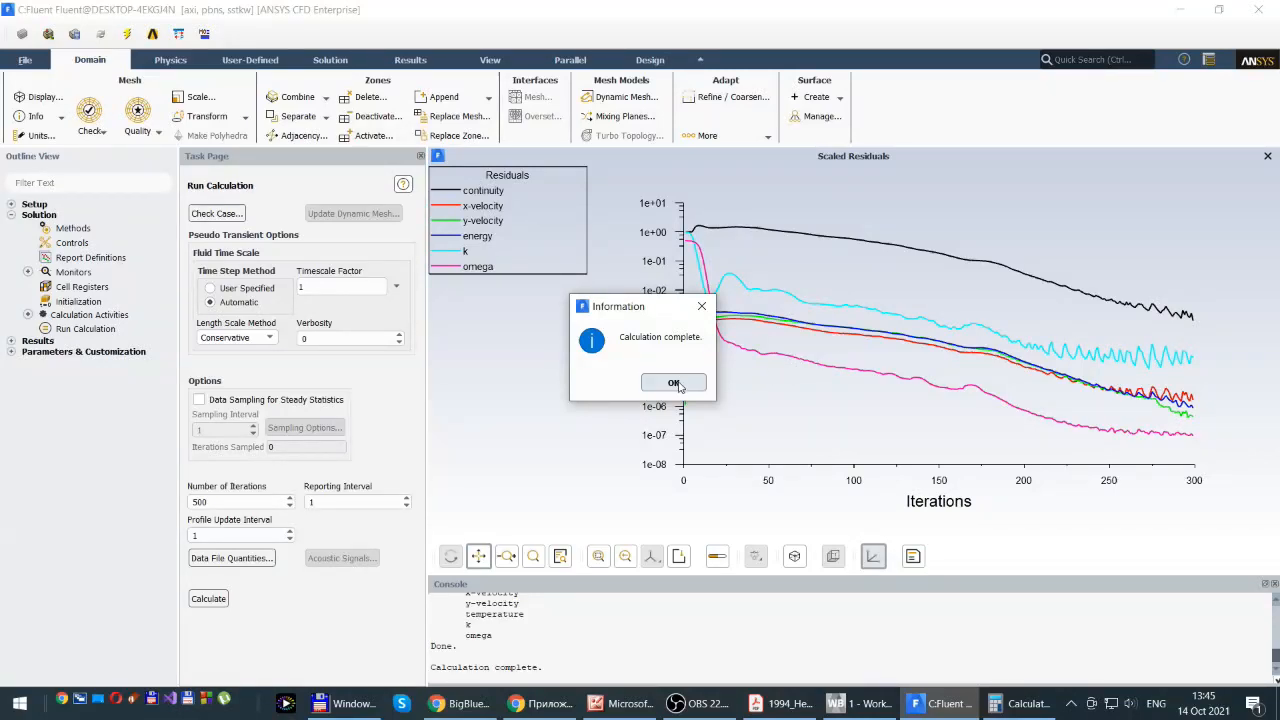
left_click(677, 384)
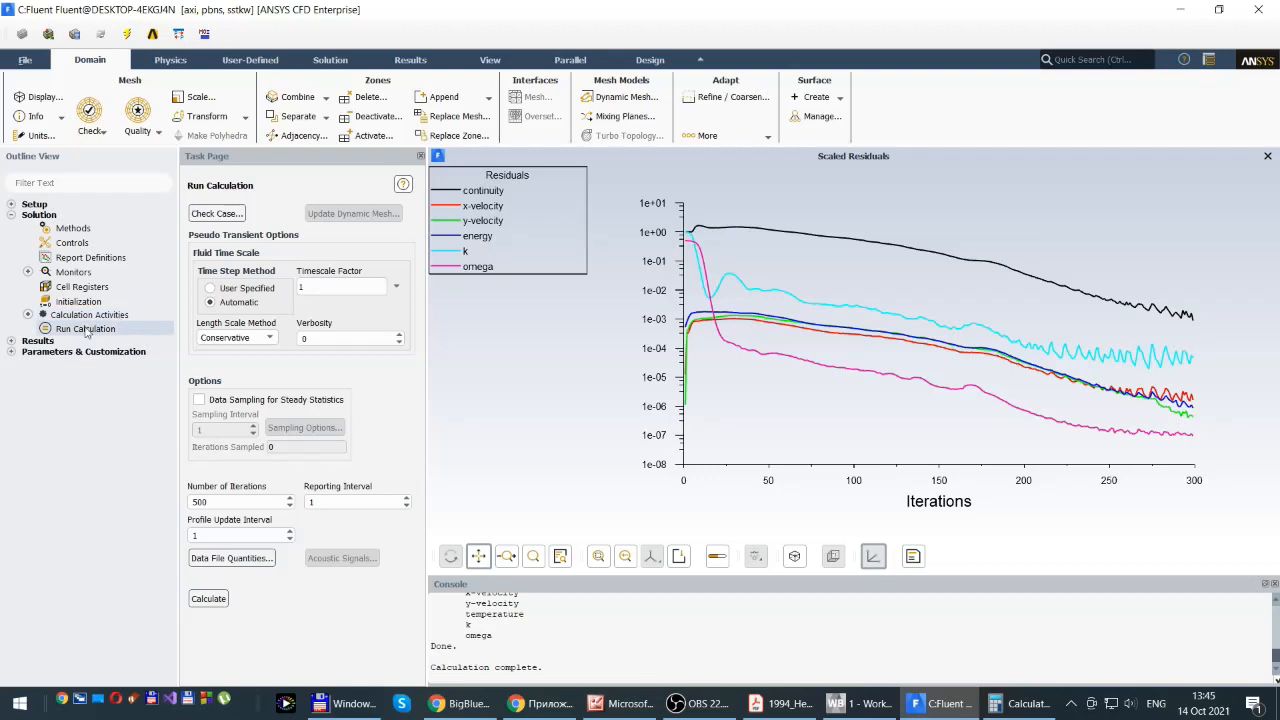
Create contour-1 as filled static pressure contours on the int_flow surface and display it
left_click(12, 341)
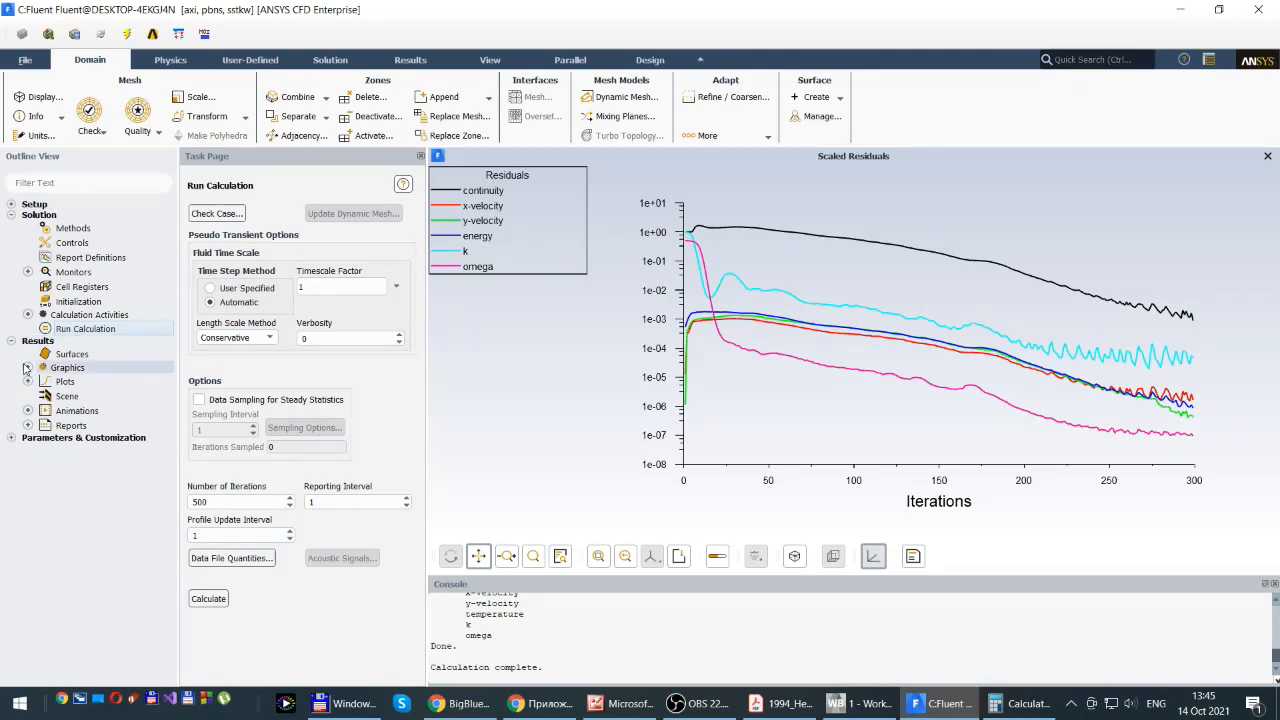
left_click(27, 368)
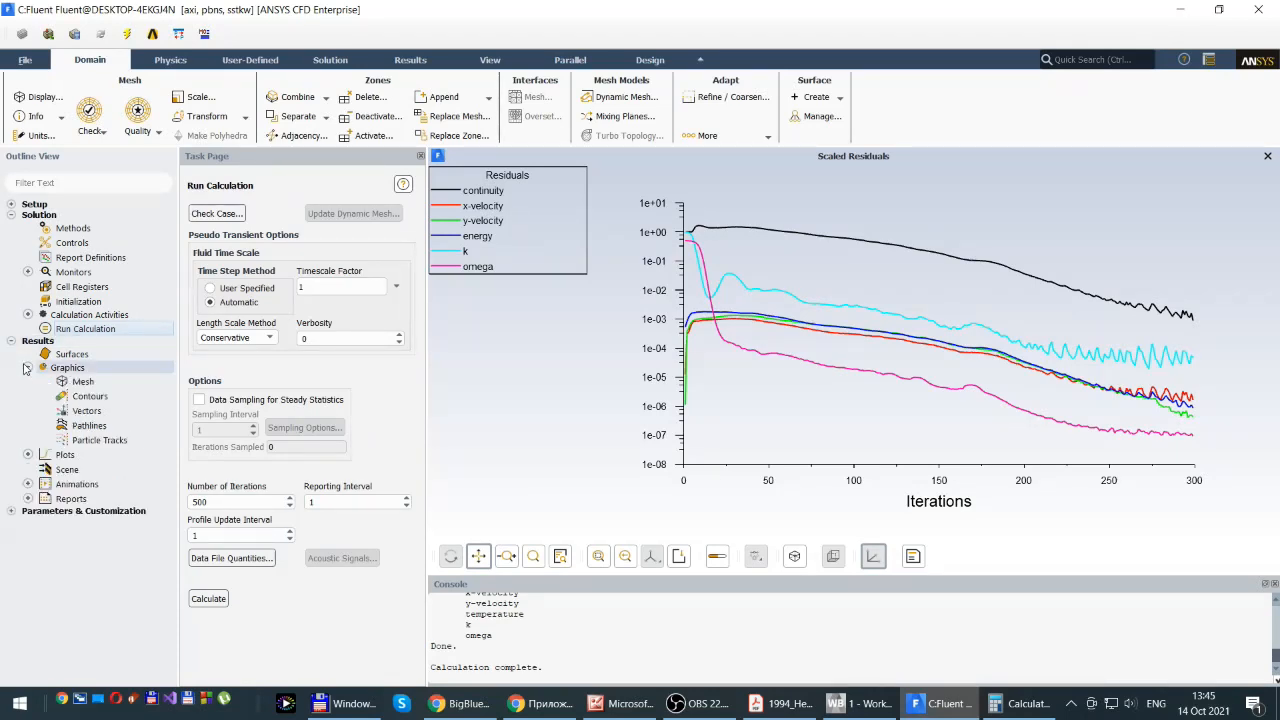
double_click(100, 400)
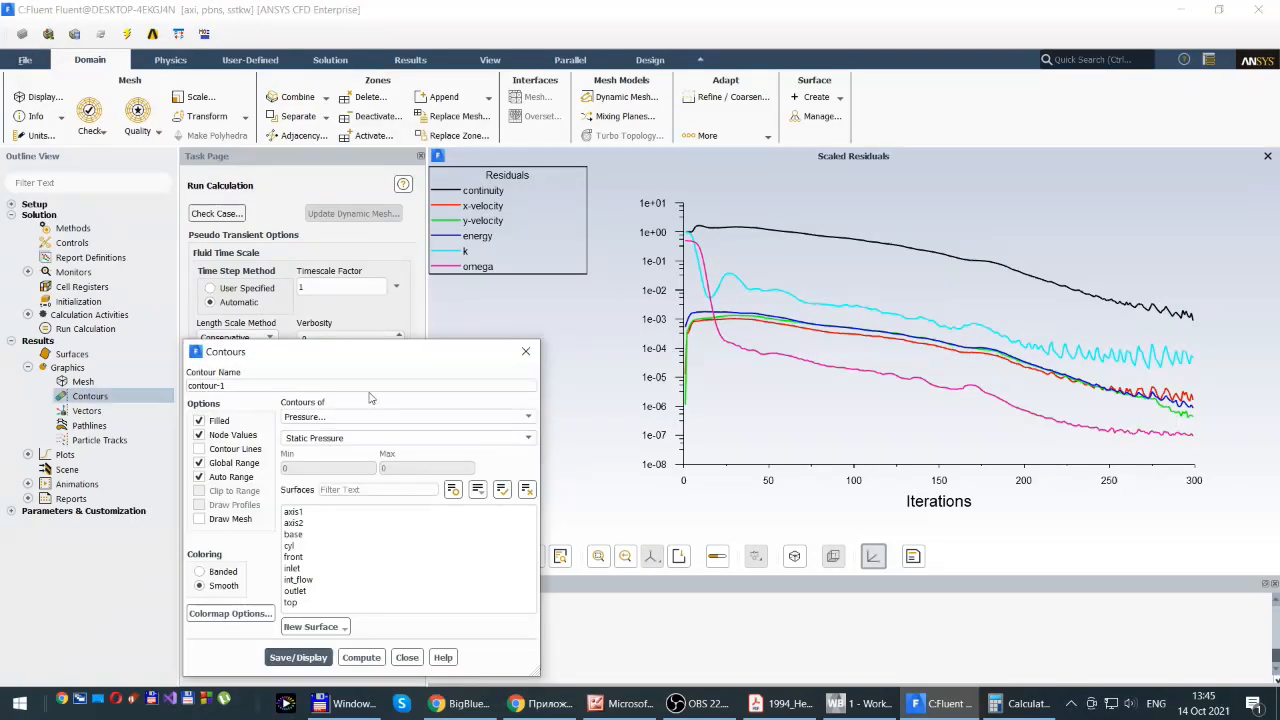
left_click_drag(363, 365, 382, 129)
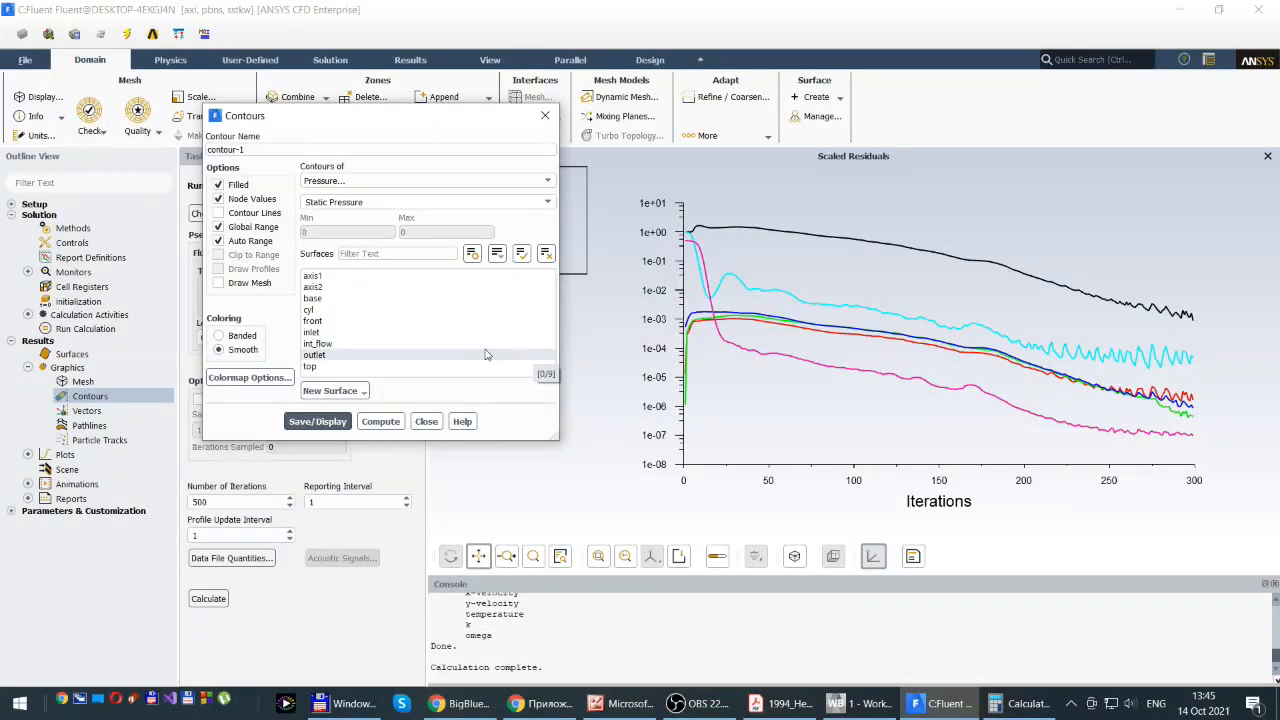
left_click(325, 345)
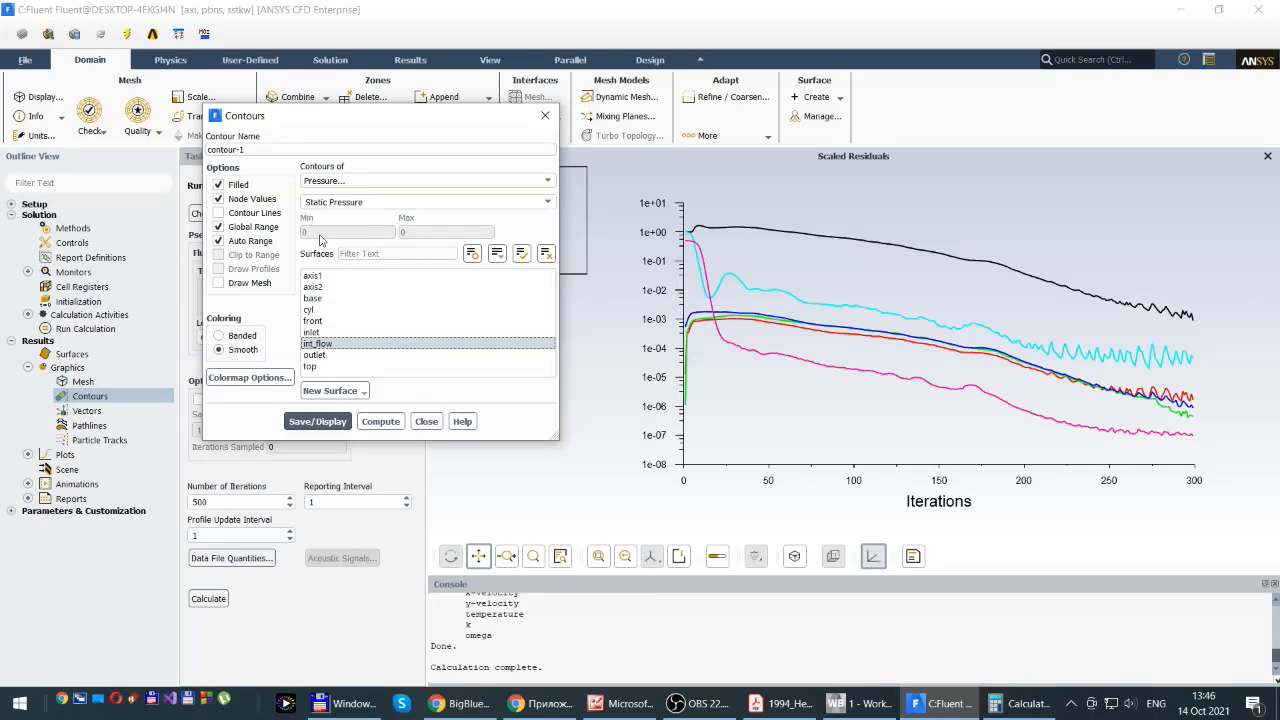
left_click(320, 421)
left_click(308, 425)
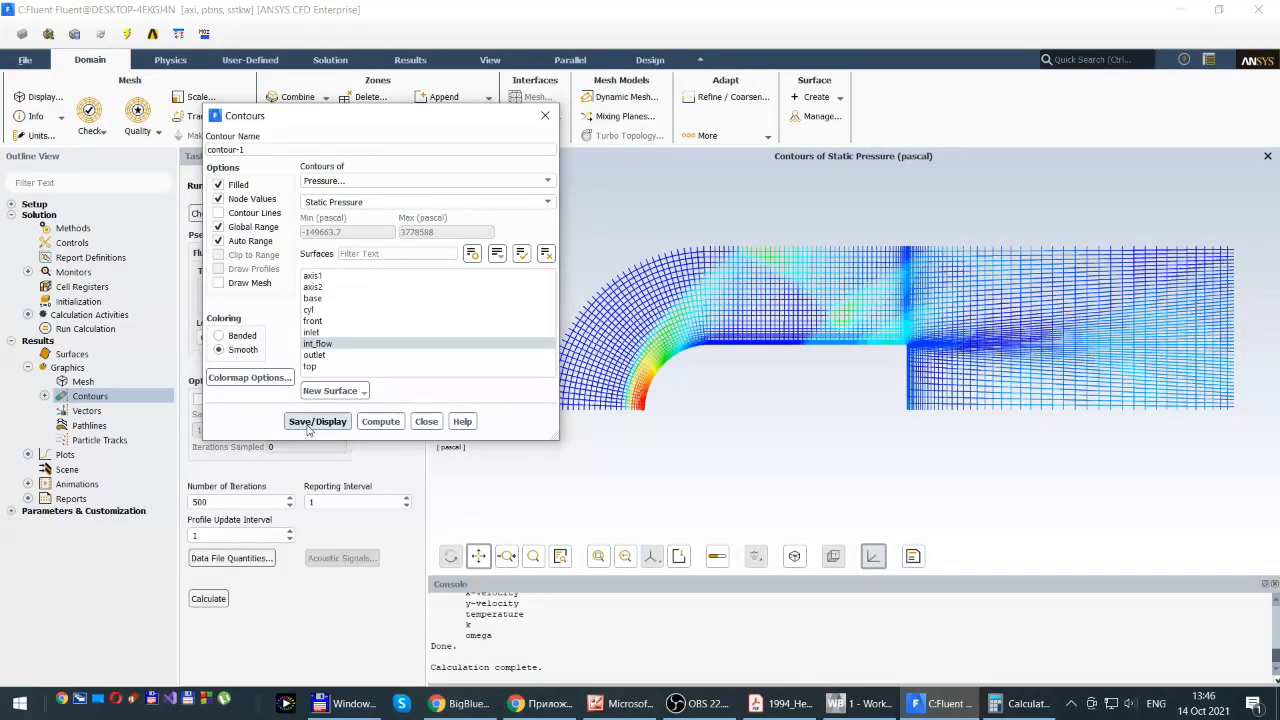
left_click_drag(441, 117, 390, 170)
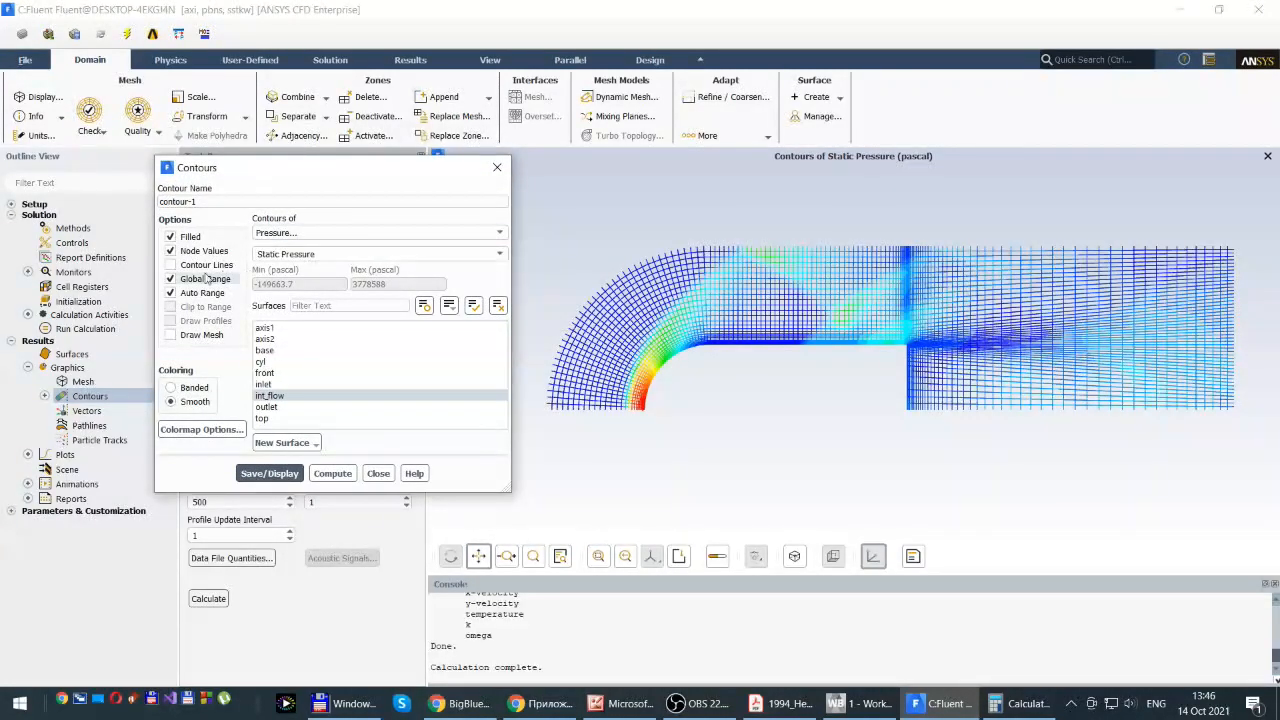
Replace int_flow with the front surface in contour-1, disable Node Values and display the static pressure contours
left_click(170, 278)
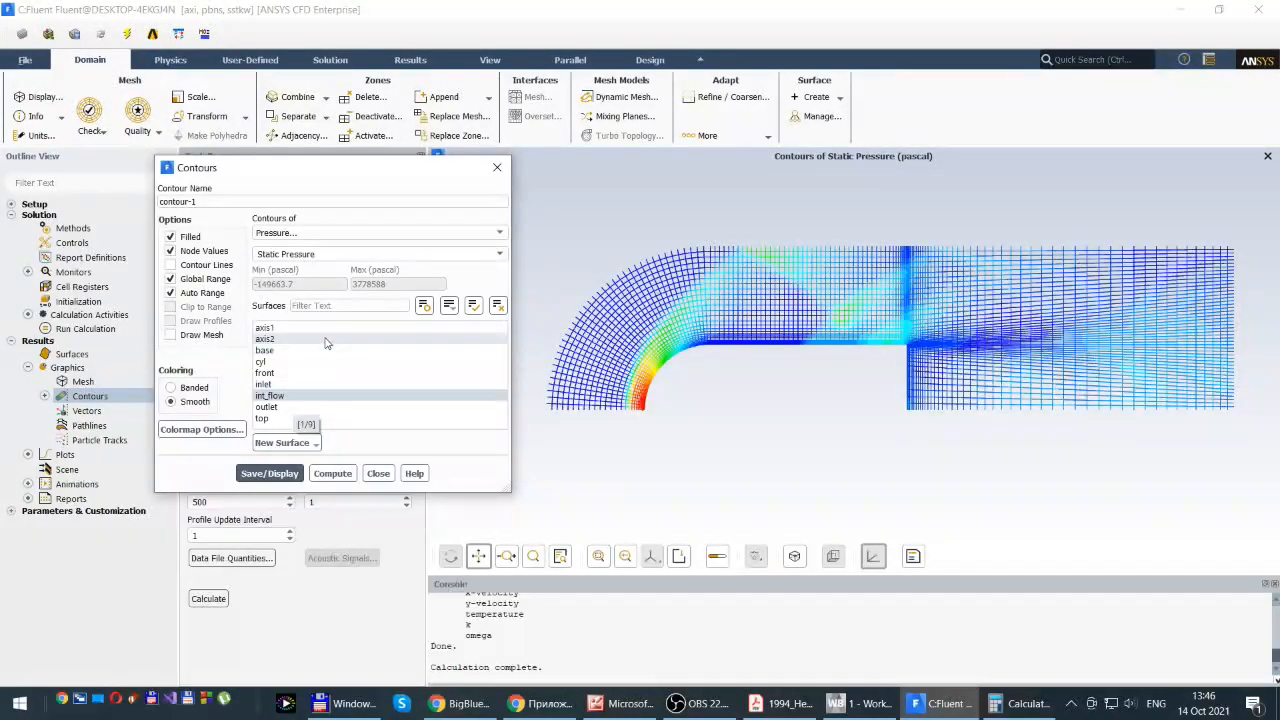
left_click(303, 396)
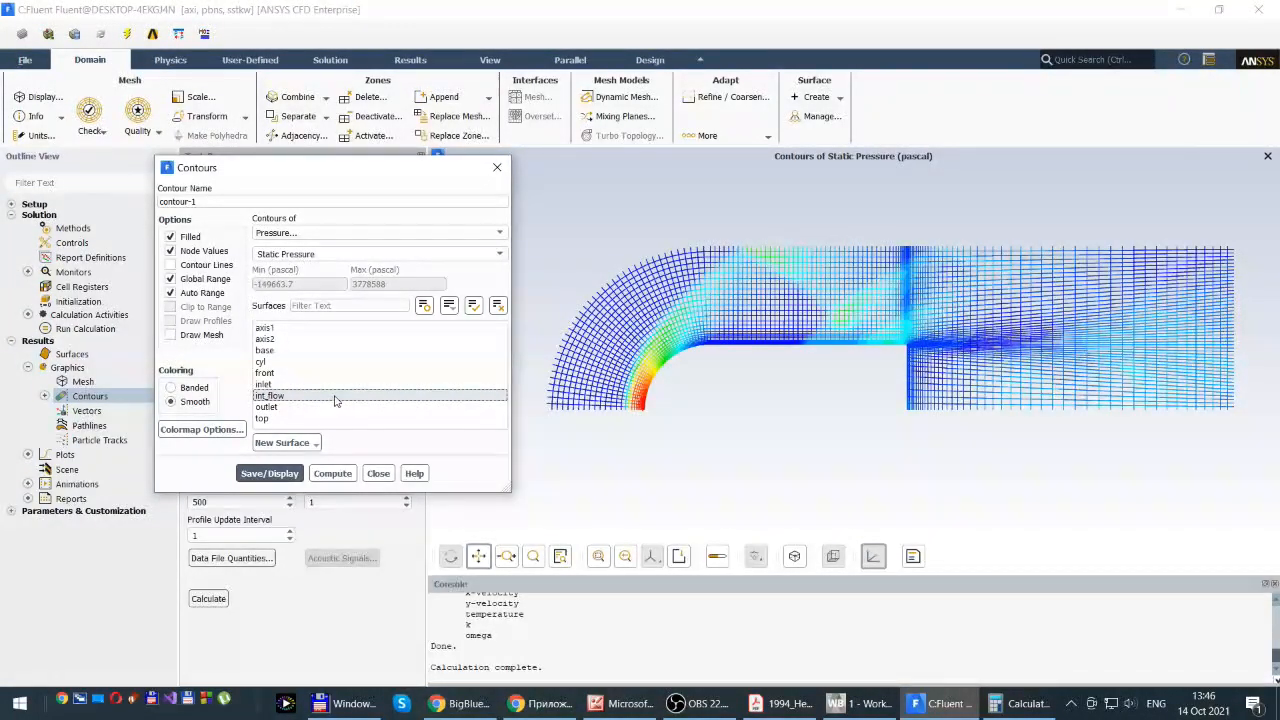
left_click(335, 387)
left_click(352, 398)
left_click(349, 386)
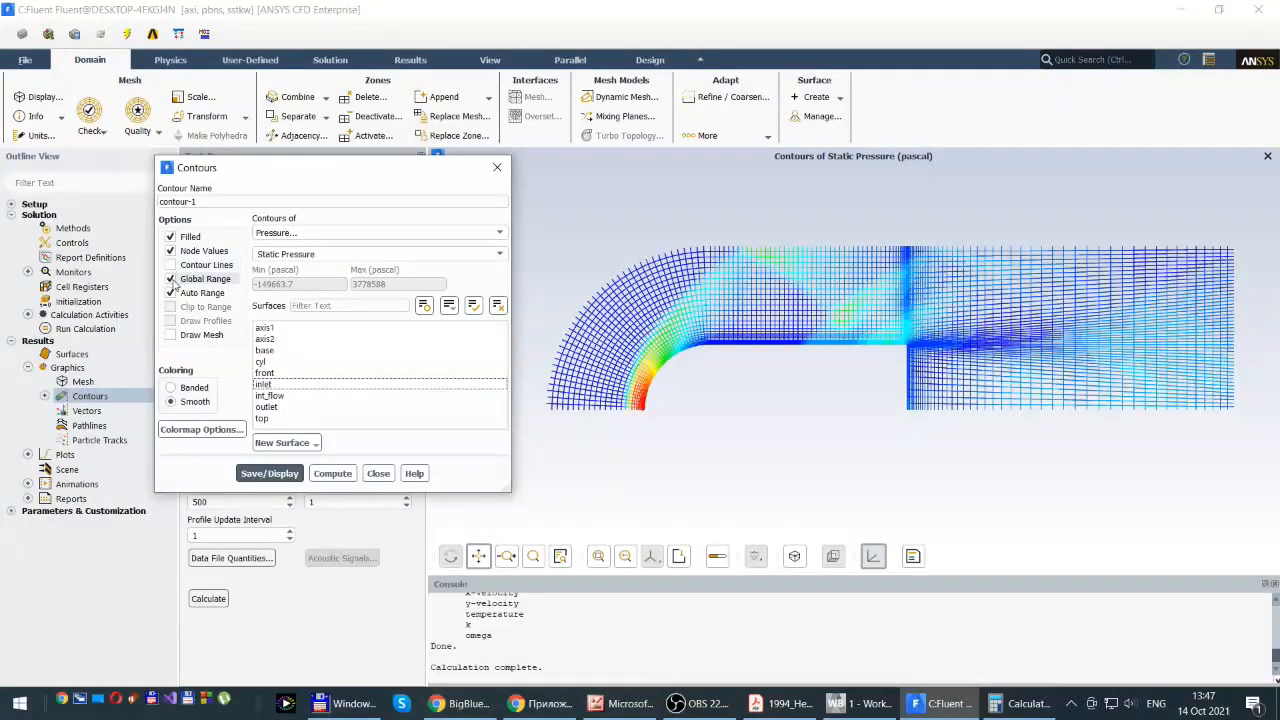
left_click(170, 292)
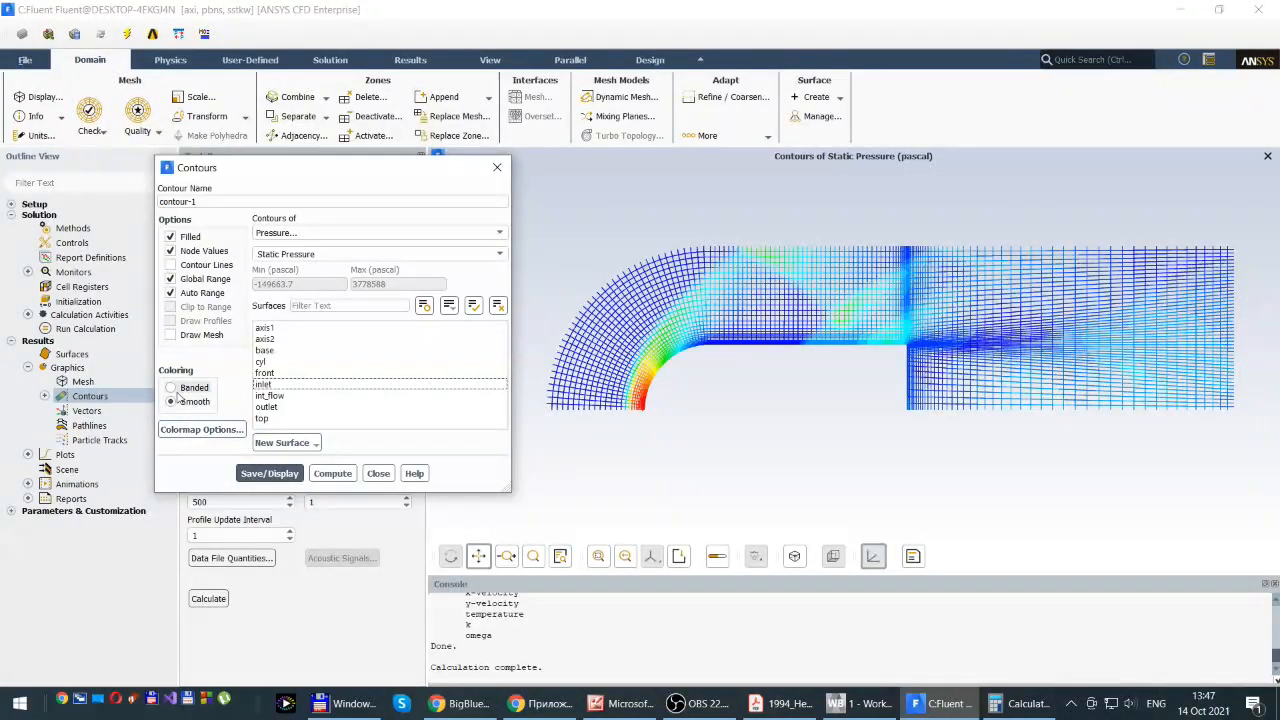
left_click(310, 380)
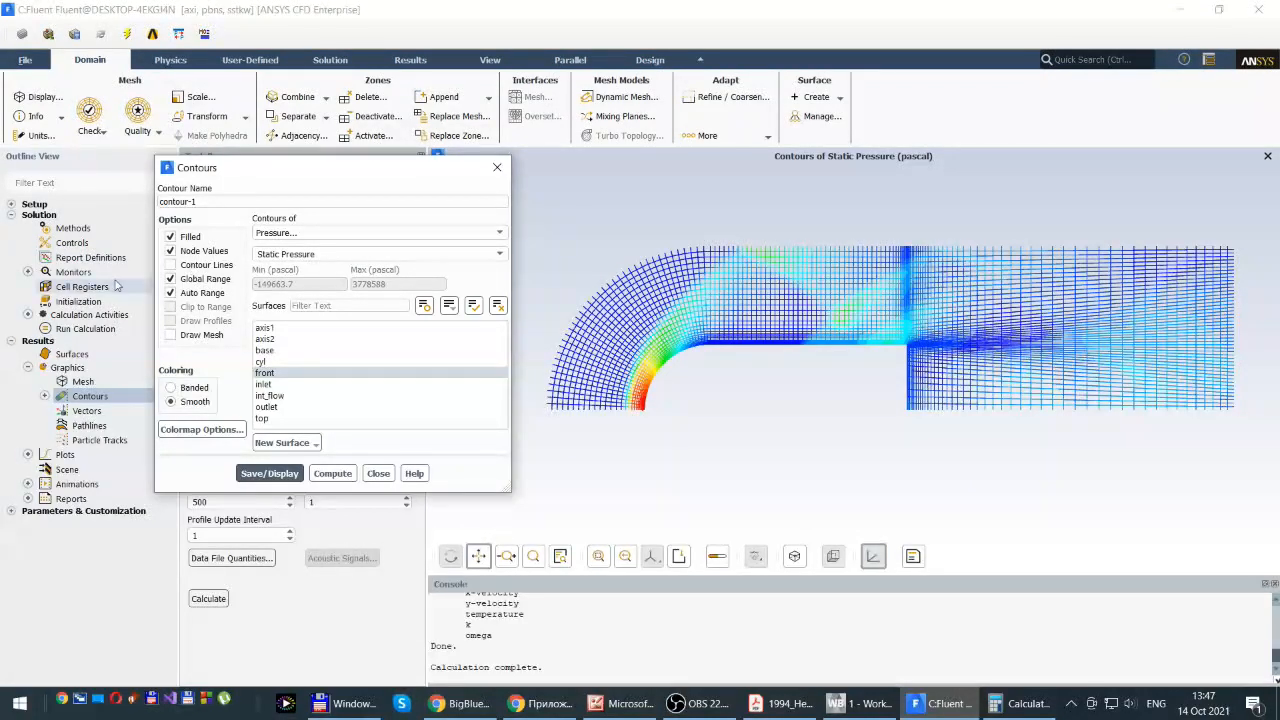
left_click(170, 251)
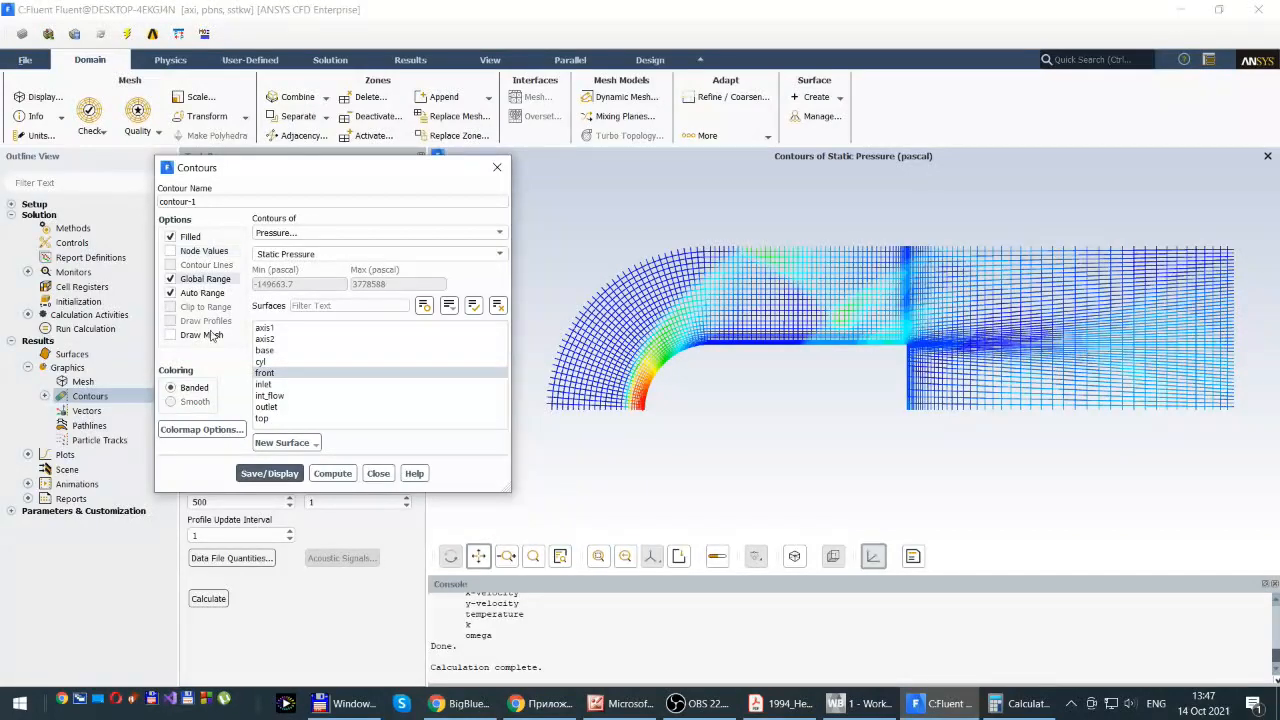
left_click(270, 474)
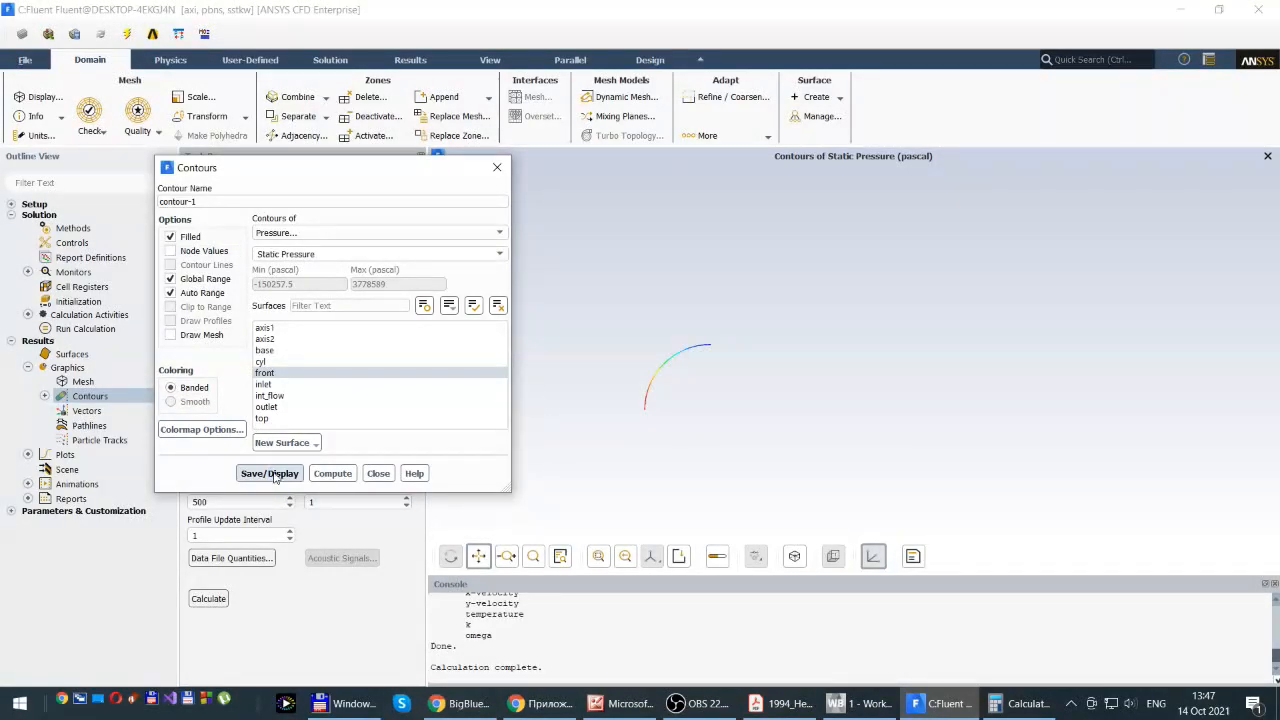
Add int_flow to the contour surfaces and compare the display with Filled turned off and on again
left_click(269, 396)
left_click(271, 478)
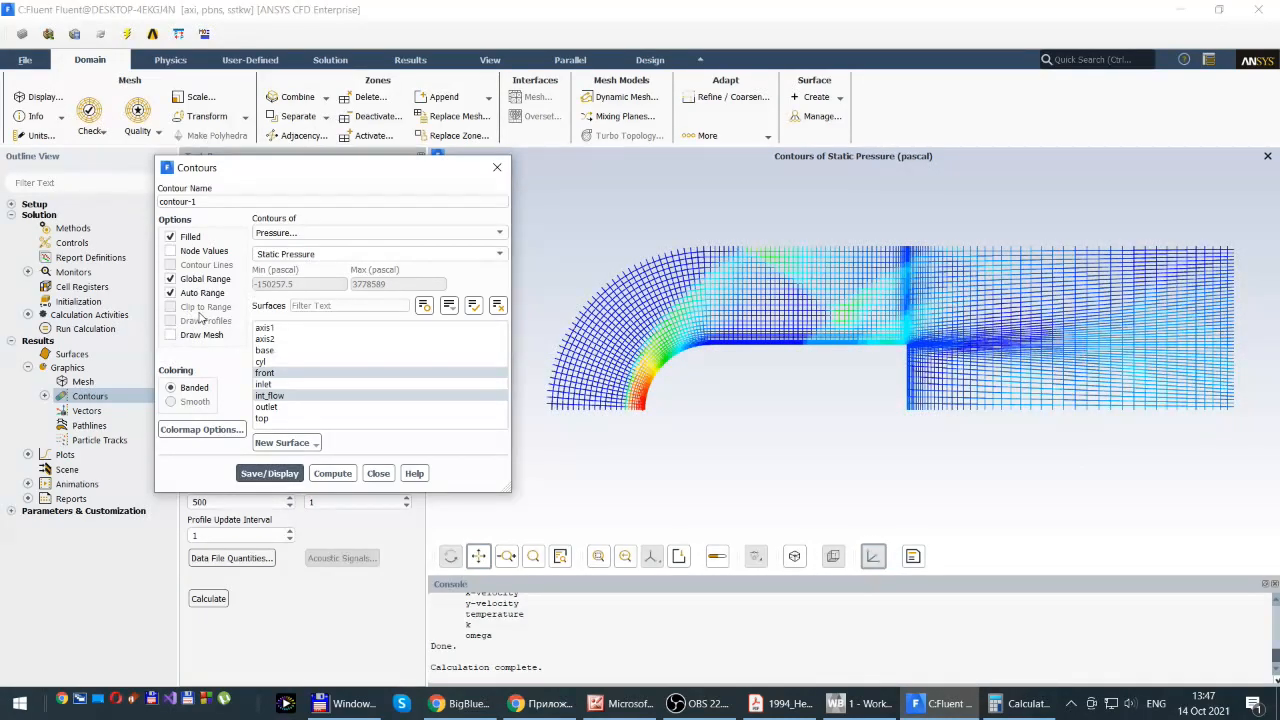
left_click(171, 238)
left_click(269, 474)
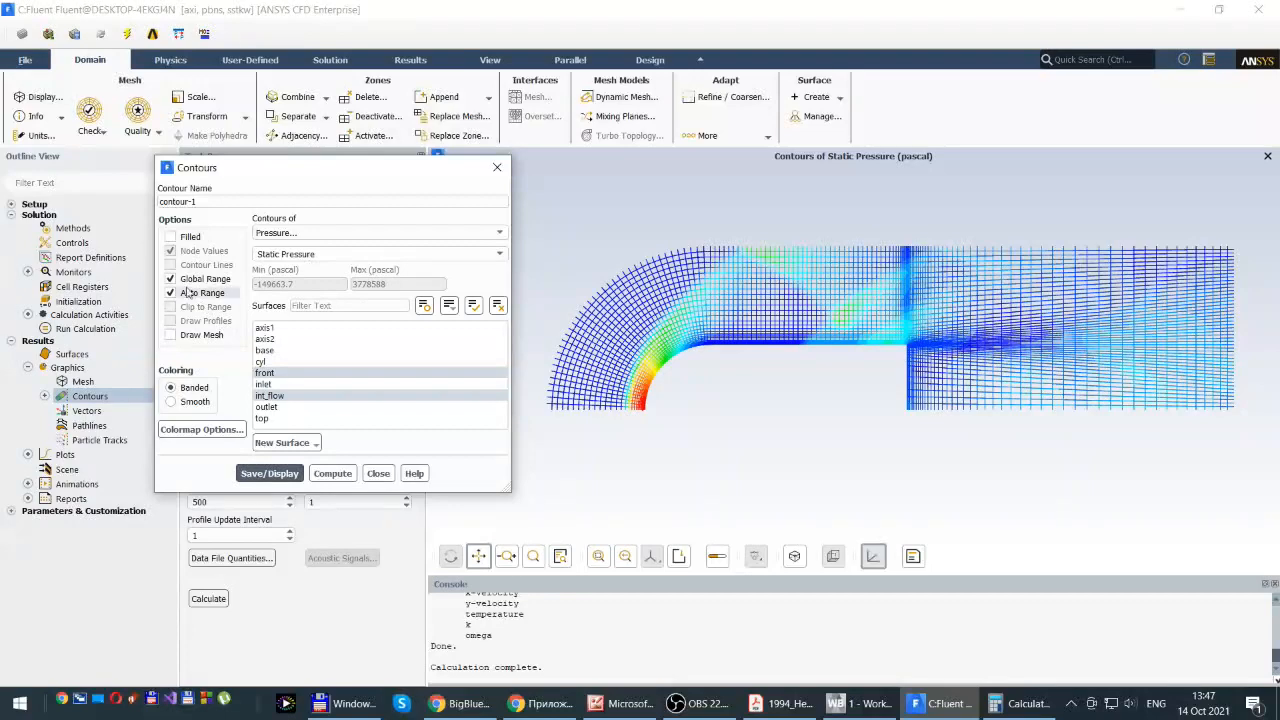
left_click(171, 237)
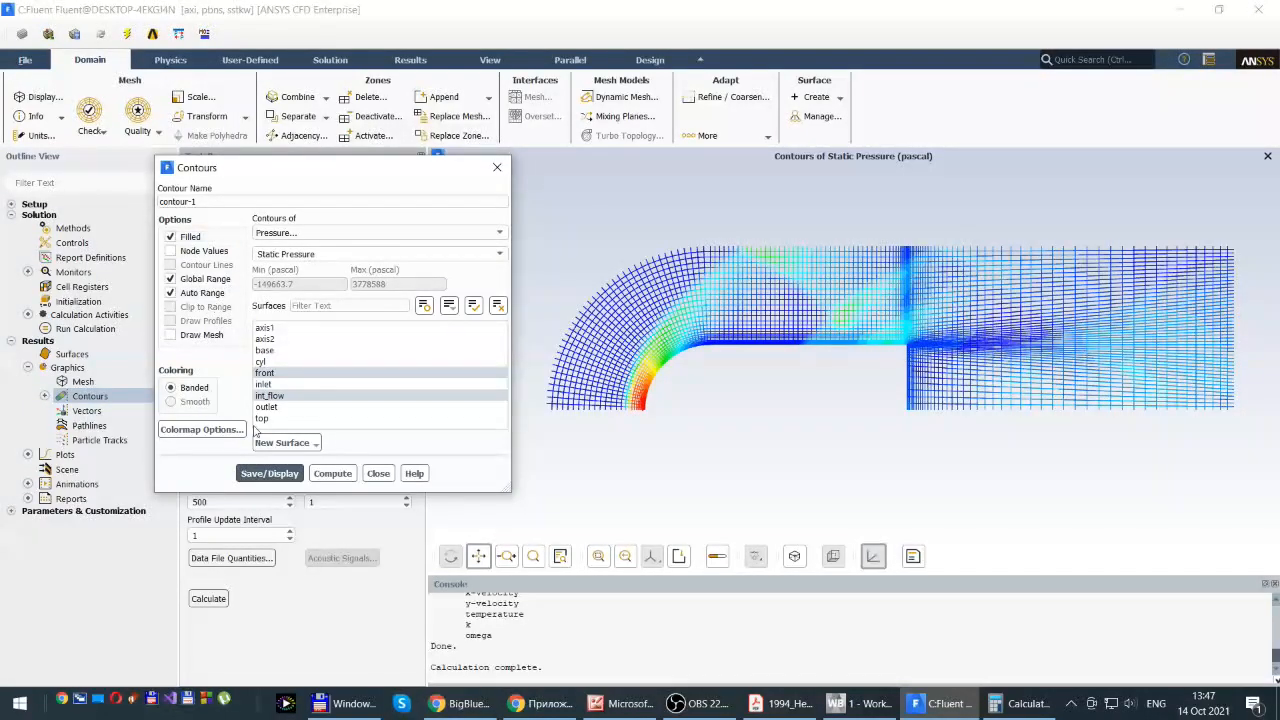
left_click(270, 474)
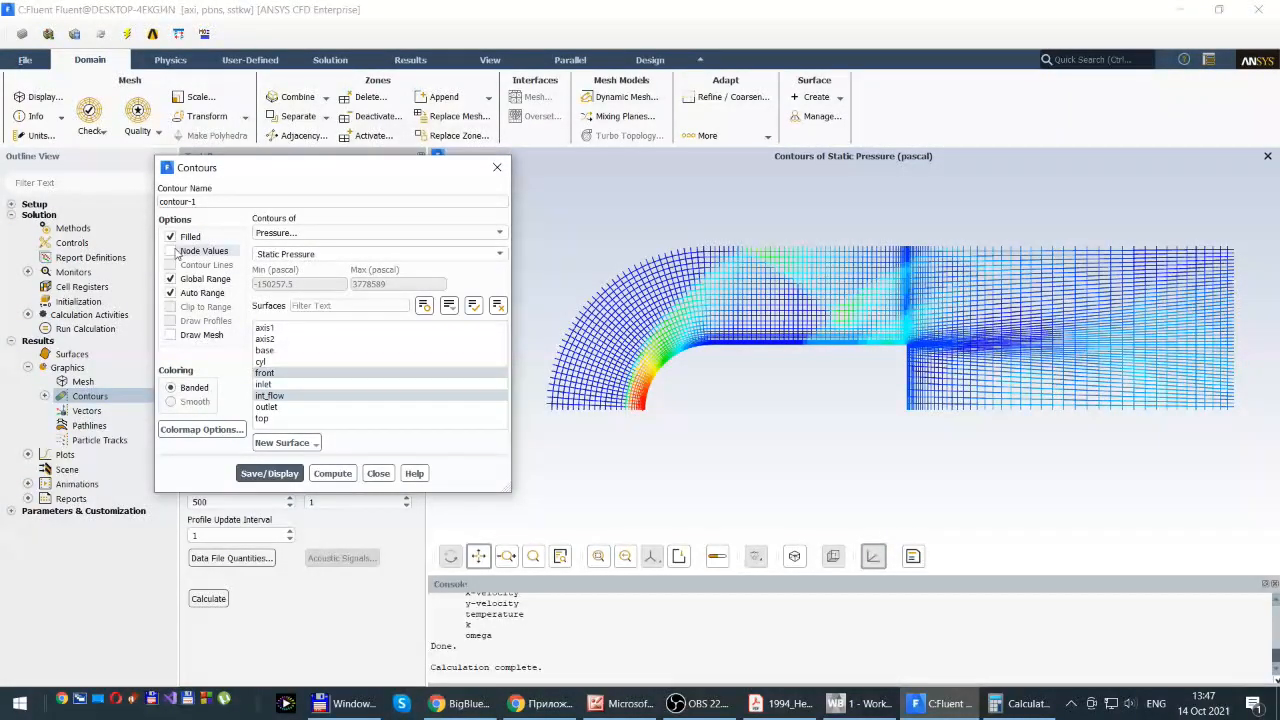
Display contour-1 on int_flow only with Node Values and Smooth coloring, once with and once without the mesh overlay
left_click(171, 252)
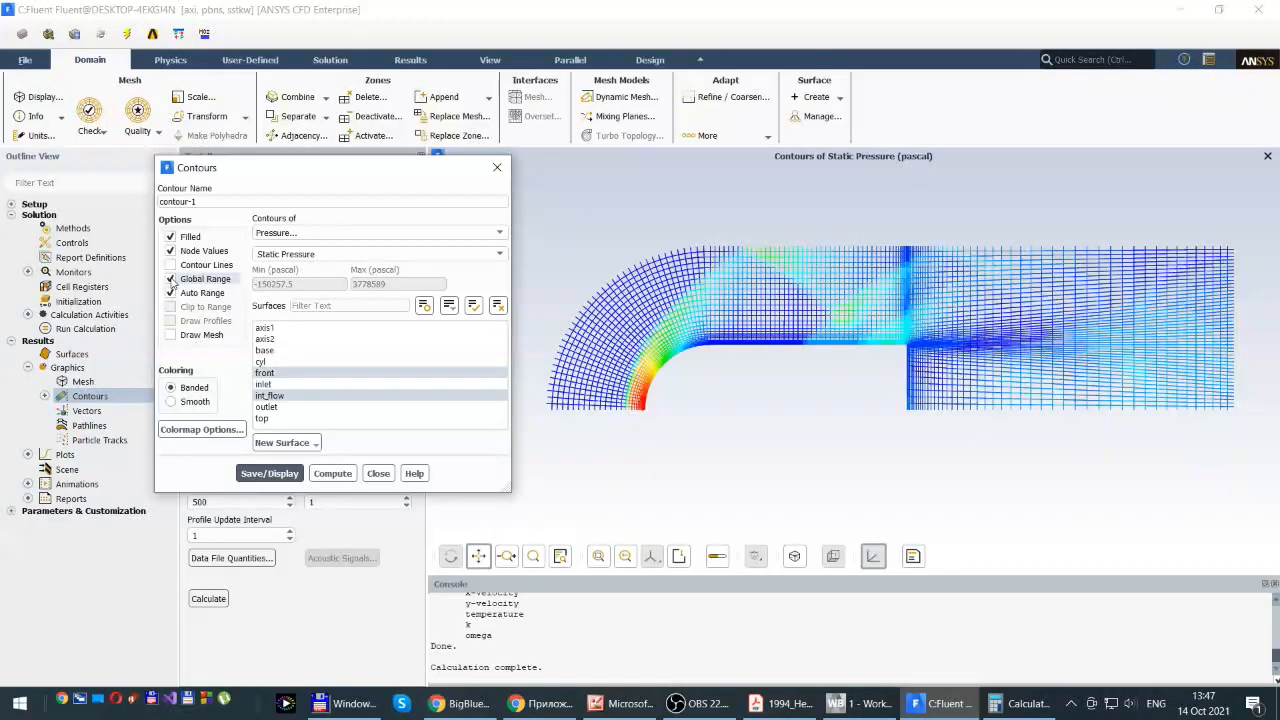
left_click(170, 336)
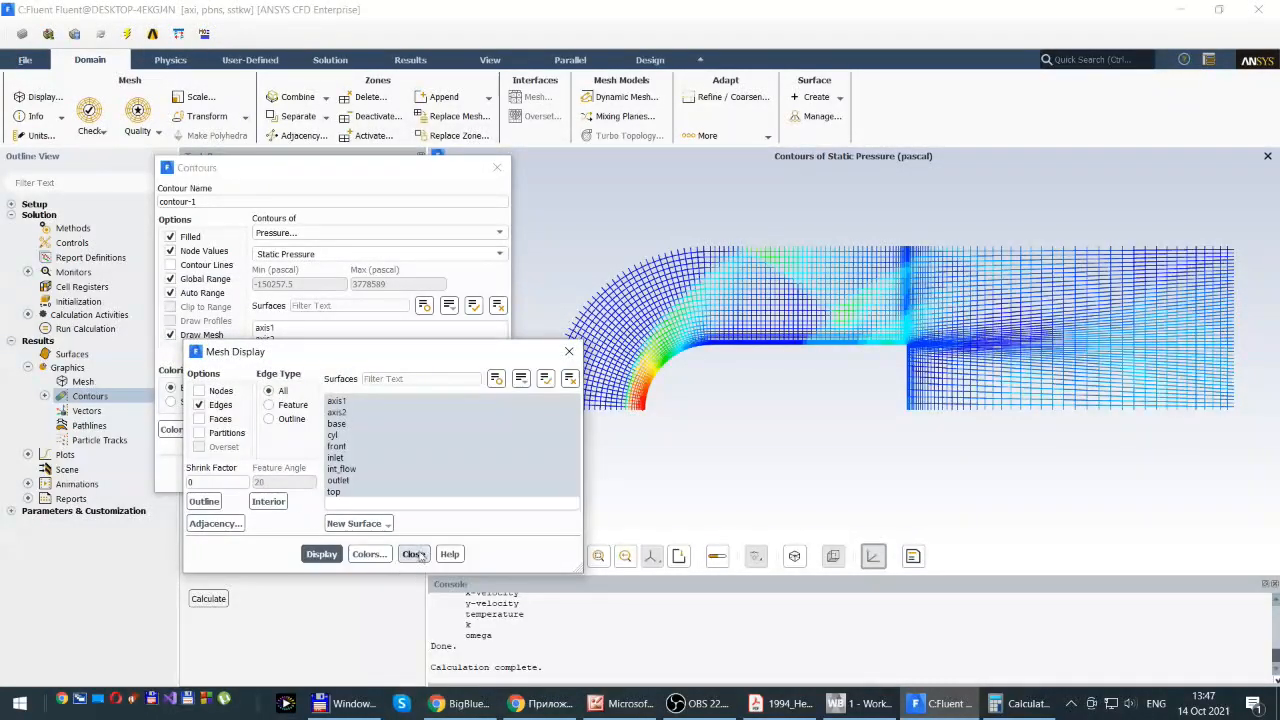
left_click(413, 554)
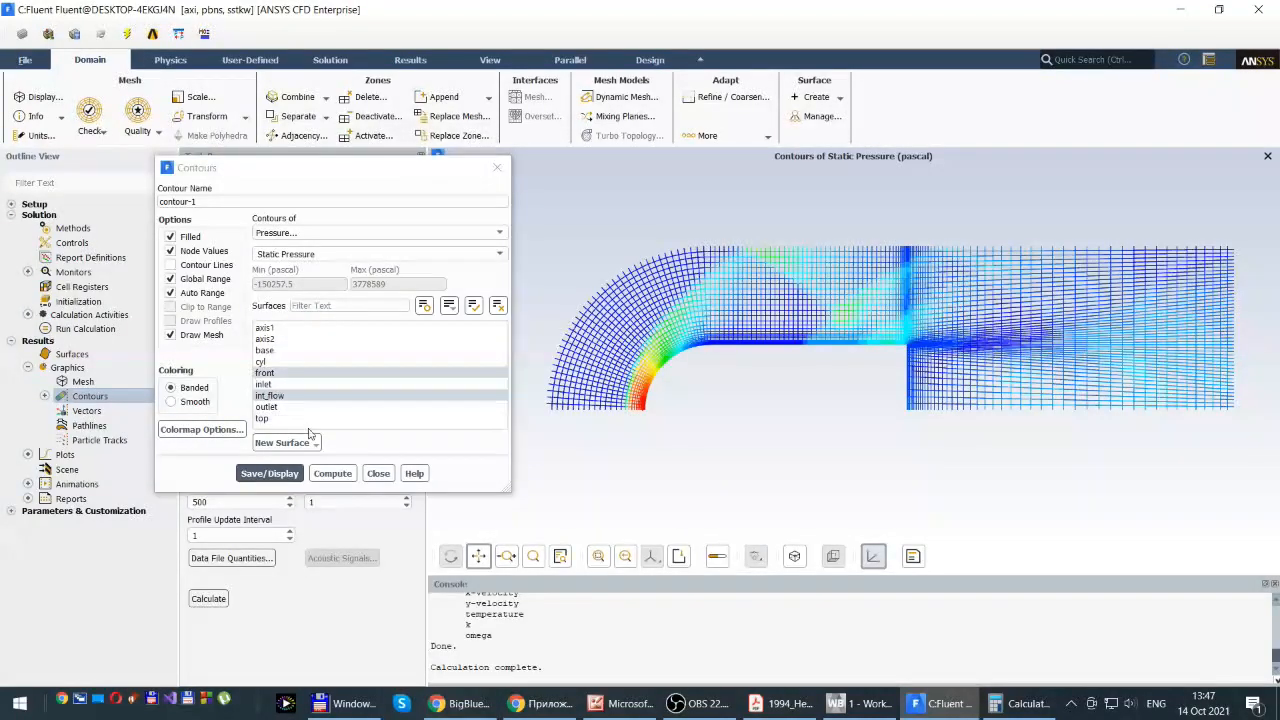
left_click(294, 376)
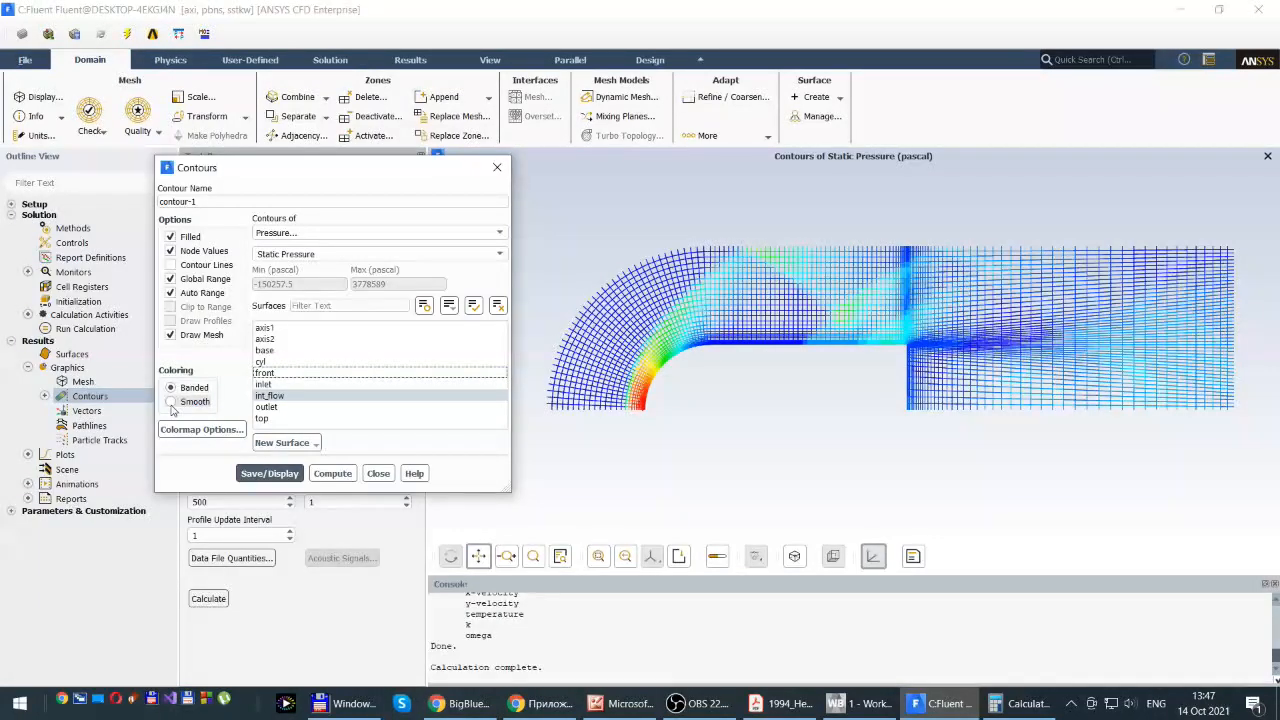
left_click(171, 402)
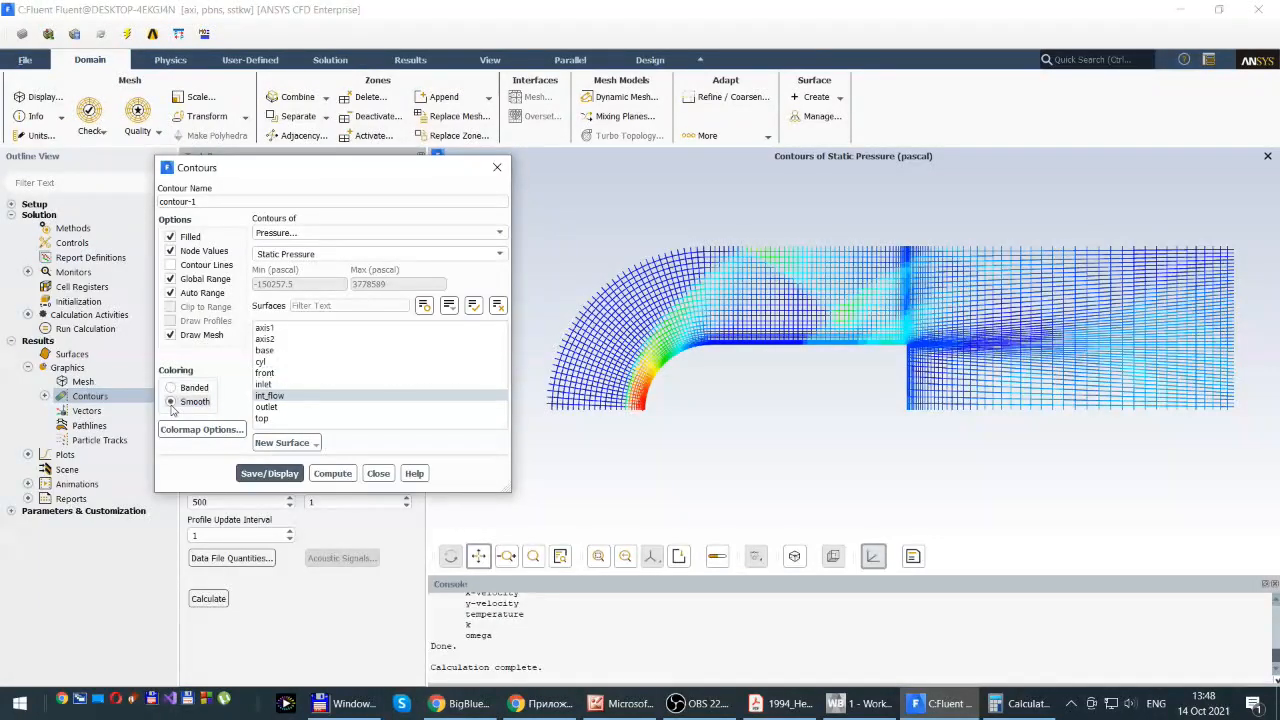
left_click(257, 474)
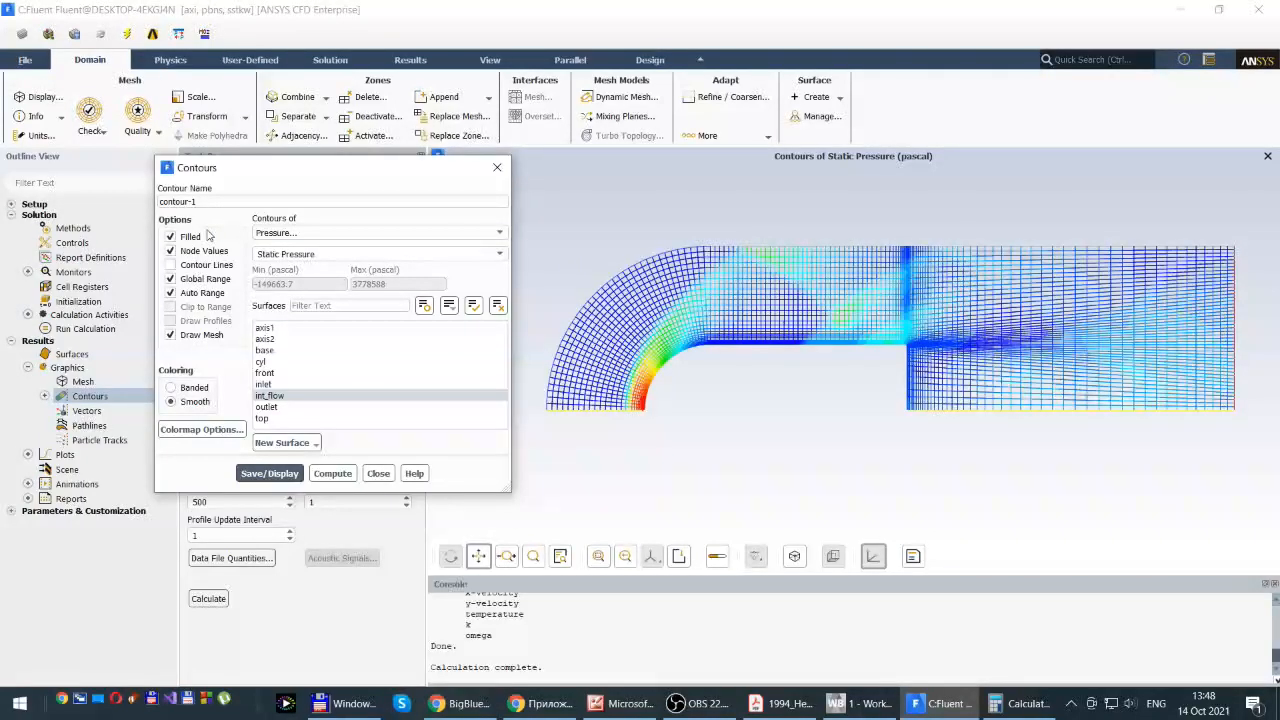
left_click(192, 203)
left_click(262, 474)
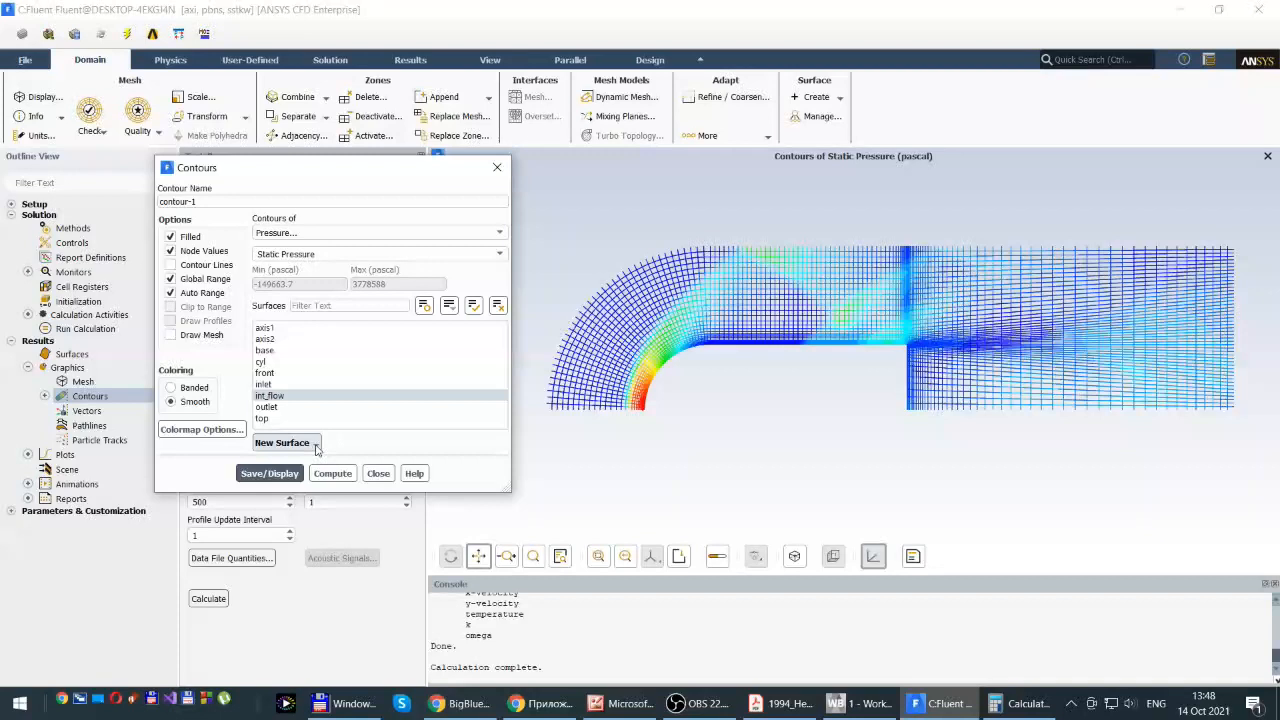
Review and apply the colormap options, and compute and redisplay contour-1 on int_flow
left_click(211, 434)
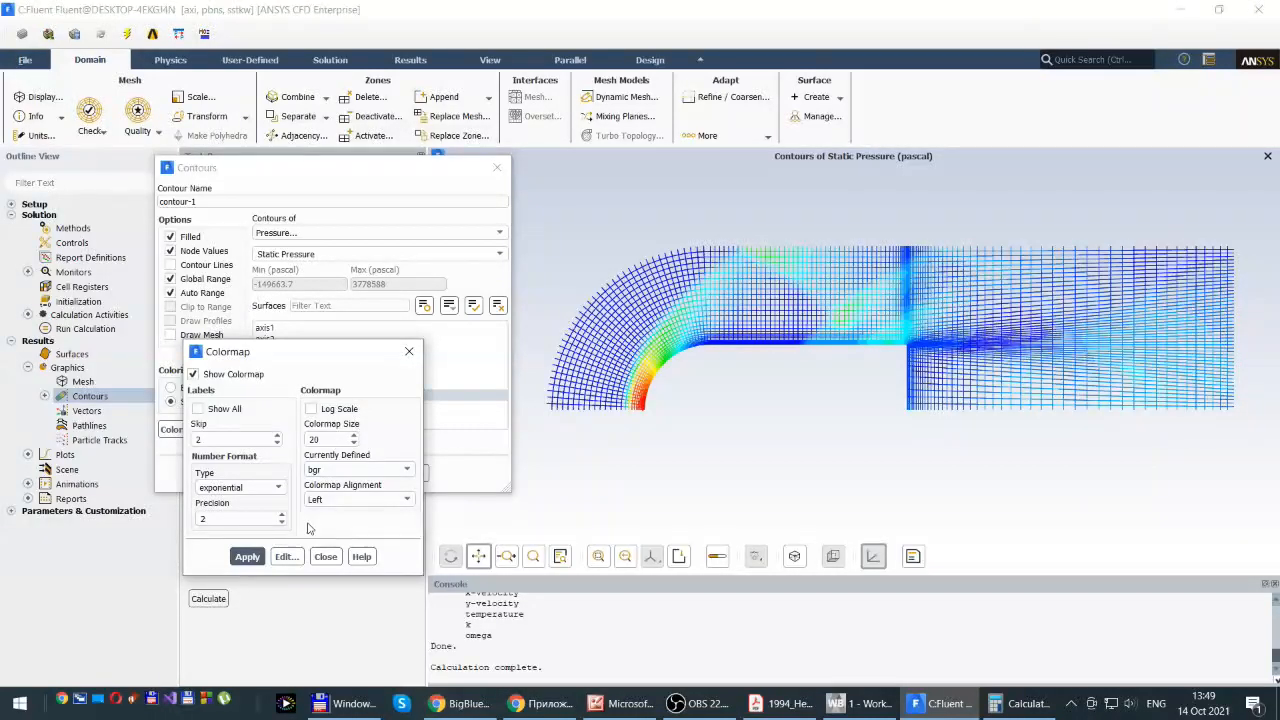
left_click(248, 558)
left_click(327, 558)
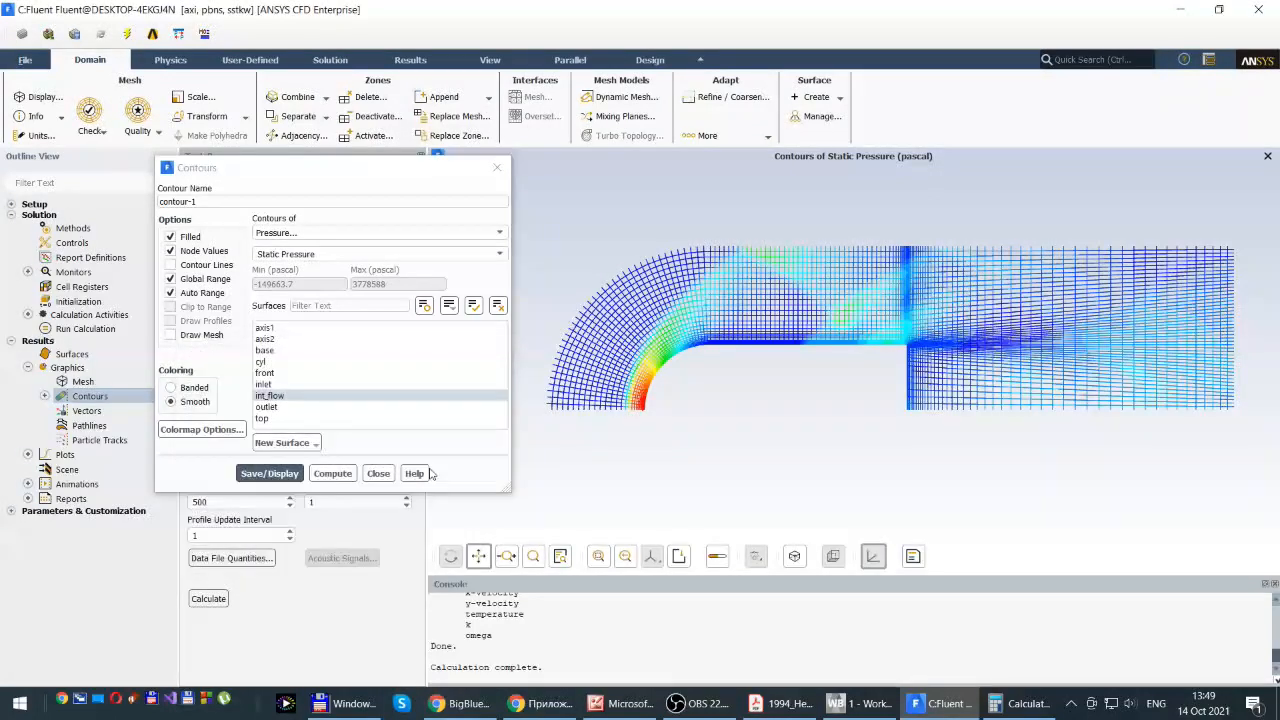
left_click(327, 397)
left_click(342, 476)
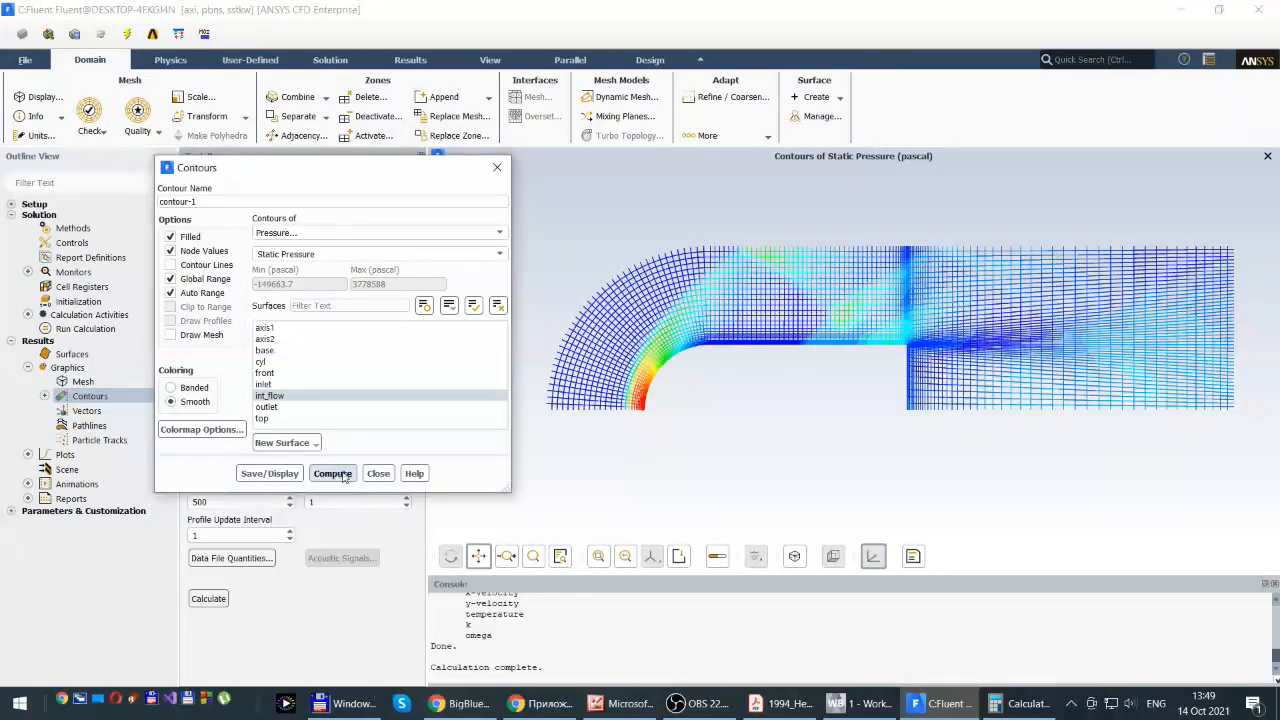
left_click(268, 473)
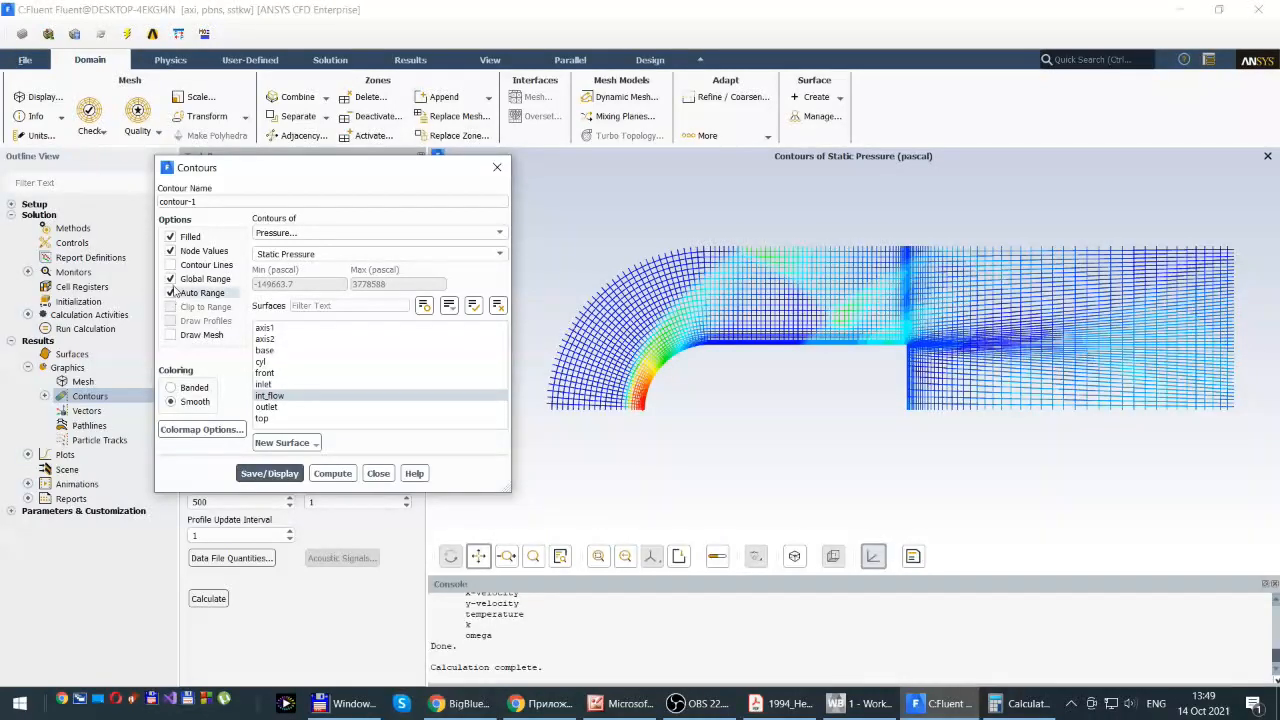
Display contour-1 with Filled, Global Range, Auto Range and Clip to Range all turned off
left_click(170, 237)
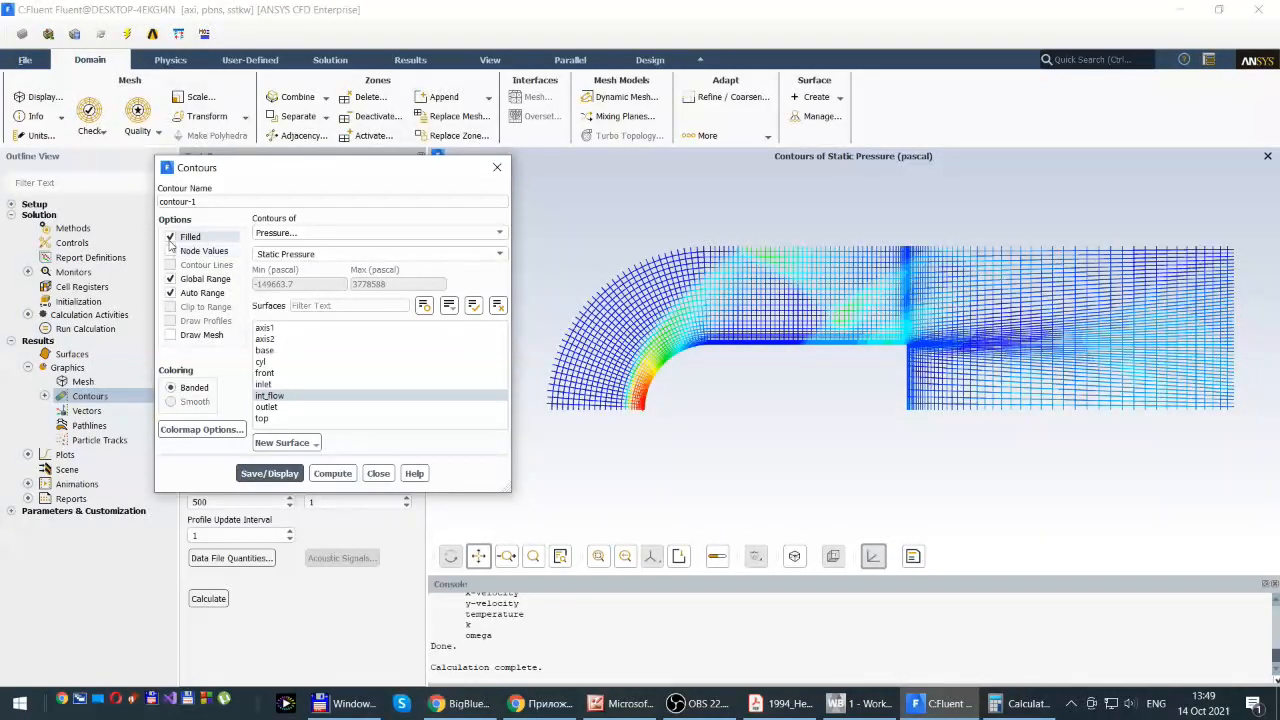
left_click(171, 280)
left_click(170, 296)
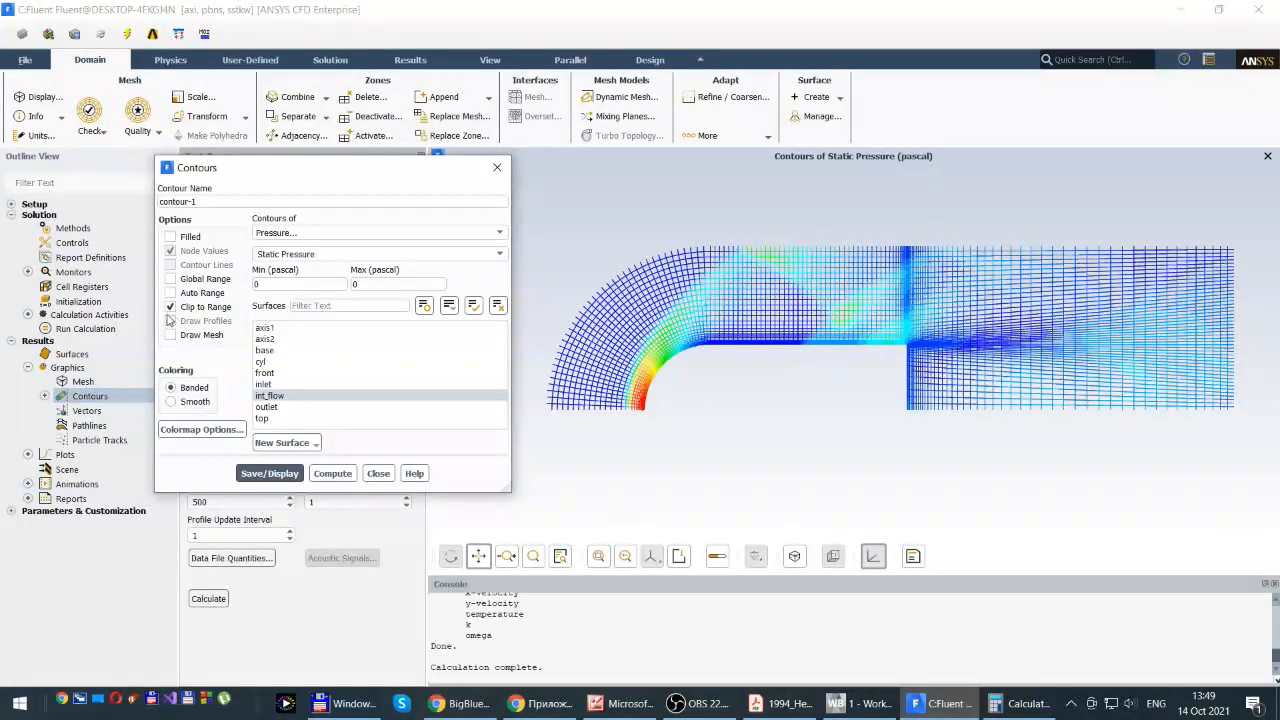
left_click(170, 307)
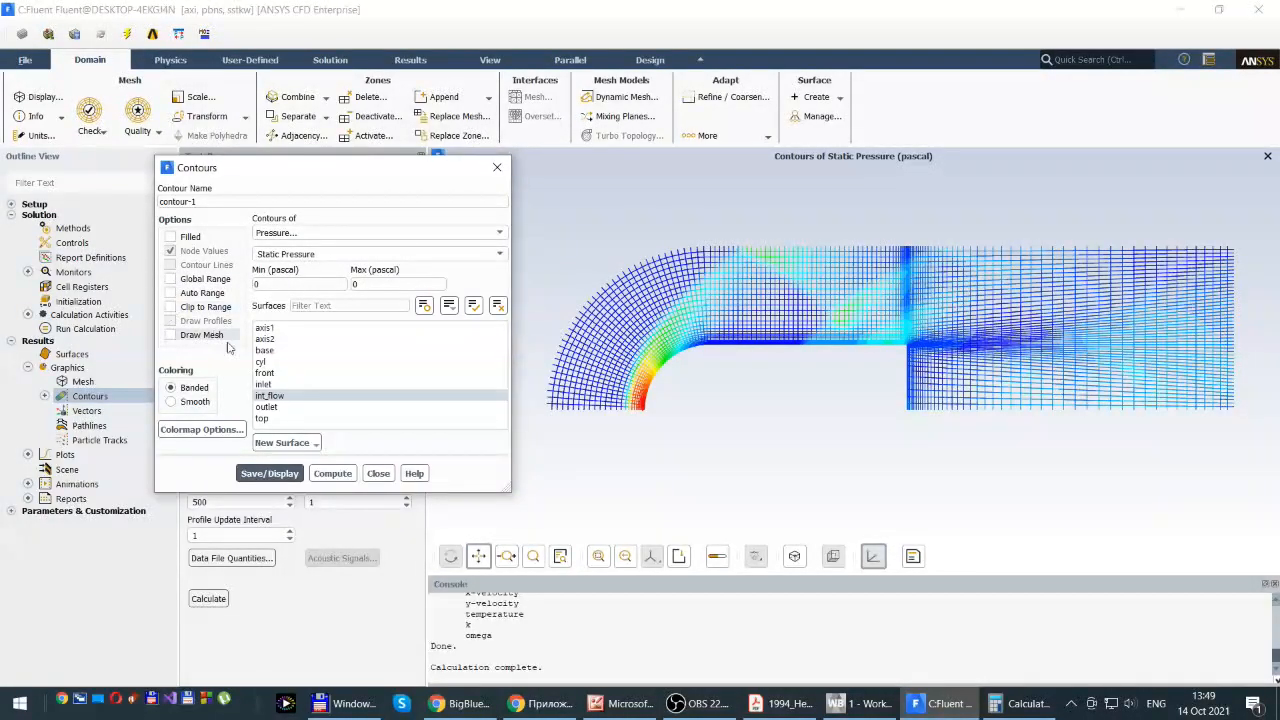
left_click(266, 478)
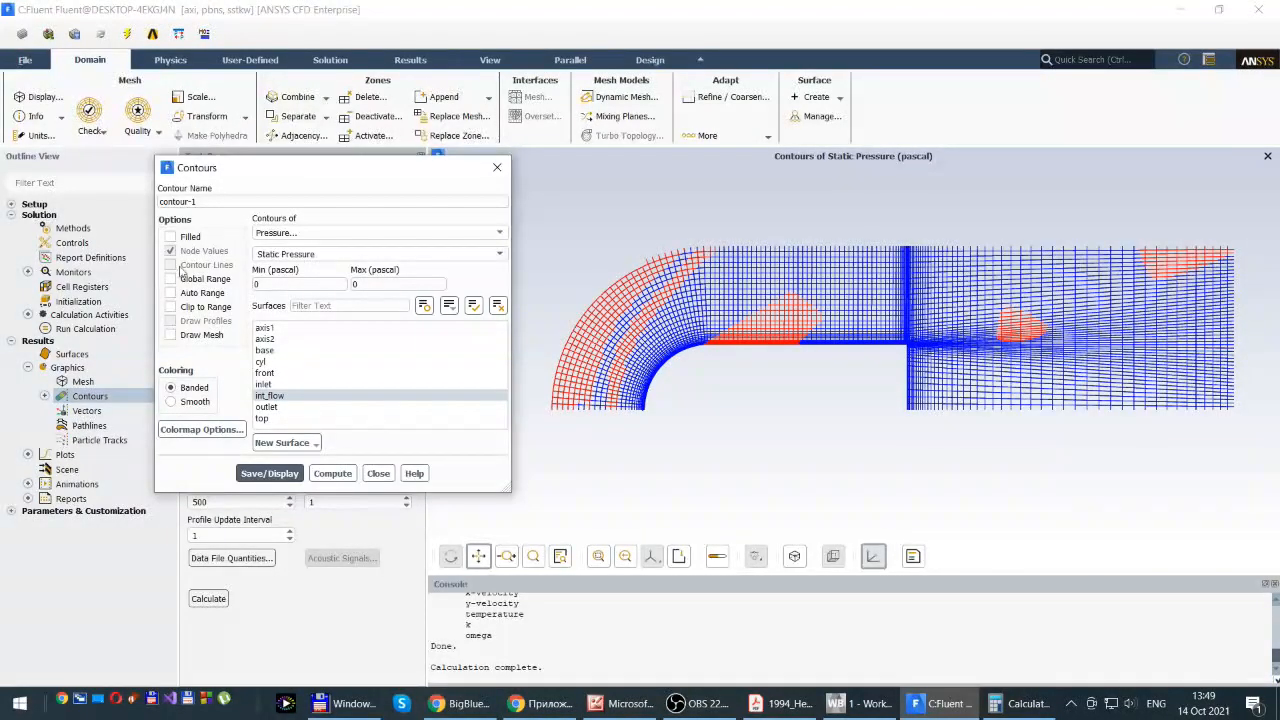
Redisplay contour-1 as filled contours without Node Values, with Global Range and Auto Range enabled, and finish editing it
left_click(170, 236)
left_click(171, 251)
left_click(268, 473)
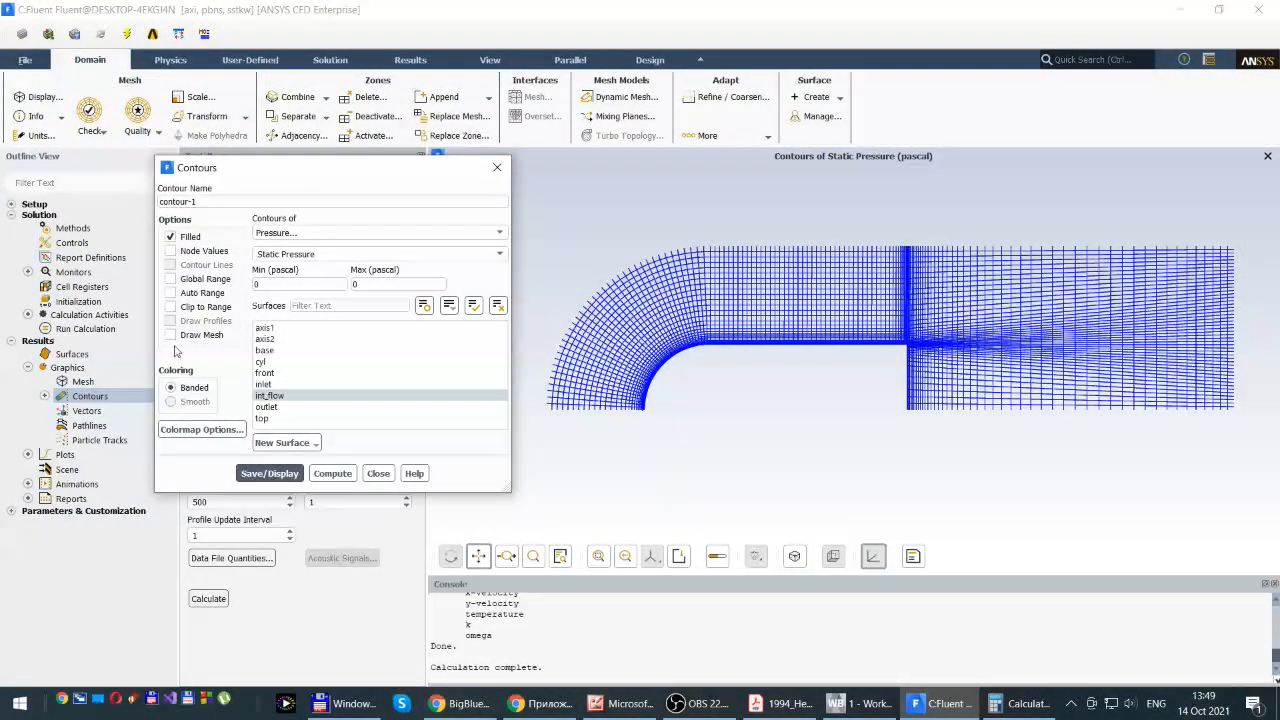
left_click(170, 279)
left_click(170, 293)
left_click(272, 473)
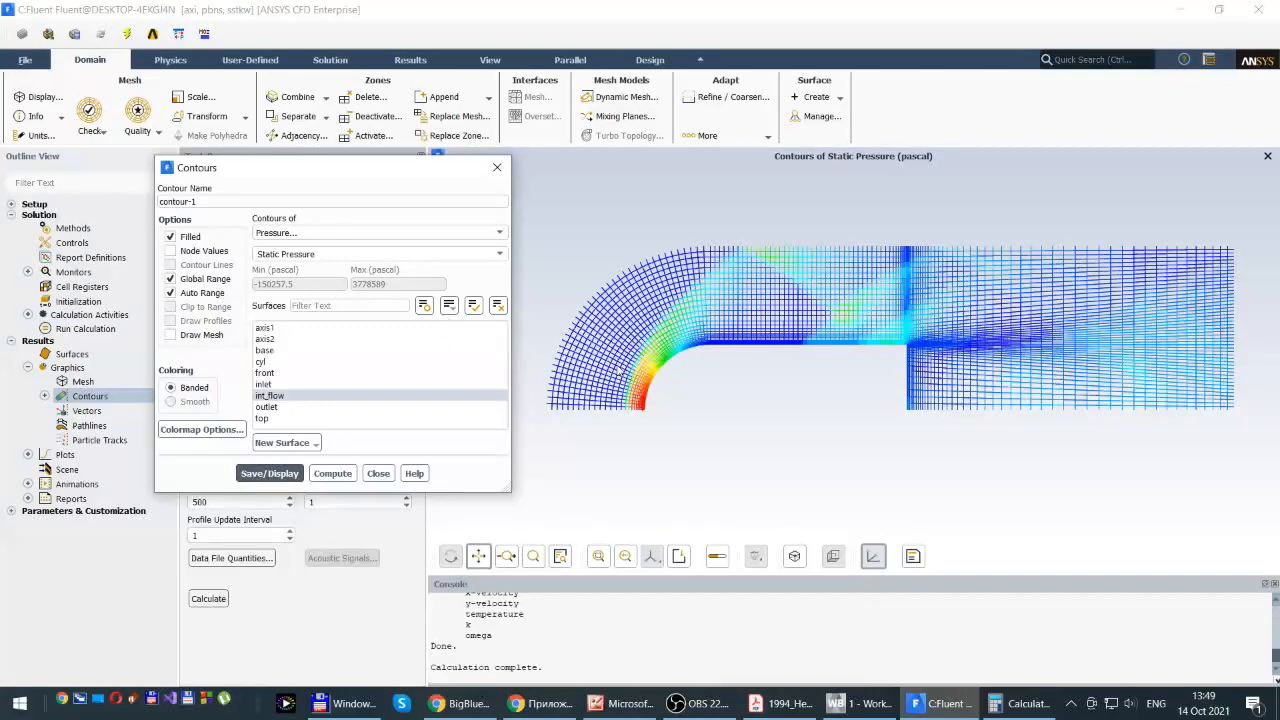
scroll(813, 334, "up", 5)
scroll(813, 334, "down", 5)
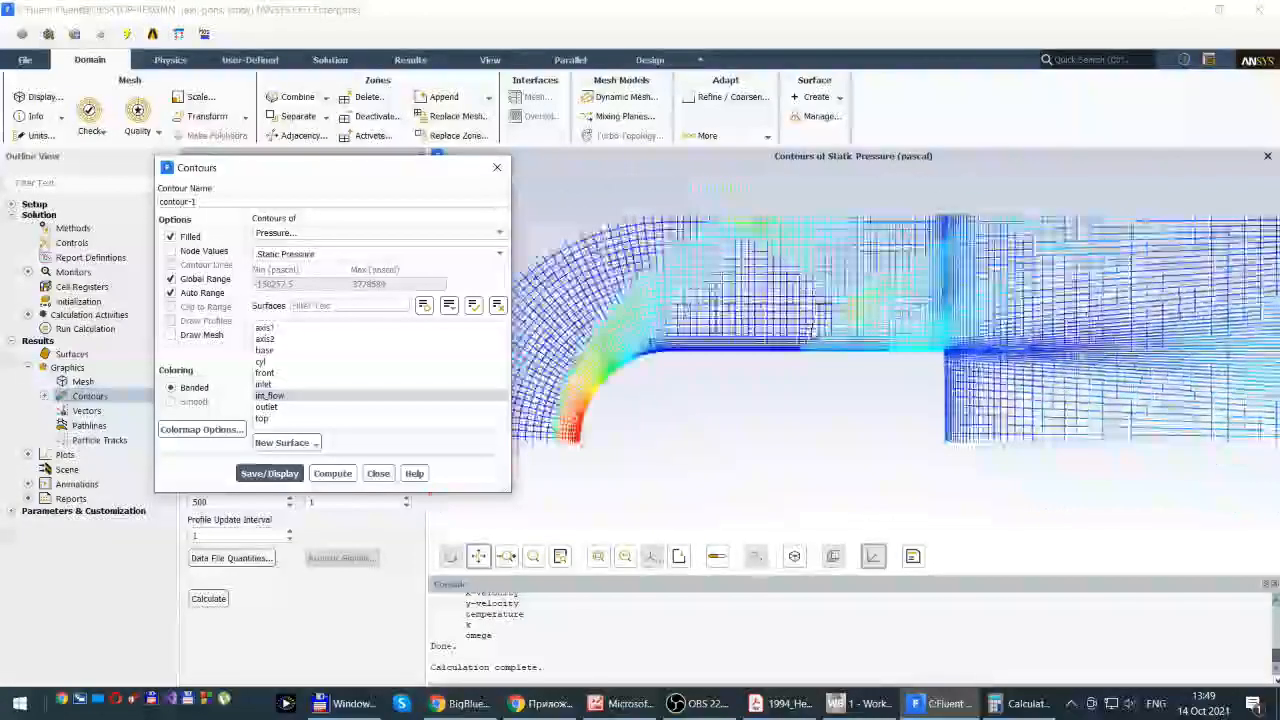
left_click(378, 473)
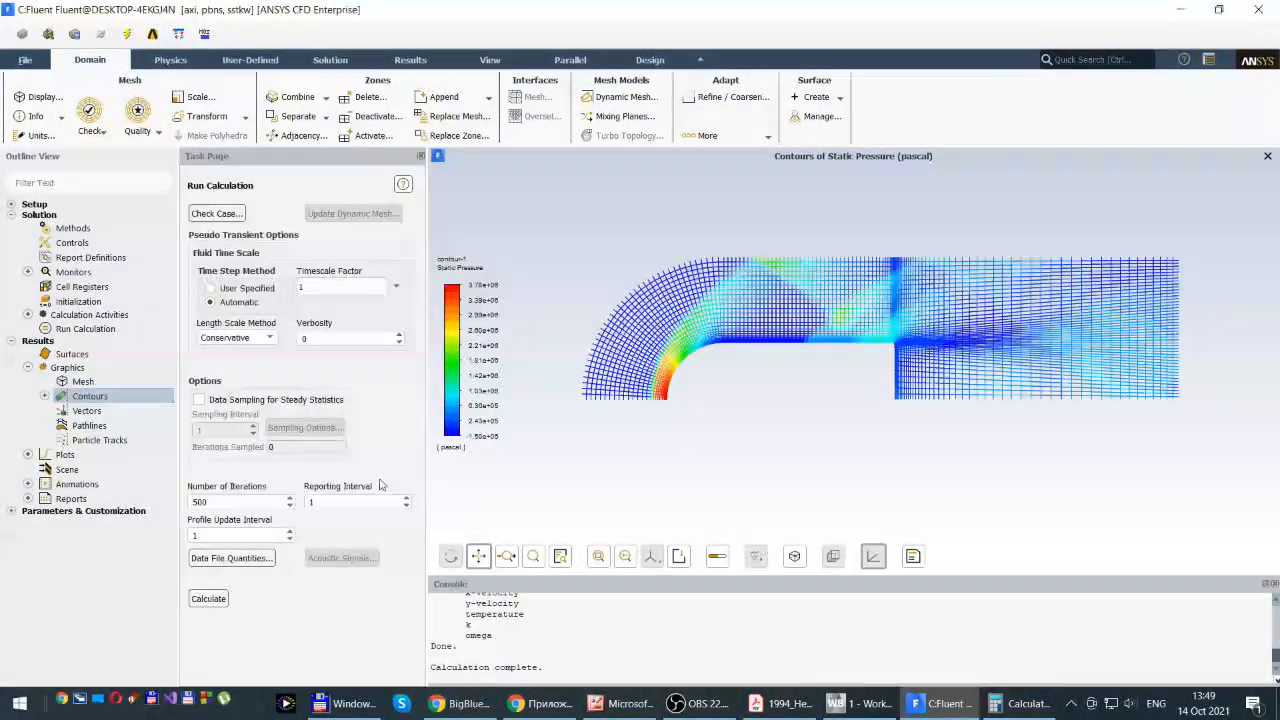
Create contour-2 as filled, smooth-colored contours of Mach Number with Node Values on, and save and display it
left_click(45, 397)
double_click(89, 397)
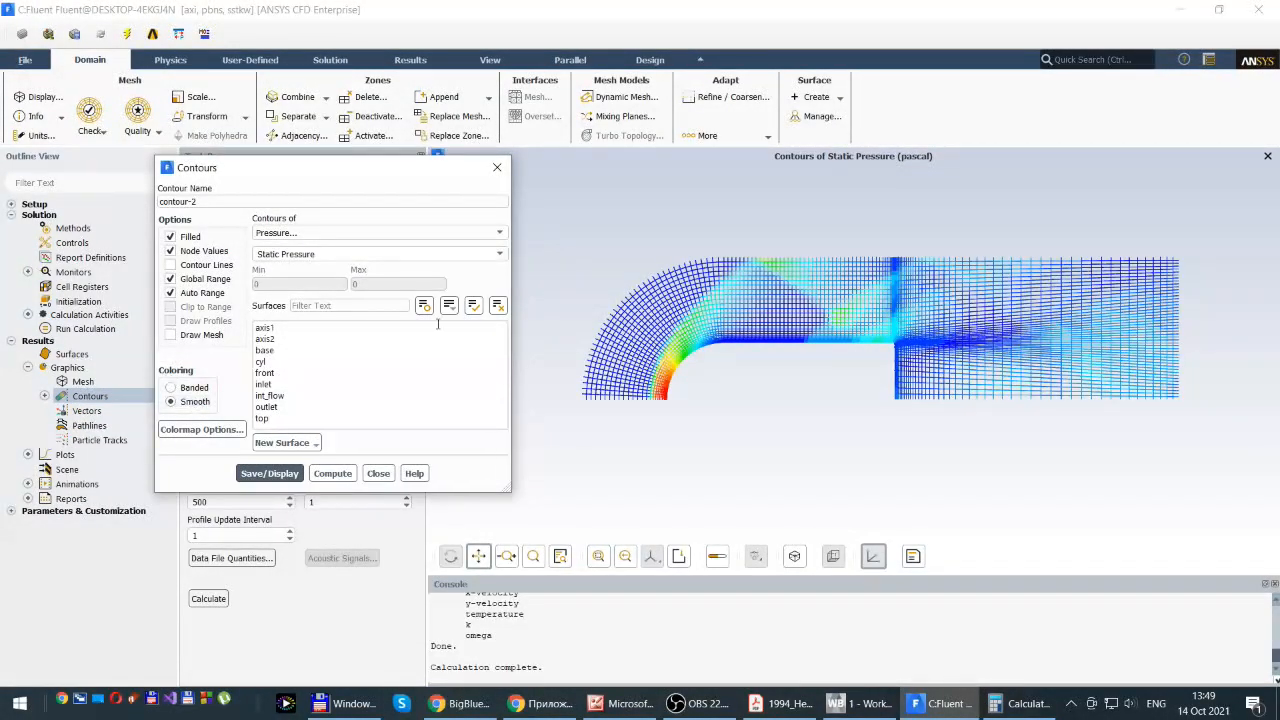
left_click(504, 233)
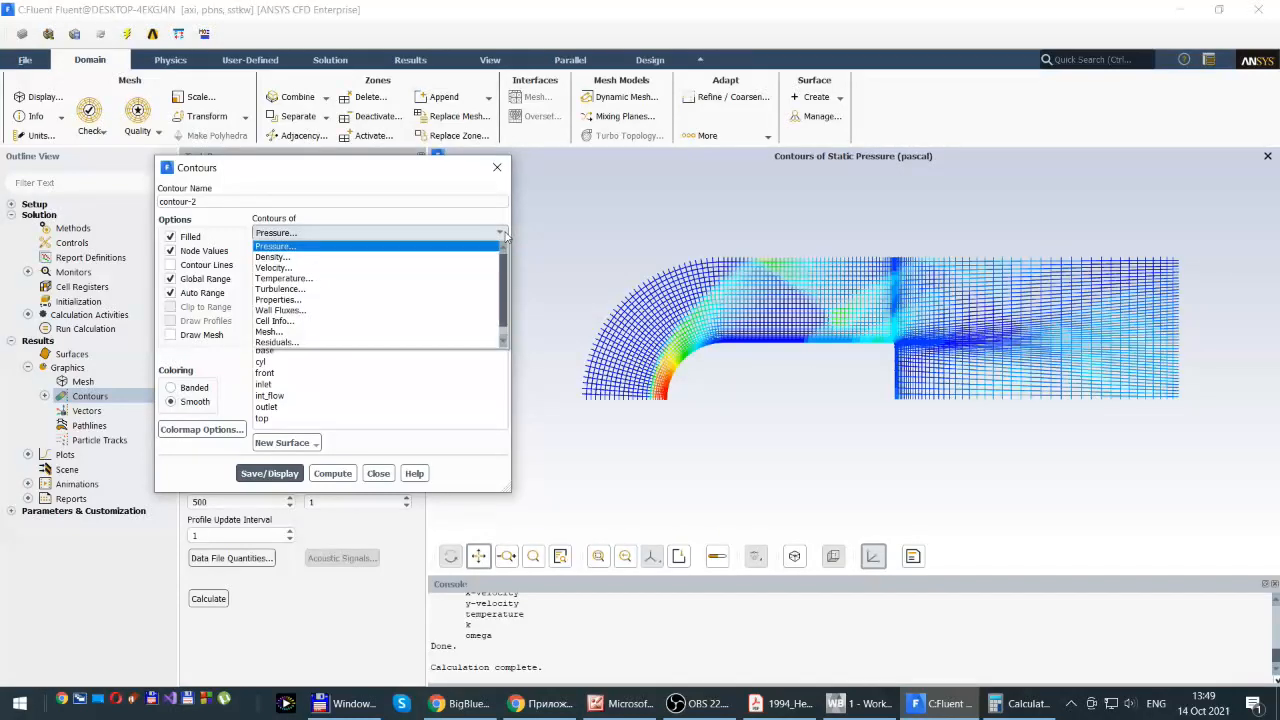
left_click(274, 268)
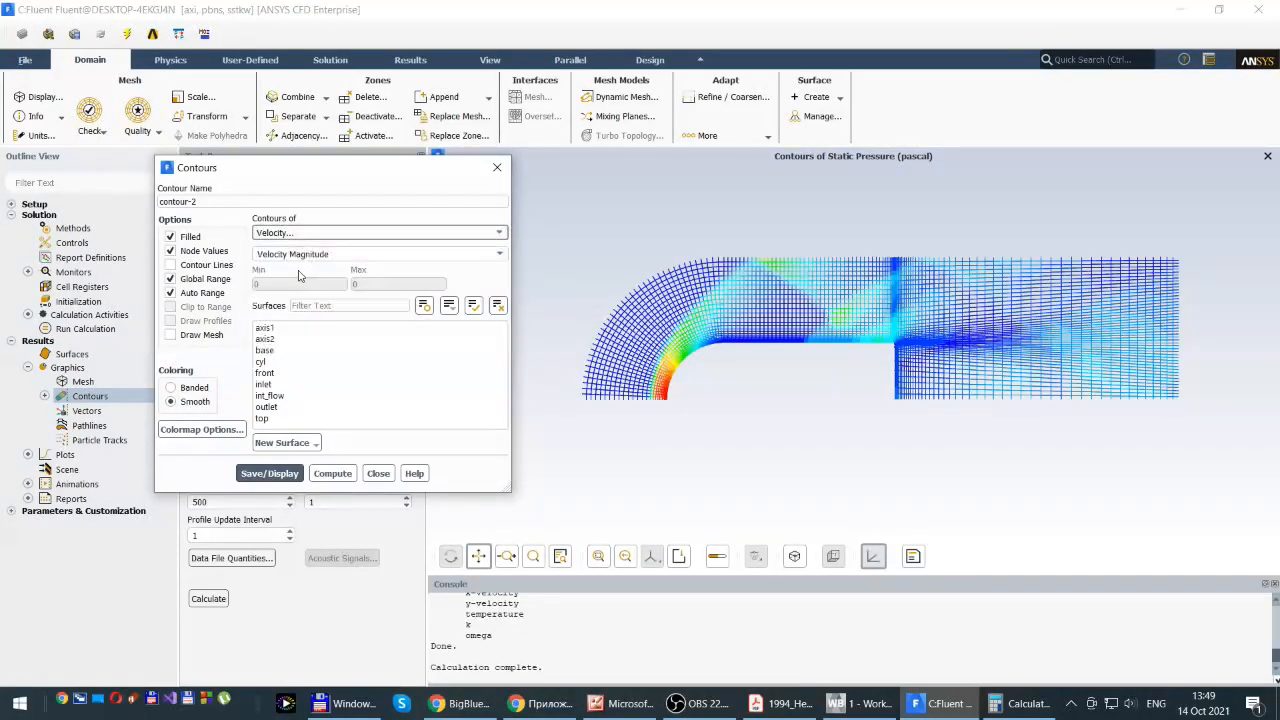
left_click(504, 256)
left_click(504, 256)
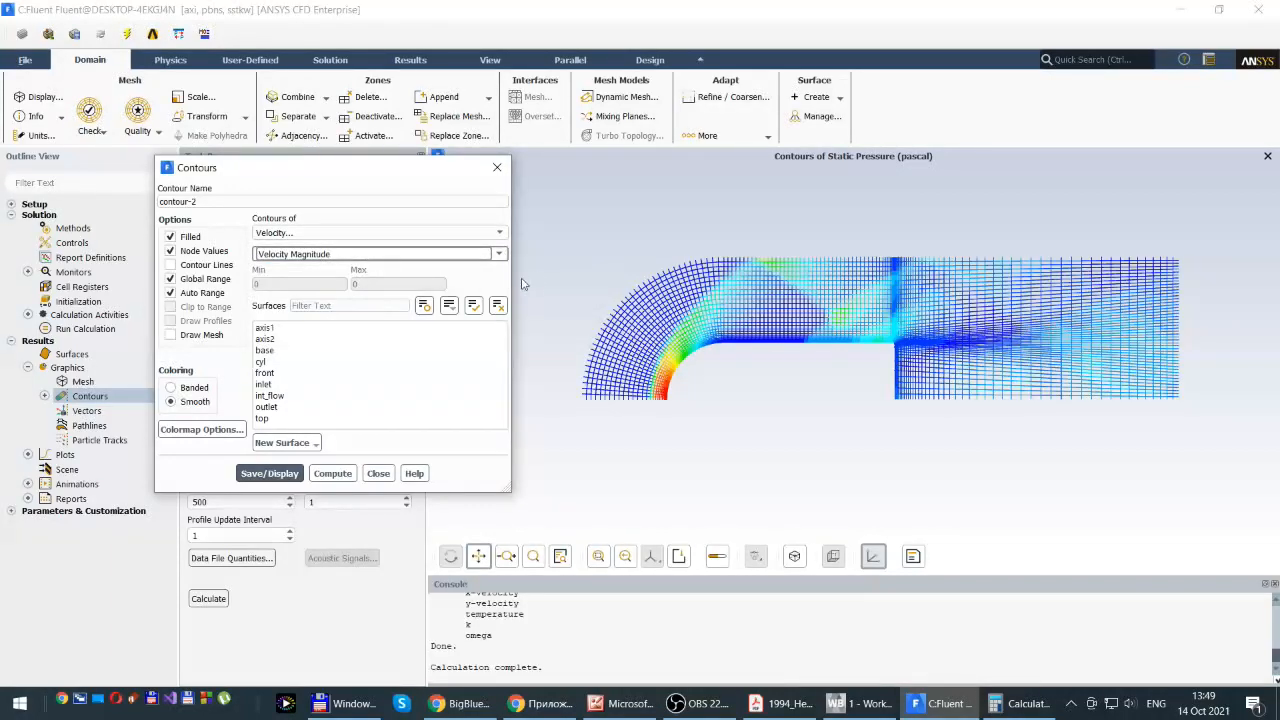
left_click(499, 254)
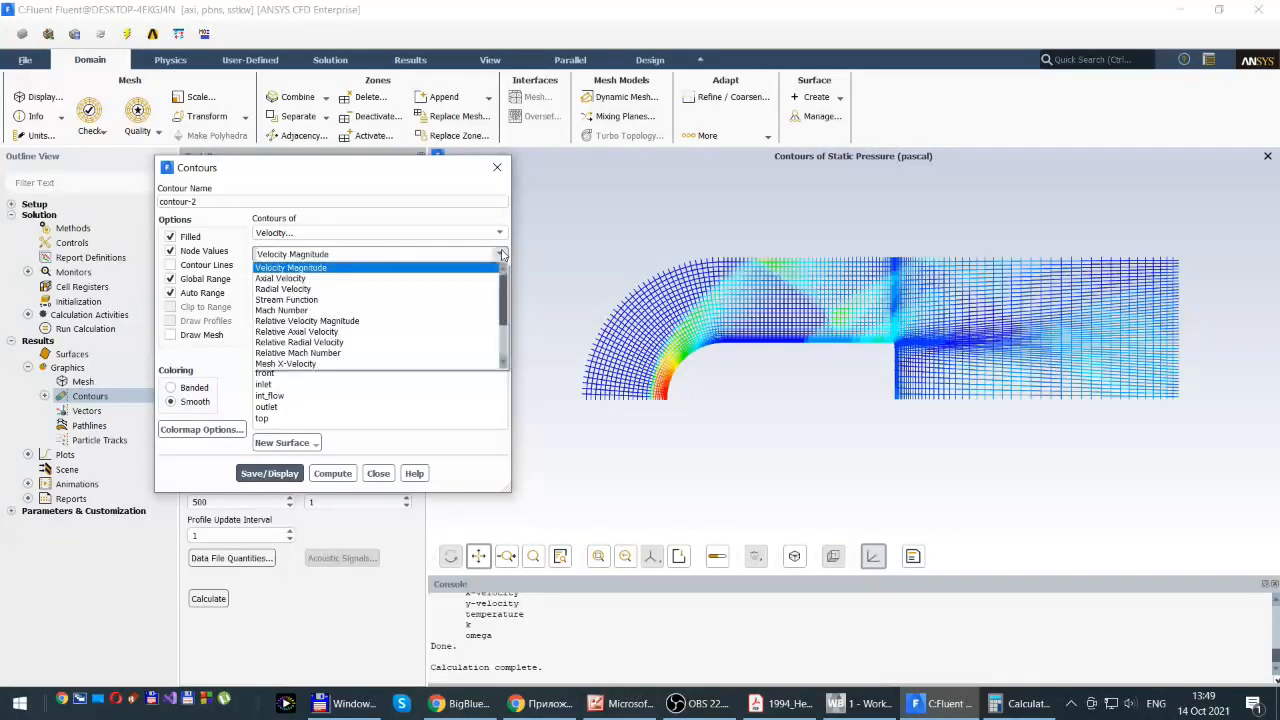
left_click(305, 311)
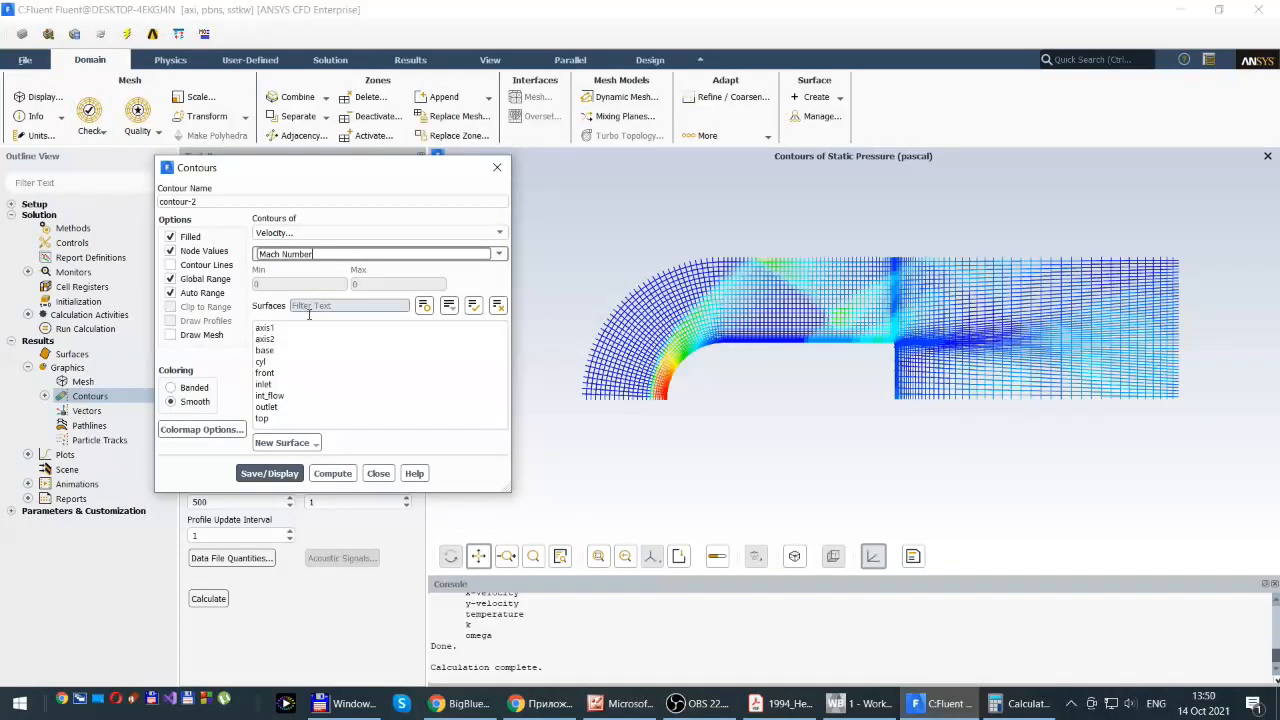
left_click(268, 474)
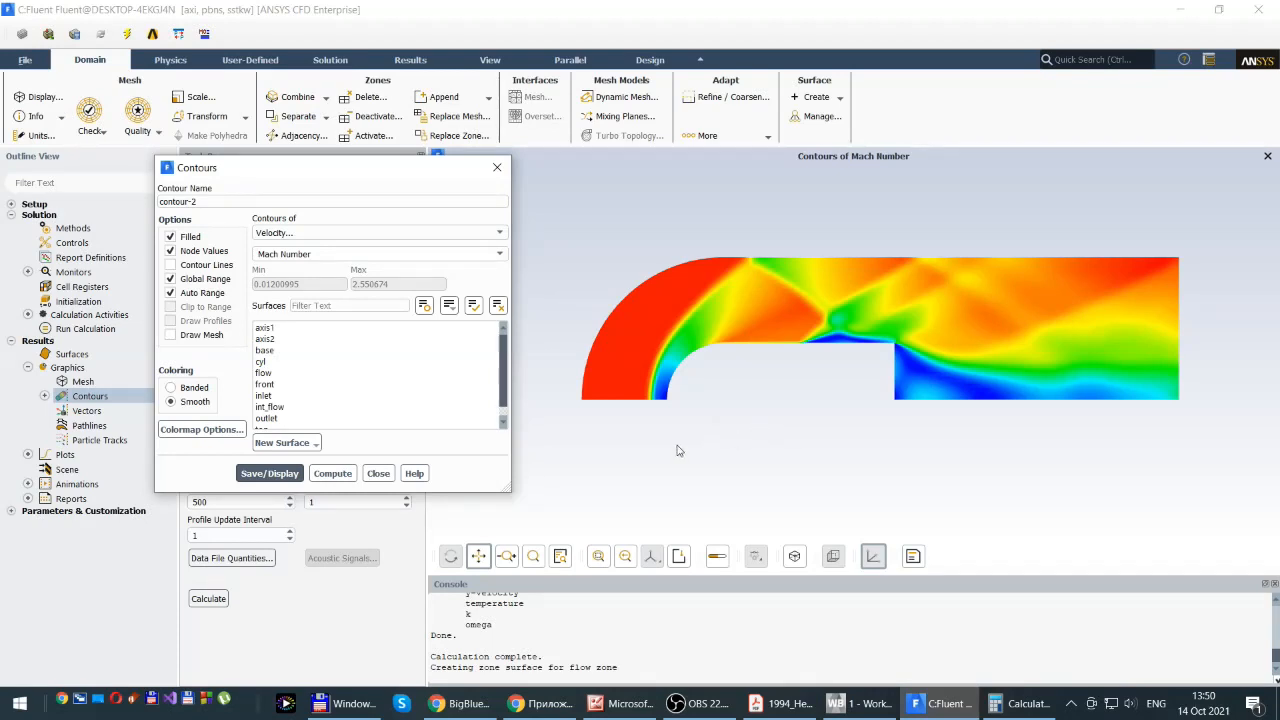
Move the Contours dialog clear of the plot and enlarge the Mach Number color legend
left_click_drag(301, 170, 282, 174)
left_click_drag(176, 188, 179, 185)
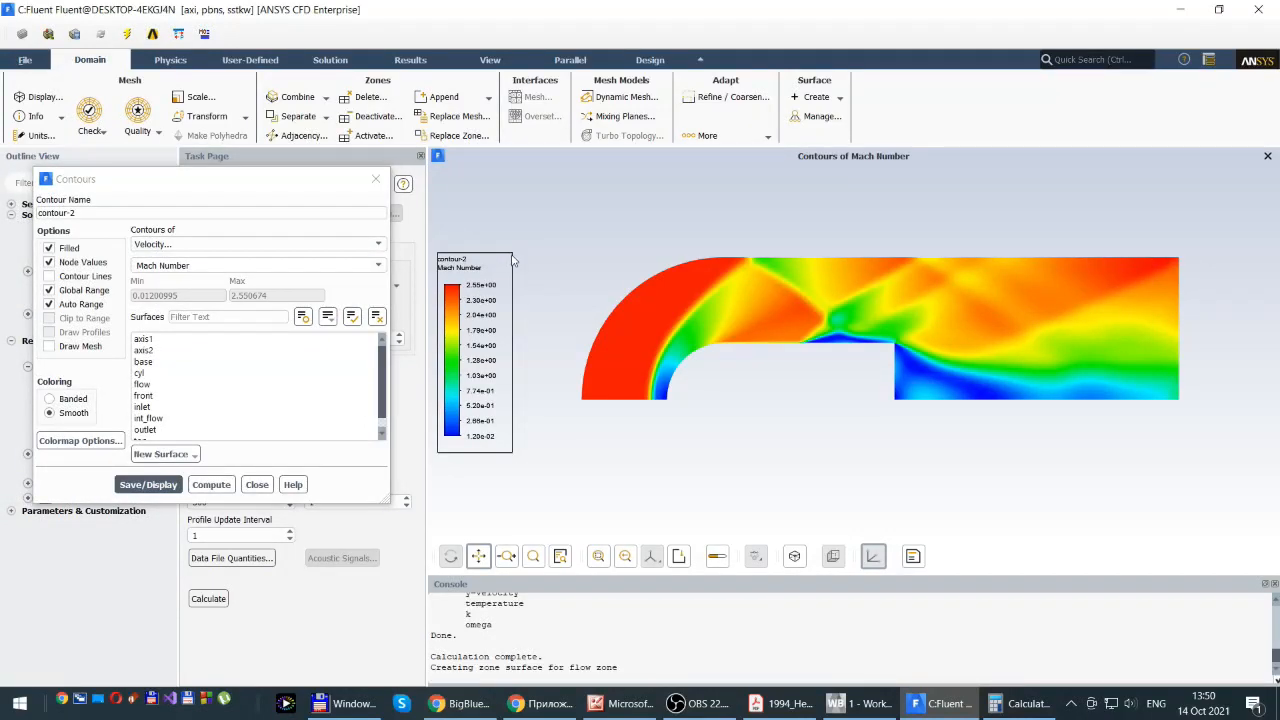
left_click_drag(511, 258, 553, 222)
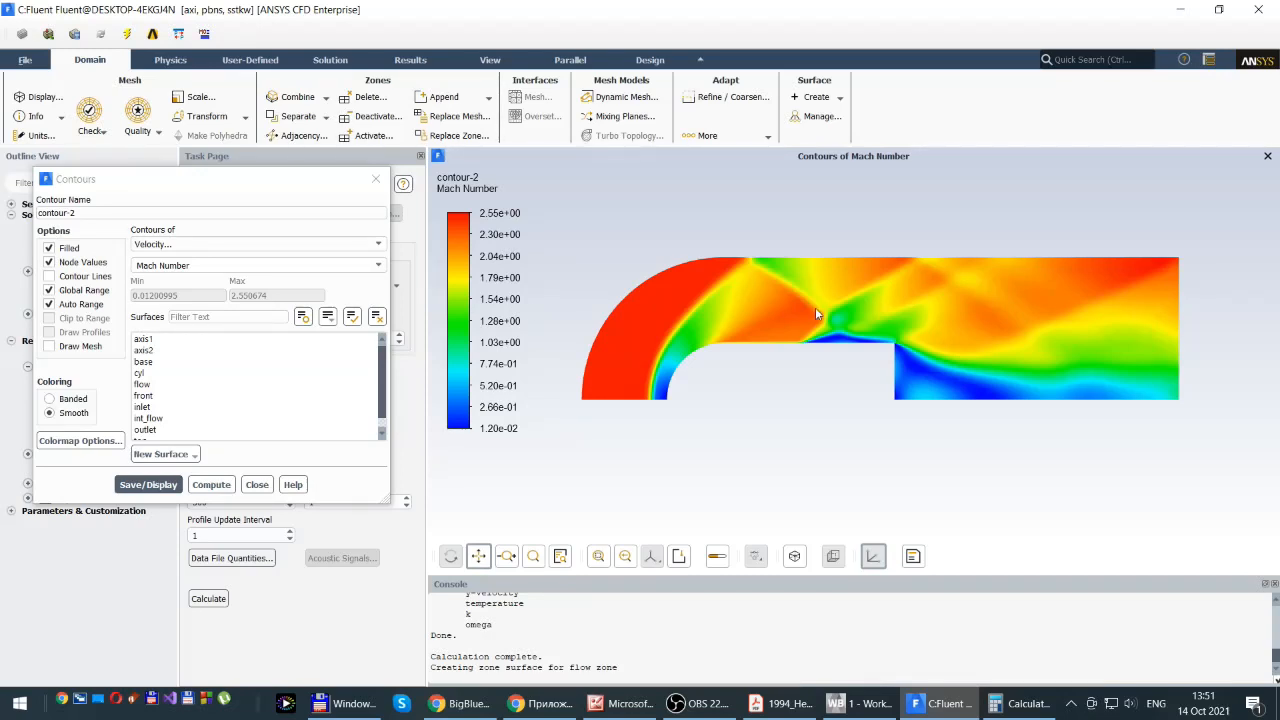
Switch contour-2 to Static Pressure, save and display it, and finish editing the contour
left_click(377, 245)
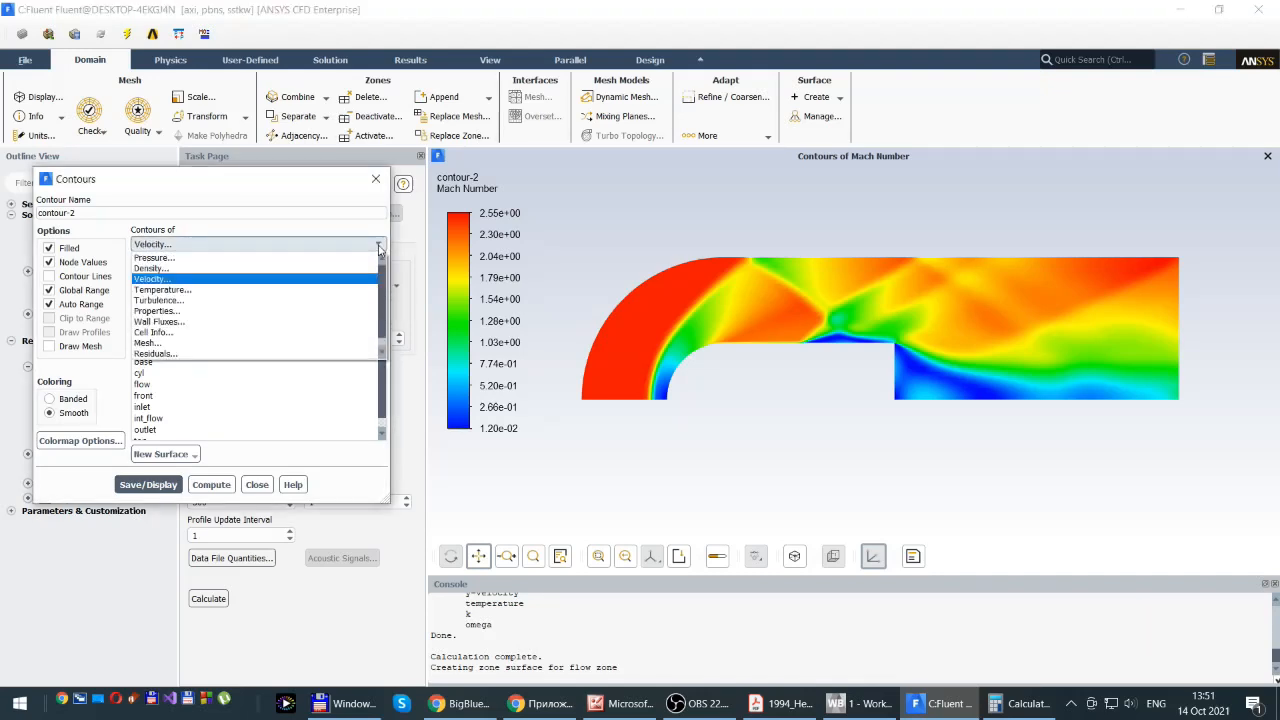
left_click(158, 258)
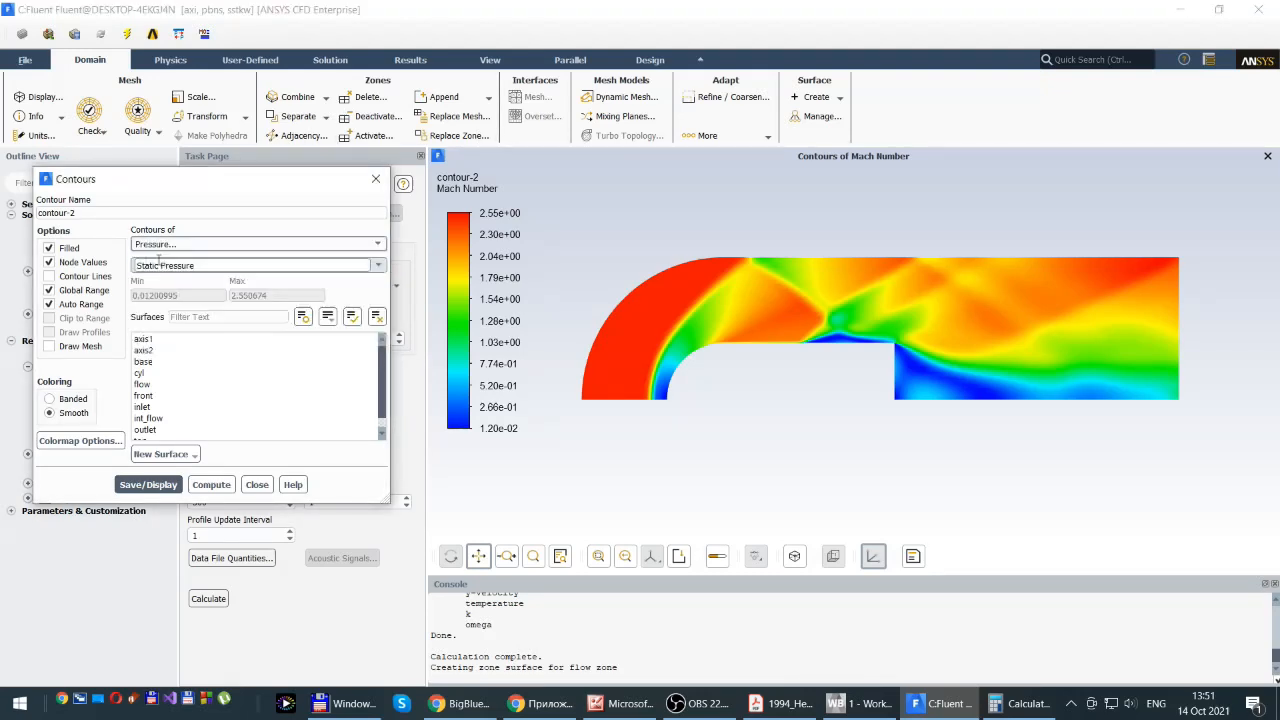
left_click(148, 485)
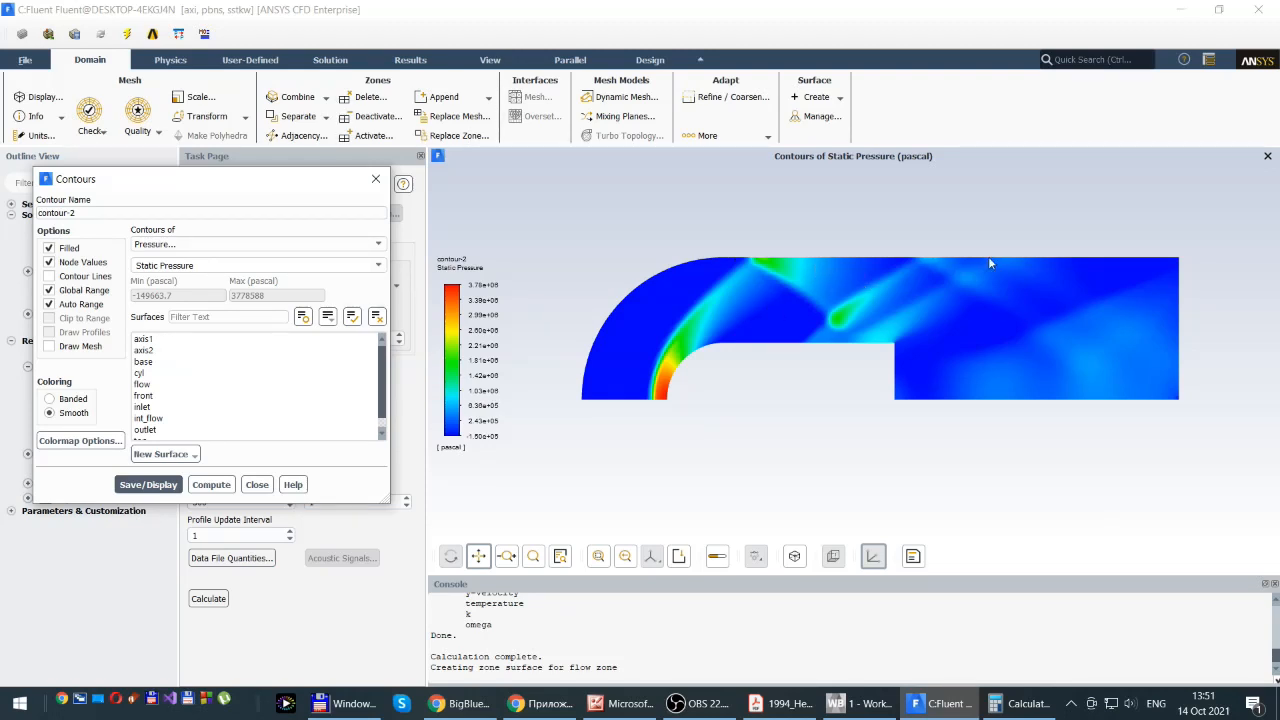
left_click(256, 487)
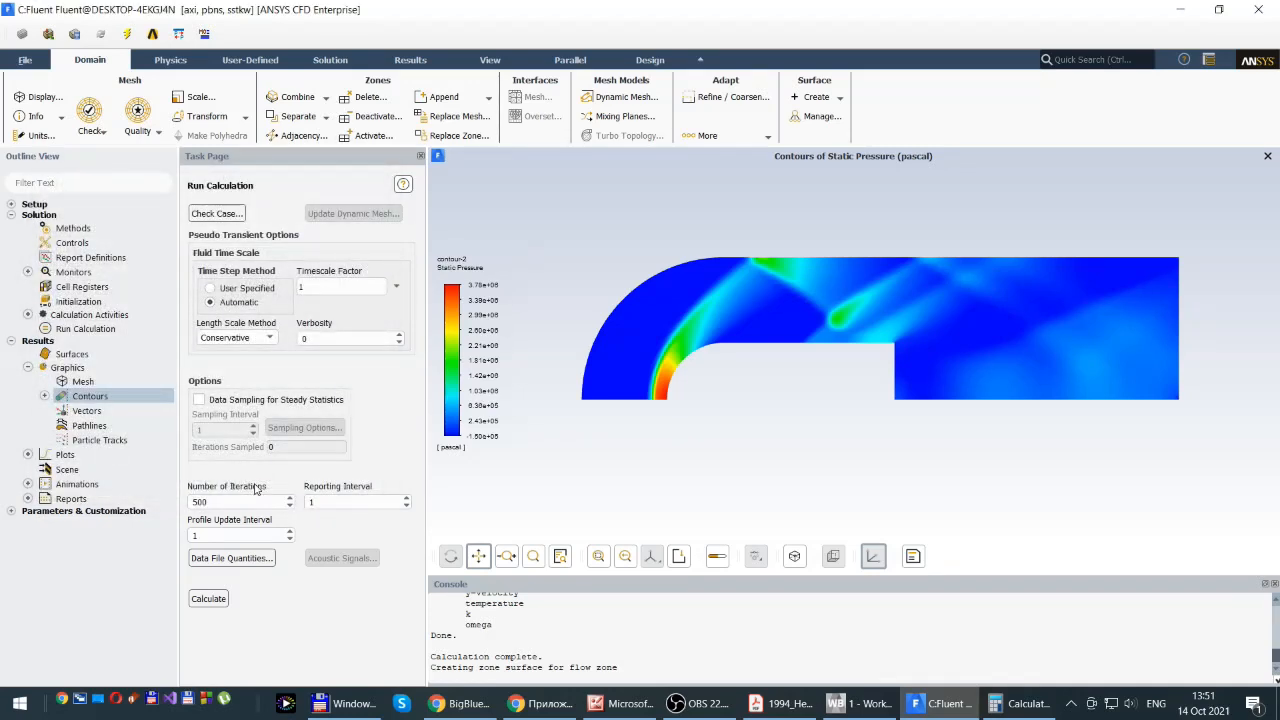
Change the boundary type of the top zone to pressure-far-field
left_click(12, 344)
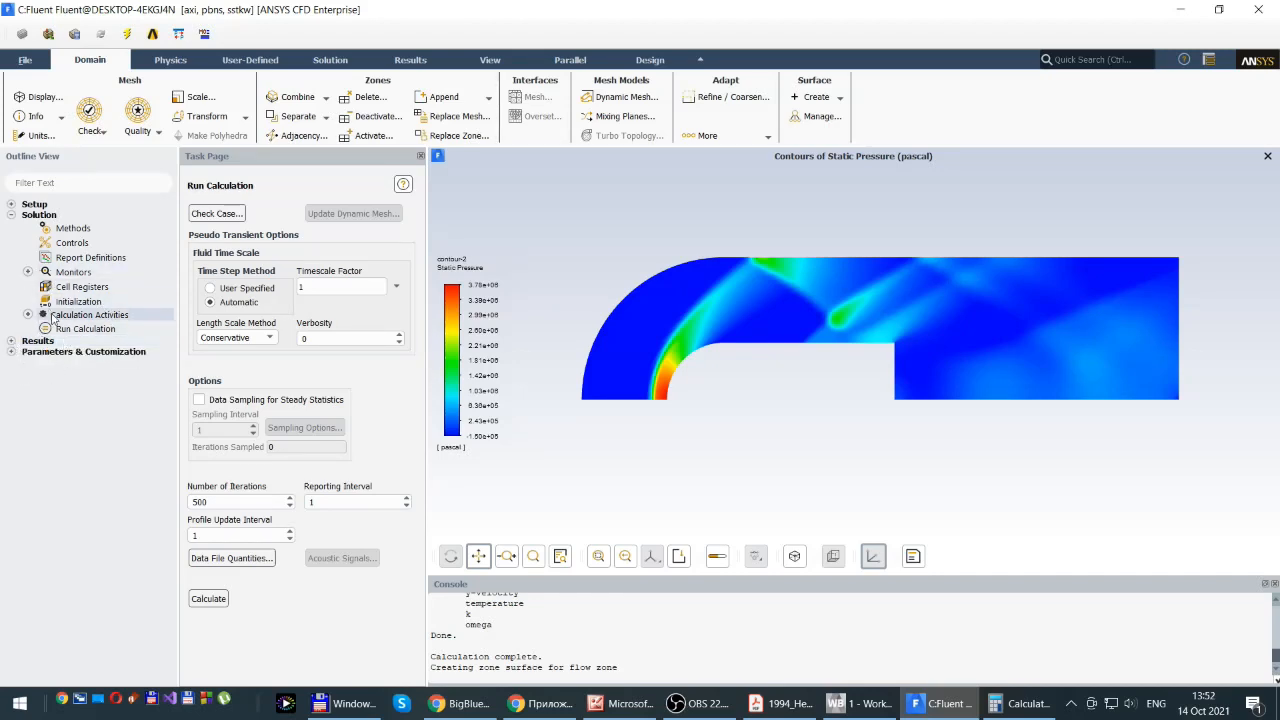
left_click(12, 215)
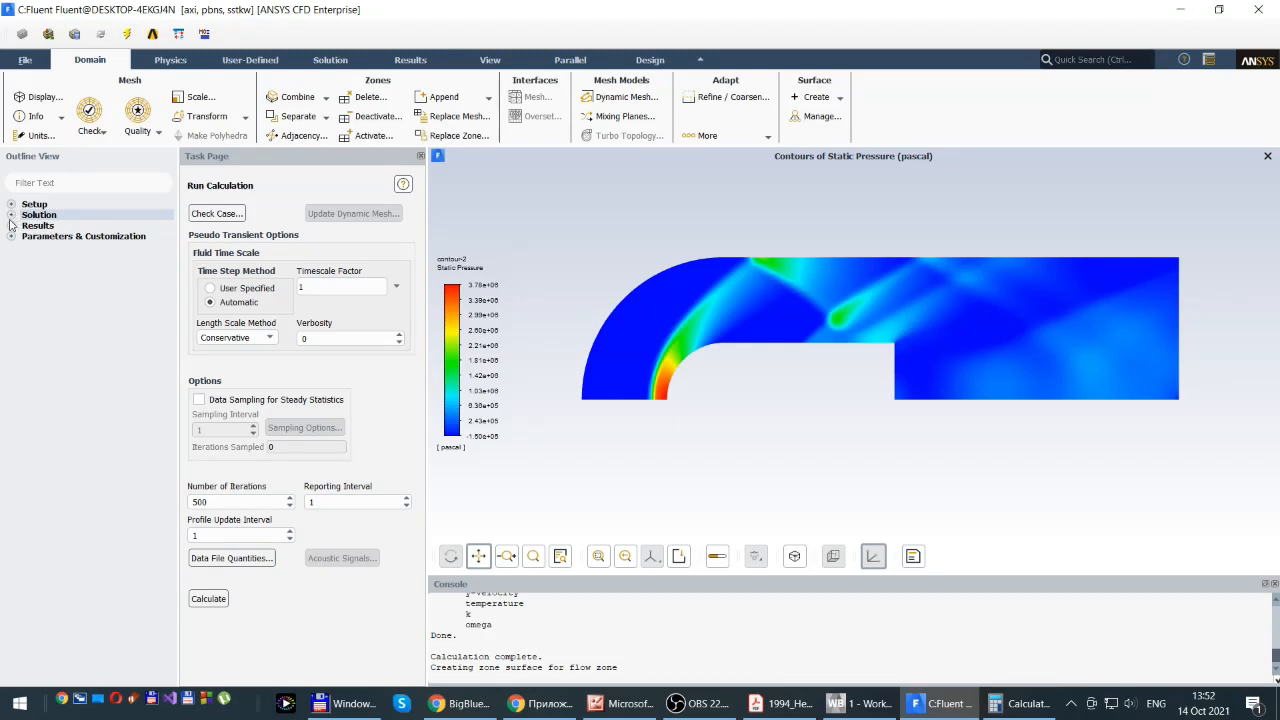
left_click(11, 204)
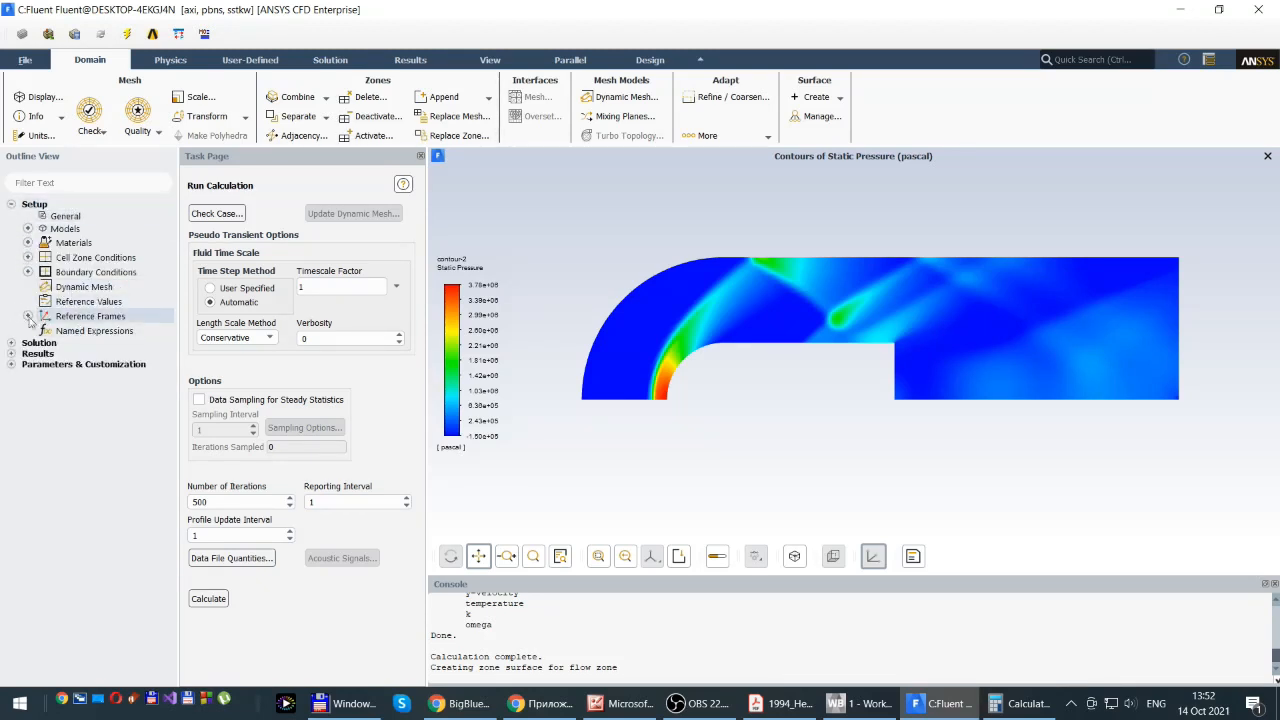
double_click(74, 275)
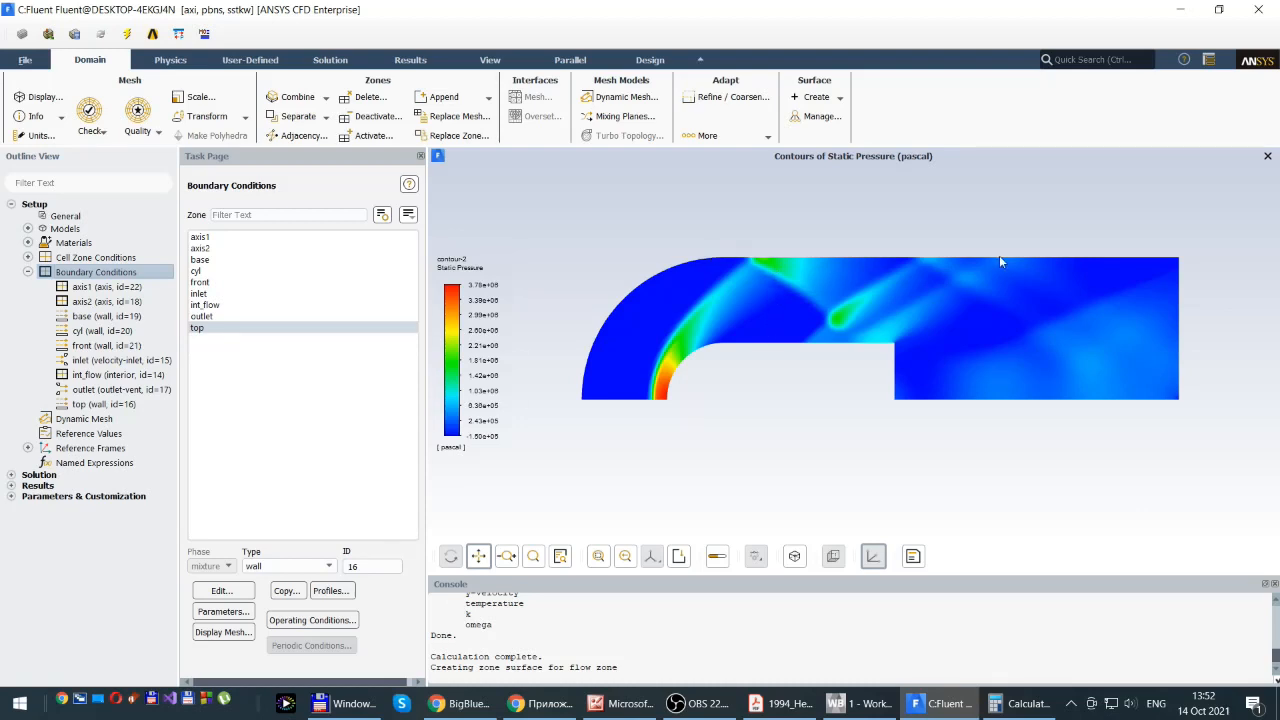
left_click(203, 330)
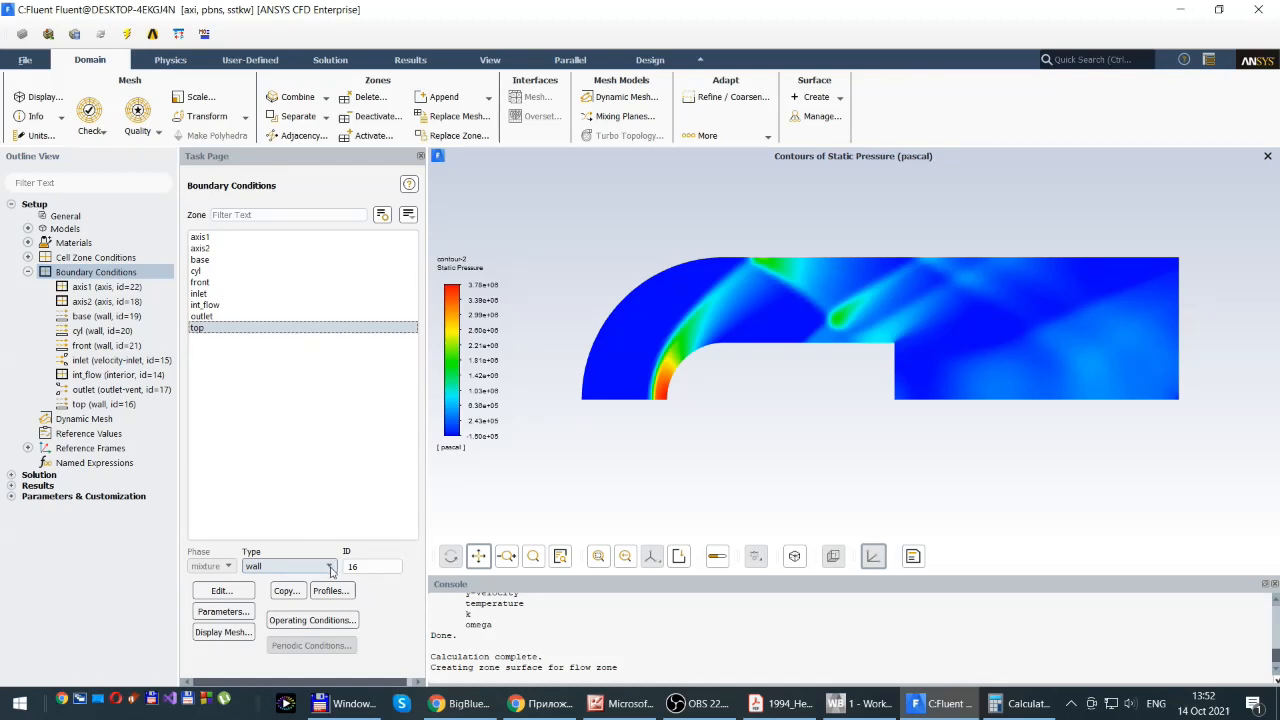
left_click(330, 567)
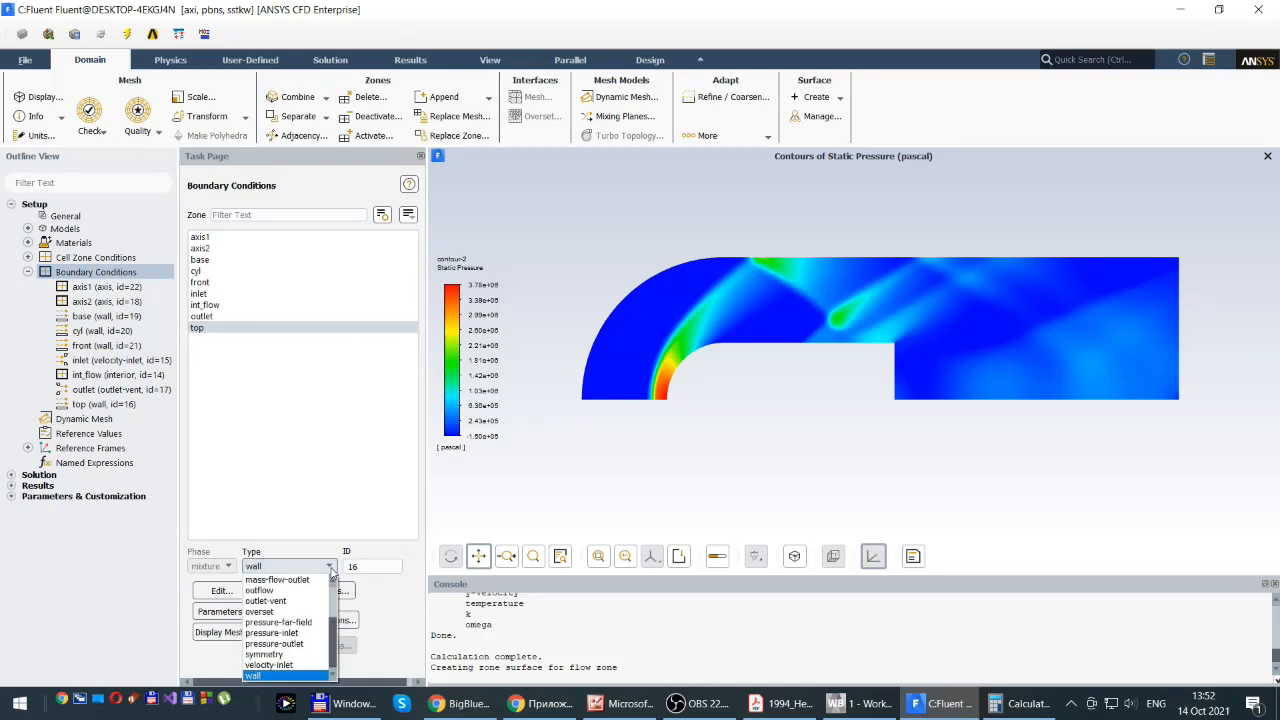
left_click(290, 623)
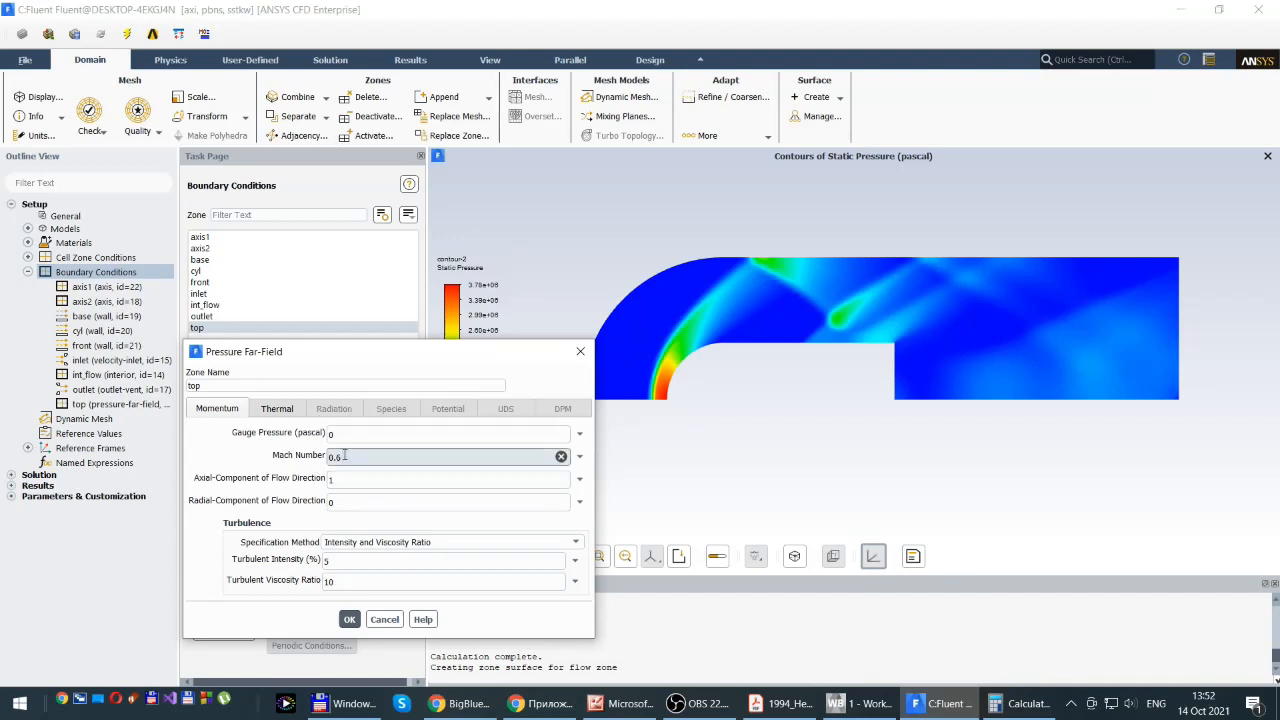
Set the top far-field boundary's Mach number to 2.5 and temperature to 294 K, and apply the settings
left_click_drag(359, 457, 324, 457)
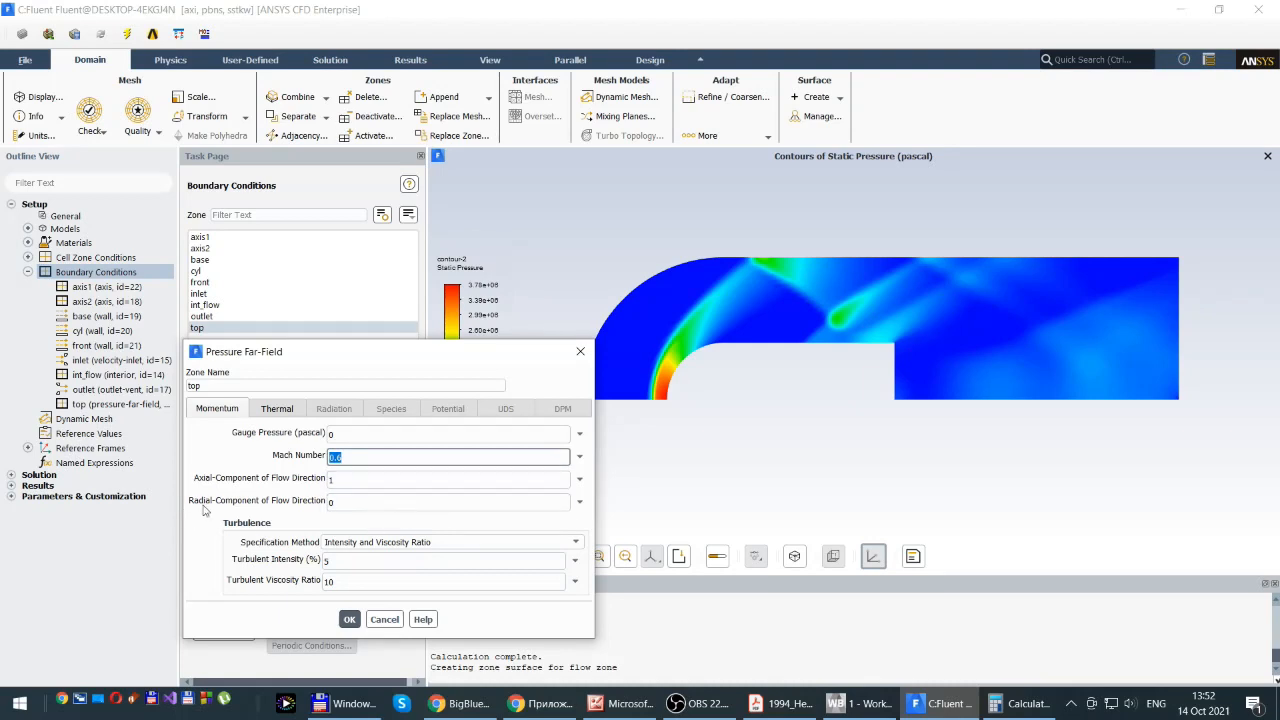
type("2.5")
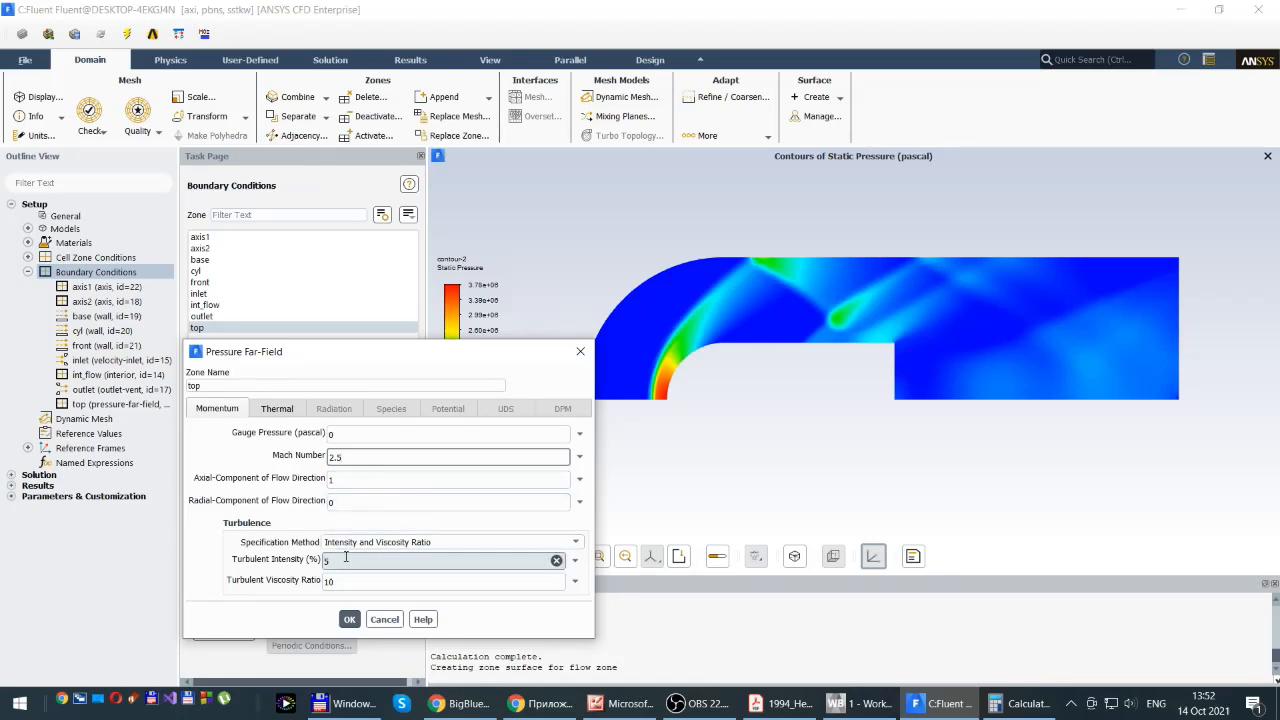
double_click(330, 480)
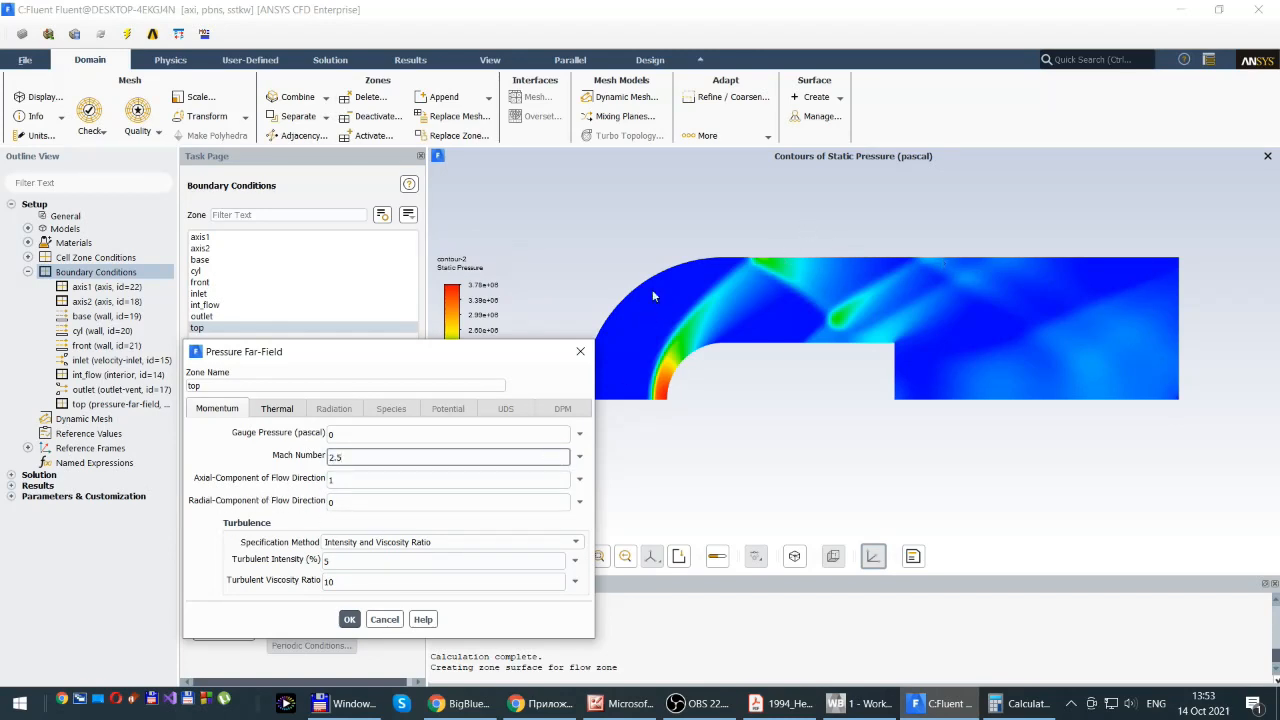
left_click(271, 411)
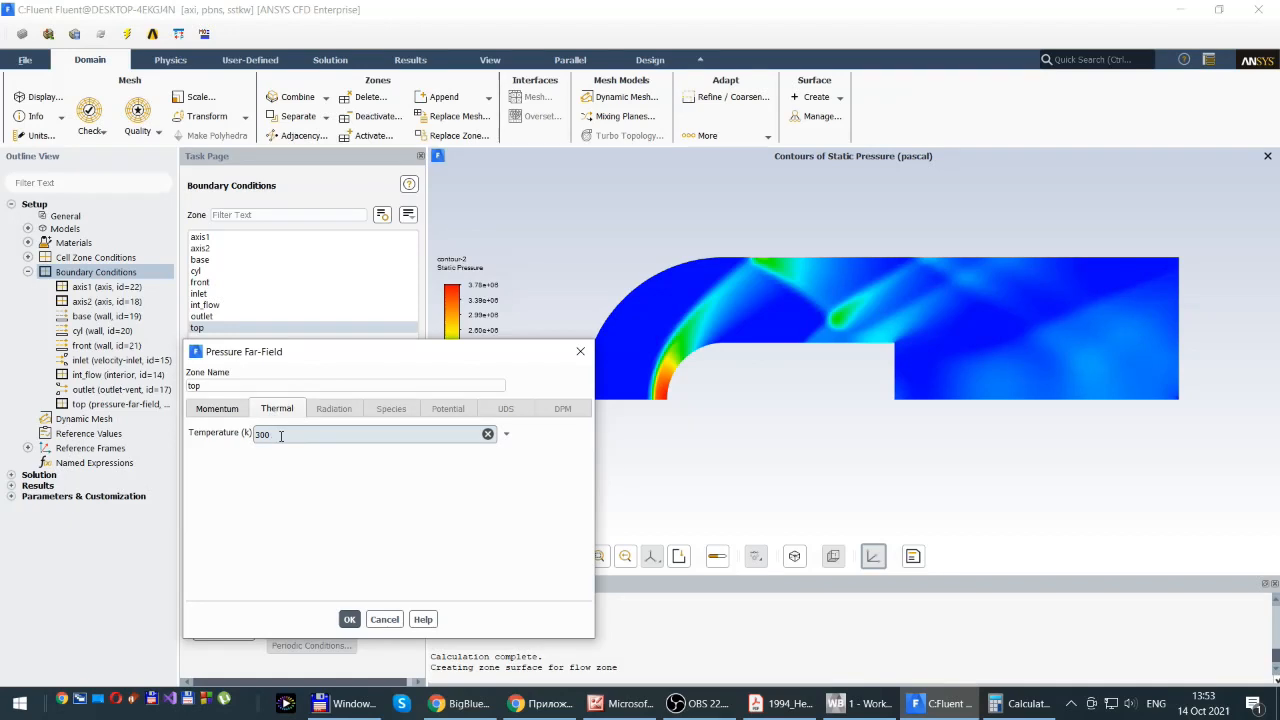
left_click_drag(281, 435, 258, 435)
type("294")
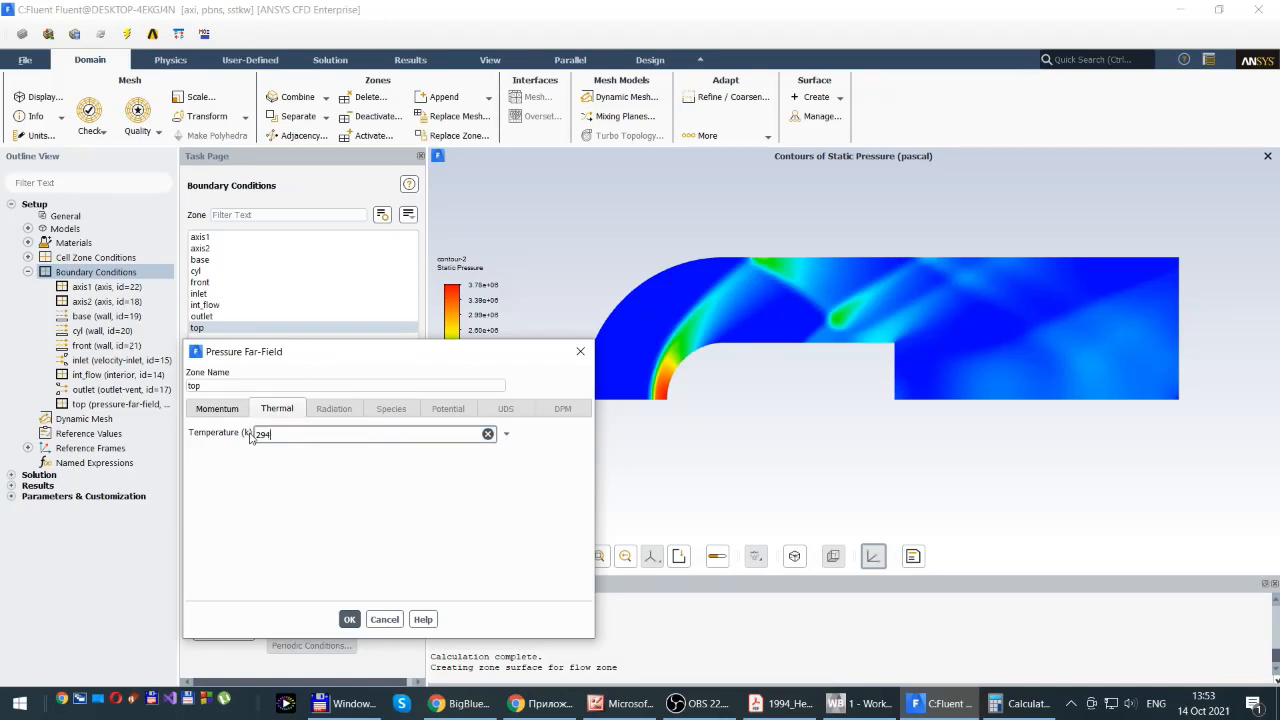
left_click(349, 619)
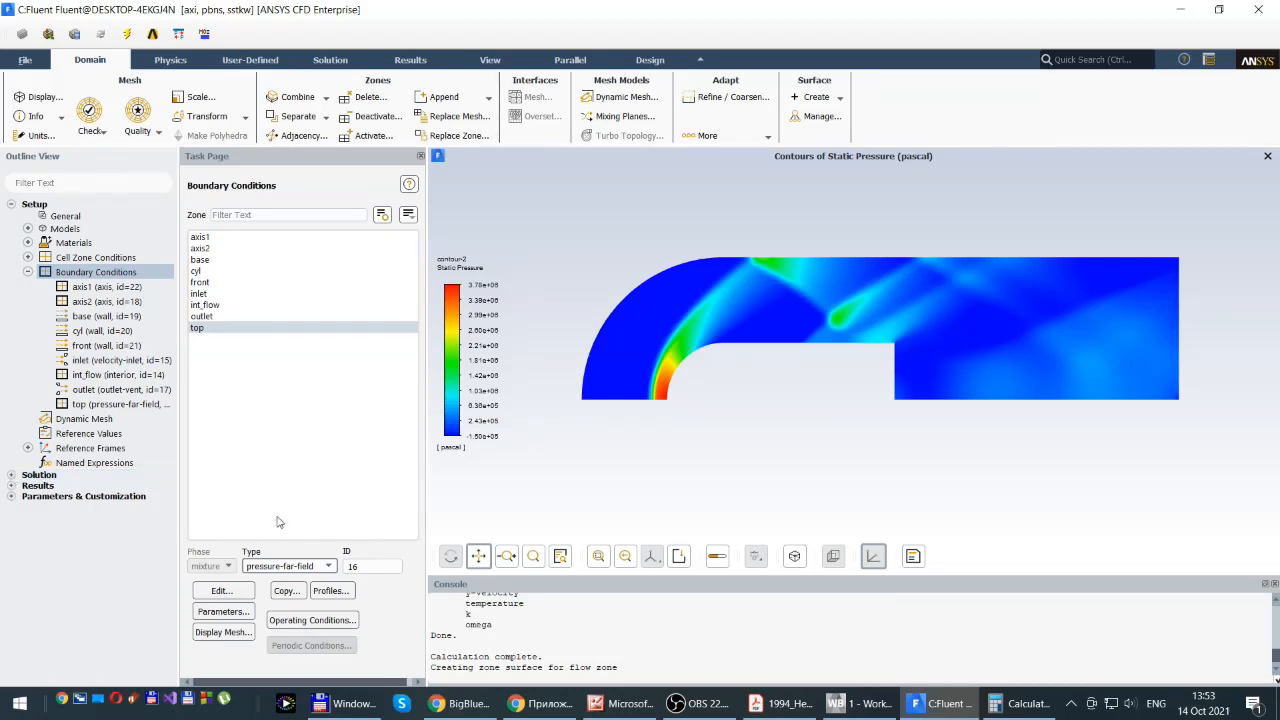
Run the calculation for up to 500 more iterations, using the settings changes for the current calculation only
left_click(11, 476)
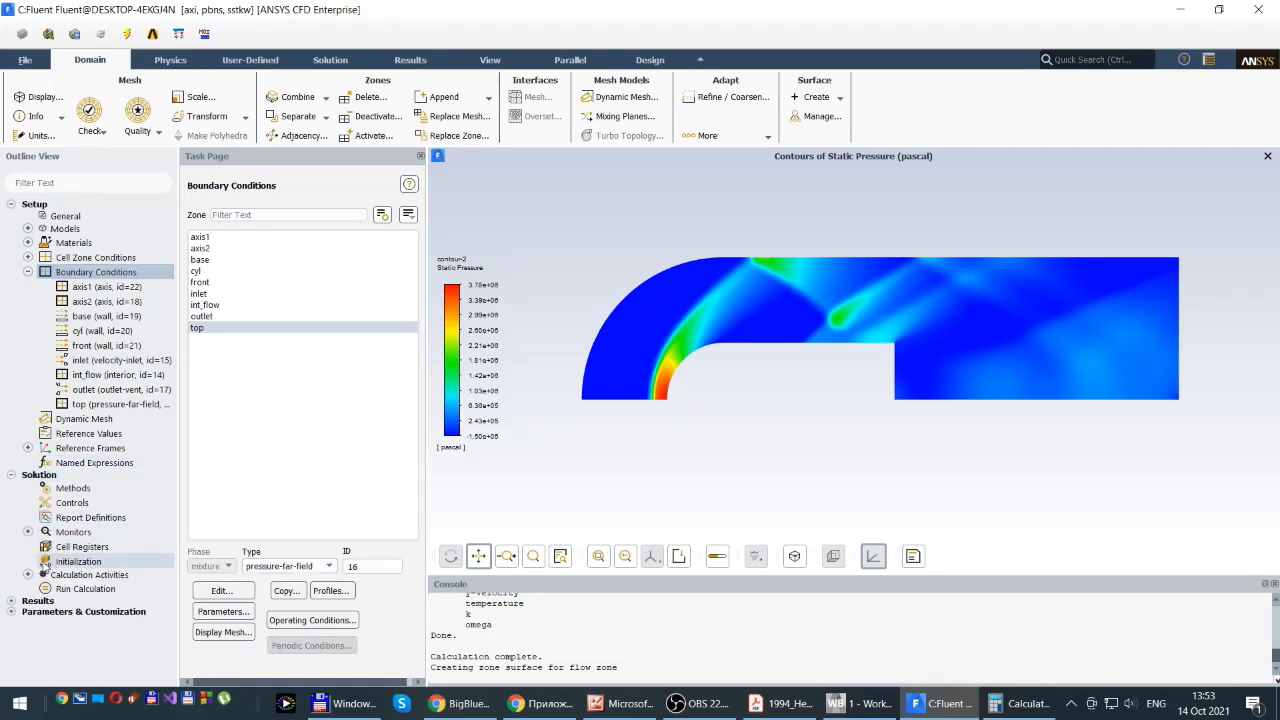
left_click(85, 592)
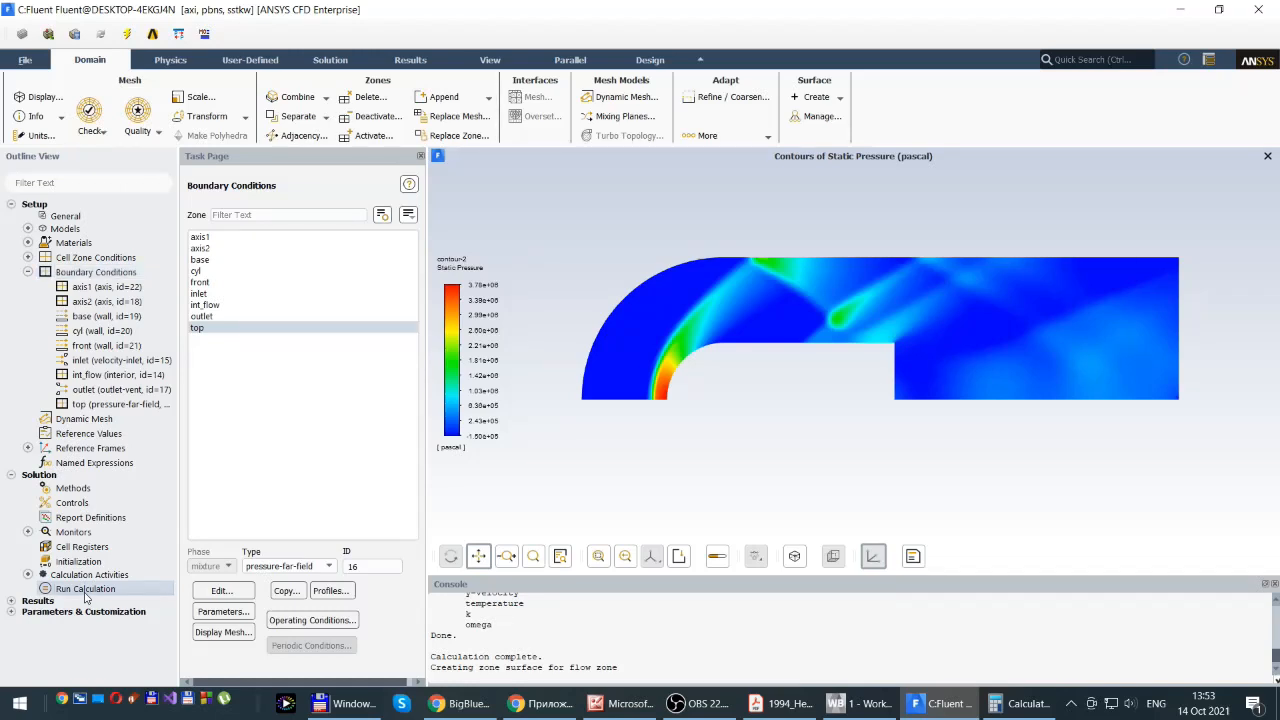
double_click(70, 596)
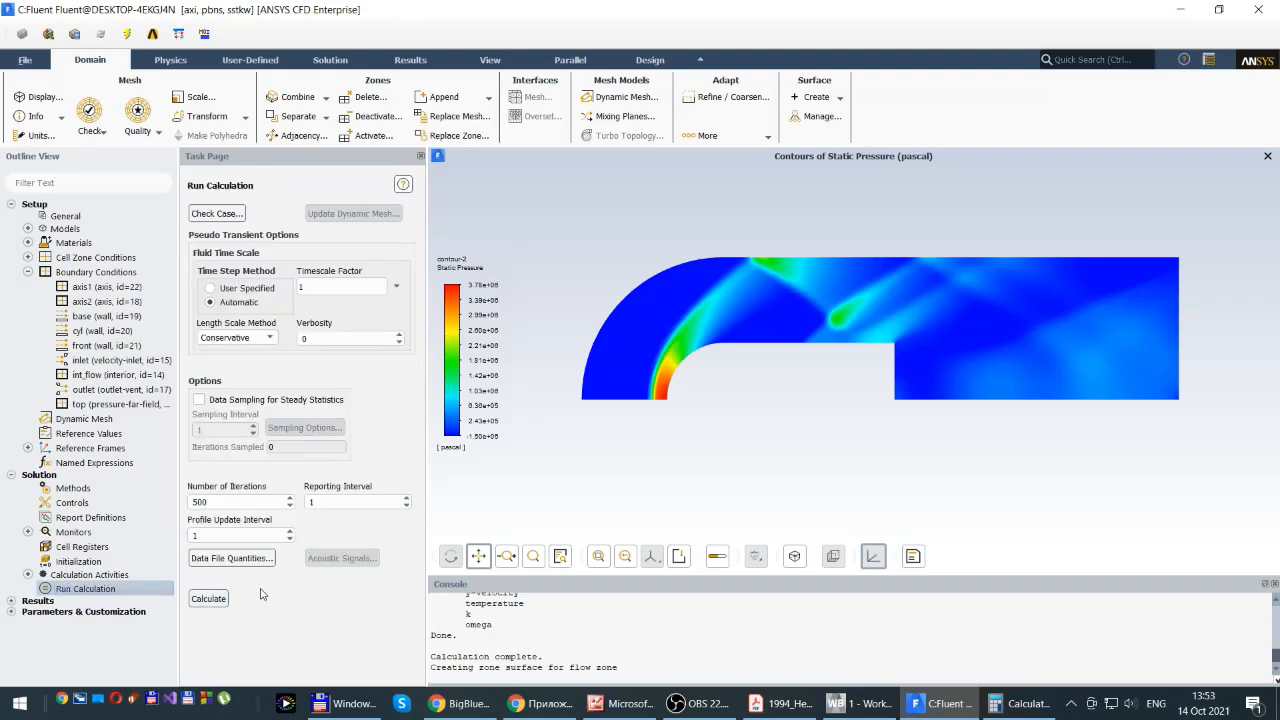
left_click(212, 599)
left_click(208, 600)
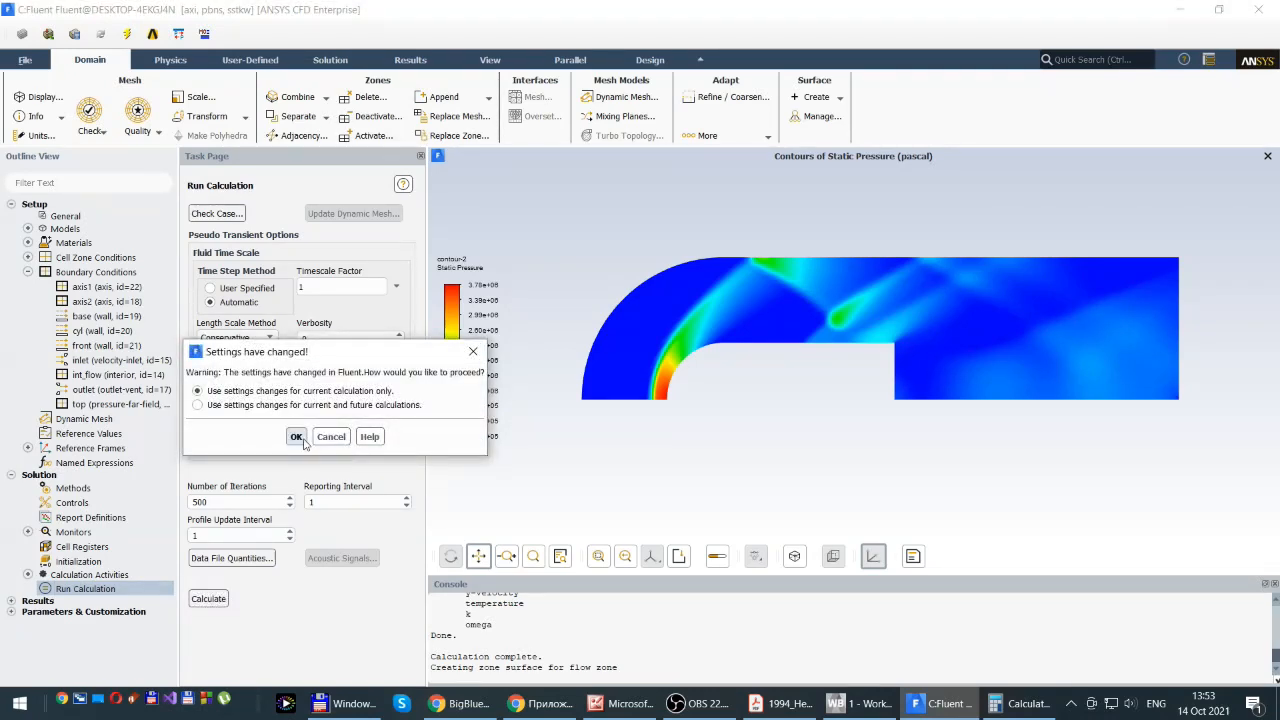
left_click(297, 438)
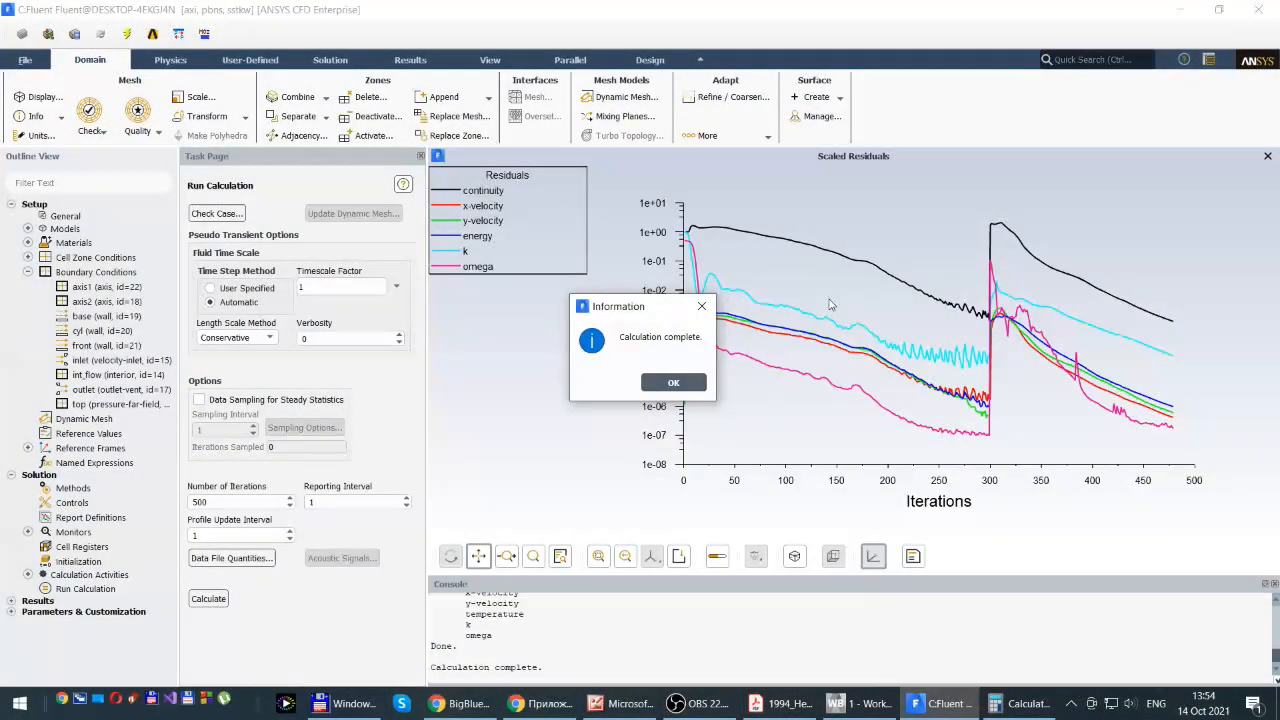
left_click(673, 384)
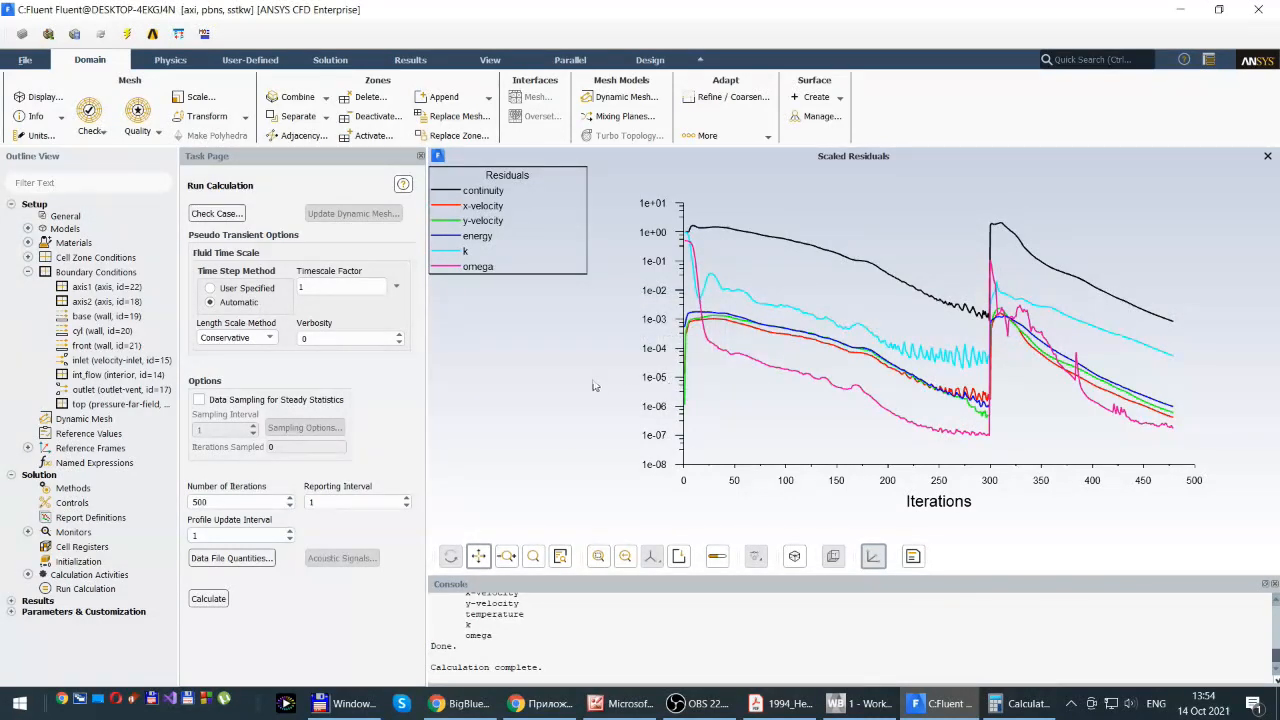
Reopen contour-2 and redisplay it as filled Static Pressure contours on the flow surface for the new solution
left_click(29, 534)
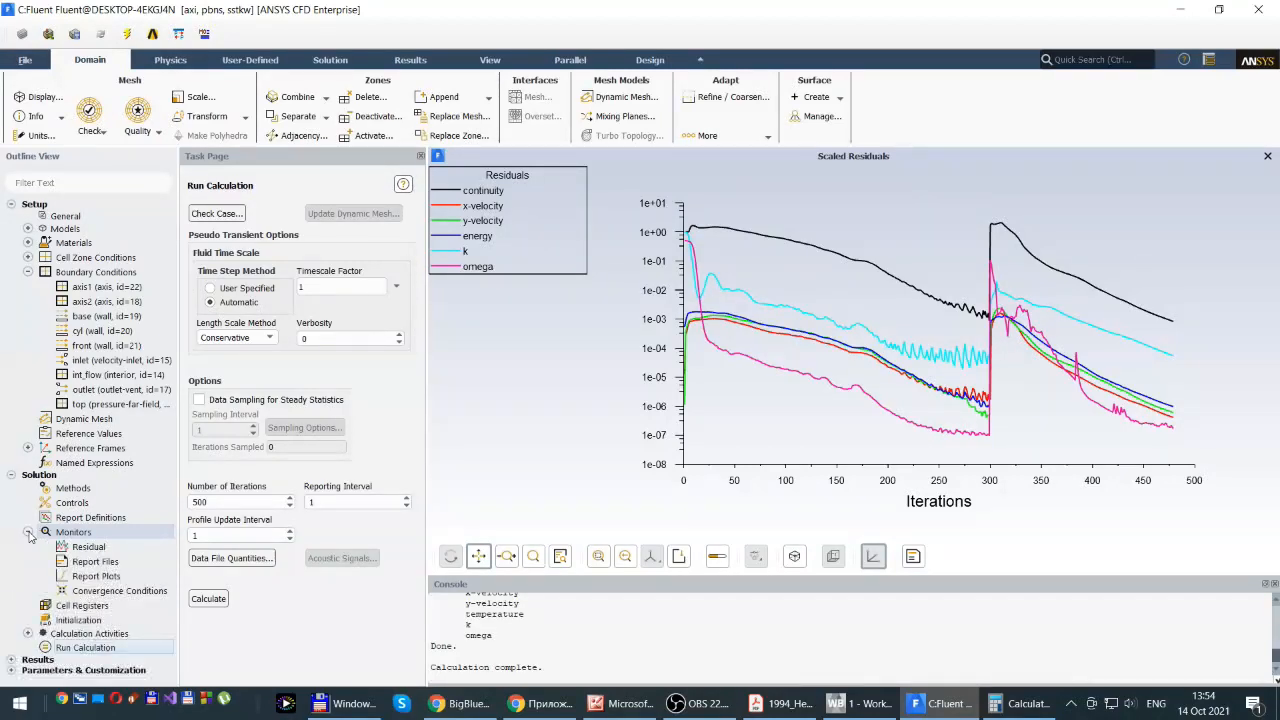
left_click(10, 474)
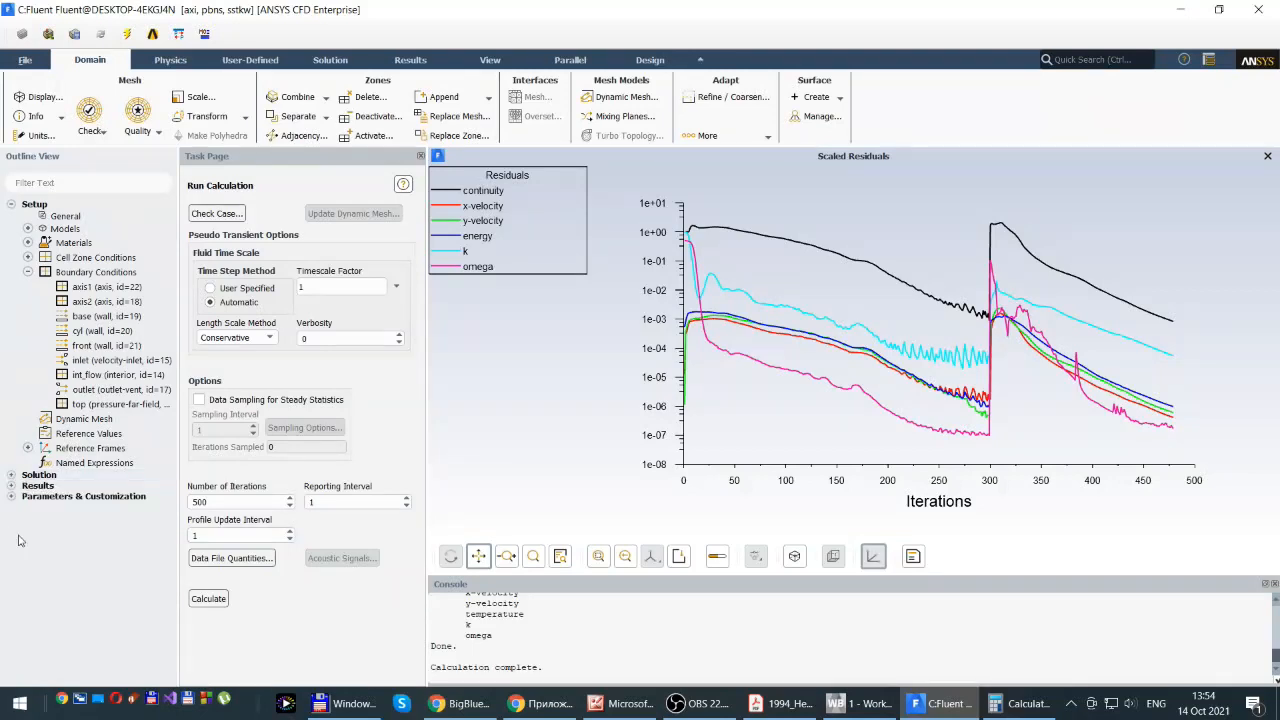
left_click(10, 485)
left_click(28, 512)
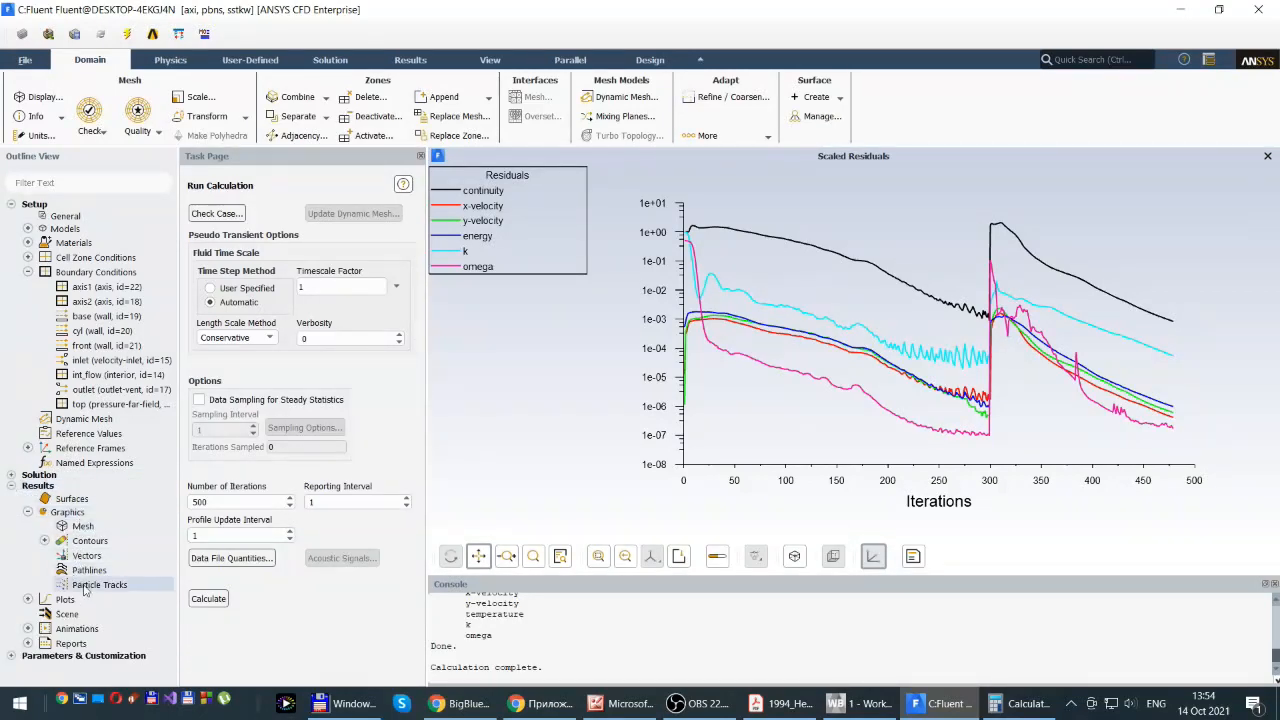
left_click(44, 540)
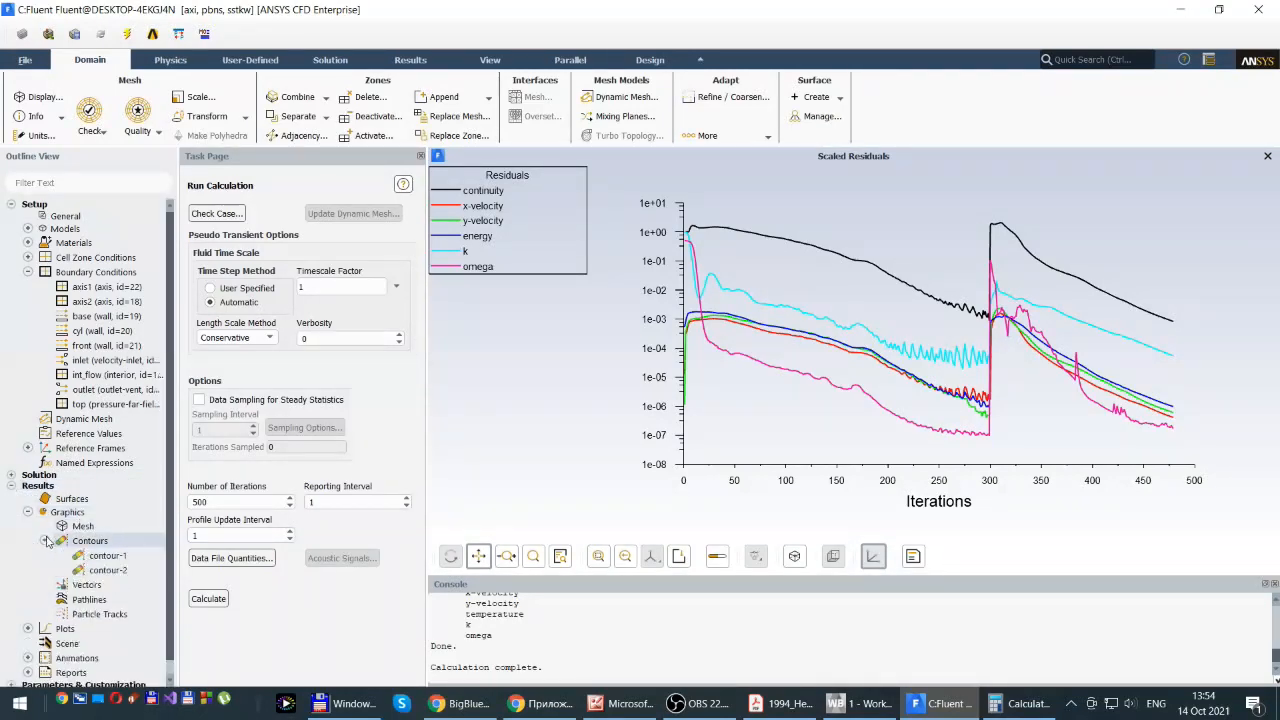
double_click(112, 574)
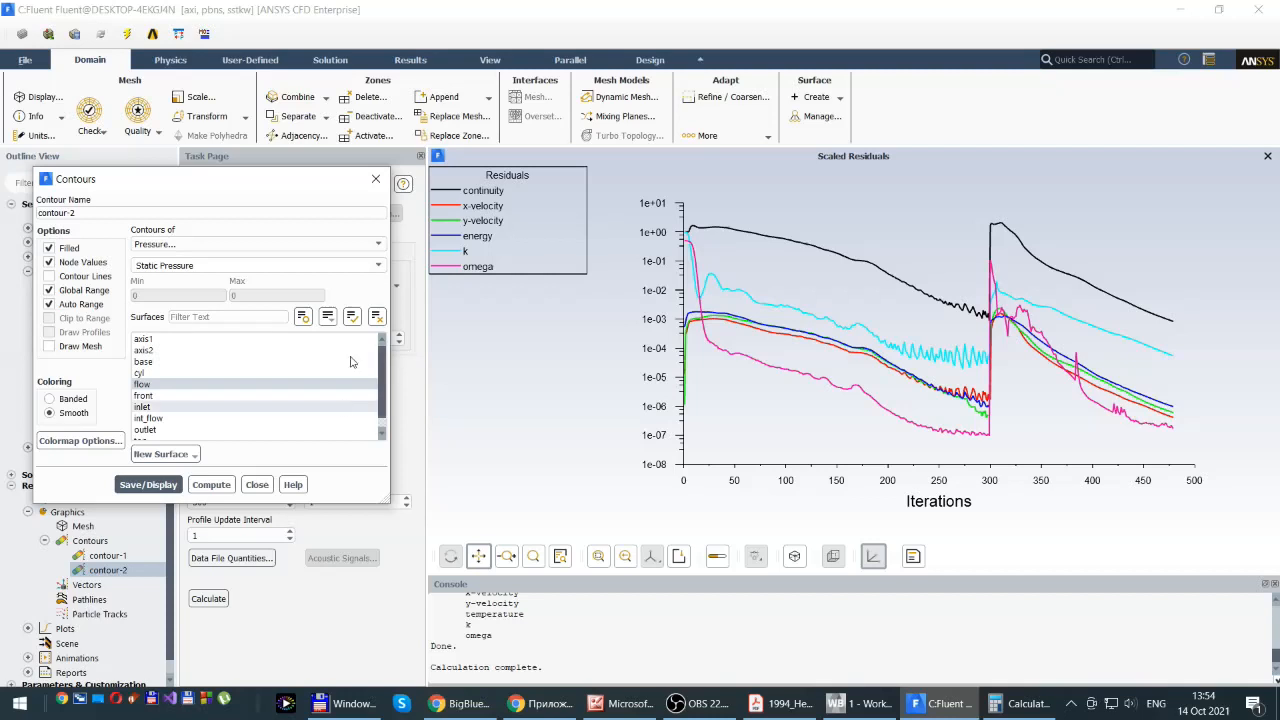
left_click(378, 250)
left_click(155, 253)
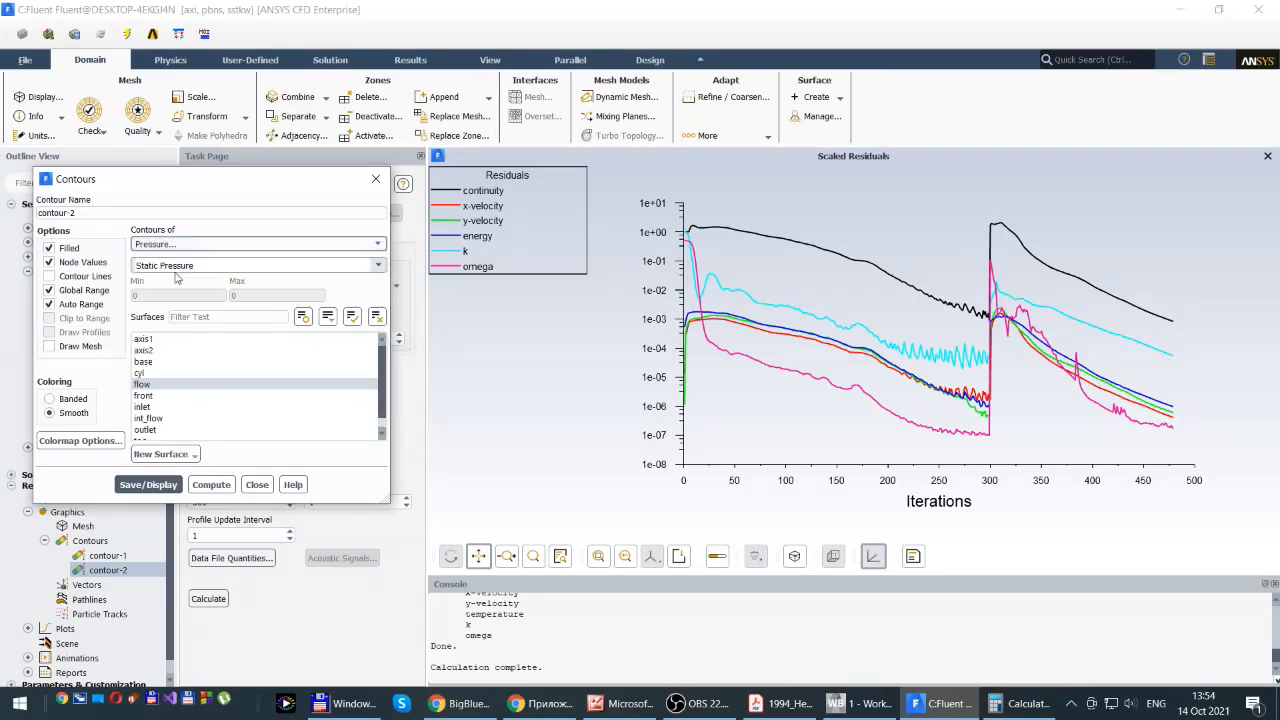
left_click(139, 487)
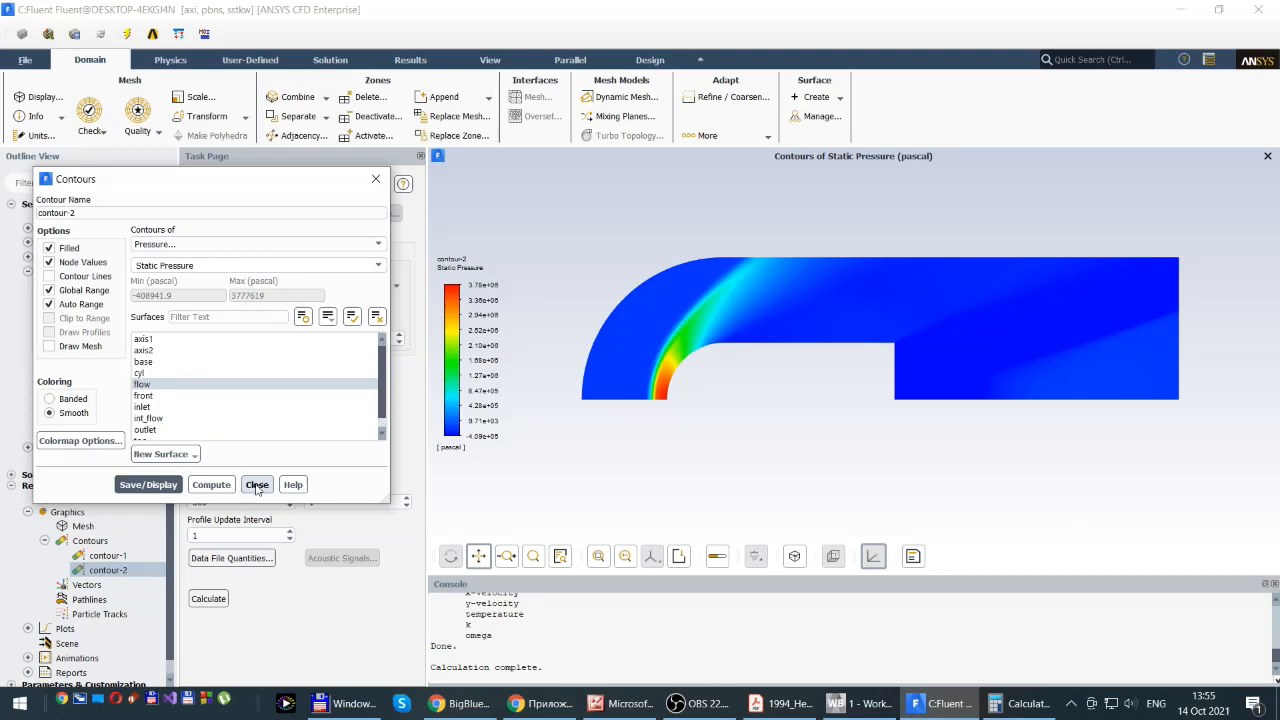
Change contour-2 to show Axial Velocity from the Velocity category on the flow surface and display it
left_click(379, 246)
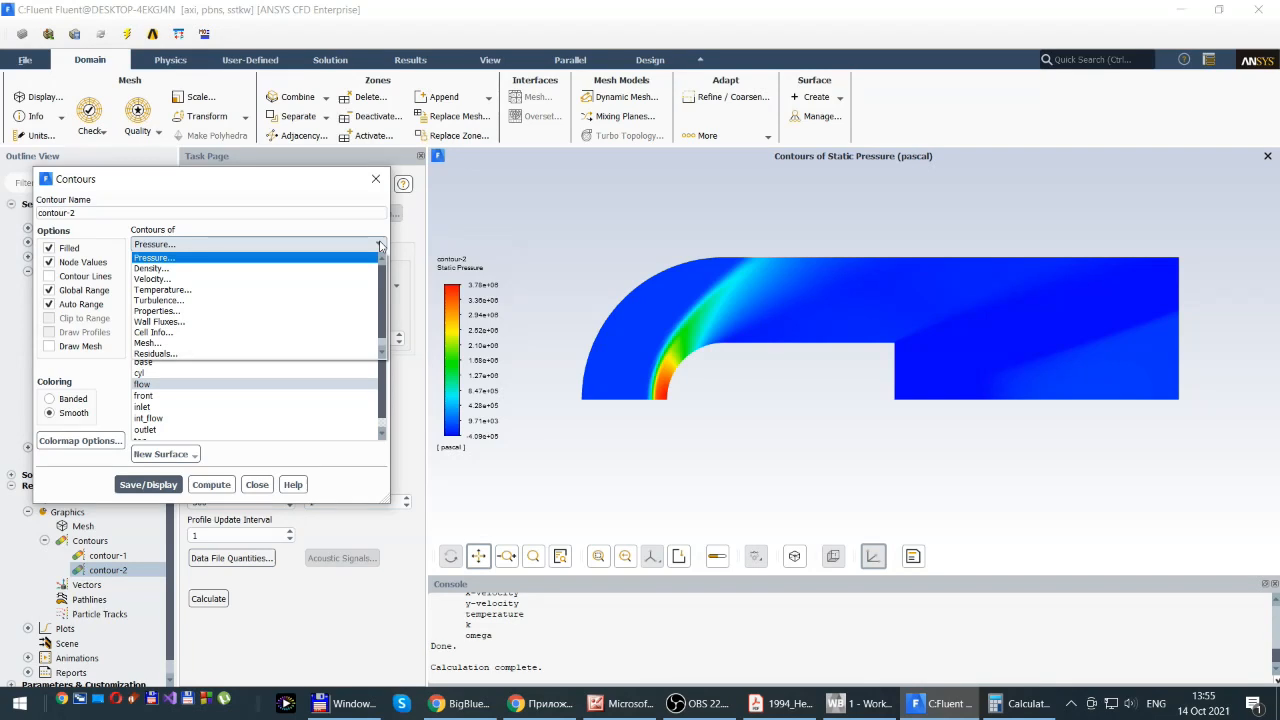
left_click(150, 279)
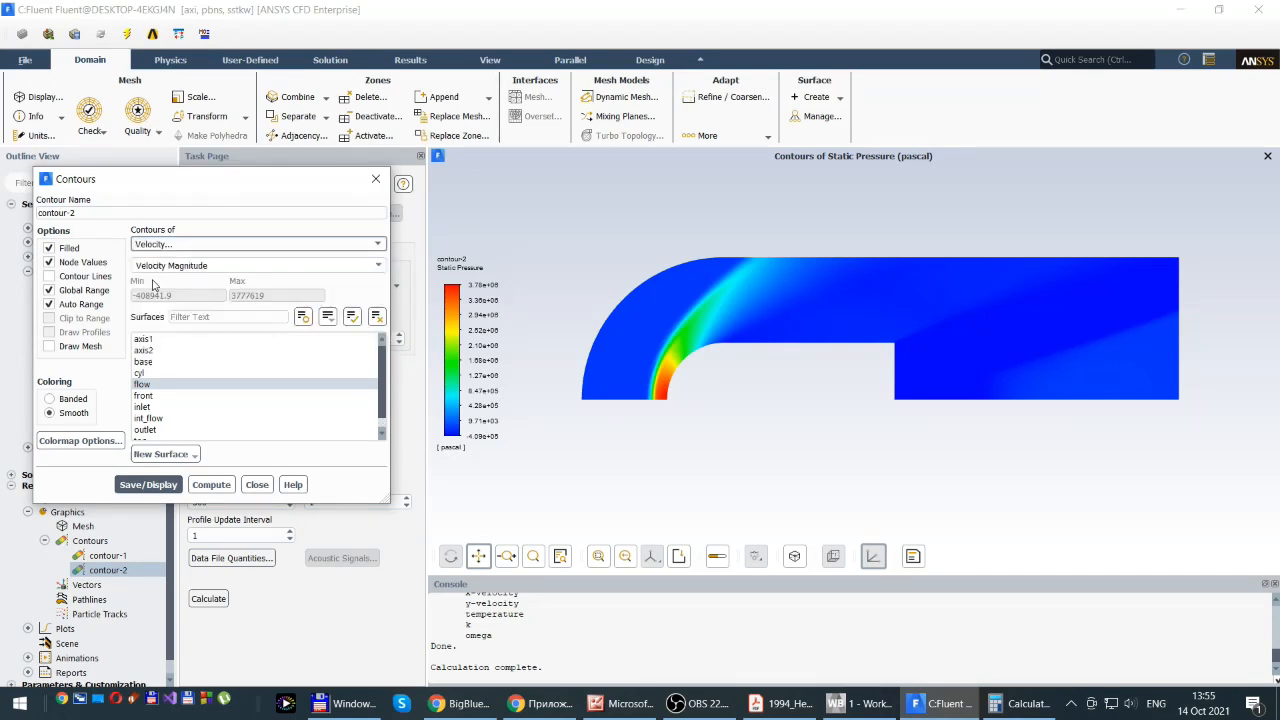
left_click(380, 266)
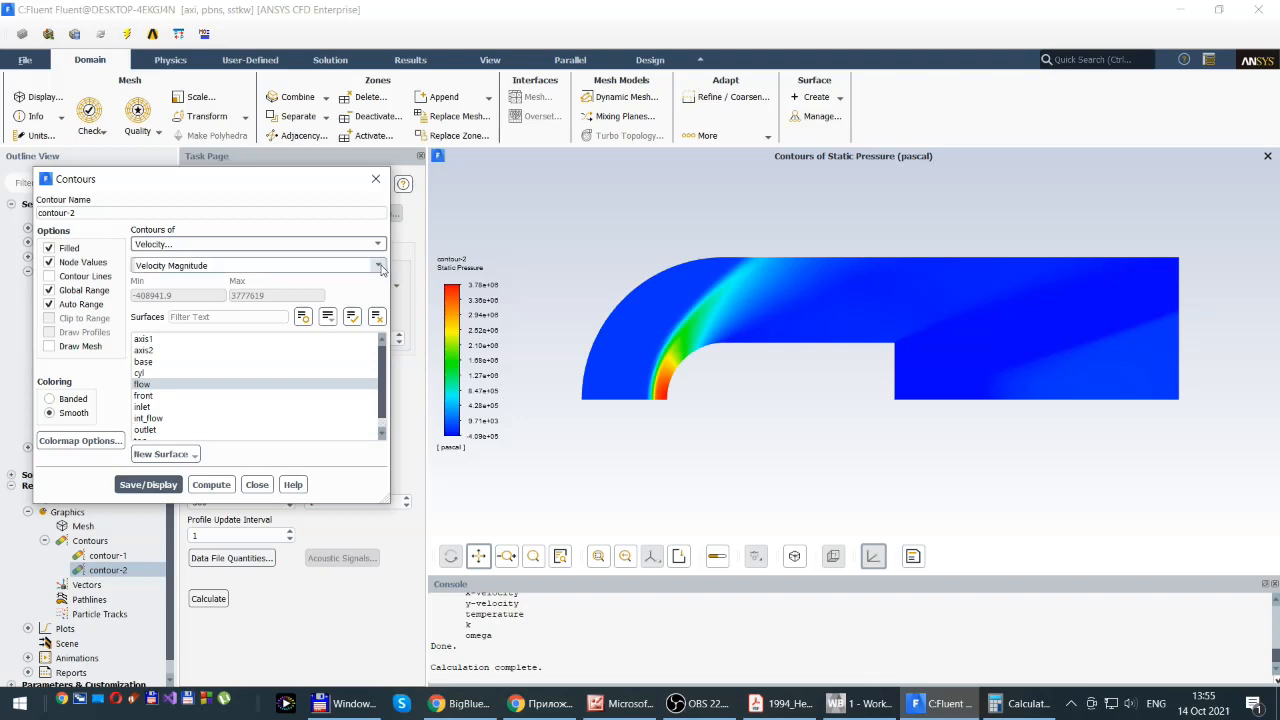
left_click(158, 289)
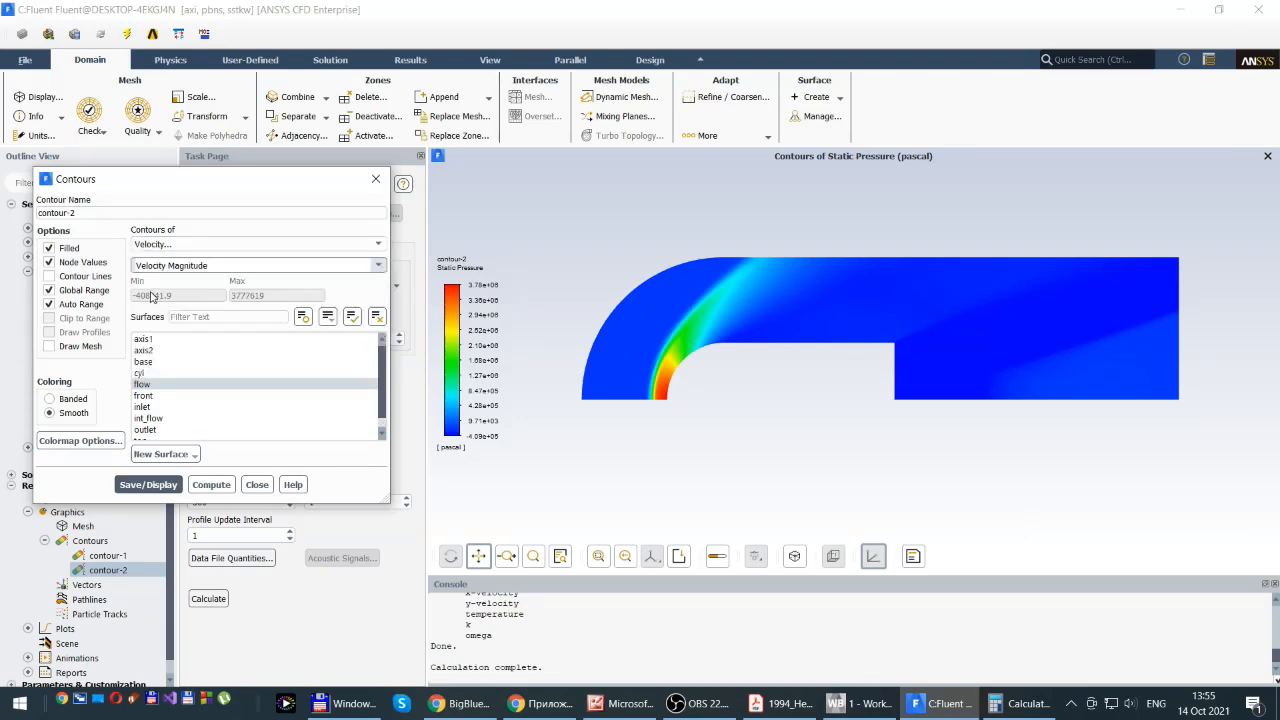
left_click(150, 487)
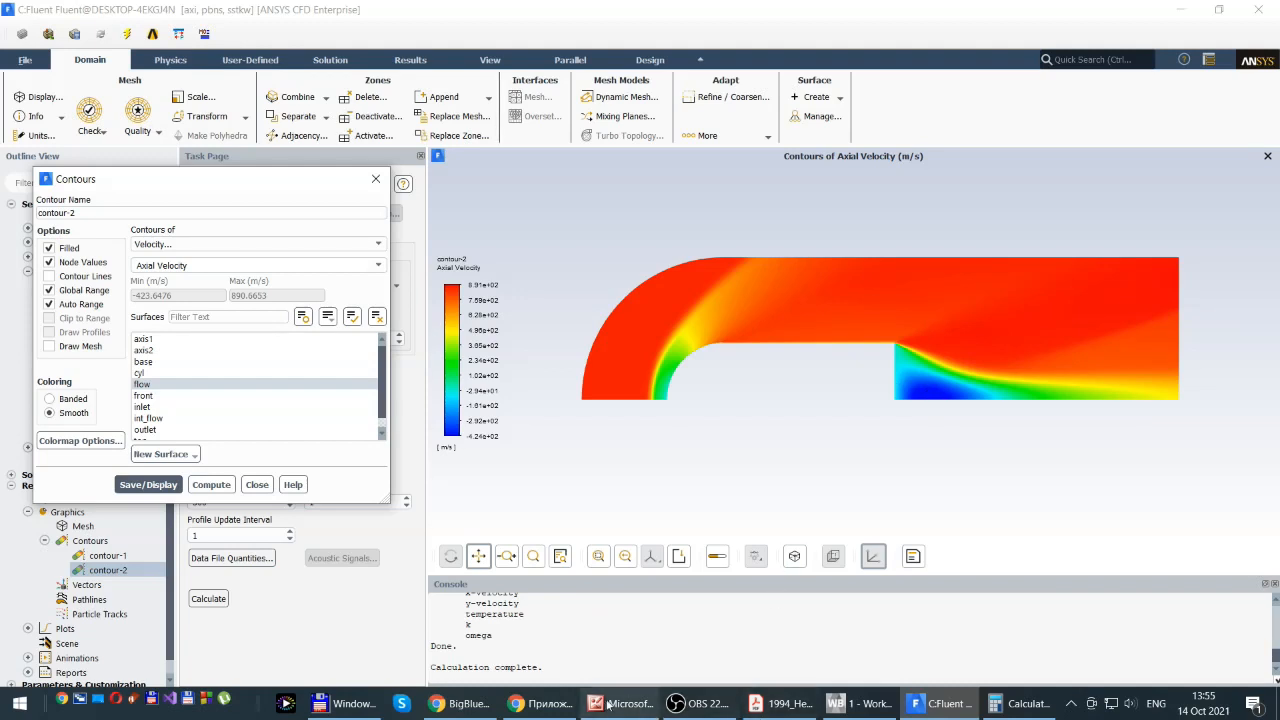
Switch to the supersonic base flow paper in Adobe Acrobat and find Fig. 5, mean axial velocity along the model centerline
mouse_move(779, 709)
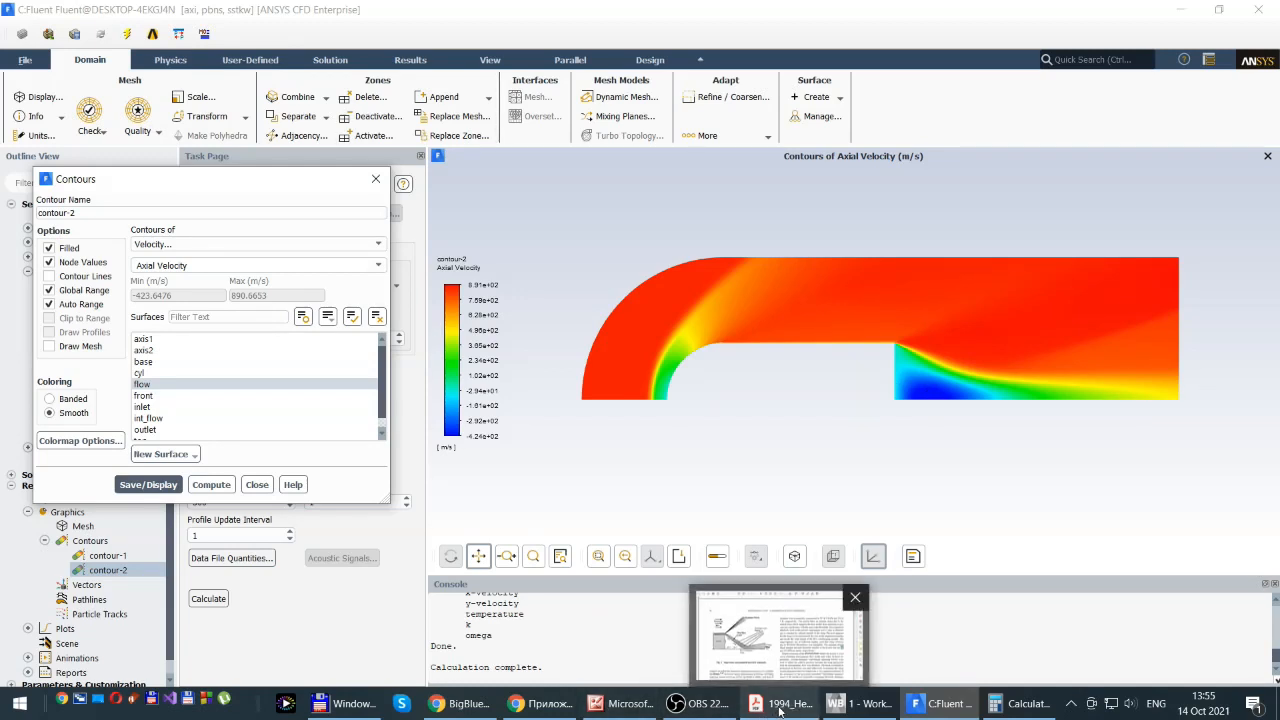
left_click(780, 635)
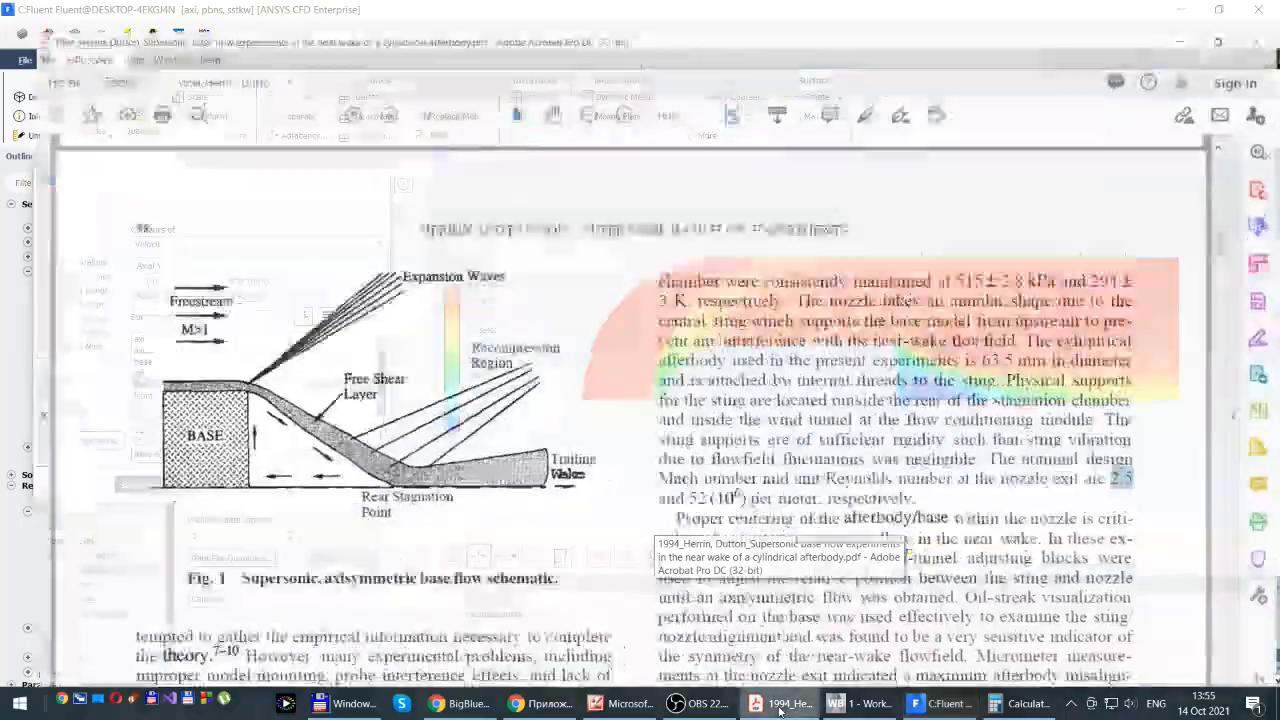
scroll(749, 410, "down", 10)
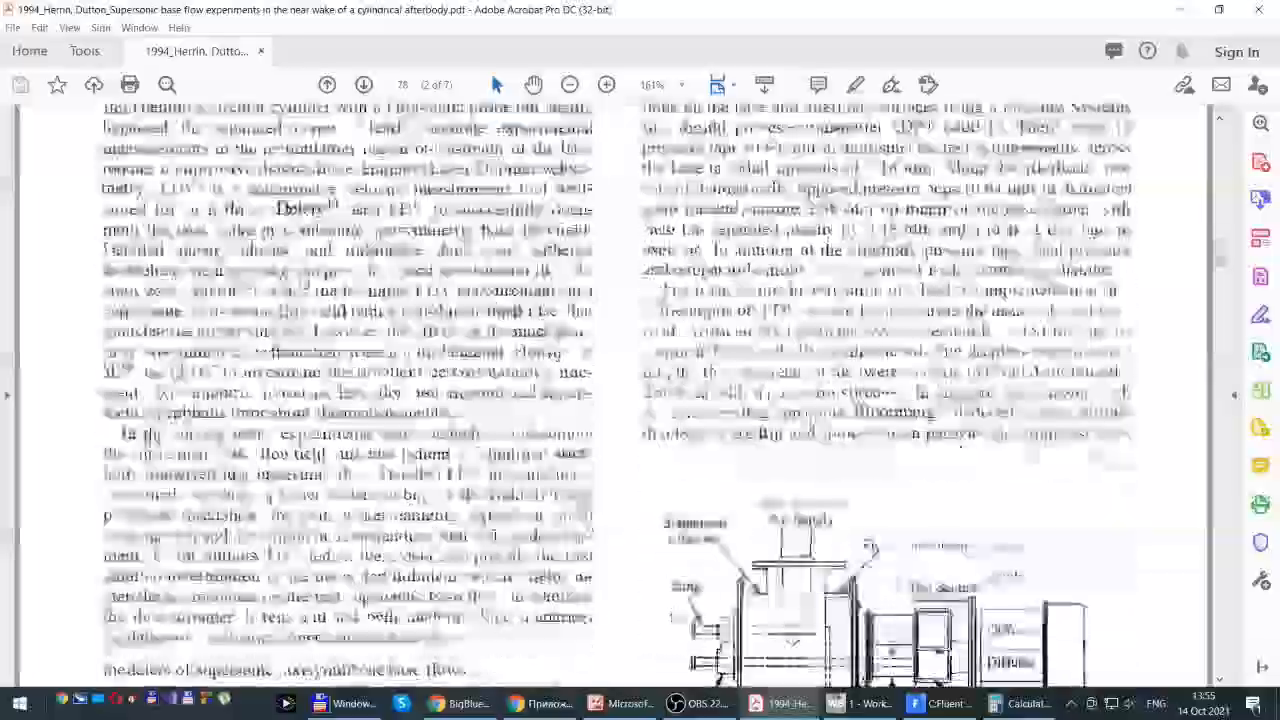
scroll(767, 405, "down", 15)
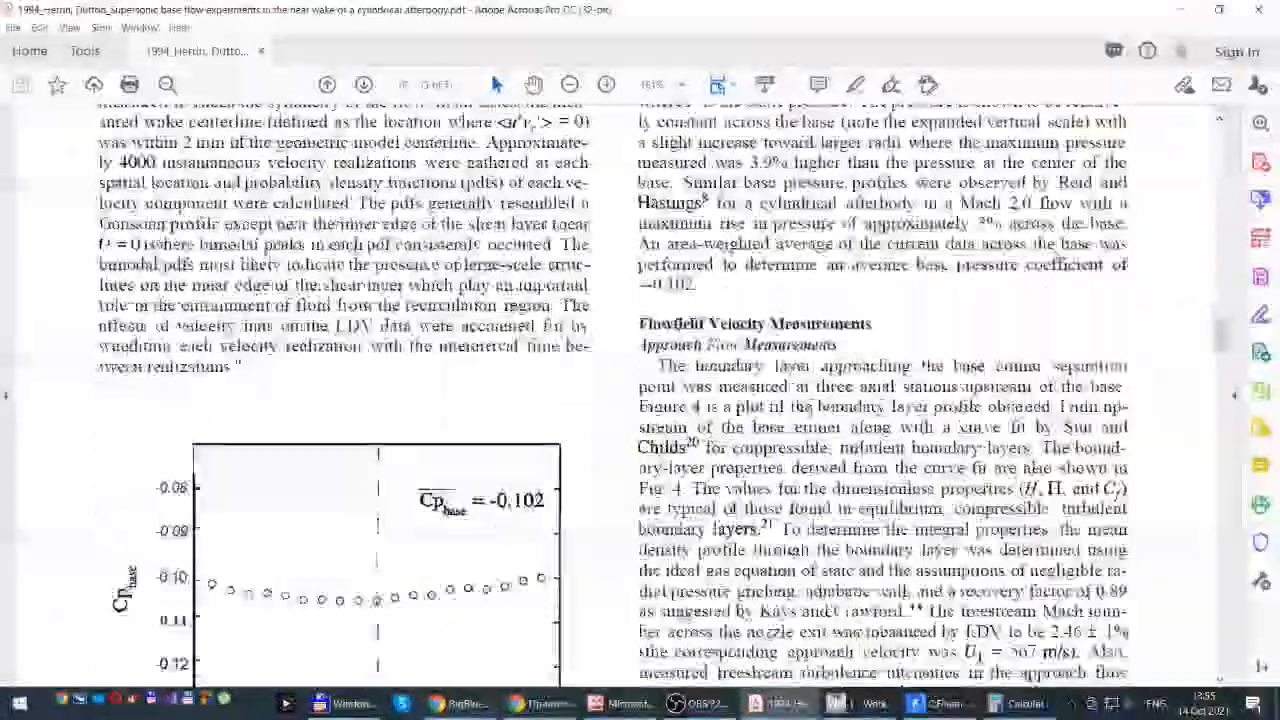
scroll(812, 414, "down", 15)
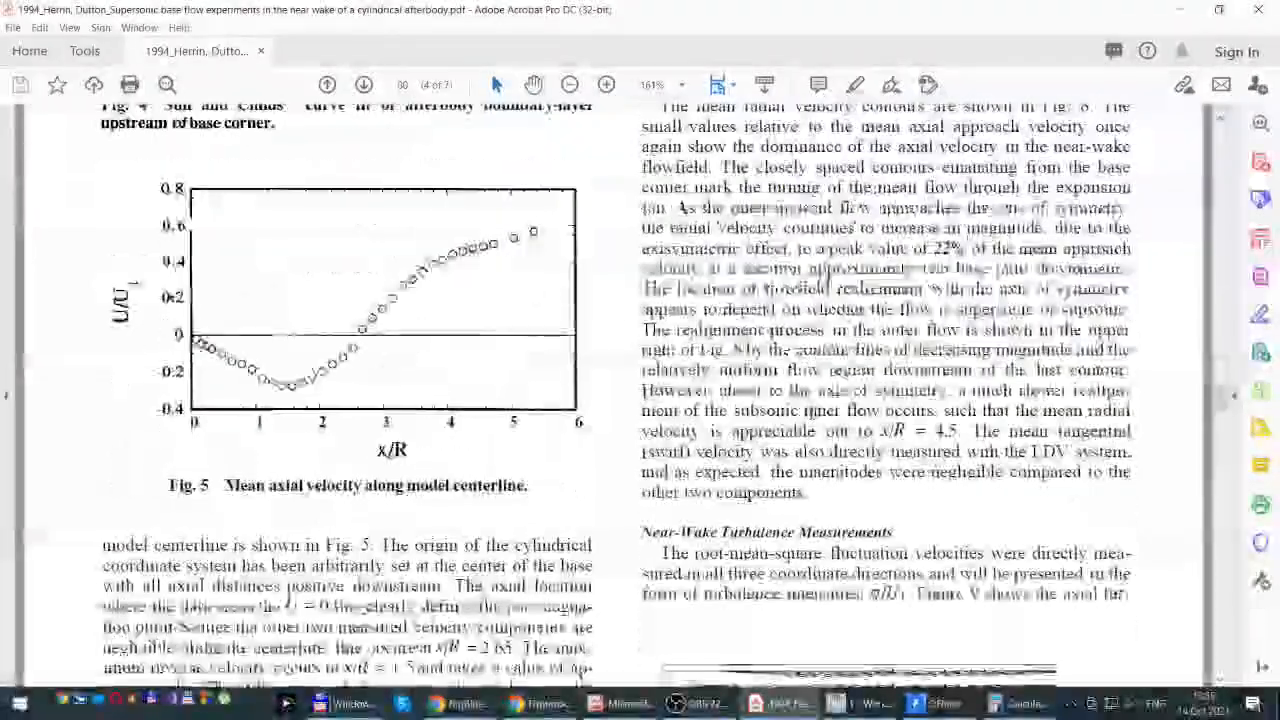
scroll(812, 414, "up", 1)
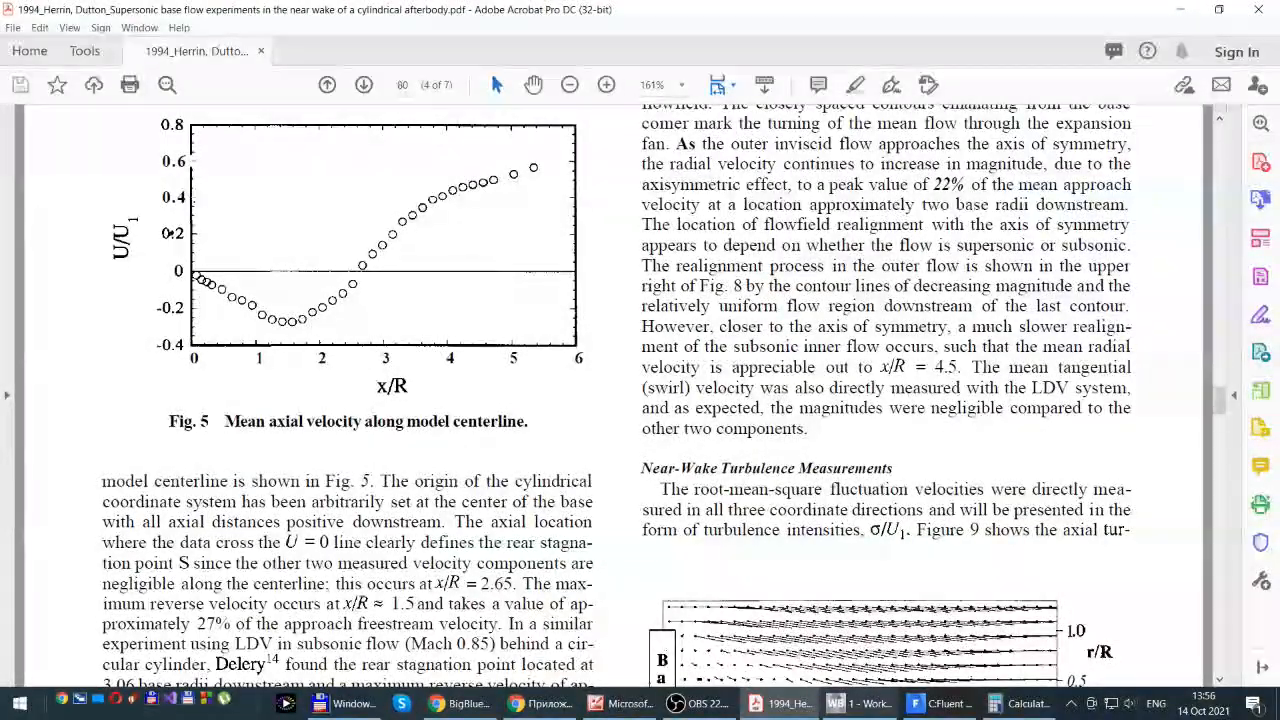
Switch back to Fluent and enlarge the color legend of the axial velocity contour
left_click(965, 670)
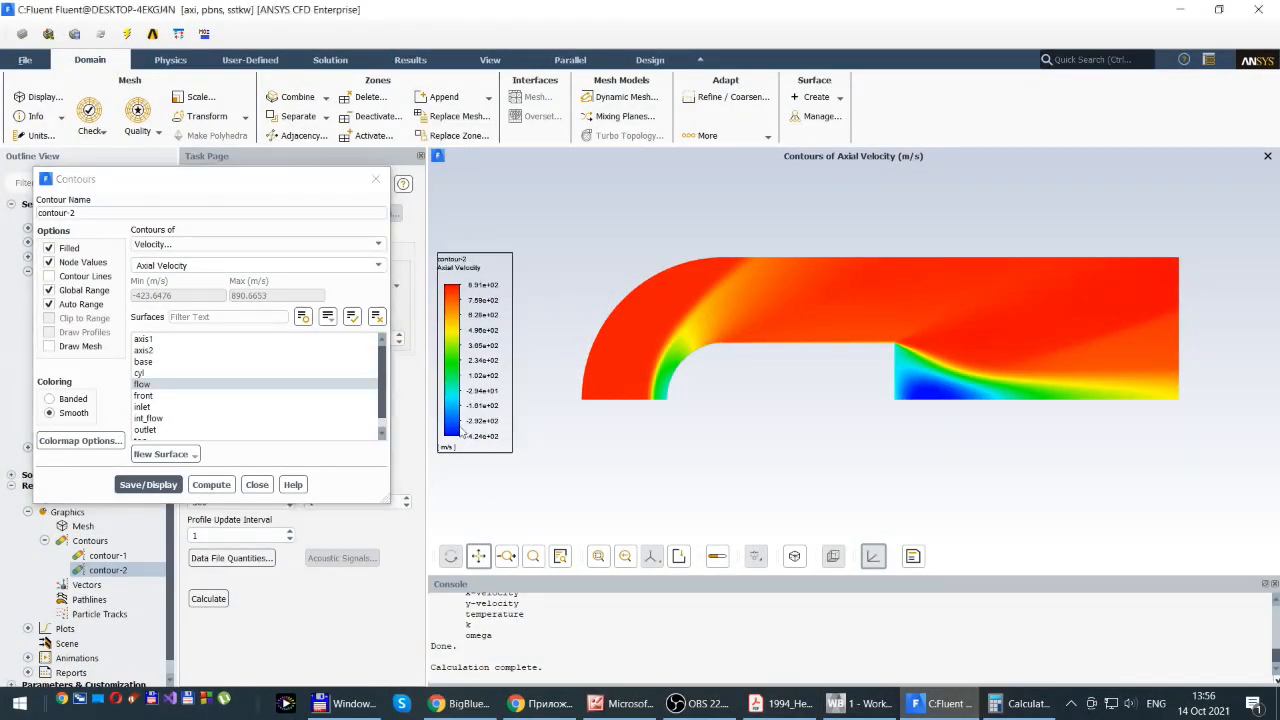
scroll(488, 322, "down", 2)
scroll(488, 322, "up", 3)
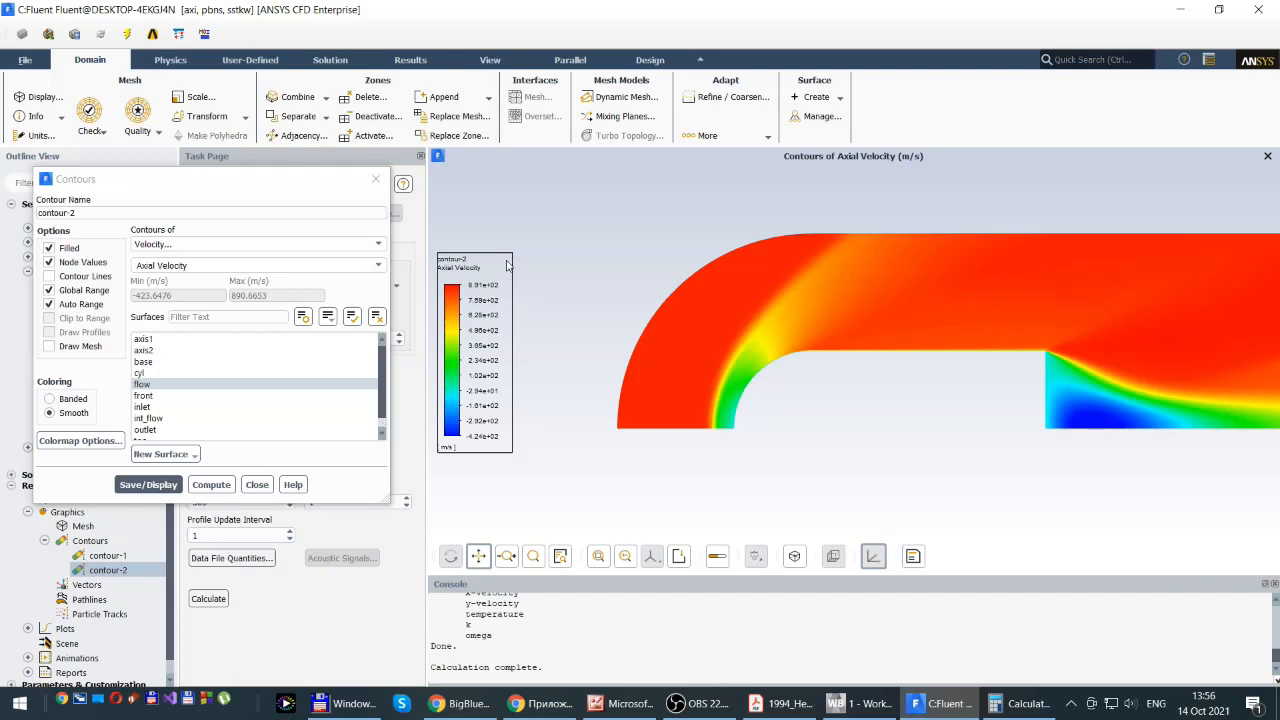
left_click_drag(509, 262, 540, 172)
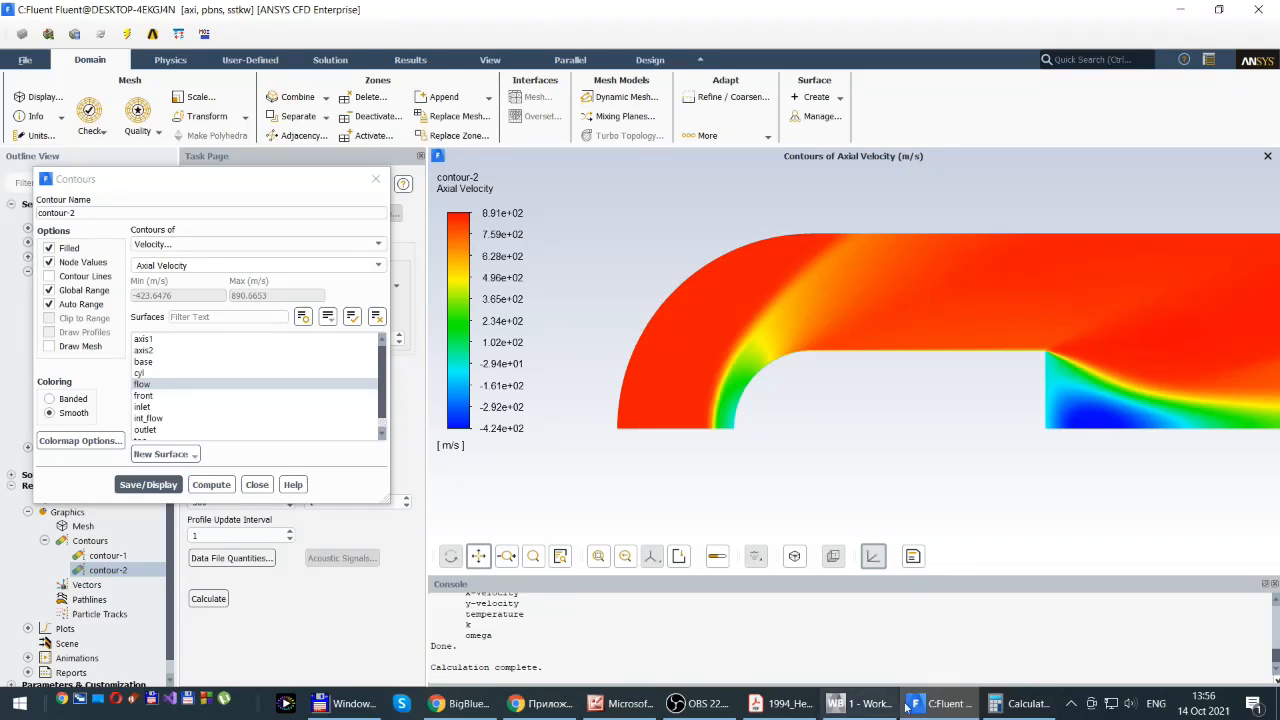
Compare Fig. 5 in the paper with the freestream velocity in Calculator and the axial velocity contour in Fluent
left_click(780, 703)
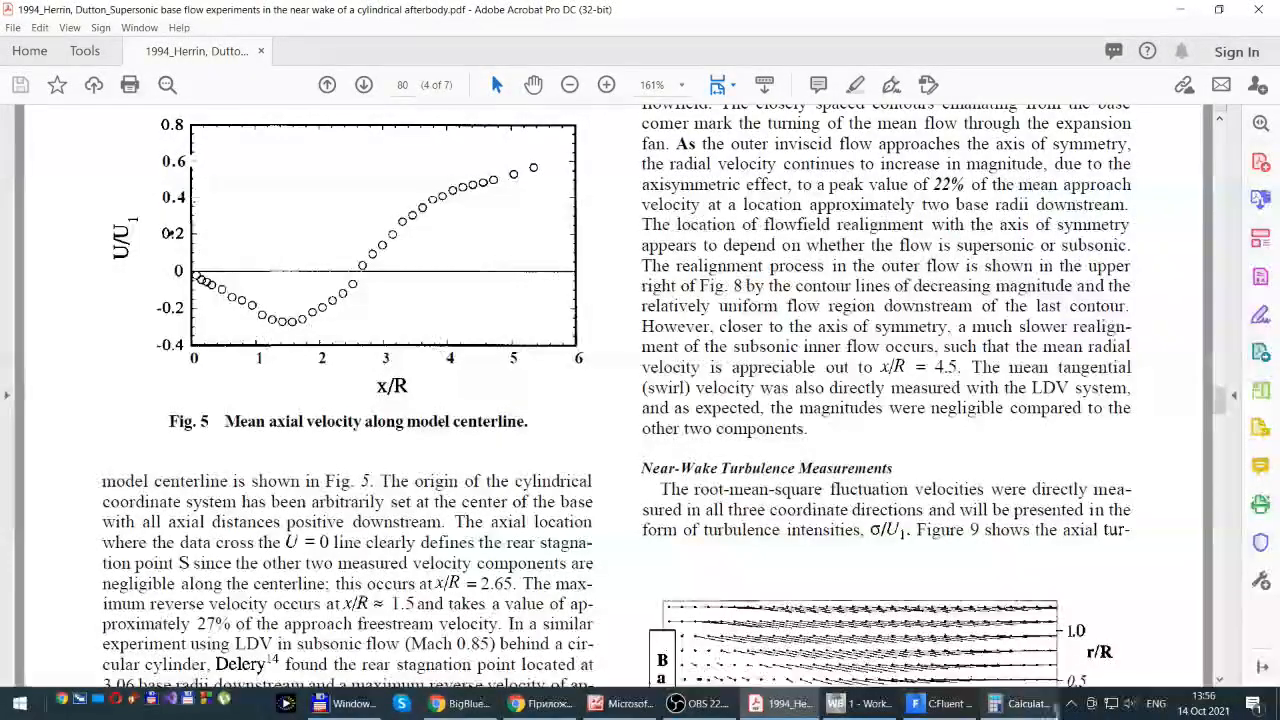
left_click(1024, 708)
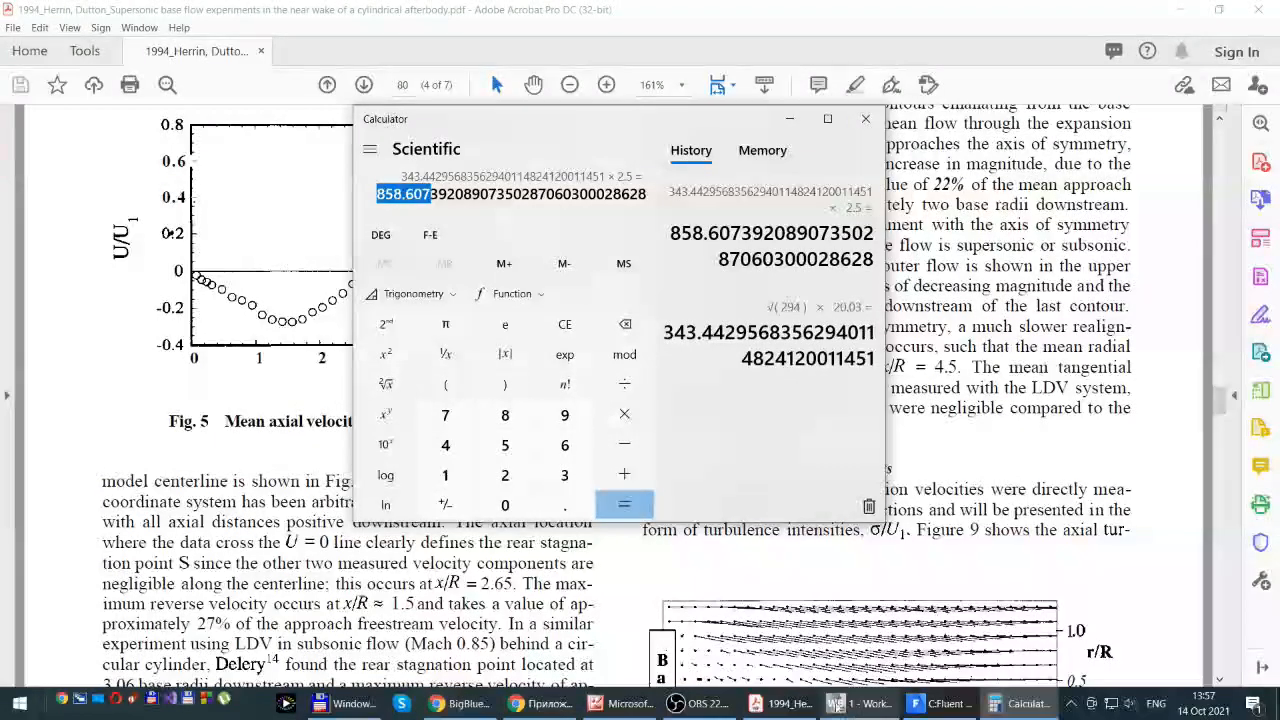
mouse_move(946, 707)
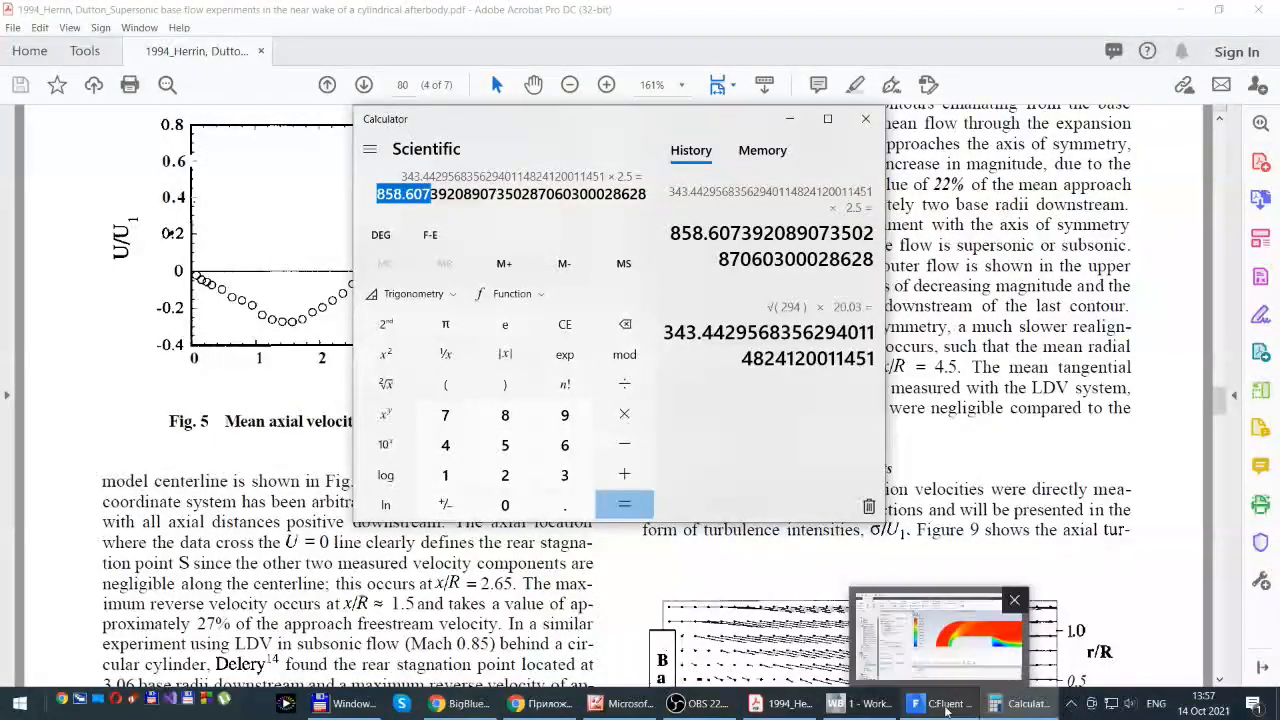
left_click(946, 707)
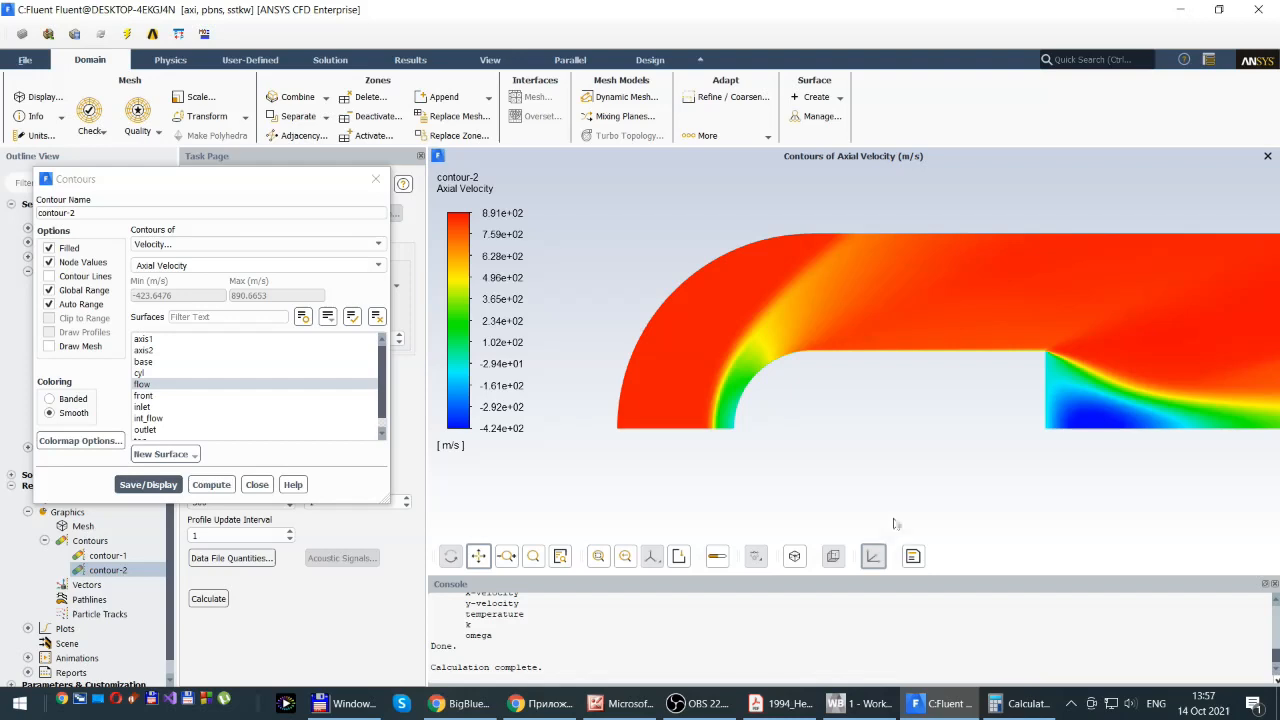
Switch to Calculator, move it clear of the velocity contour, and divide 424 by 859
left_click(1022, 712)
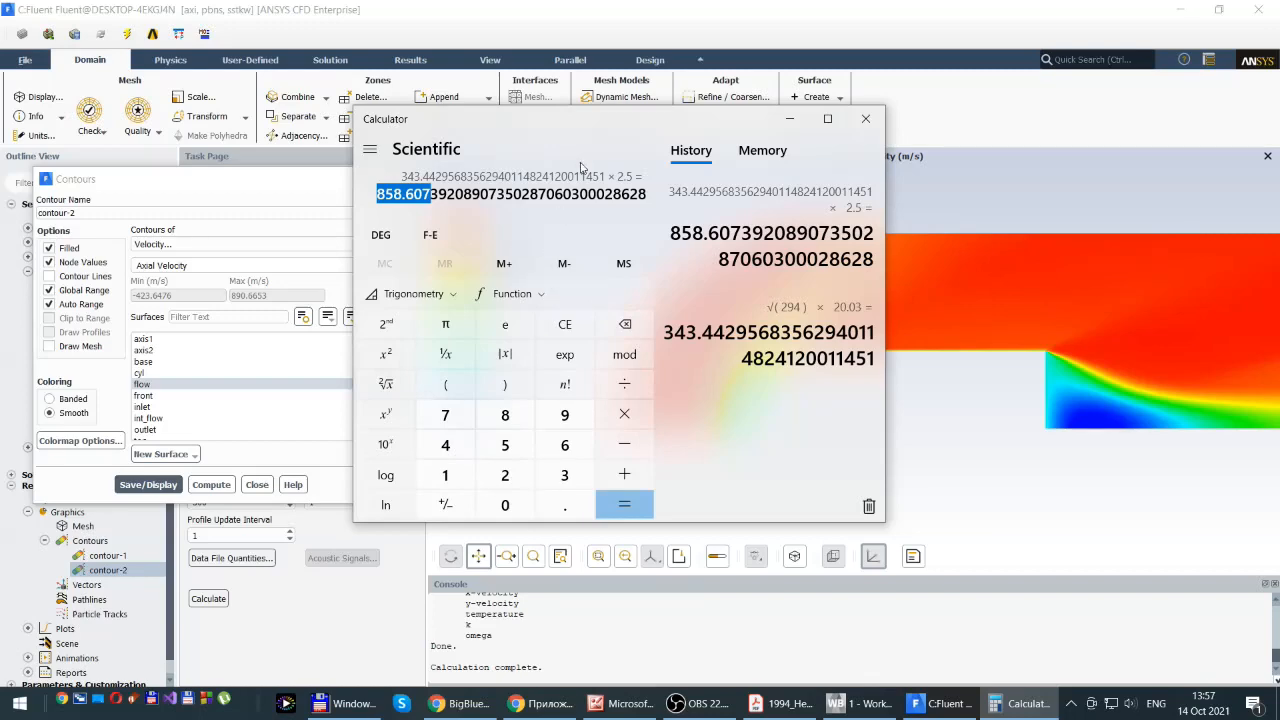
left_click_drag(577, 120, 249, 145)
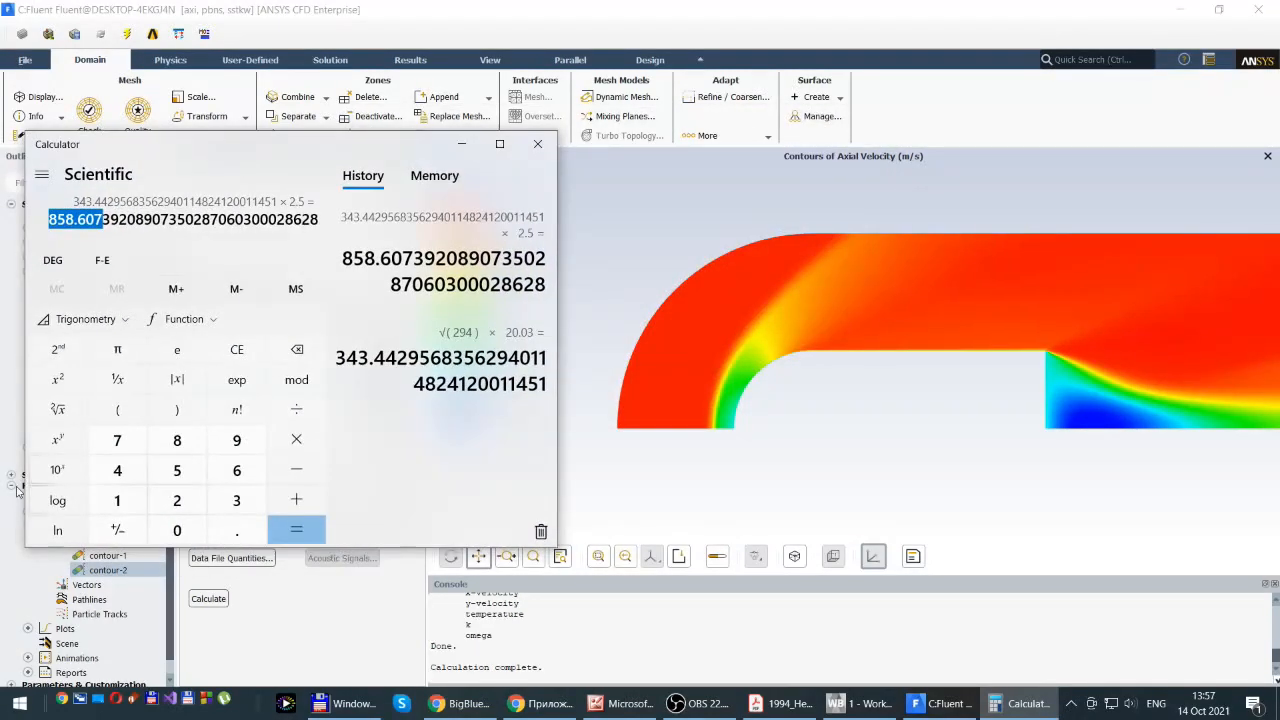
left_click(117, 470)
left_click(177, 500)
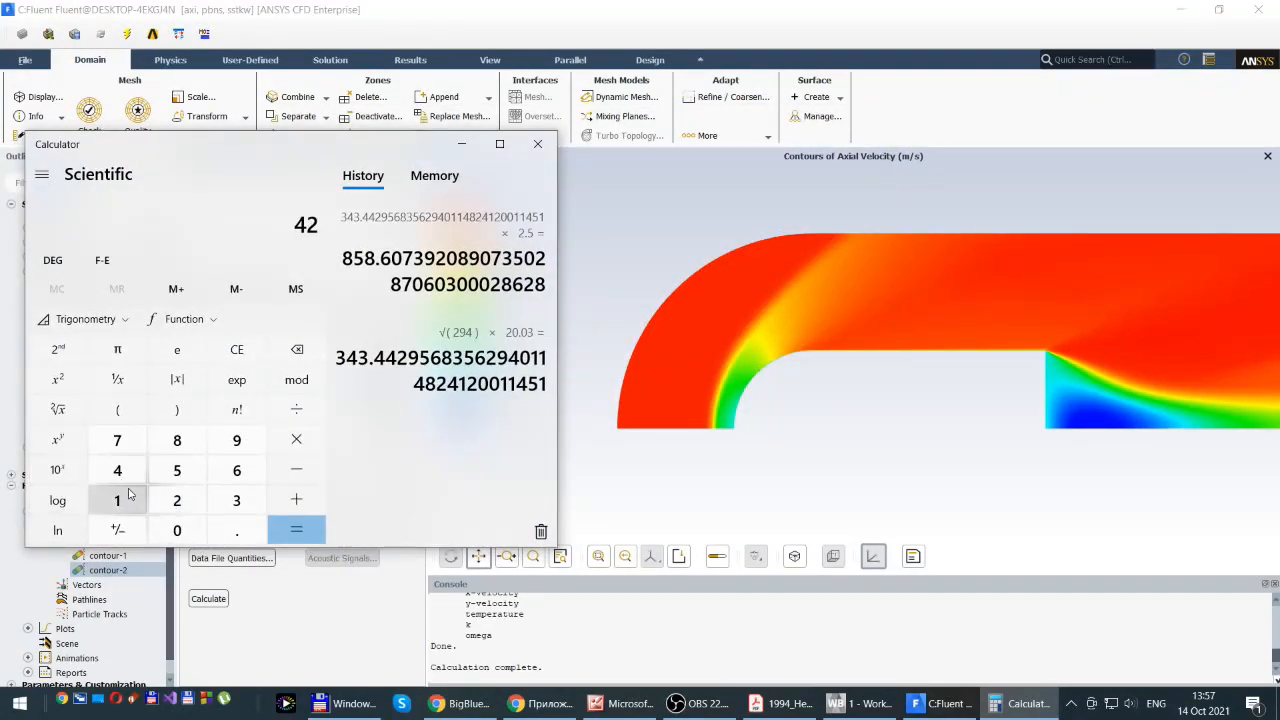
left_click(117, 470)
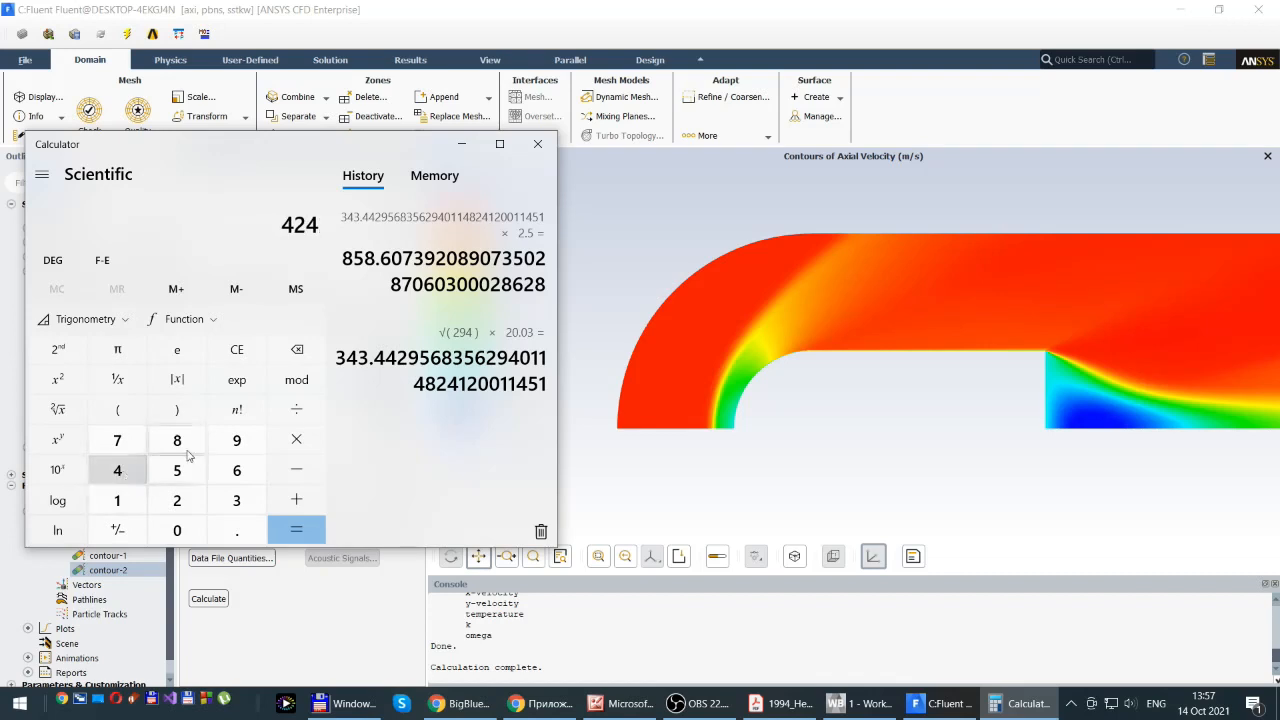
left_click(296, 411)
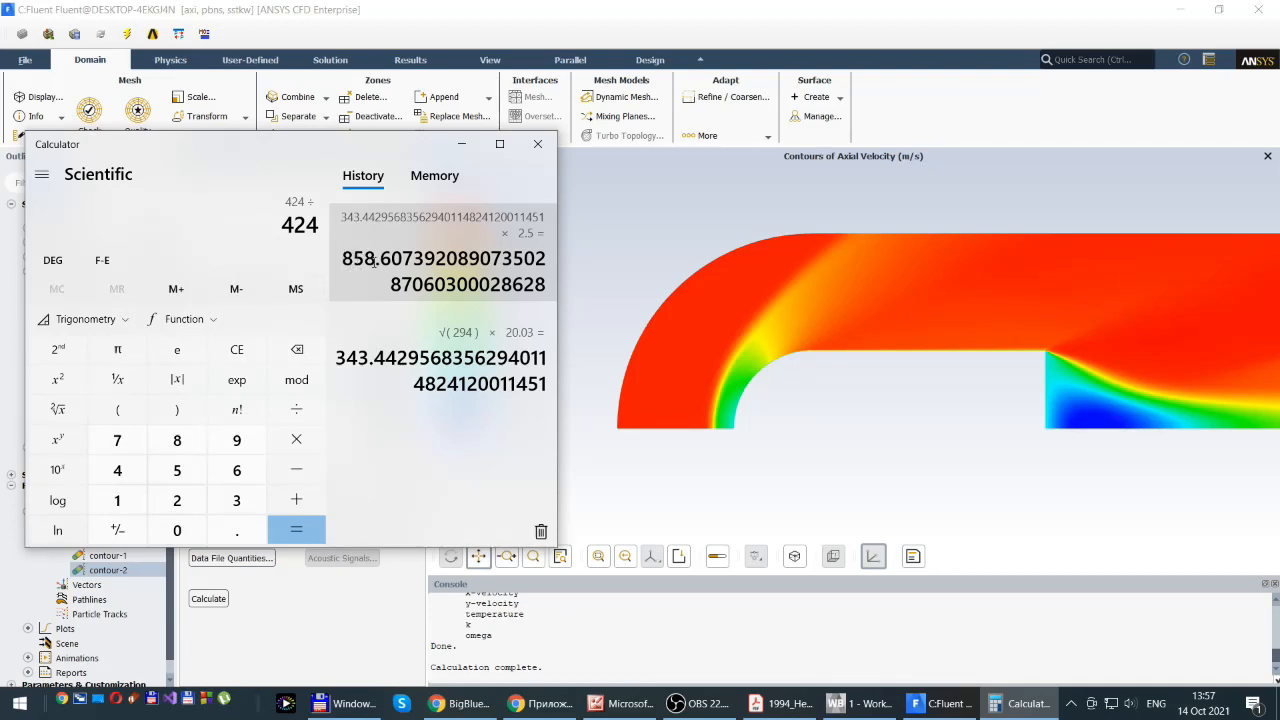
left_click(177, 440)
left_click(177, 470)
left_click(237, 440)
left_click(296, 532)
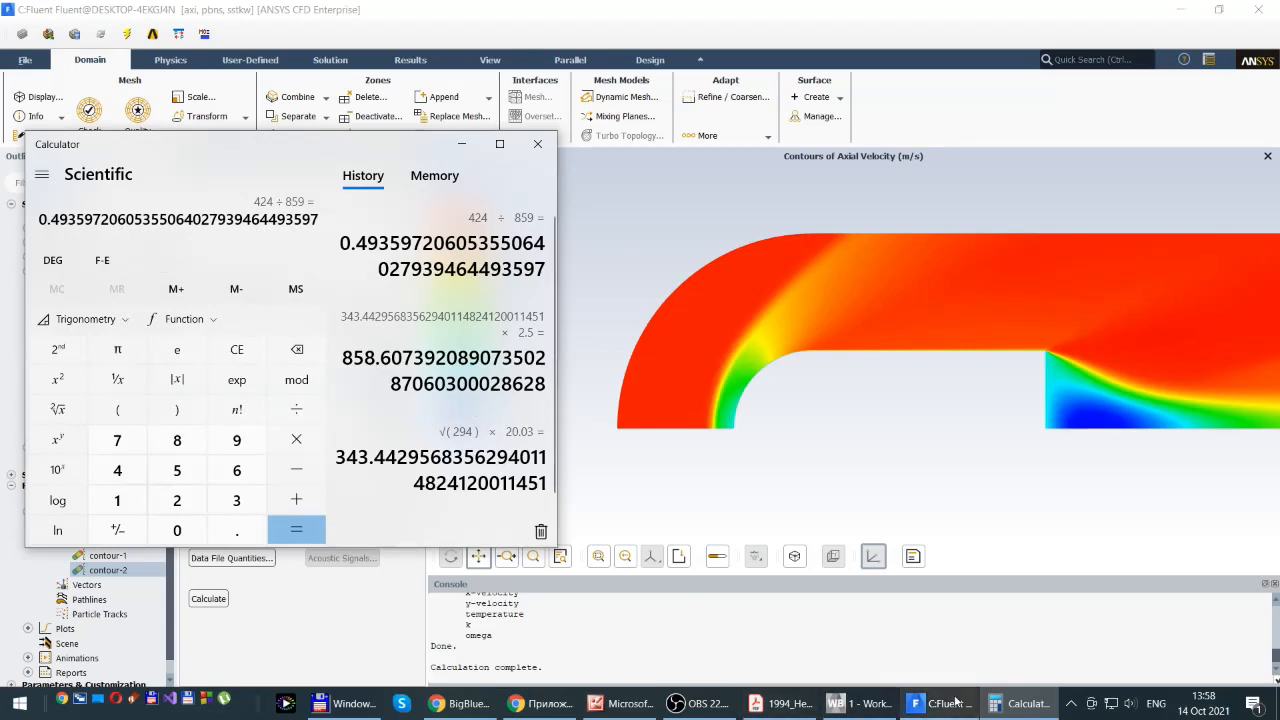
Check the calculated velocity ratio against Fig. 5 in the paper, and return to Fluent
left_click(775, 708)
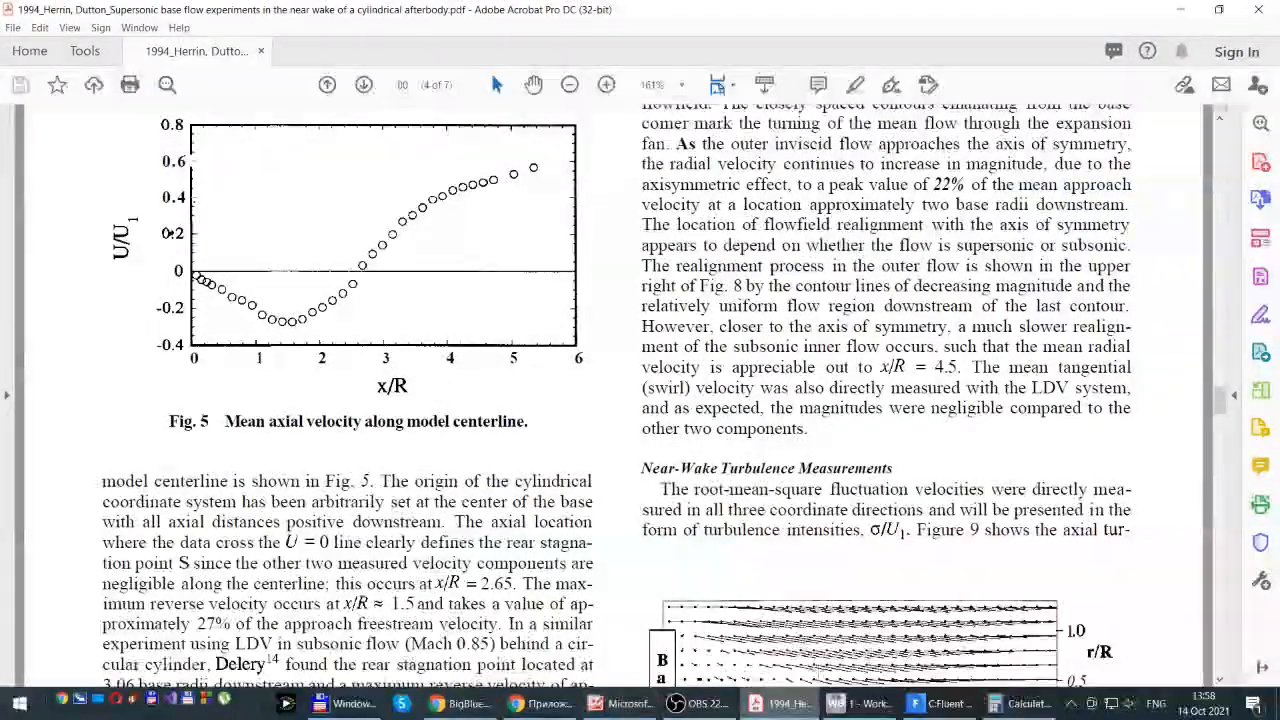
left_click(1020, 706)
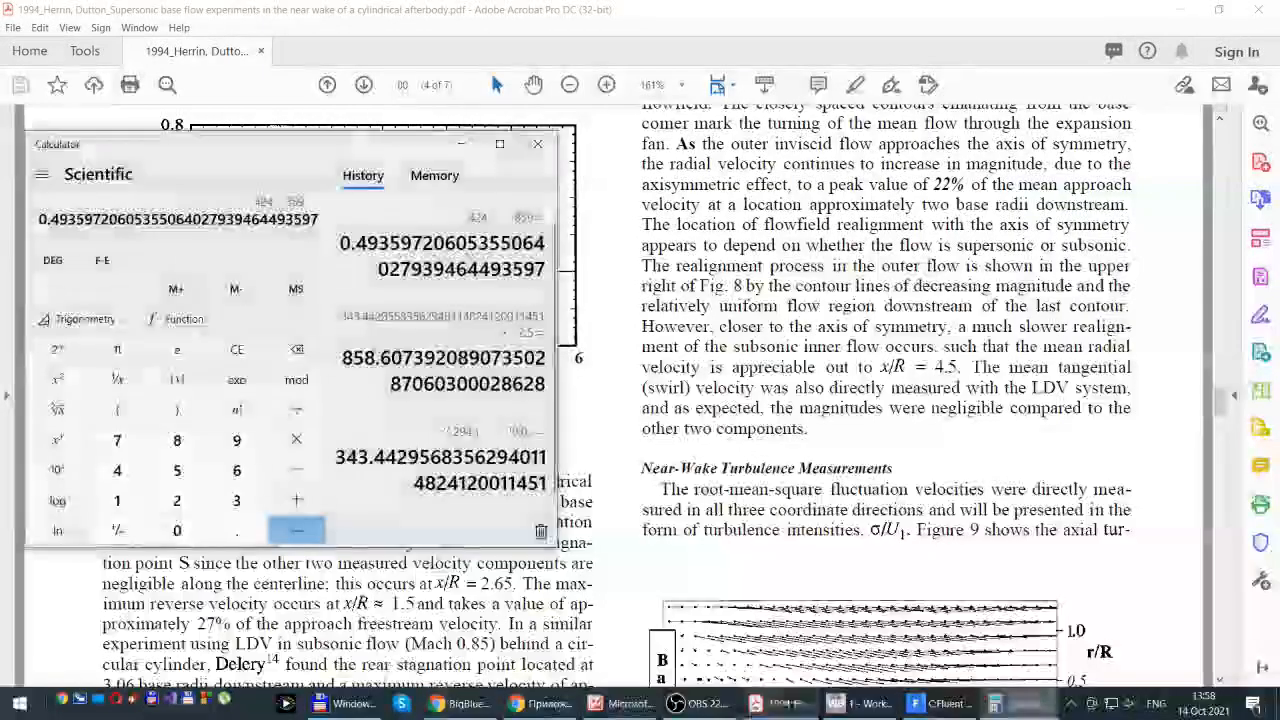
left_click(945, 703)
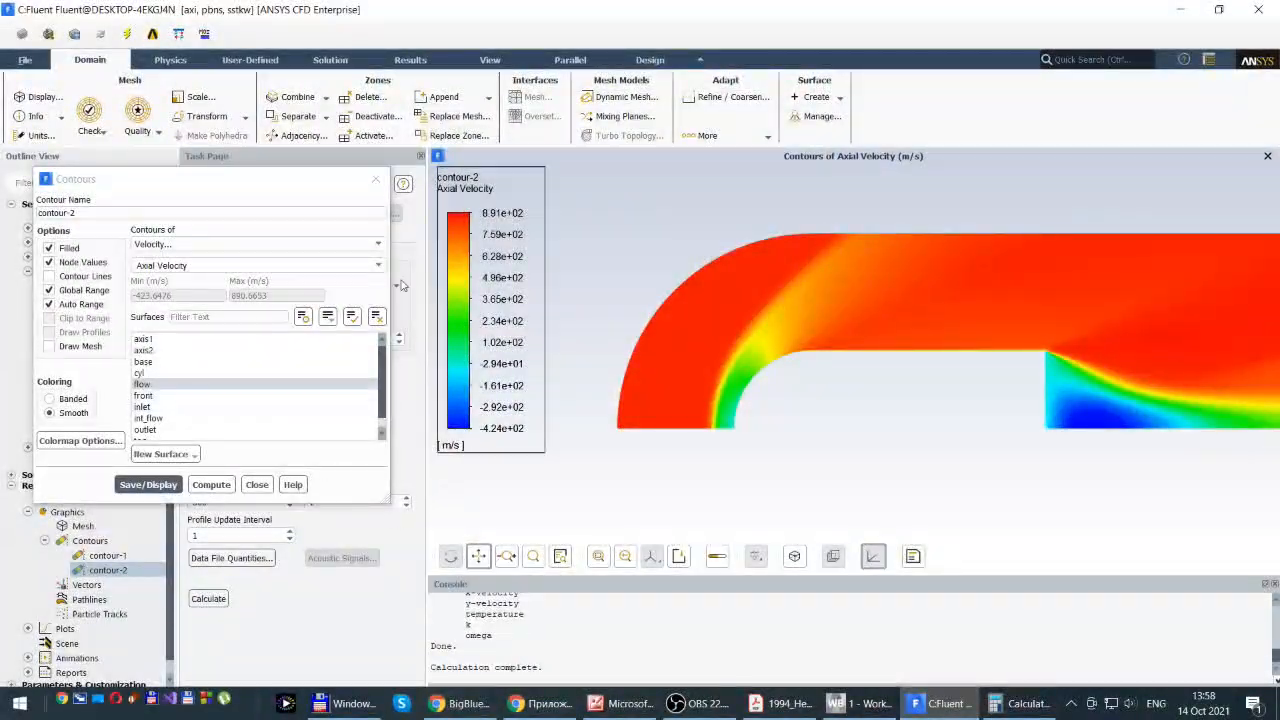
Close the contour settings and open a new XY plot definition, placing its window clear of the flow field
left_click(375, 180)
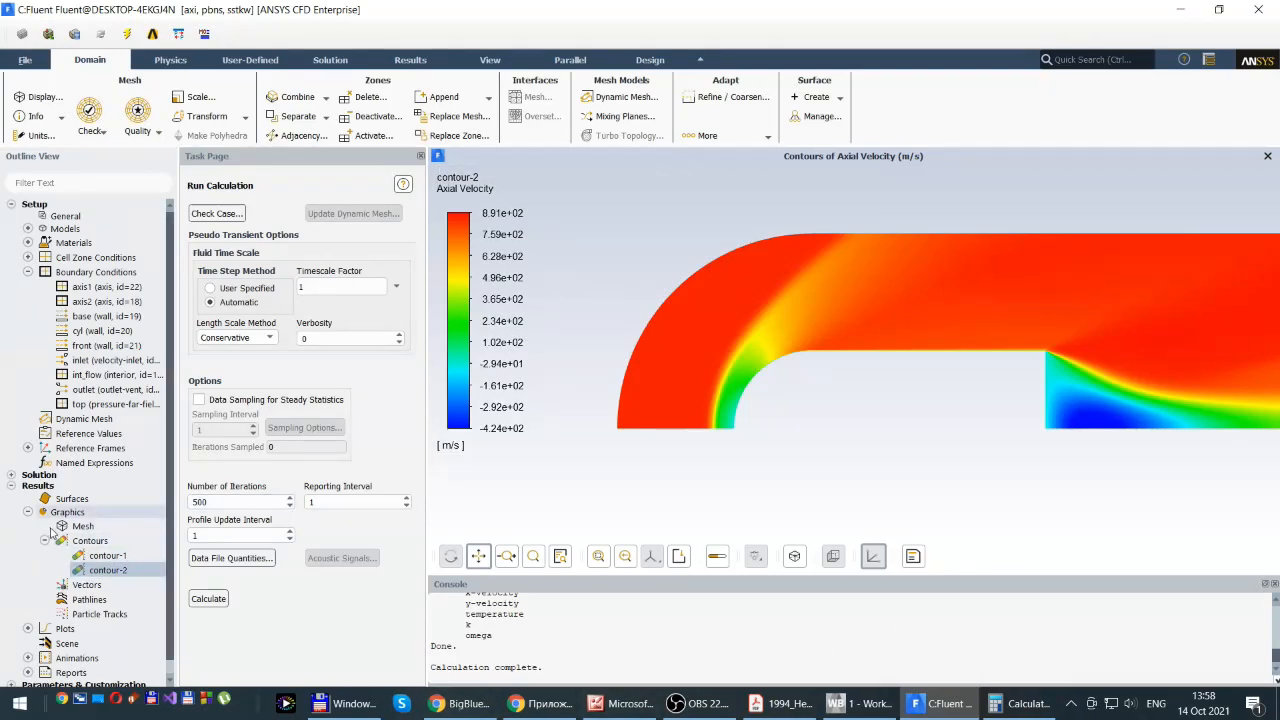
scroll(118, 562, "down", 1)
left_click(118, 562)
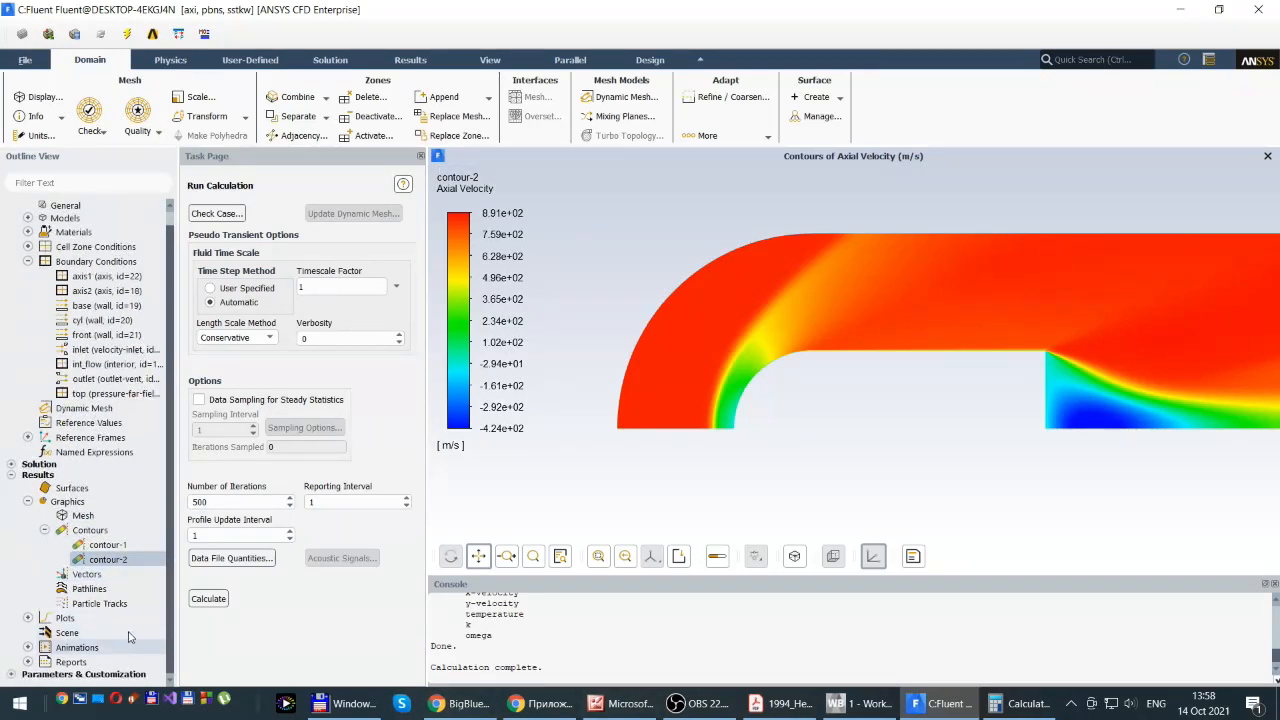
left_click(28, 618)
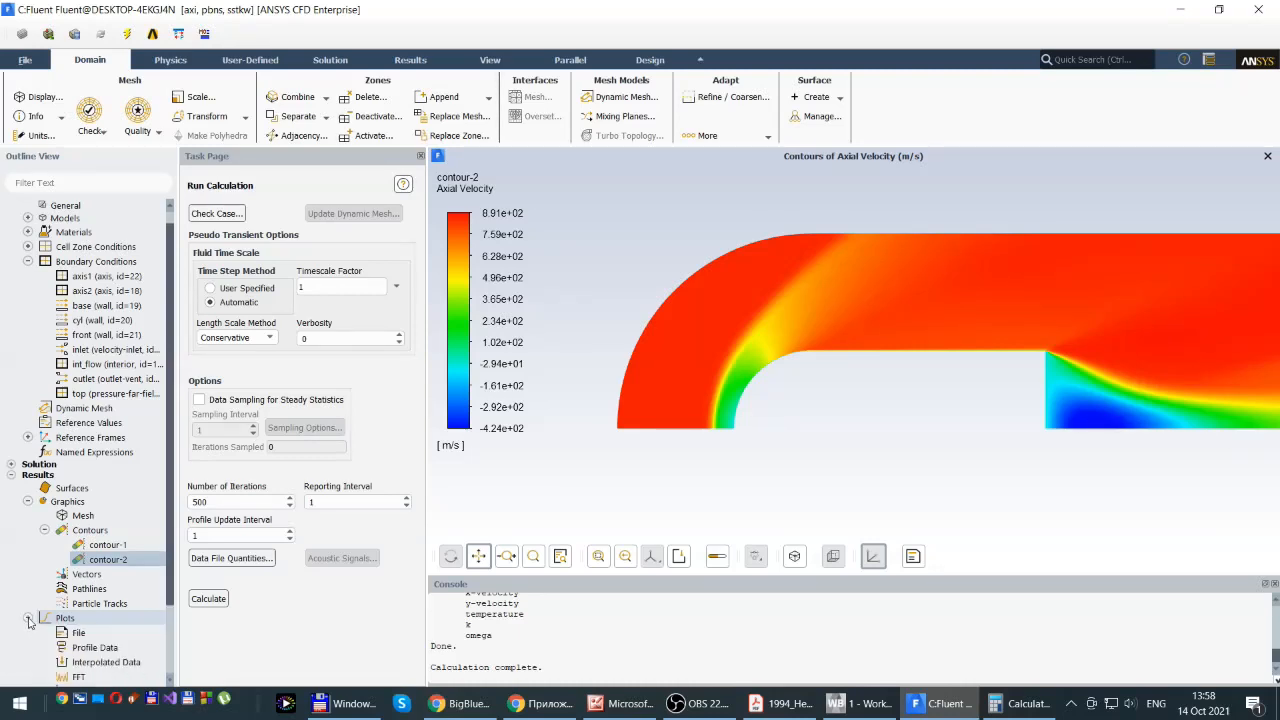
left_click_drag(168, 532, 175, 600)
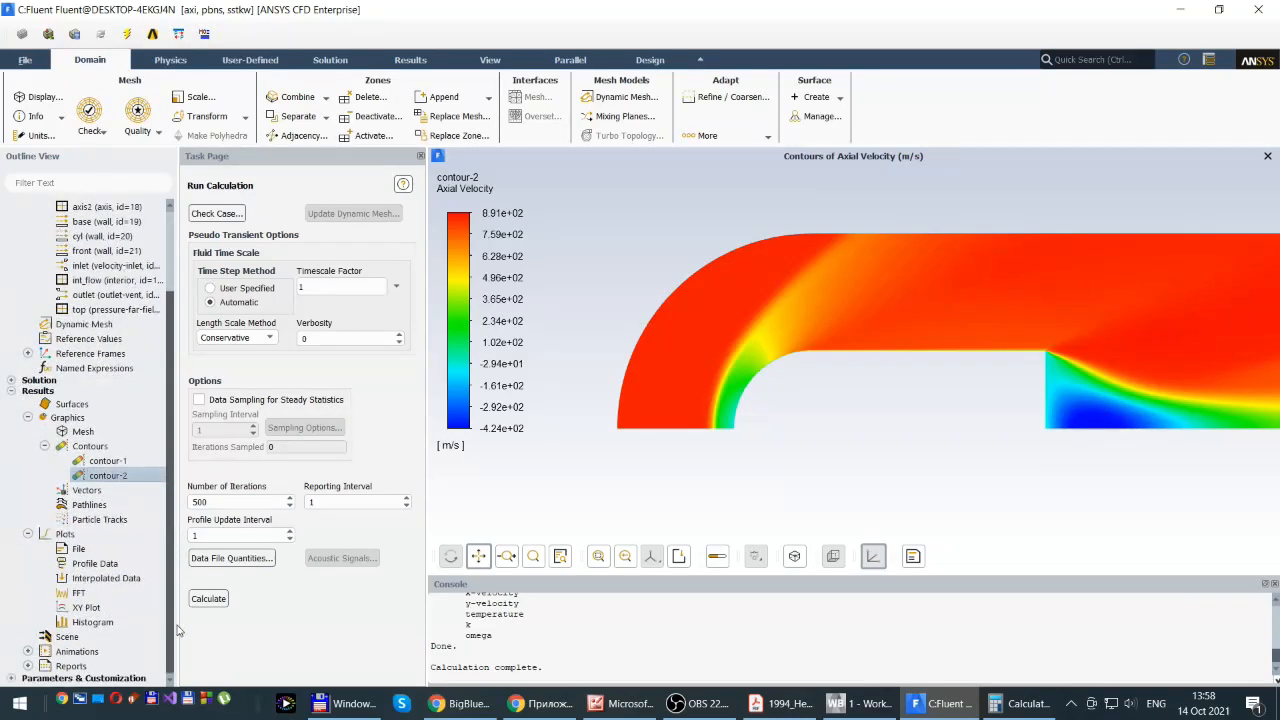
left_click(84, 608)
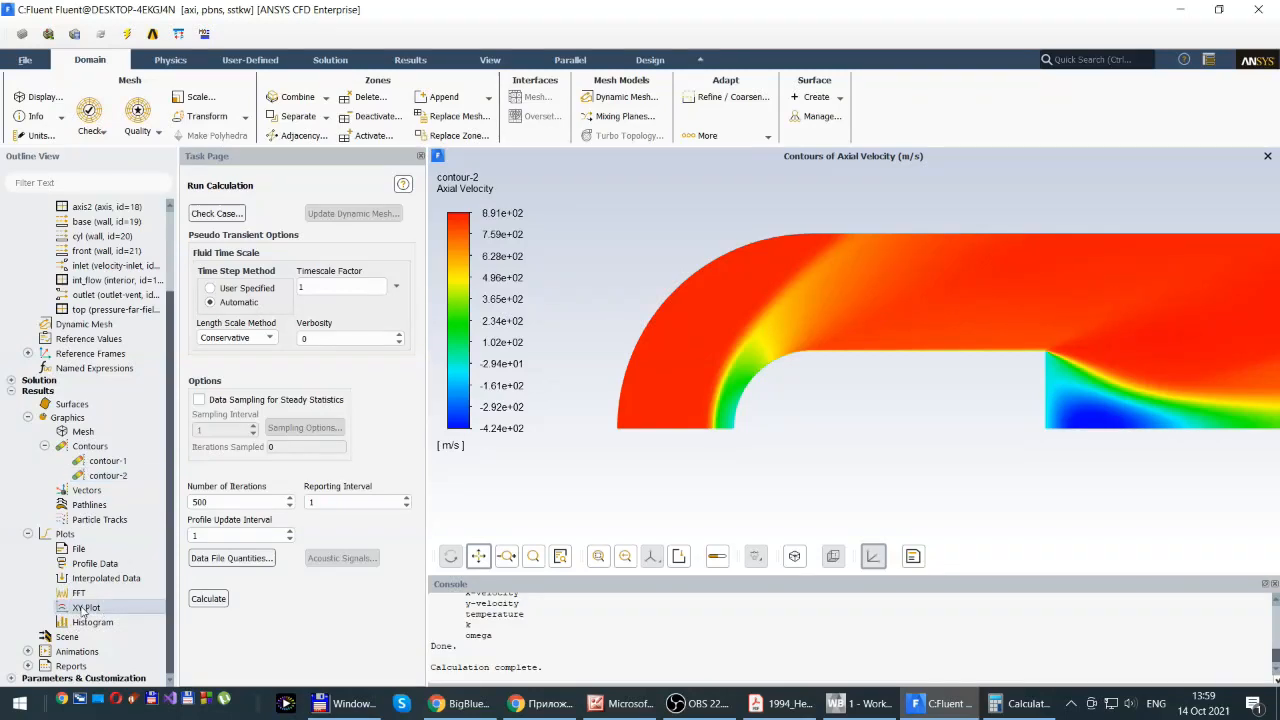
double_click(84, 608)
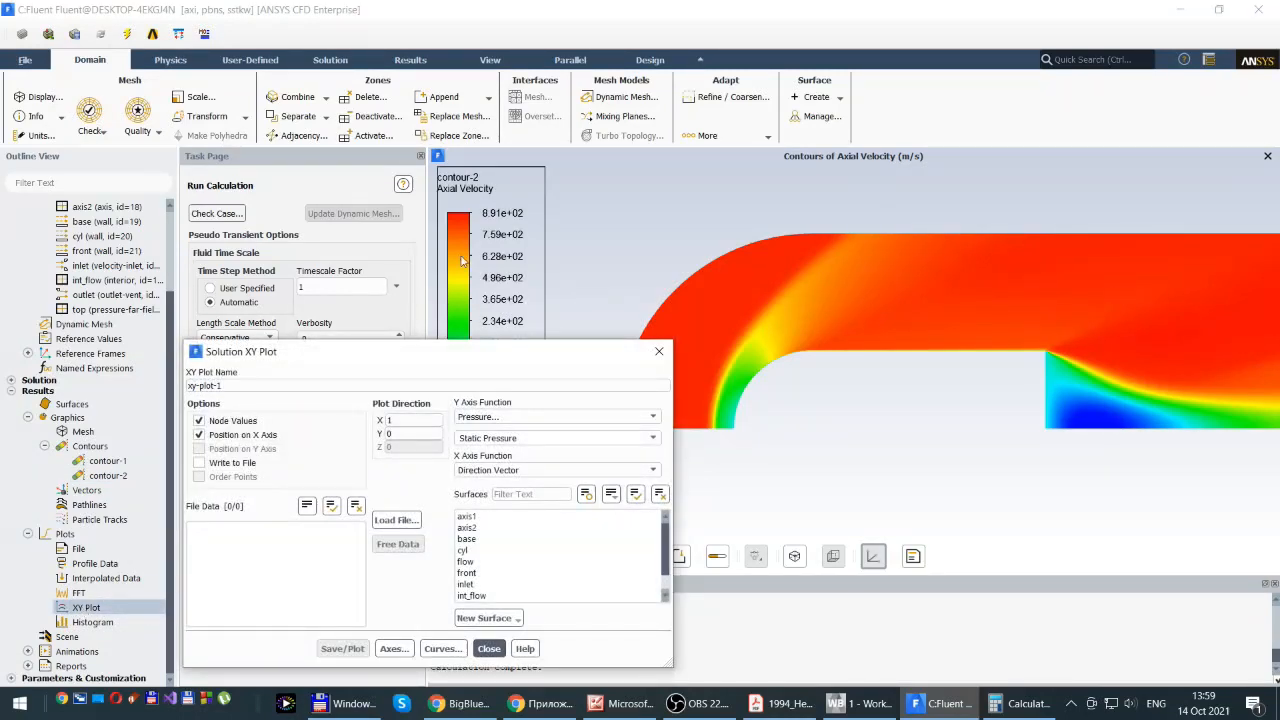
left_click_drag(460, 357, 493, 160)
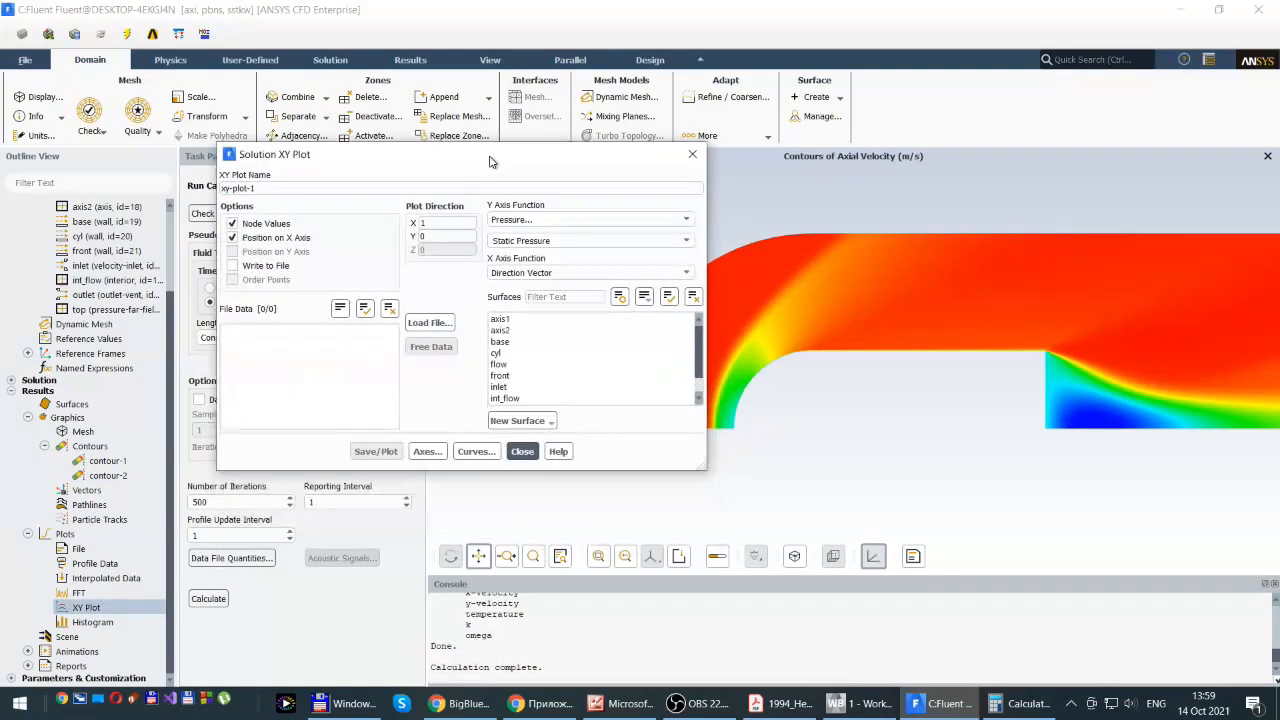
Set the XY plot direction to X 1 and select the axis2 surface for plotting
left_click(426, 234)
left_click(425, 223)
key("BackSpace")
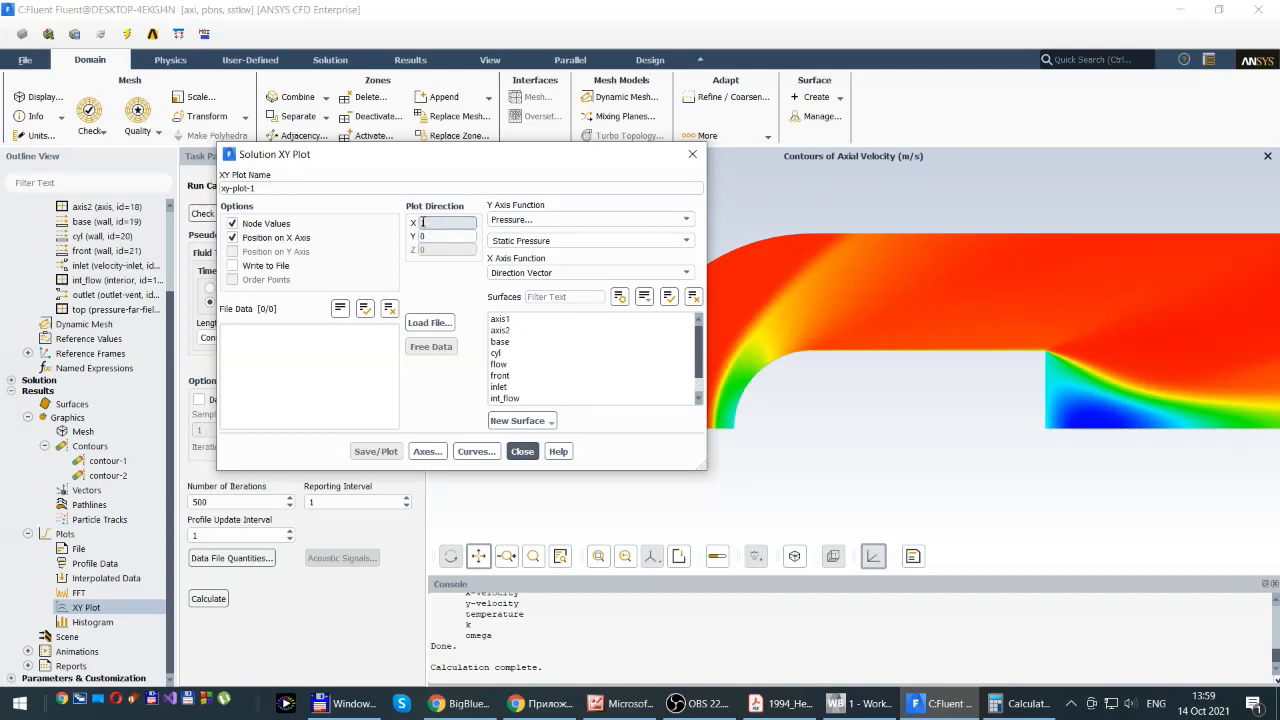
type("1")
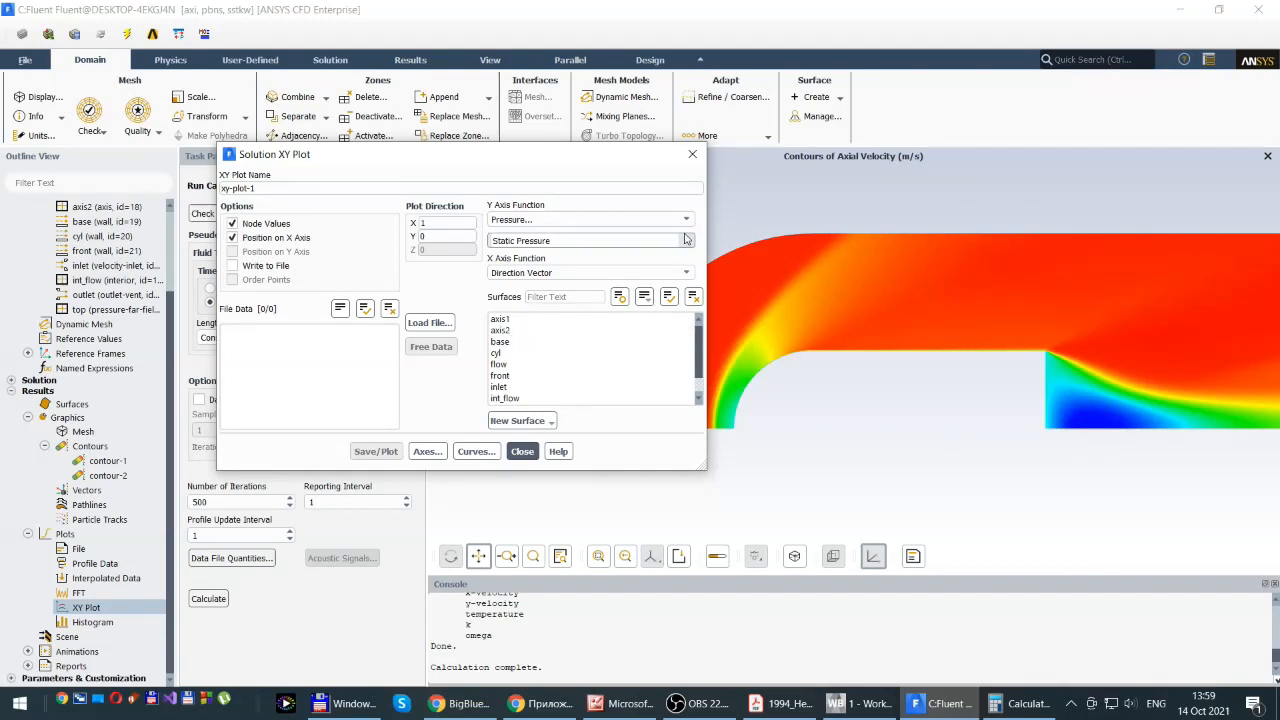
left_click(500, 331)
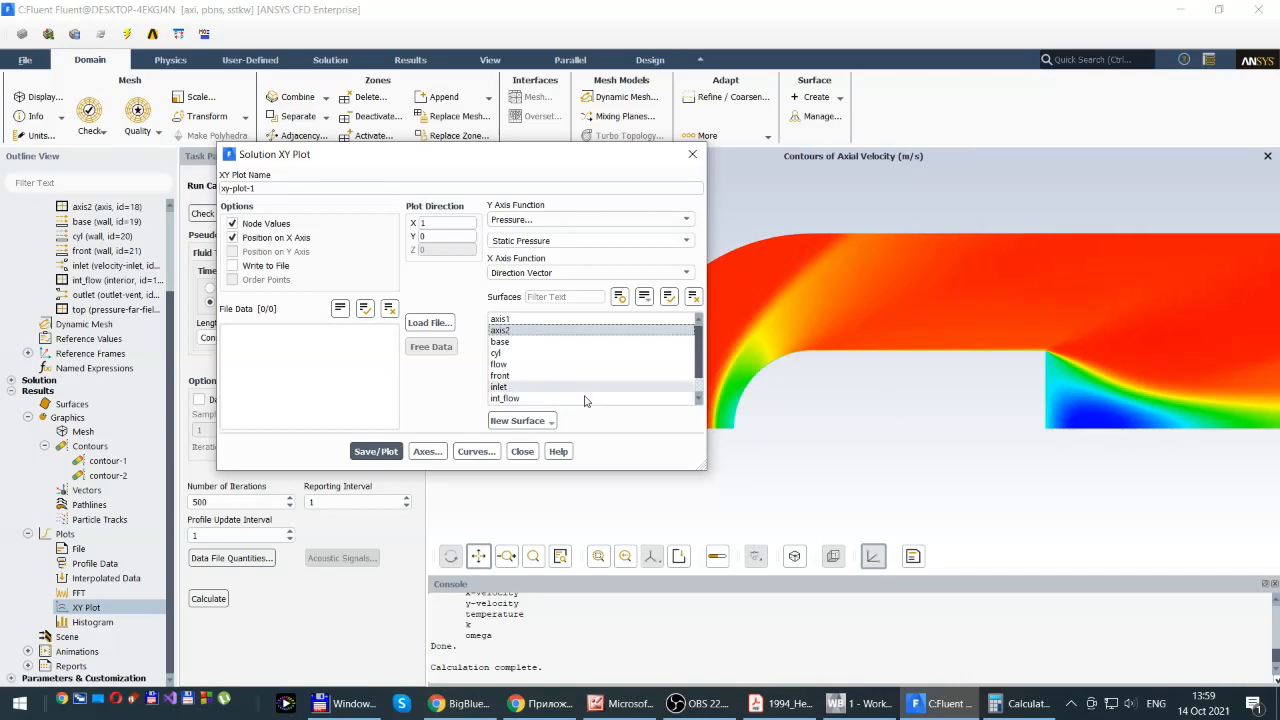
Plot Axial Velocity from the Velocity category as the Y axis function, and move the settings window clear of the curve
left_click(688, 221)
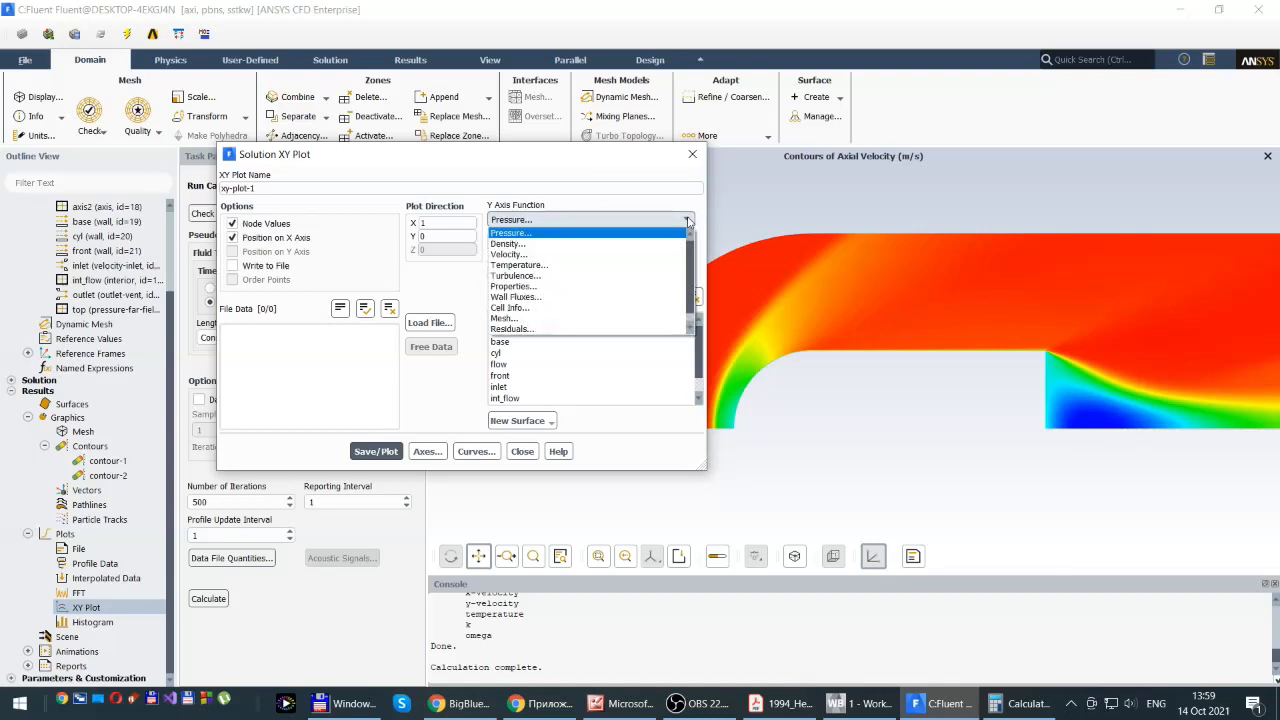
left_click(512, 255)
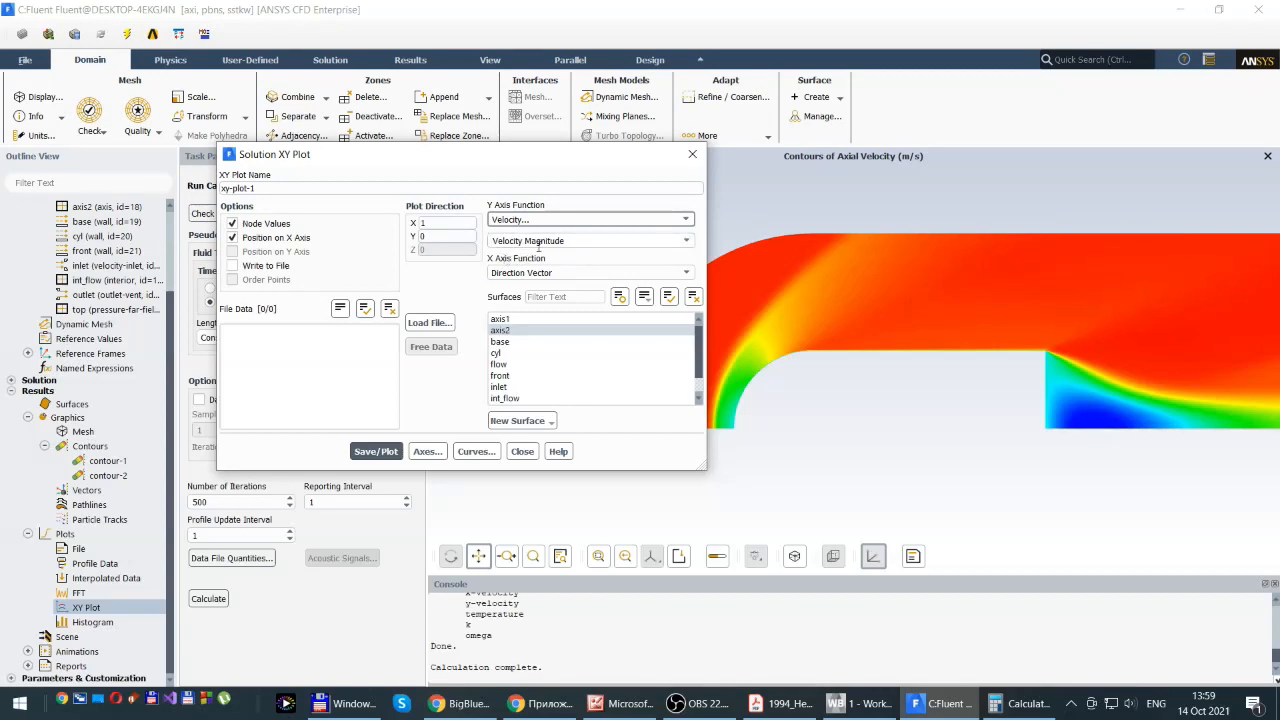
left_click(676, 244)
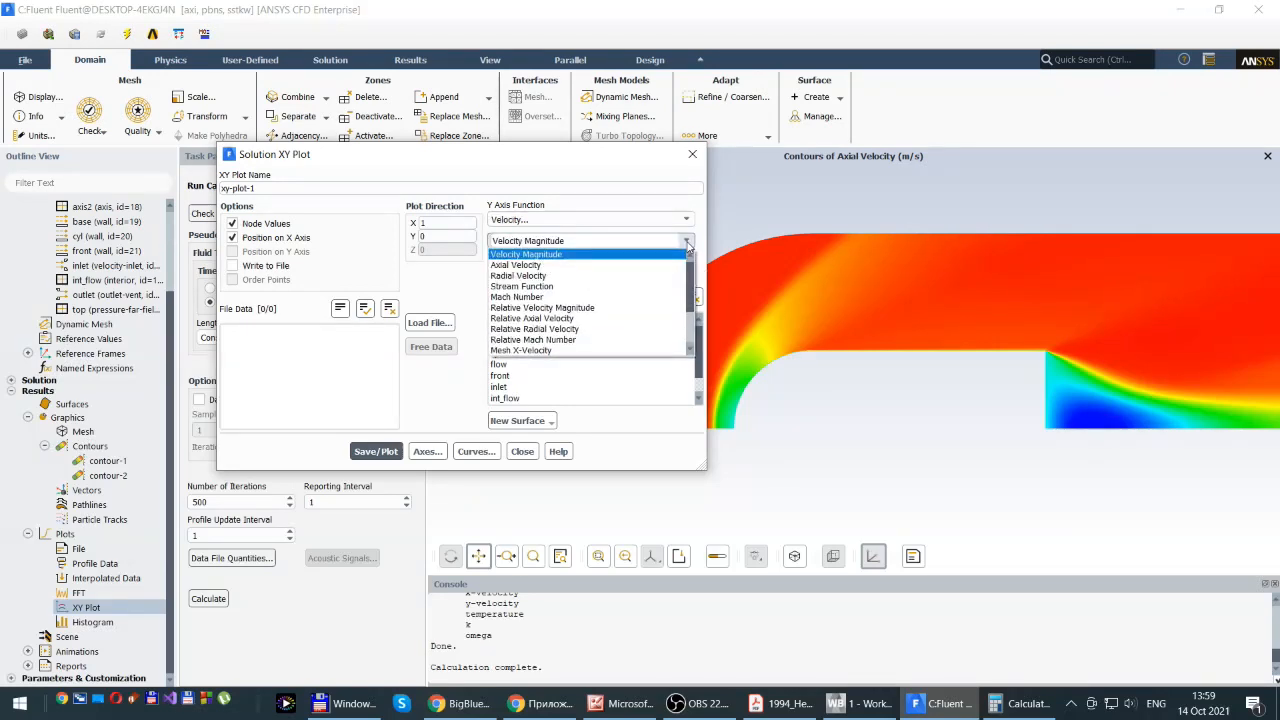
left_click(521, 266)
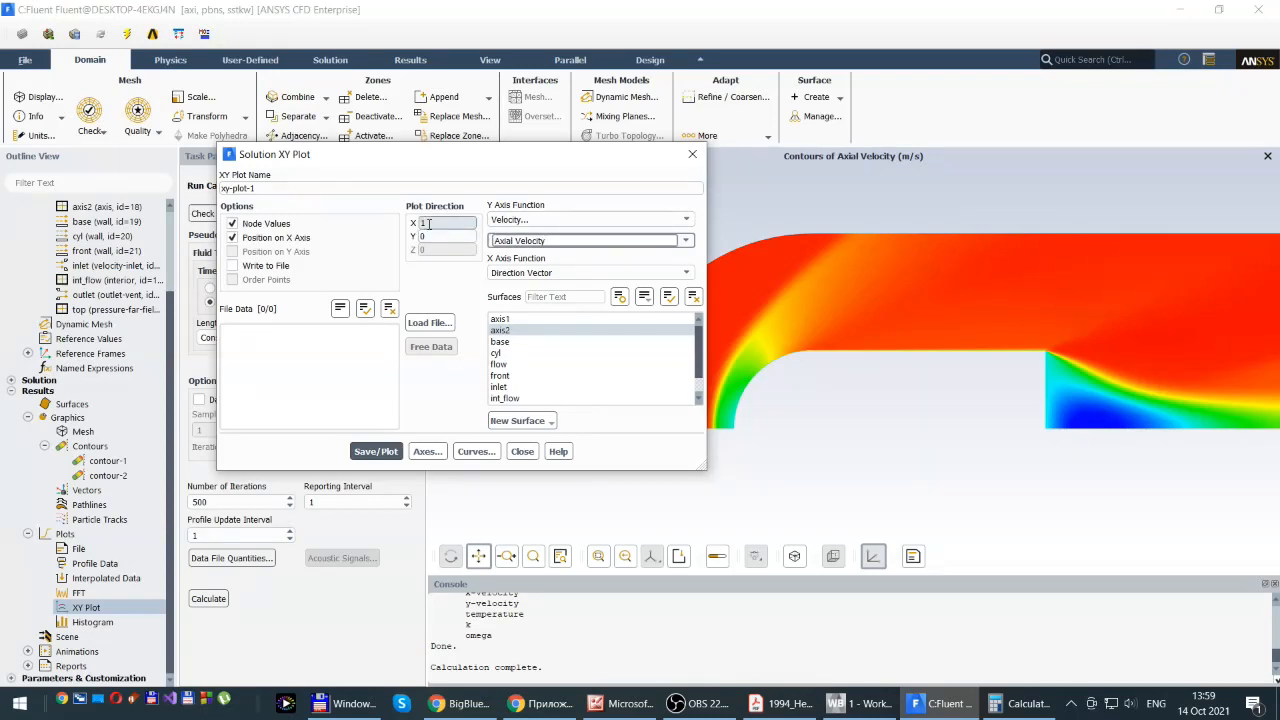
left_click(364, 453)
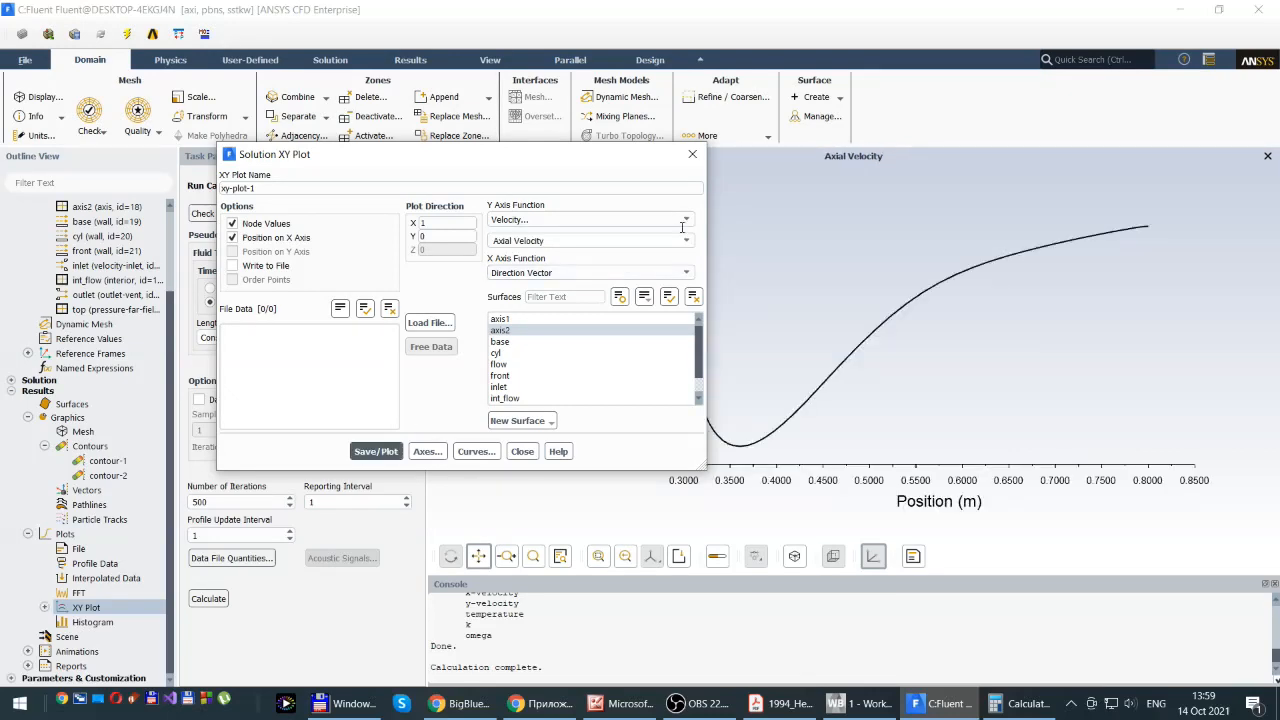
left_click_drag(534, 164, 340, 158)
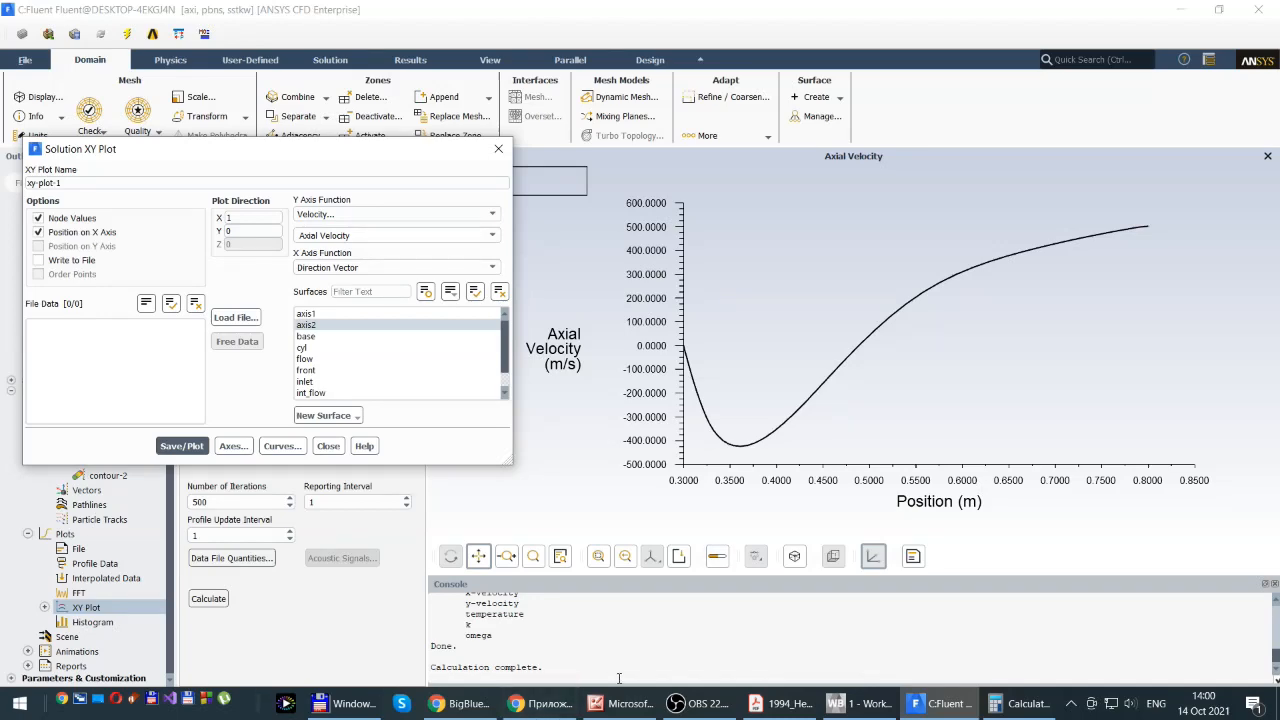
Compare the axis2 axial velocity curve in Fluent with the centerline data of Fig. 5 in the Acrobat paper
mouse_move(623, 704)
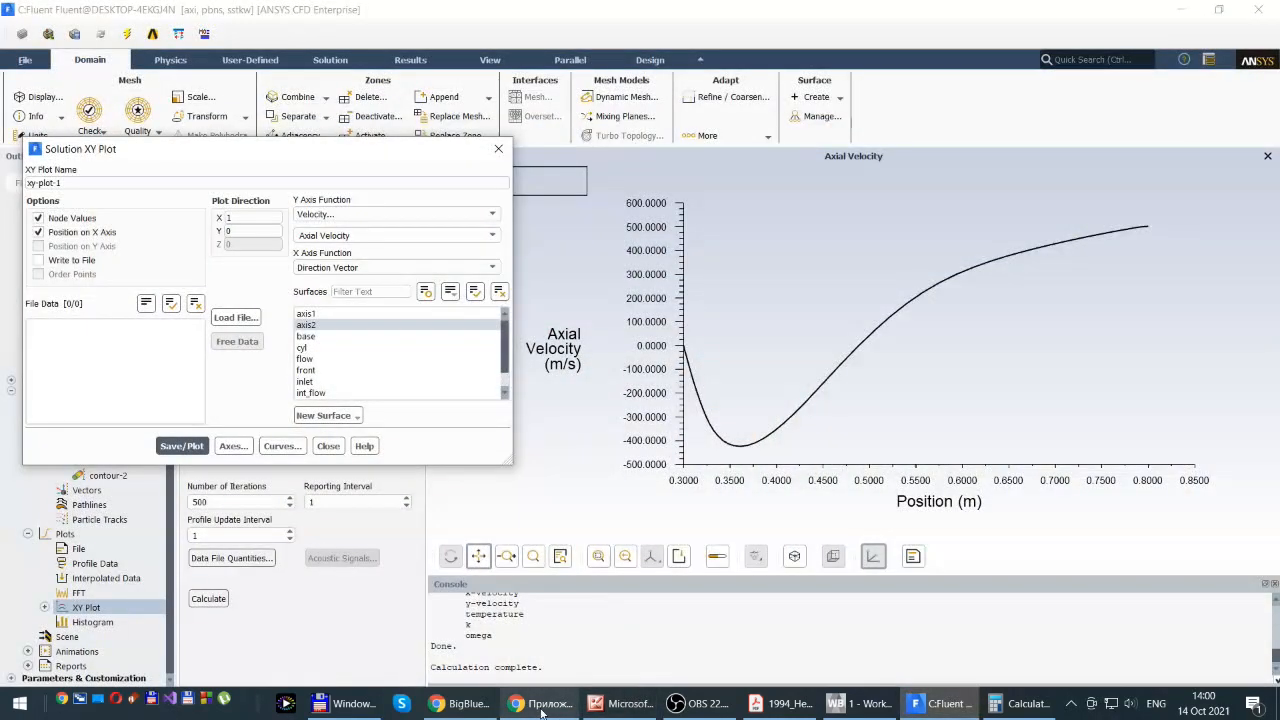
mouse_move(538, 710)
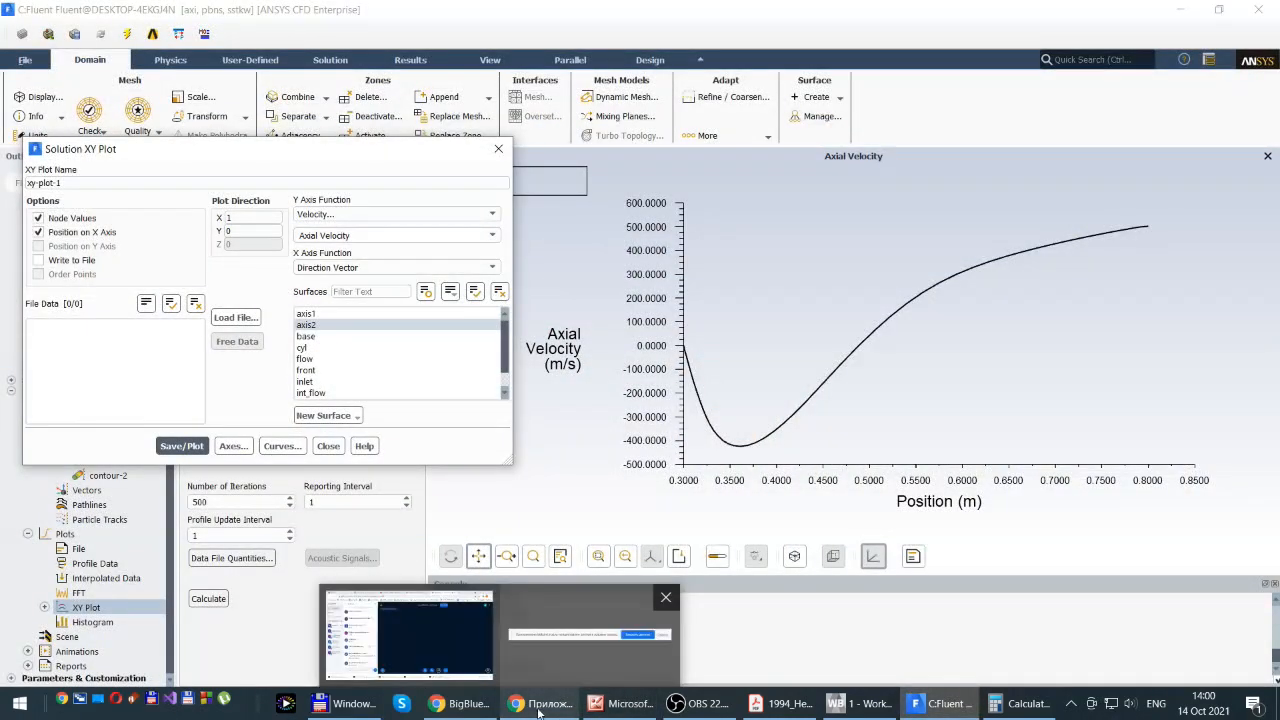
left_click(775, 704)
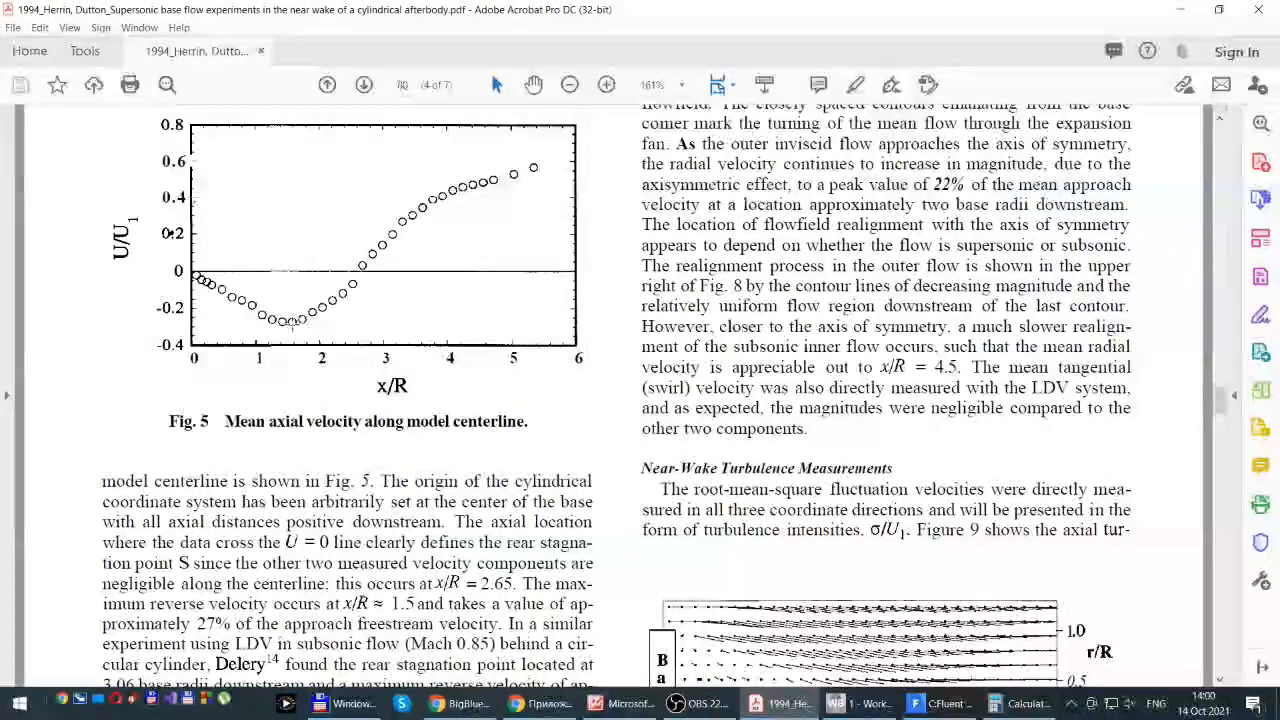
left_click(945, 704)
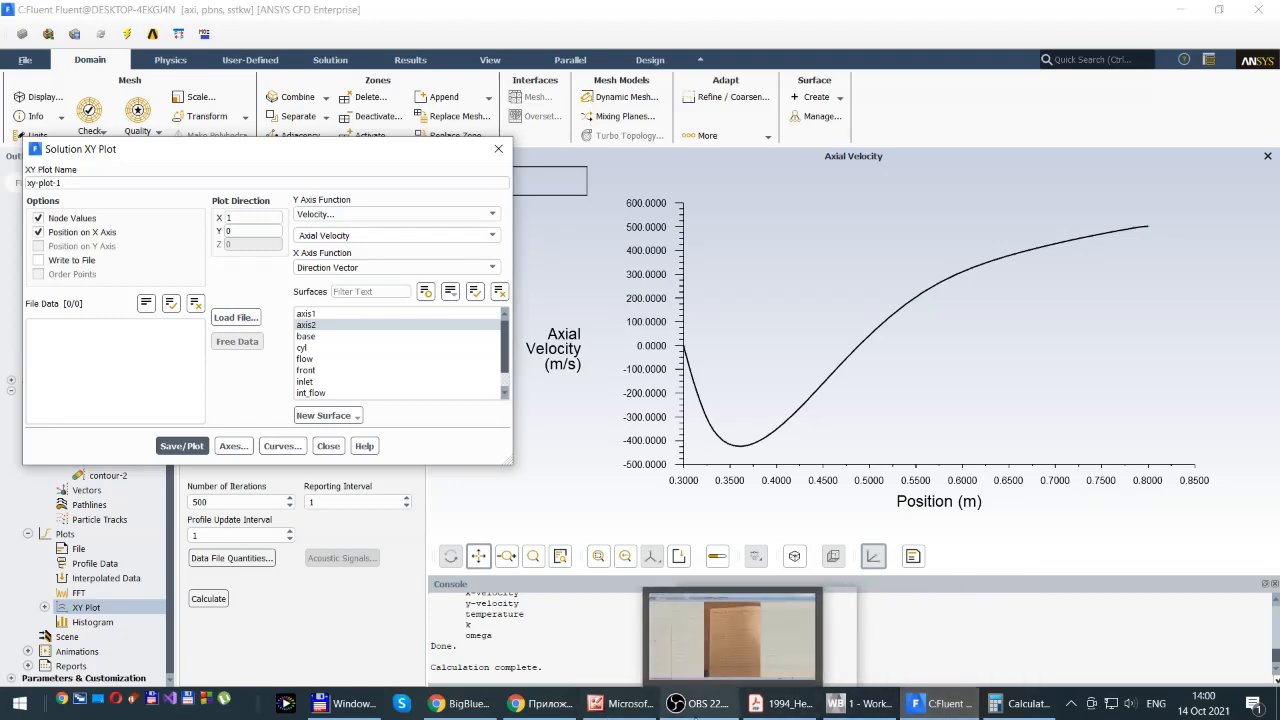
left_click(779, 706)
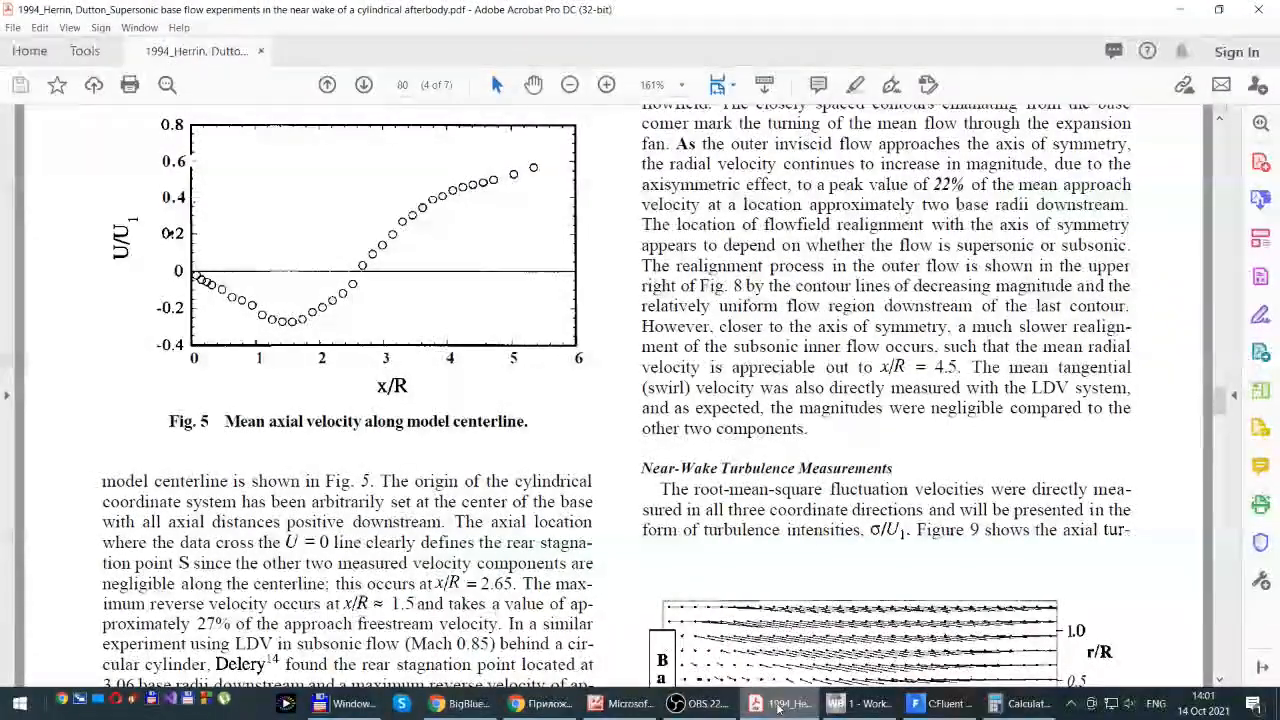
left_click(779, 706)
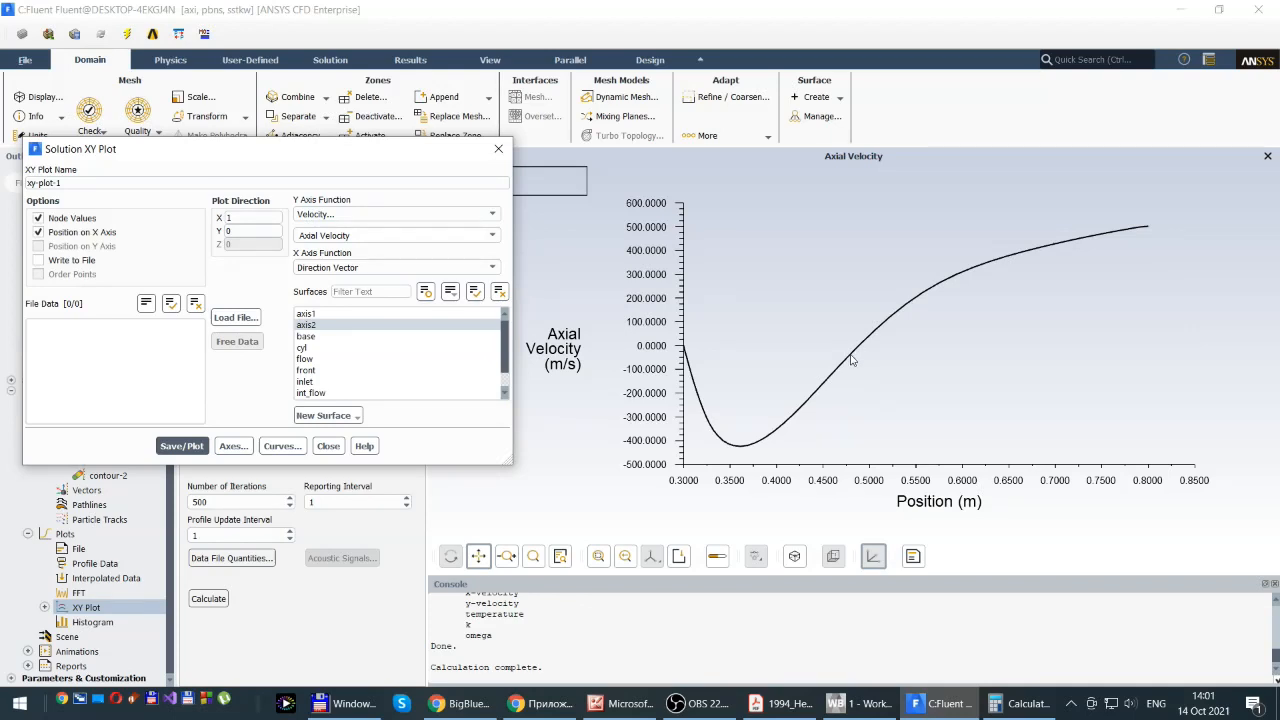
left_click(776, 706)
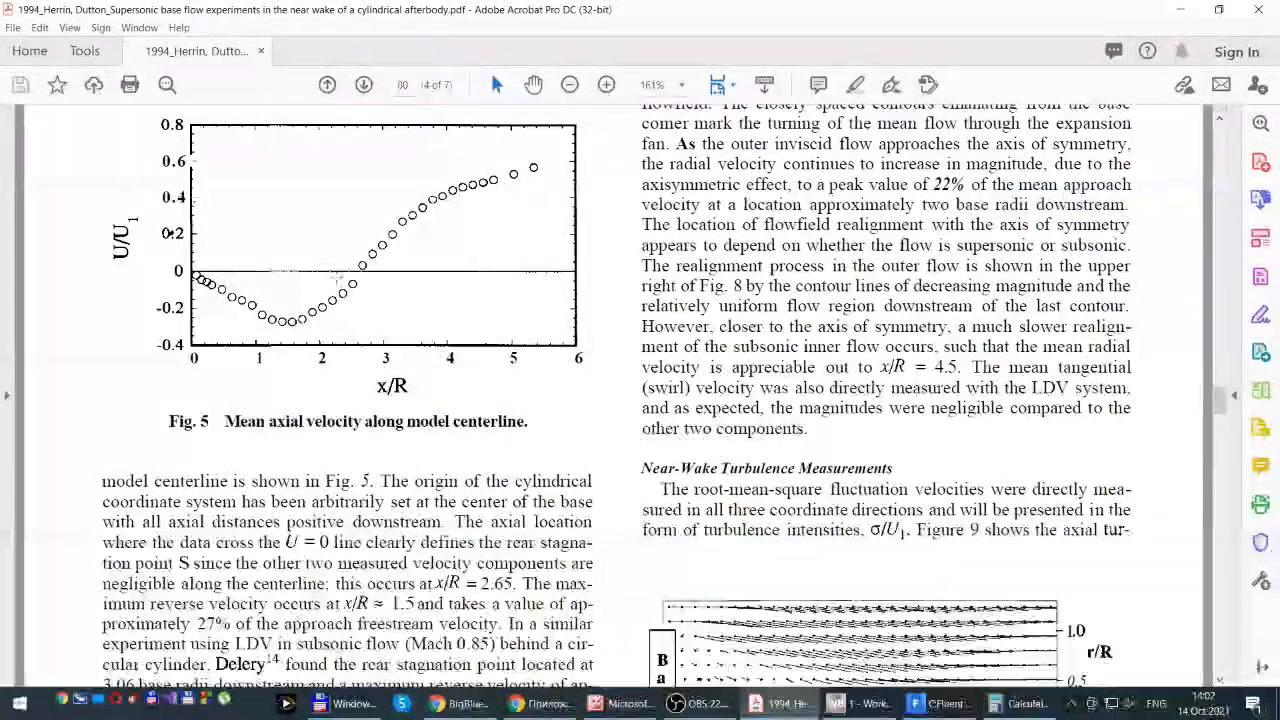
left_click(936, 706)
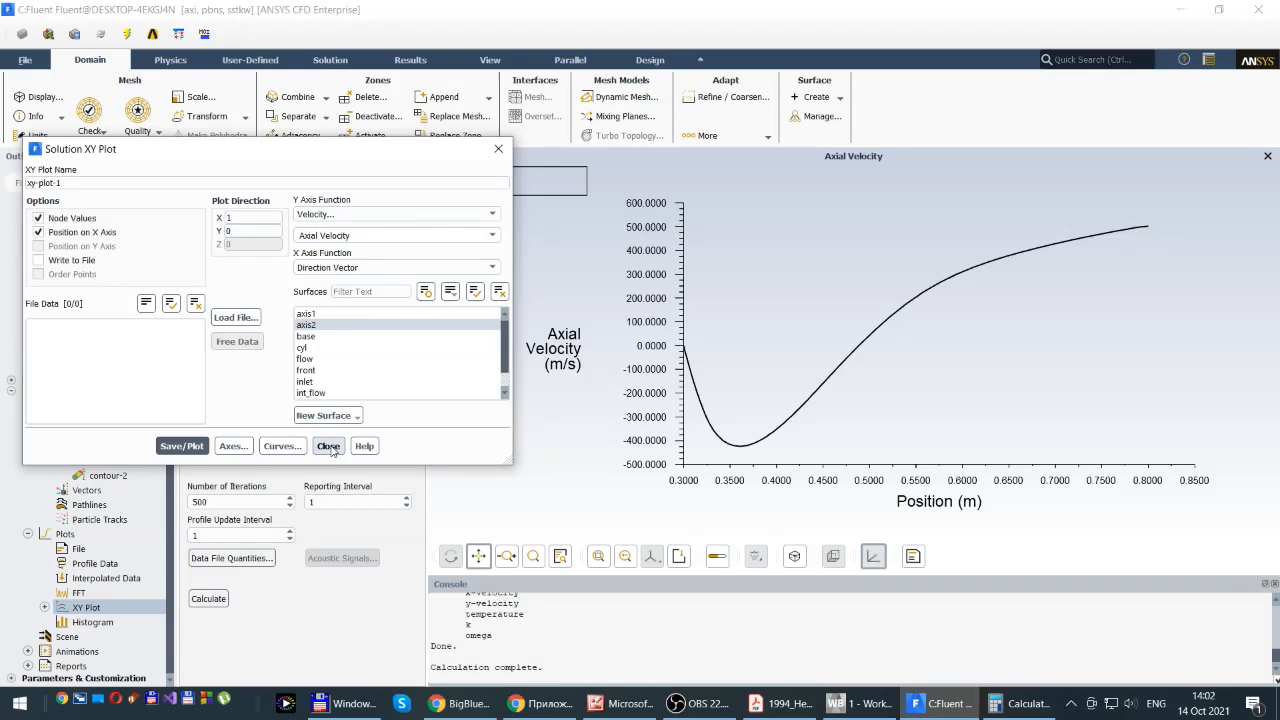
Close the XY plot settings, check Fig. 5 in the paper again, and return to Fluent
left_click(499, 151)
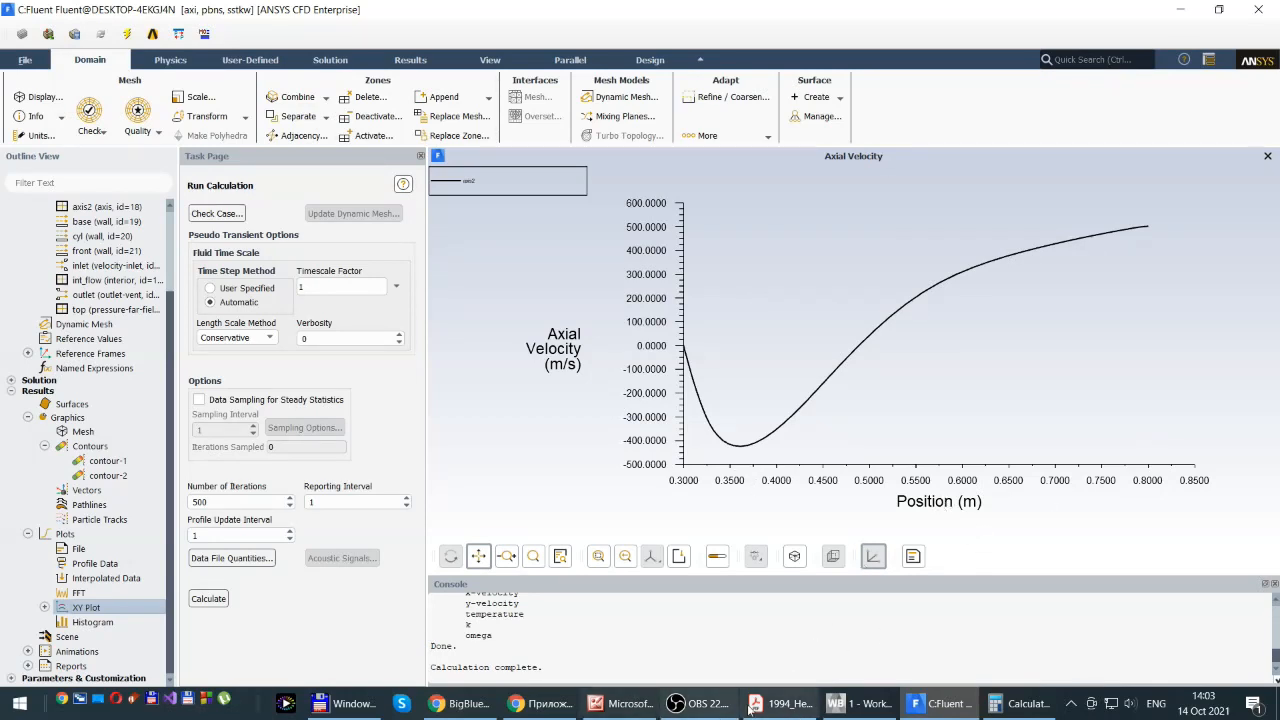
left_click(786, 704)
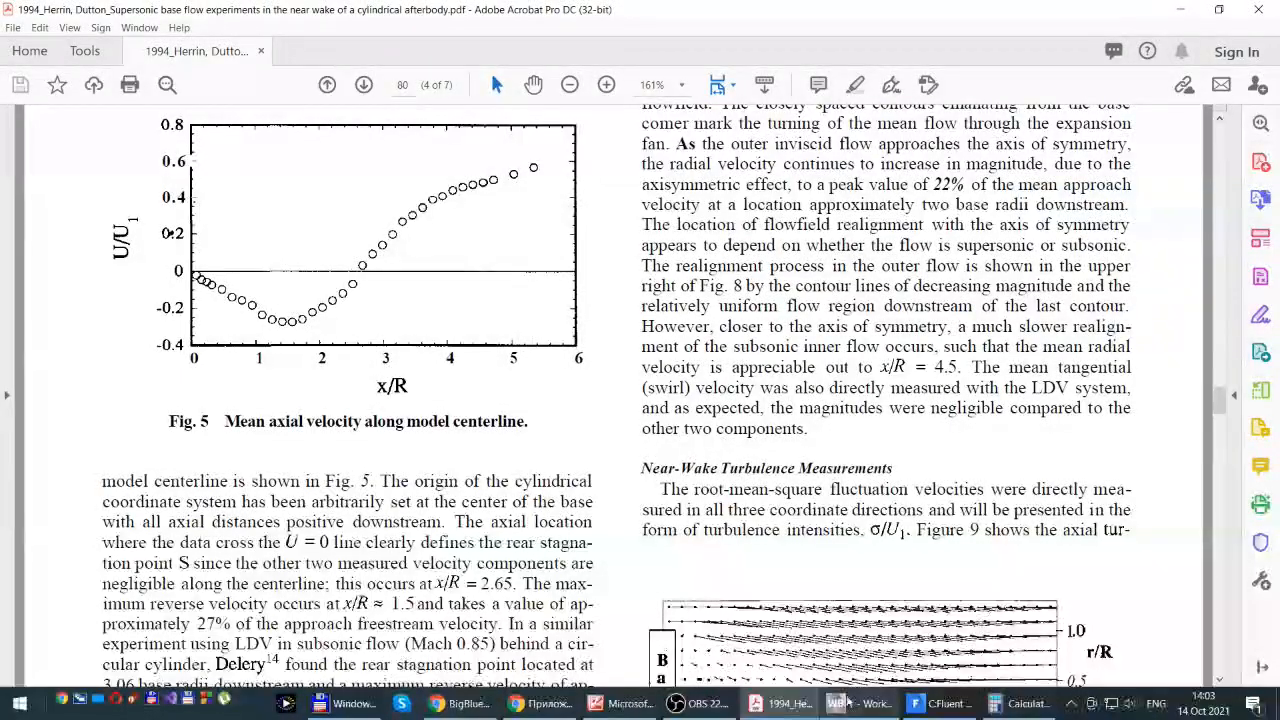
left_click(858, 707)
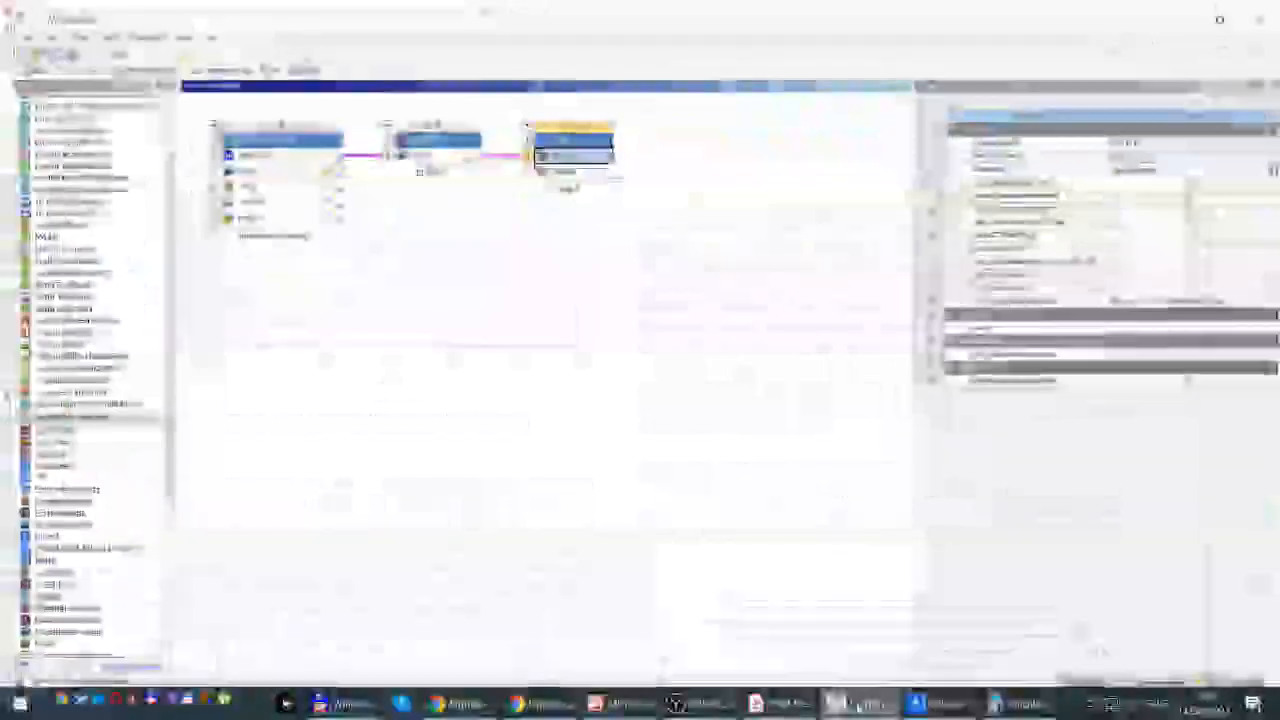
left_click(858, 707)
left_click(942, 704)
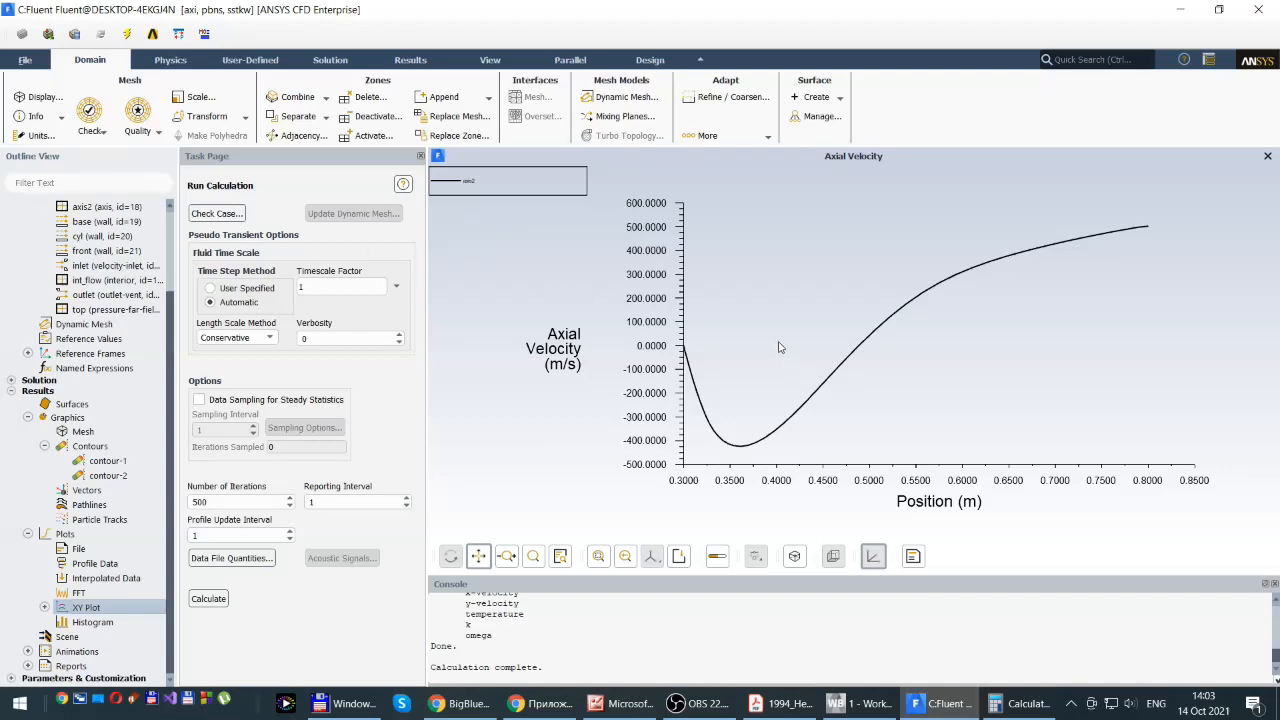
Start saving the velocity plot as a color JPEG picture and browse to the folder E:\Science\Ansys2021\Cyl_07_oct
left_click(25, 62)
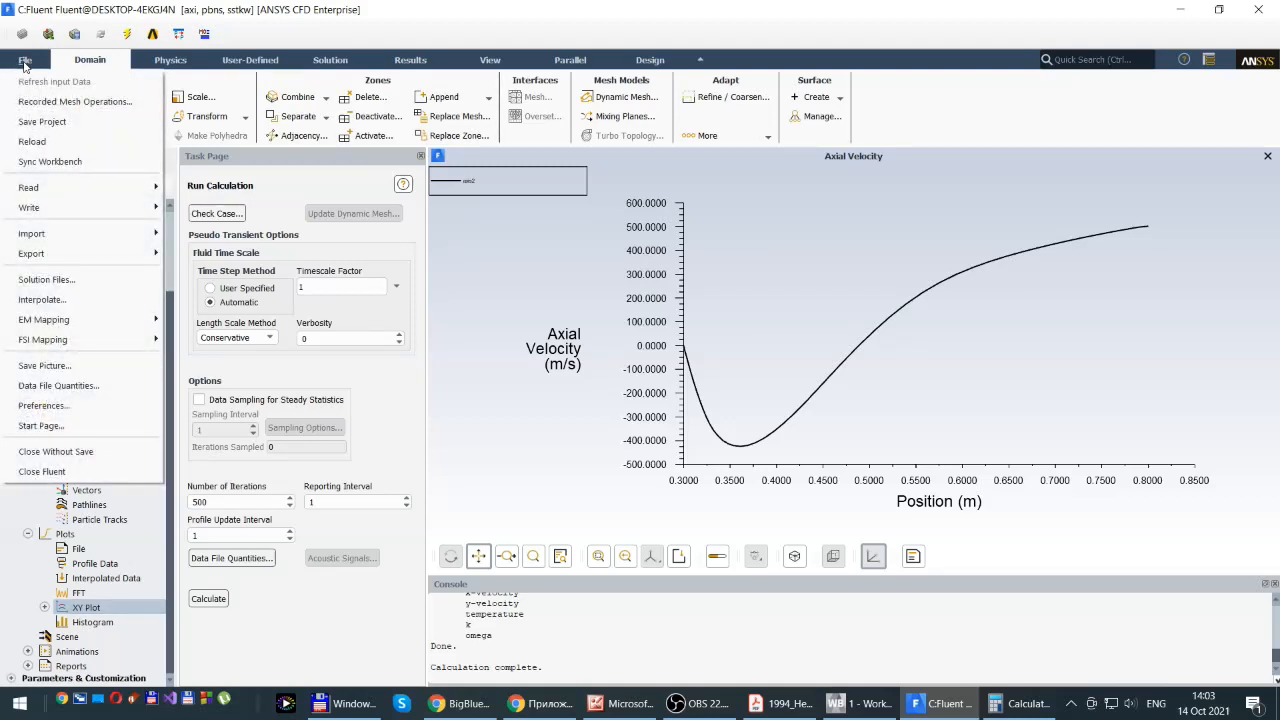
left_click(45, 372)
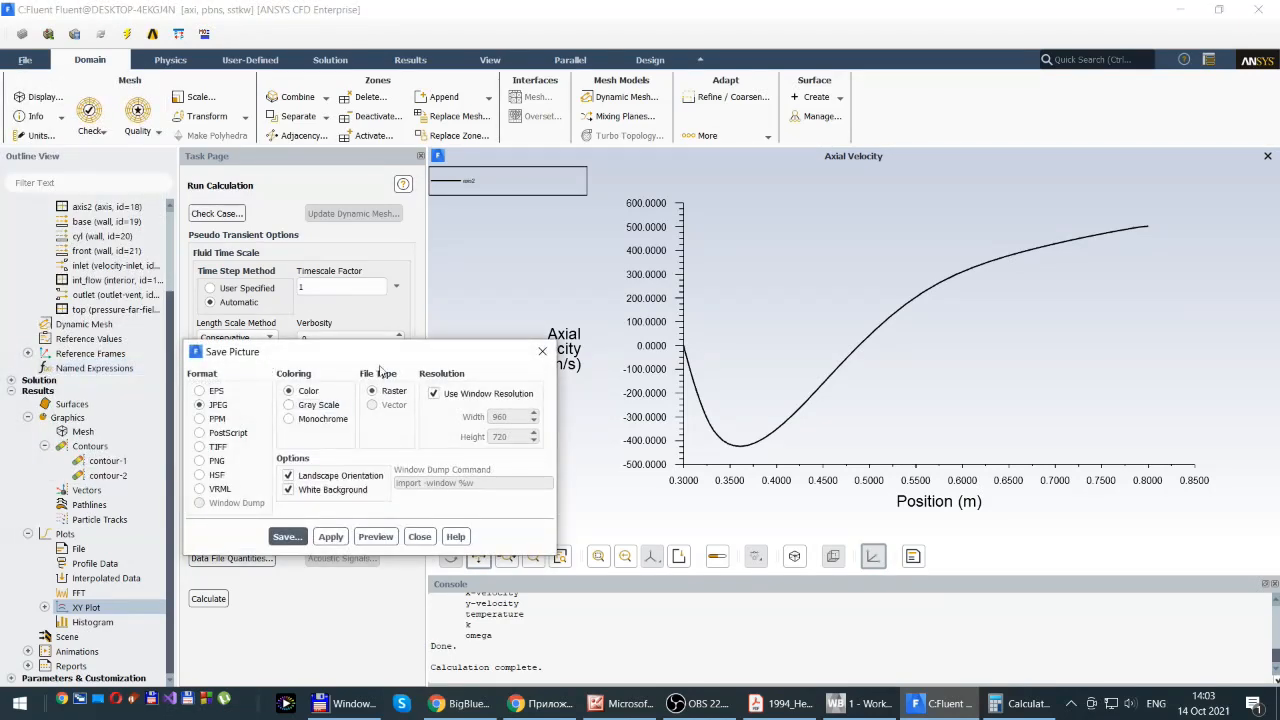
left_click_drag(405, 352, 472, 210)
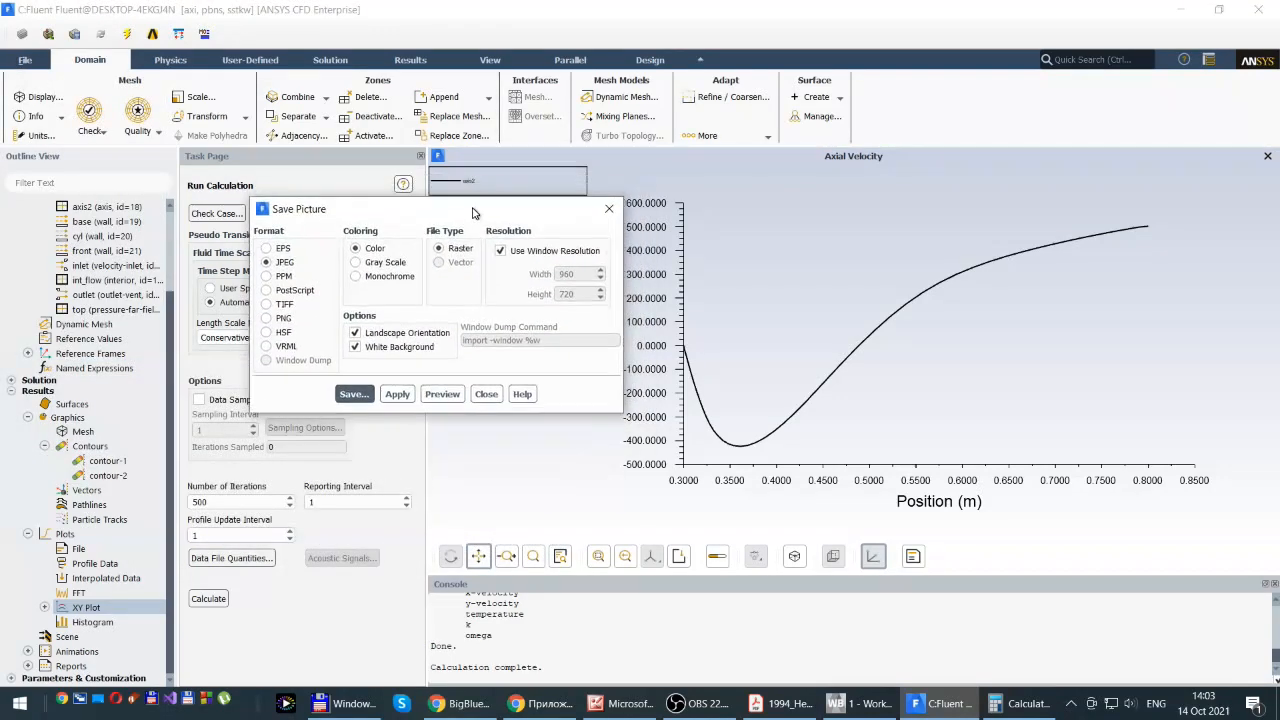
left_click(353, 395)
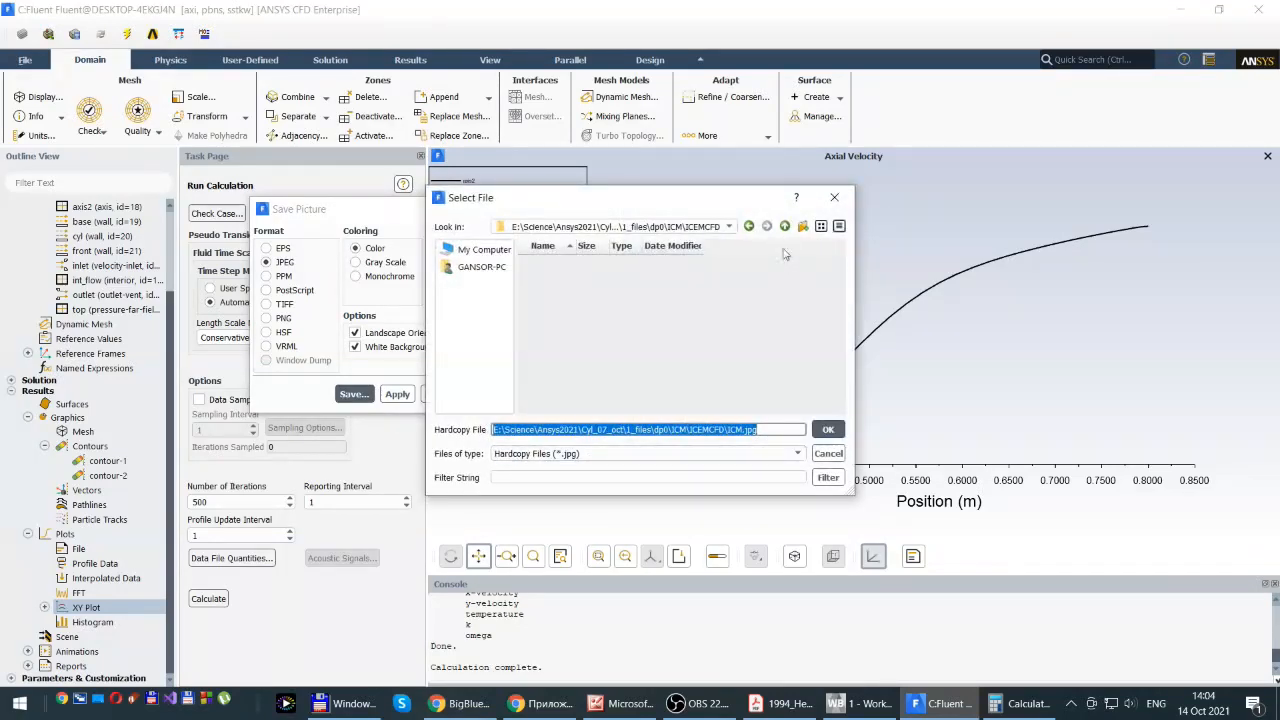
left_click(785, 226)
left_click(785, 226)
left_click(785, 226)
left_click(785, 226)
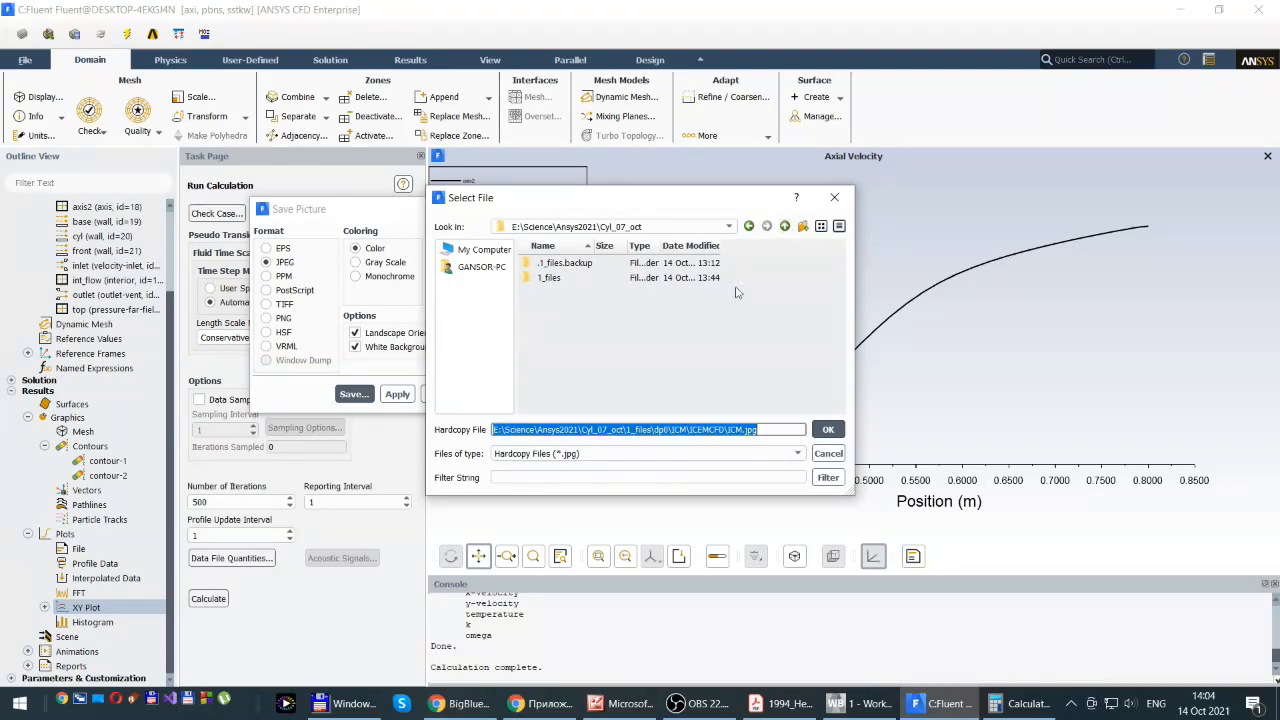
Name the picture file Uaxial_SST and save it in the Cyl_07_oct folder
left_click(766, 429)
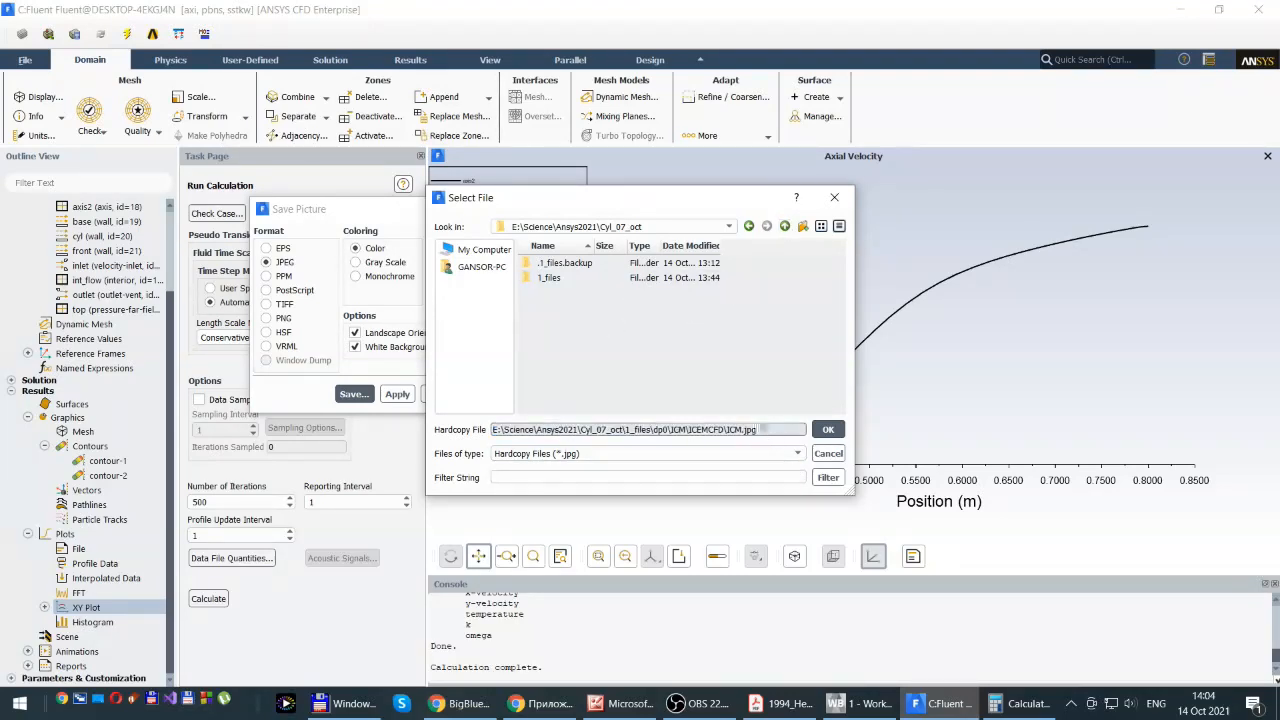
left_click_drag(766, 429, 495, 430)
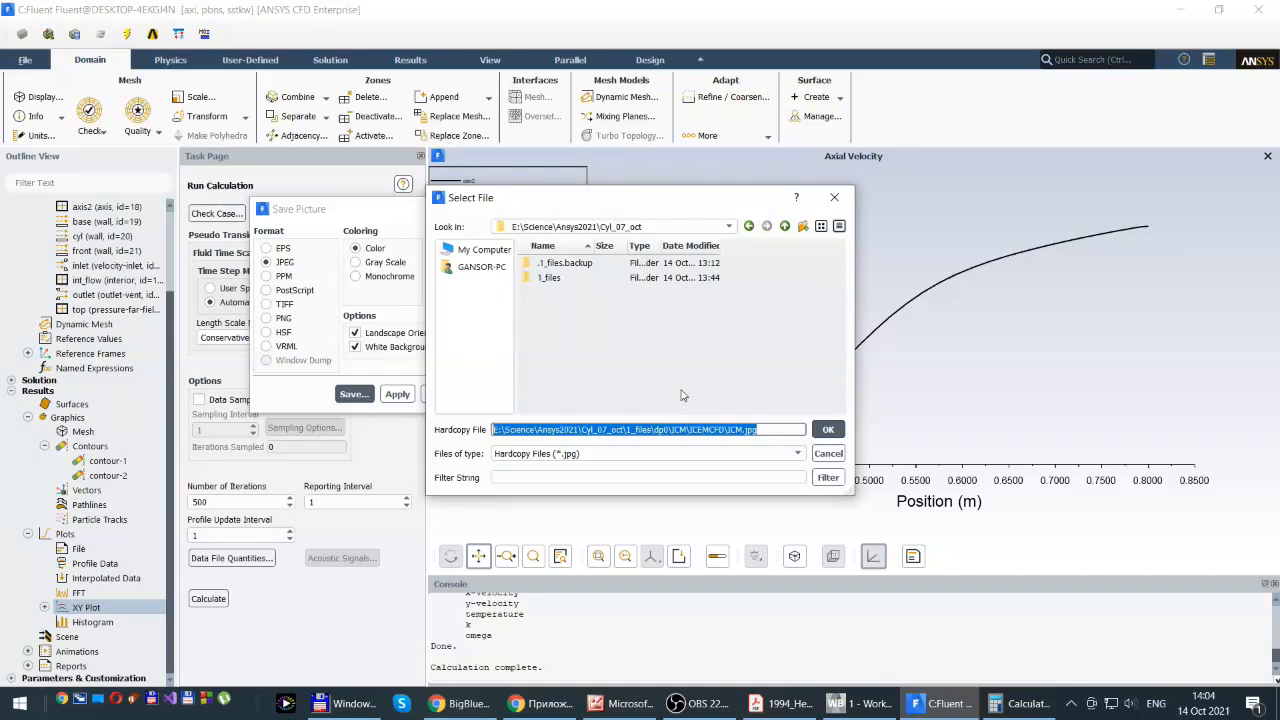
type("U")
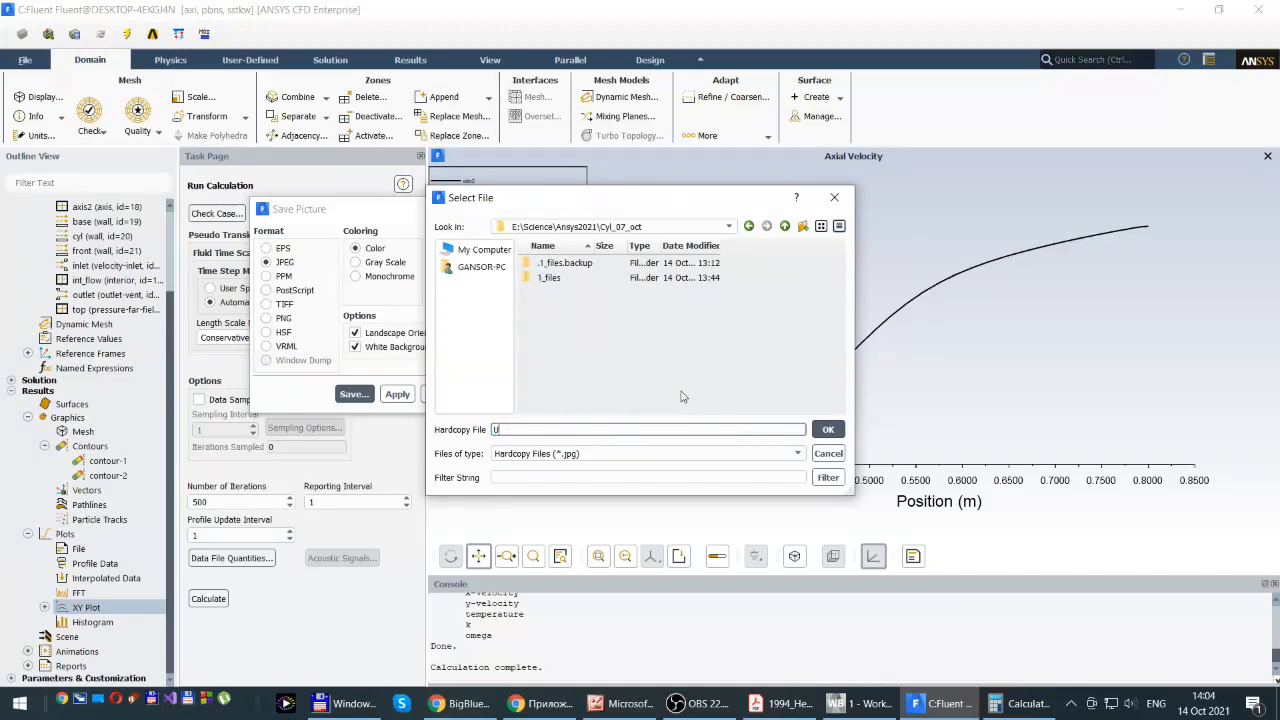
type("axial_SST")
left_click(517, 431)
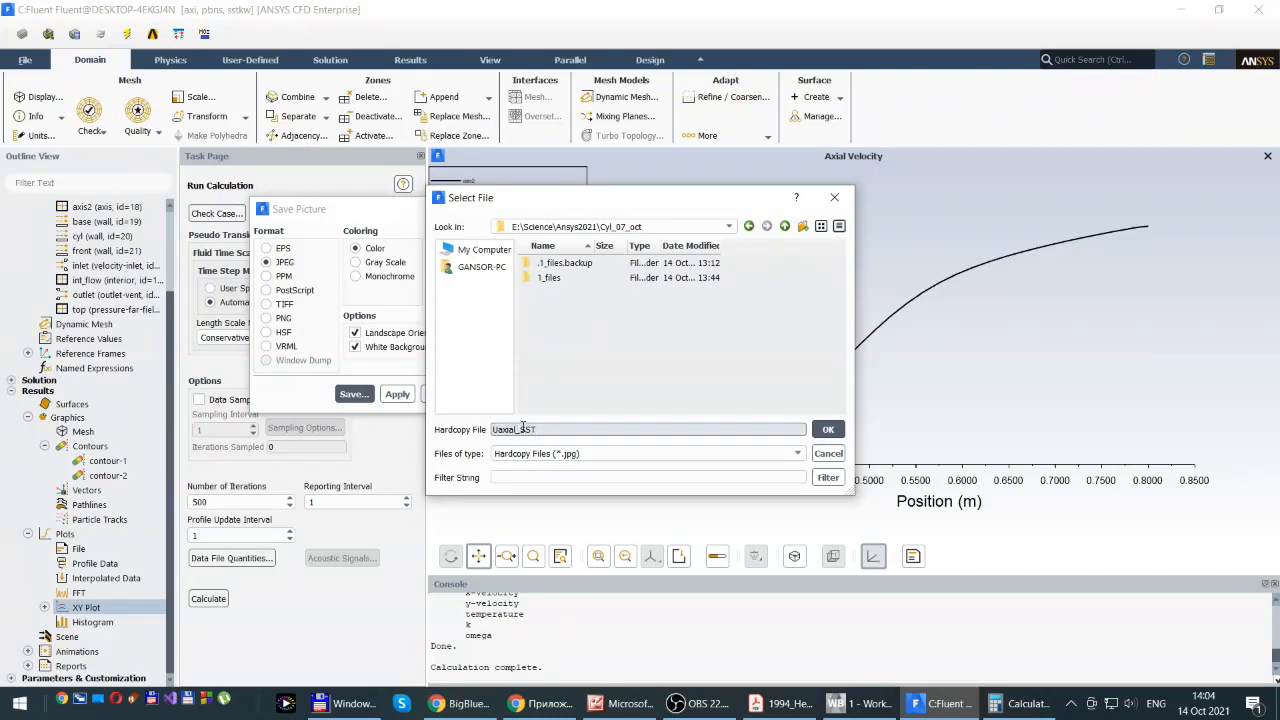
left_click(827, 431)
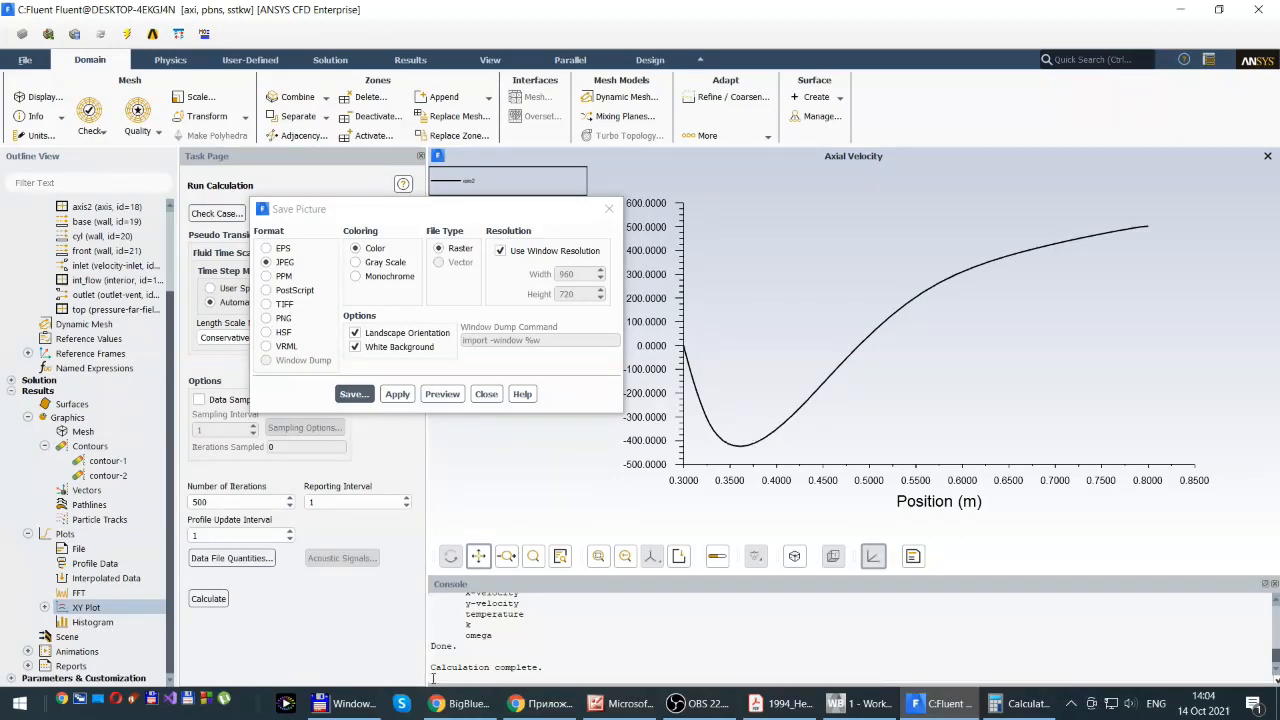
Switch to the file manager, open the saved Uaxial_SST picture in the Microsoft Office 2010 picture viewer, and maximize its window
left_click(348, 706)
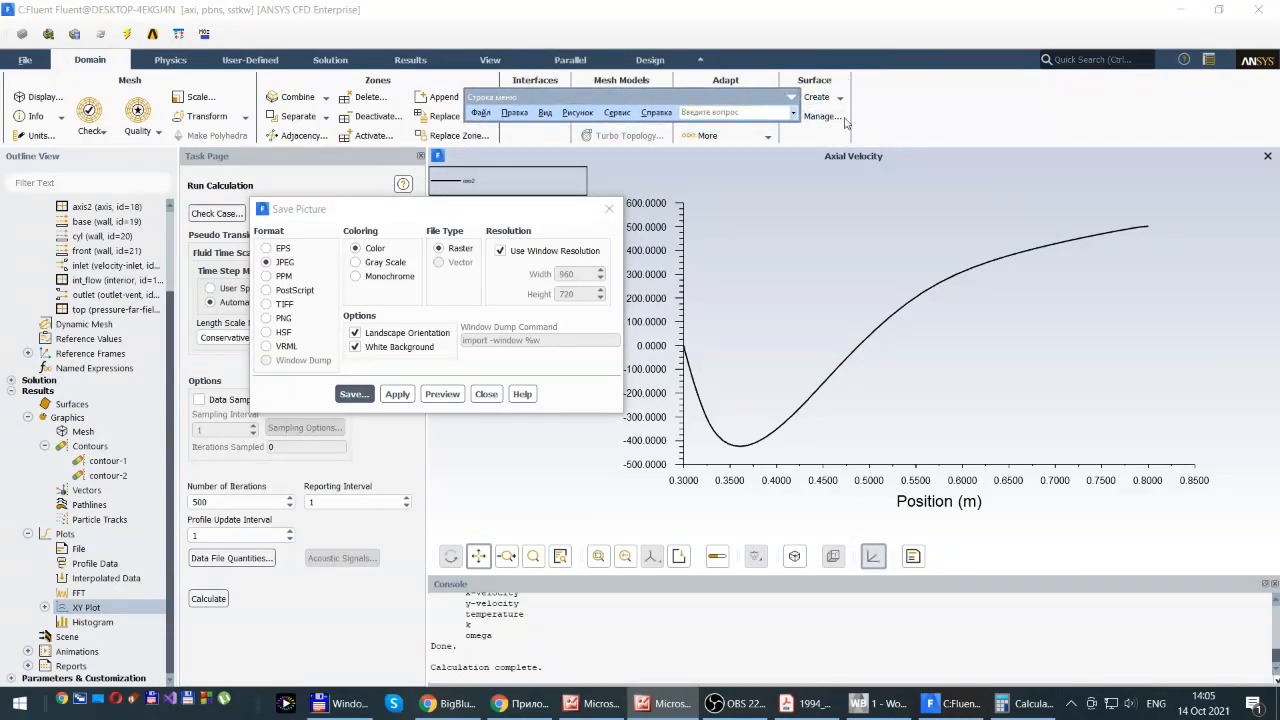
double_click(745, 95)
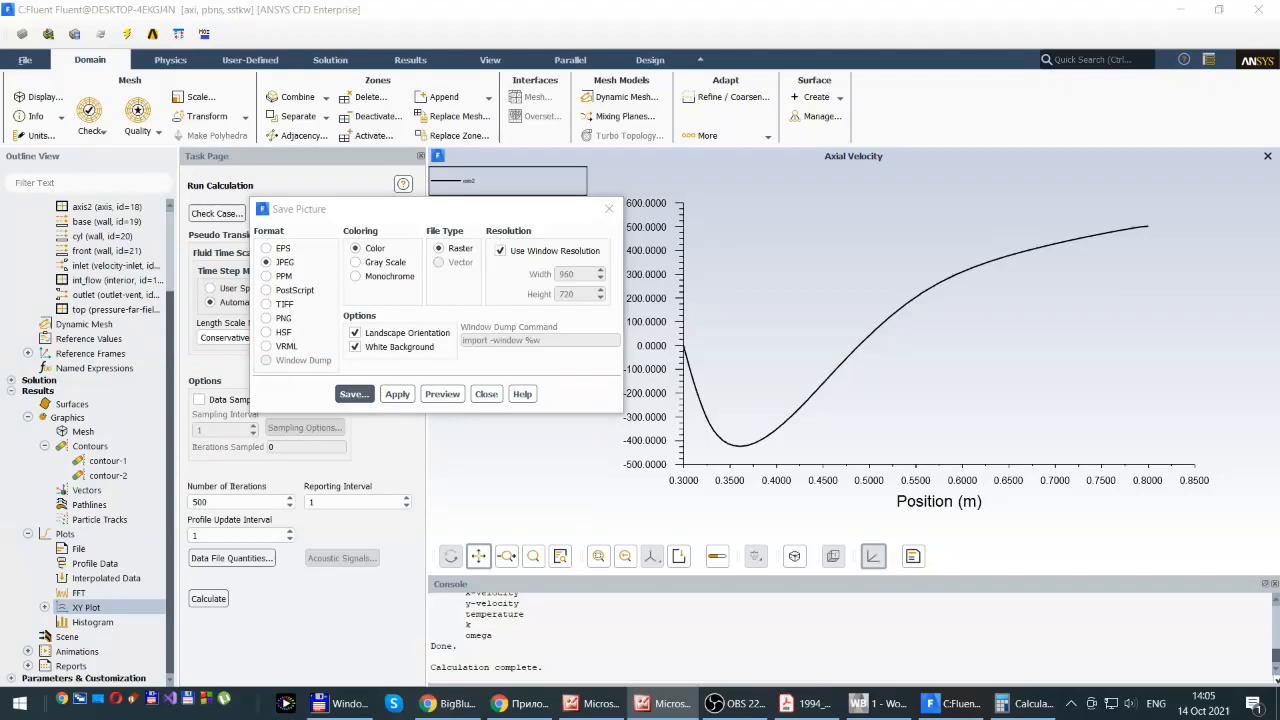
left_click_drag(1245, 29, 599, 67)
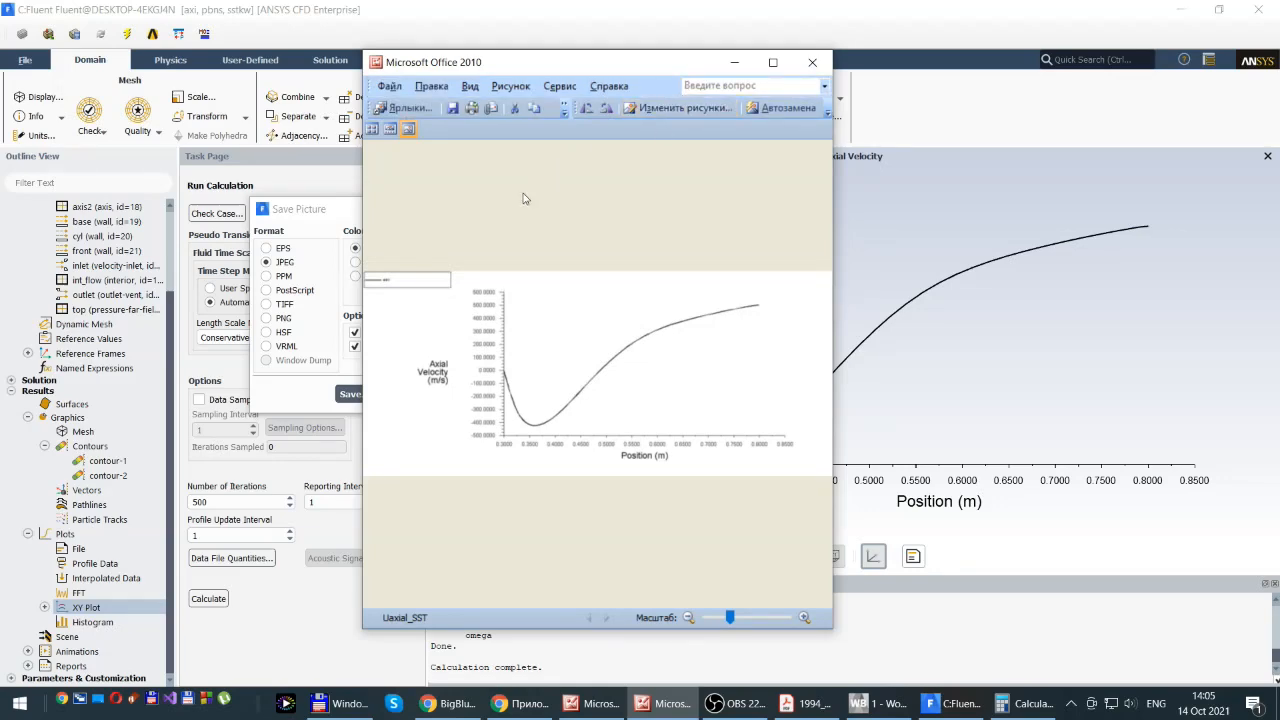
left_click(773, 62)
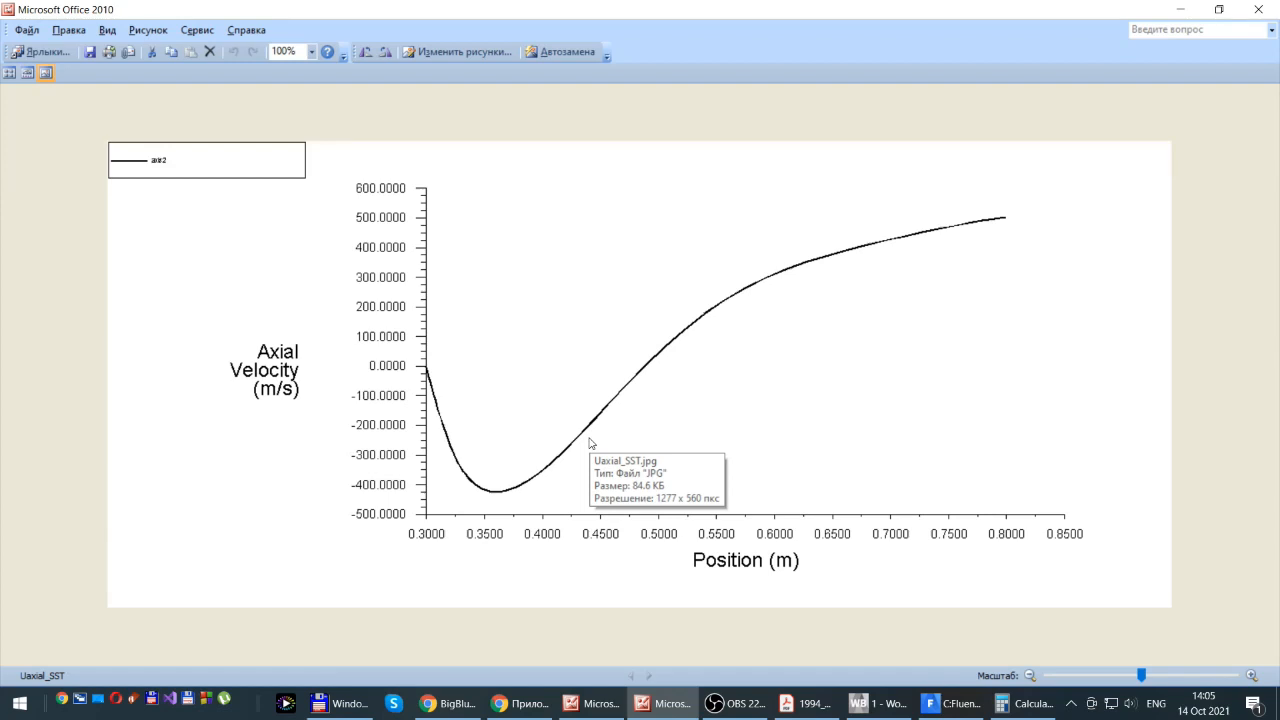
Return to Fluent from the picture viewer and close the picture-saving settings
mouse_move(951, 708)
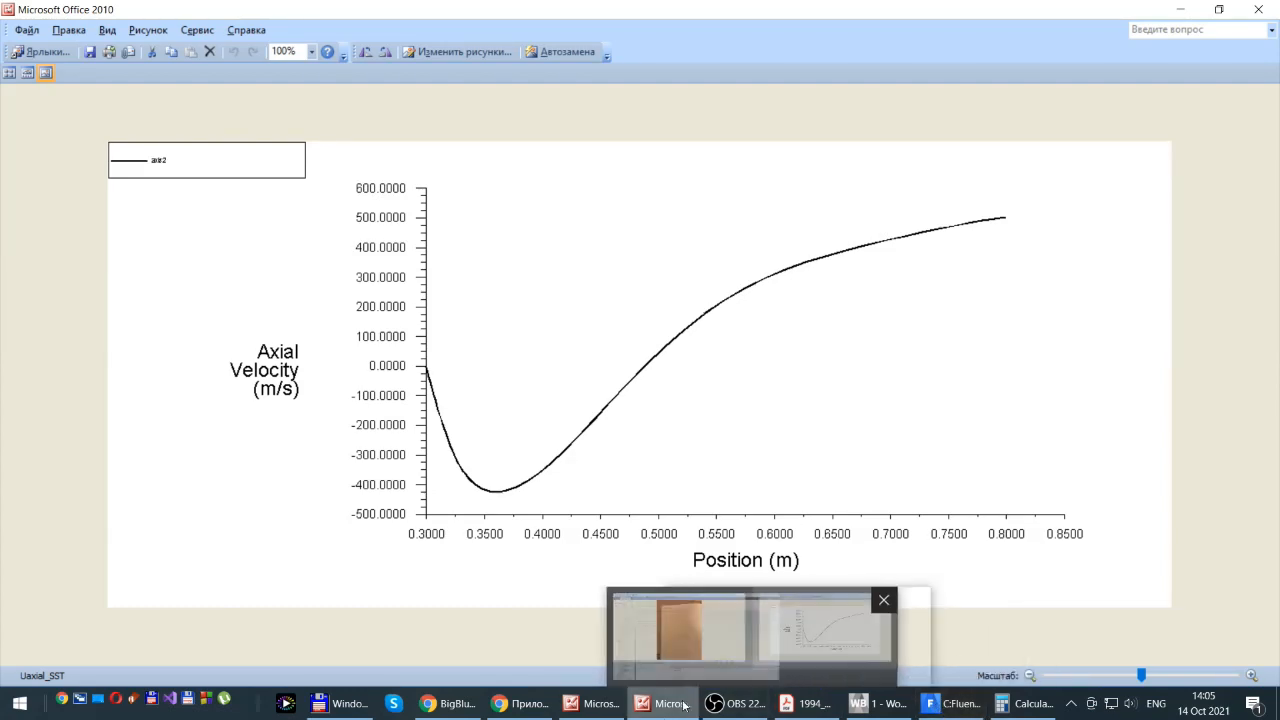
mouse_move(517, 714)
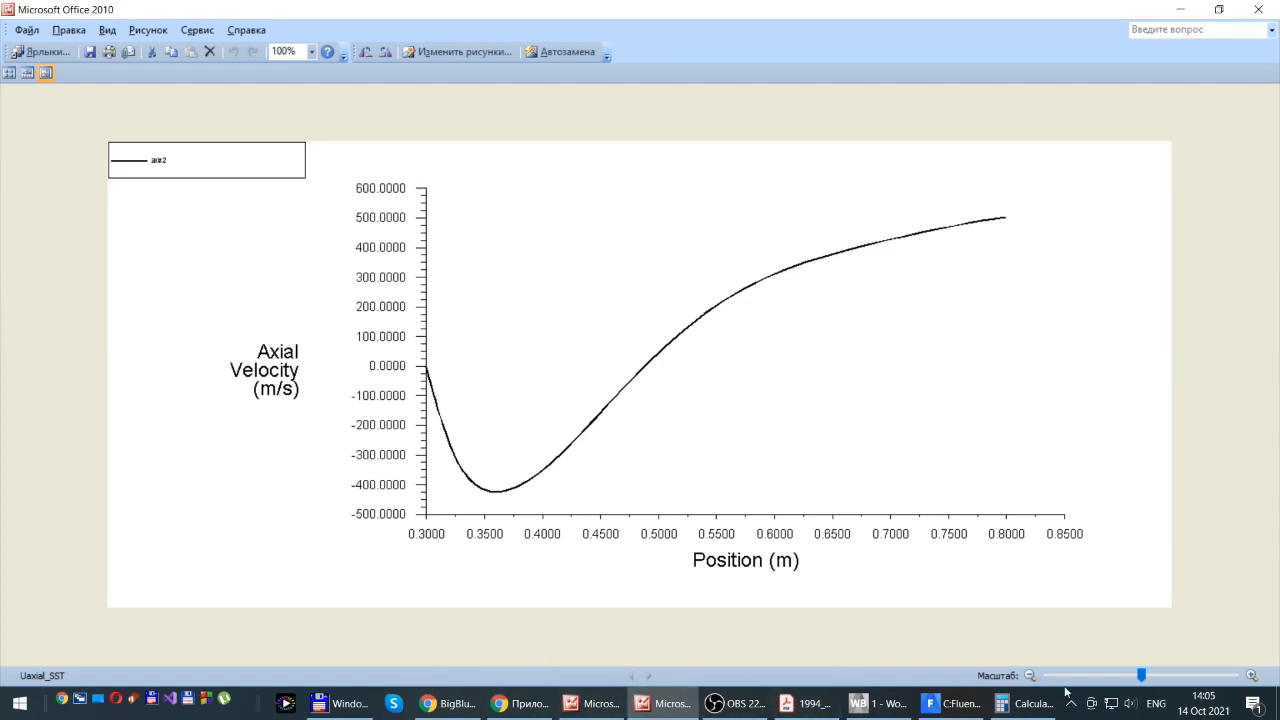
left_click(955, 705)
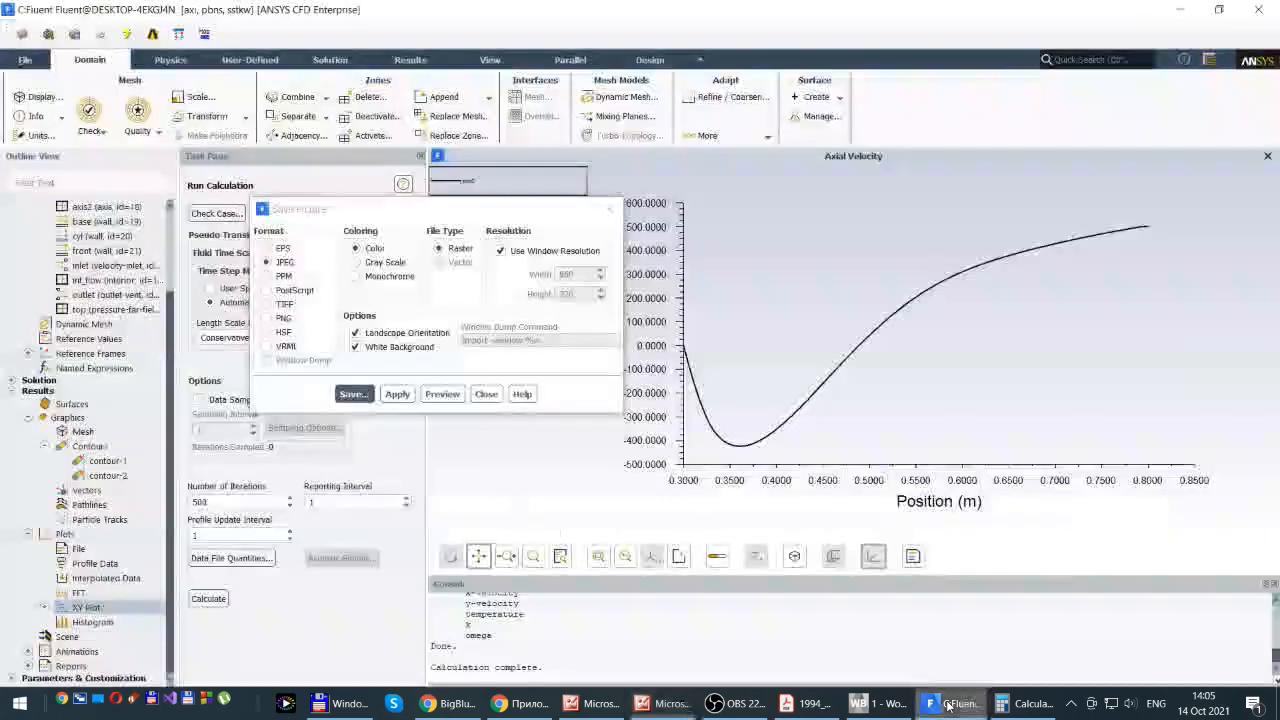
left_click(486, 394)
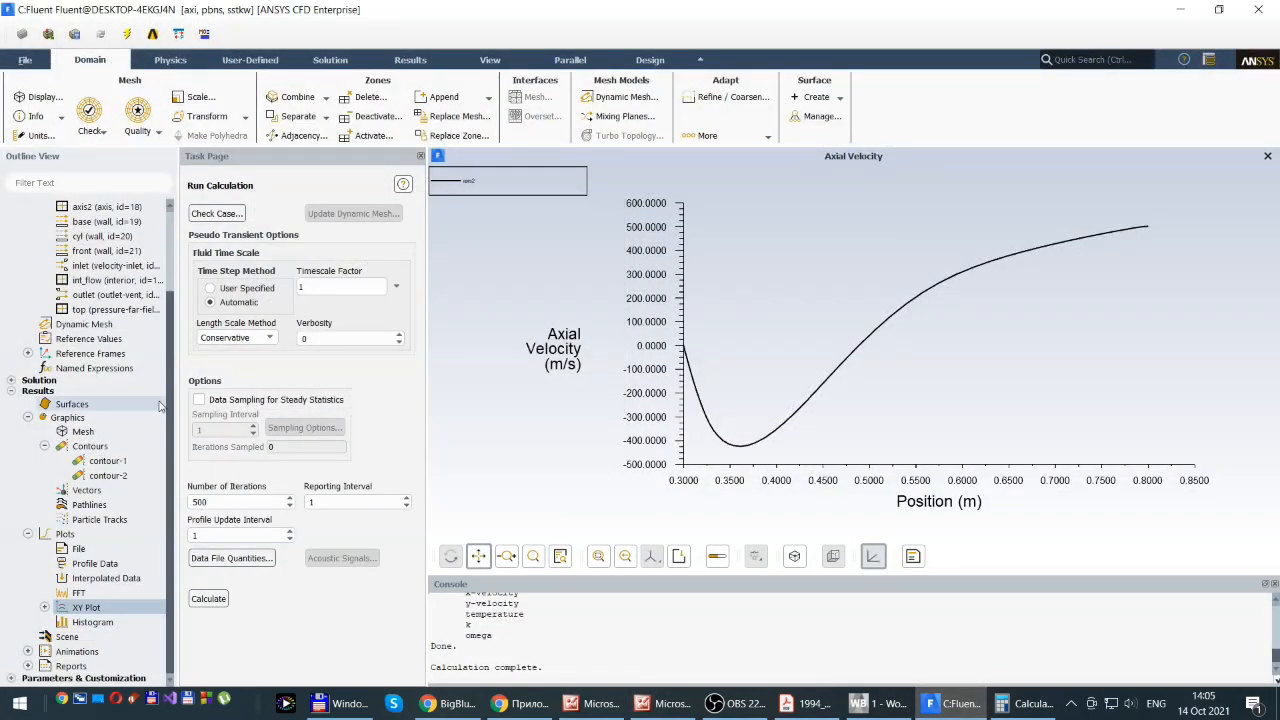
Change the viscous model to standard k-epsilon (2 eqn) with standard wall functions
scroll(62, 302, "up", 3)
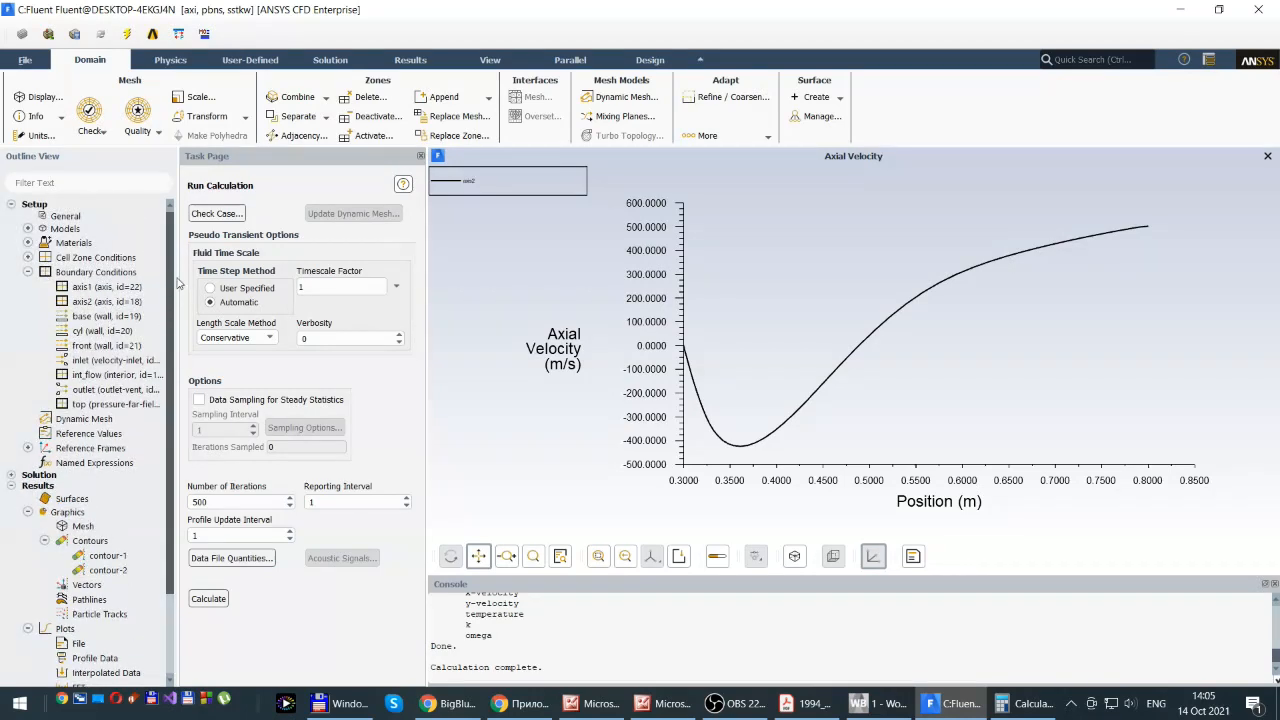
left_click(28, 272)
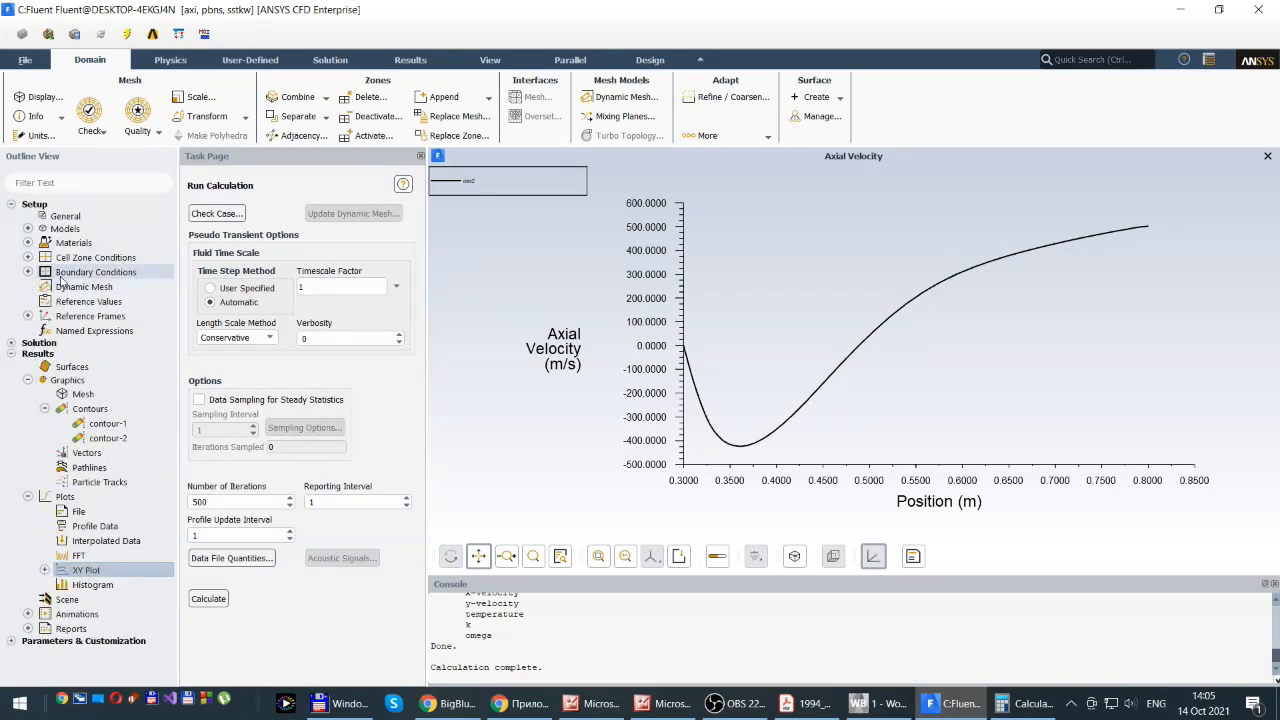
left_click(28, 229)
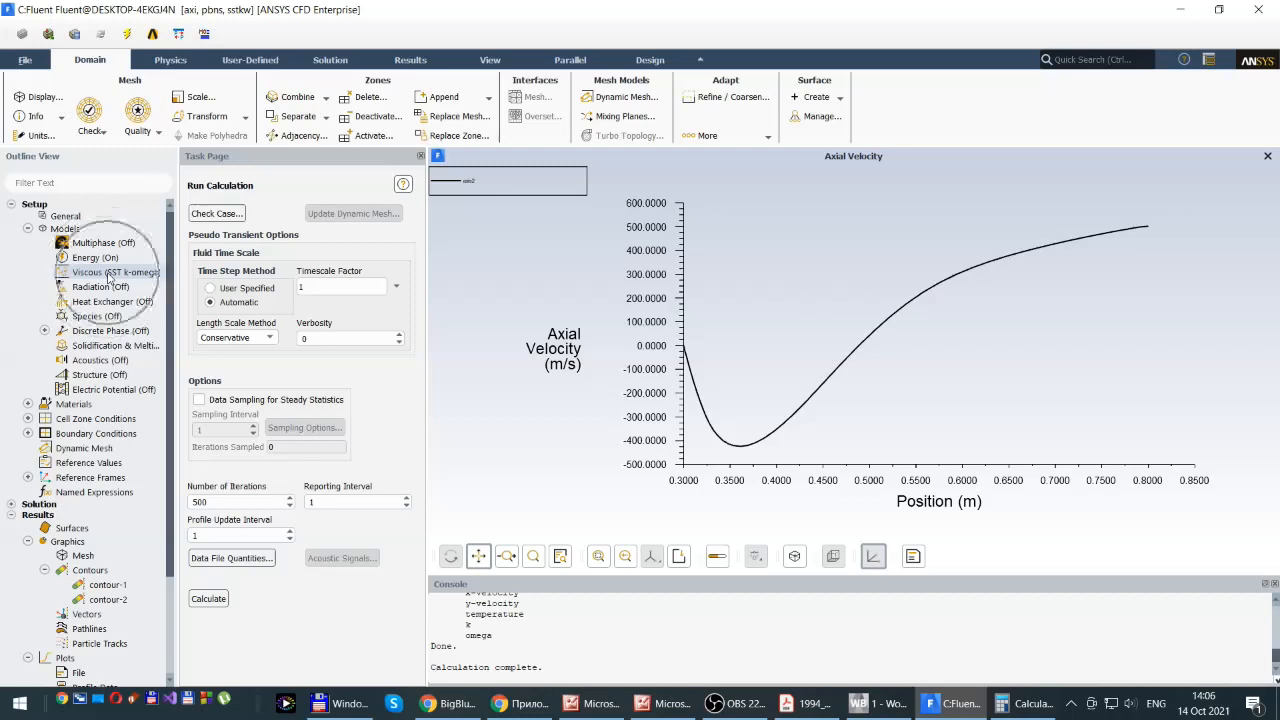
double_click(110, 272)
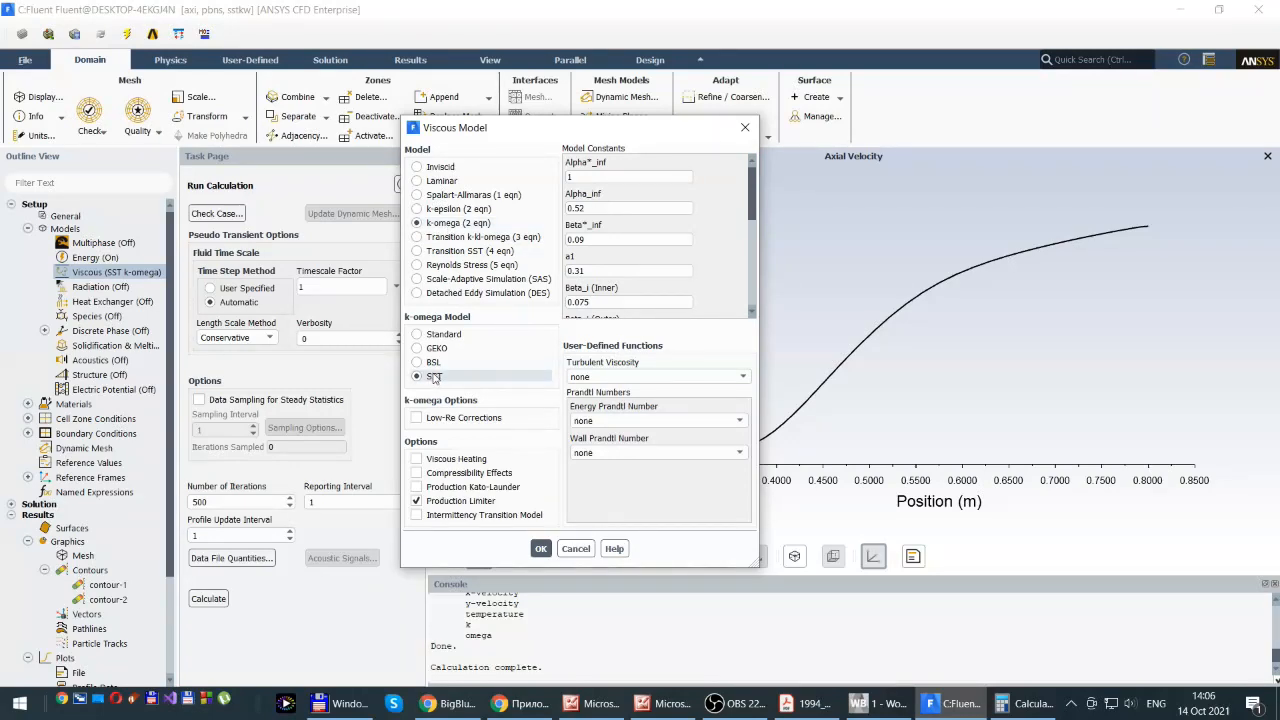
left_click(418, 210)
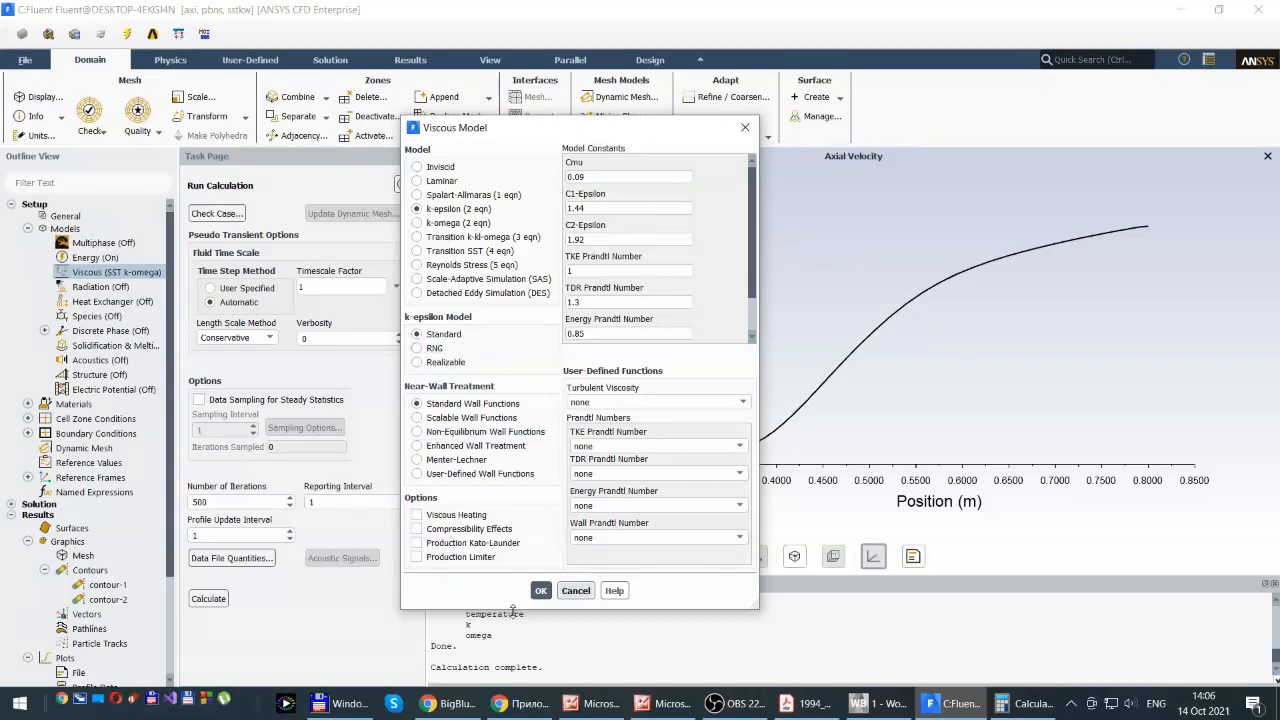
left_click(540, 590)
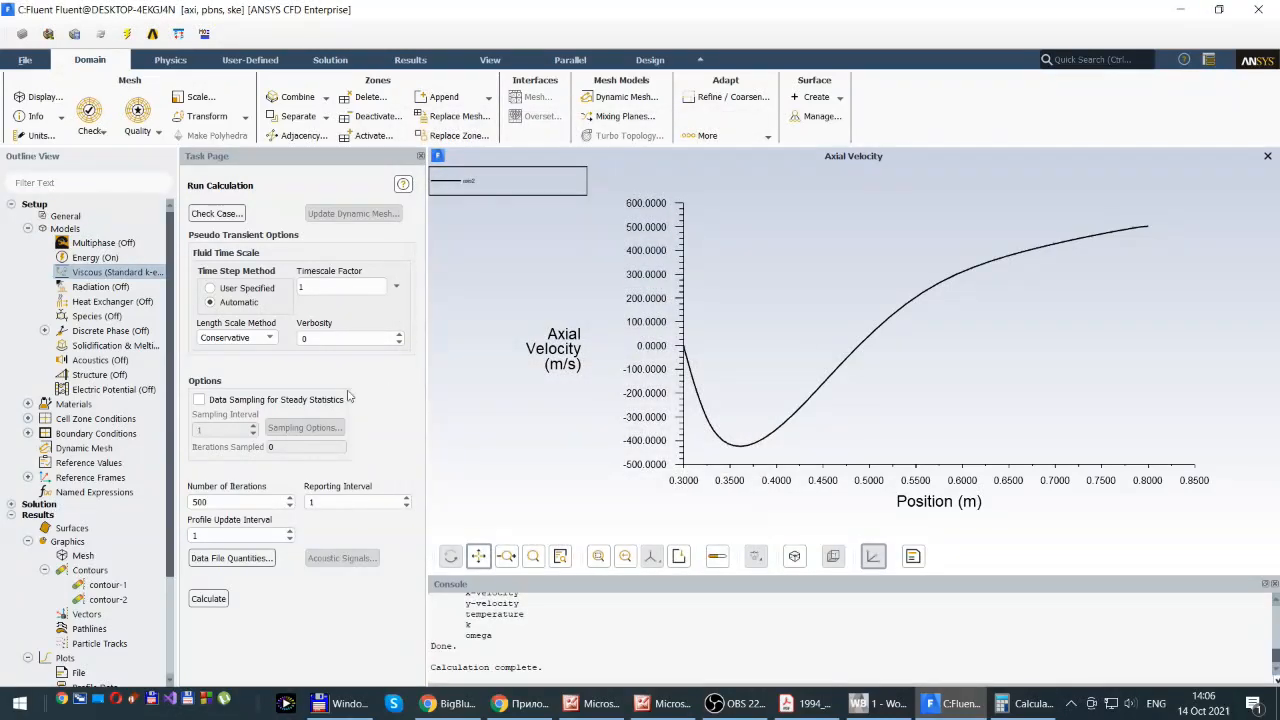
Run the calculation, applying the changed settings to the current calculation only, and dismiss the completion notice
scroll(170, 440, "down", 3)
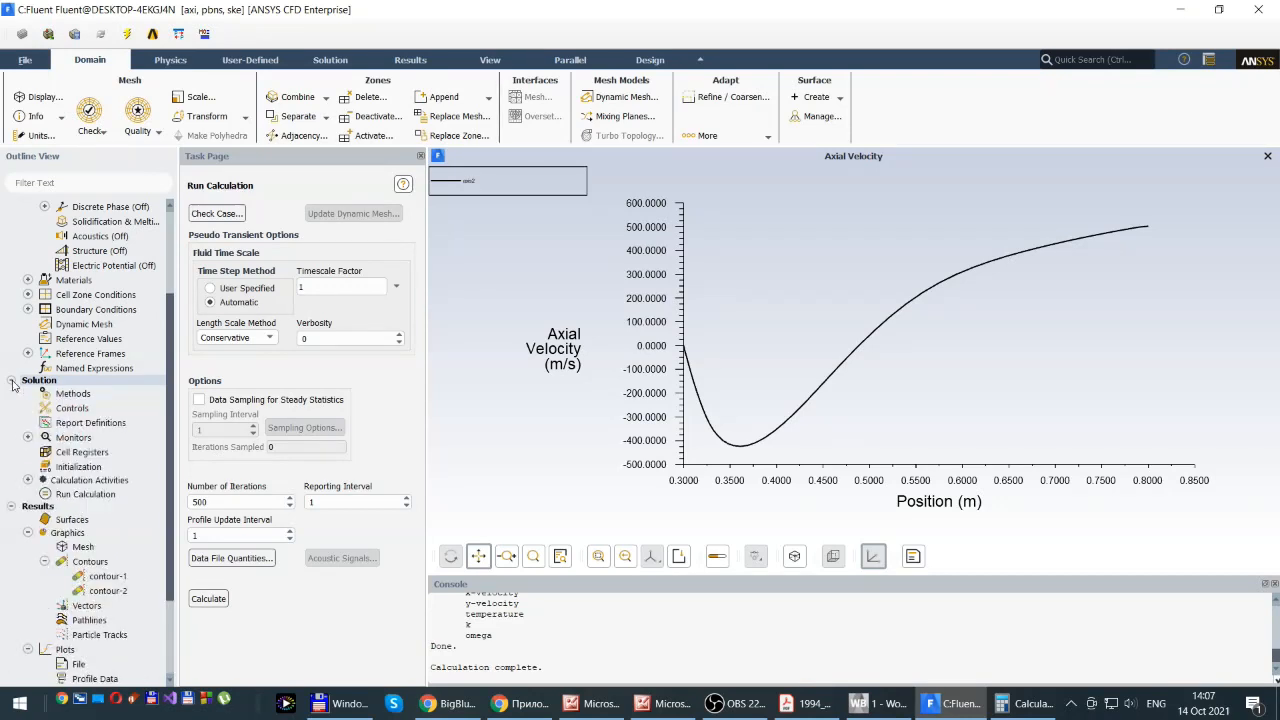
left_click(79, 499)
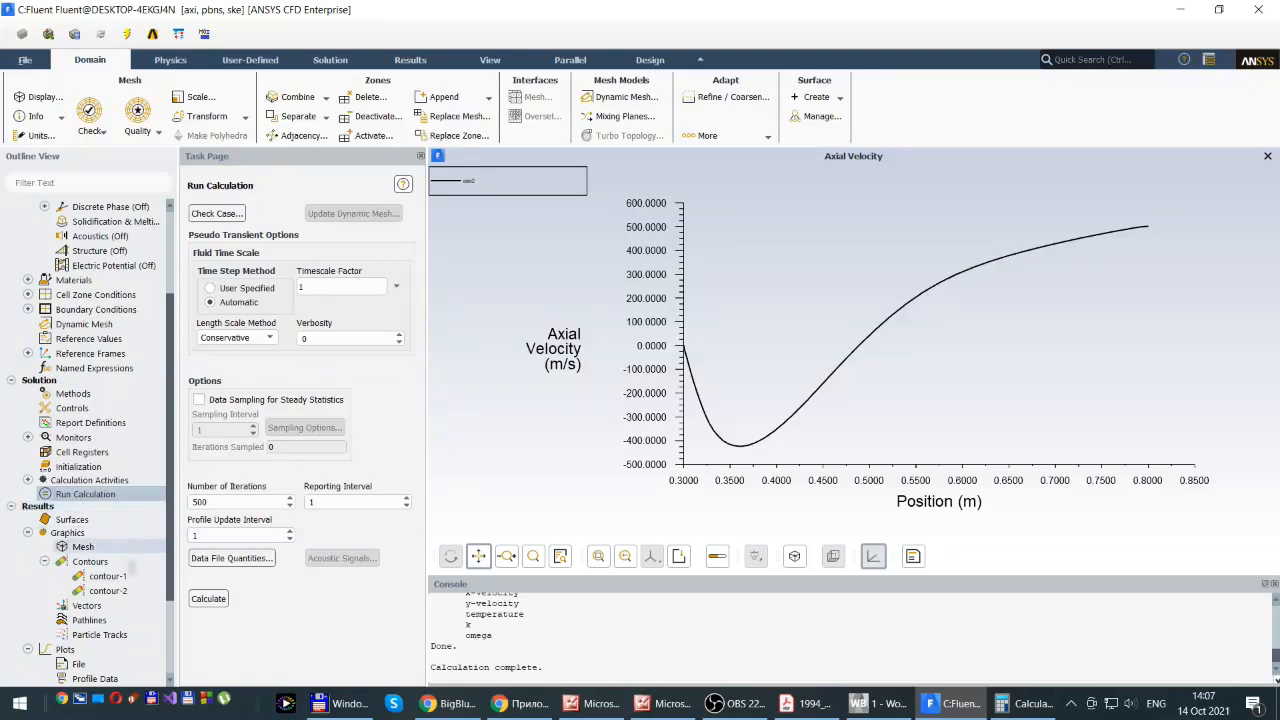
left_click(209, 600)
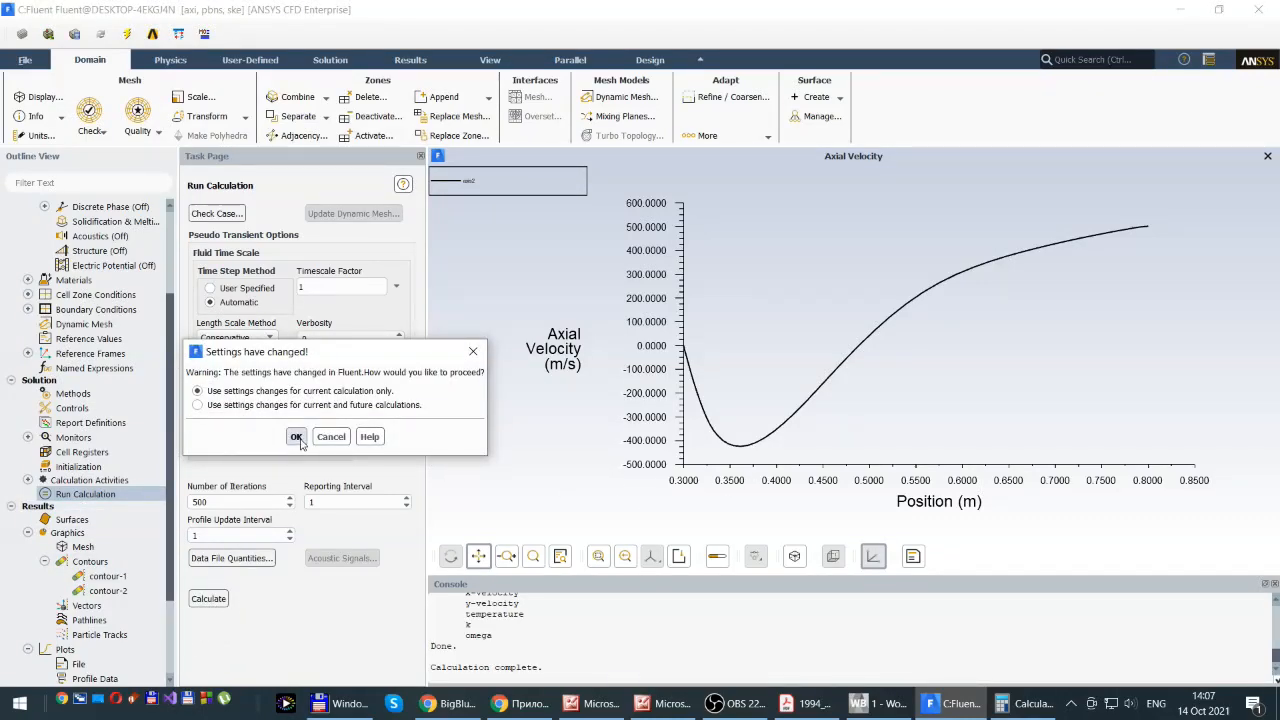
left_click(296, 436)
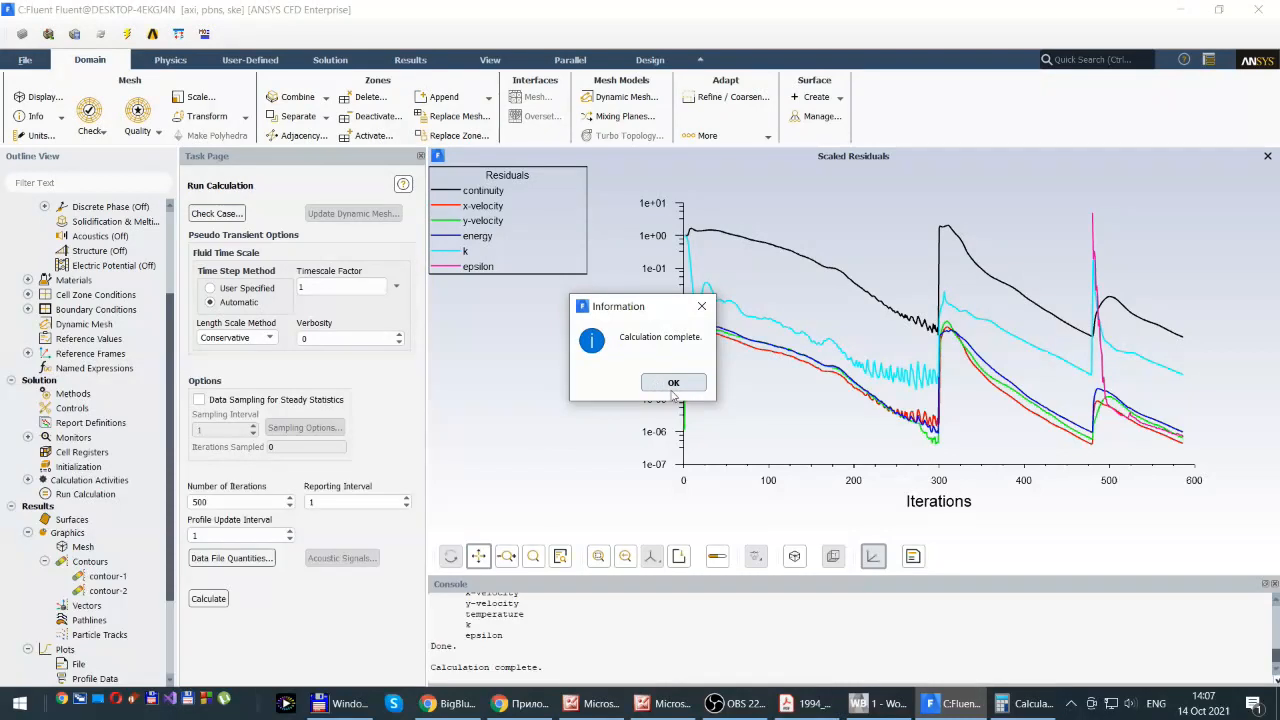
left_click(673, 385)
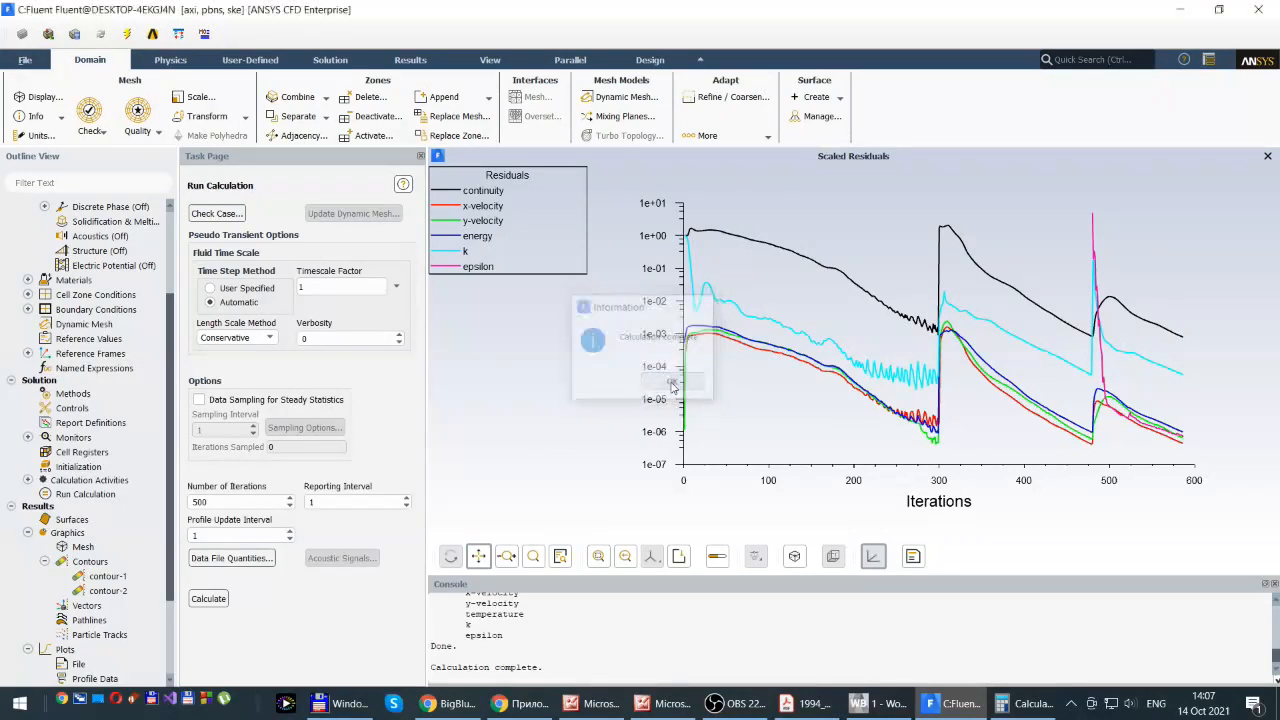
Reopen the saved plot xy-plot-1 and plot the axial velocity along axis2
scroll(171, 552, "down", 3)
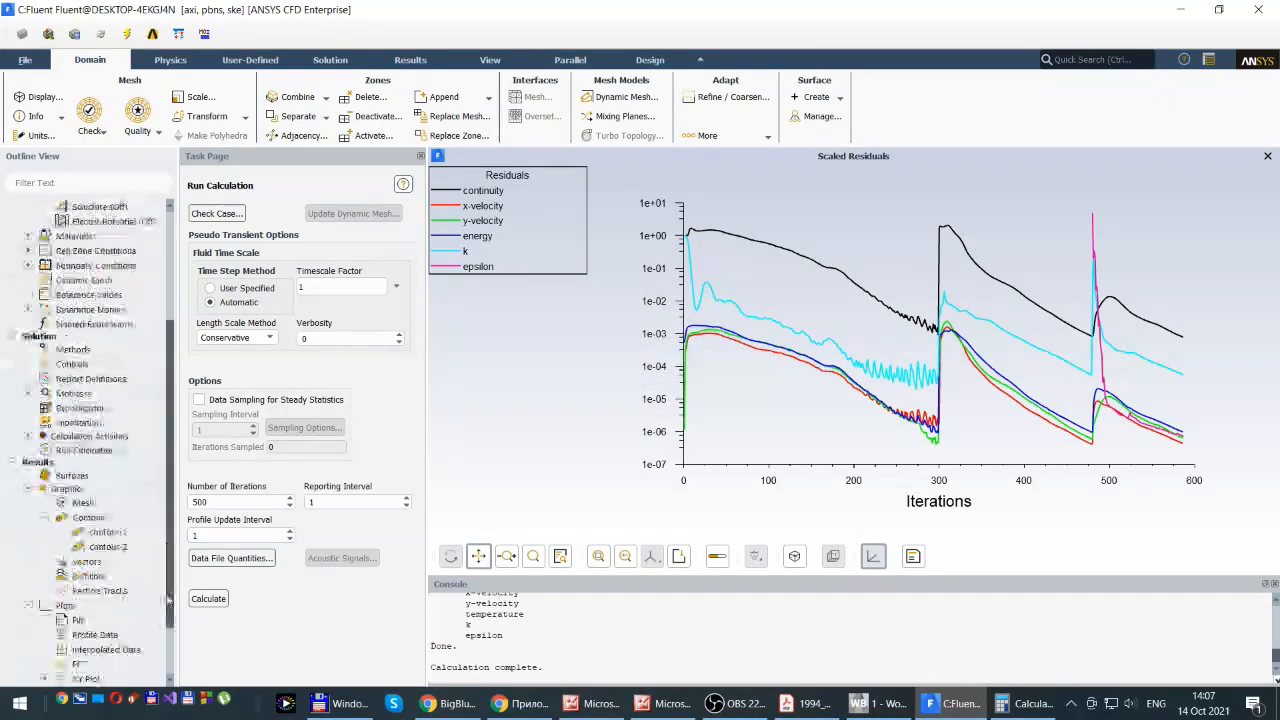
left_click(44, 606)
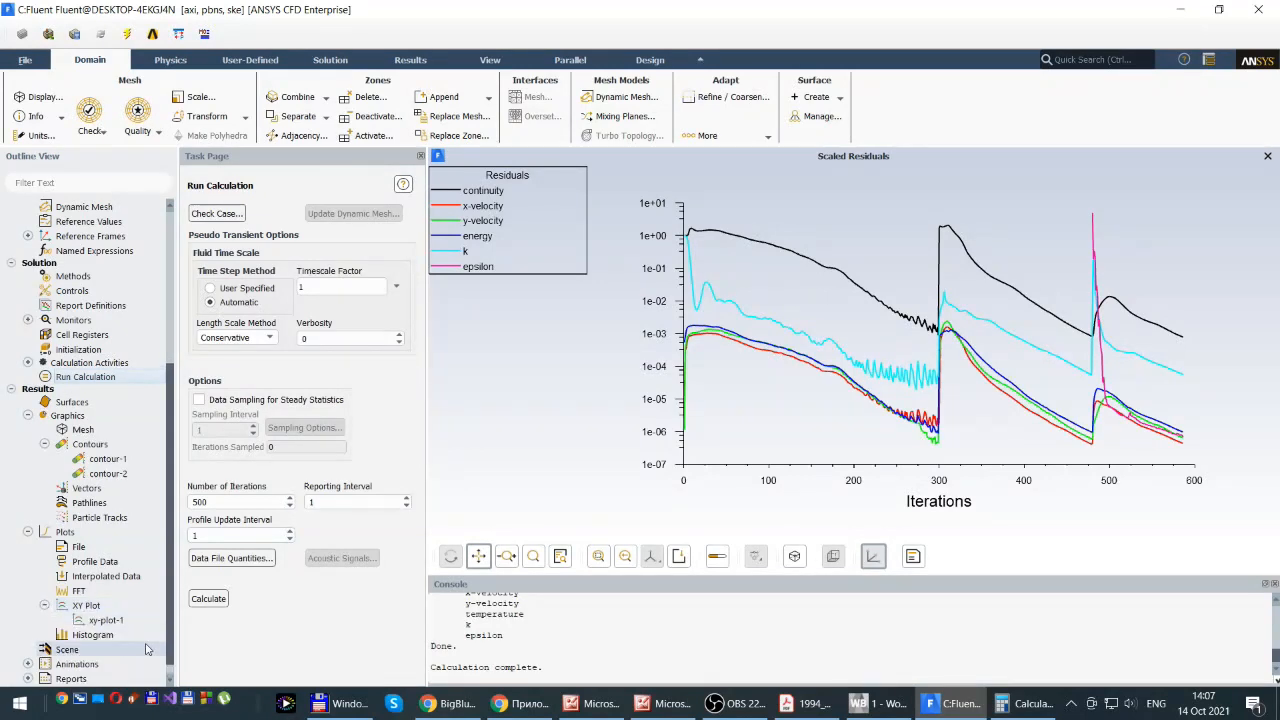
left_click(107, 622)
double_click(107, 622)
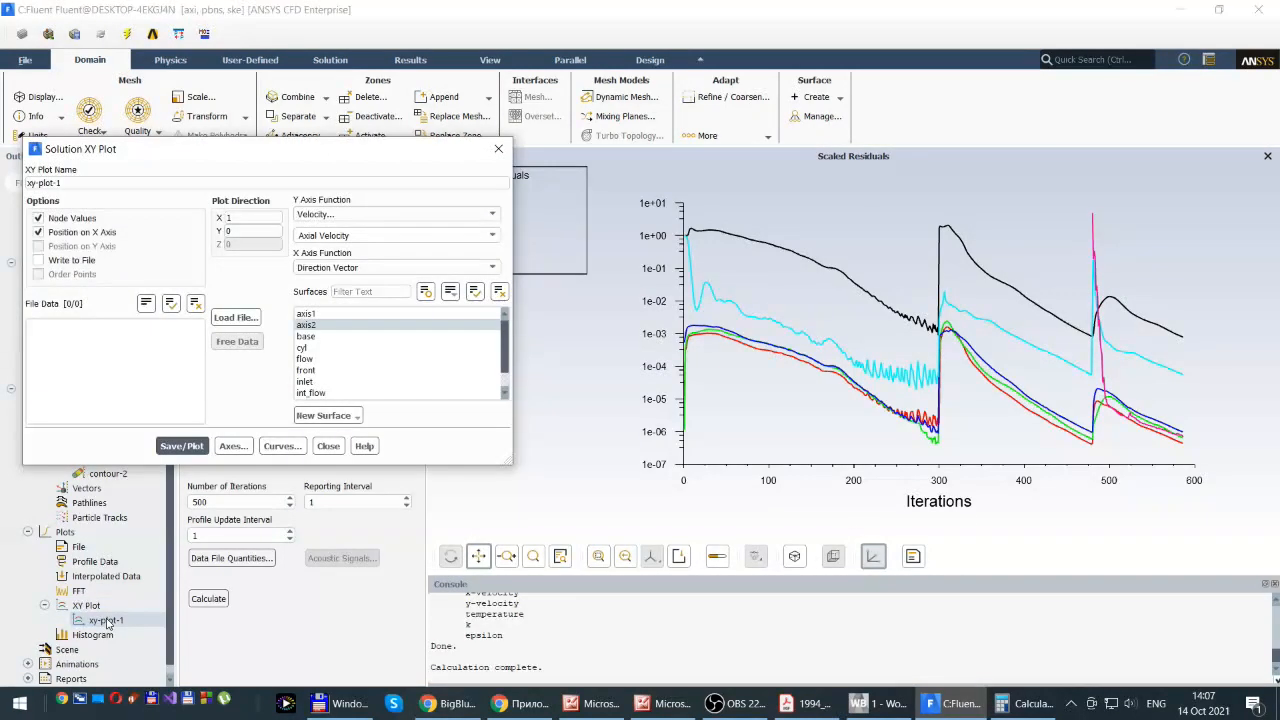
left_click(306, 326)
left_click(175, 446)
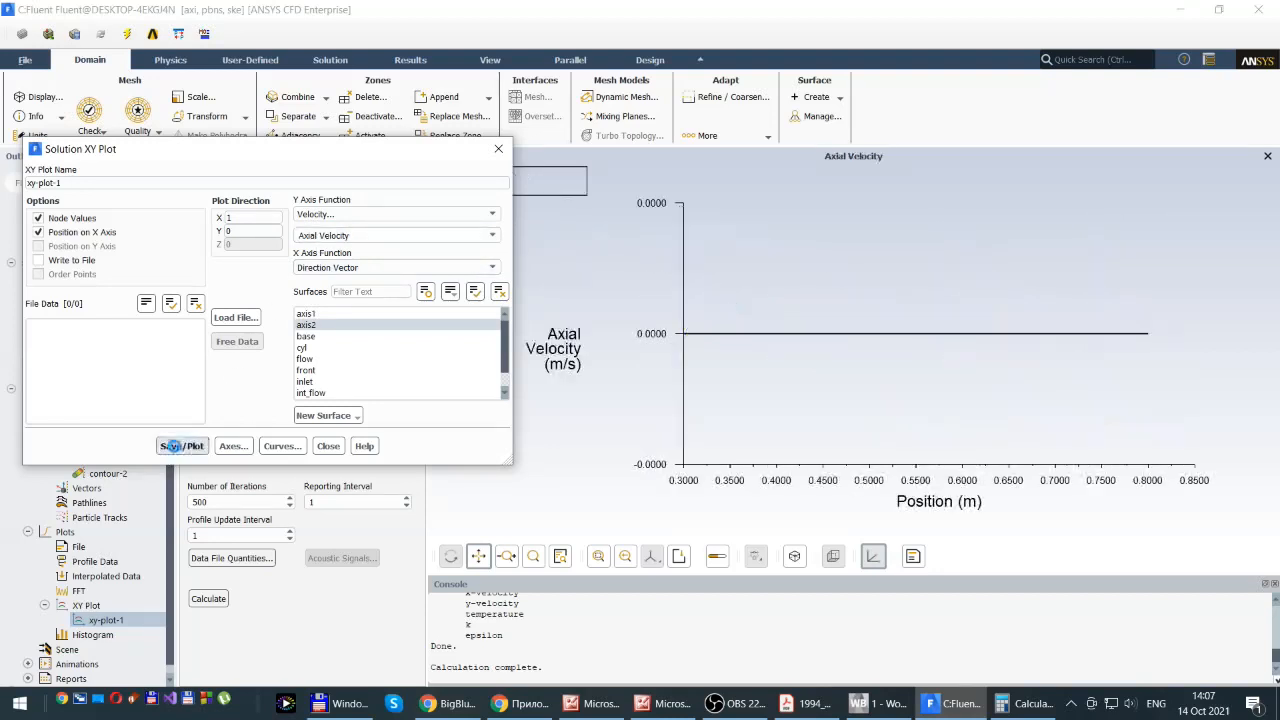
Switch the Y axis function of xy-plot-1 to Stream Function and plot it along axis2
left_click(492, 236)
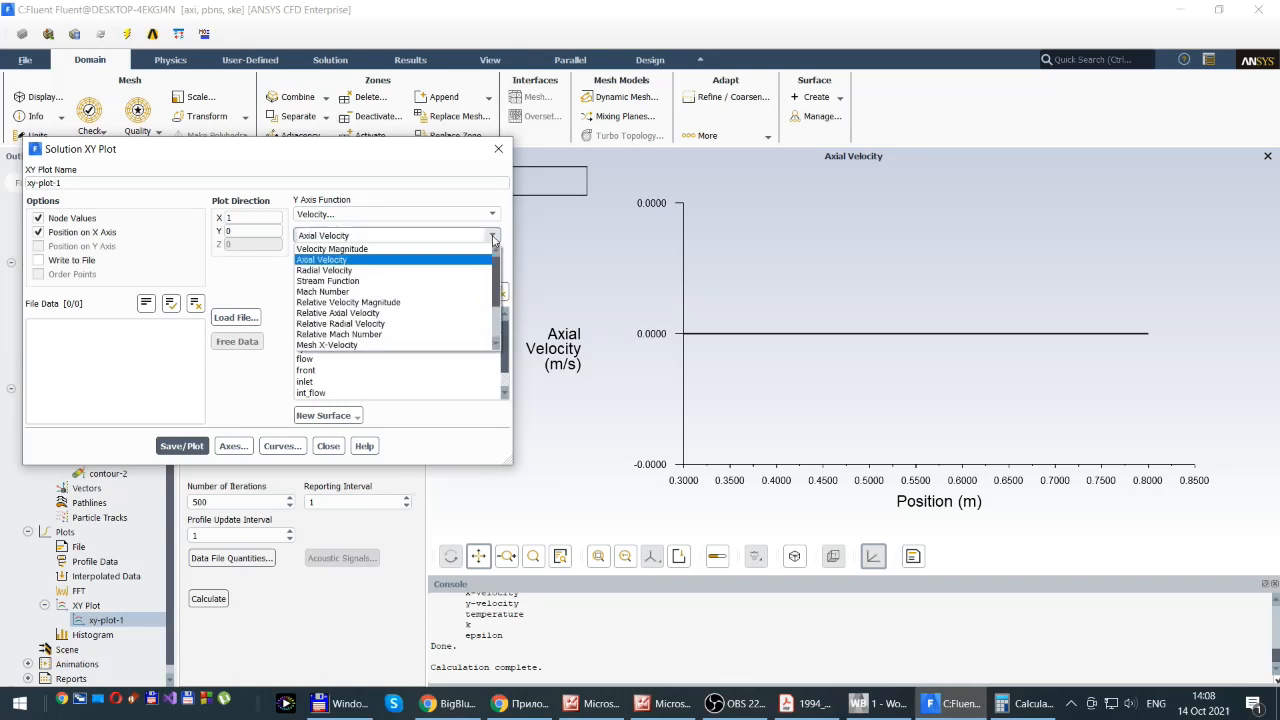
left_click(327, 281)
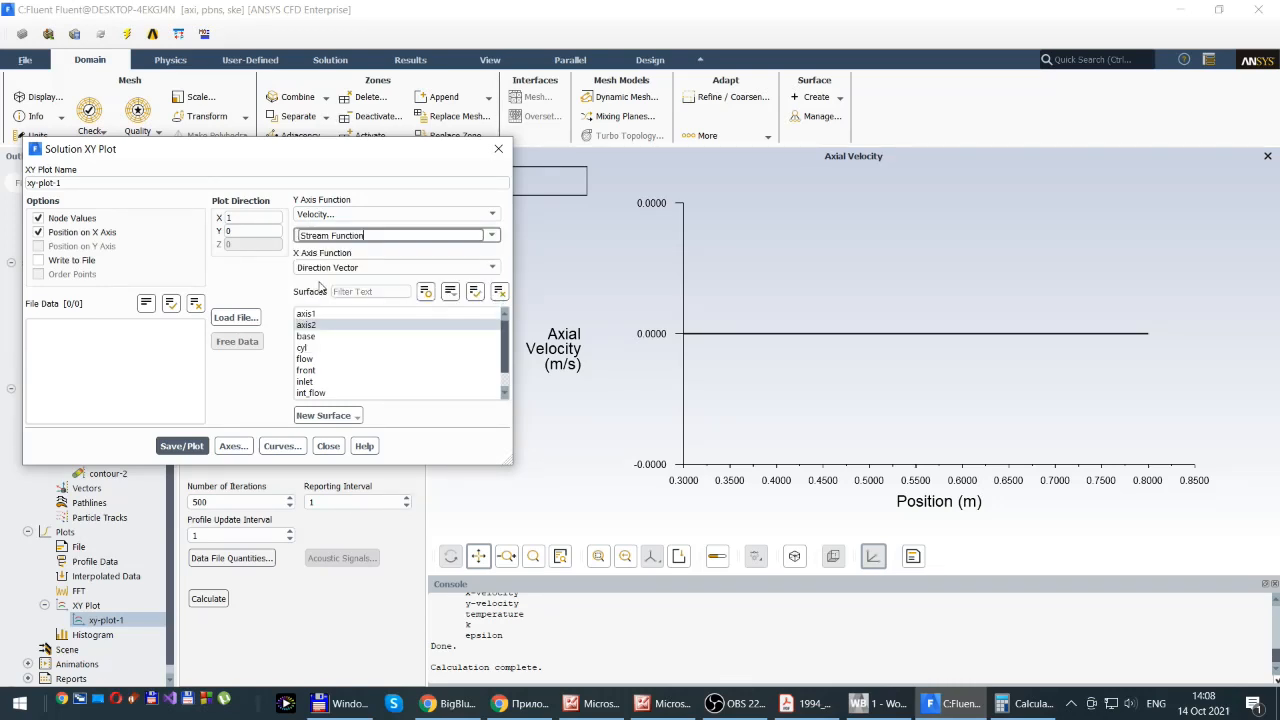
left_click(181, 446)
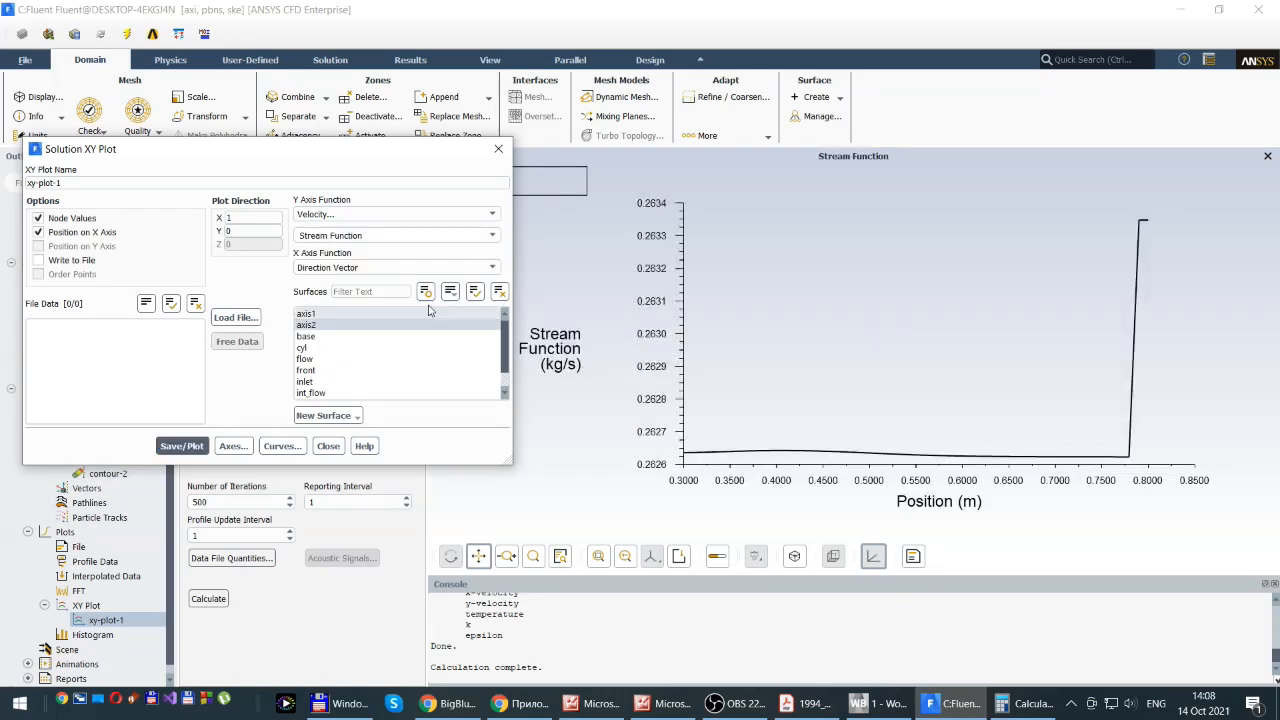
Set the Y axis function back to Axial Velocity, redraw the plot along axis2, and close the plot settings
left_click(490, 236)
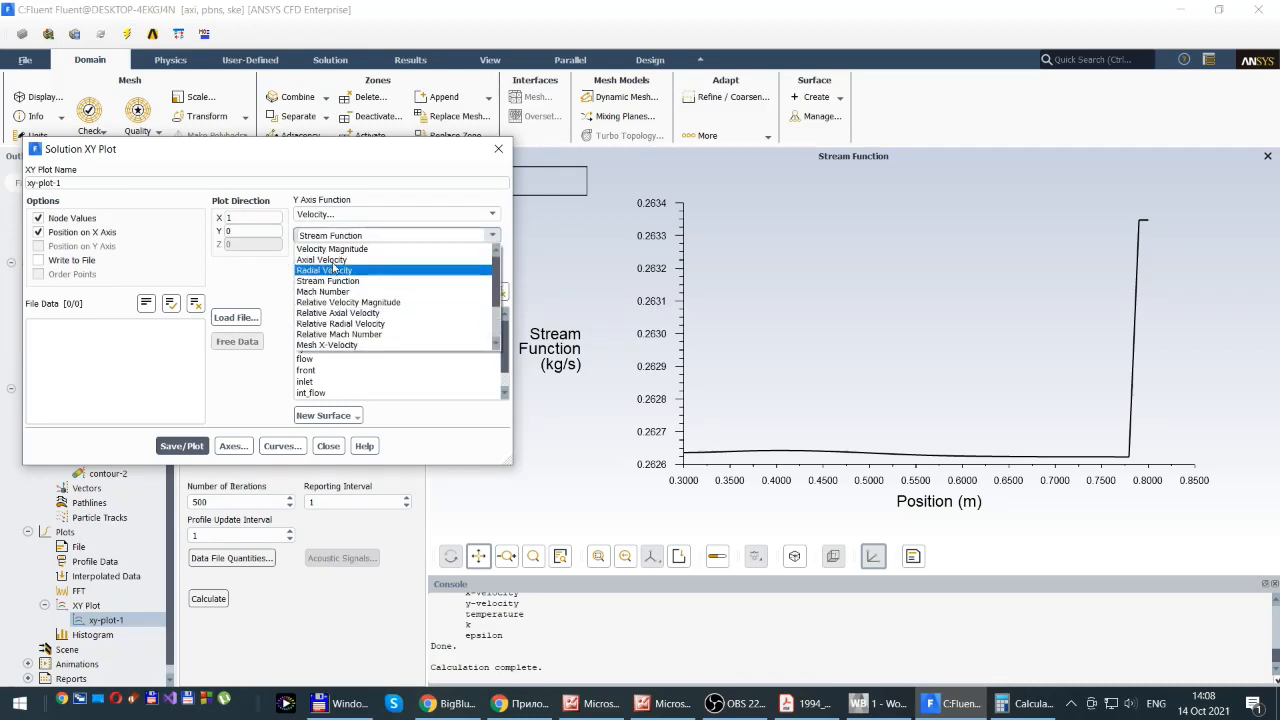
left_click(330, 260)
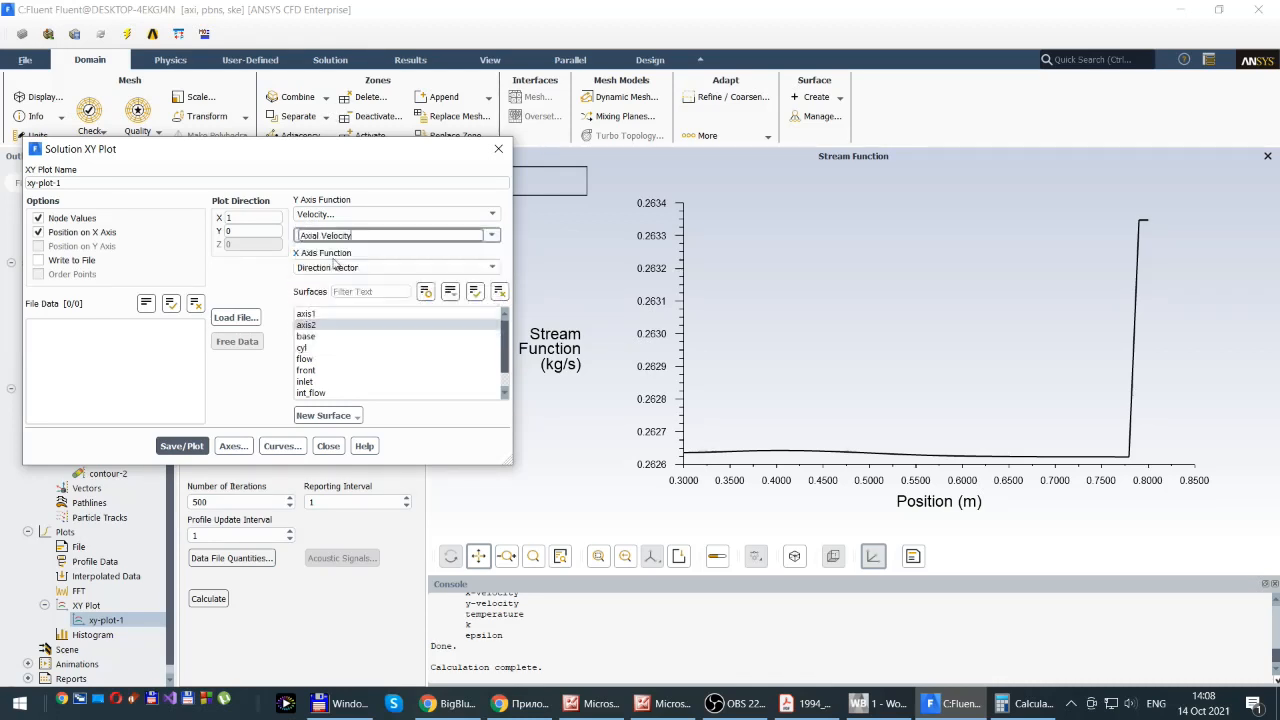
left_click(180, 446)
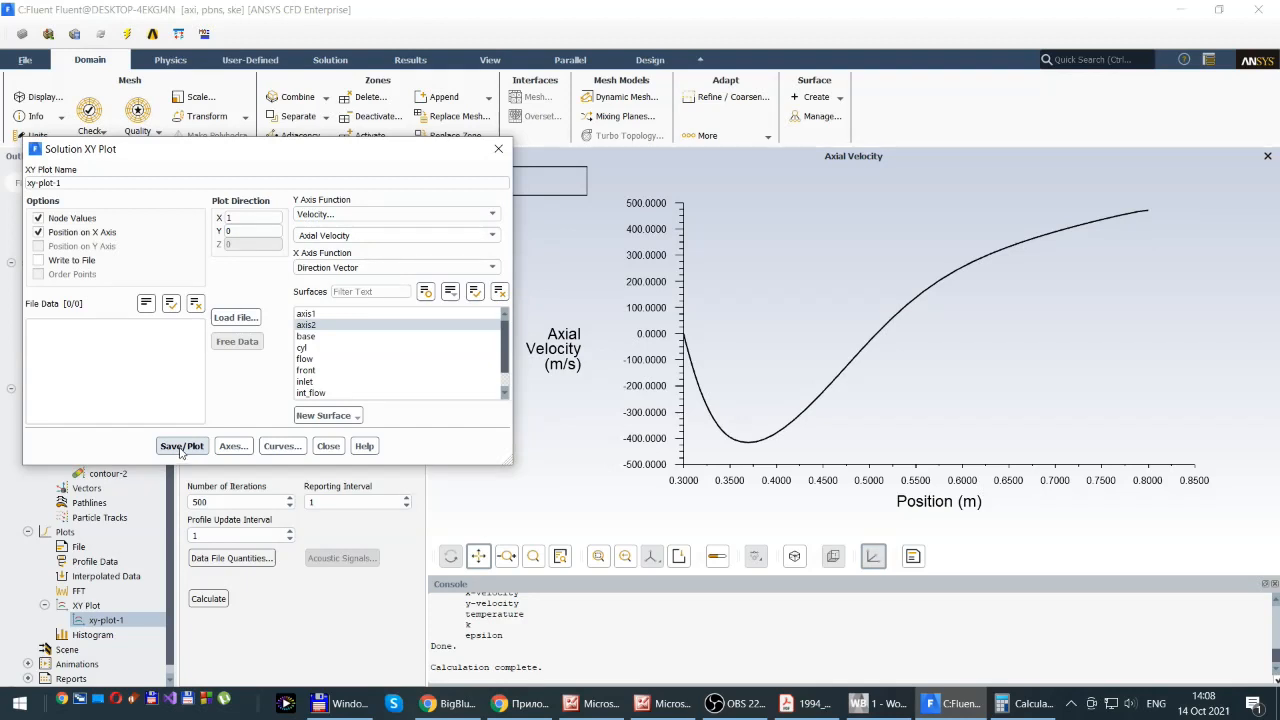
left_click(329, 447)
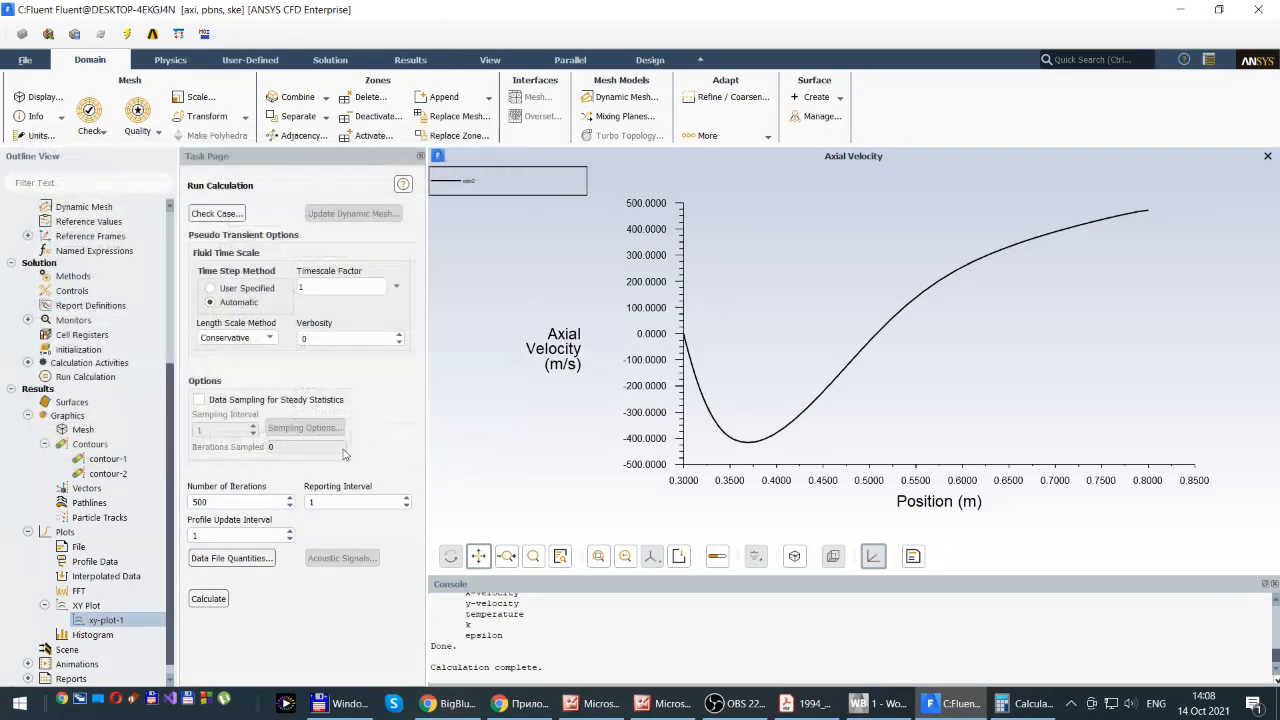
Start saving the k-epsilon axial velocity plot as a color JPEG picture in the Cyl_07_oct folder
left_click(24, 60)
left_click(22, 65)
left_click(22, 65)
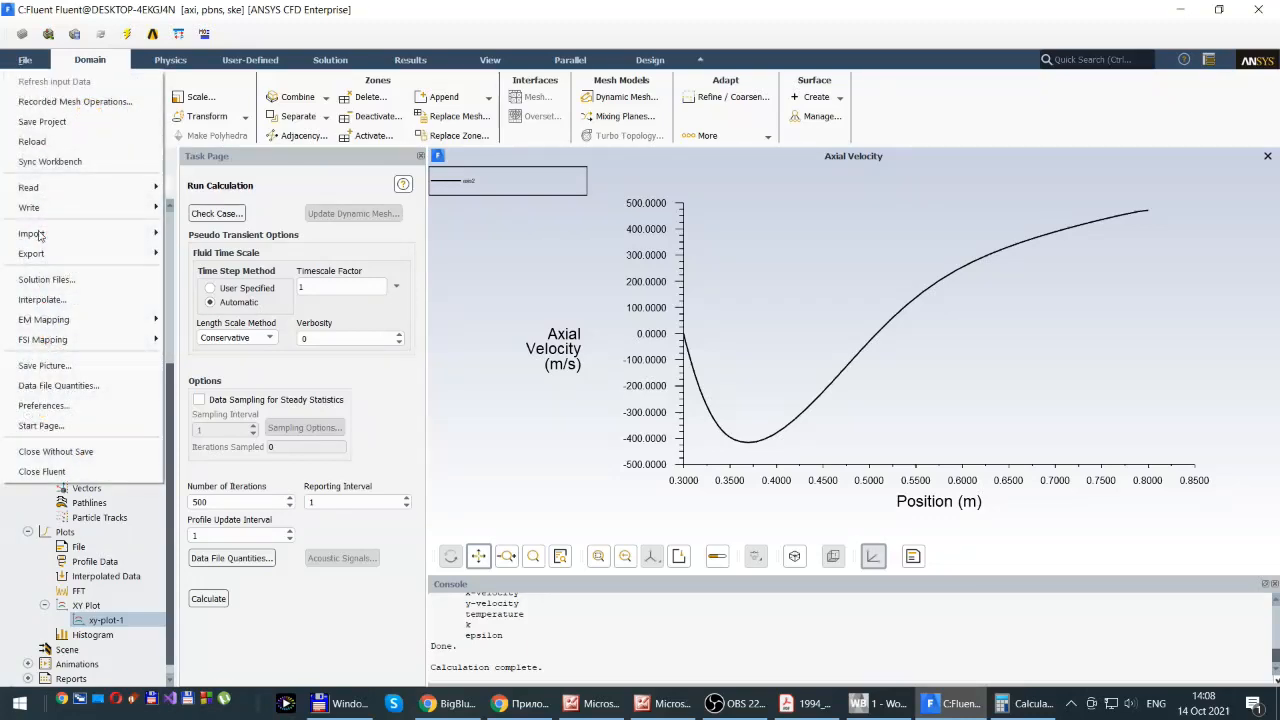
left_click(45, 367)
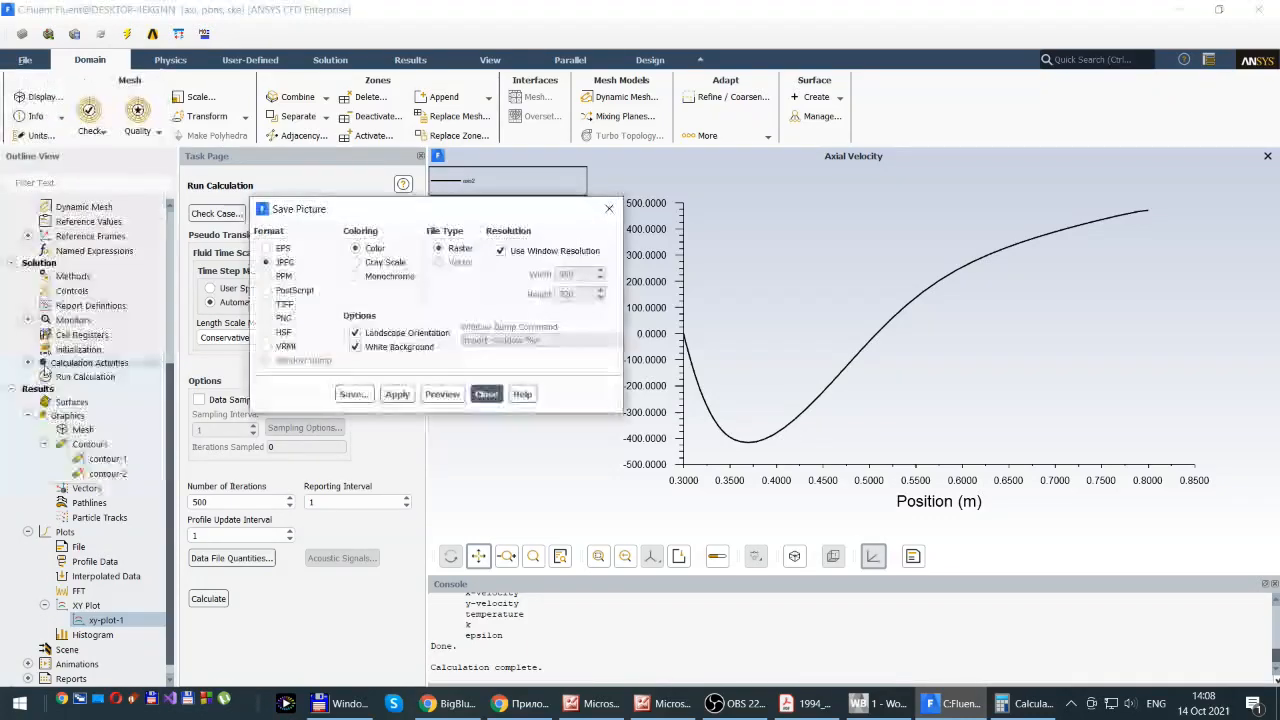
left_click(352, 394)
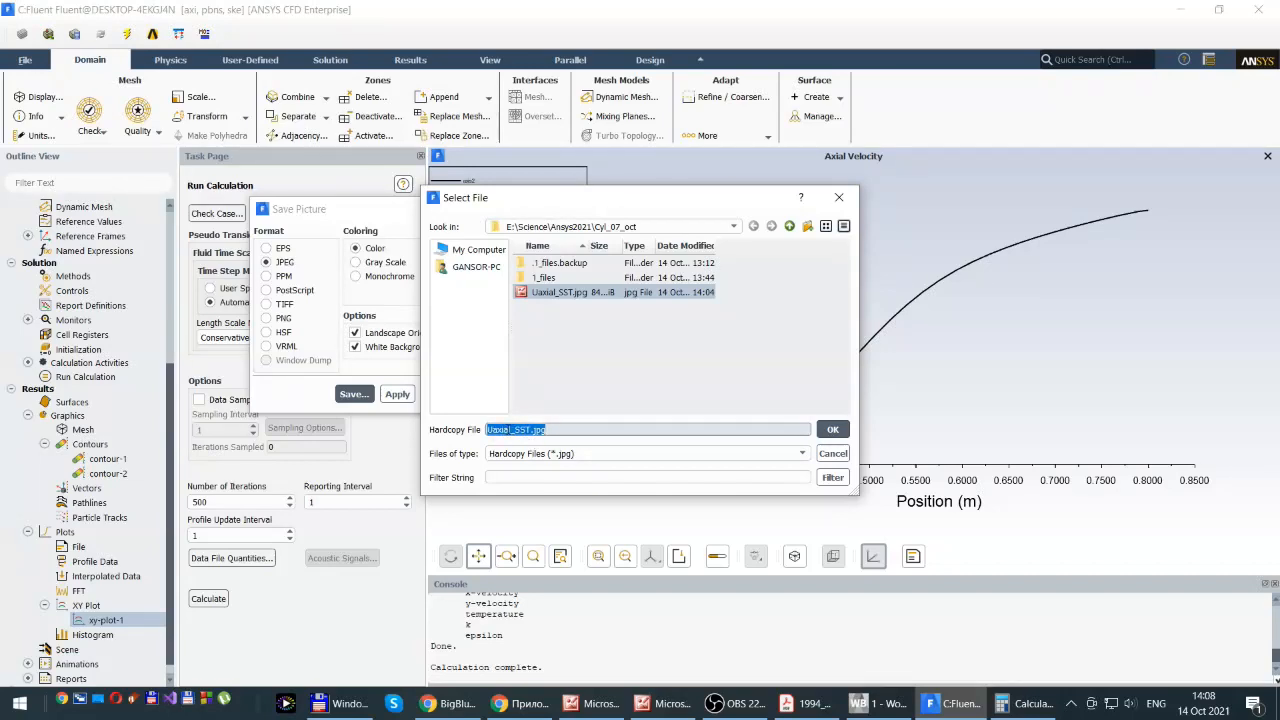
Name the picture file Uaxial_ke_standard and save it
left_click(516, 430)
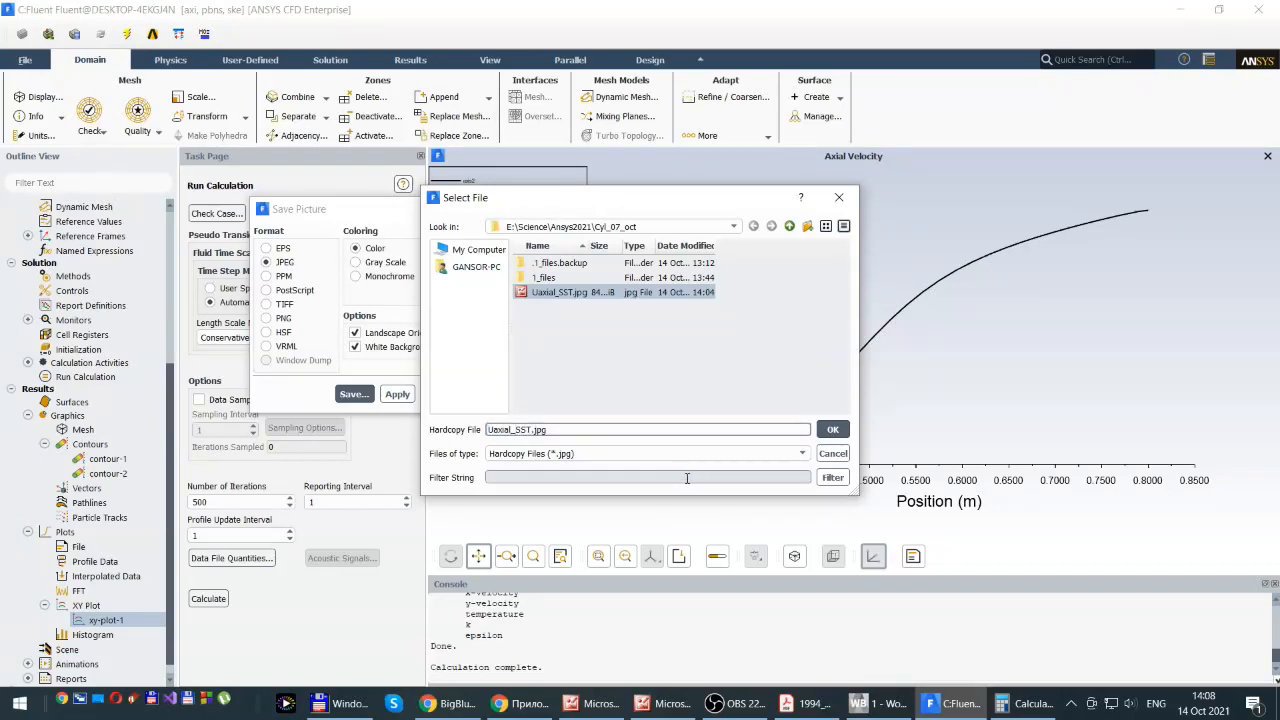
type("ke")
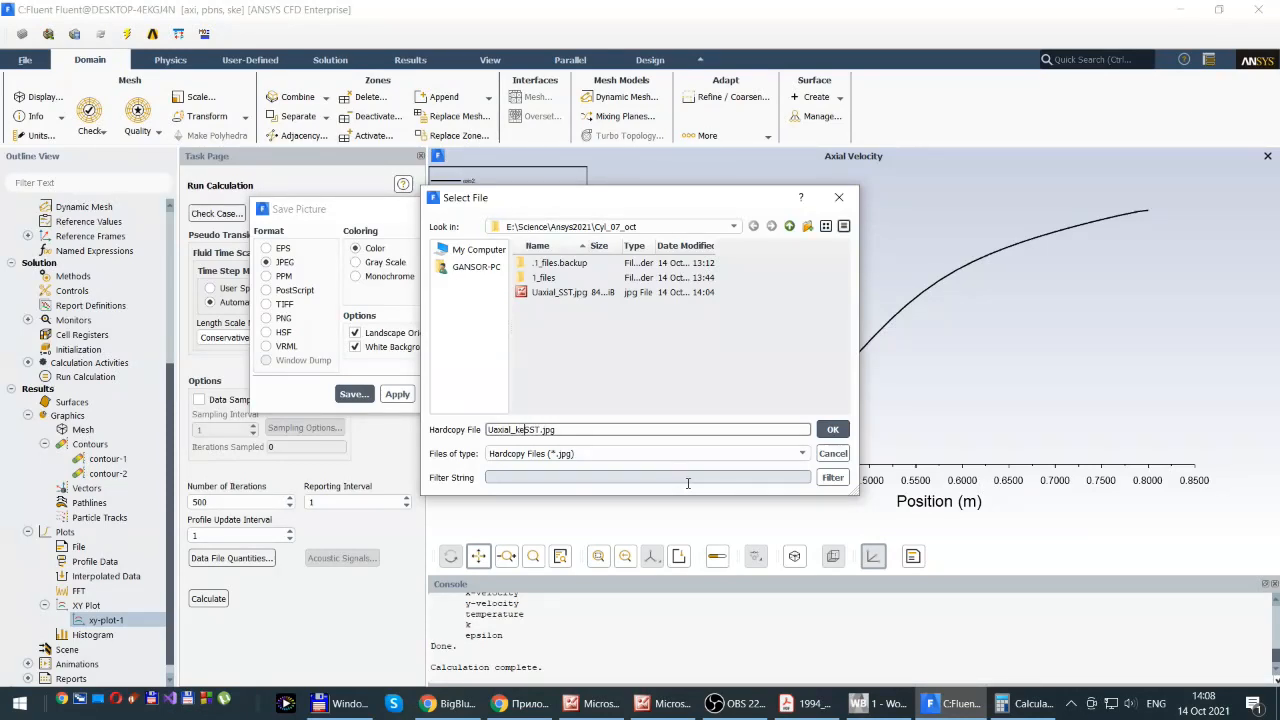
type("_standard")
key("Delete")
key("Delete")
key("Return")
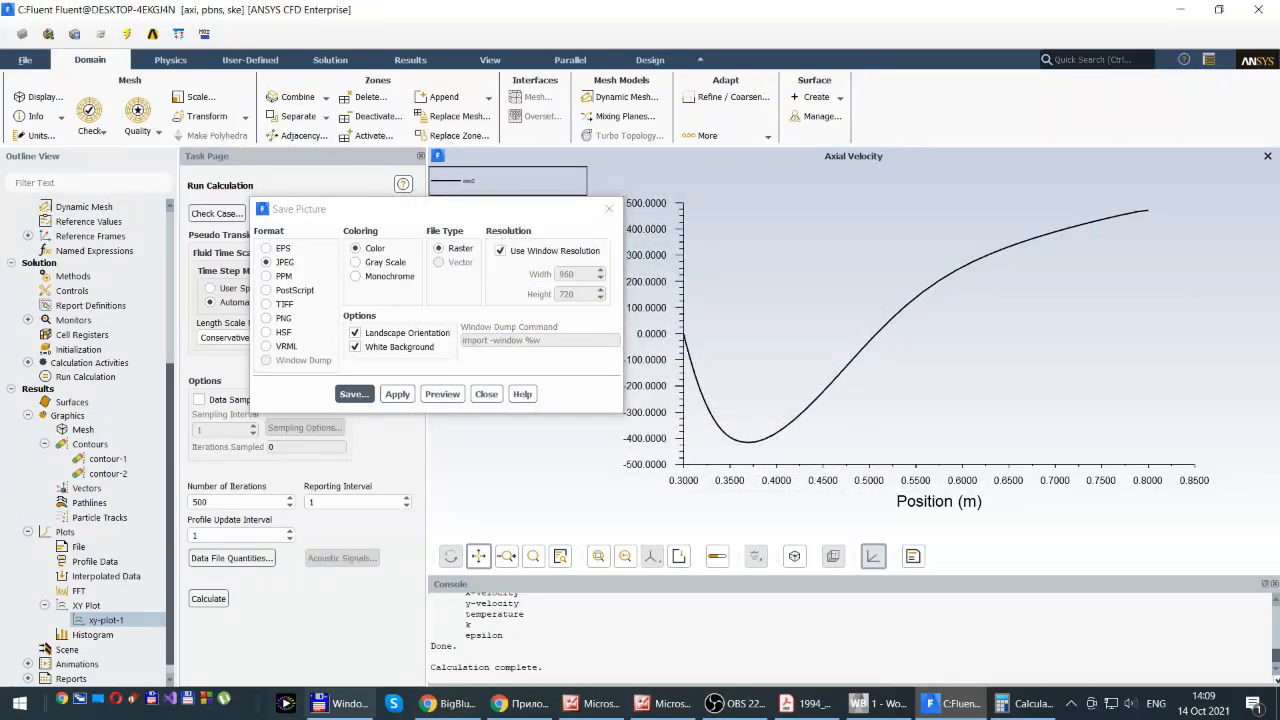
Switch to the Microsoft Office 2010 picture viewer and compare the Uaxial_SST plot with the xy-plot-1 picture
left_click(662, 703)
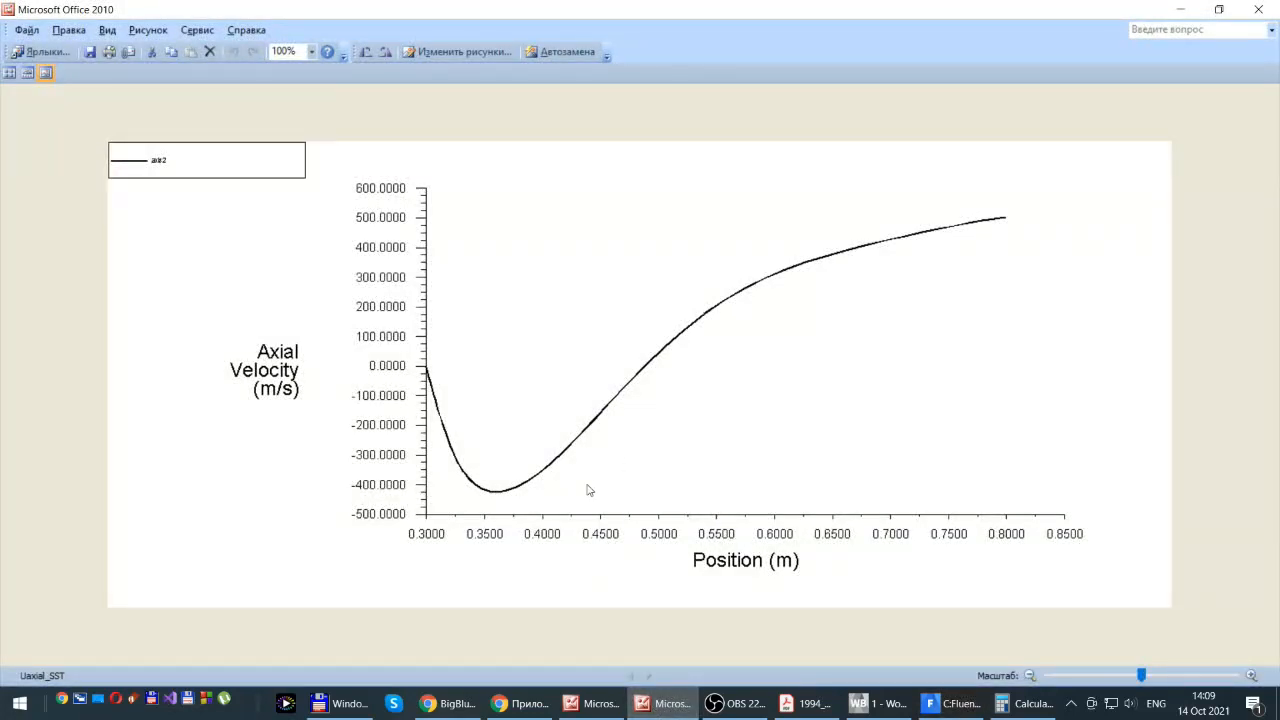
scroll(642, 484, "down", 1)
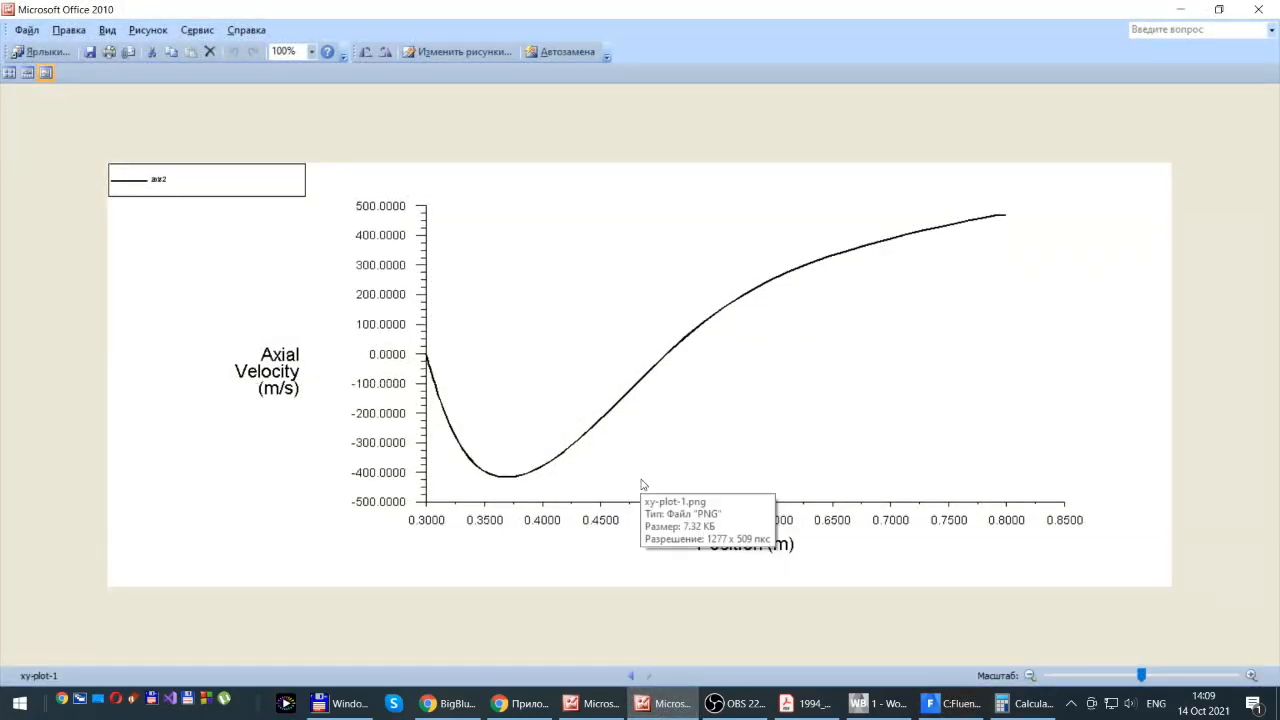
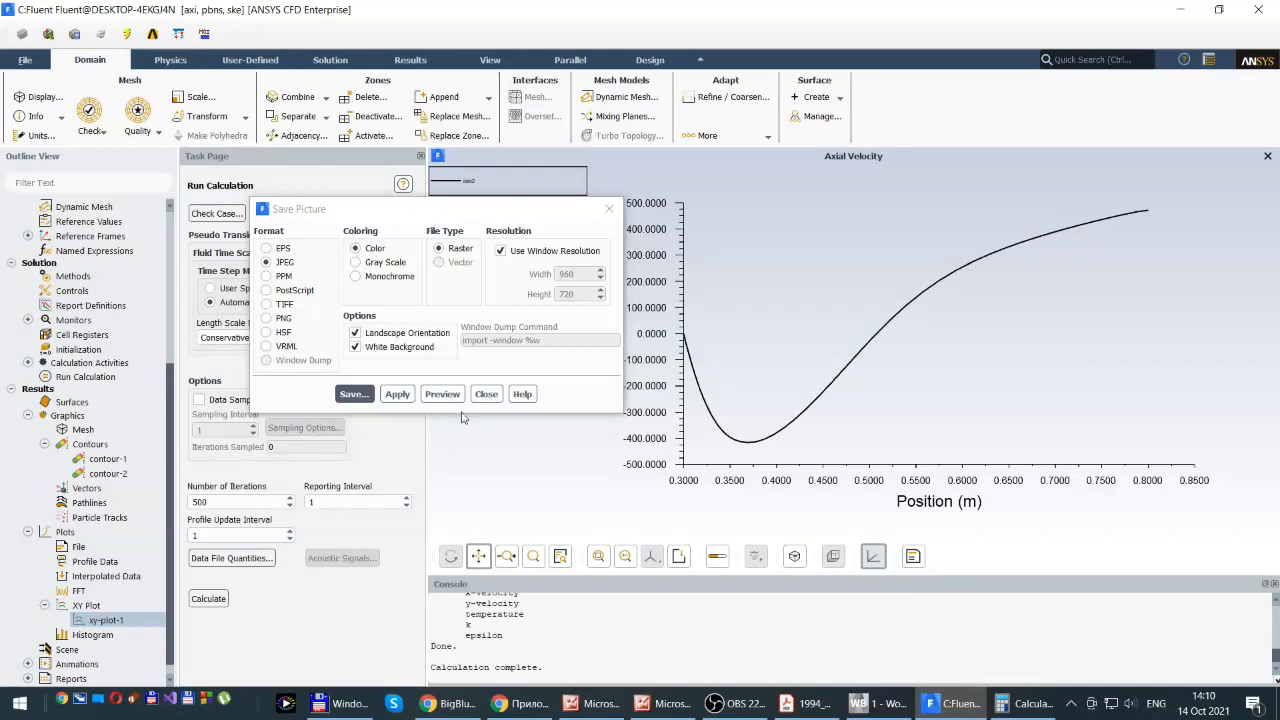
Close the picture saving settings and change the viscous model's k-epsilon variant to RNG
left_click(486, 395)
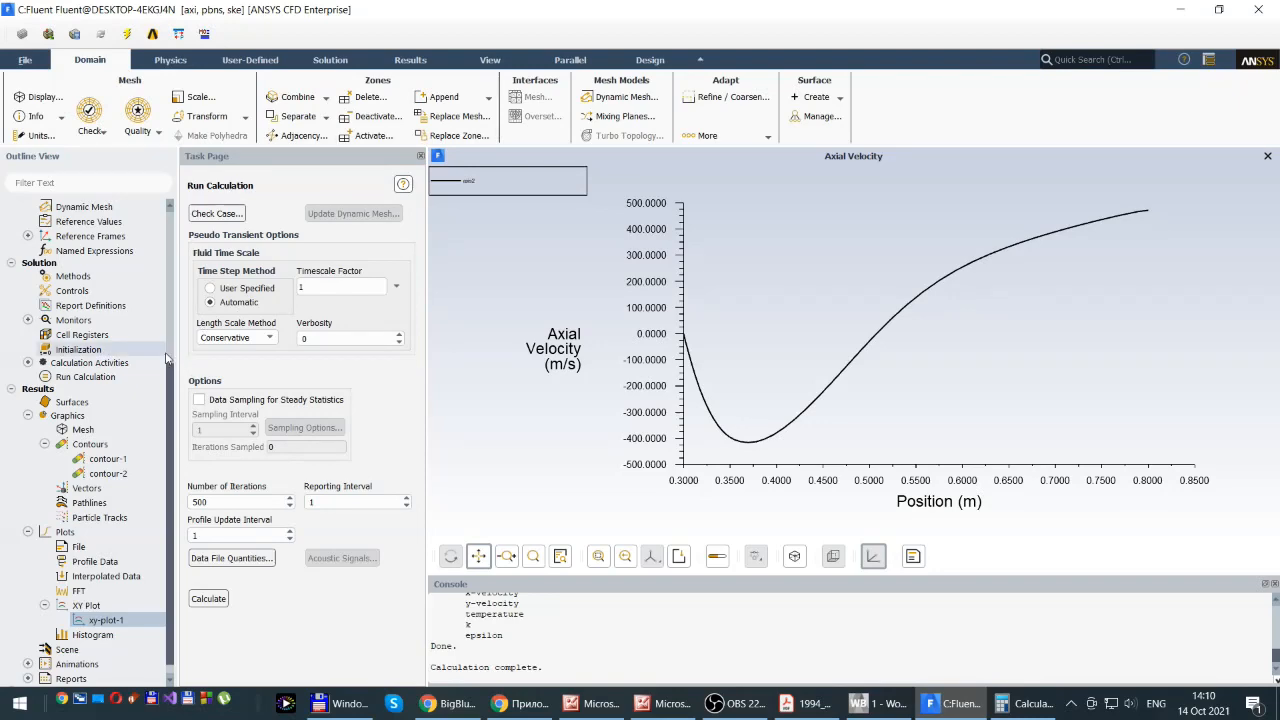
scroll(100, 360, "up", 5)
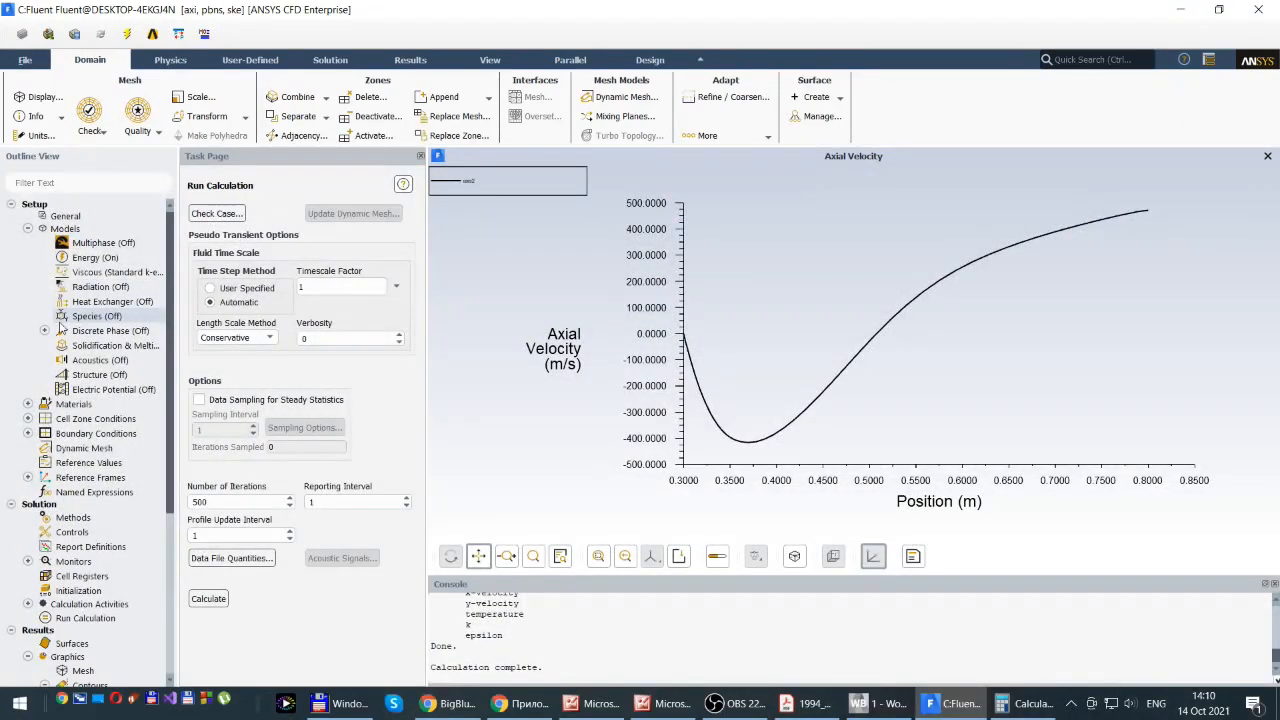
double_click(82, 274)
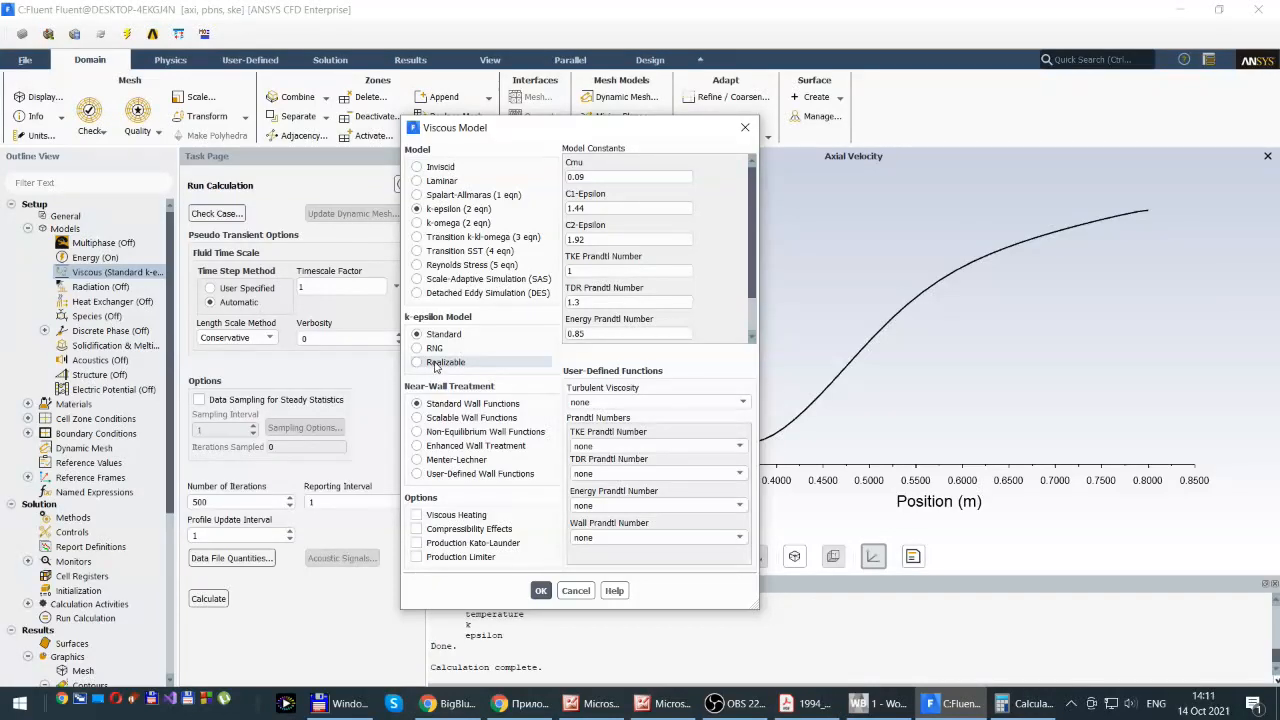
left_click(416, 348)
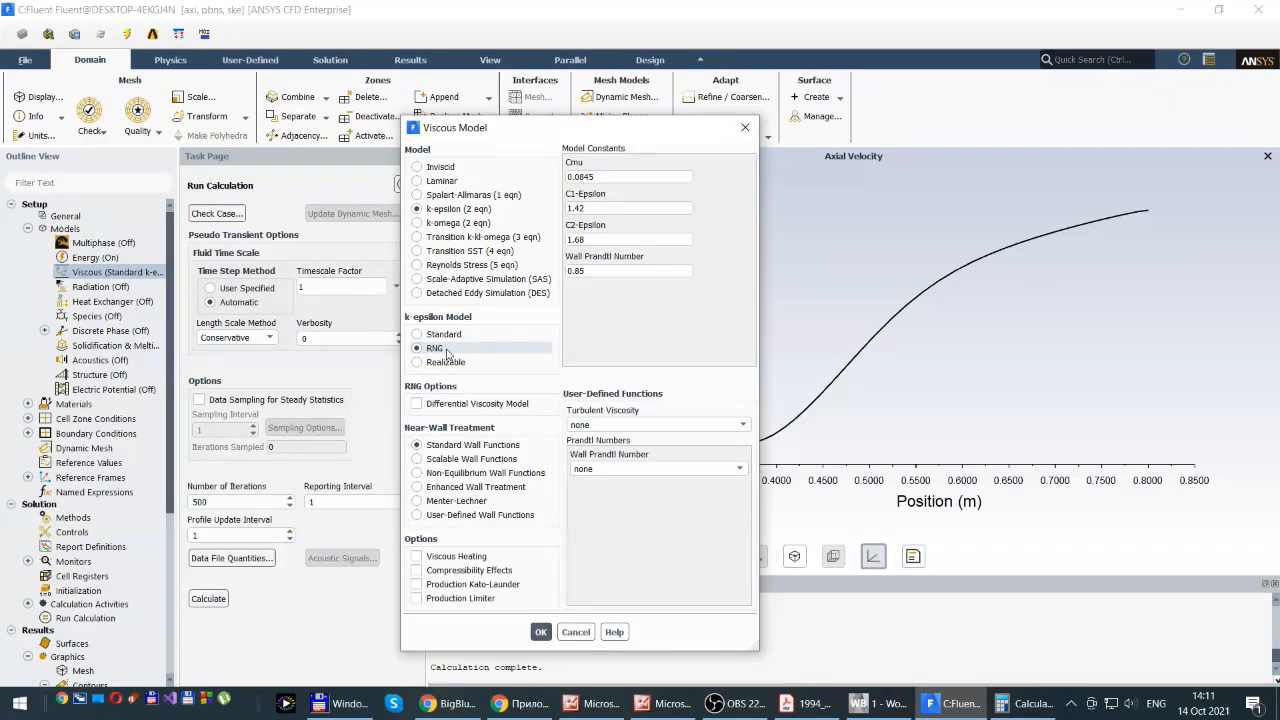
left_click(540, 634)
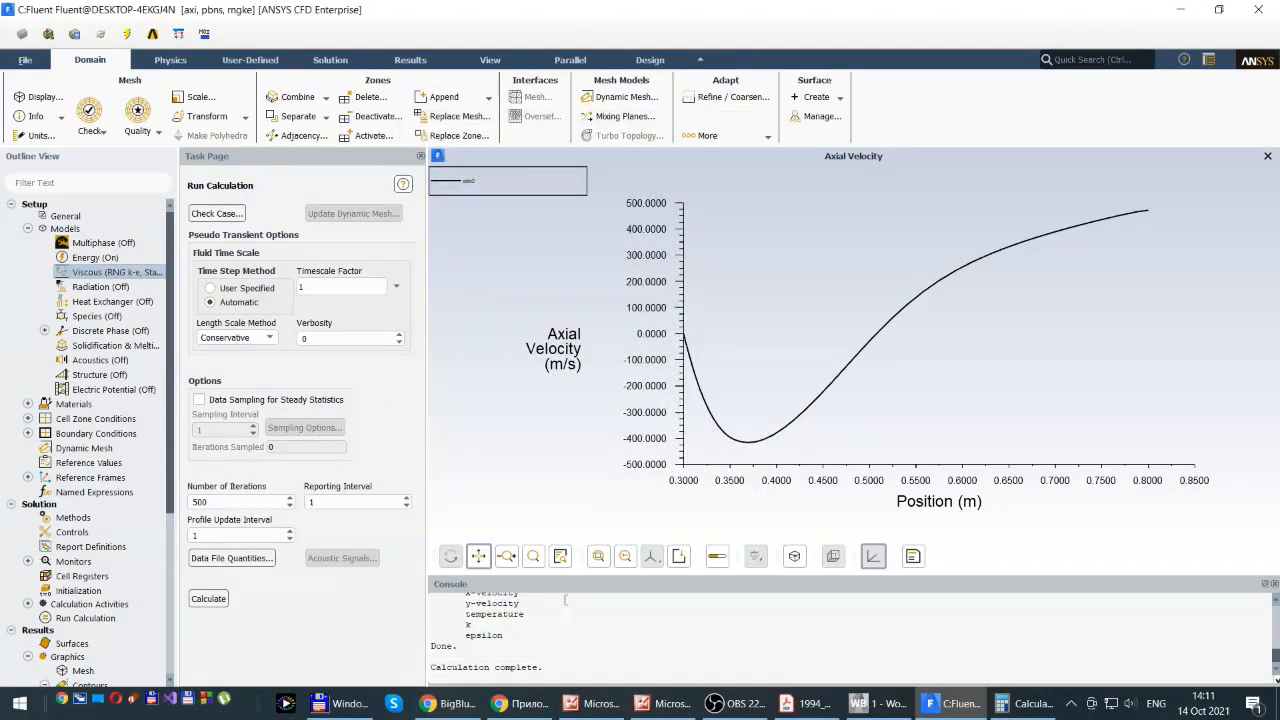
Run the calculation for 500 iterations, using the settings changes for the current calculation only, and acknowledge its completion
left_click(72, 620)
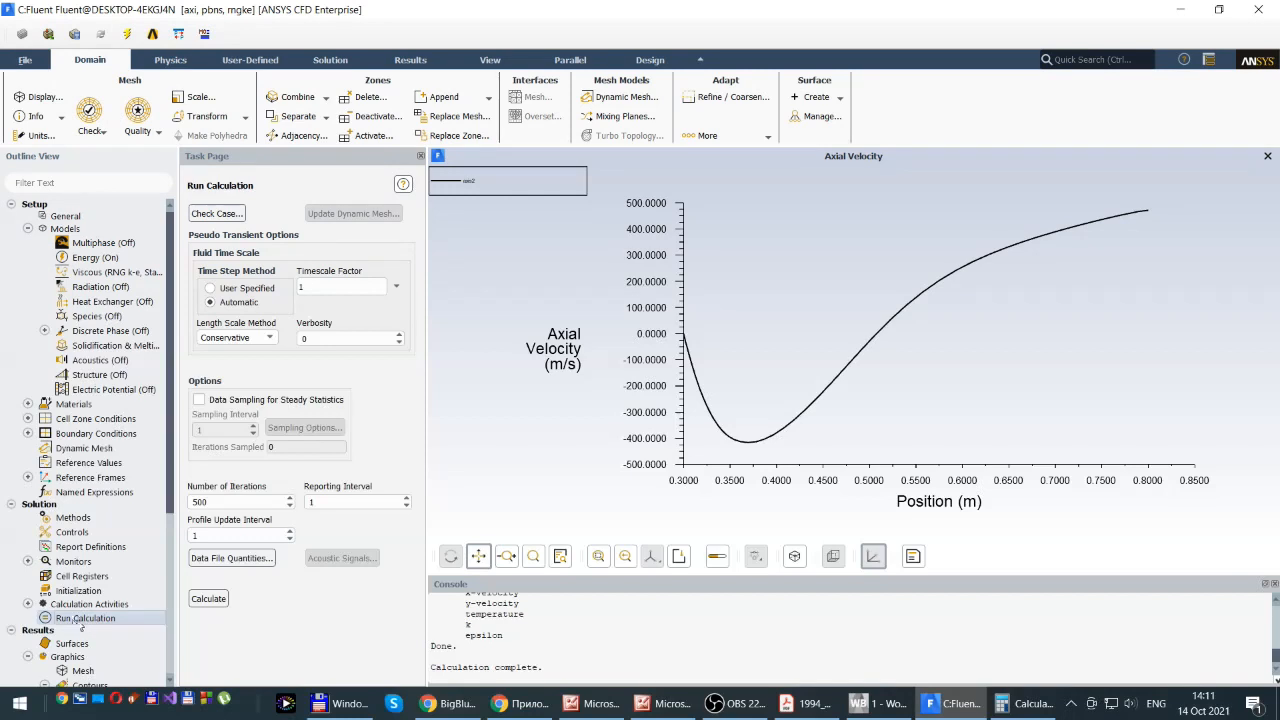
left_click(208, 598)
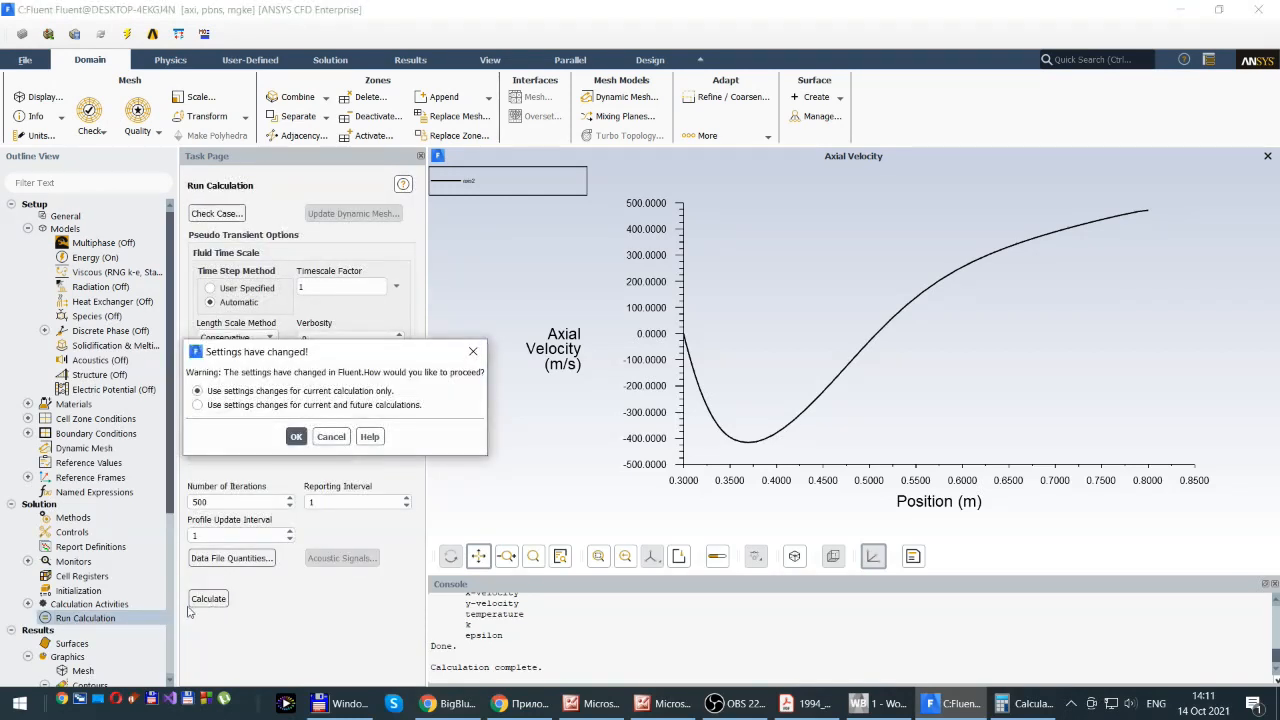
left_click(296, 436)
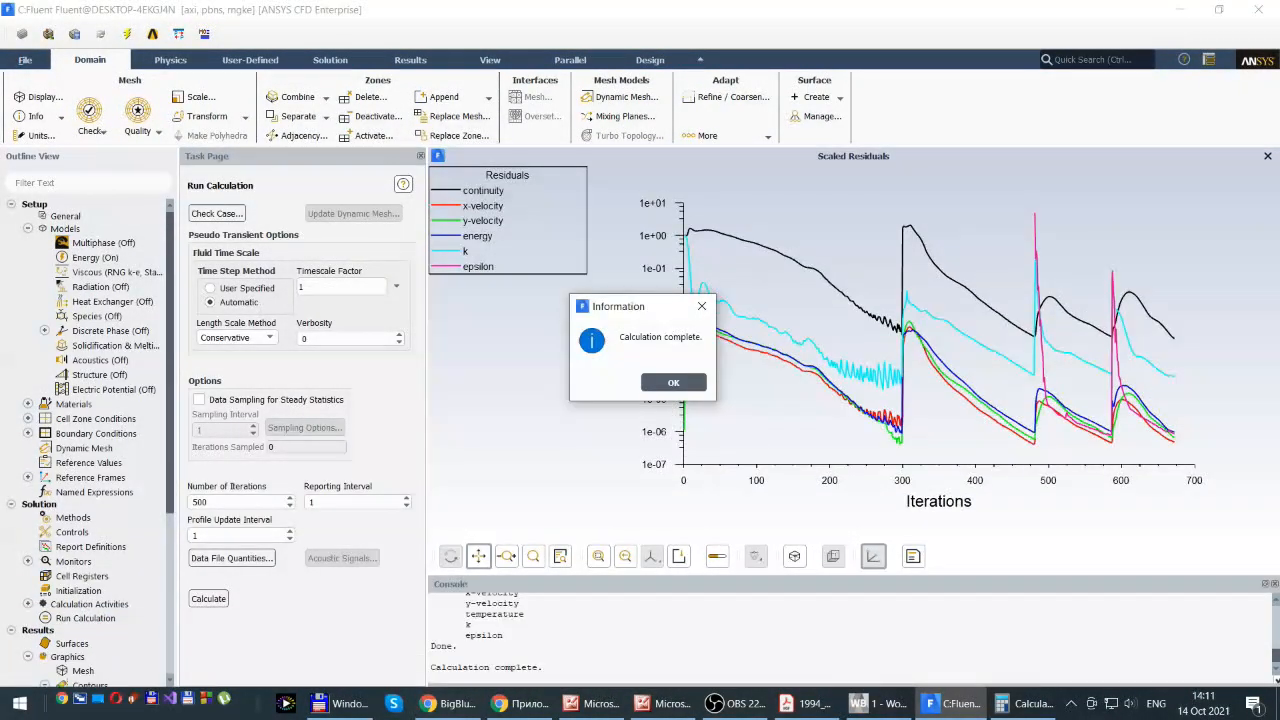
left_click(674, 385)
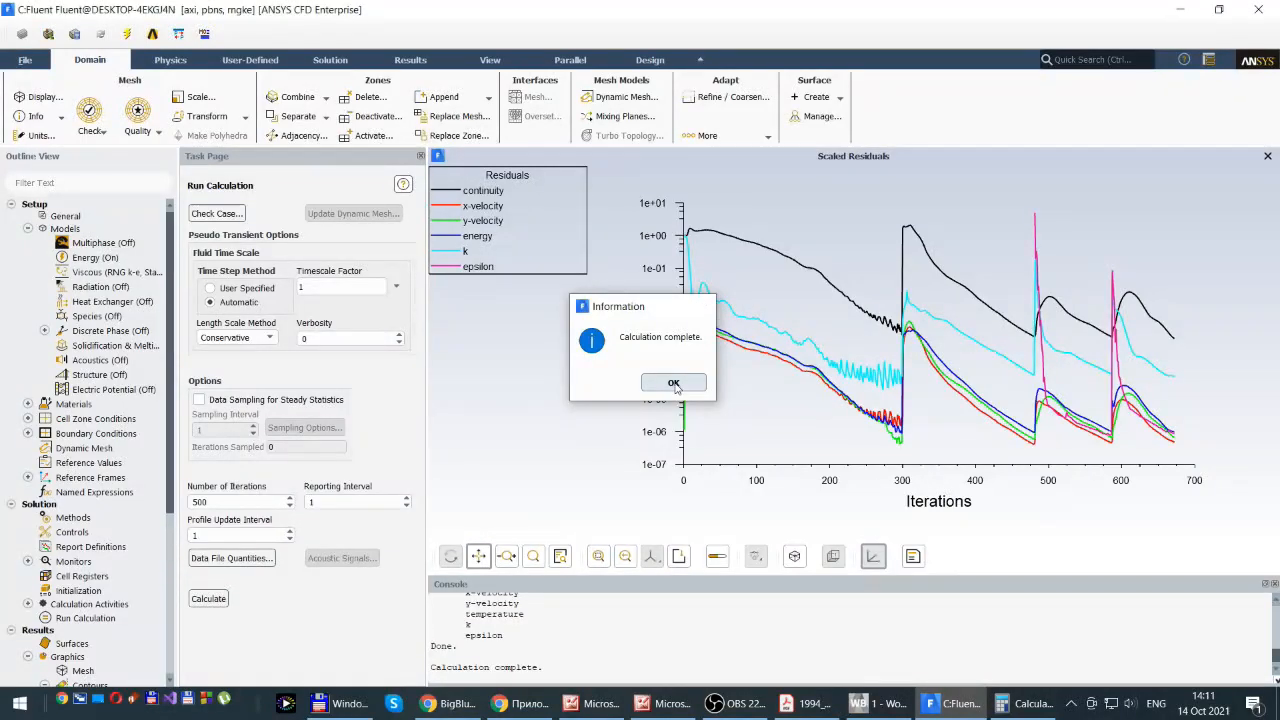
Open the xy-plot-1 settings and plot Radial Velocity along axis2
left_click_drag(172, 472, 167, 647)
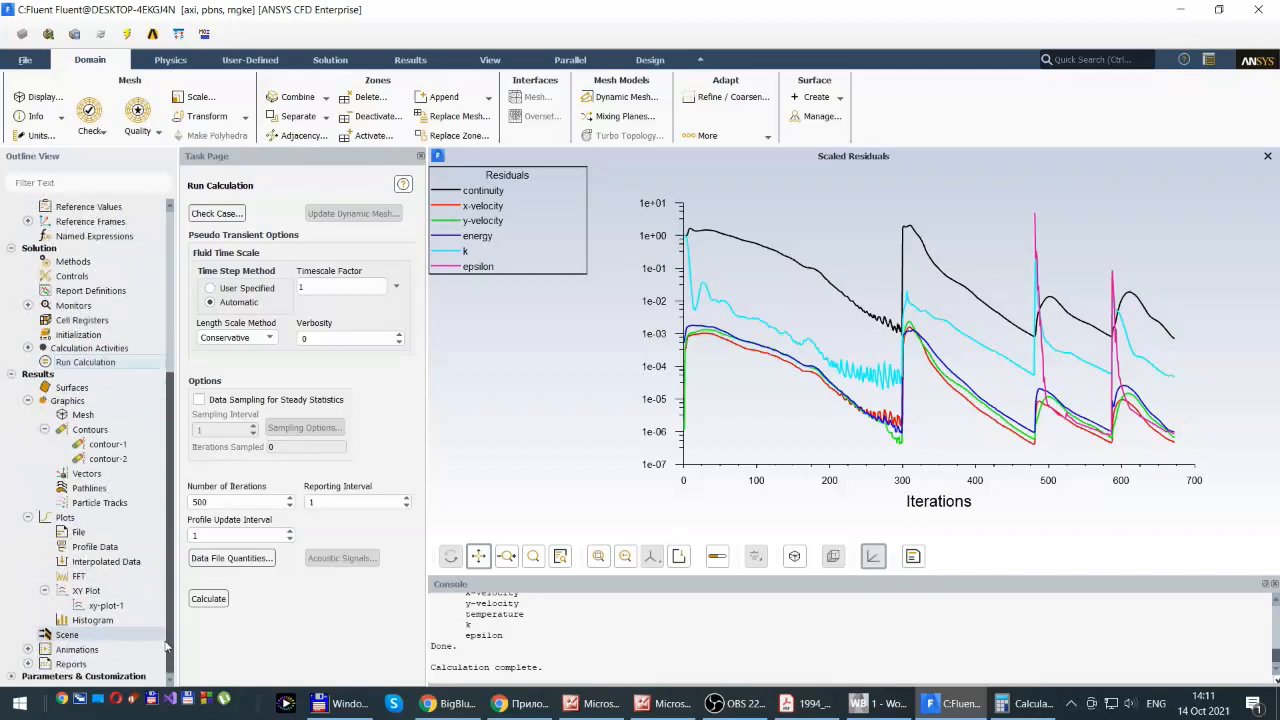
left_click(107, 607)
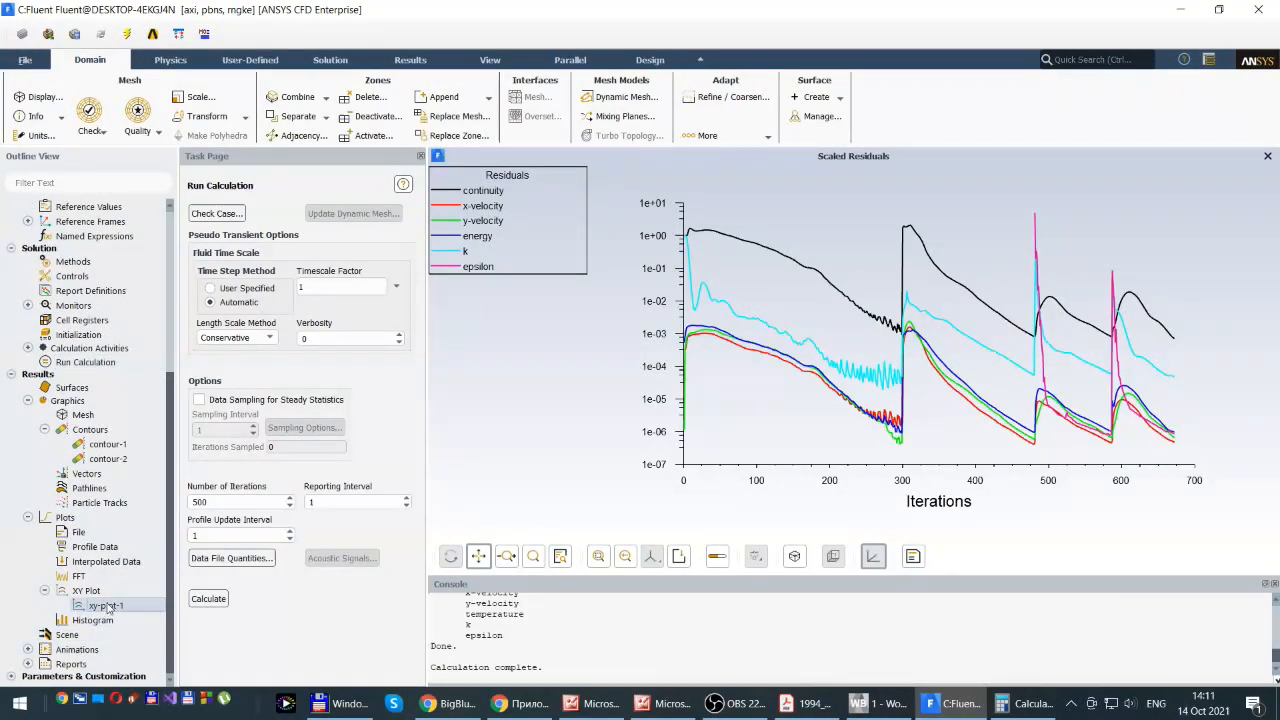
double_click(109, 605)
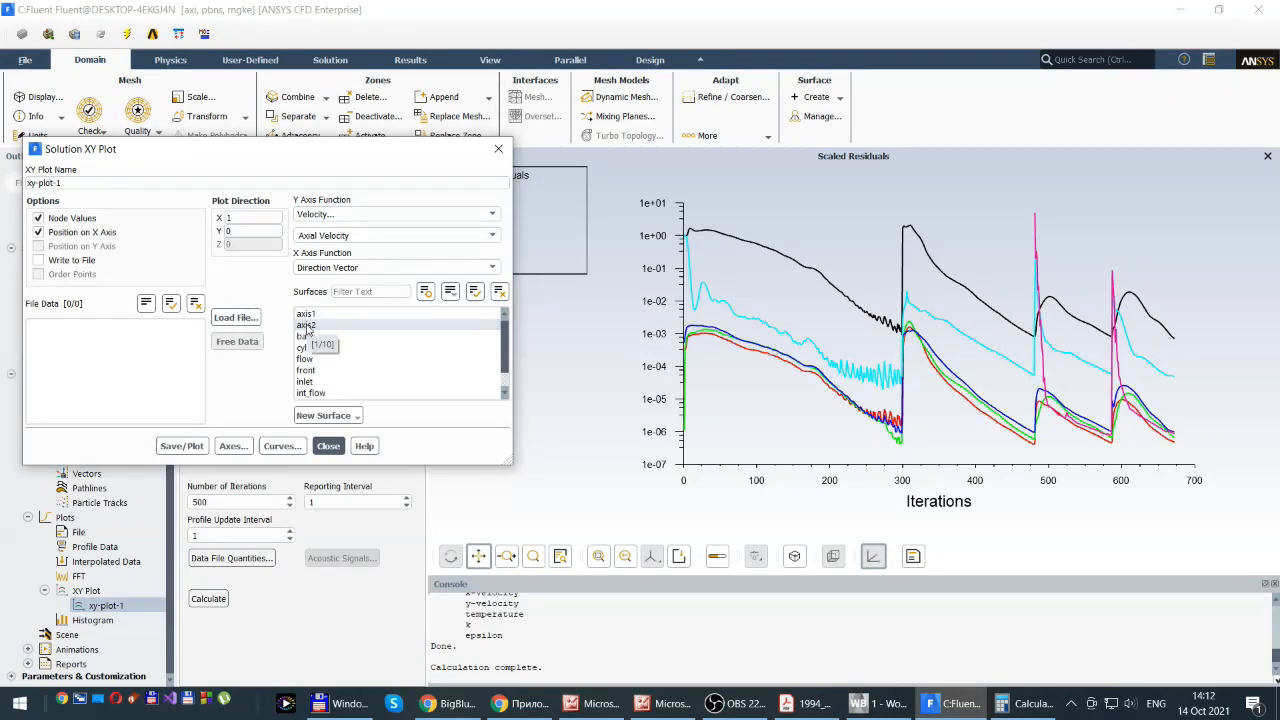
left_click(430, 236)
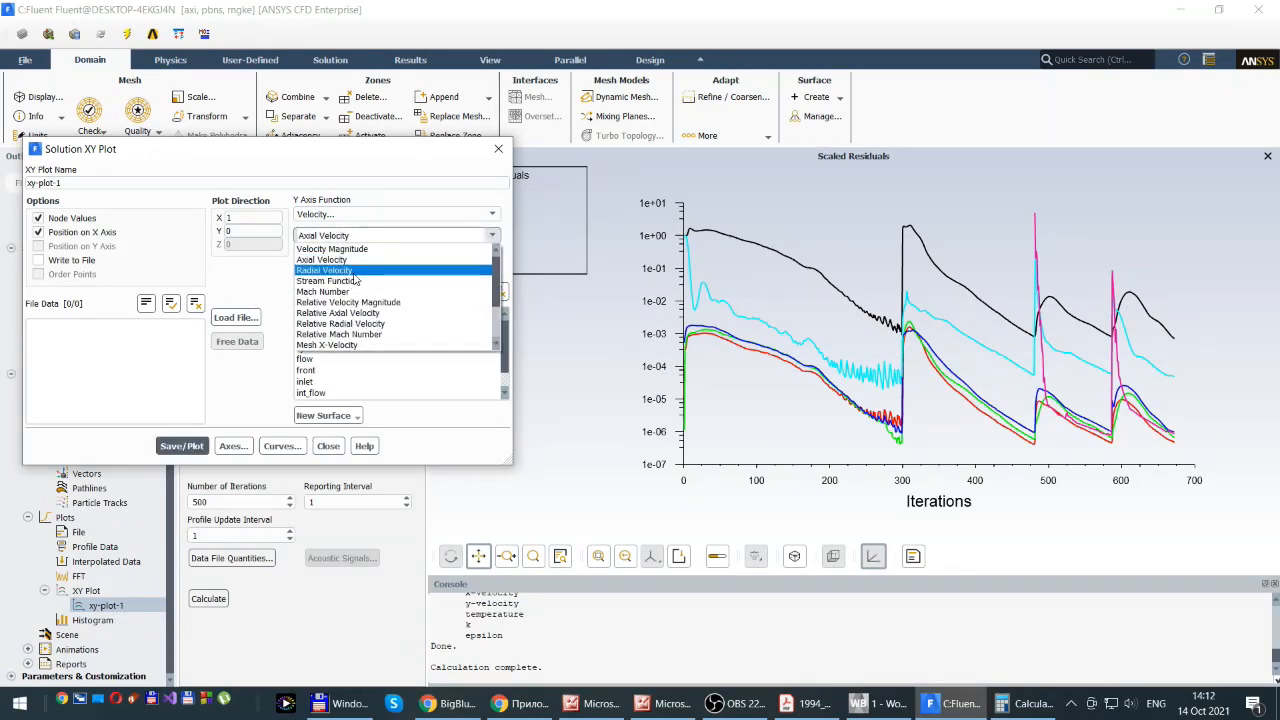
left_click(340, 270)
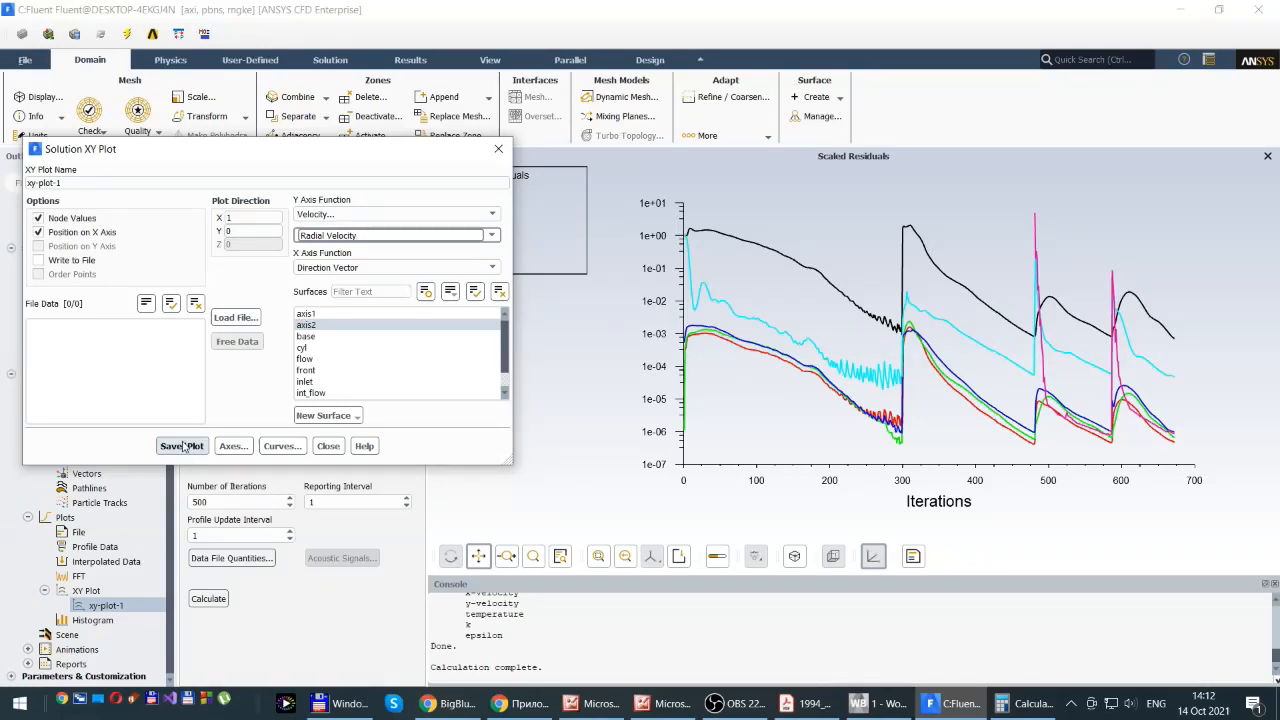
left_click(183, 445)
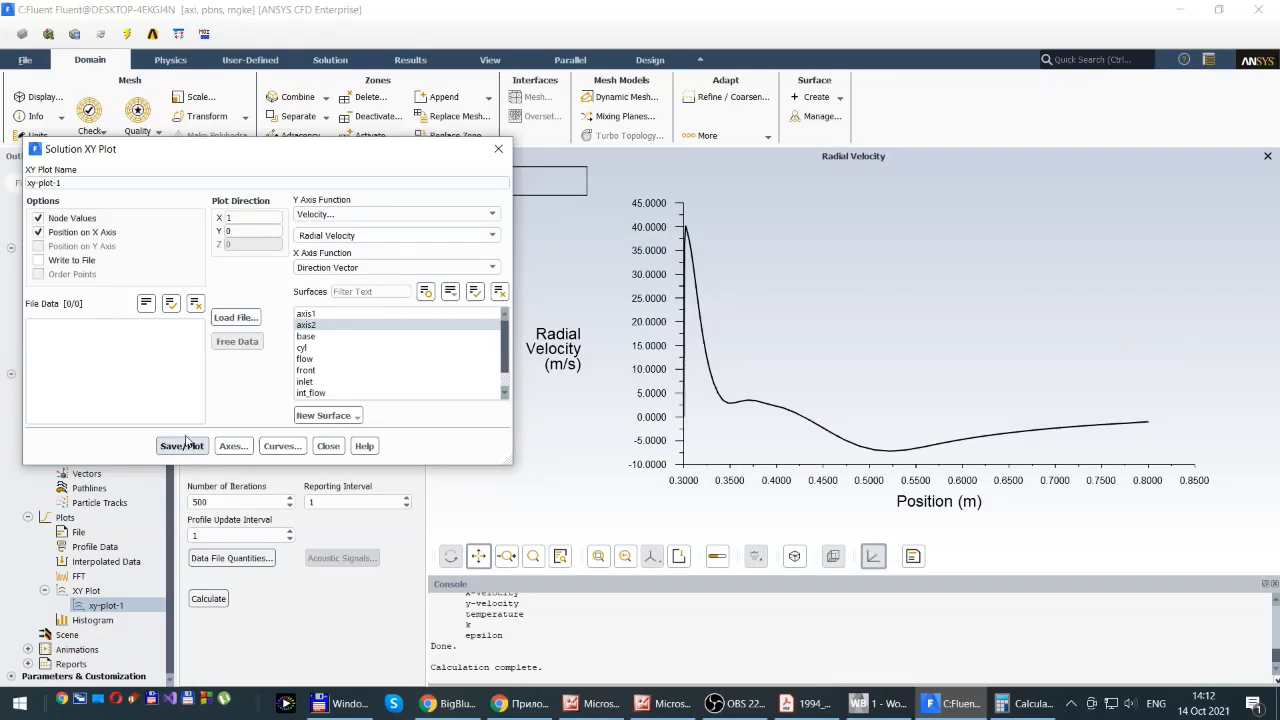
Set the Y axis function back to Axial Velocity and redraw the plot along axis2
left_click(480, 236)
left_click(322, 262)
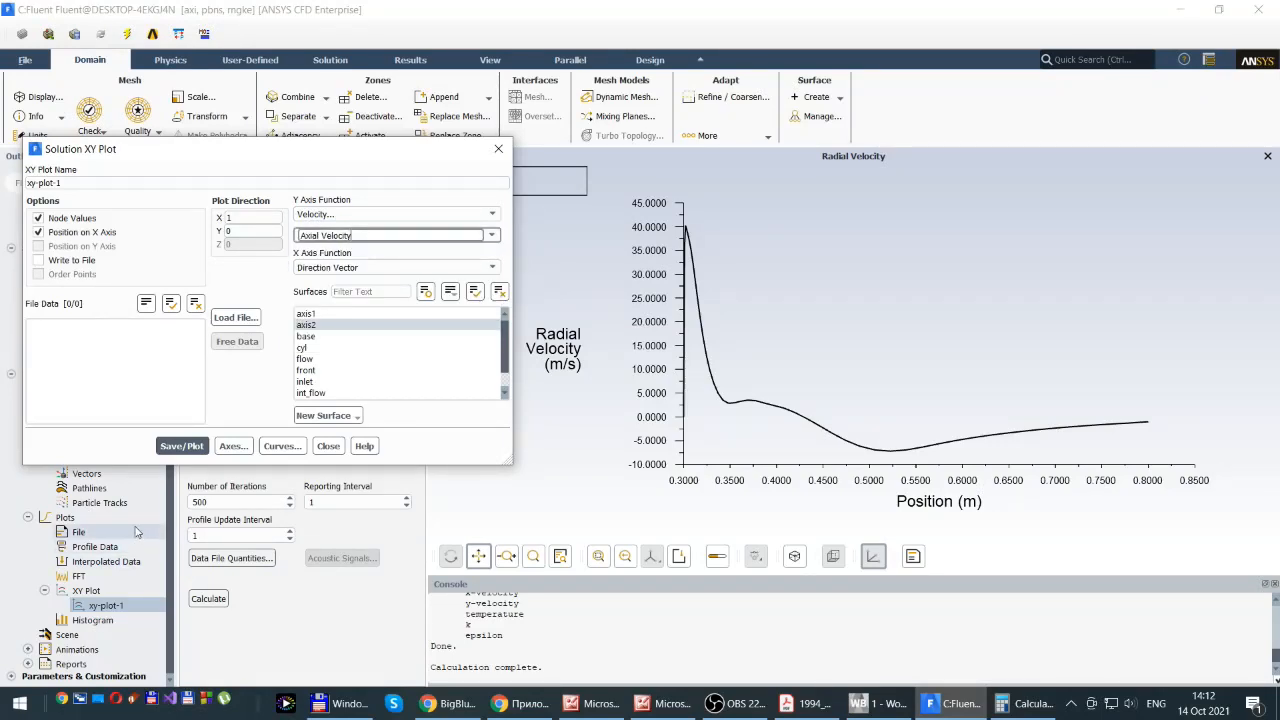
left_click(172, 446)
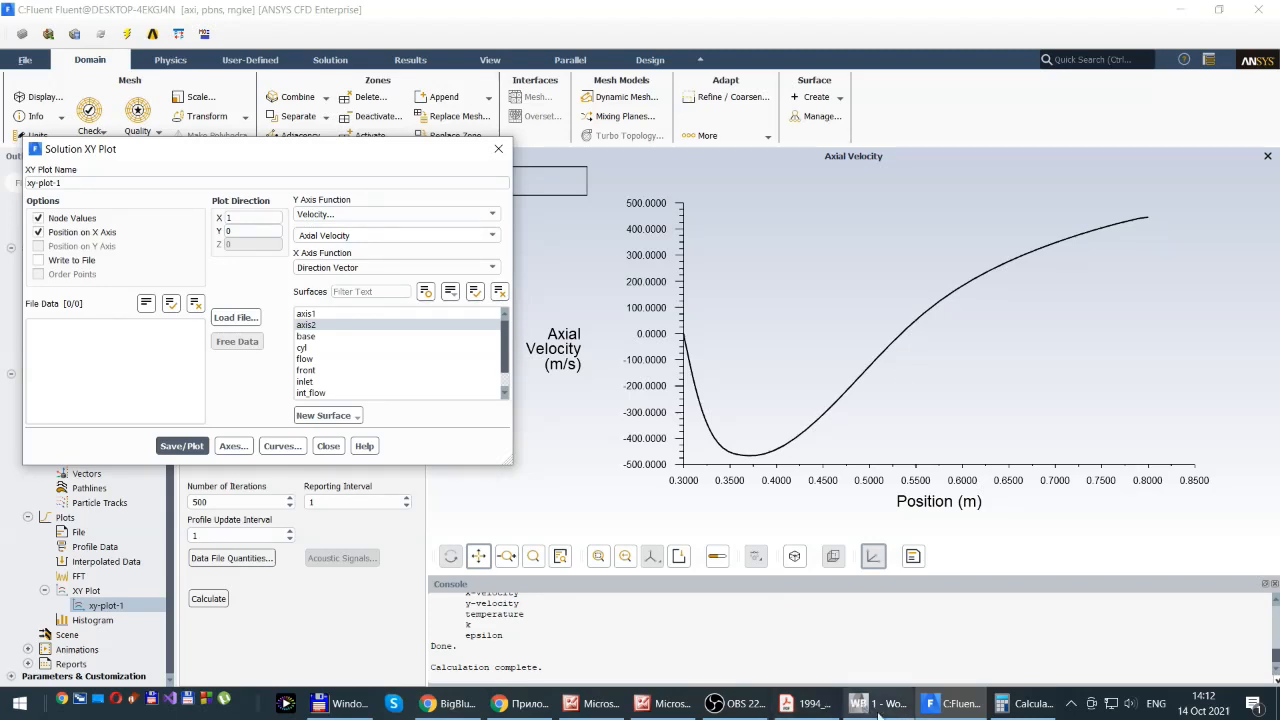
Switch to the paper in Adobe Acrobat to check Fig. 5's centerline axial velocity against the RNG plot, and return to Fluent
mouse_move(875, 710)
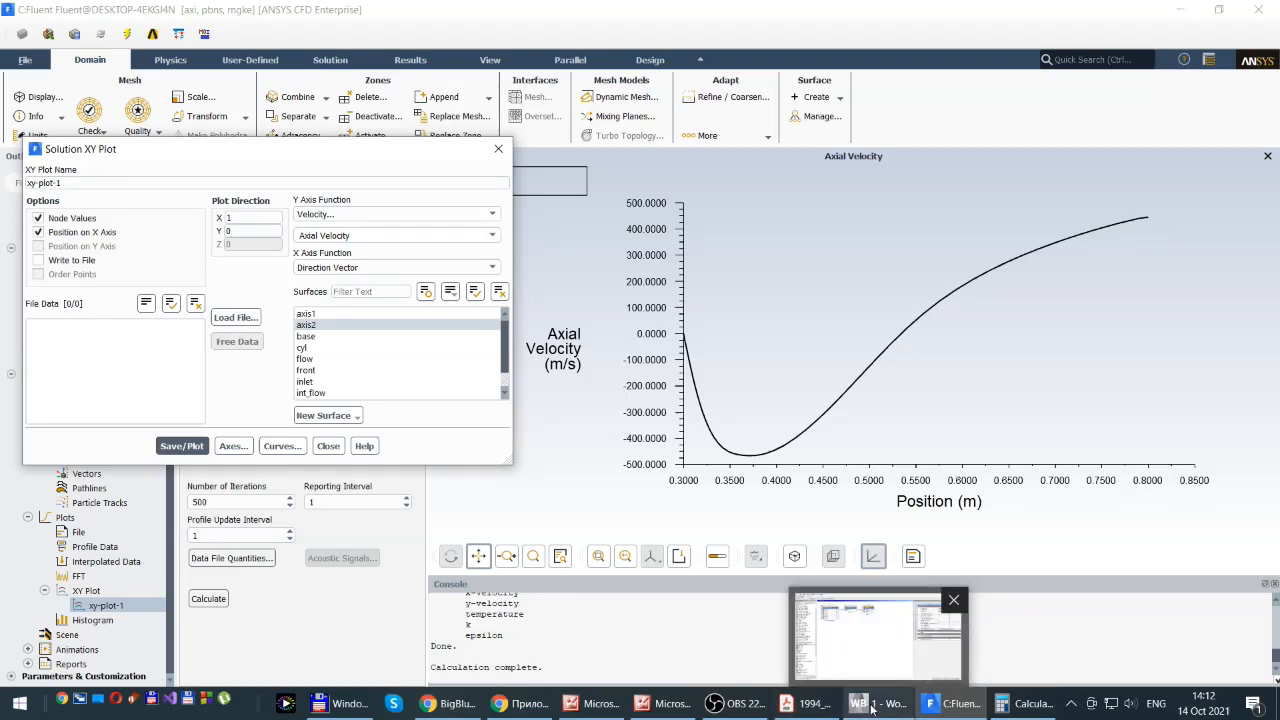
left_click(805, 704)
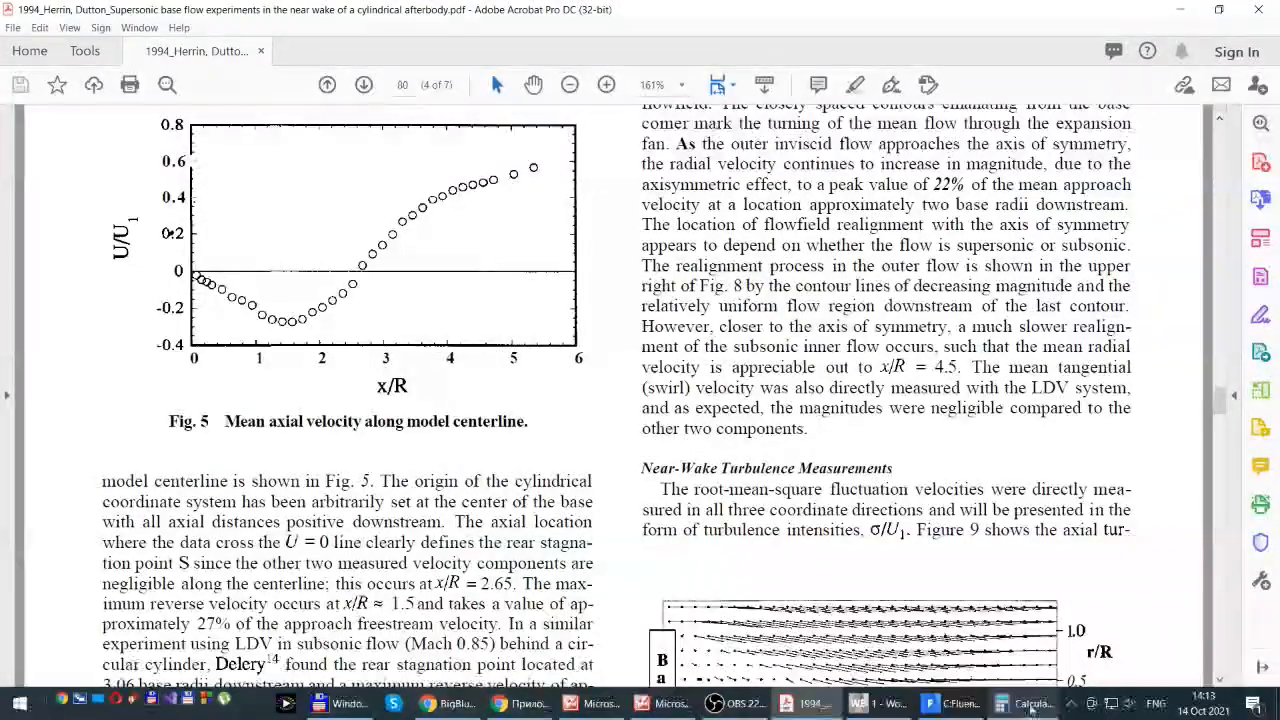
left_click(945, 704)
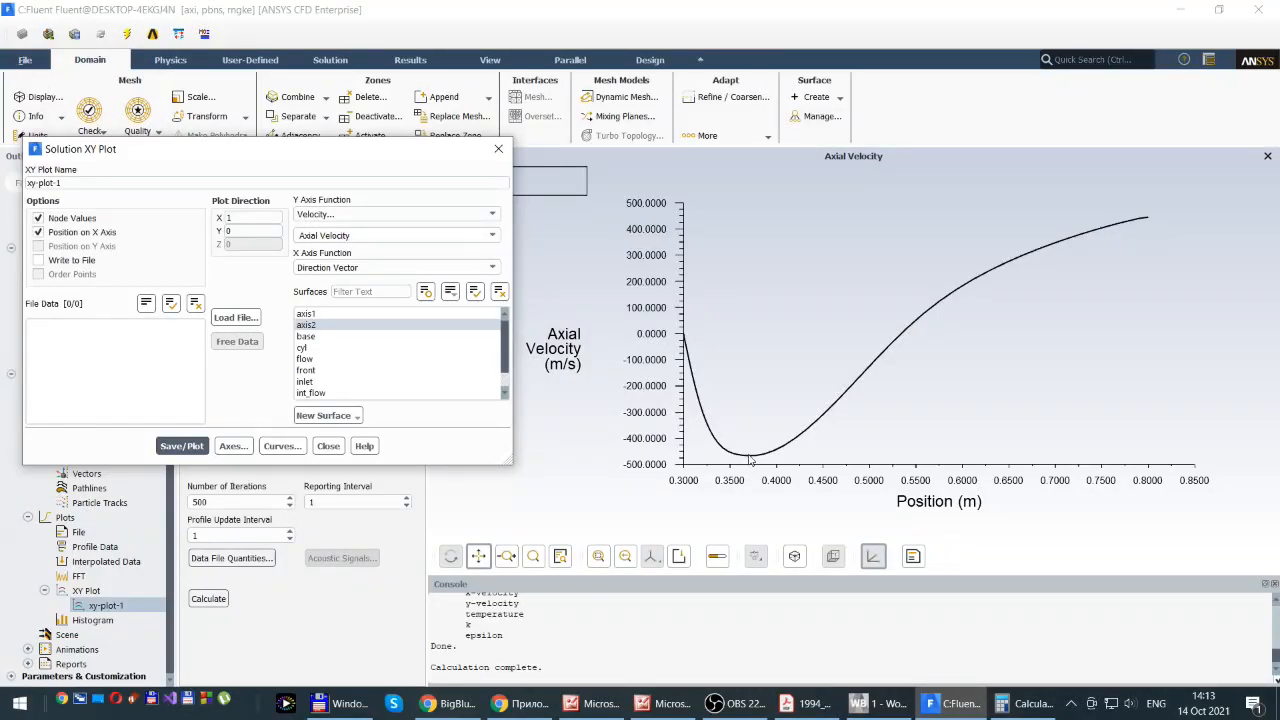
Save the RNG k-epsilon axial velocity plot as a color JPEG picture named Uaxial_ke_RNG in the Cyl_07_oct folder
left_click(25, 62)
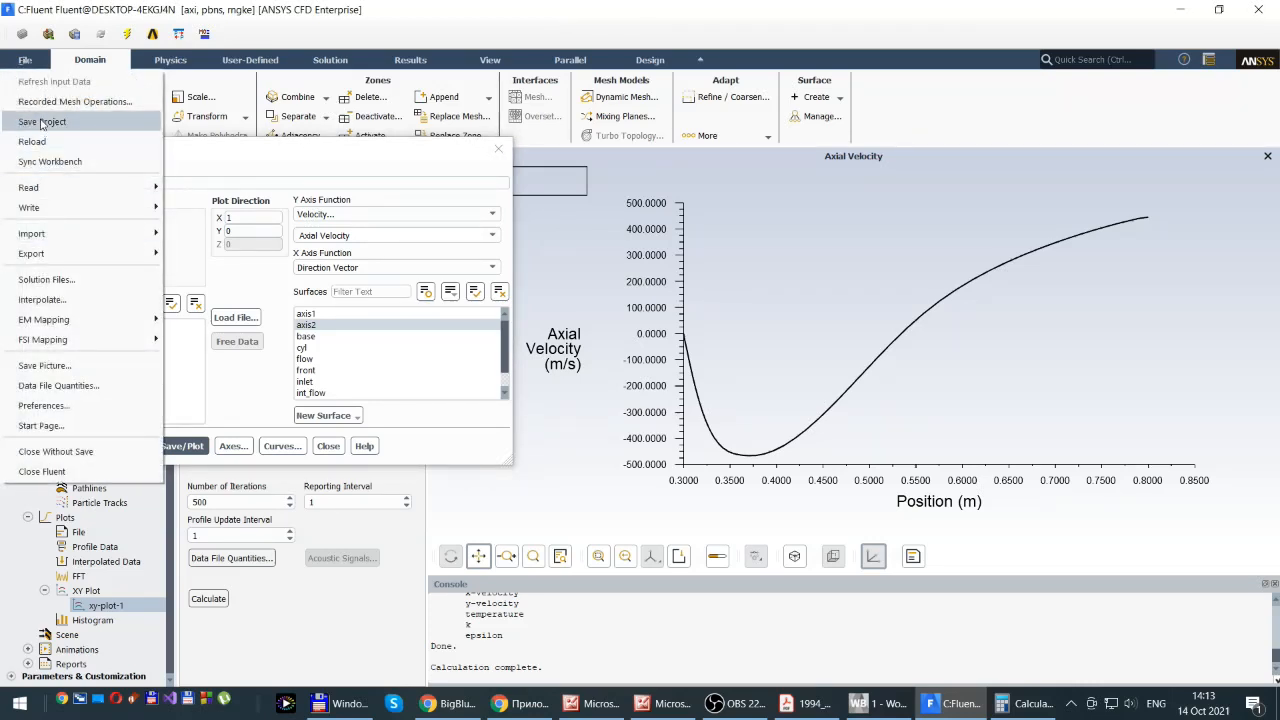
left_click(40, 366)
left_click(352, 394)
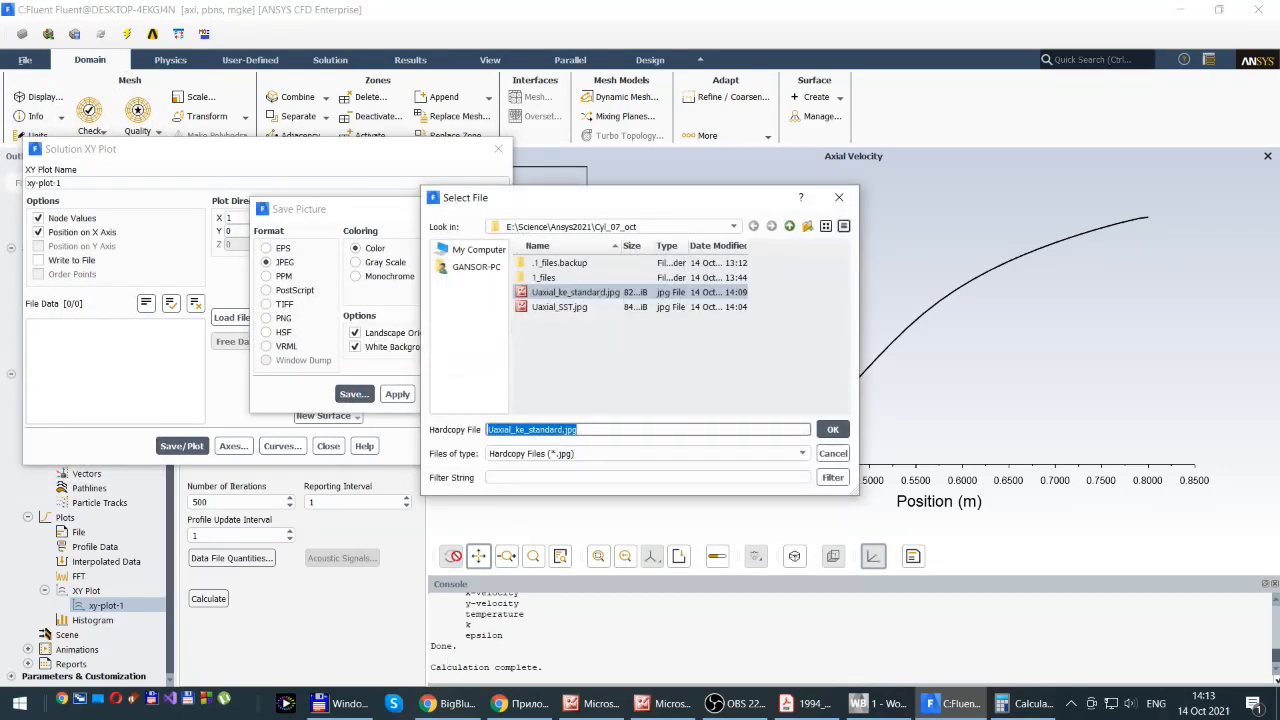
left_click(528, 430)
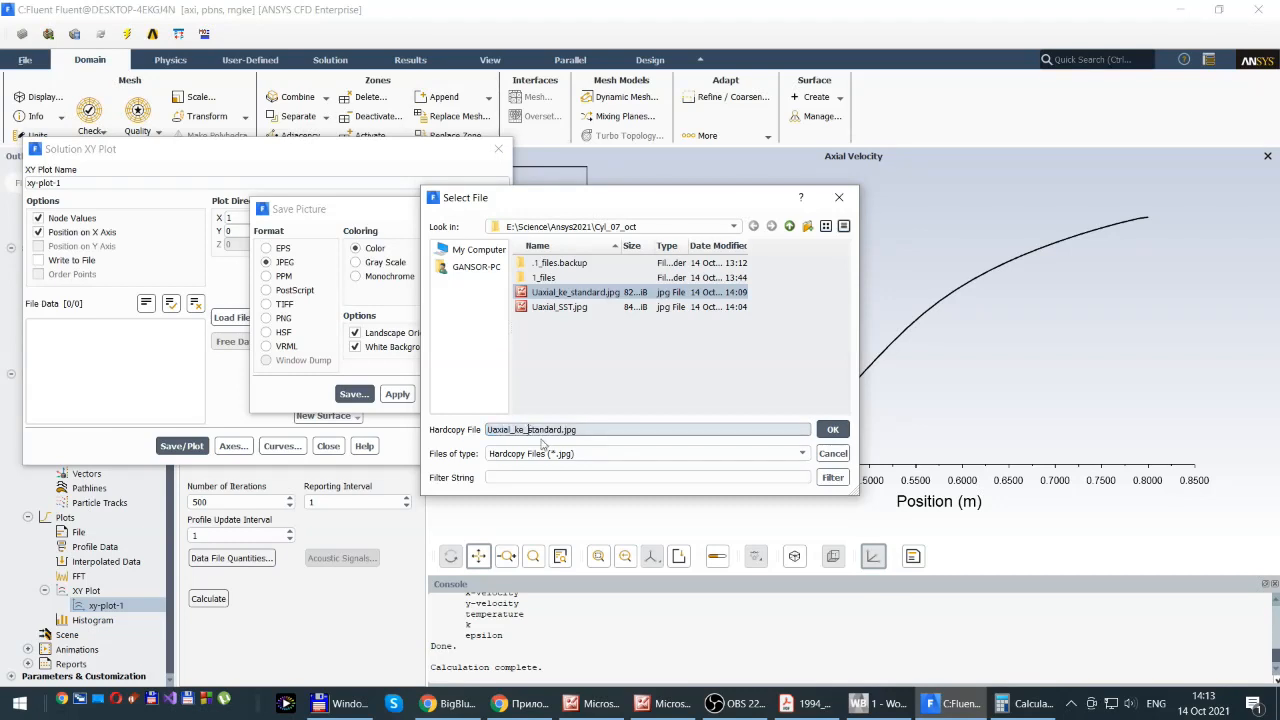
type("RNG")
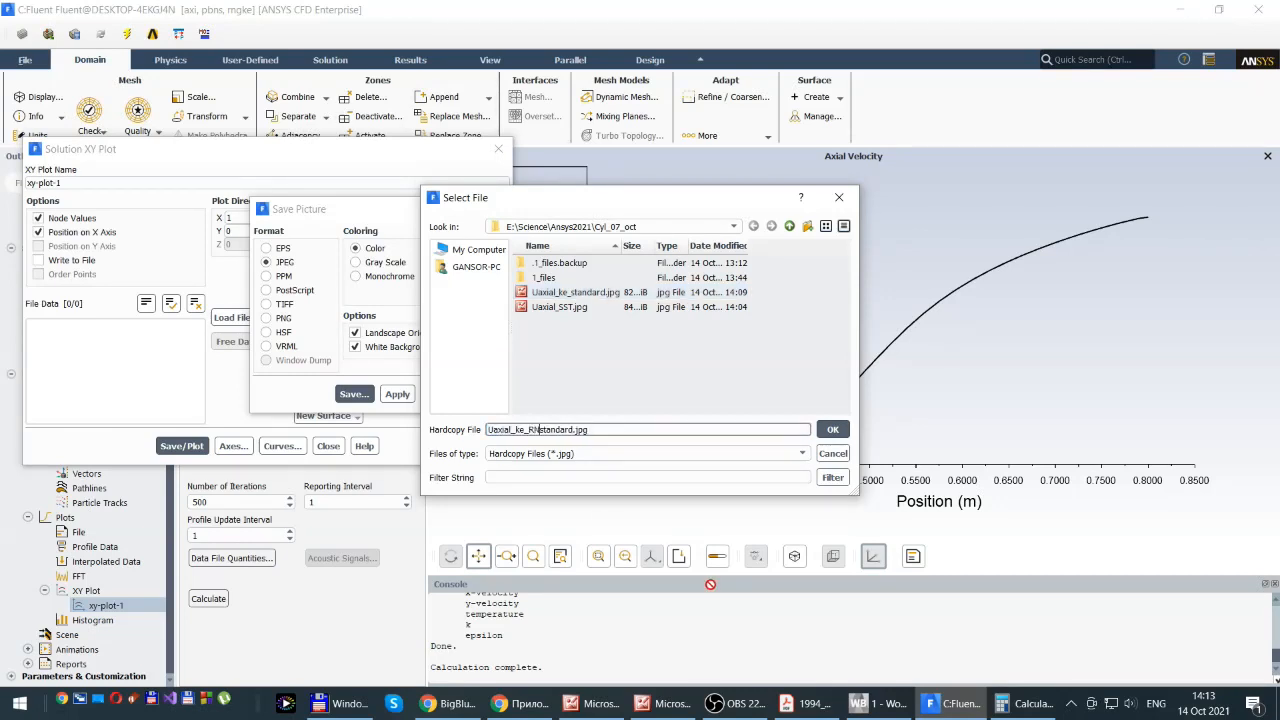
key("Delete")
key("Delete")
key("Delete")
key("Delete")
key("Delete")
key("Delete")
key("Delete")
key("Delete")
left_click(832, 429)
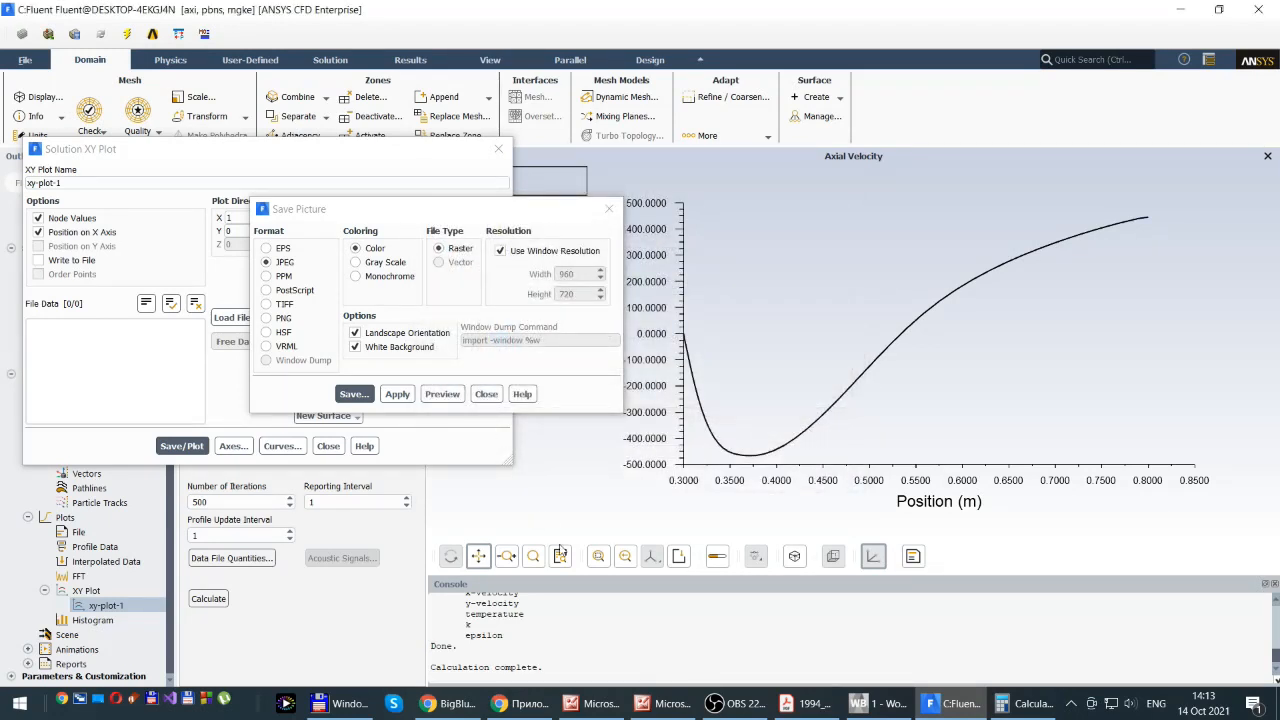
Switch to the Microsoft Office 2010 picture viewer, compare the SST, standard k-epsilon and RNG plots, and check them against Fig. 5 in the paper
left_click(678, 707)
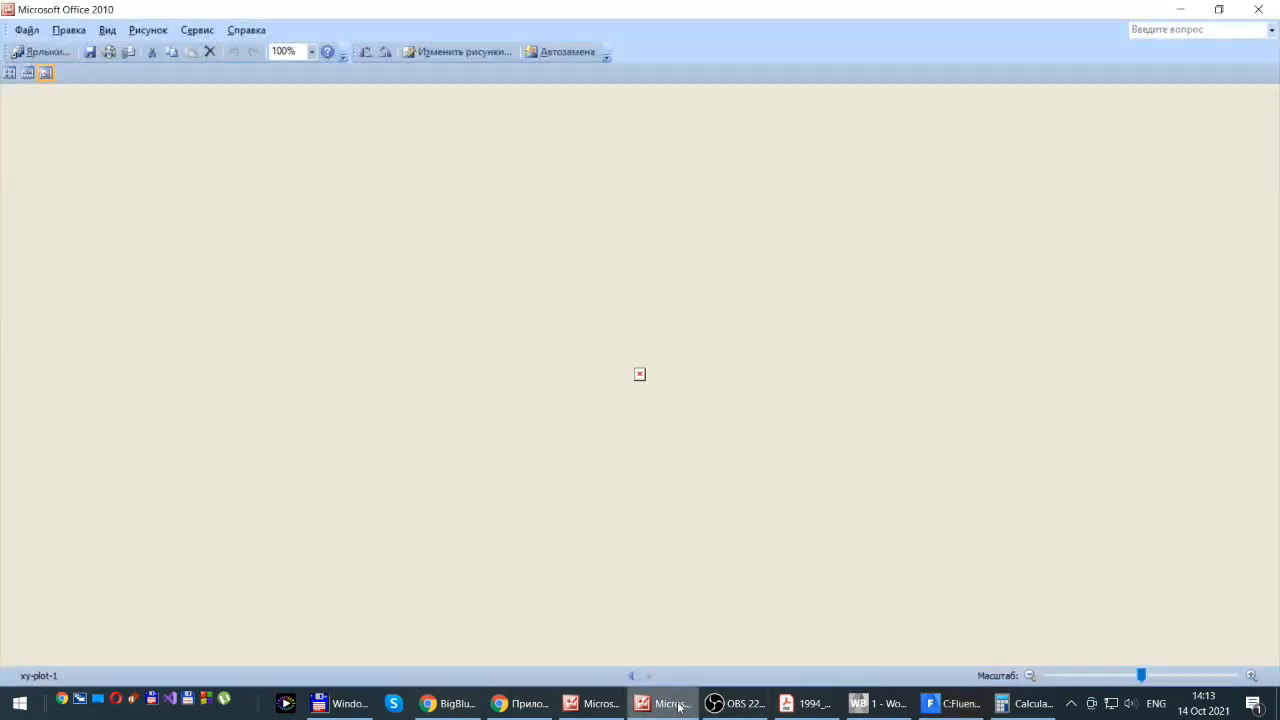
key("Left")
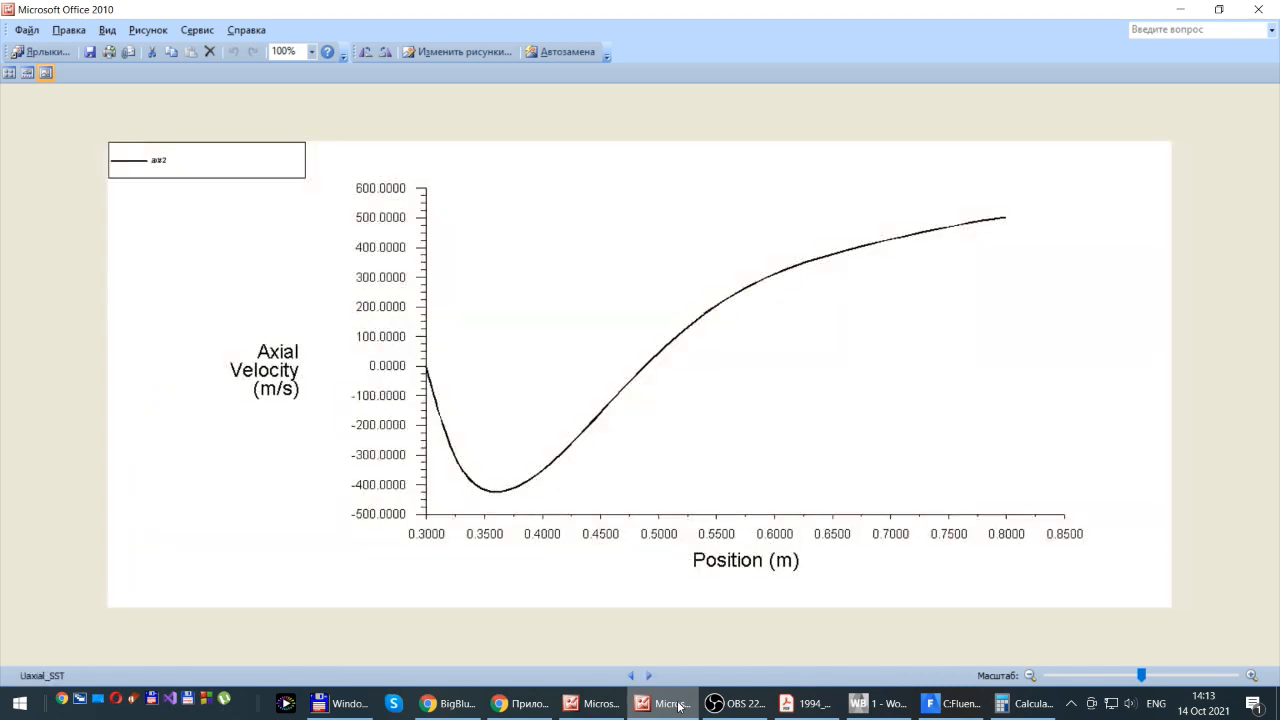
key("Right")
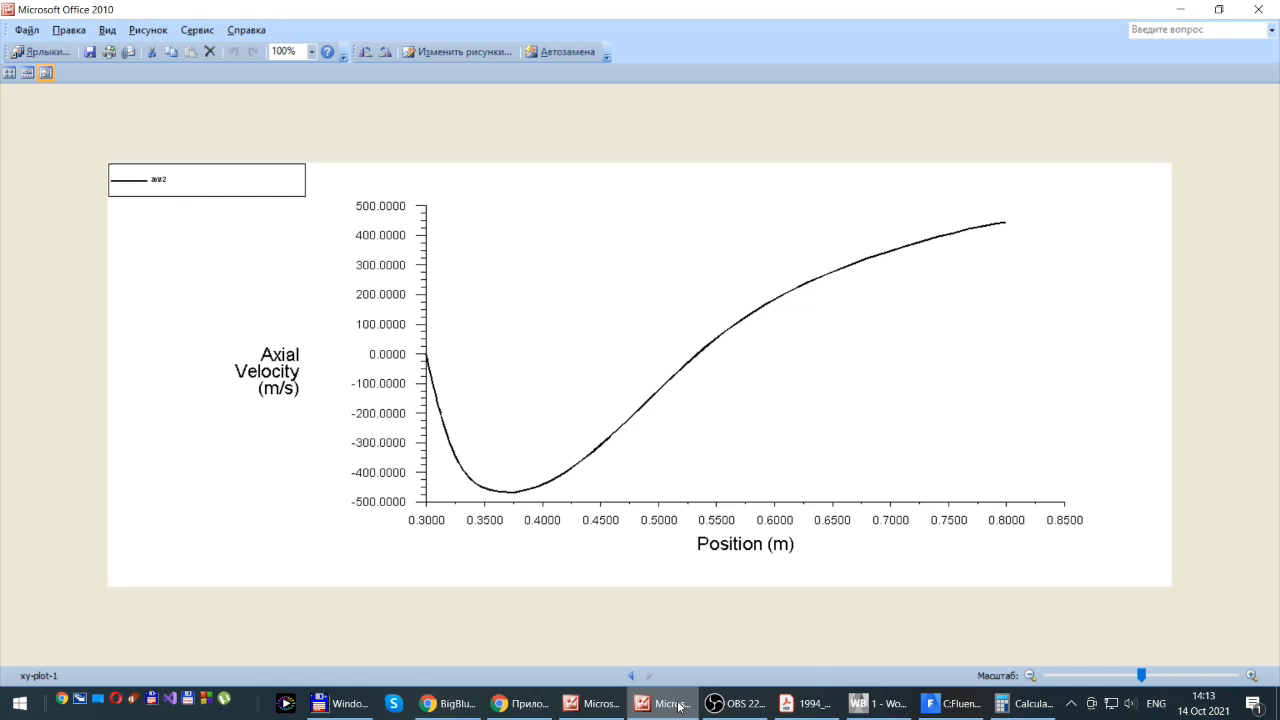
key("Left")
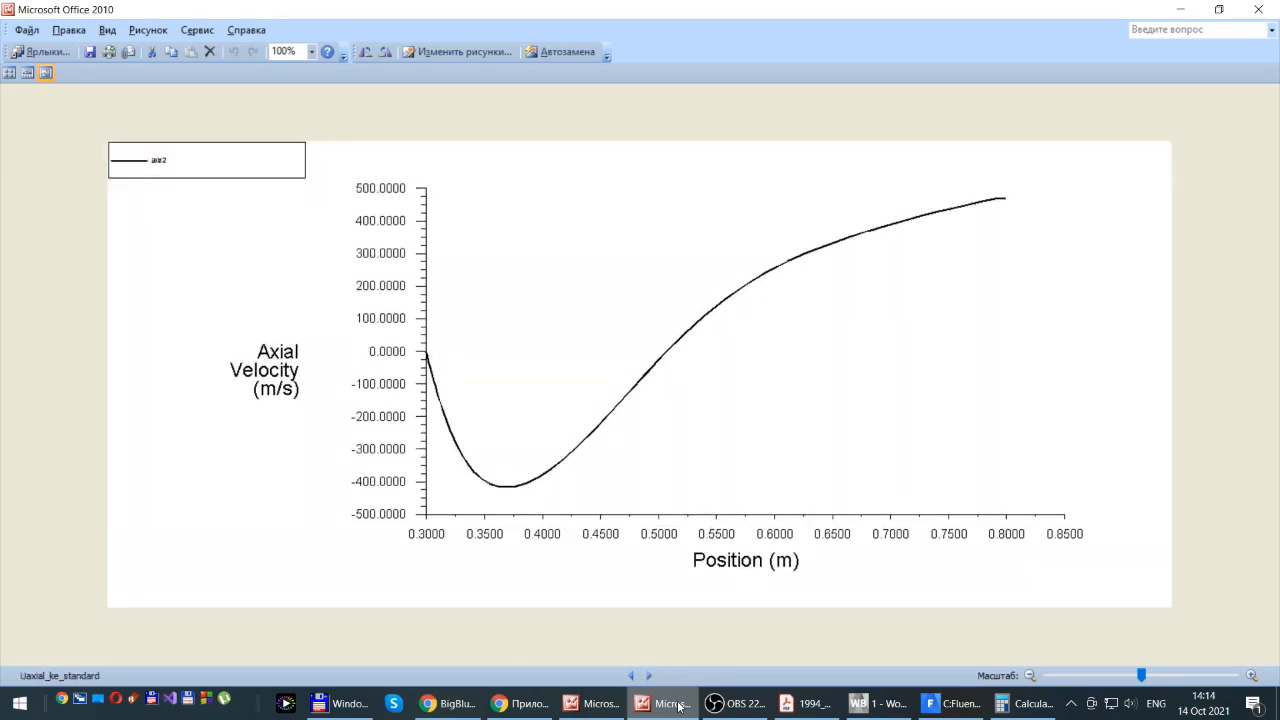
key("Right")
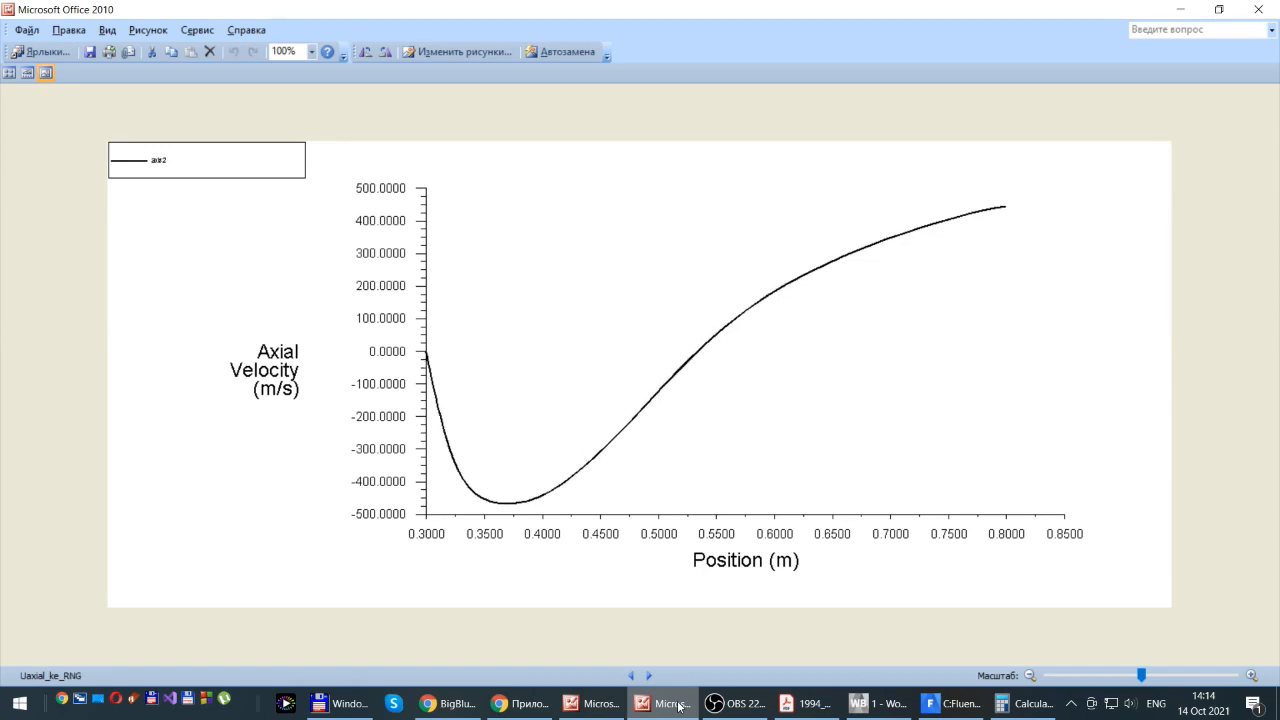
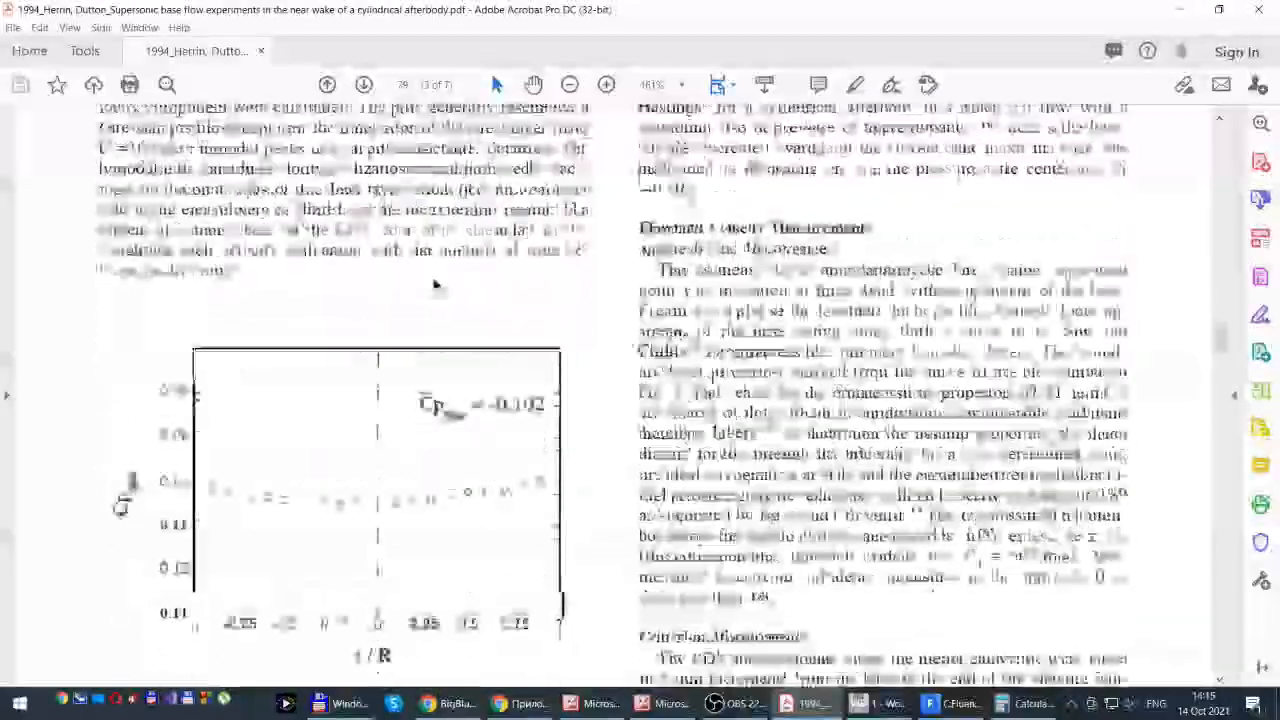
scroll(870, 440, "down", 1)
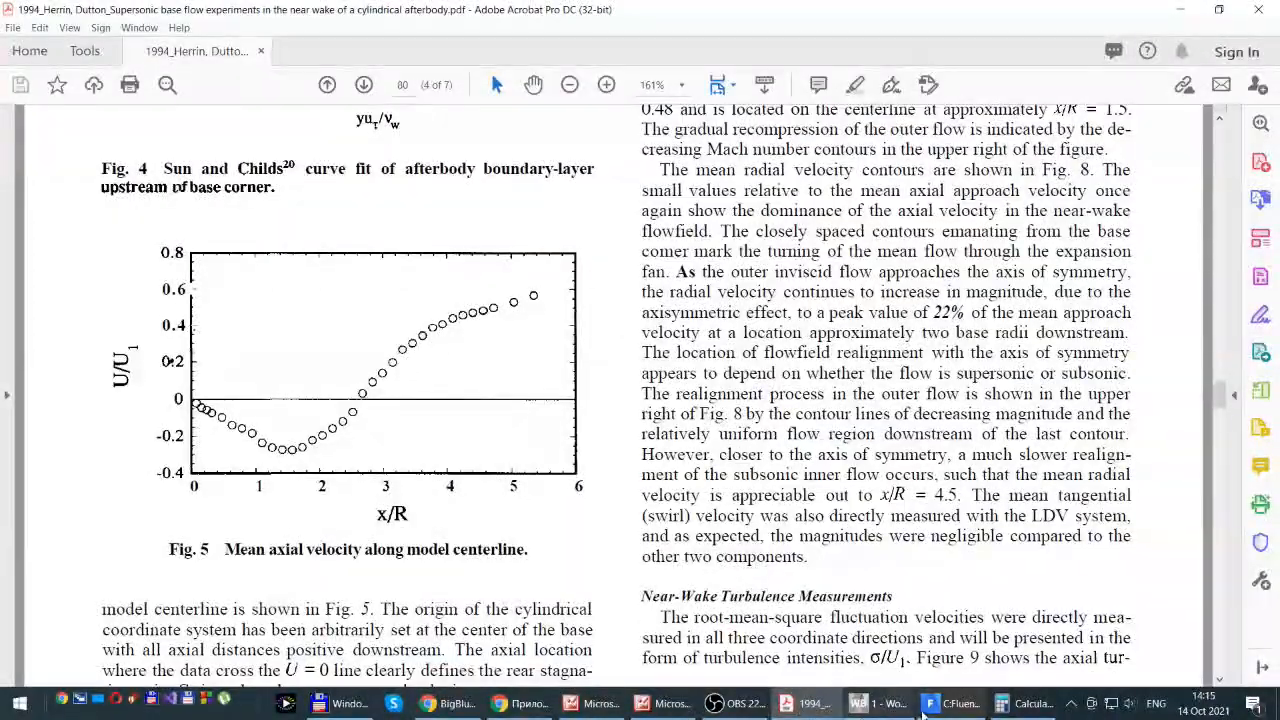
Switch back to Fluent and close the picture saving and XY plot settings
left_click(955, 705)
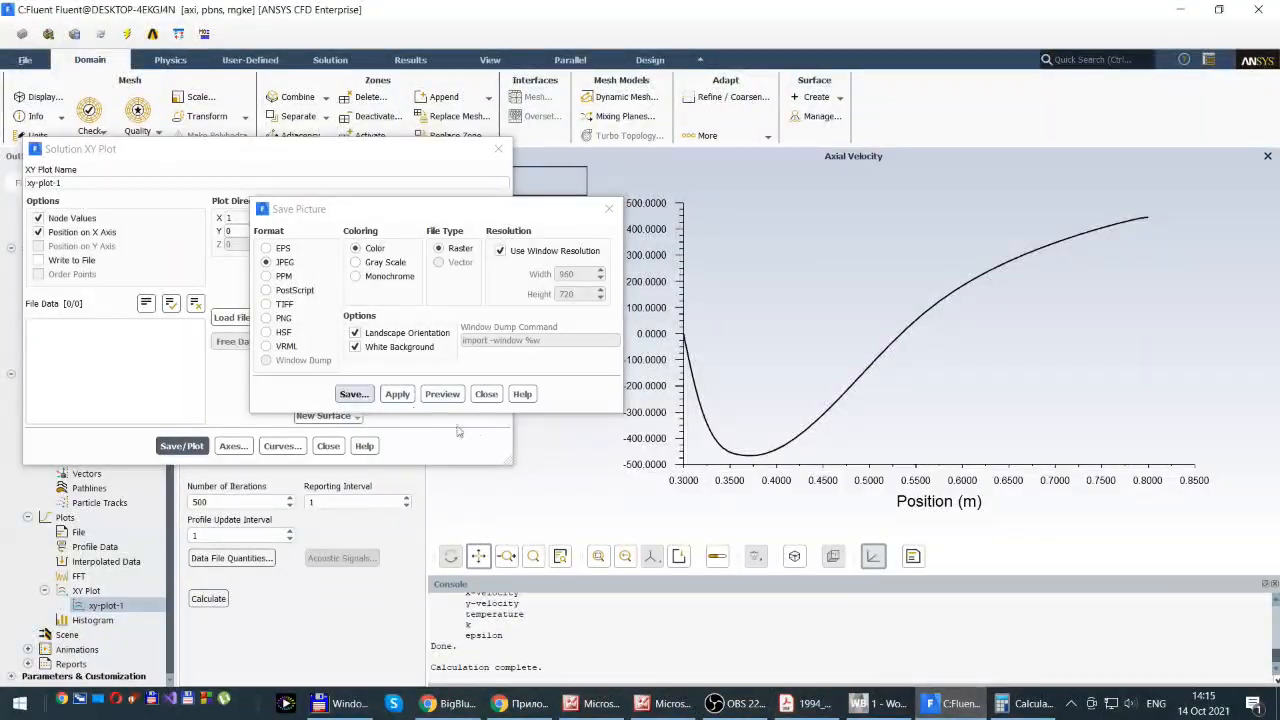
left_click(486, 394)
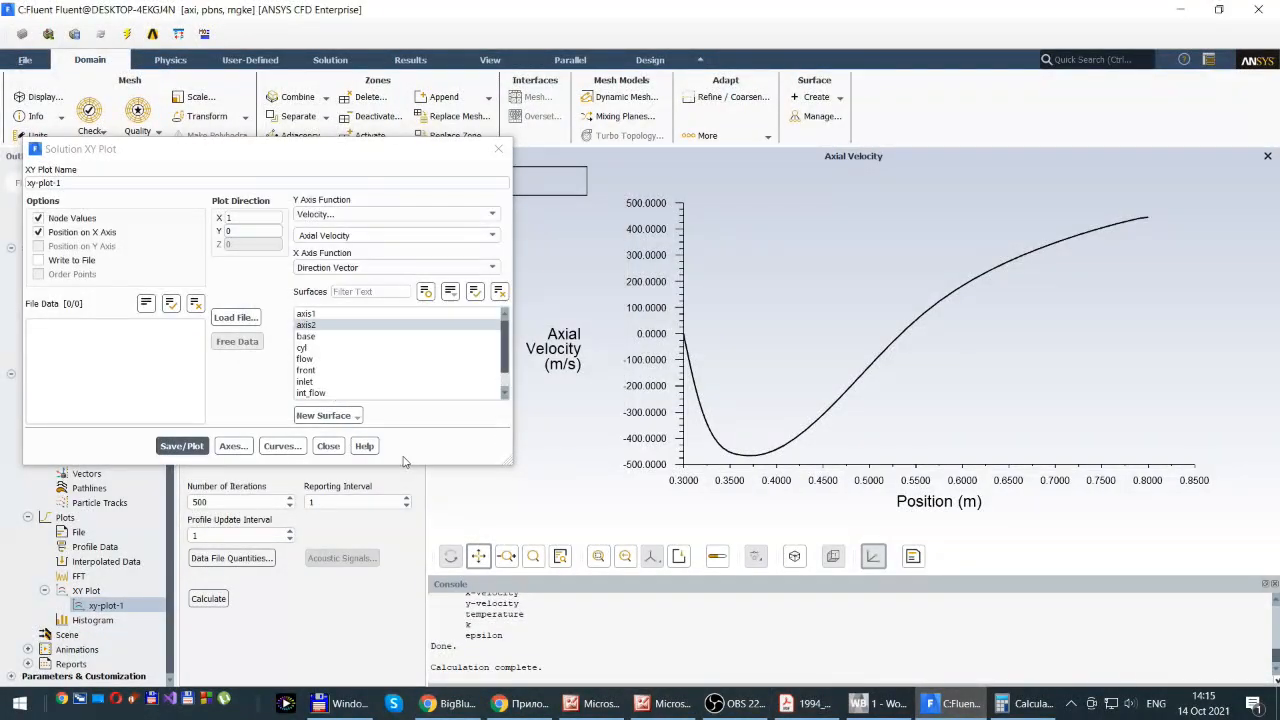
left_click(328, 446)
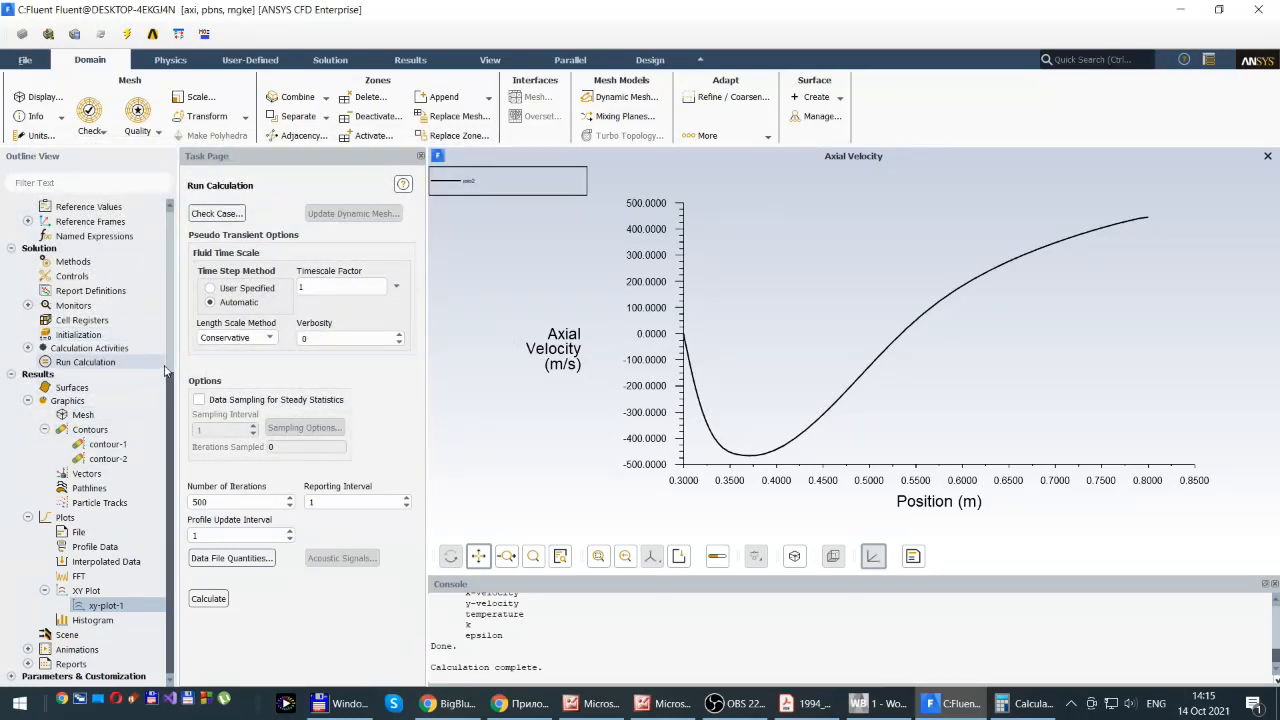
Change the viscous model's k-epsilon variant to Realizable
left_click_drag(170, 390, 171, 298)
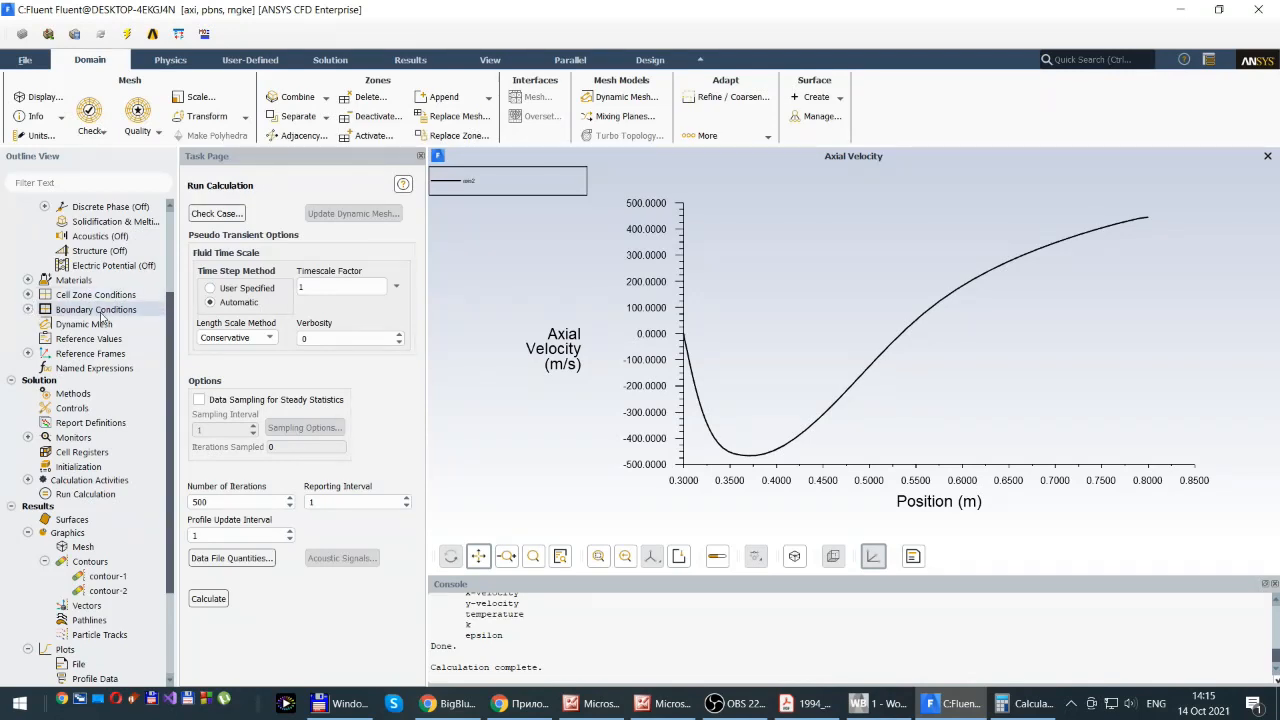
scroll(30, 318, "up", 3)
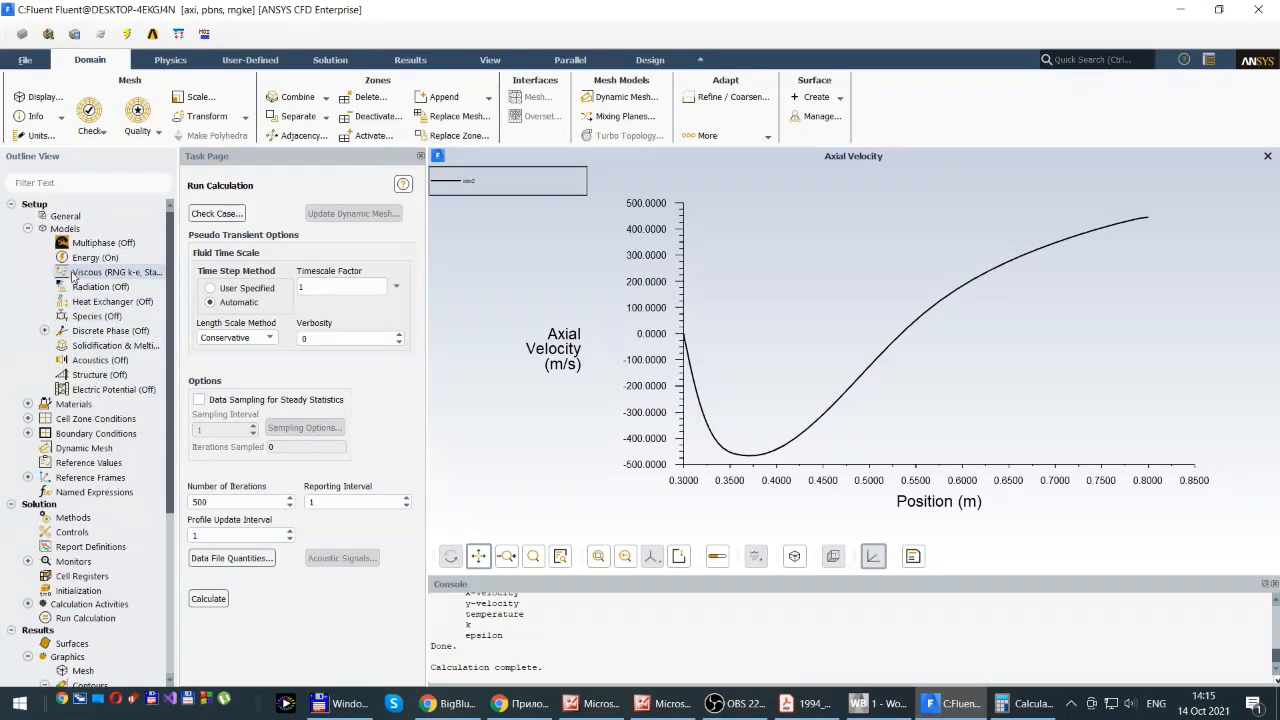
double_click(100, 272)
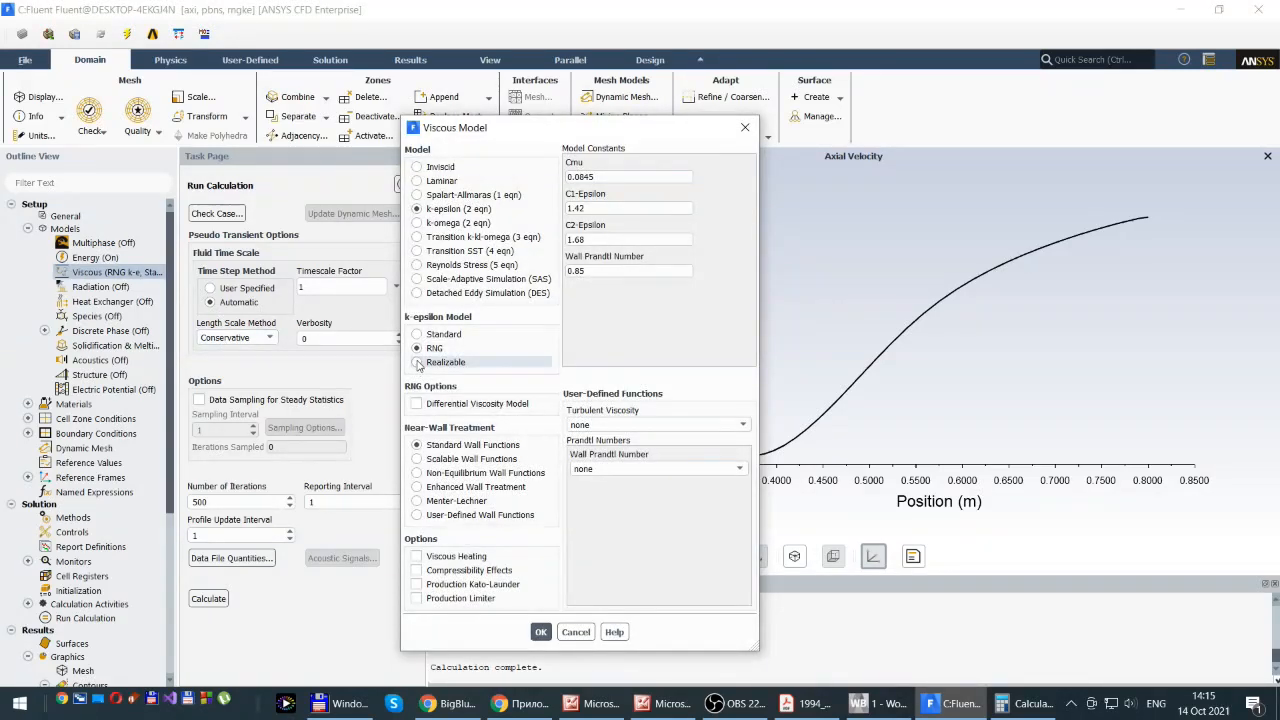
left_click(418, 364)
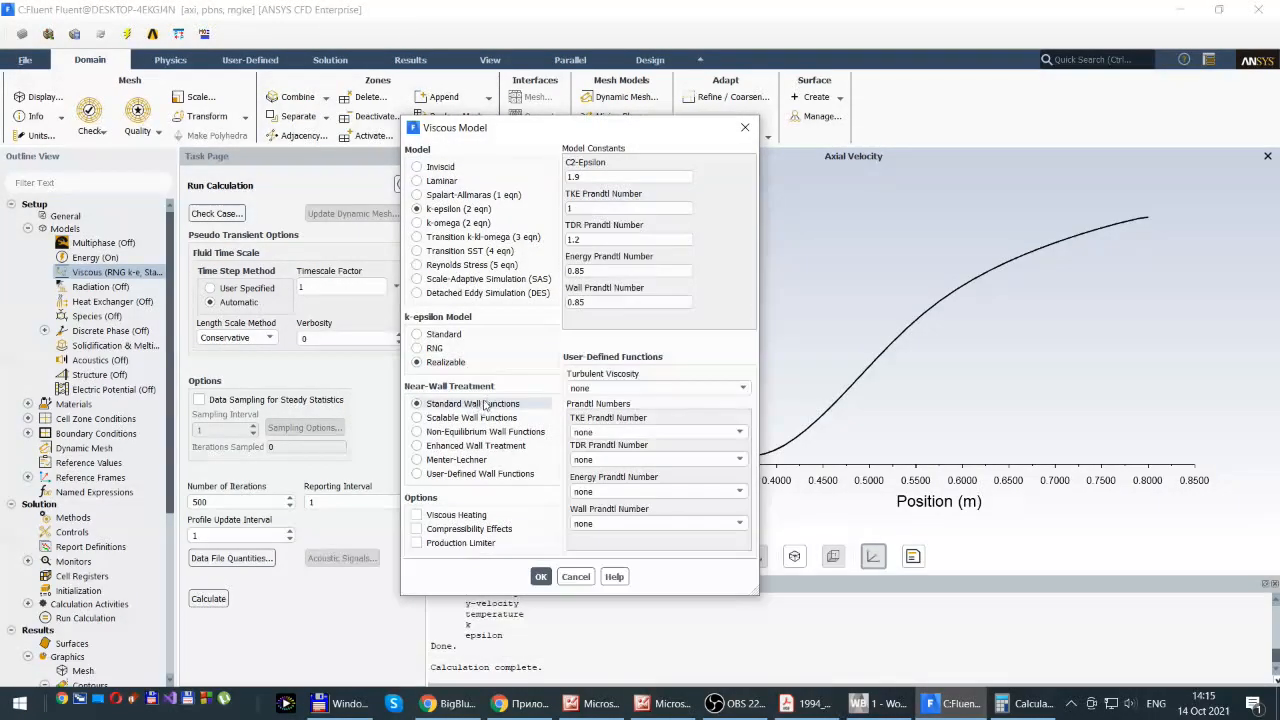
left_click(540, 577)
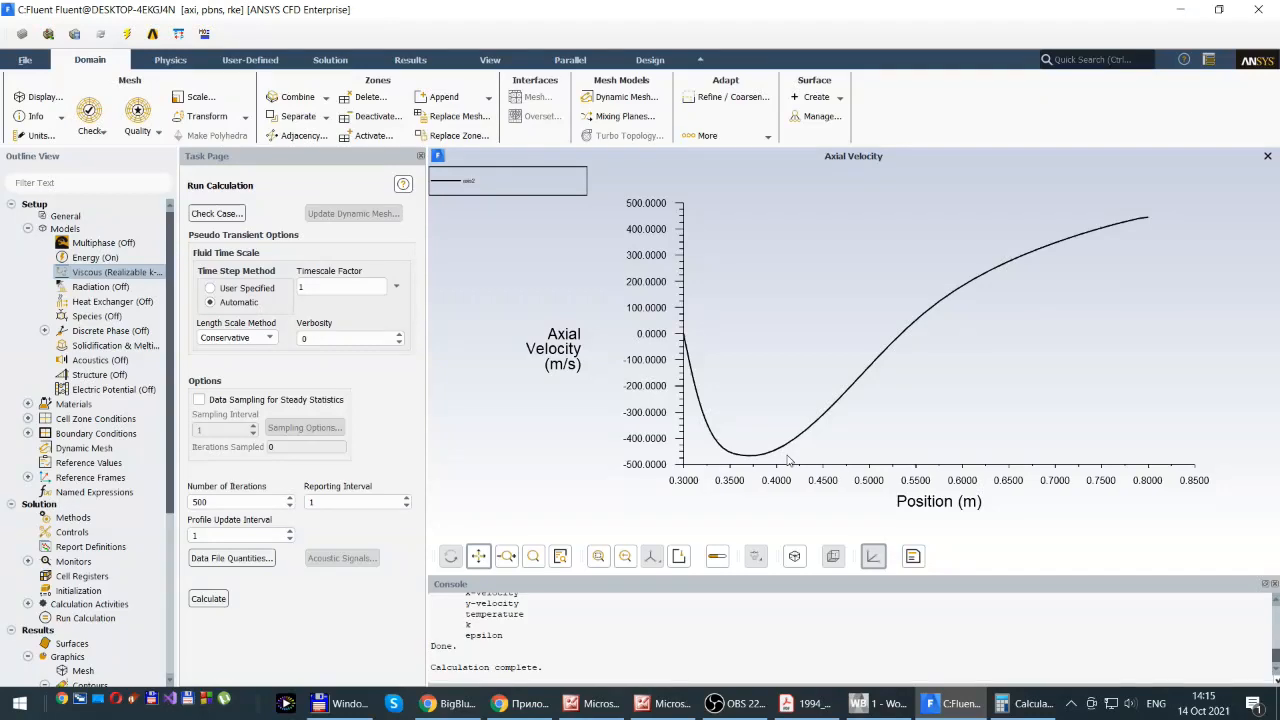
Run the 500-iteration calculation with the Realizable k-epsilon model, using the settings changes for the current calculation only
left_click(212, 600)
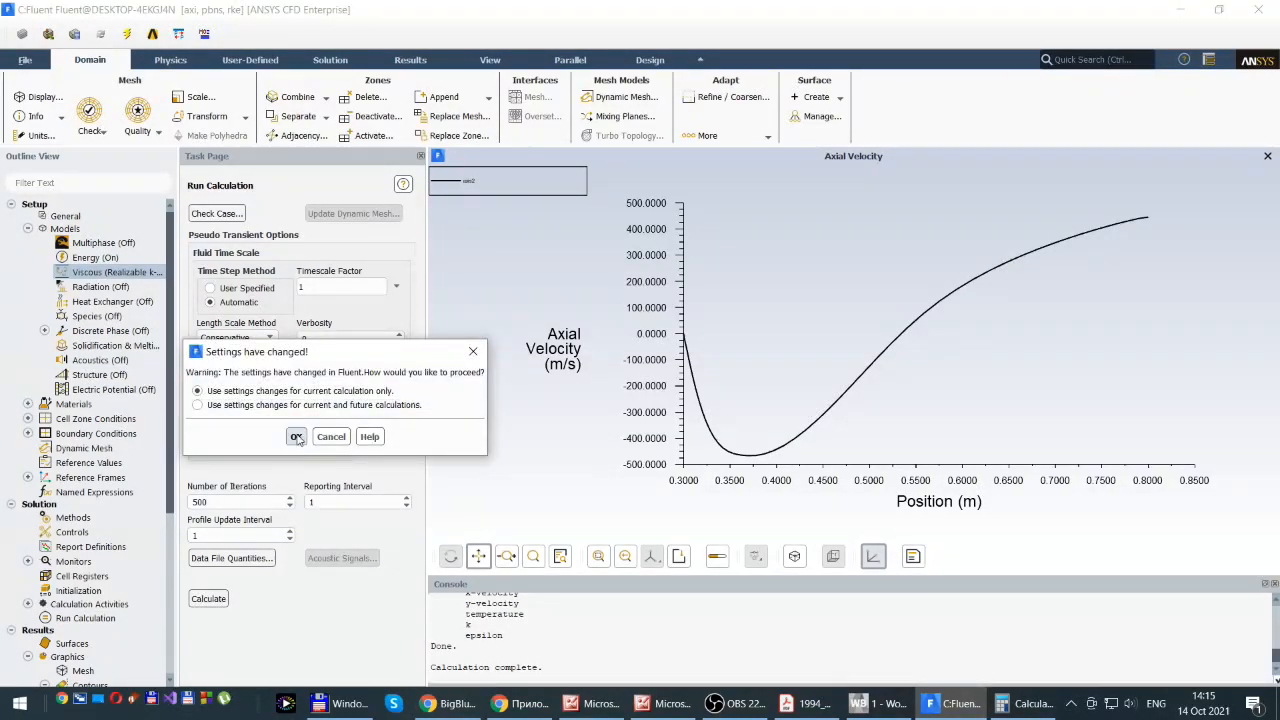
left_click(296, 438)
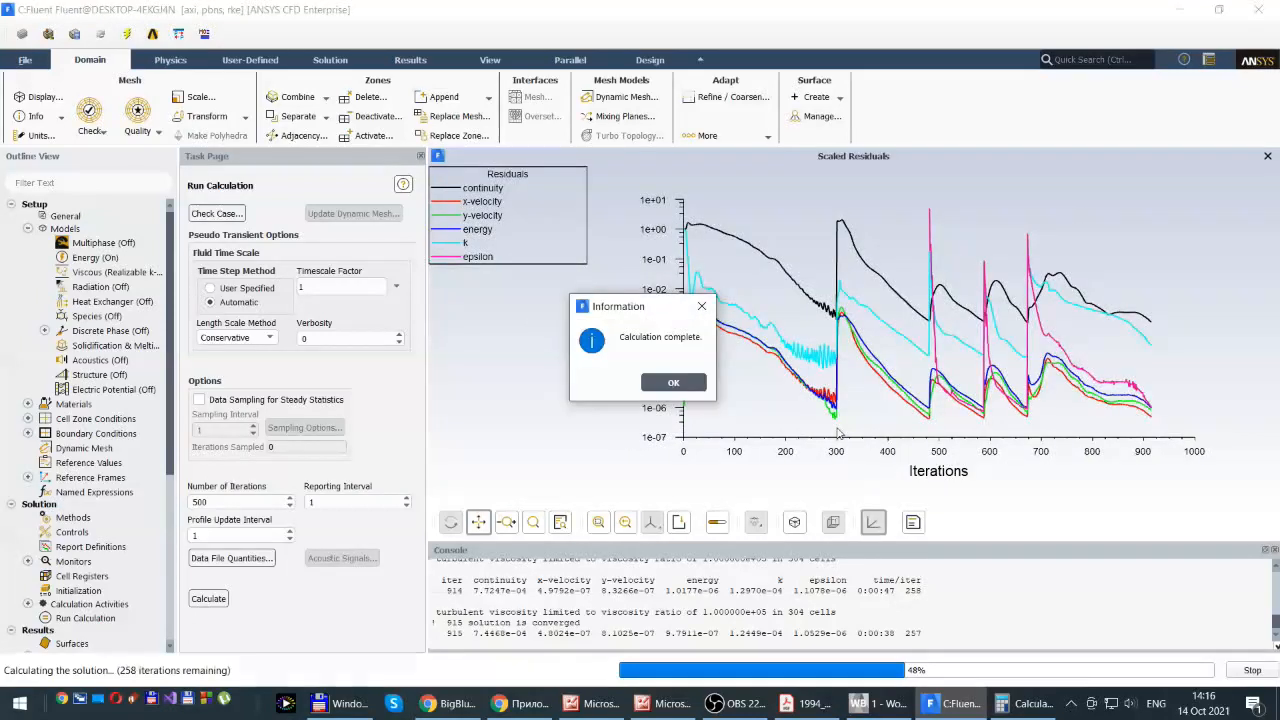
left_click(671, 388)
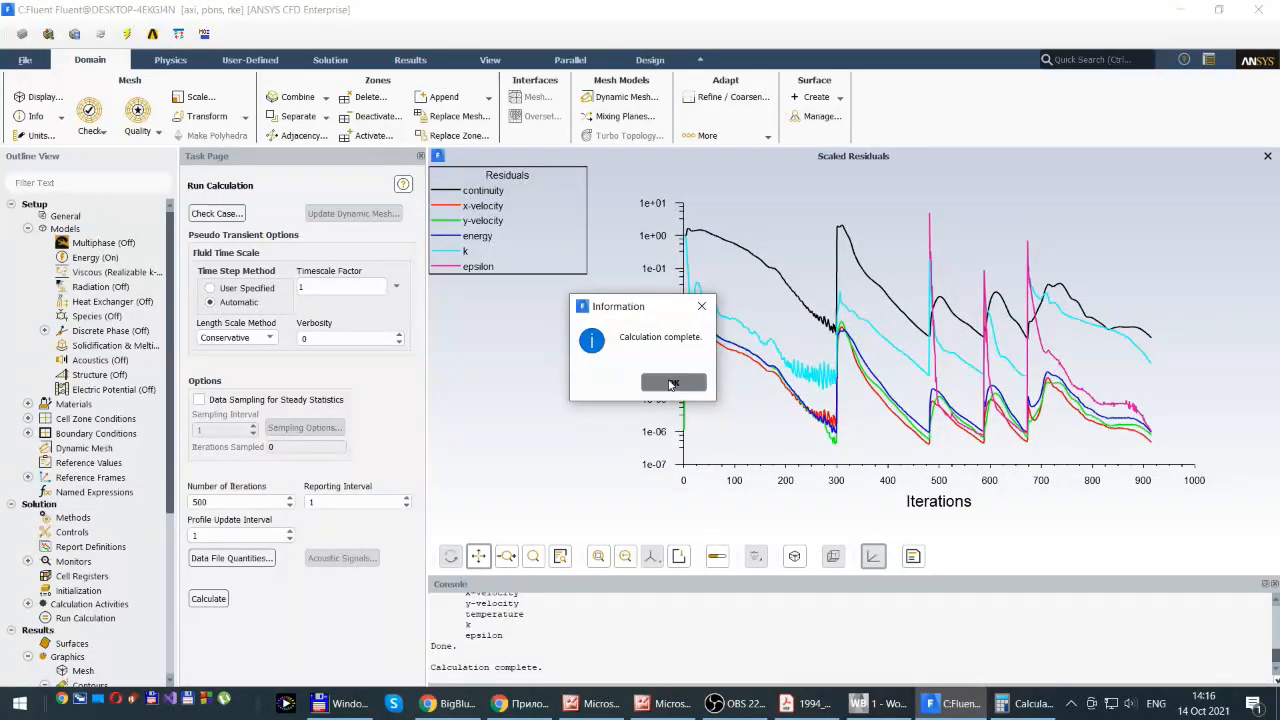
Plot the radial velocity along axis2 with xy-plot-1
scroll(174, 458, "down", 6)
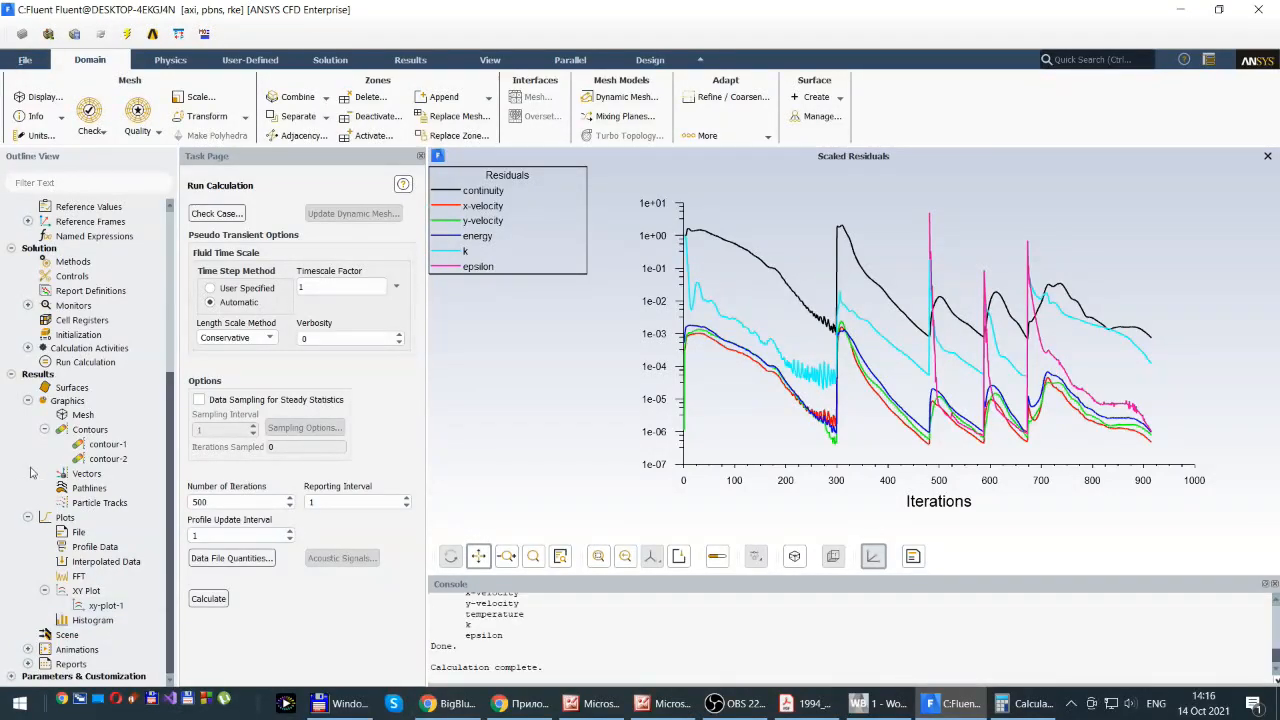
double_click(99, 610)
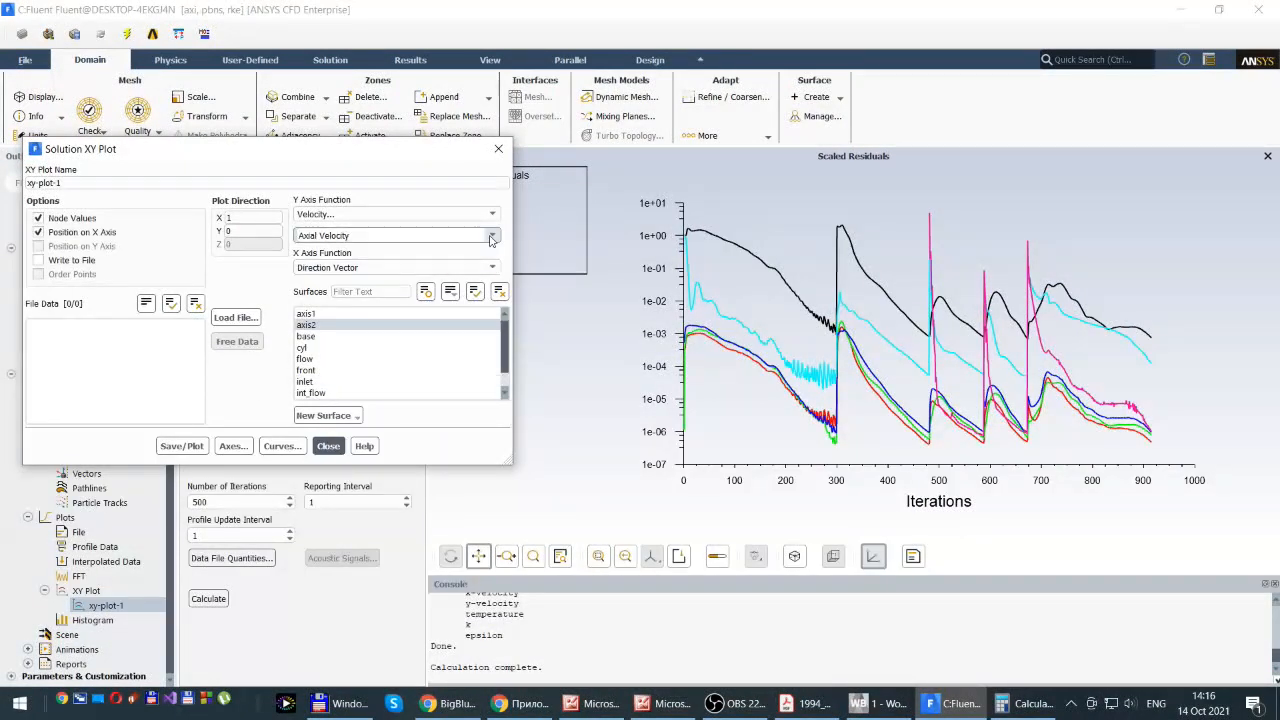
left_click(492, 235)
left_click(355, 271)
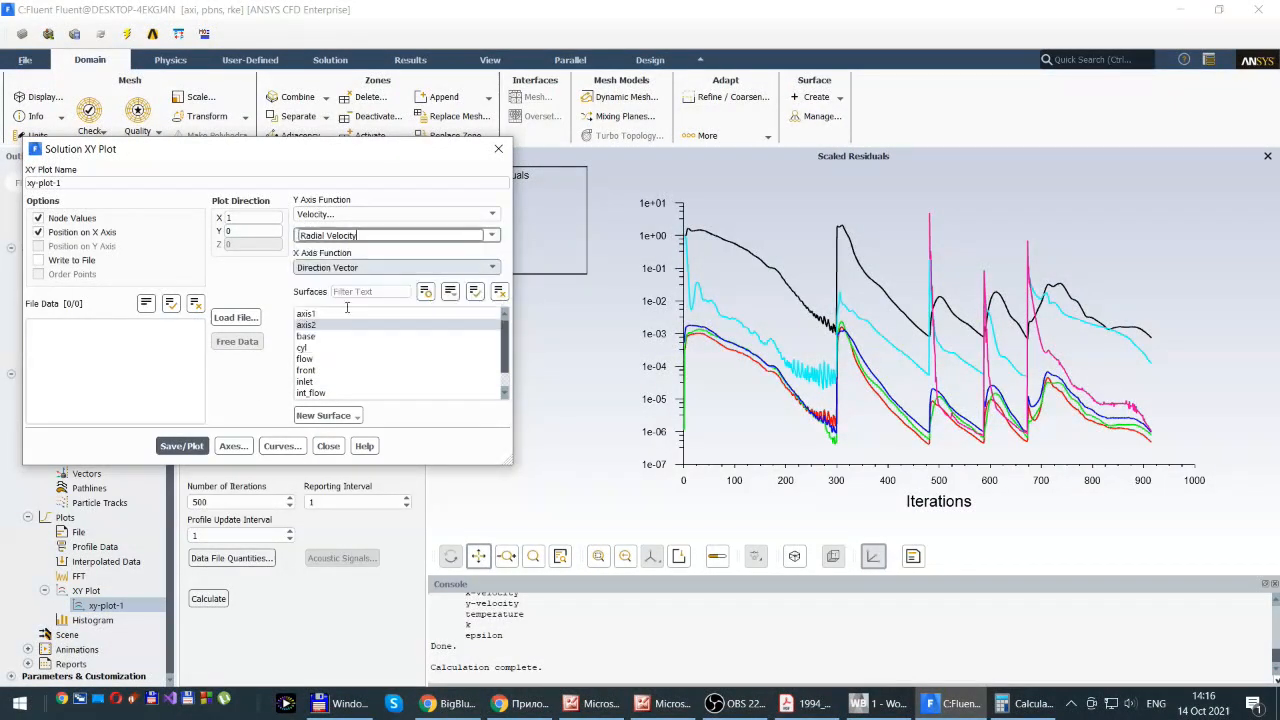
left_click(182, 446)
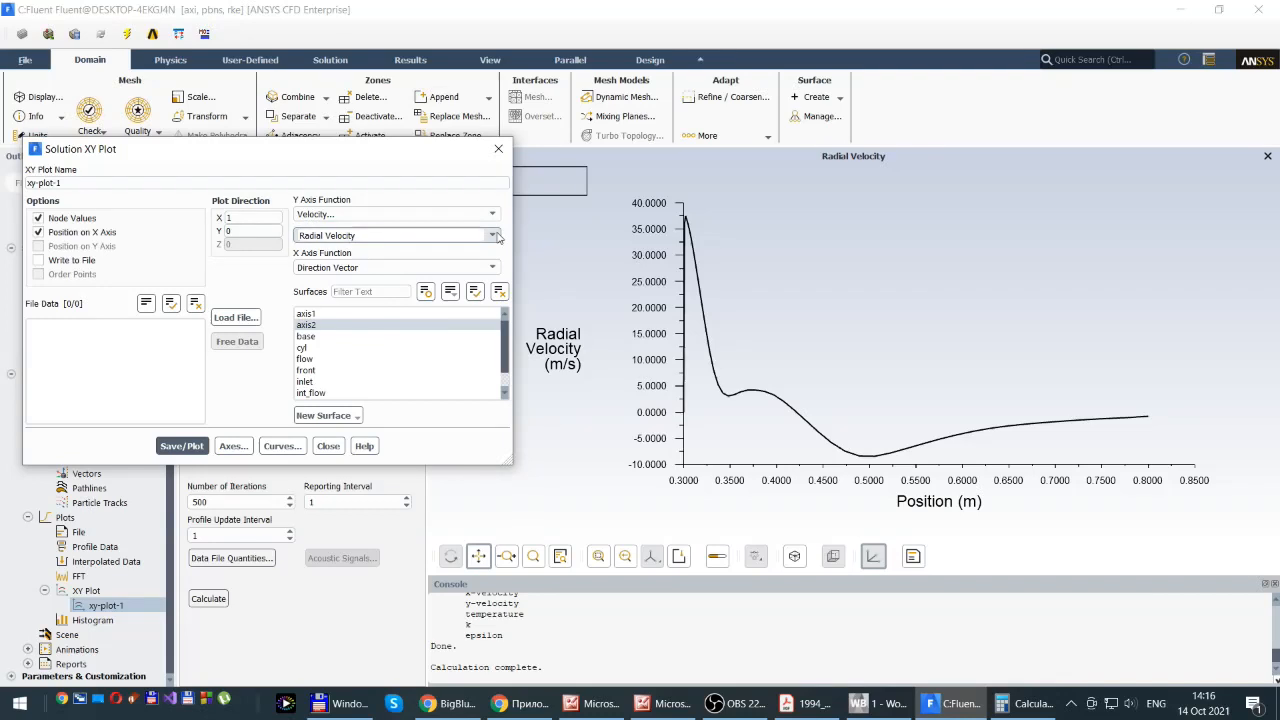
Set the Y axis function of xy-plot-1 to Axial Velocity, plot it along axis2 and close the plot settings
left_click(450, 236)
left_click(352, 270)
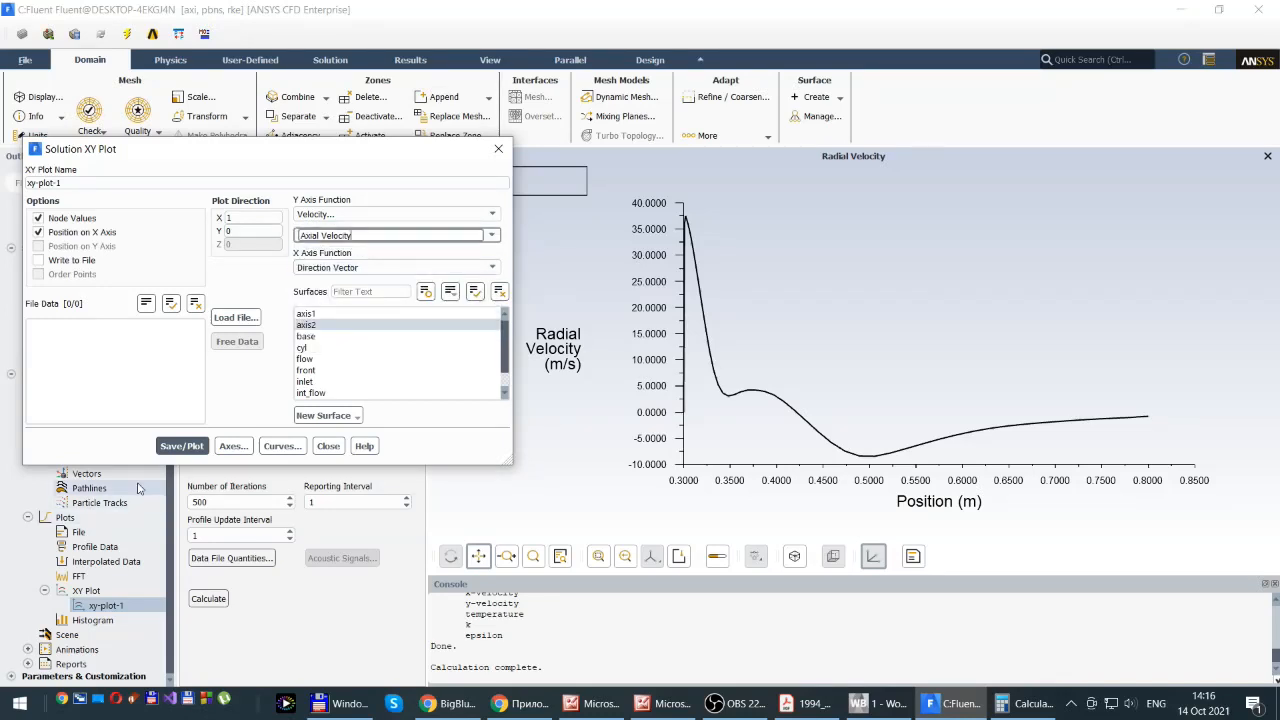
left_click(168, 446)
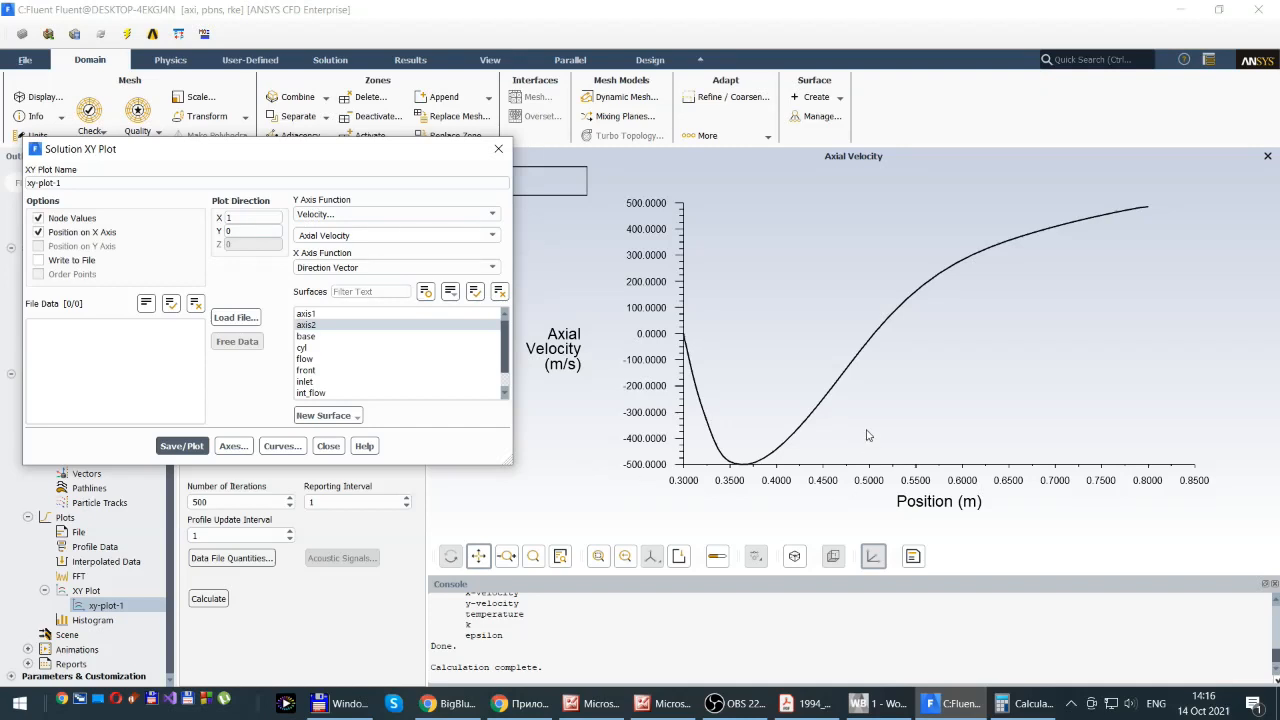
left_click(870, 343)
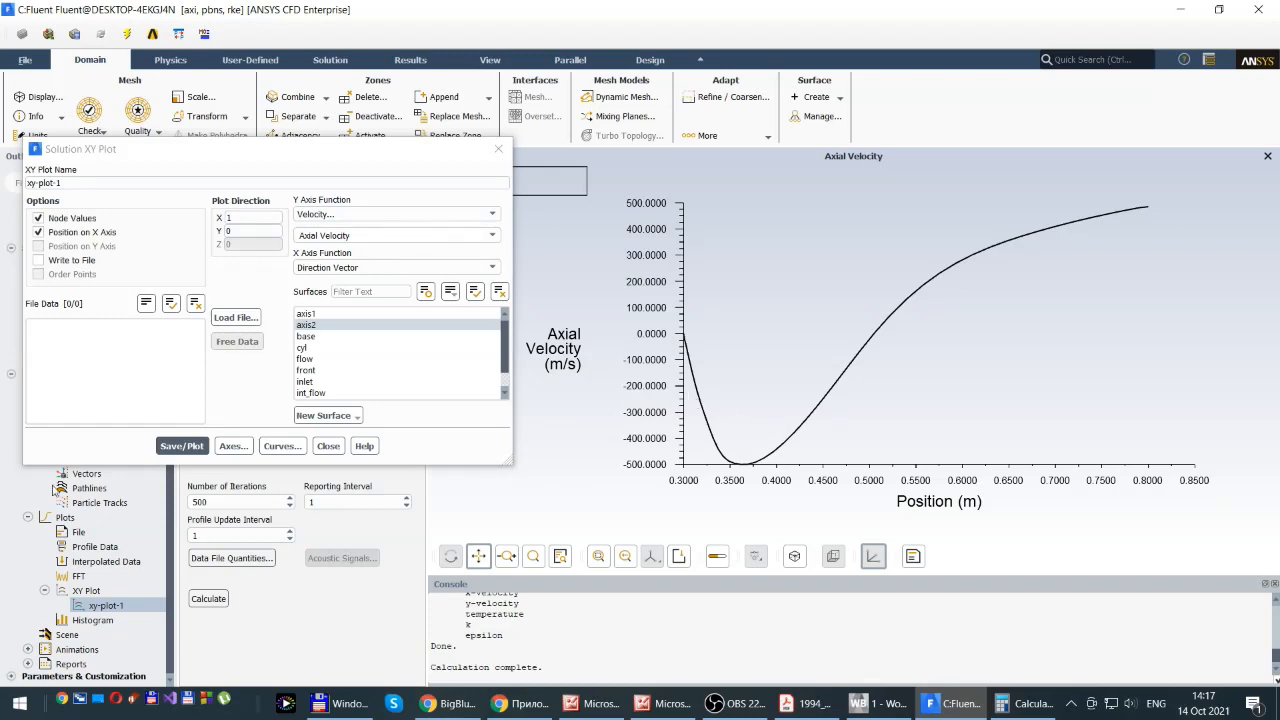
left_click(331, 447)
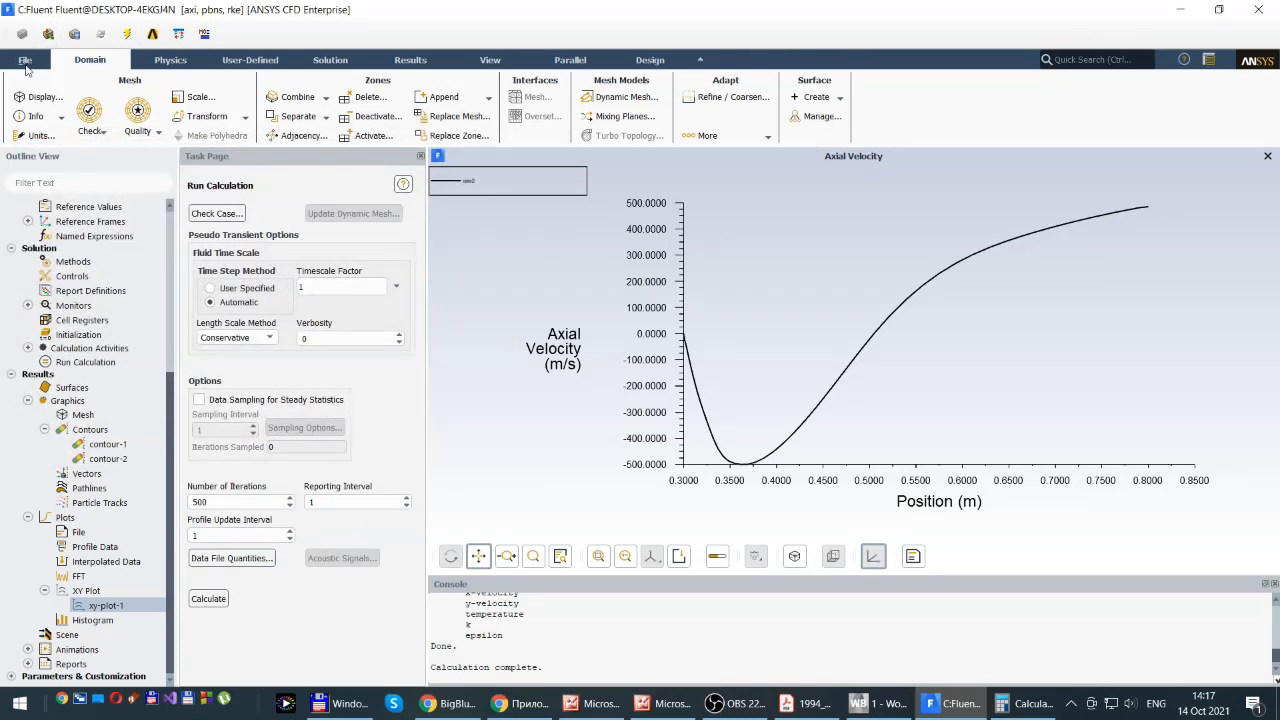
Save the Realizable k-epsilon axial velocity plot as a color JPEG picture named Uaxial_ke_Realize in the Cyl_07_oct folder
left_click(26, 62)
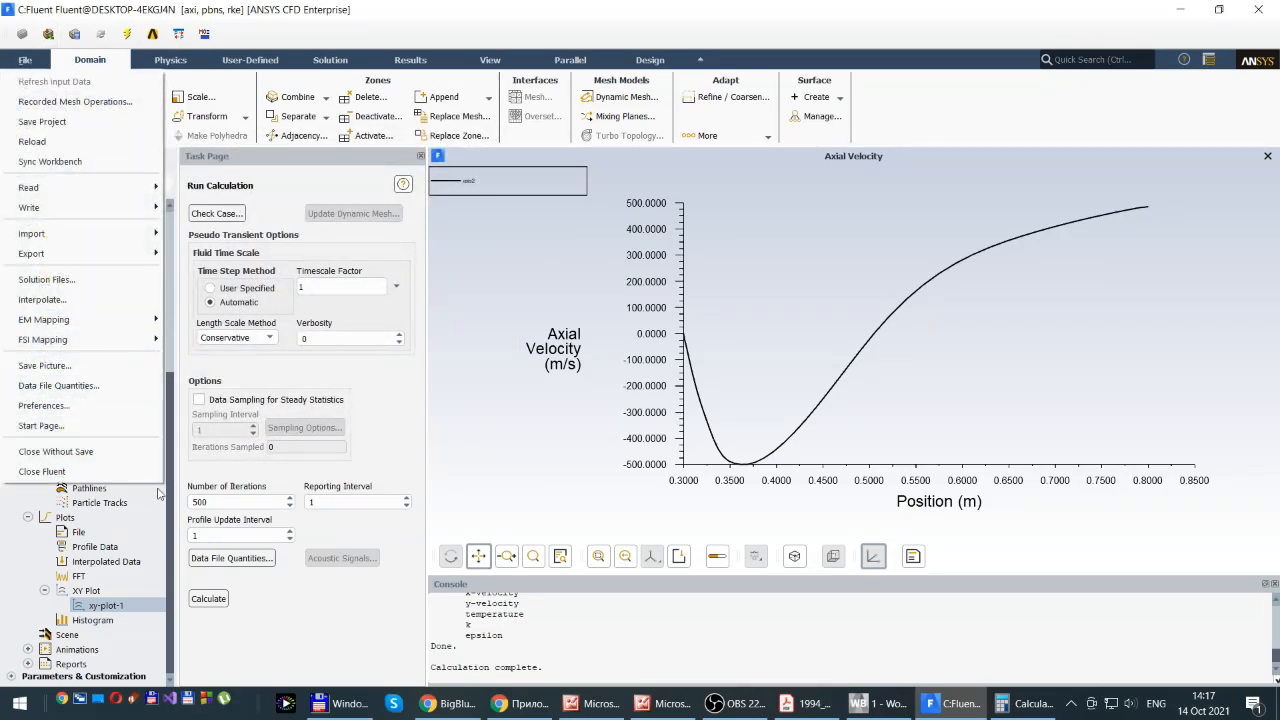
left_click(70, 366)
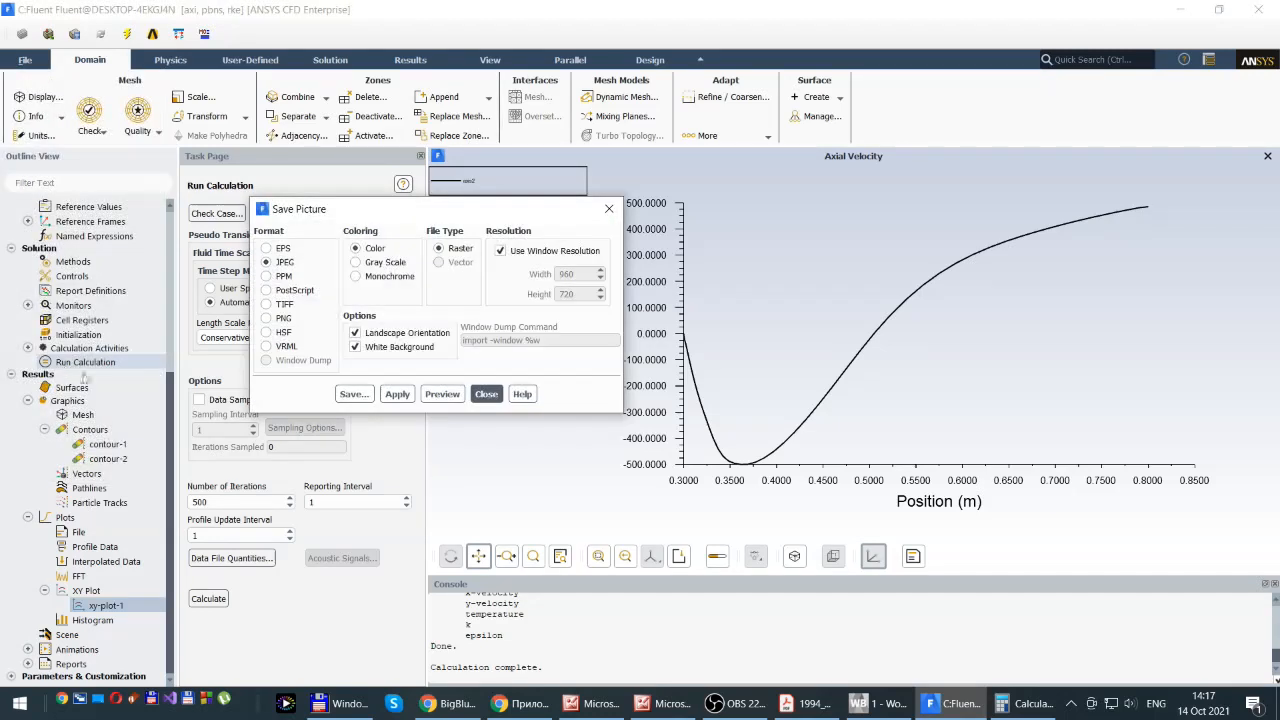
left_click(353, 396)
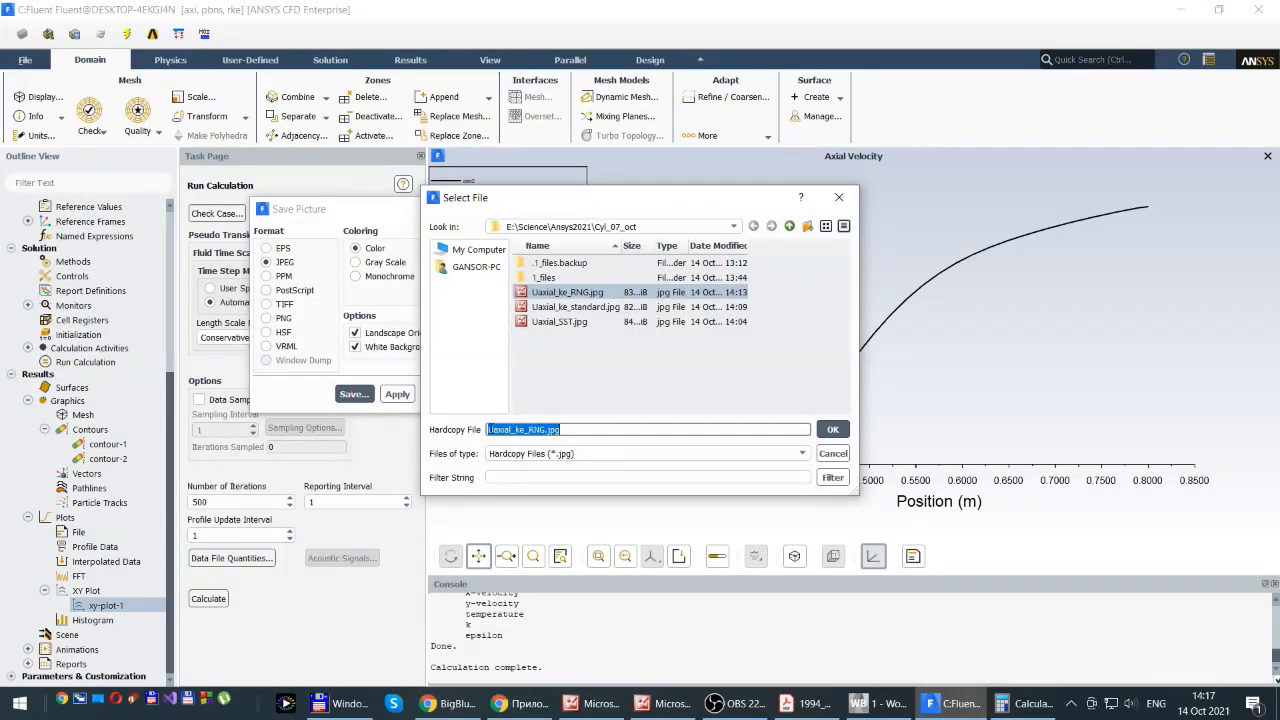
left_click(530, 429)
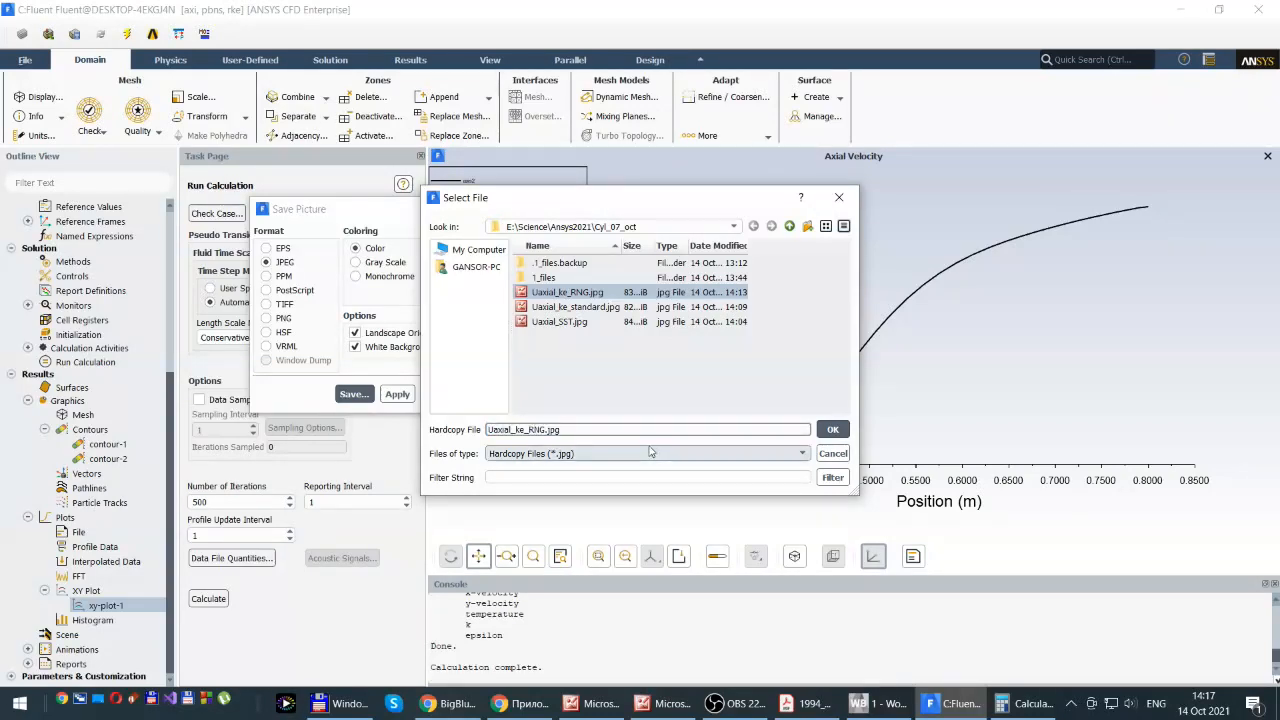
type("ea")
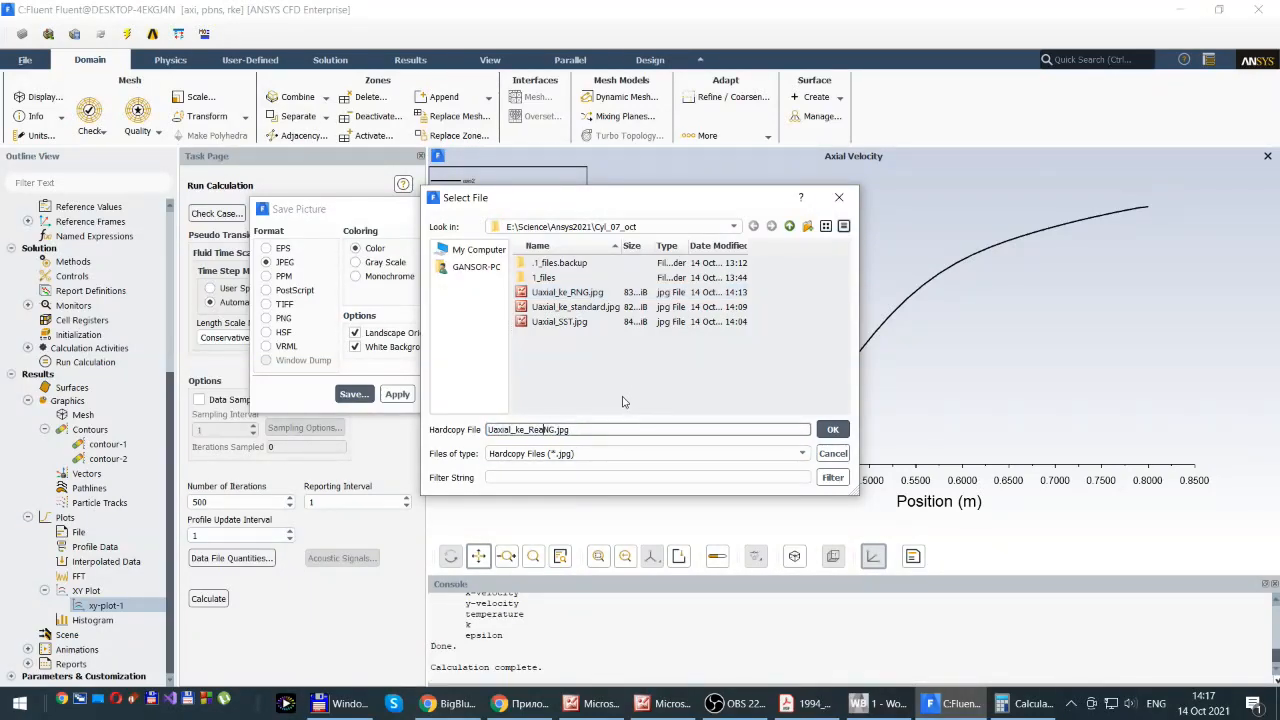
type("lize")
key("Return")
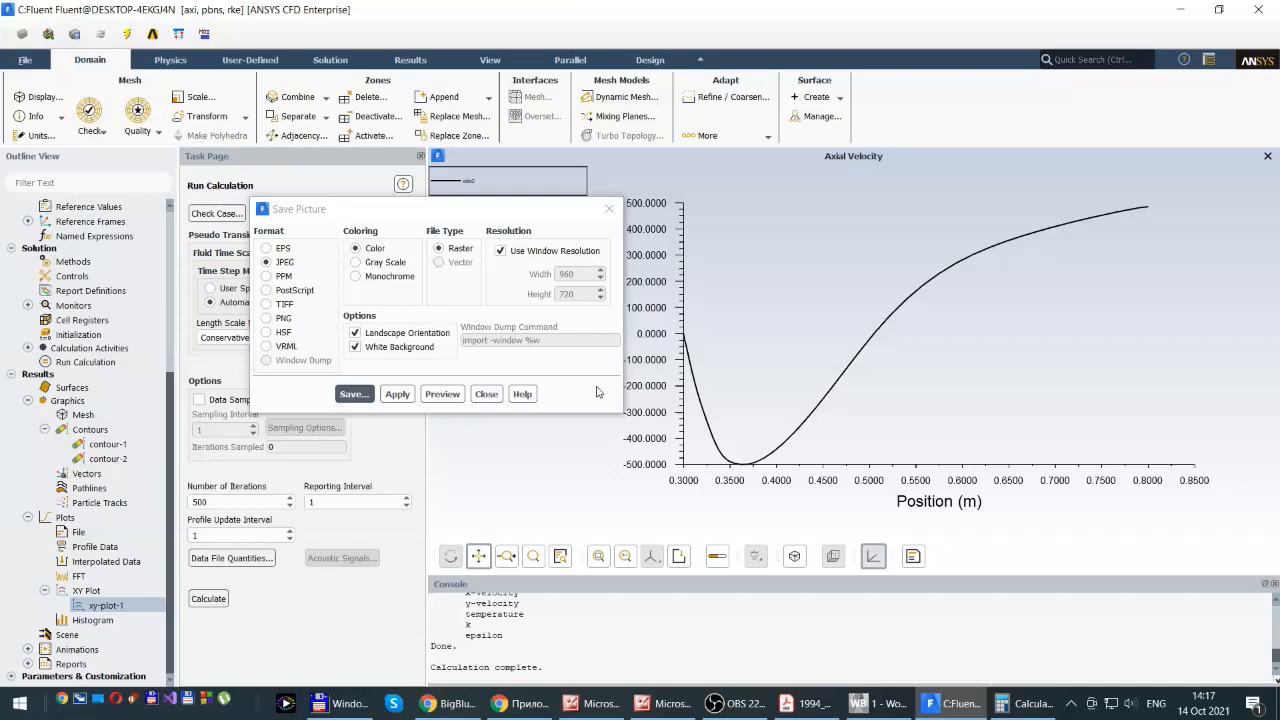
Switch to the Microsoft Office 2010 picture viewer and compare the Realizable k-epsilon plot with the RNG, standard k-epsilon and SST plots
left_click(655, 704)
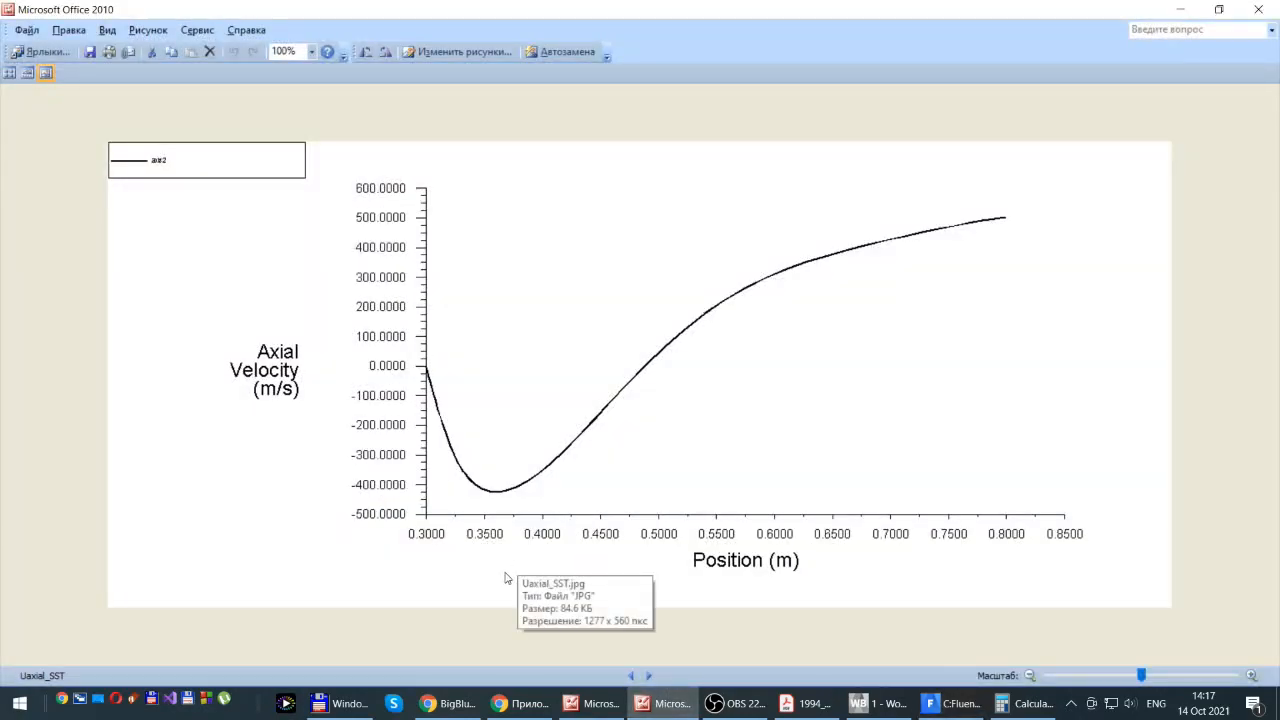
key("Left")
key("Left")
key("Right")
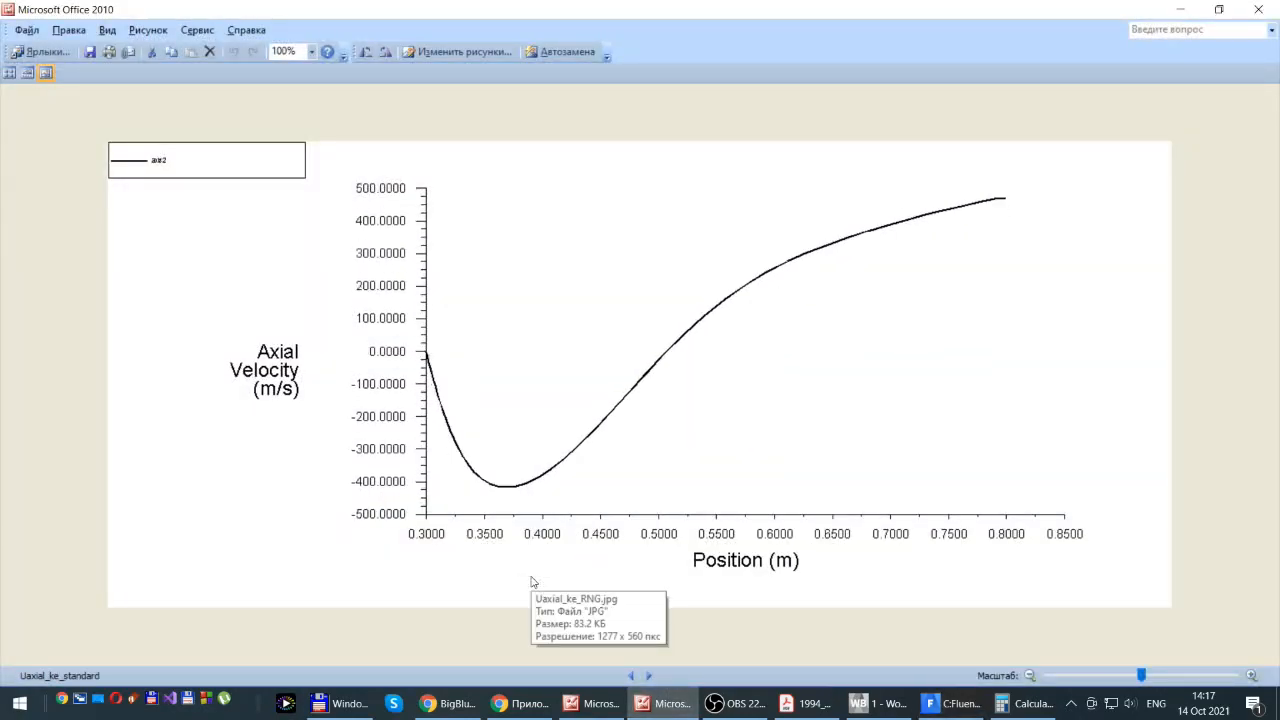
key("Left")
key("Left")
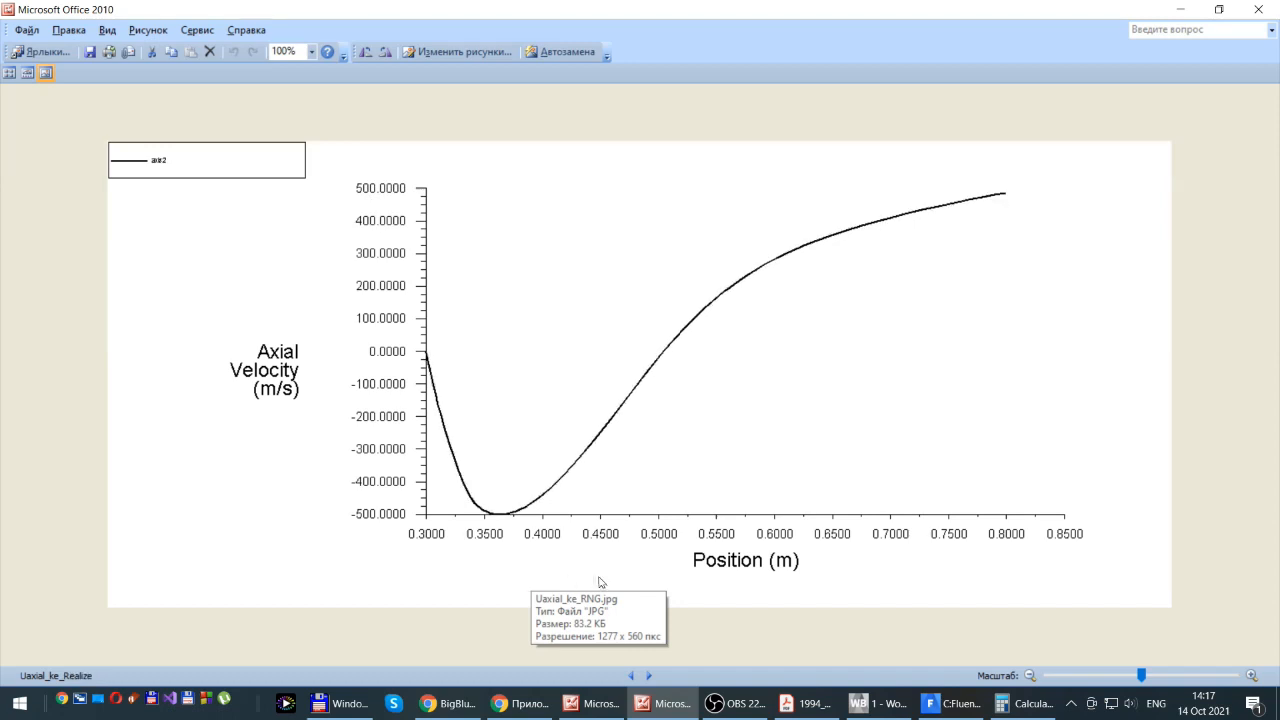
key("Right")
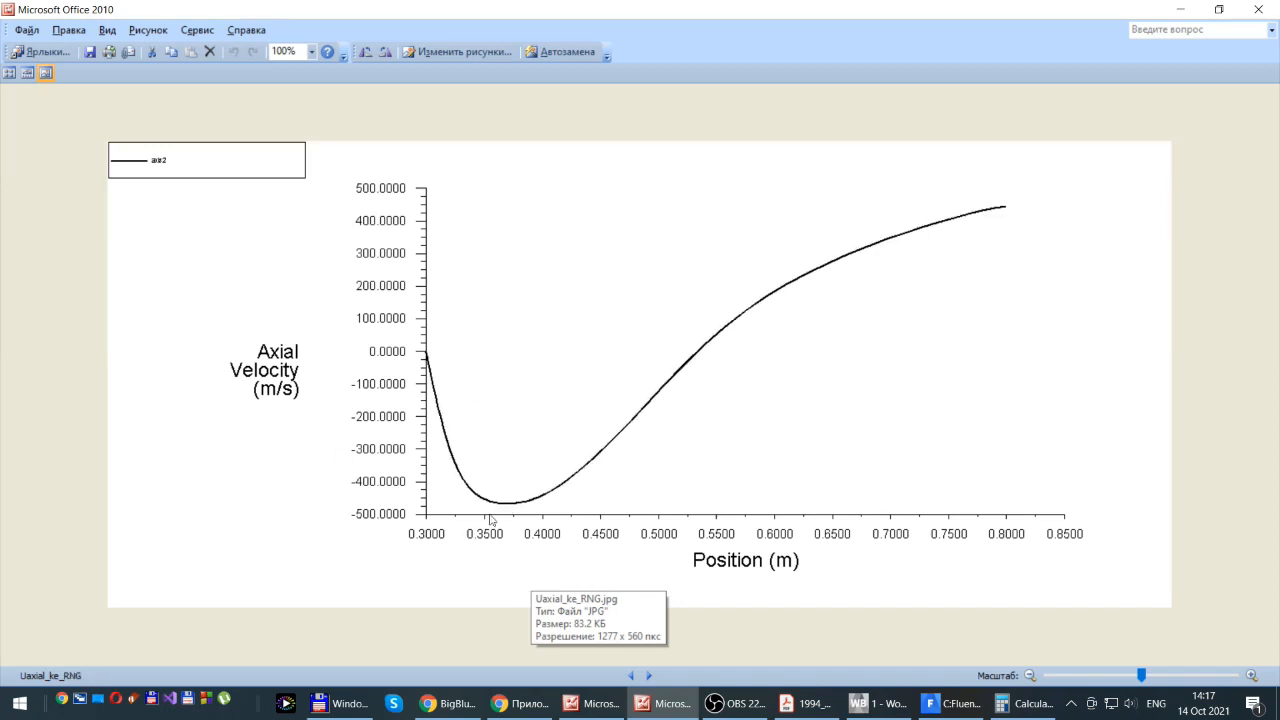
key("Left")
key("Right")
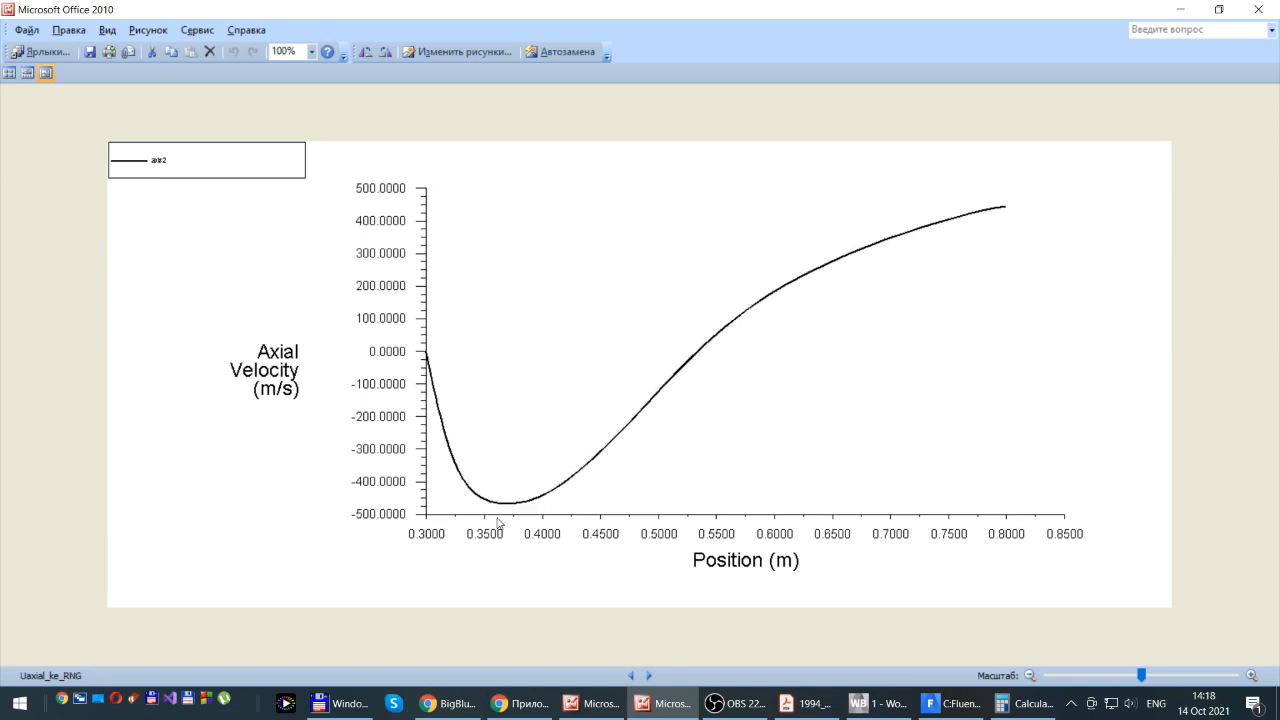
key("Left")
key("Right")
key("Left")
key("Right")
key("Left")
key("Right")
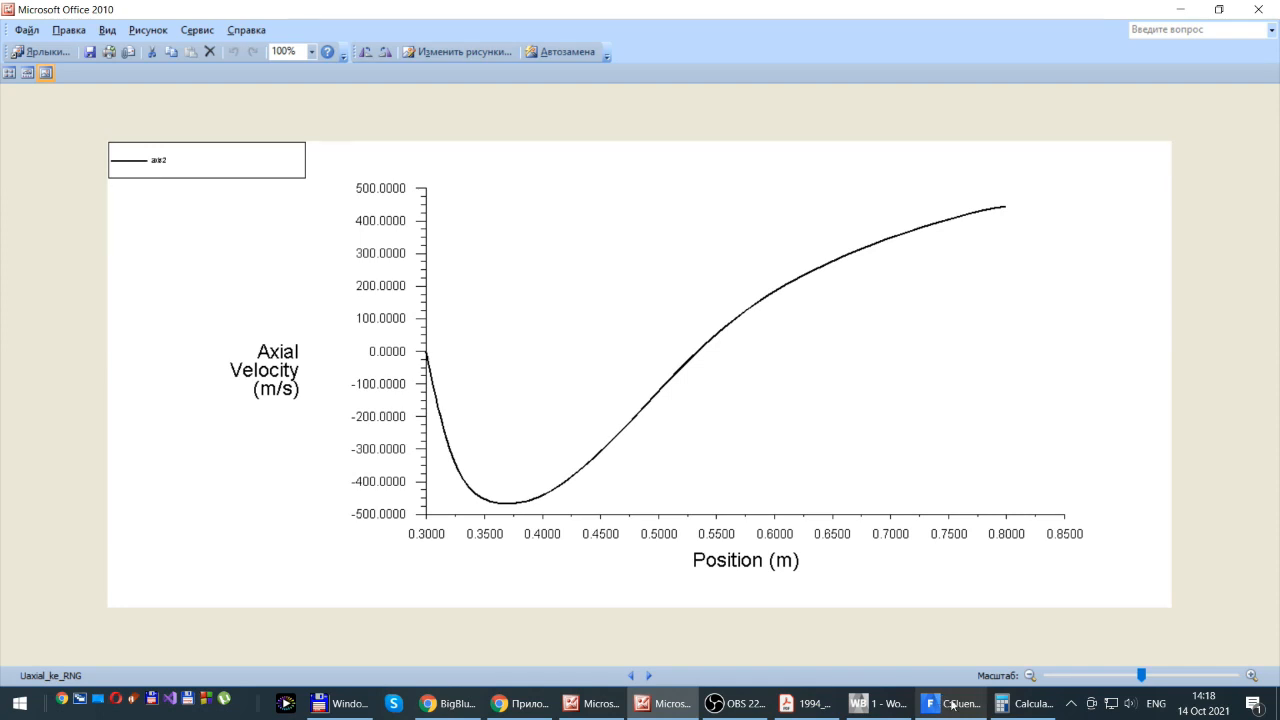
mouse_move(948, 711)
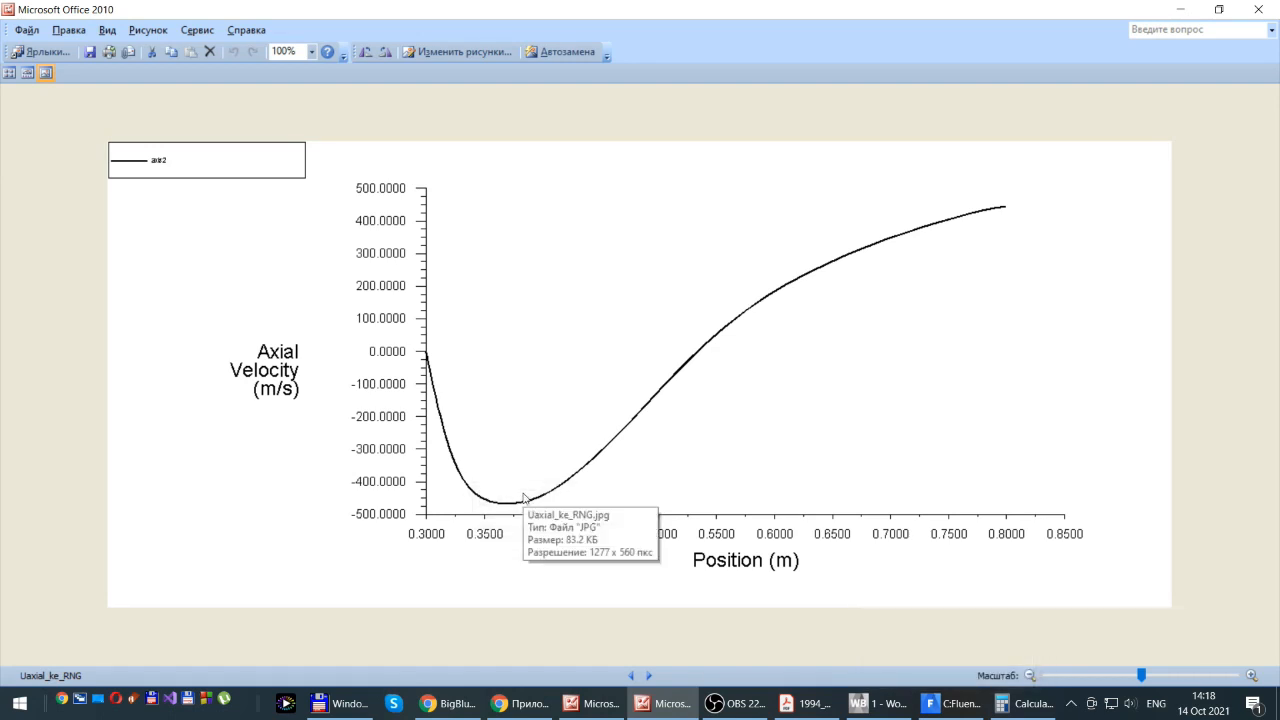
Return to Fluent, close the picture saving settings and change the viscous model to Spalart-Allmaras (1 eqn)
left_click(960, 704)
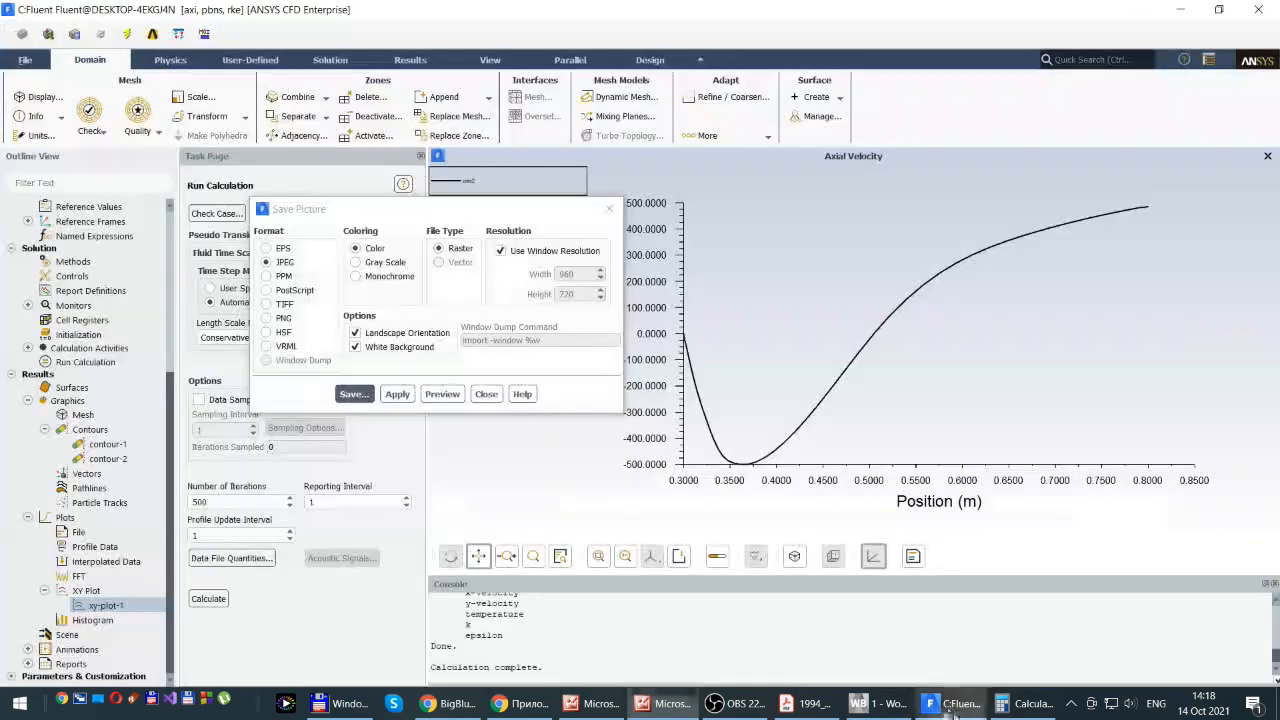
left_click(486, 393)
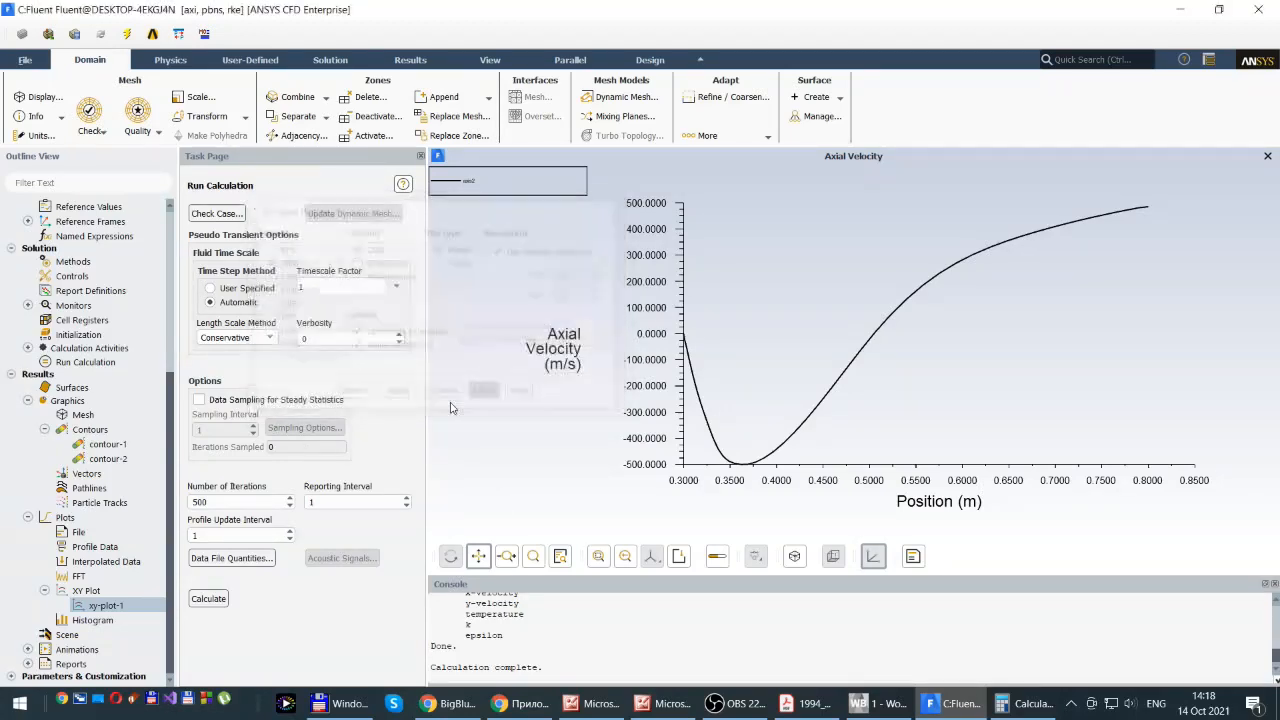
scroll(22, 453, "up", 5)
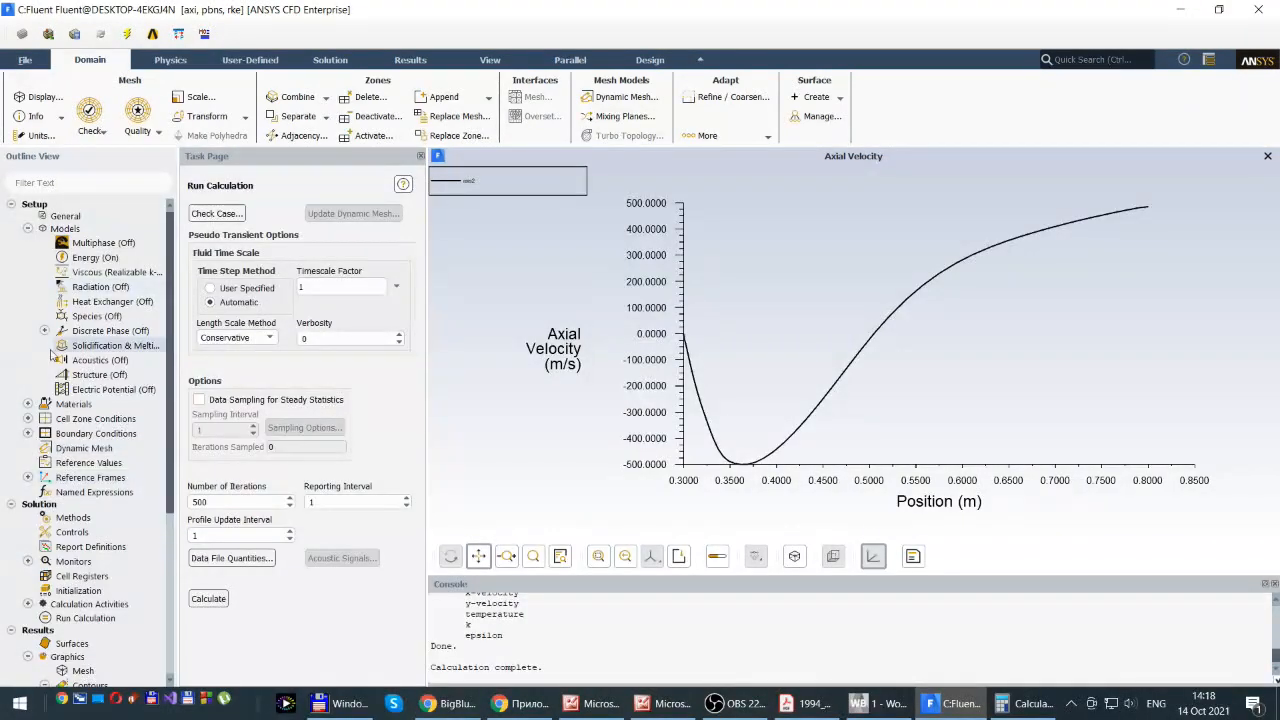
double_click(87, 278)
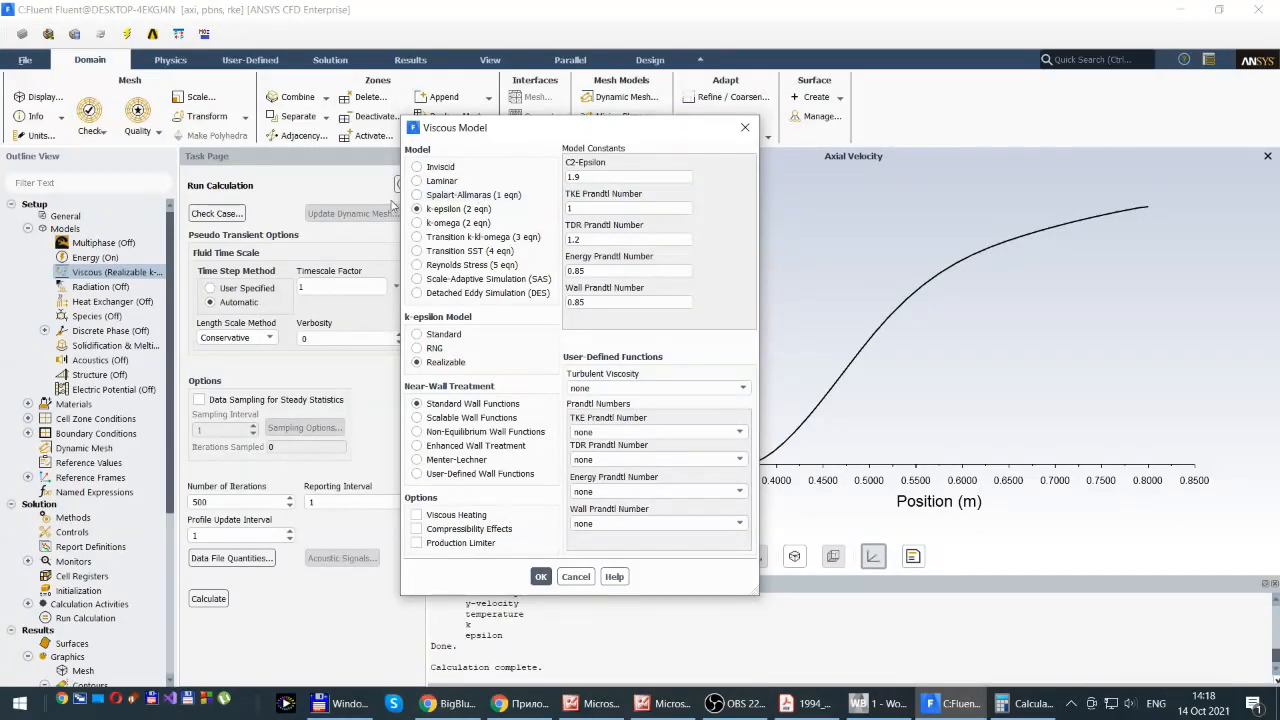
left_click(416, 195)
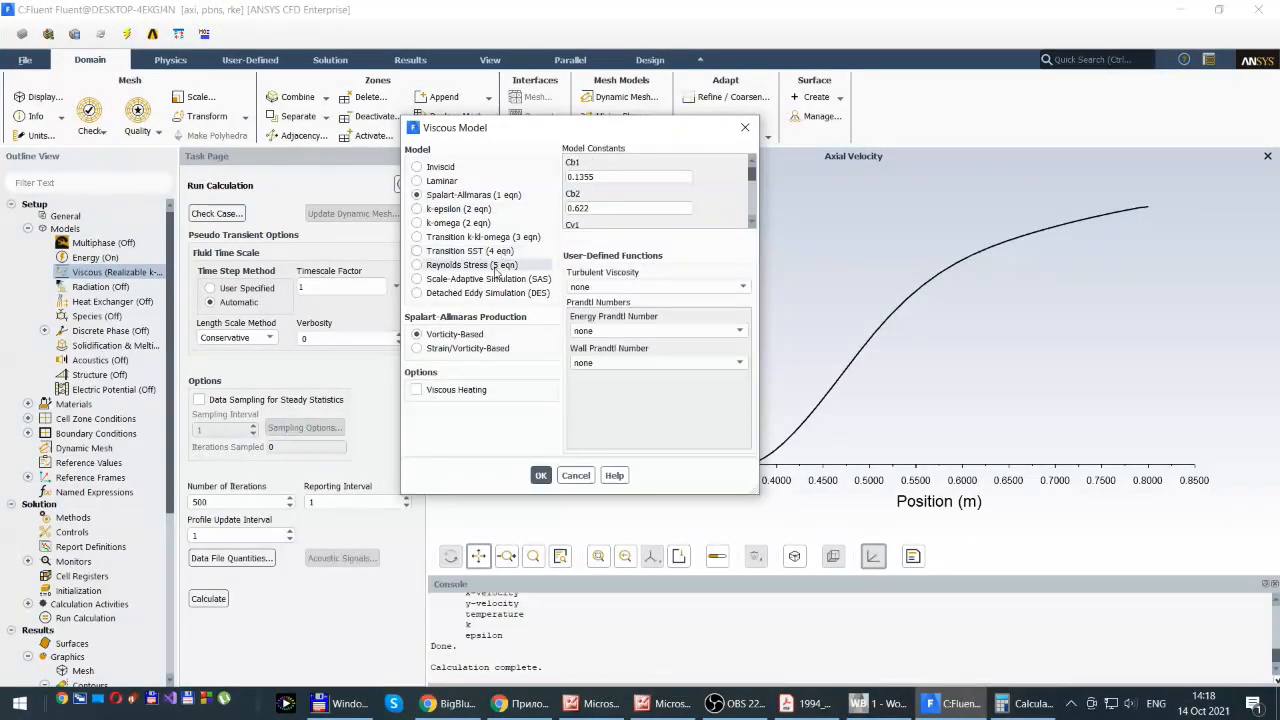
left_click(540, 476)
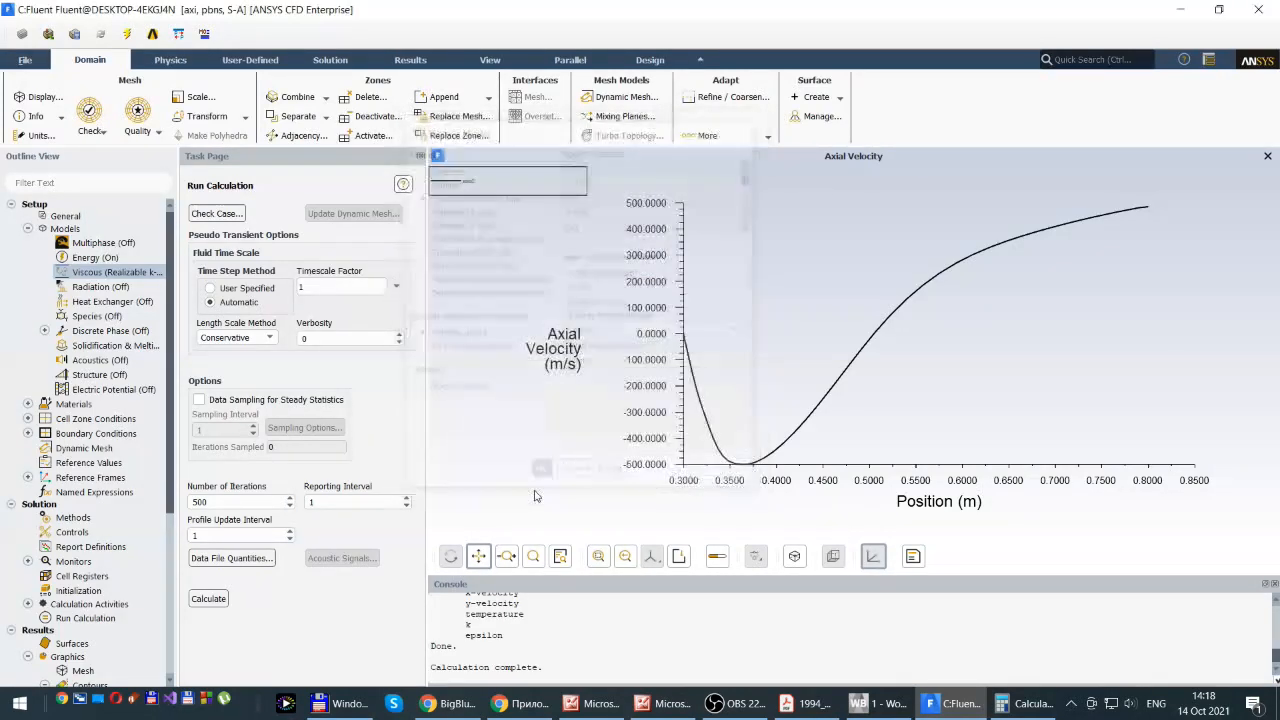
Run the Spalart-Allmaras calculation with 500 iterations, using the settings changes for the current calculation only
left_click(209, 599)
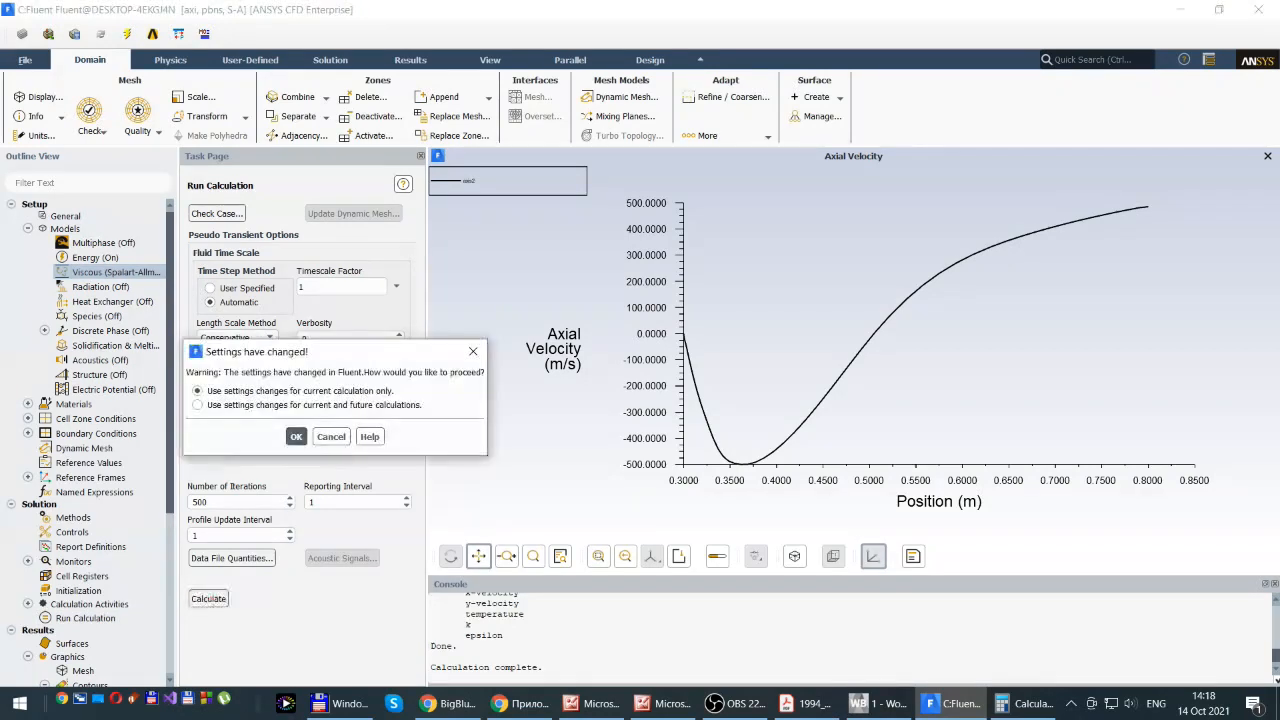
left_click(296, 436)
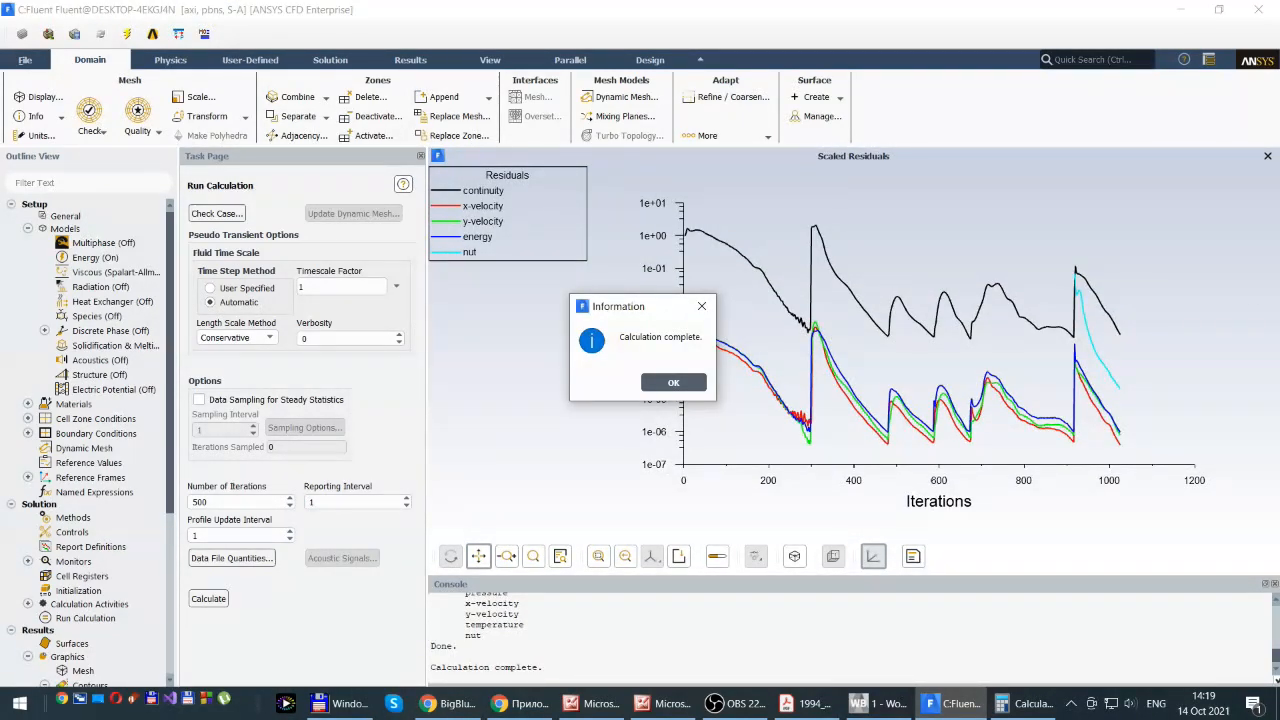
left_click(673, 383)
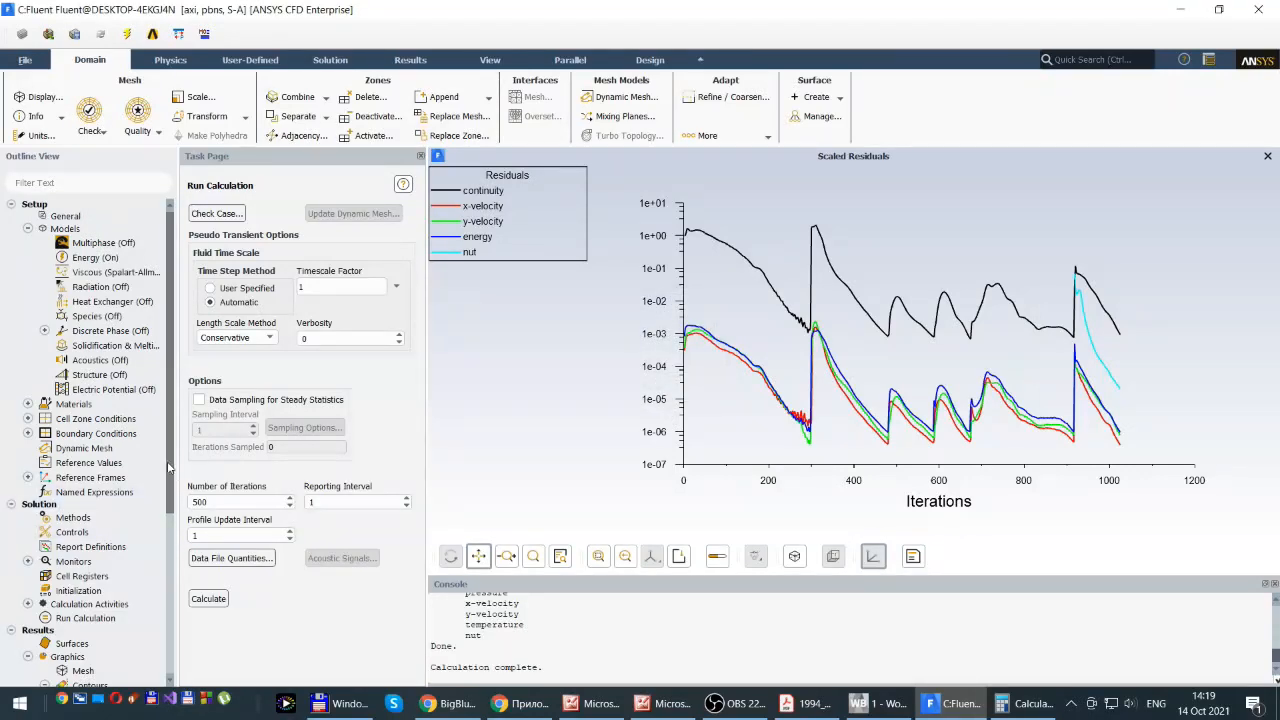
Open xy-plot-1, set its Y axis function to Velocity Magnitude and plot it along axis2
left_click_drag(170, 468, 174, 553)
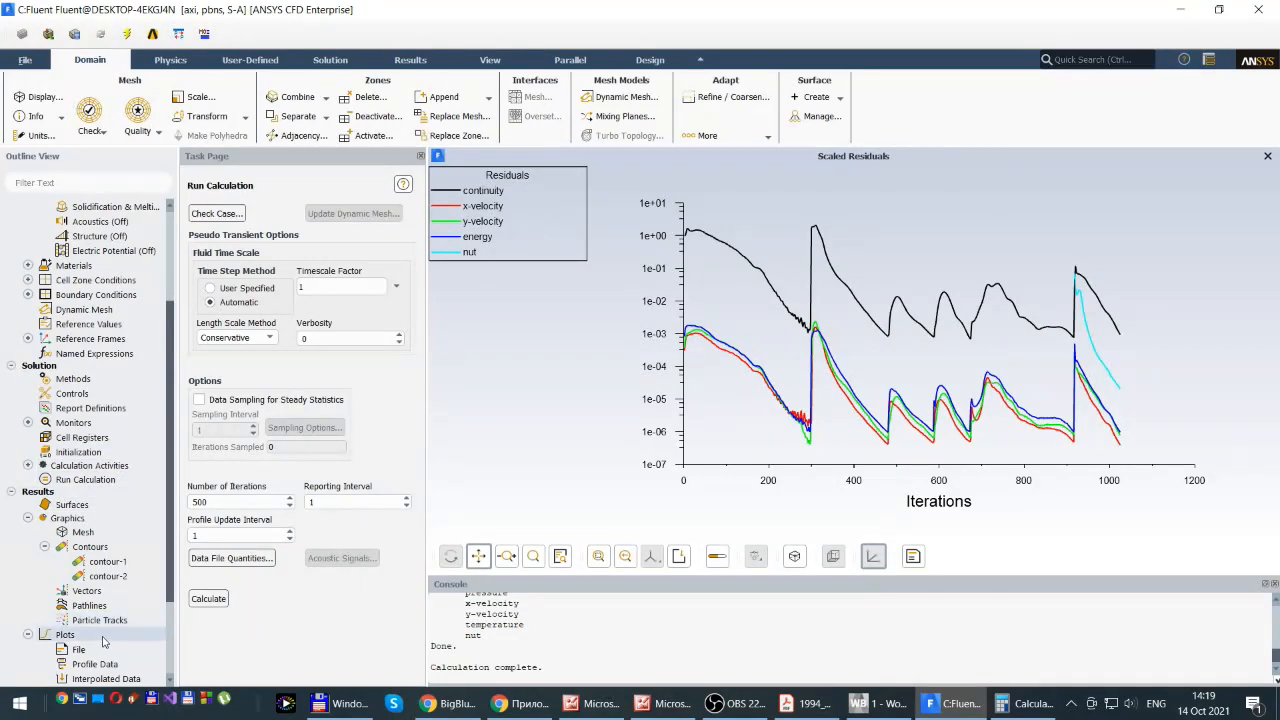
scroll(60, 630, "down", 3)
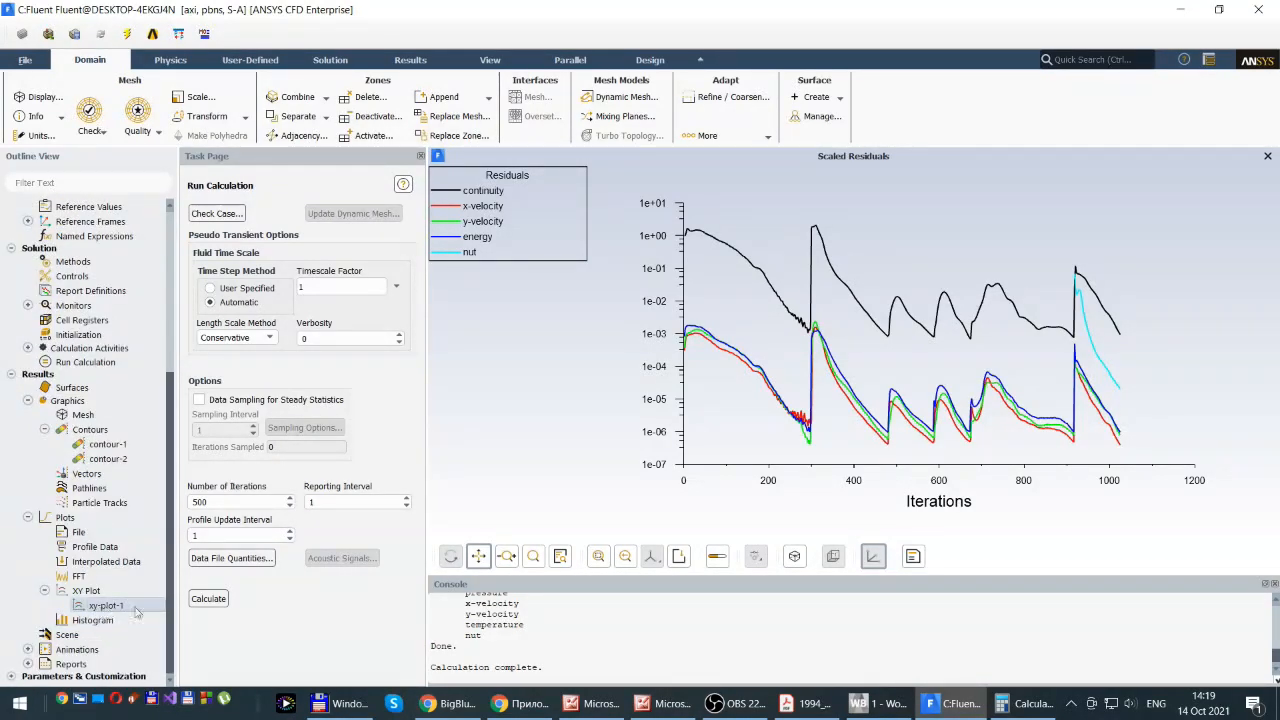
double_click(105, 606)
left_click(492, 236)
left_click(440, 262)
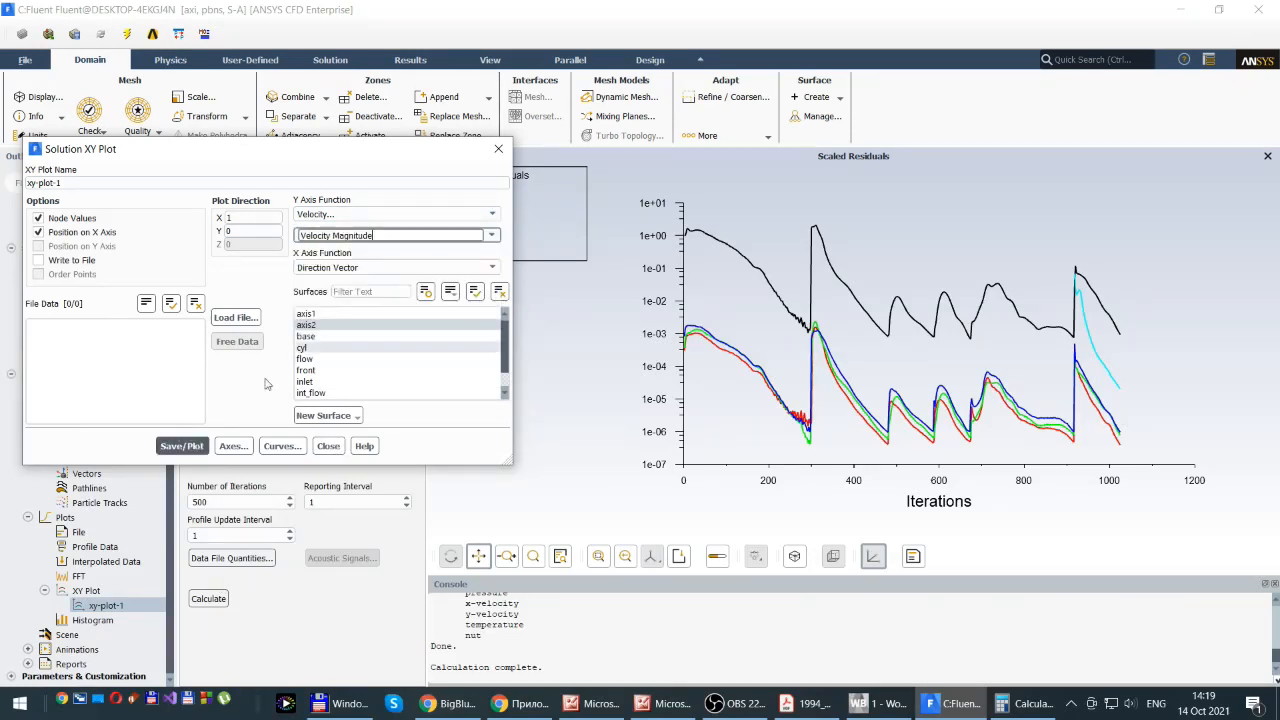
left_click(180, 448)
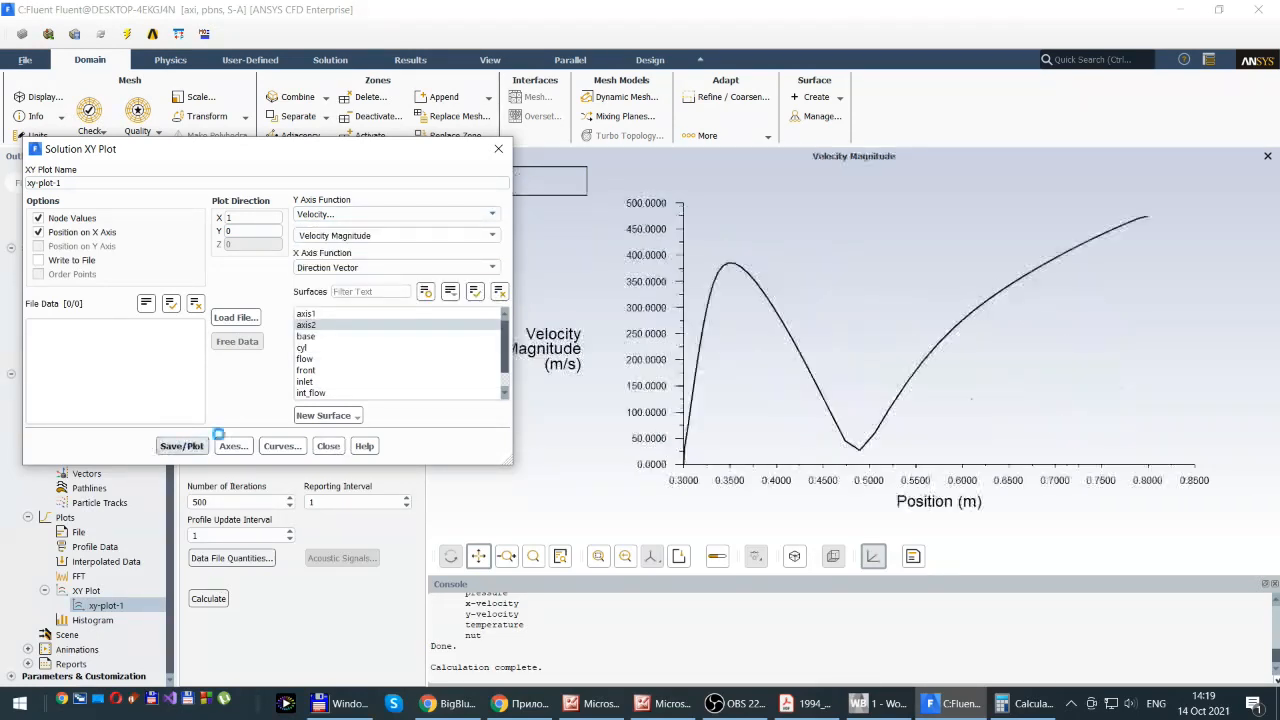
Change the Y axis function of xy-plot-1 to Axial Velocity and replot it along axis2
left_click(493, 236)
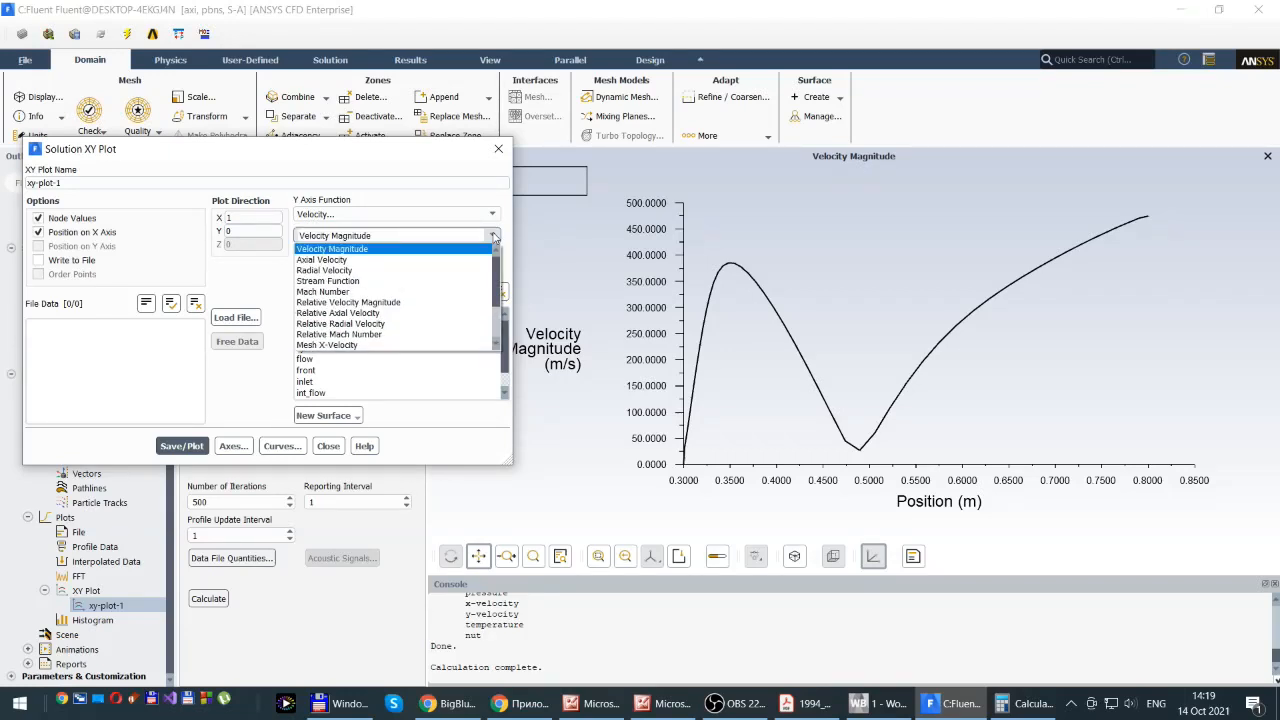
left_click(341, 261)
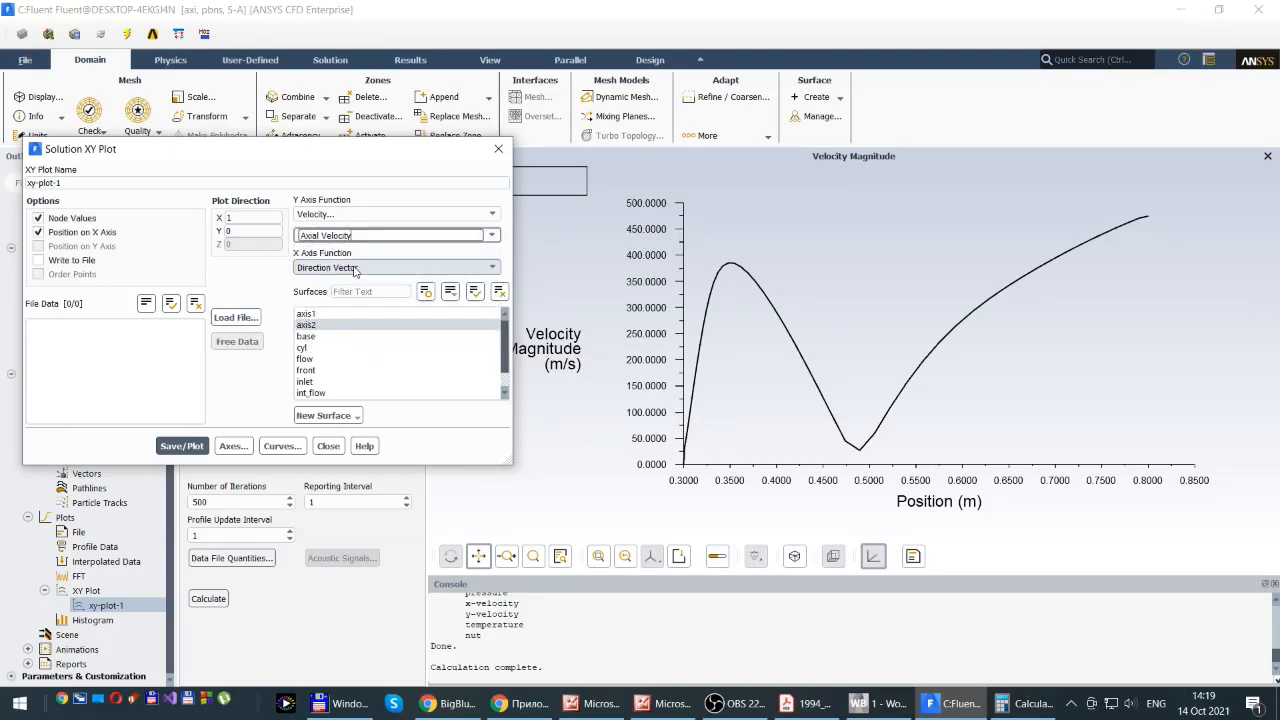
left_click(187, 447)
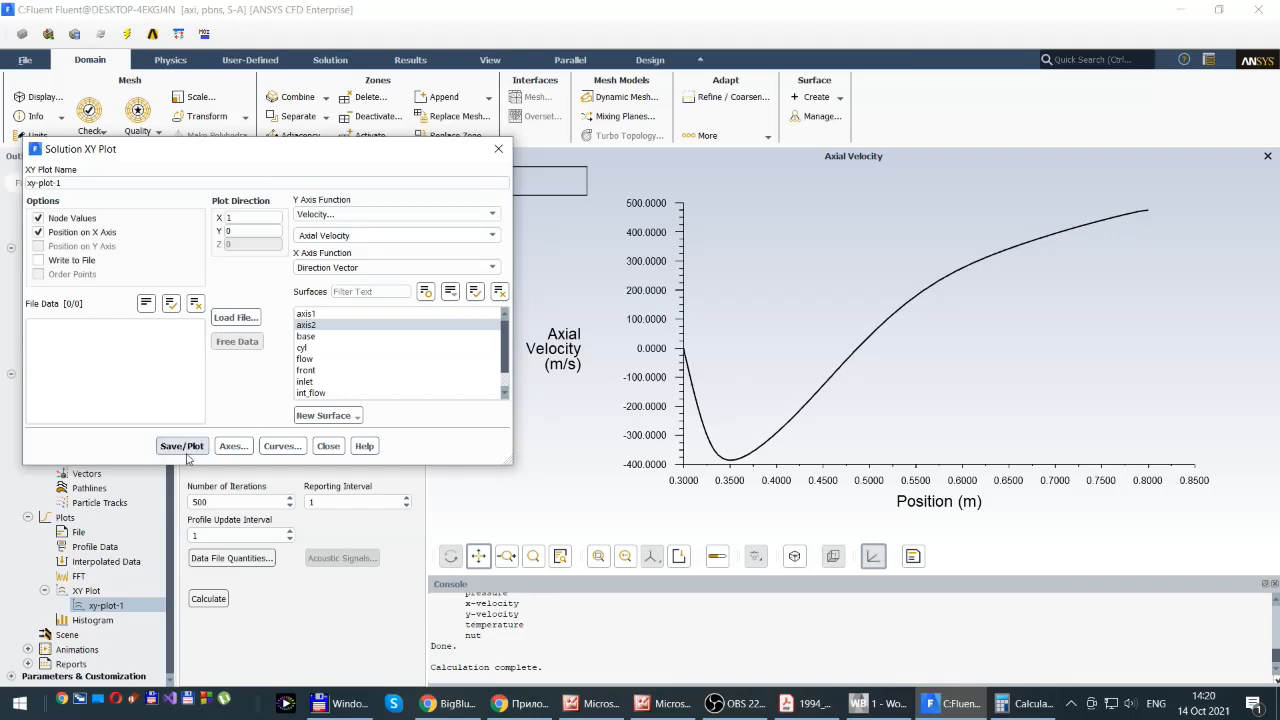
Save the axial velocity plot as a color JPEG picture named Uaxial_SA in the Cyl_07_oct folder and close the picture and plot settings
left_click(22, 60)
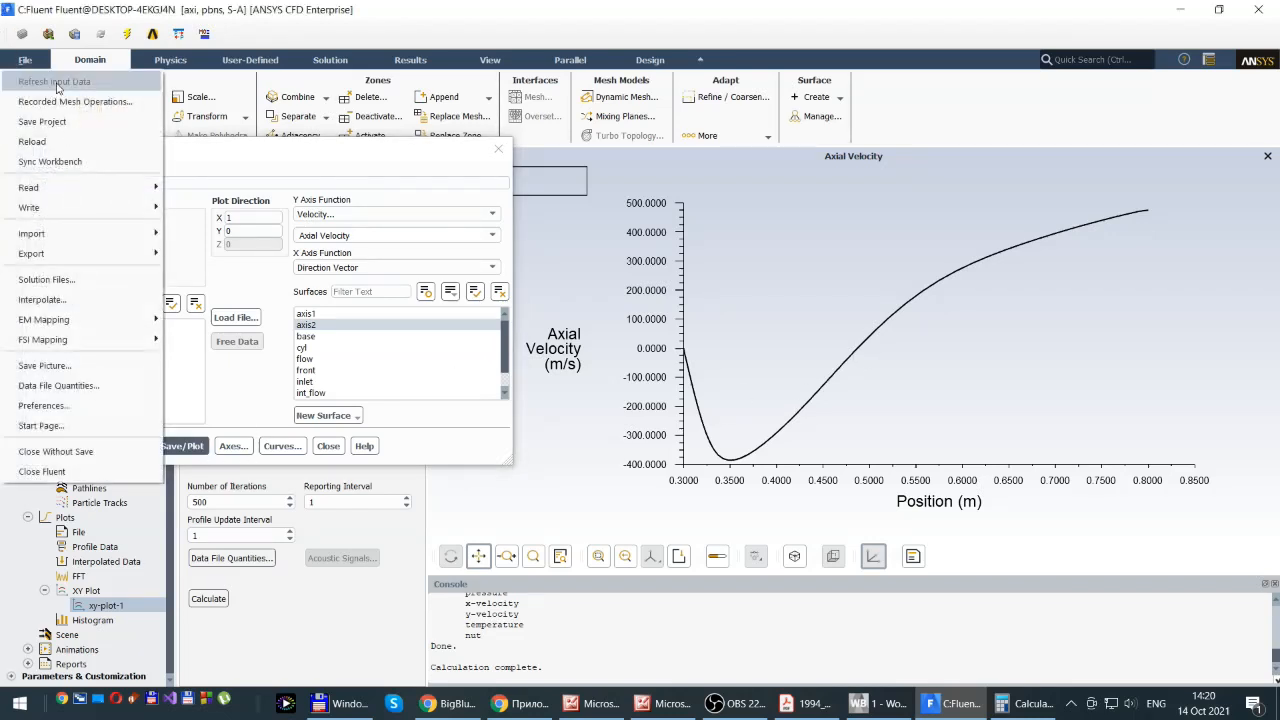
mouse_move(32, 237)
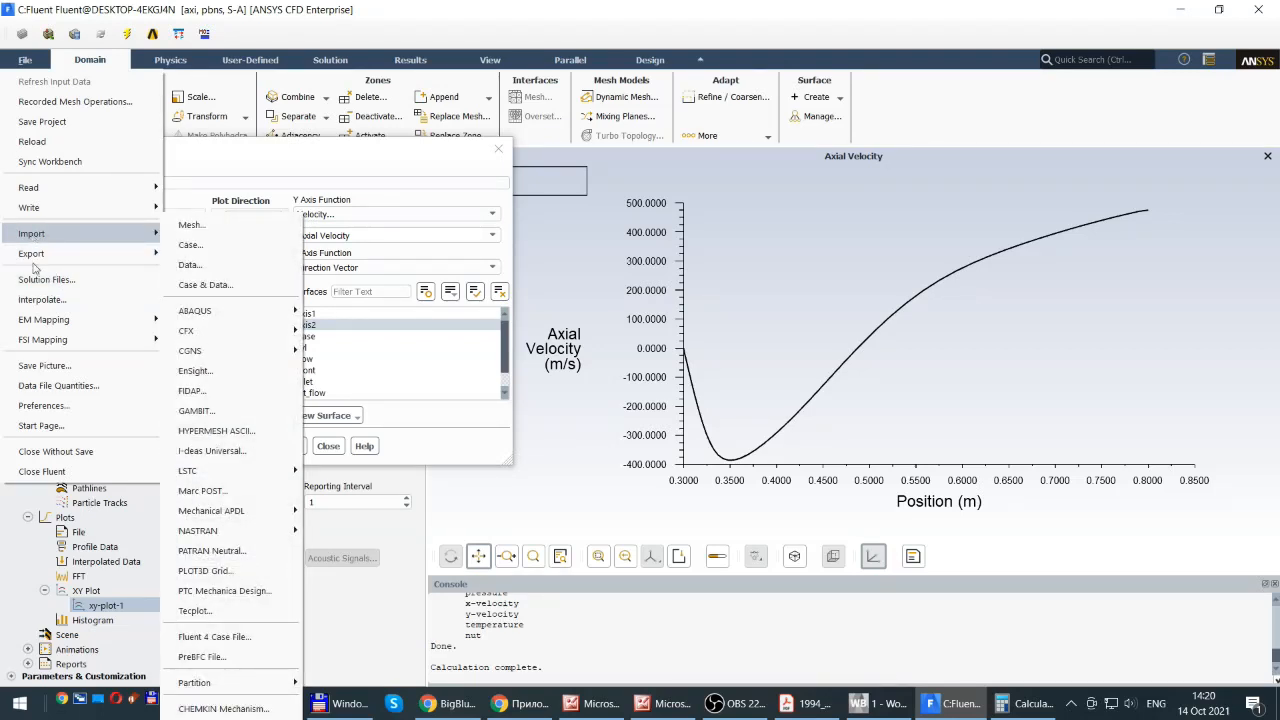
left_click(40, 365)
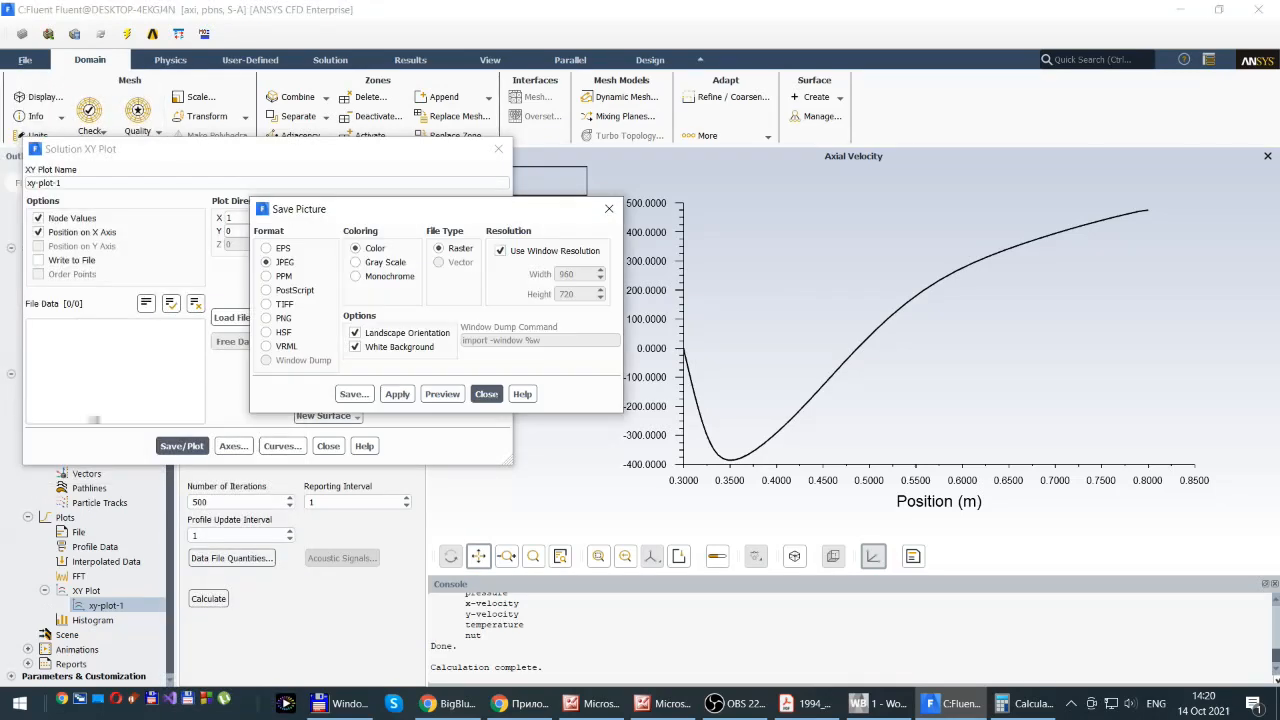
left_click(352, 393)
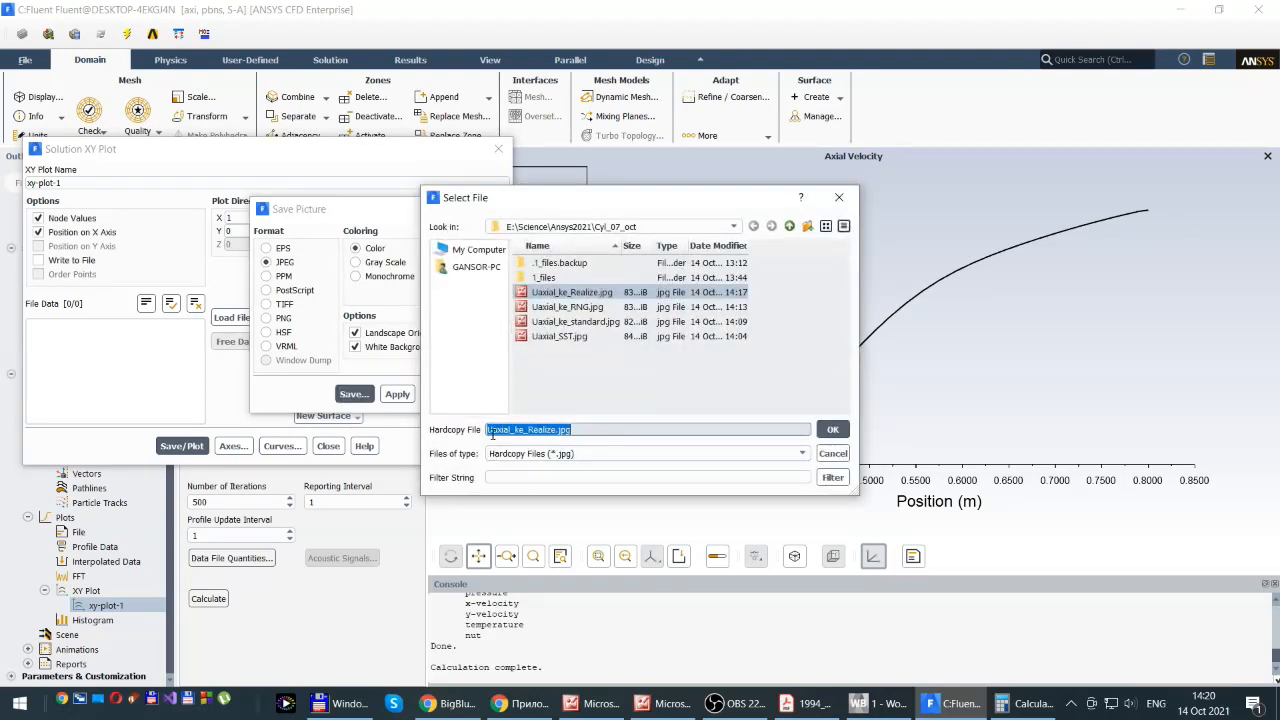
left_click_drag(514, 430, 553, 428)
type("SA")
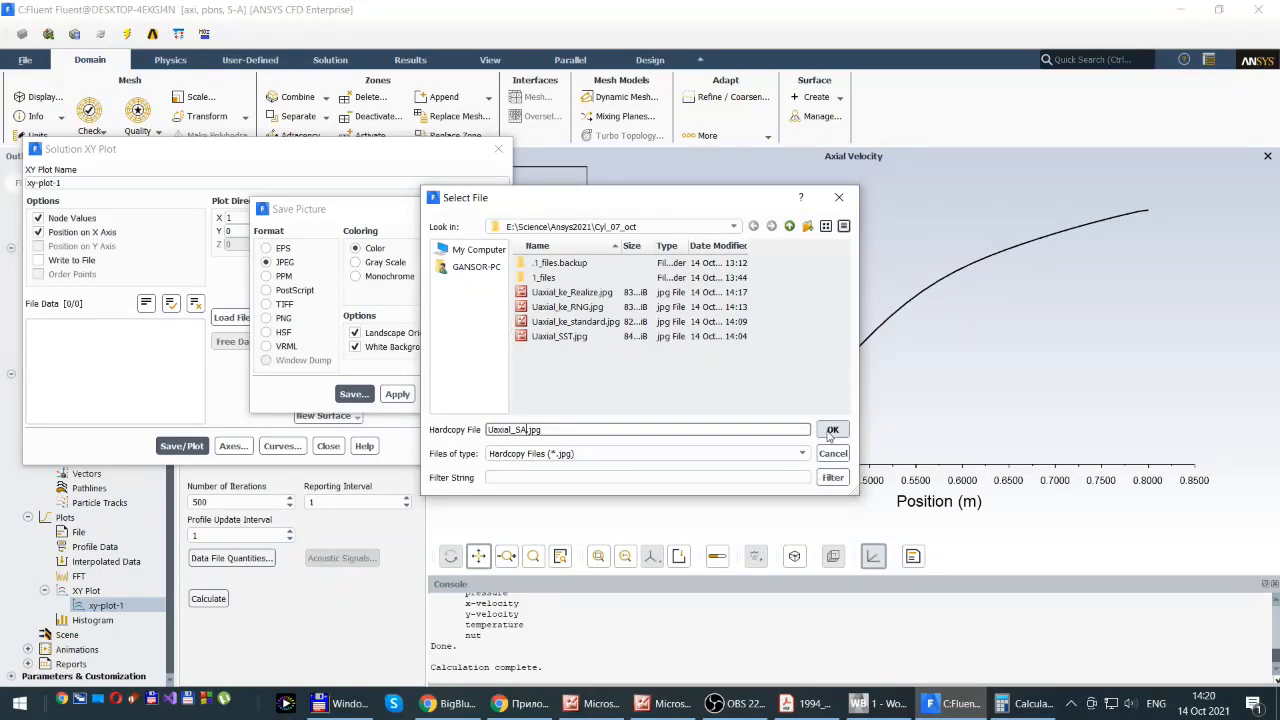
left_click(833, 430)
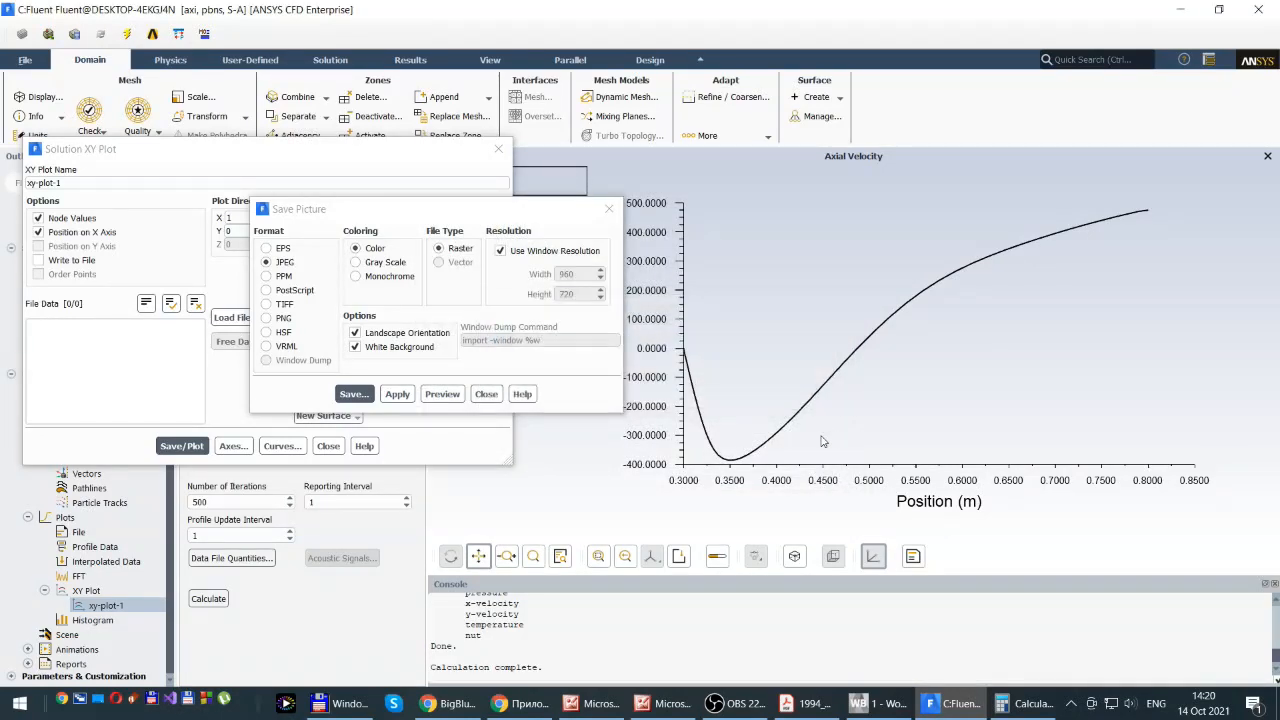
left_click(486, 394)
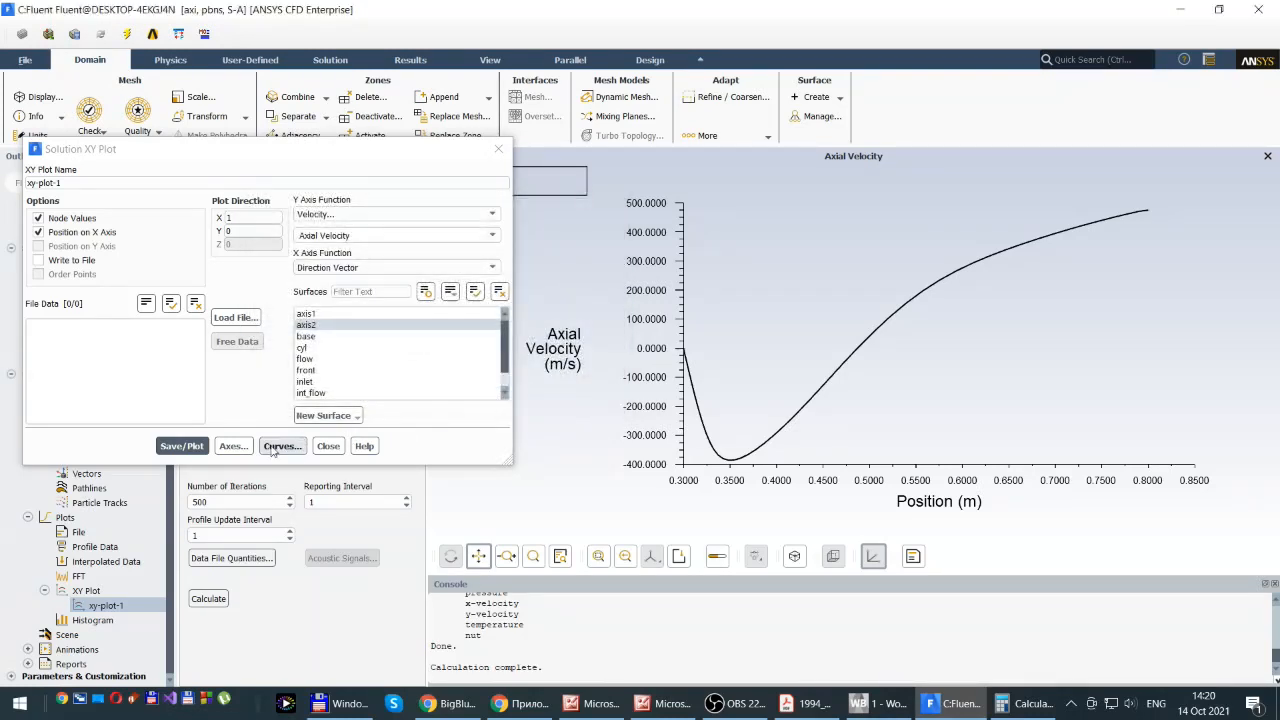
left_click(329, 446)
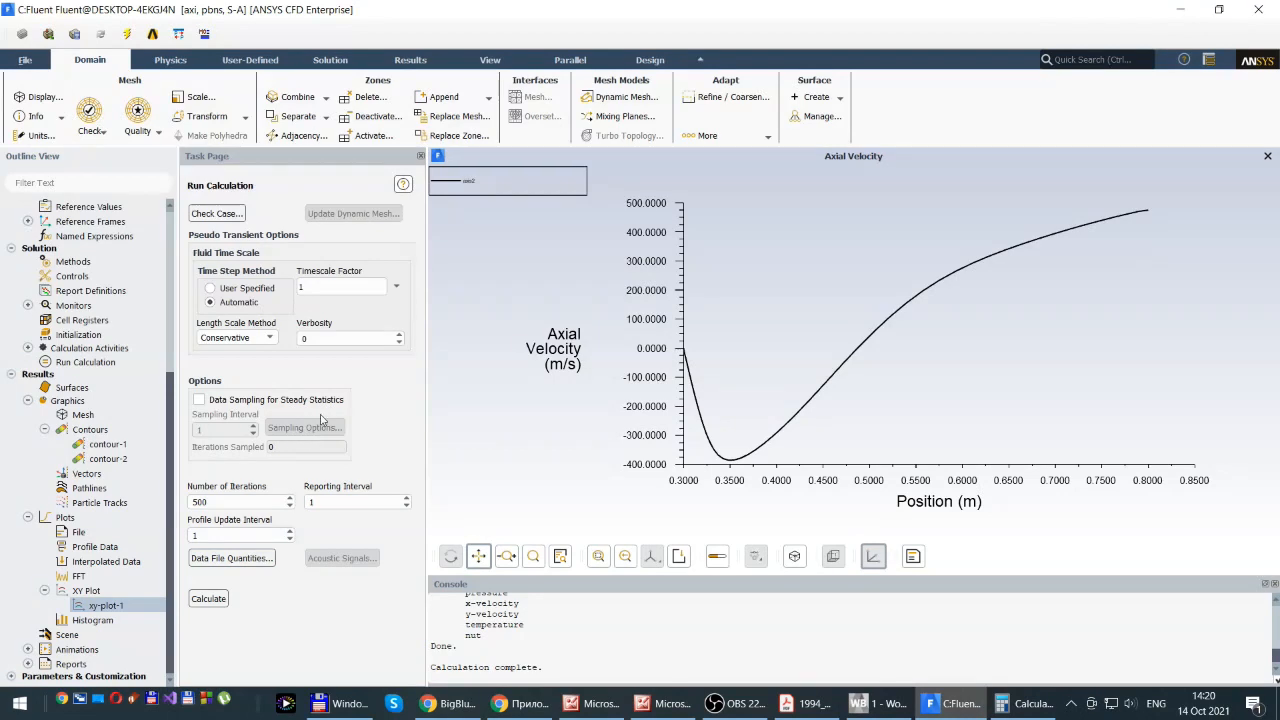
Open the viscous model settings
scroll(172, 366, "up", 5)
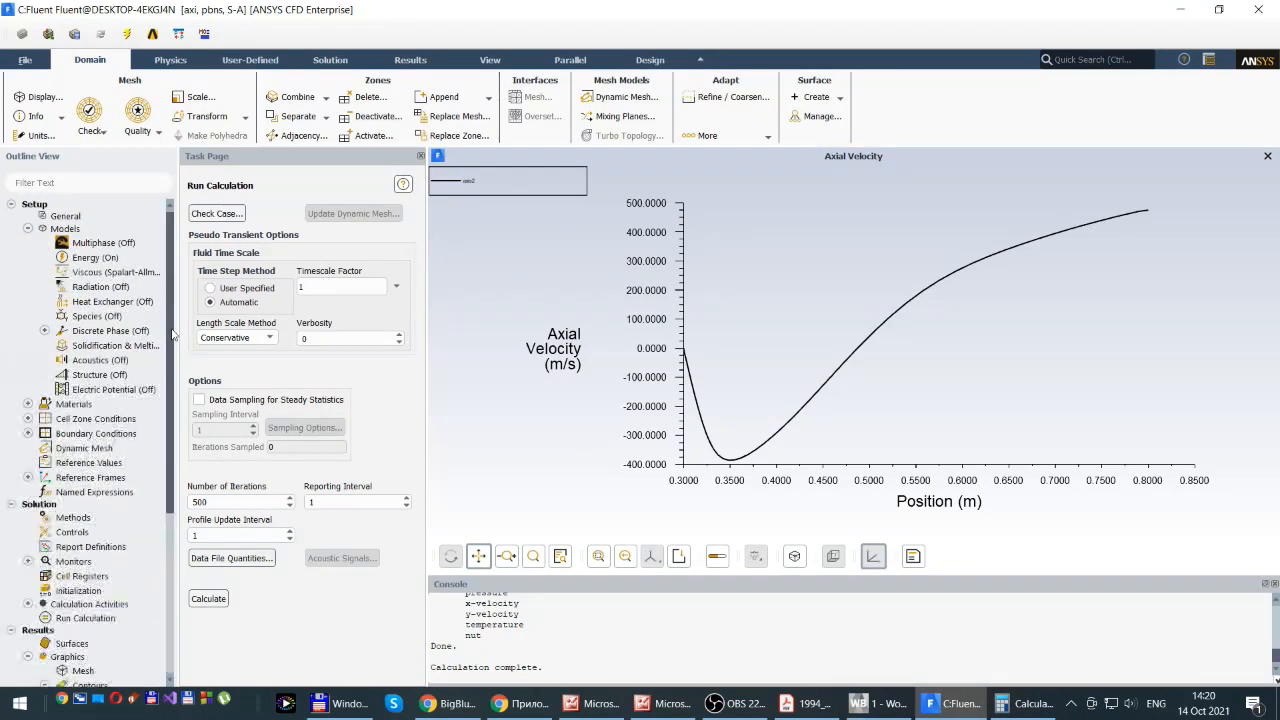
double_click(89, 274)
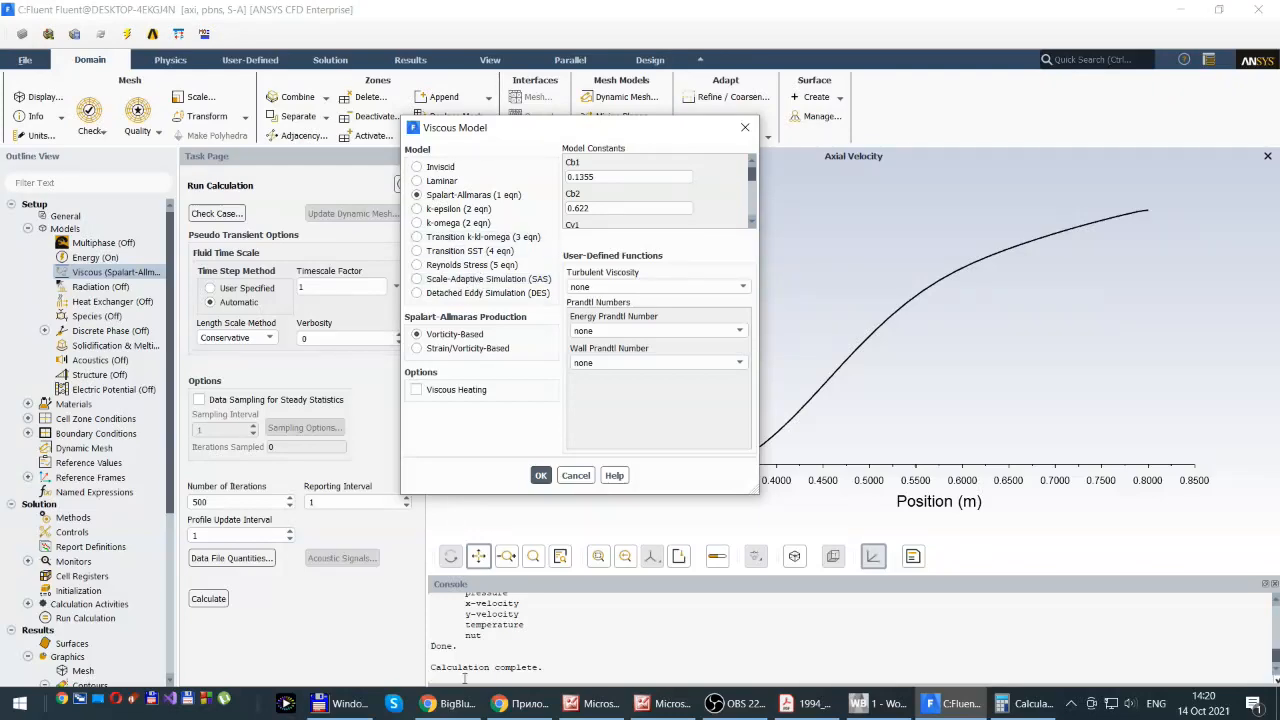
Switch to the BigBlueButton lecture in the browser, check the public chat and return to Fluent
left_click(447, 705)
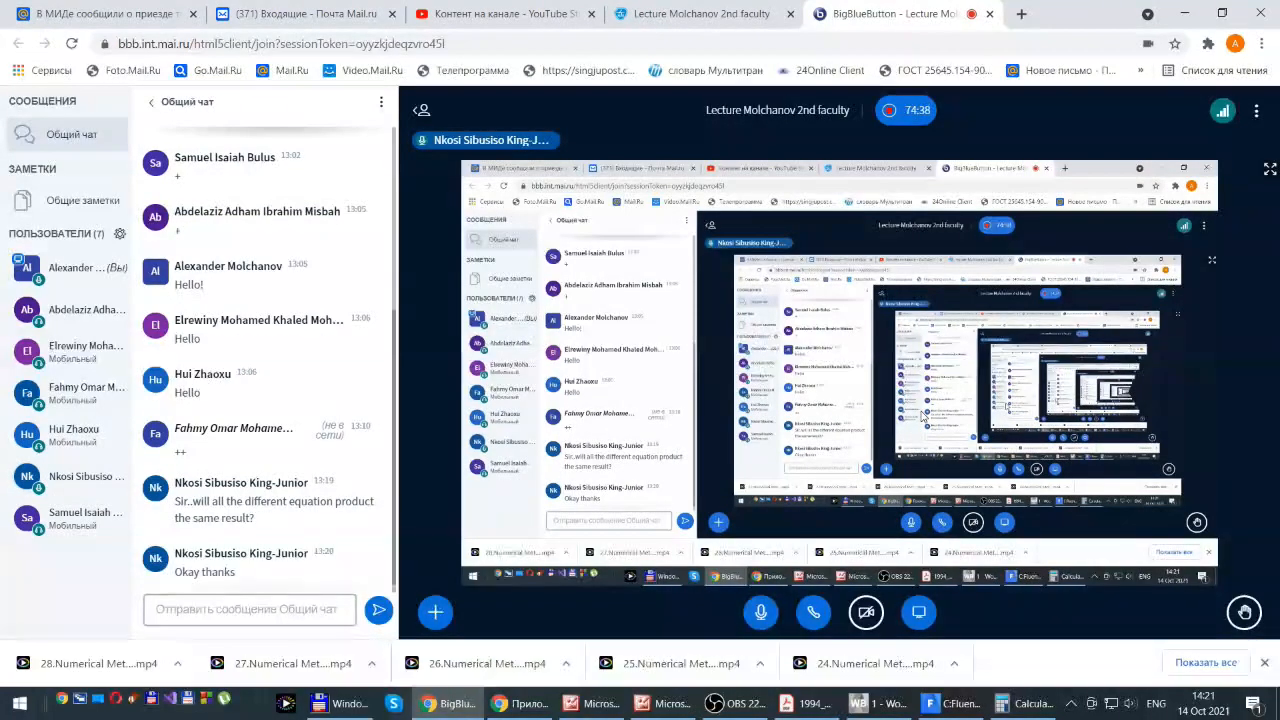
mouse_move(952, 708)
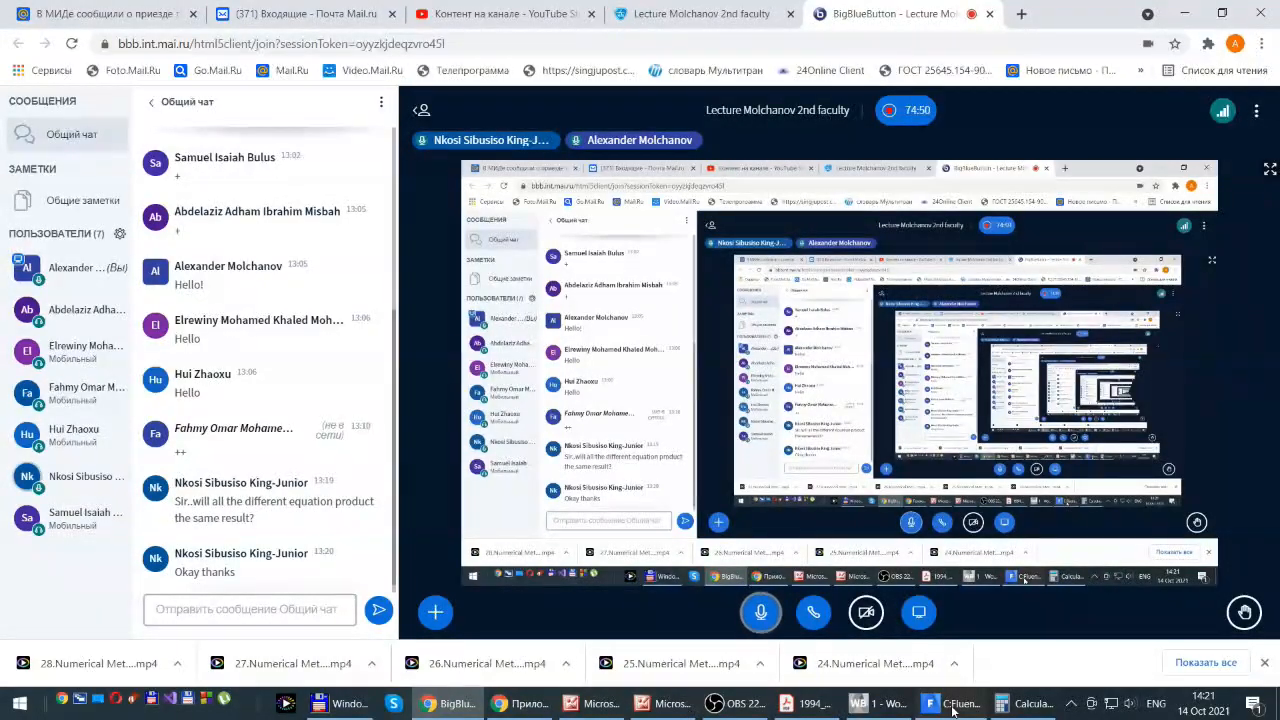
left_click(952, 706)
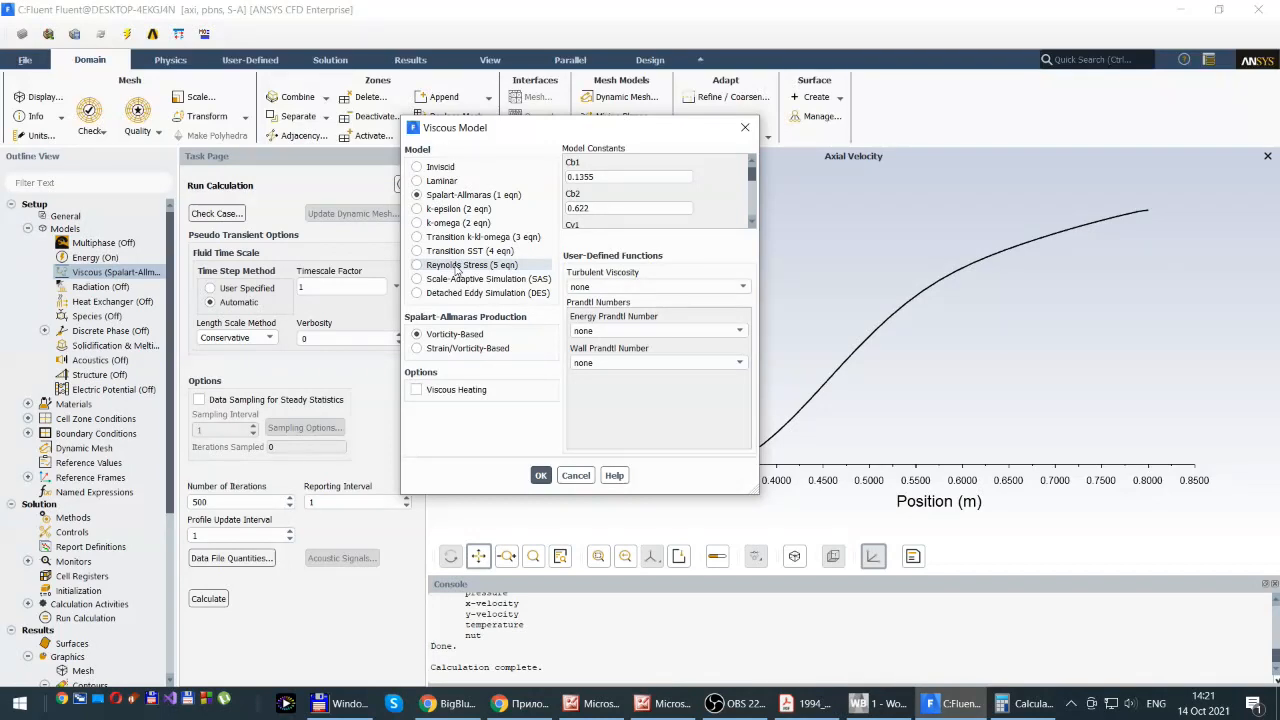
Set the viscous model to Reynolds Stress (5 eqn) and run 500 iterations, using the settings changes for the current calculation only
left_click(418, 265)
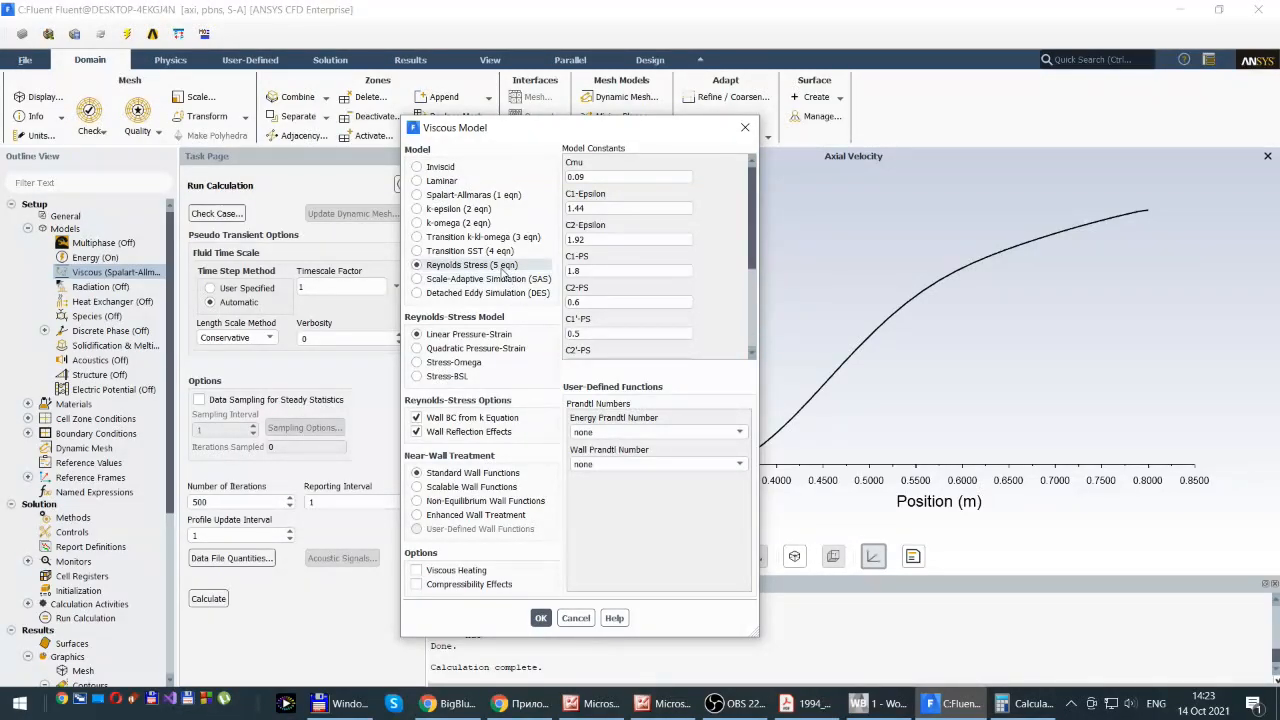
left_click(541, 619)
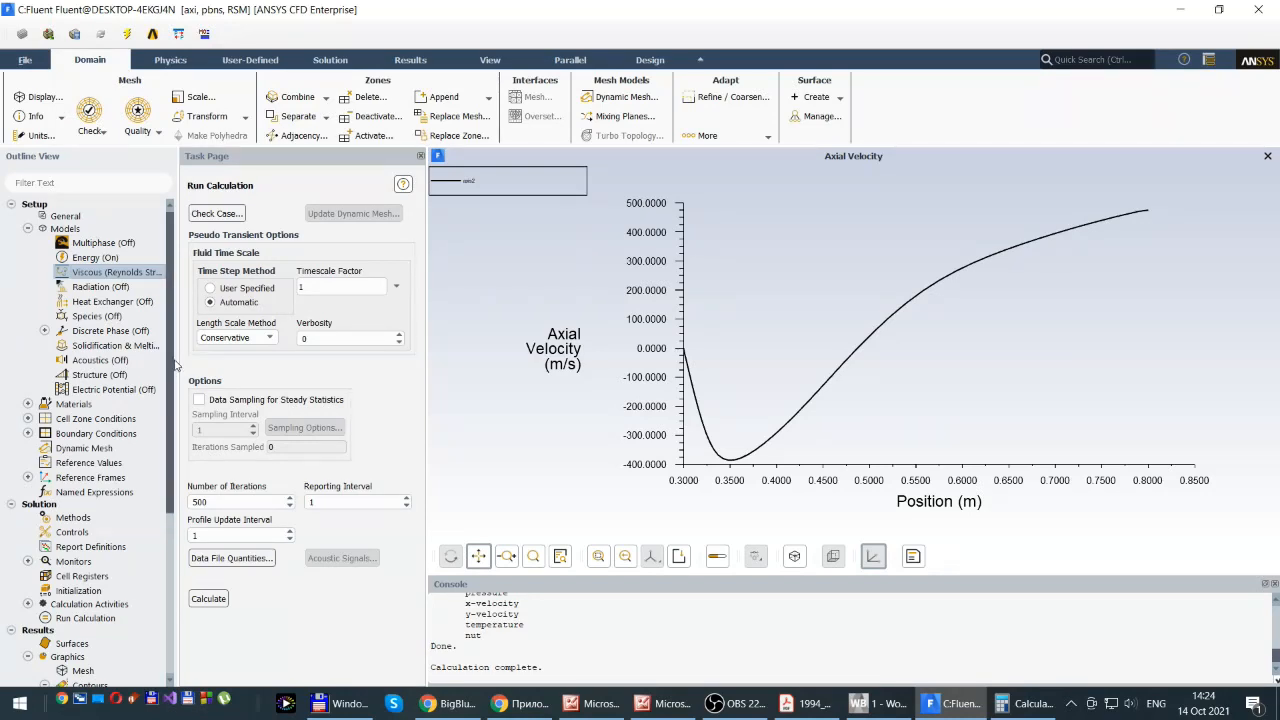
left_click_drag(170, 393, 158, 577)
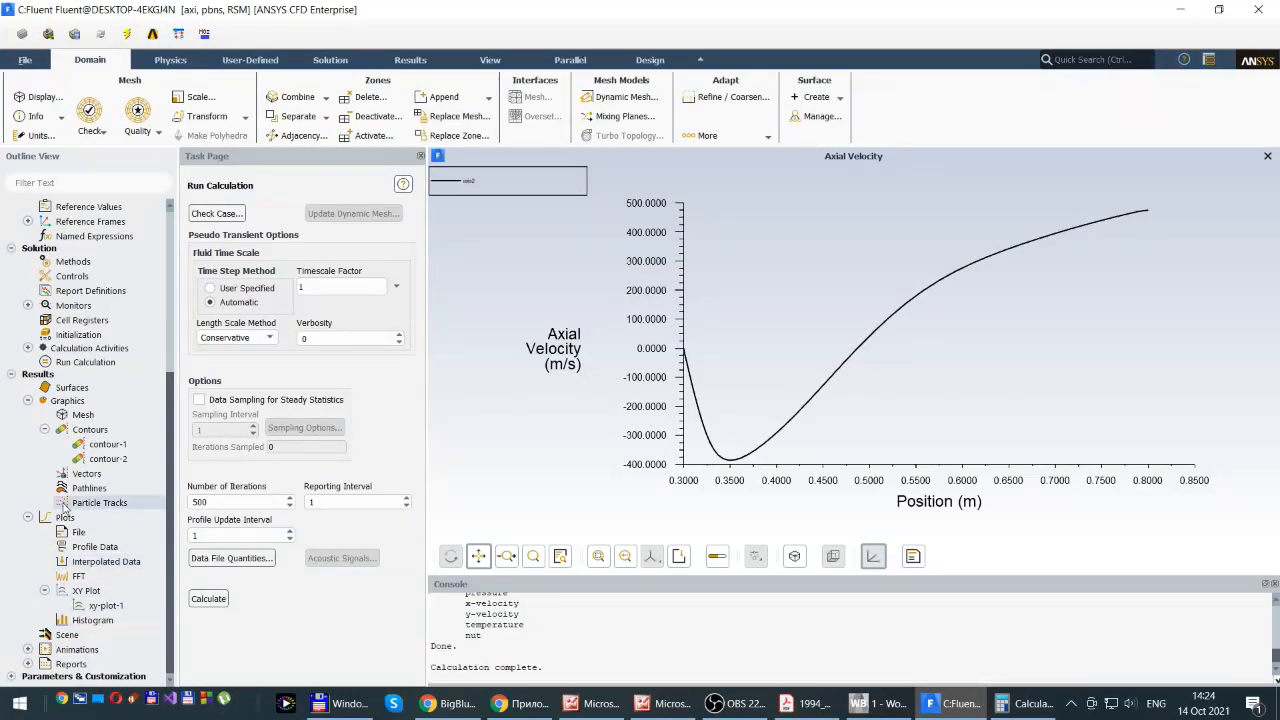
left_click(208, 599)
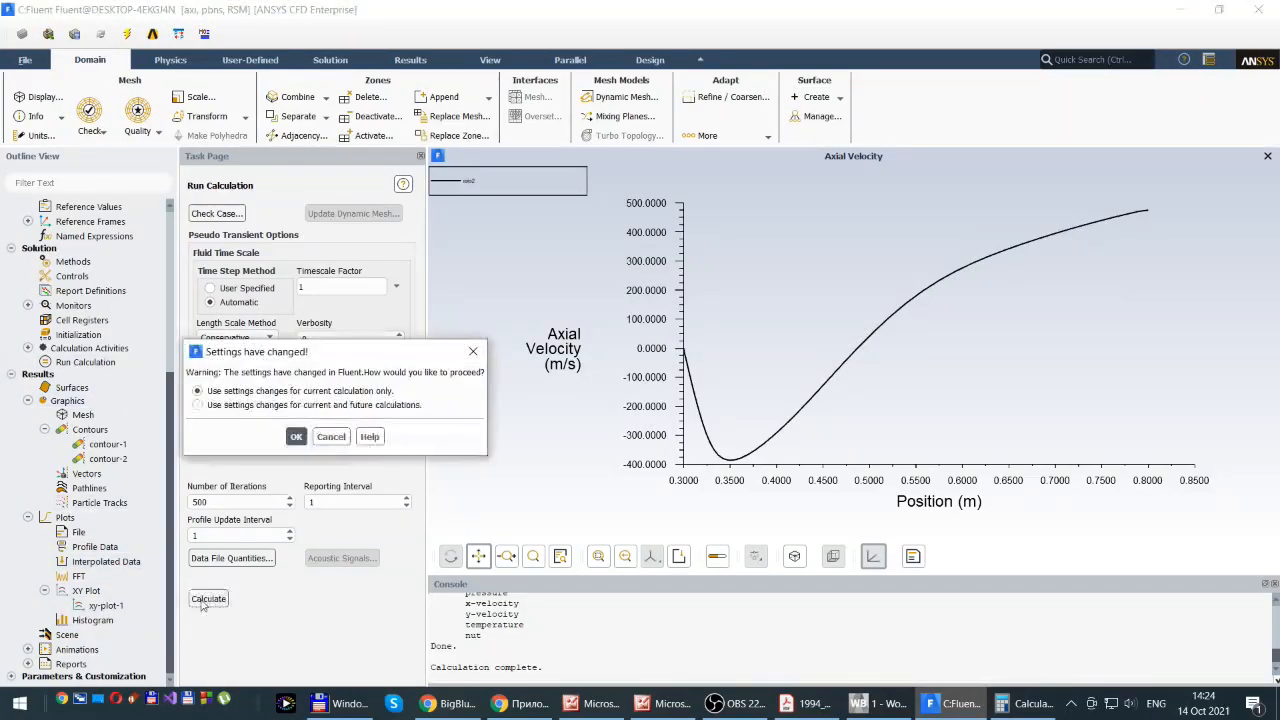
left_click(296, 437)
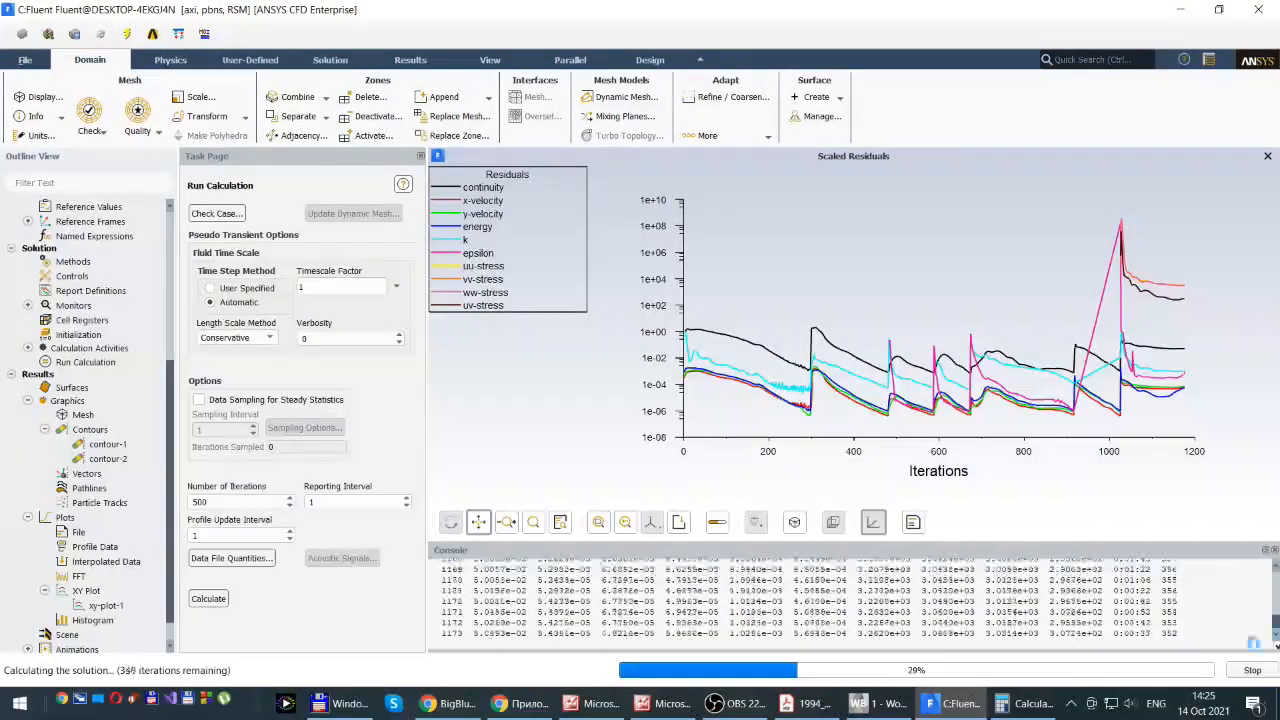
mouse_move(806, 710)
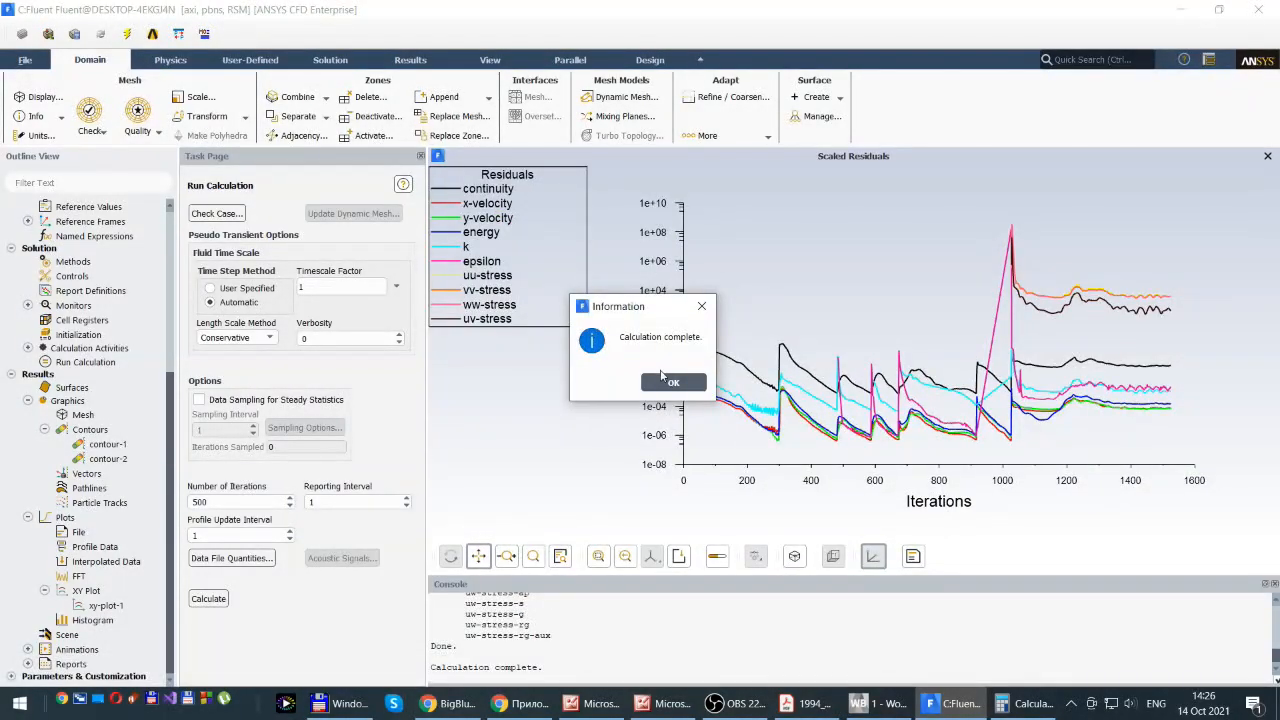
left_click(673, 384)
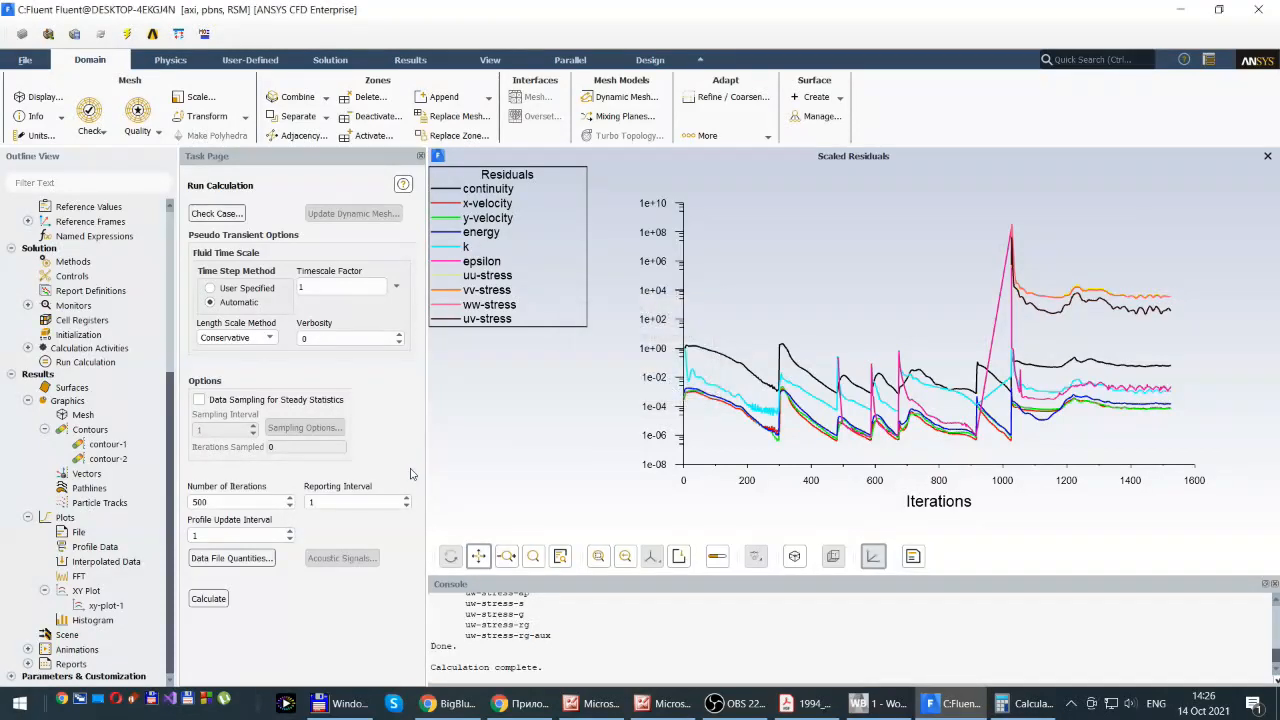
Open xy-plot-1 and plot Axial Velocity along axis2, followed by Radial Velocity on the same surface
double_click(103, 606)
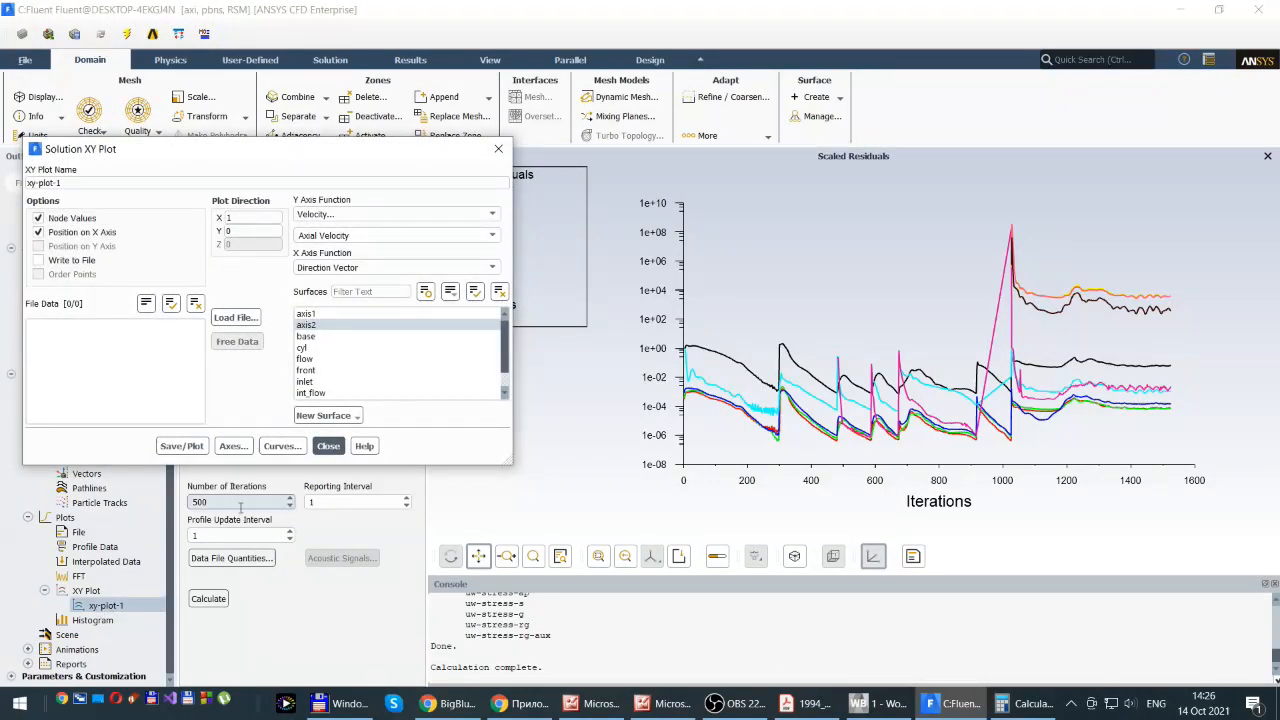
left_click(181, 447)
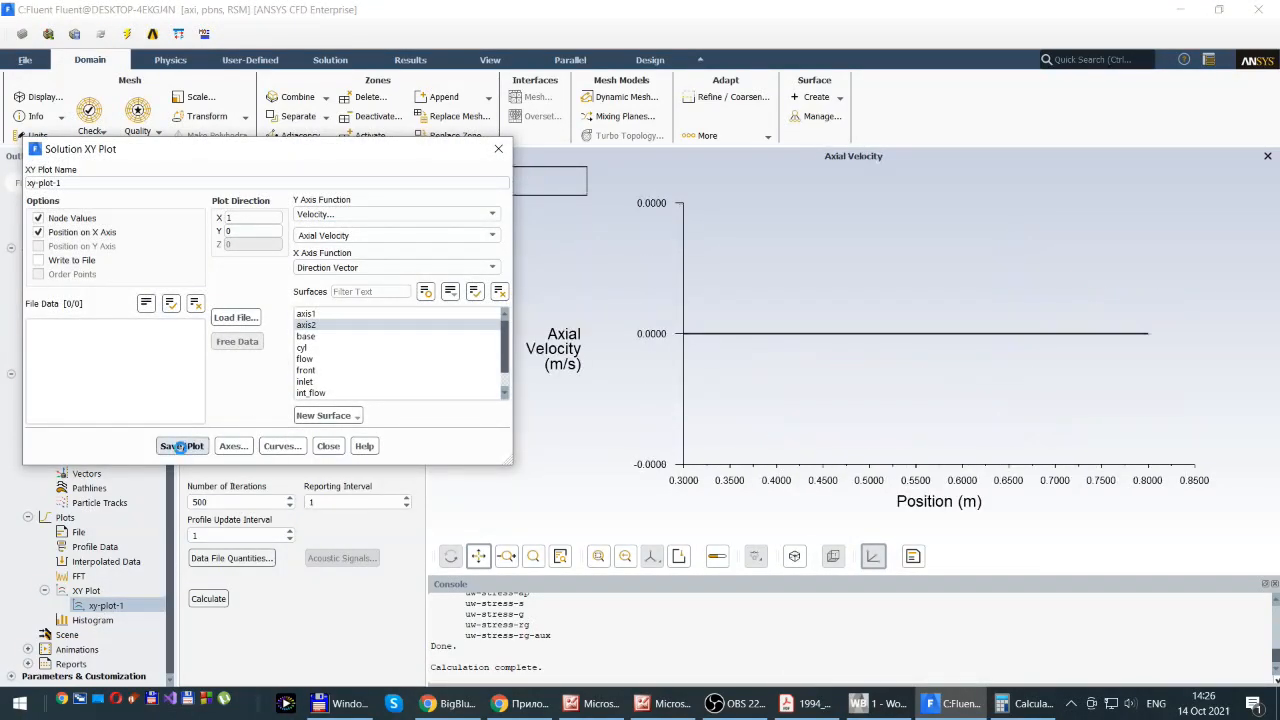
left_click(445, 236)
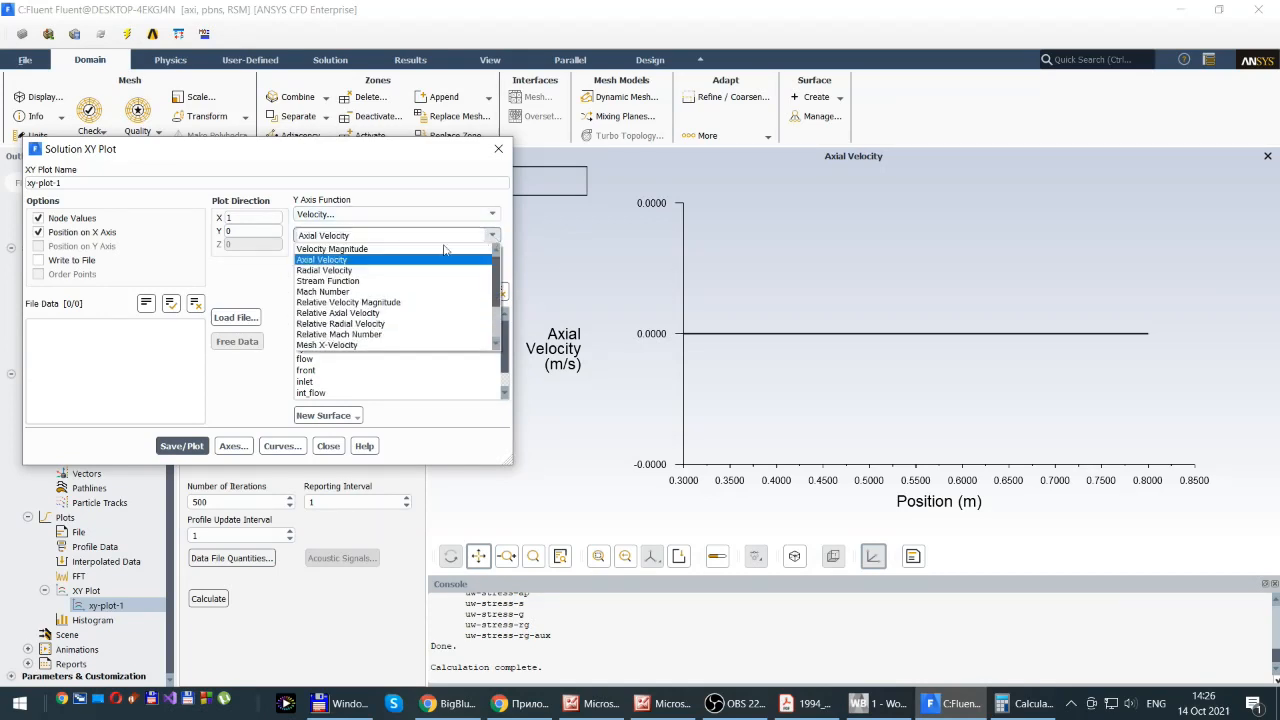
left_click(325, 270)
left_click(181, 446)
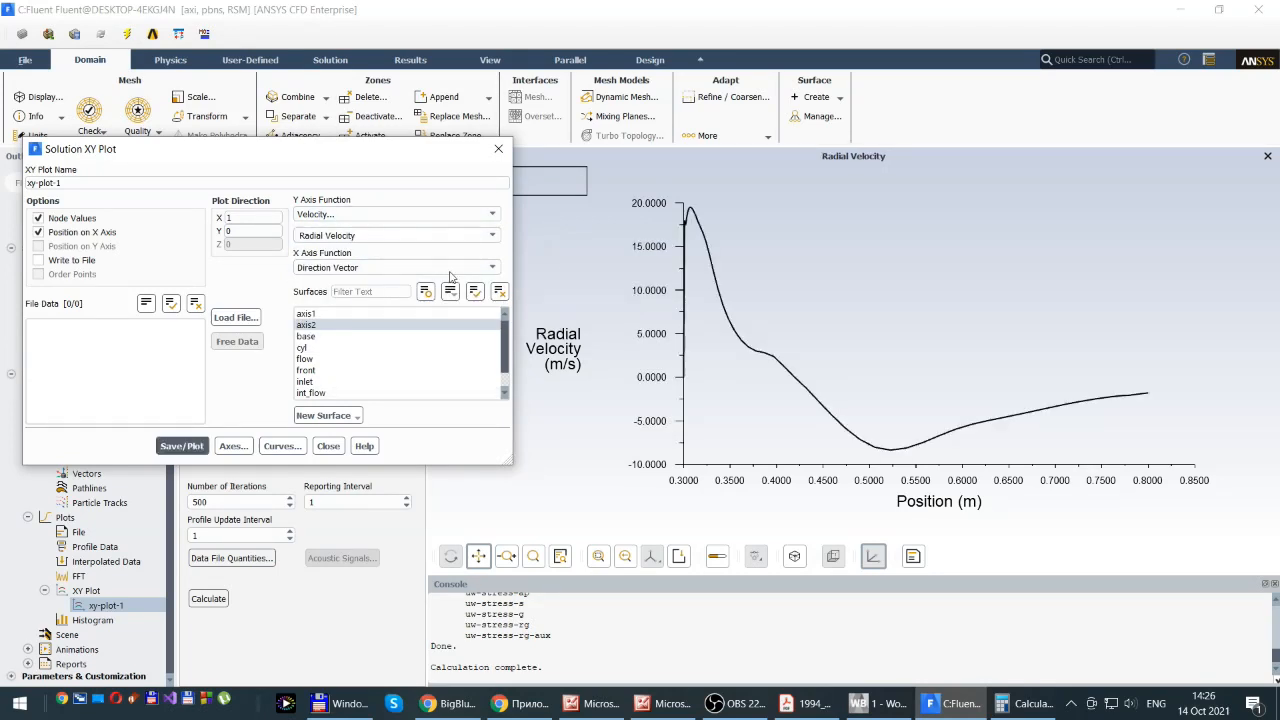
Switch the plotted velocity component back to Axial Velocity and redraw the plot along axis2
left_click(430, 236)
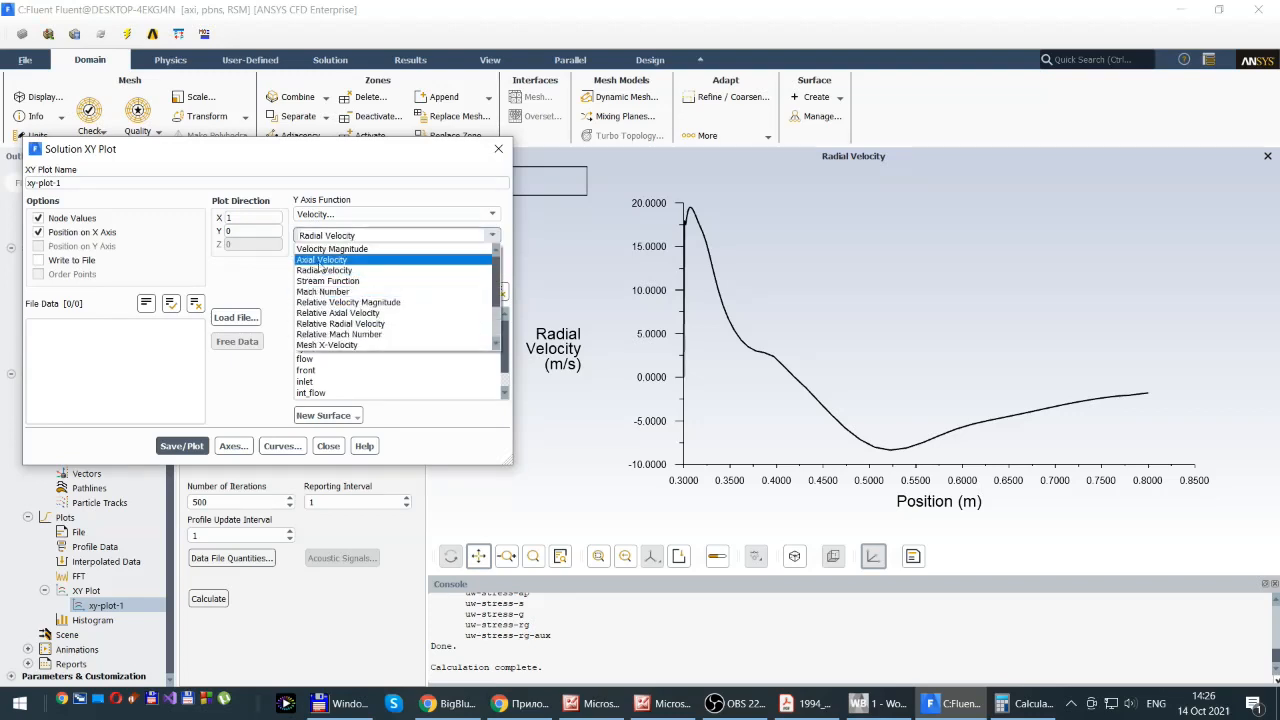
left_click(322, 259)
left_click(172, 447)
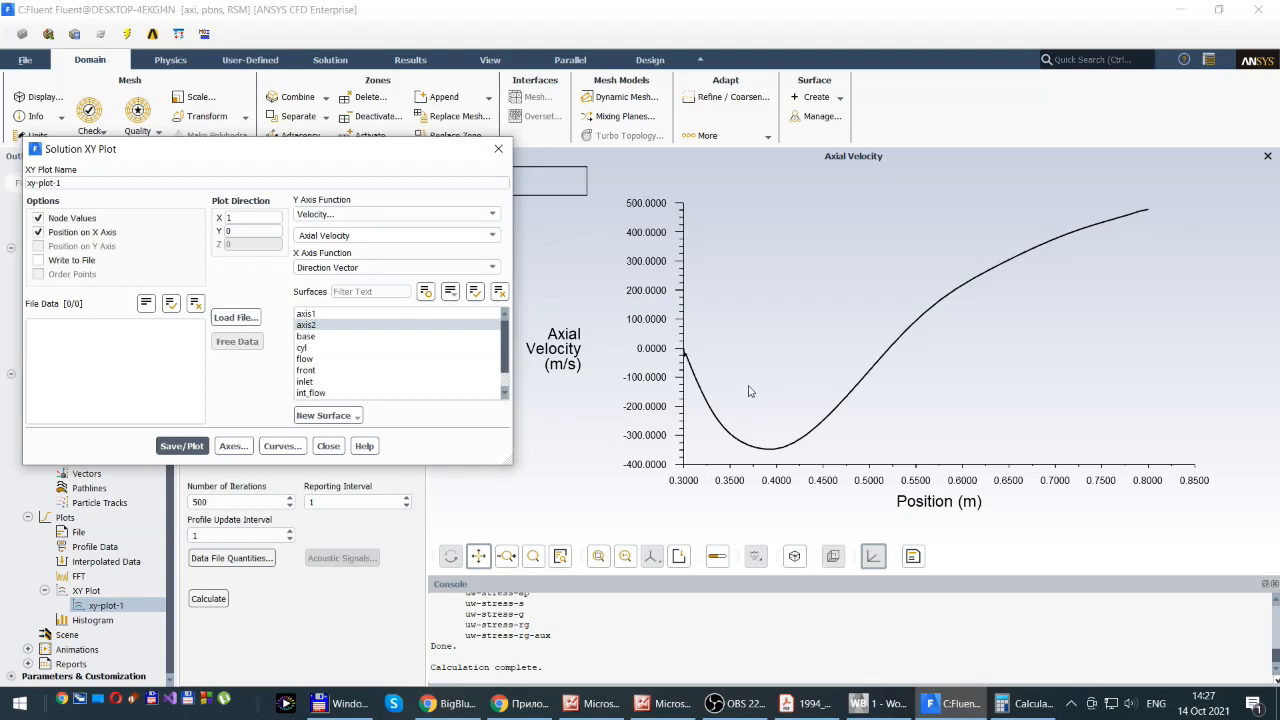
Save the axial velocity plot as a JPEG picture named Uaxial_RS_standard.jpg in the Cyl_07_oct folder
left_click(26, 61)
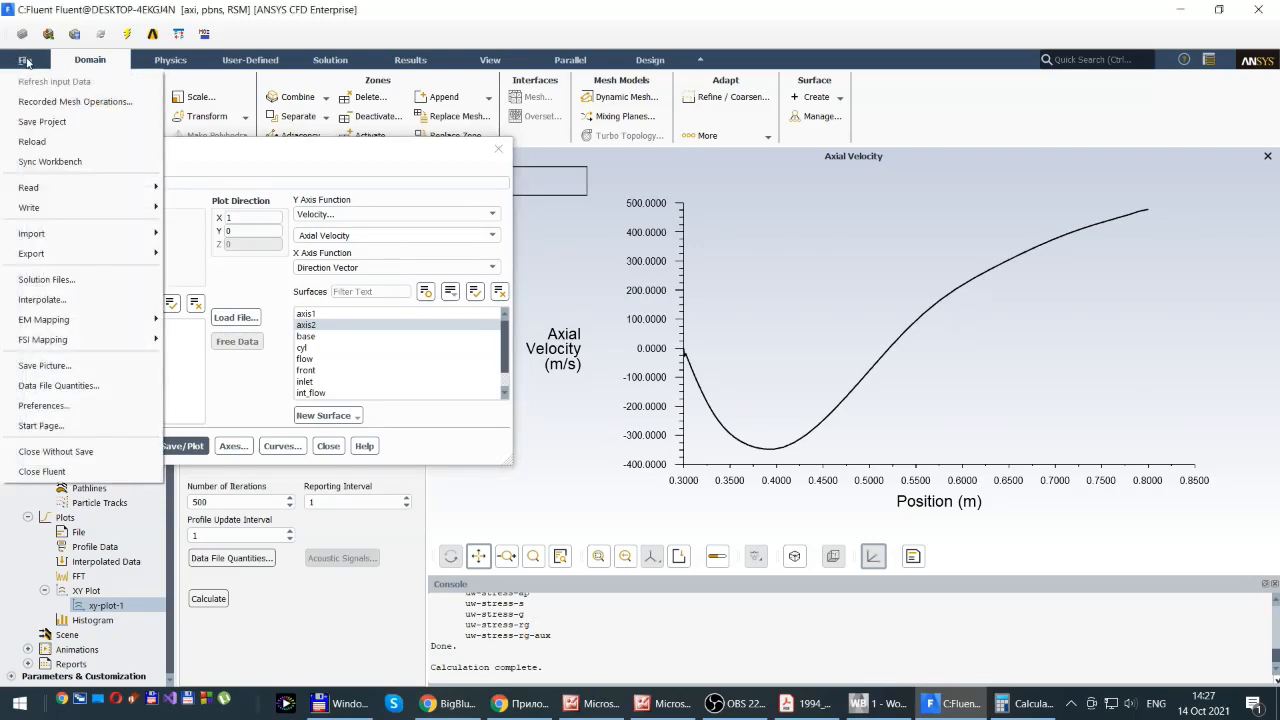
left_click(40, 366)
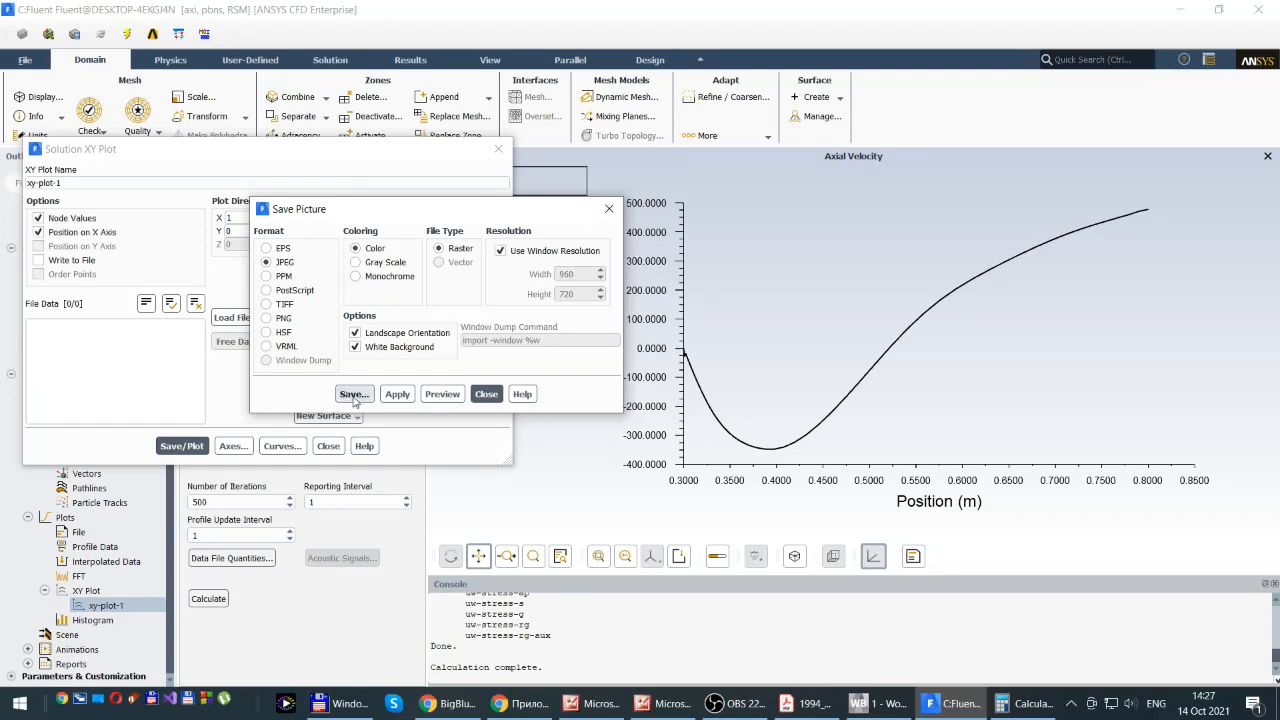
left_click(354, 394)
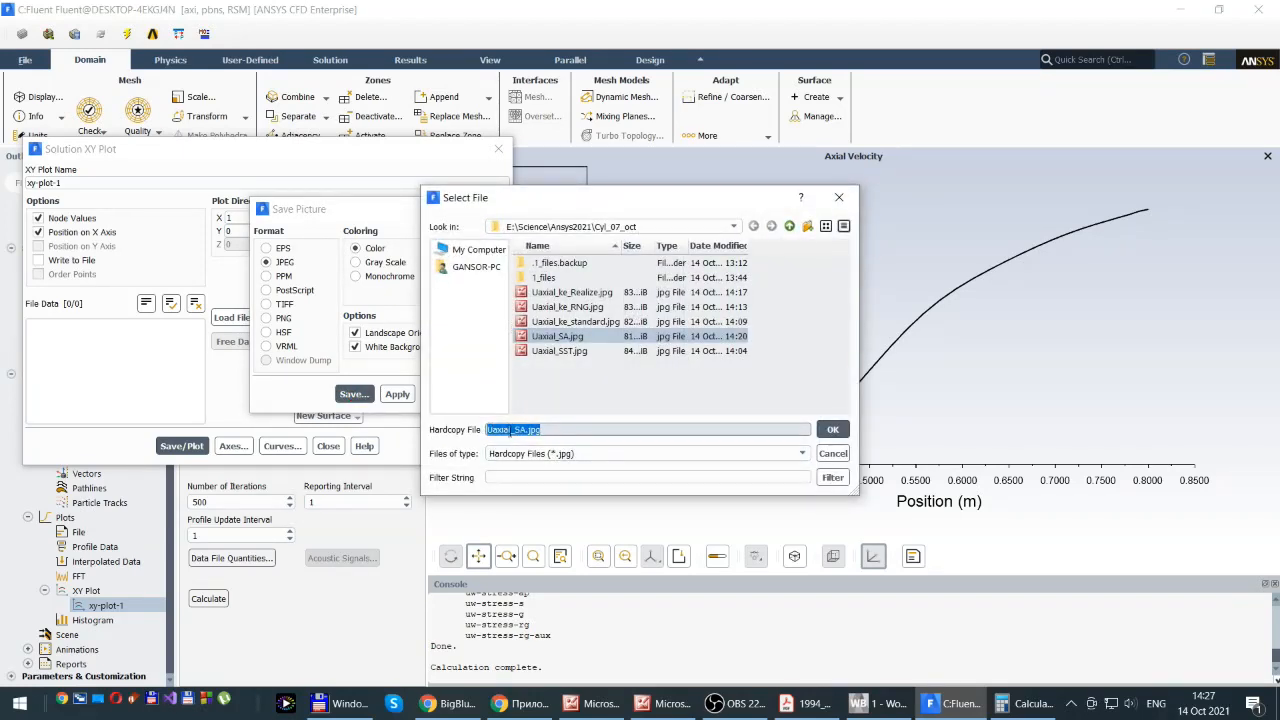
left_click(512, 430)
key("alt+shift")
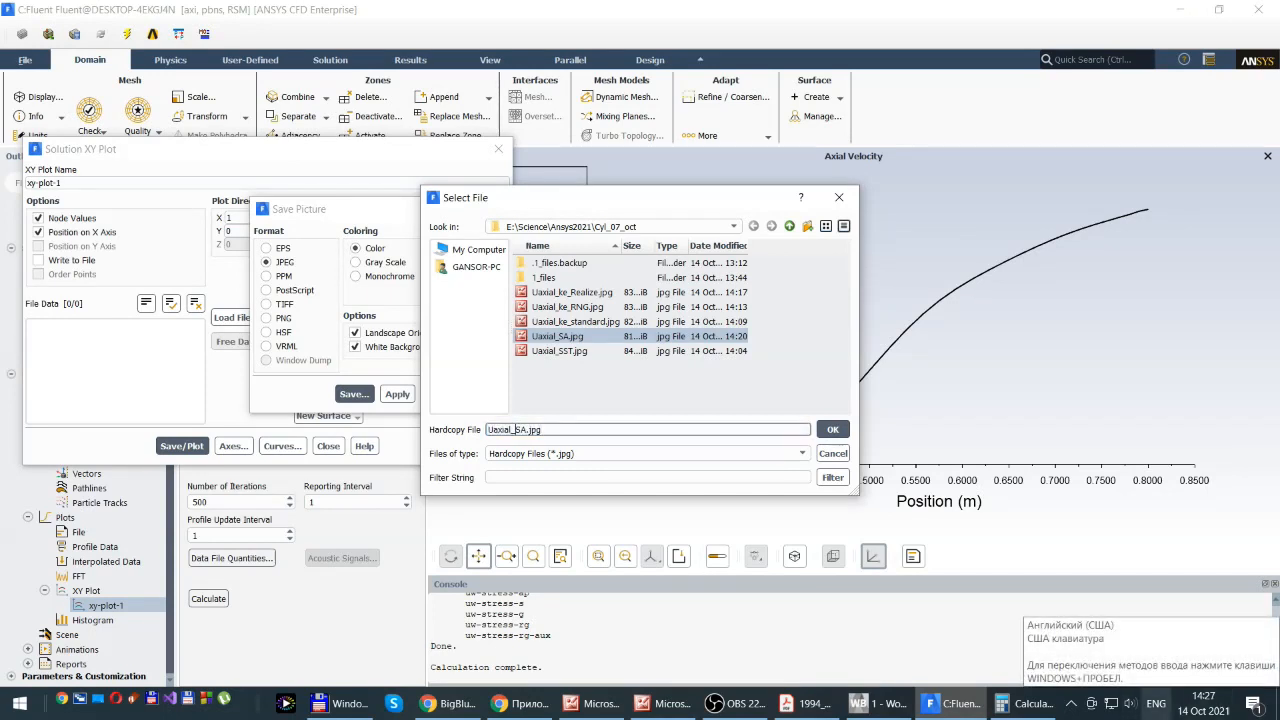
type("RS")
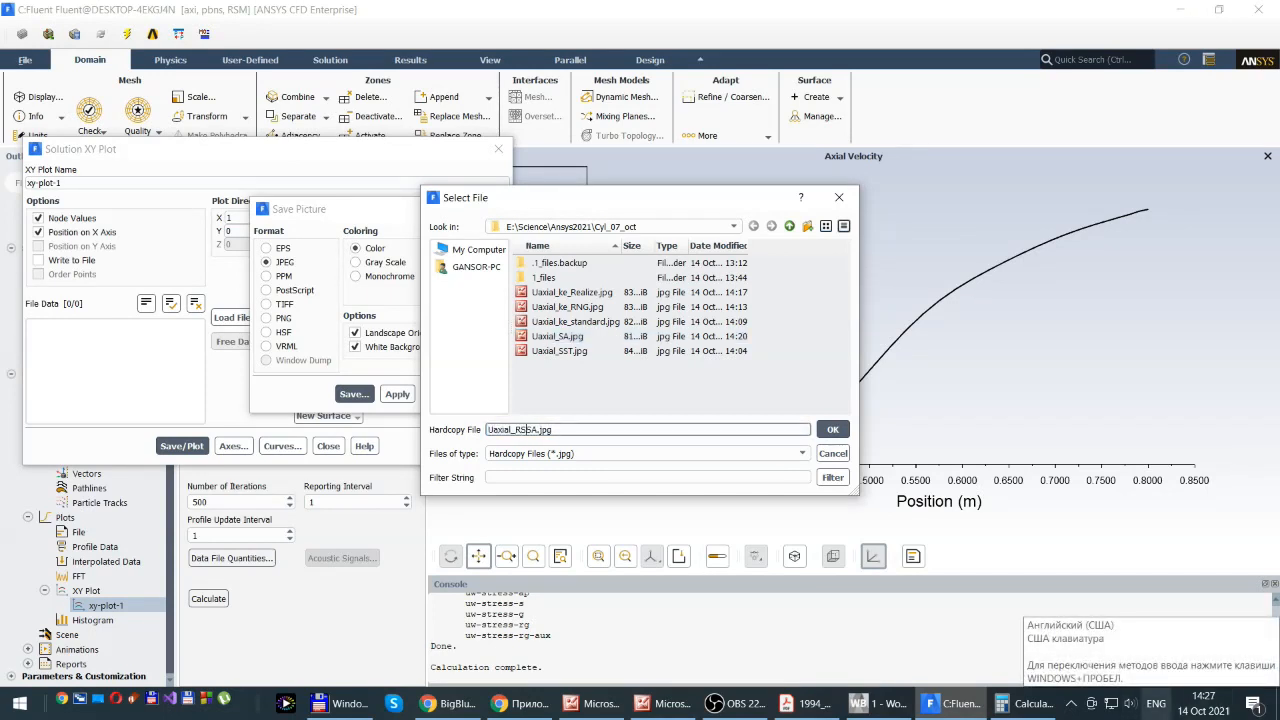
type("-")
key("BackSpace")
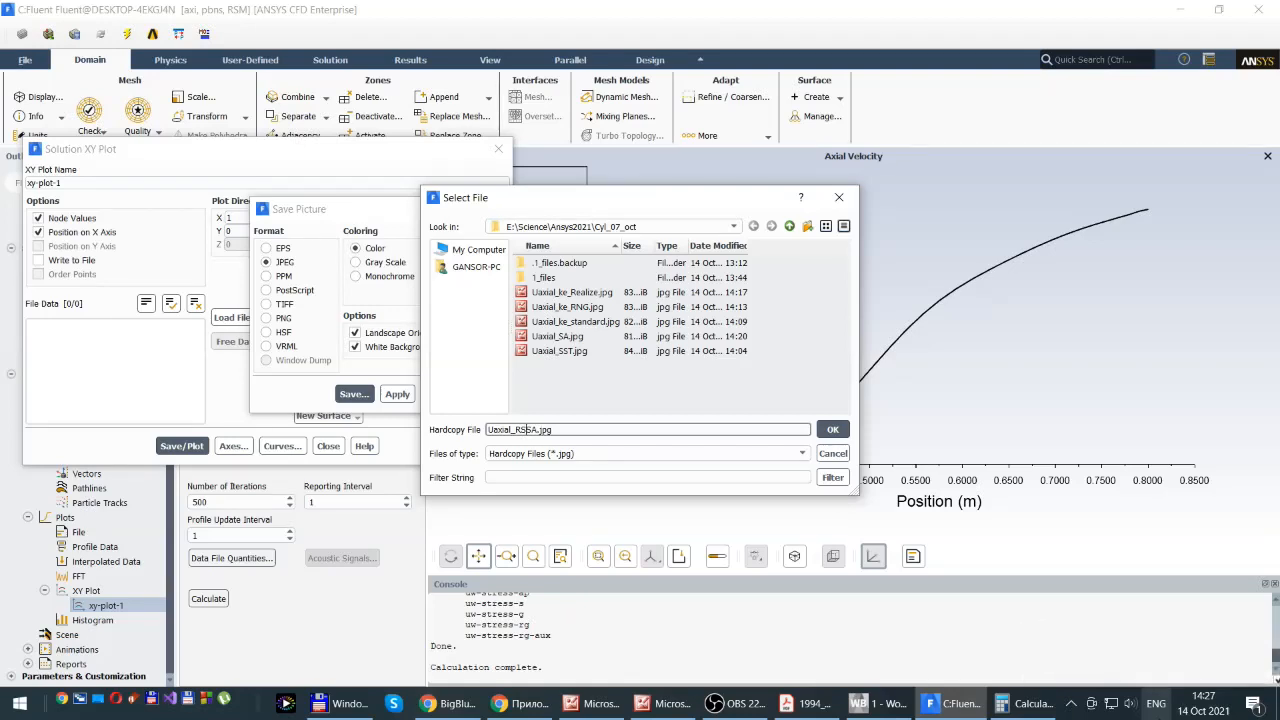
type("_stendard")
key("Delete")
key("Delete")
key("Return")
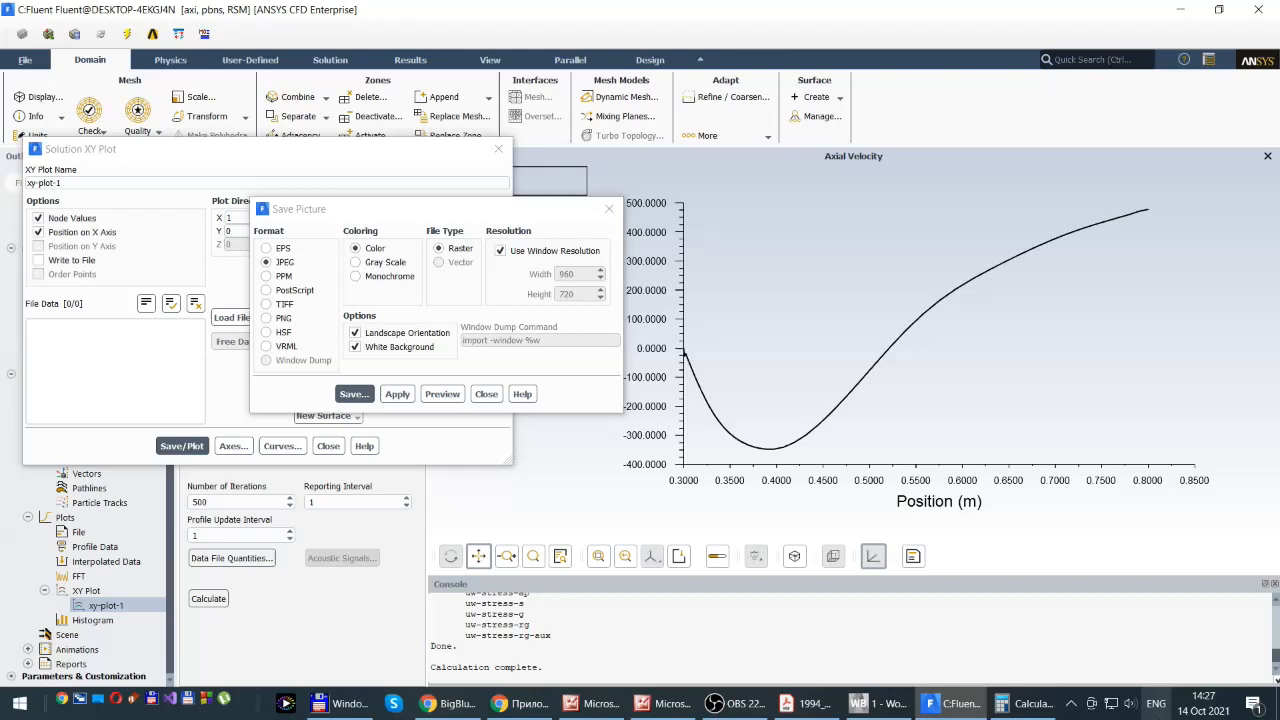
Switch to the Microsoft Office picture viewer and page through the saved turbulence-model plots to Uaxial_RS_standard
left_click(664, 703)
scroll(506, 594, "down", 1)
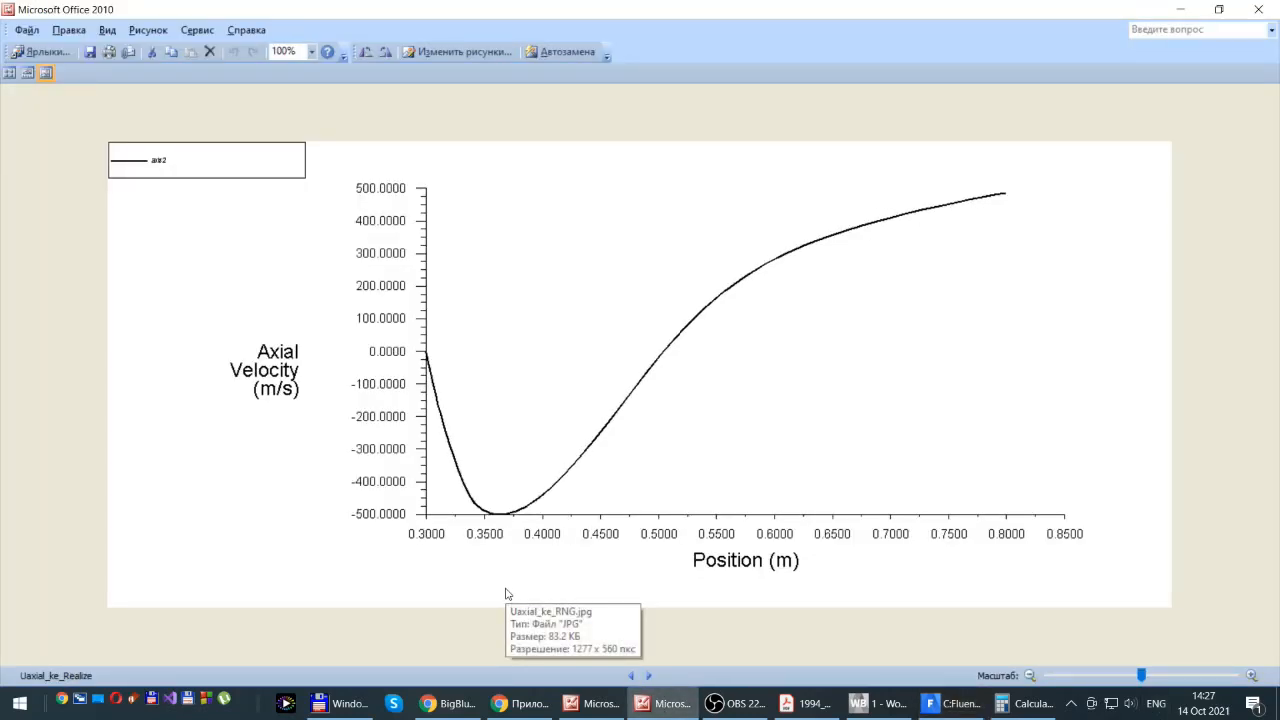
scroll(506, 594, "down", 1)
scroll(506, 594, "down", 1)
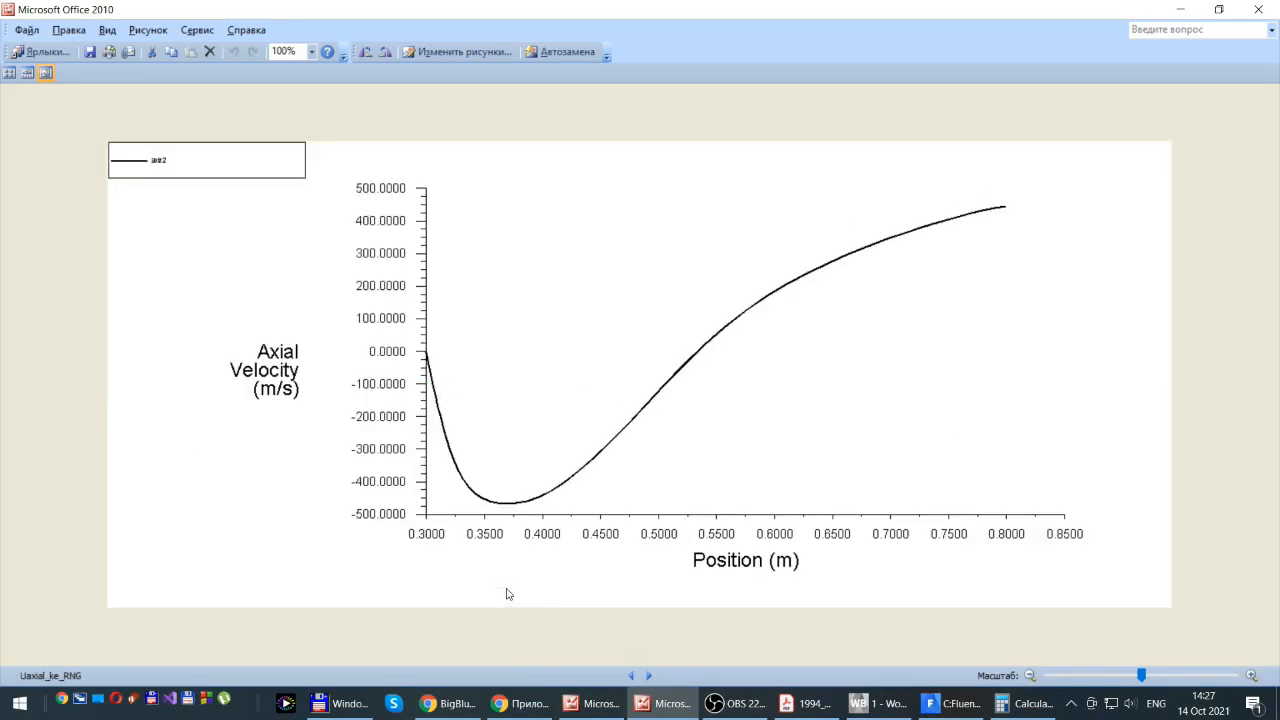
scroll(506, 594, "down", 1)
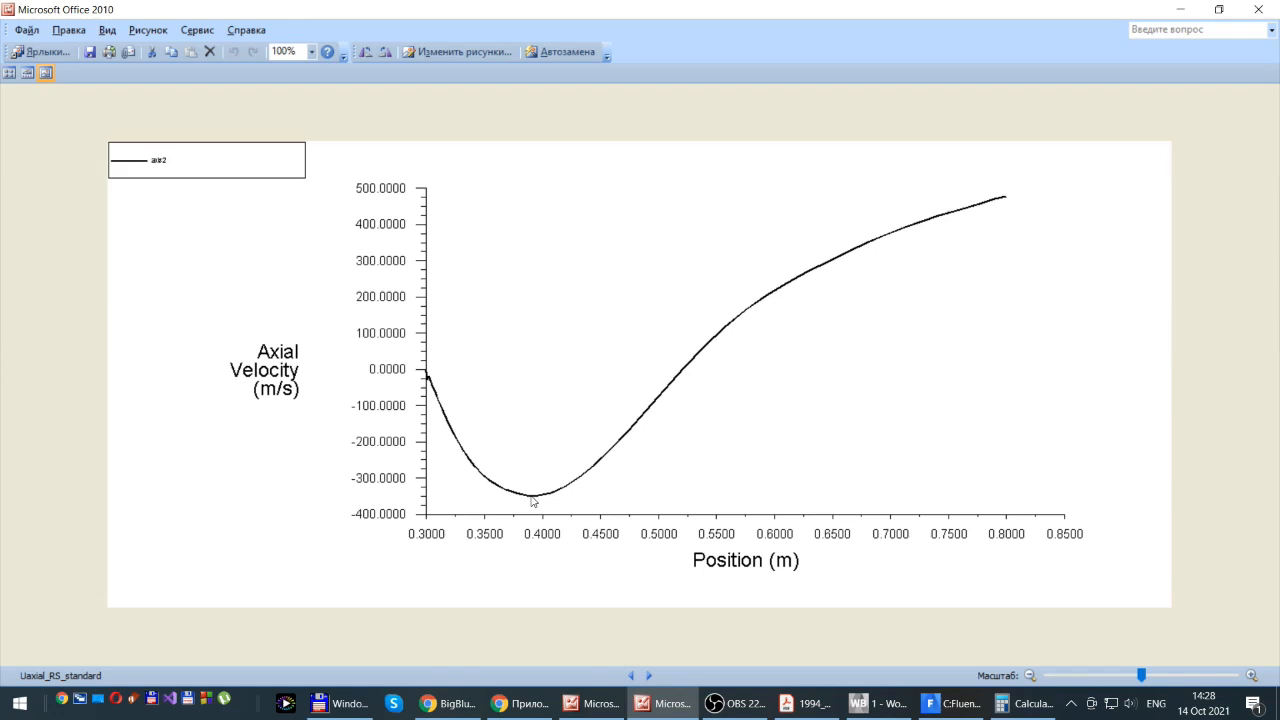
Switch to Calculator and divide 340 by 858 to normalize the peak reverse velocity by the free-stream velocity
left_click(1030, 708)
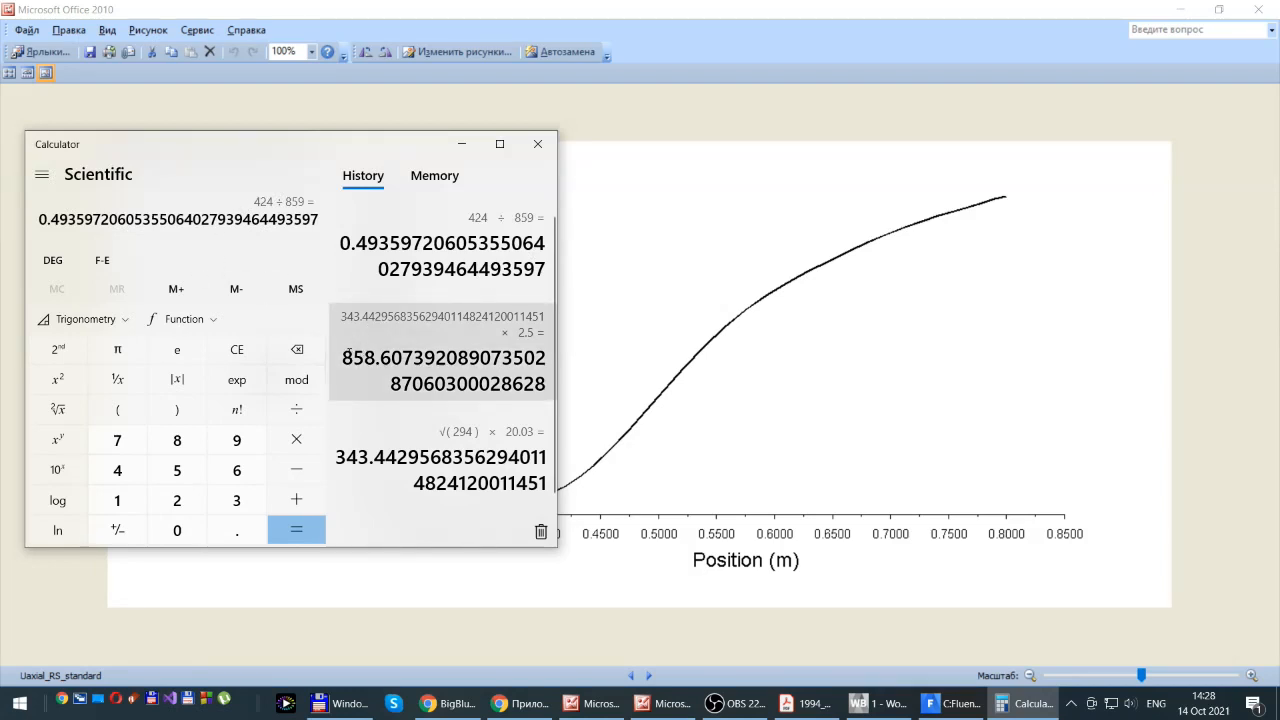
left_click_drag(342, 357, 381, 357)
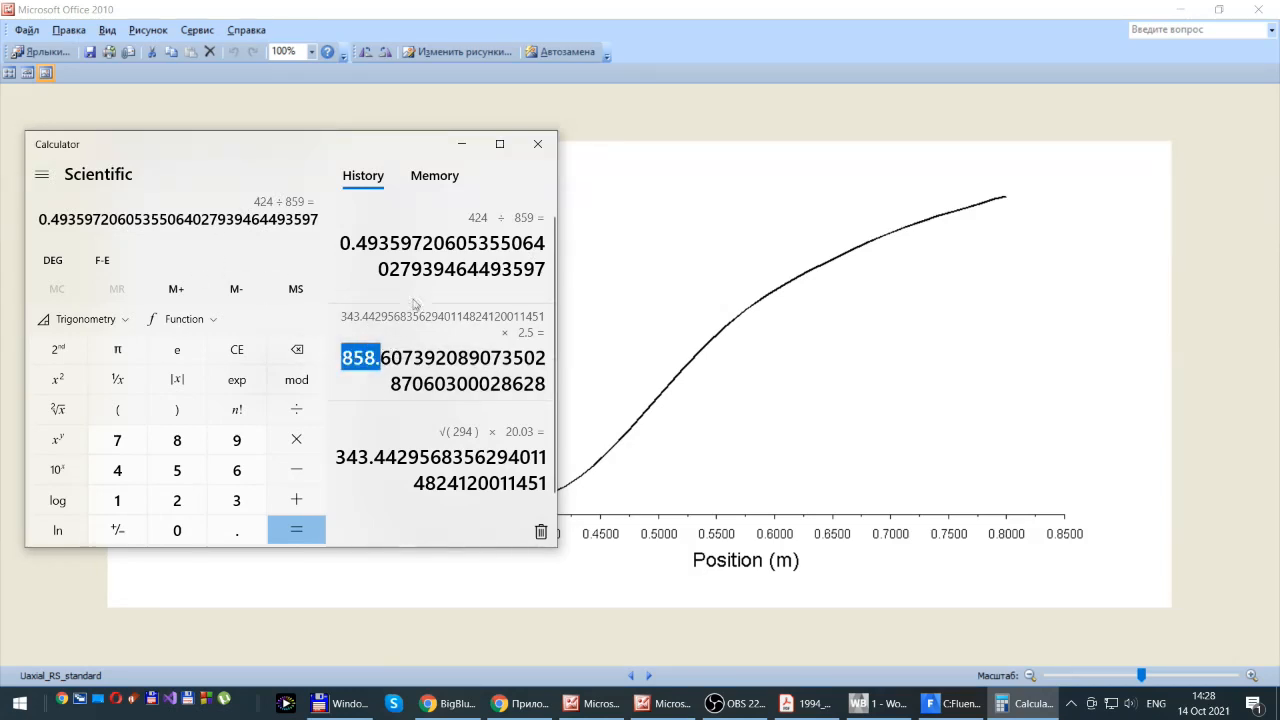
left_click_drag(698, 183, 704, 168)
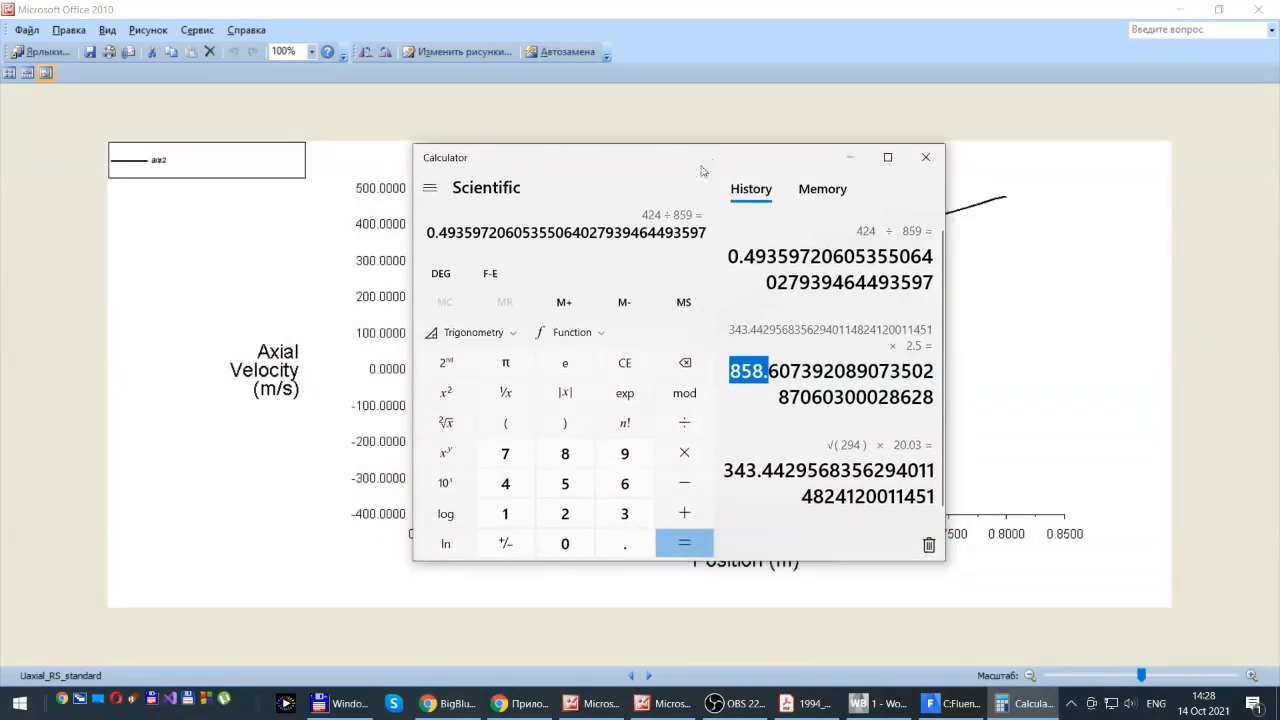
left_click(645, 132)
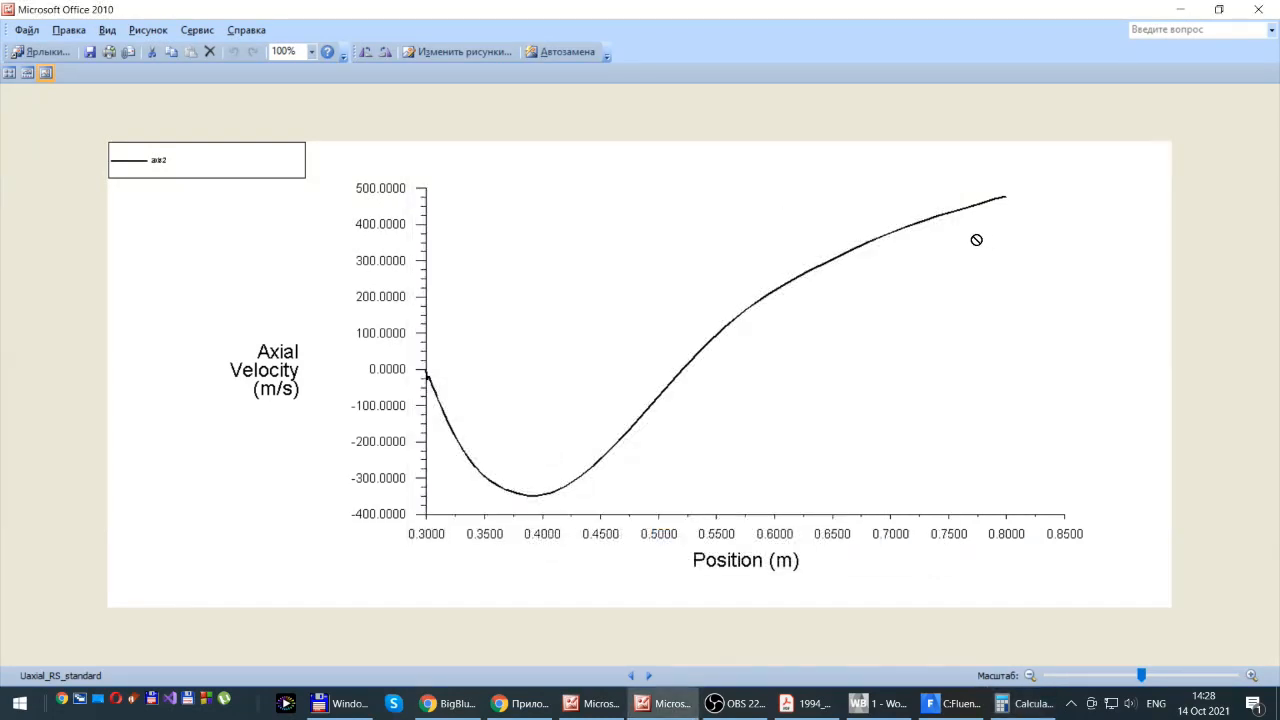
left_click(1010, 705)
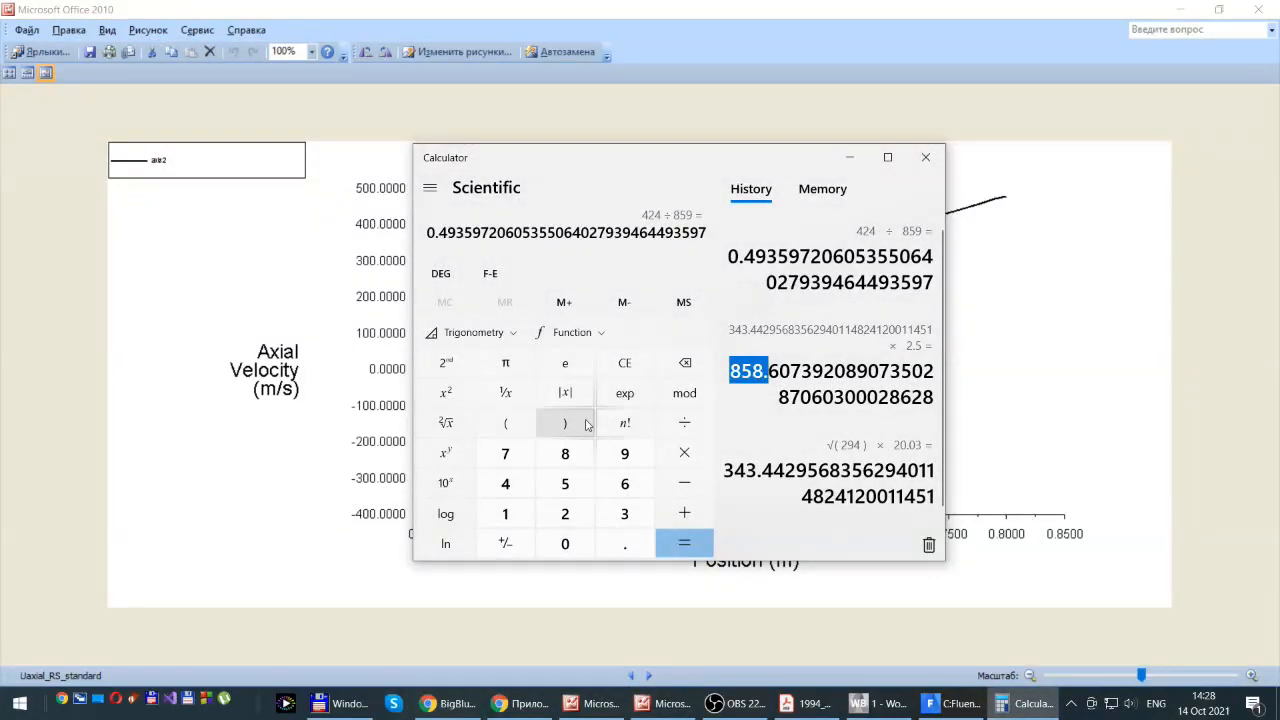
left_click(625, 514)
left_click(505, 485)
left_click(566, 545)
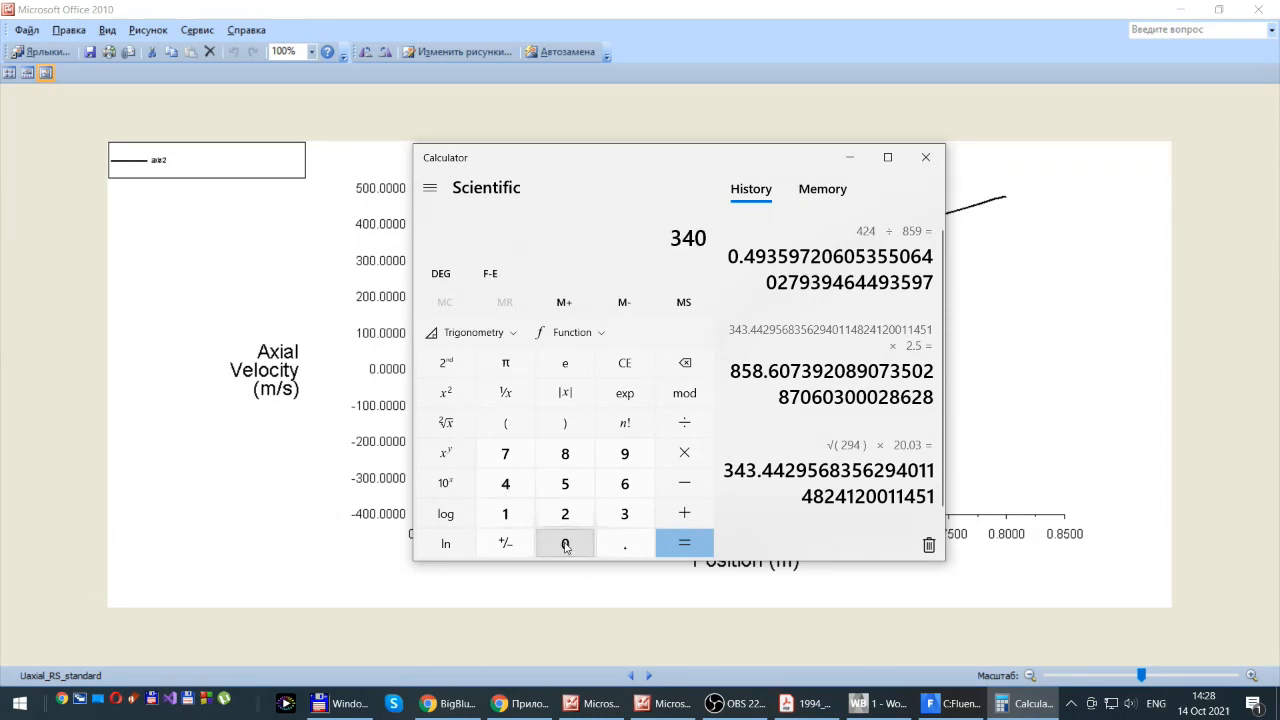
left_click(685, 421)
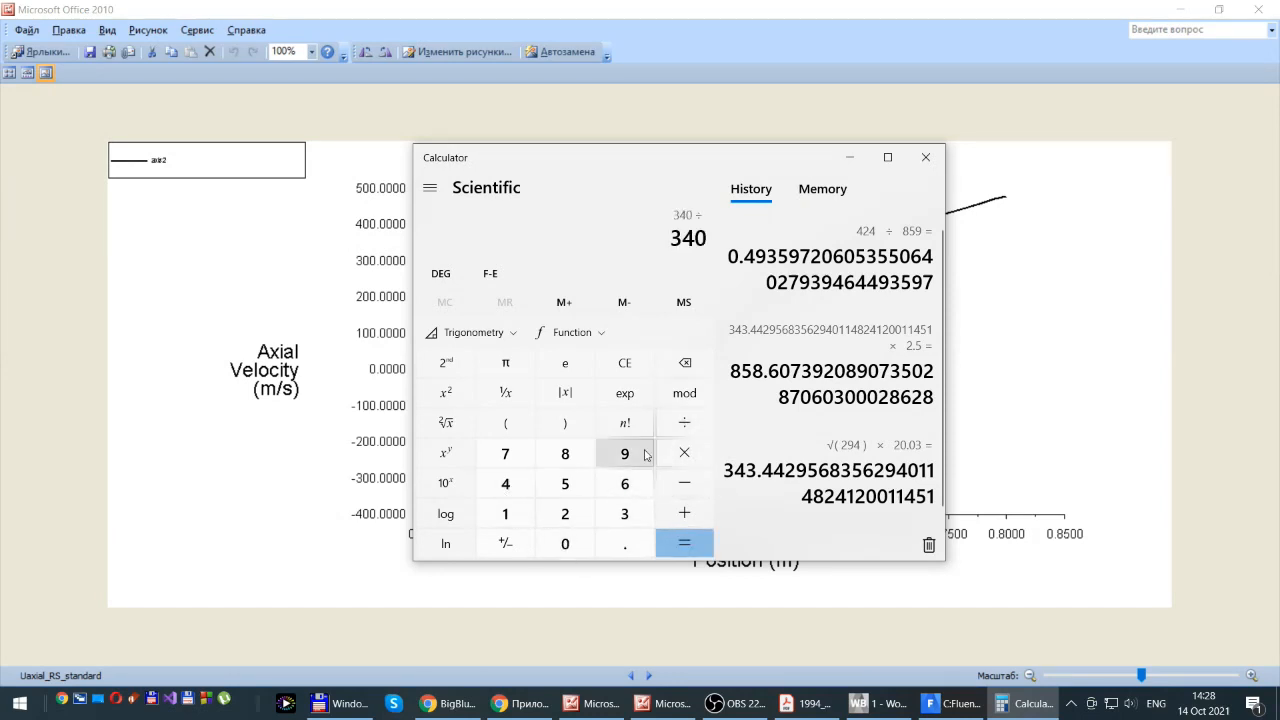
type("858.")
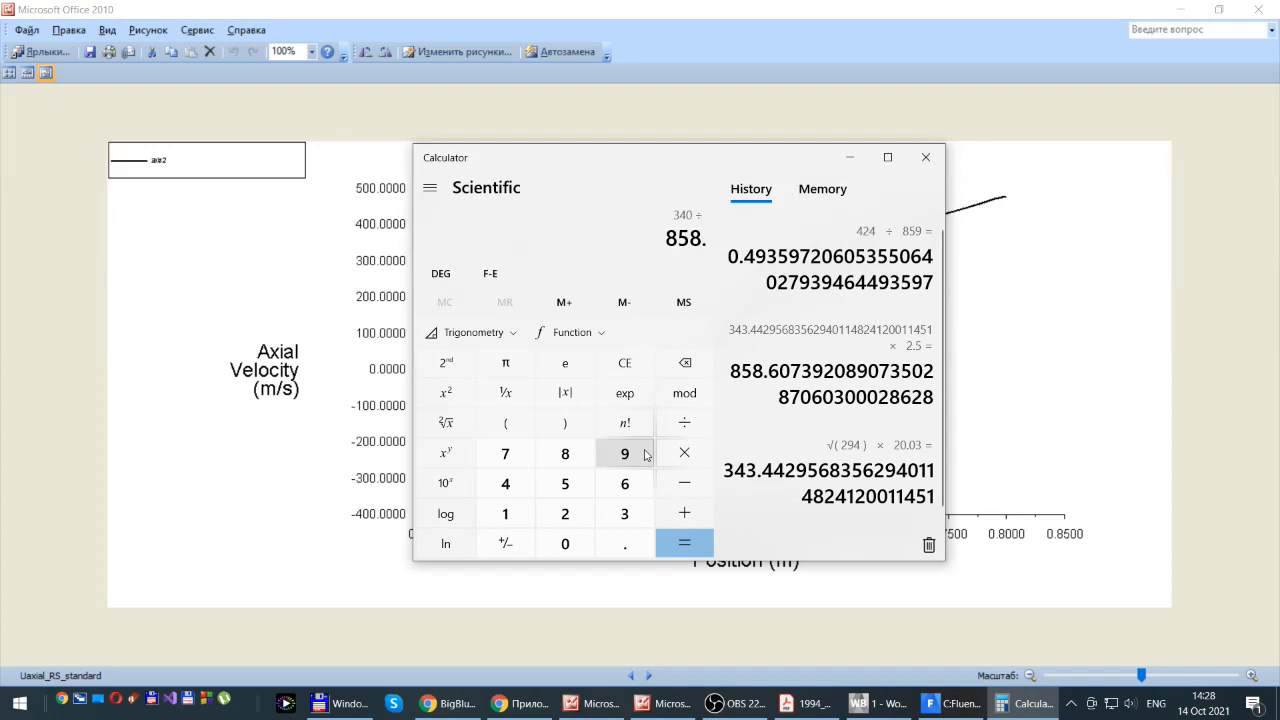
left_click(681, 547)
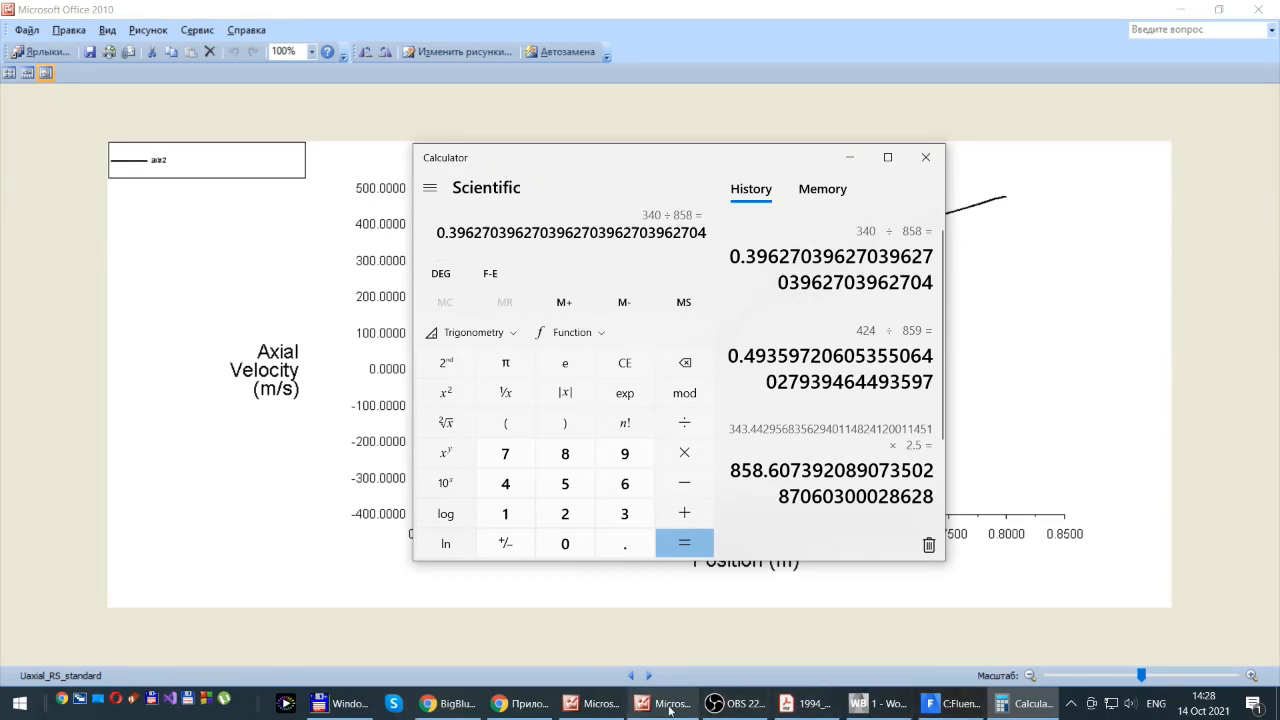
Compare the Uaxial_RS_standard plot in the picture viewer with Fig. 5 of the supersonic base flow paper in Acrobat, and reopen Calculator for the velocity ratio
mouse_move(647, 705)
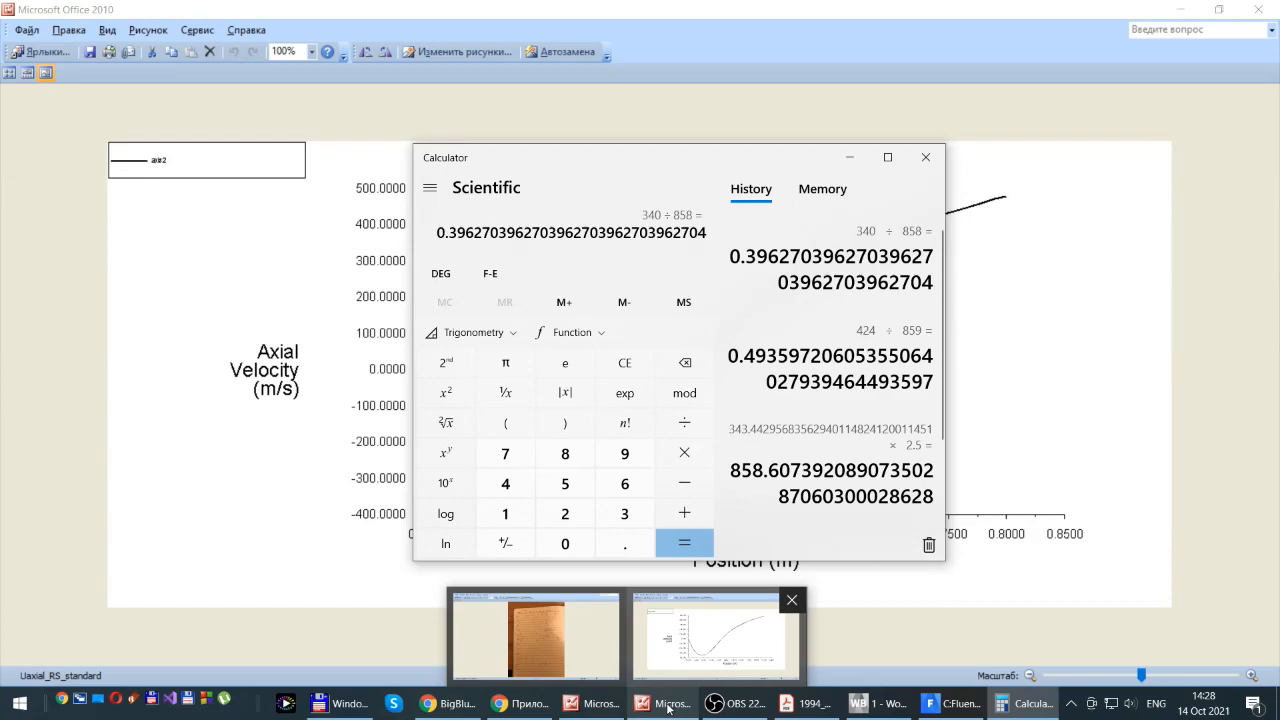
left_click(806, 704)
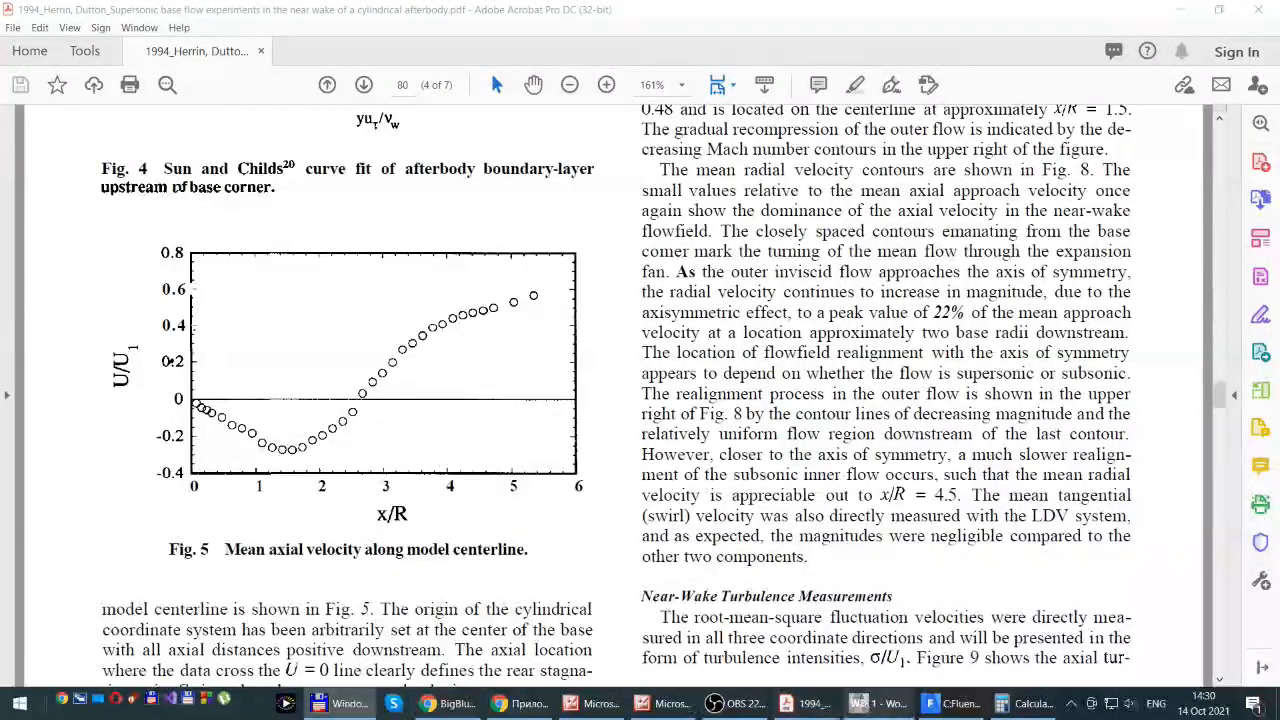
mouse_move(1034, 710)
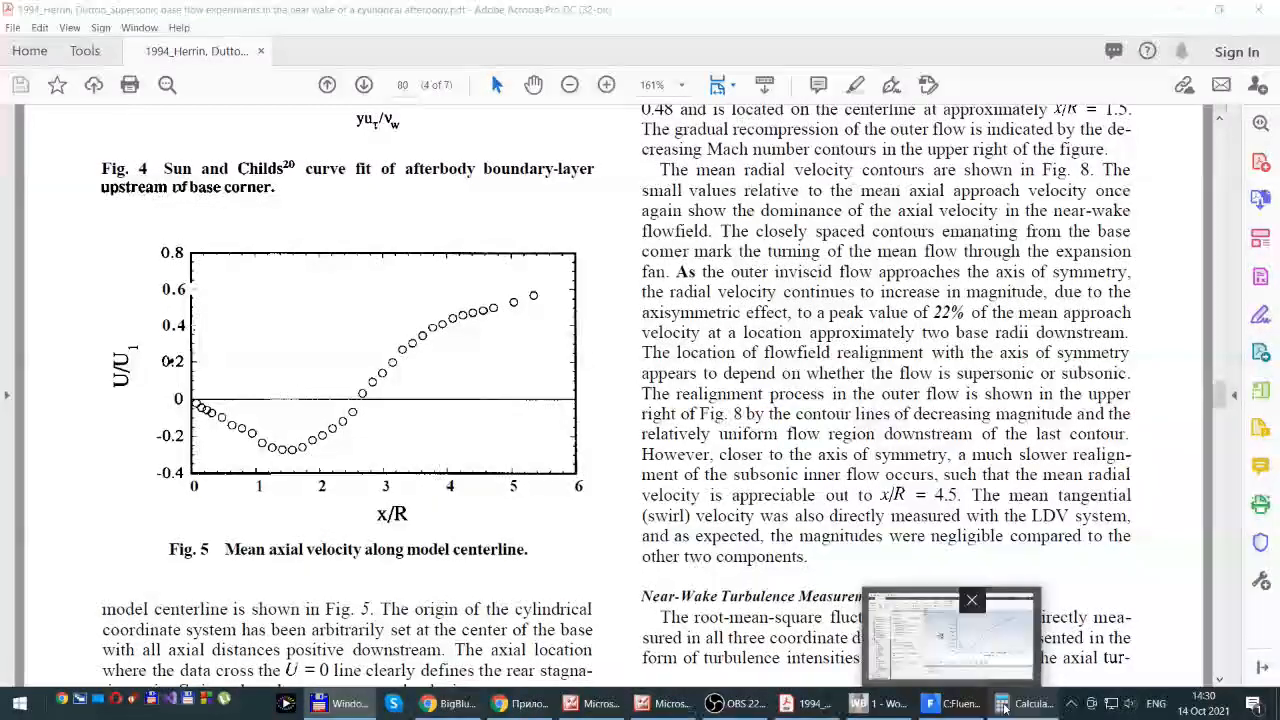
left_click(661, 706)
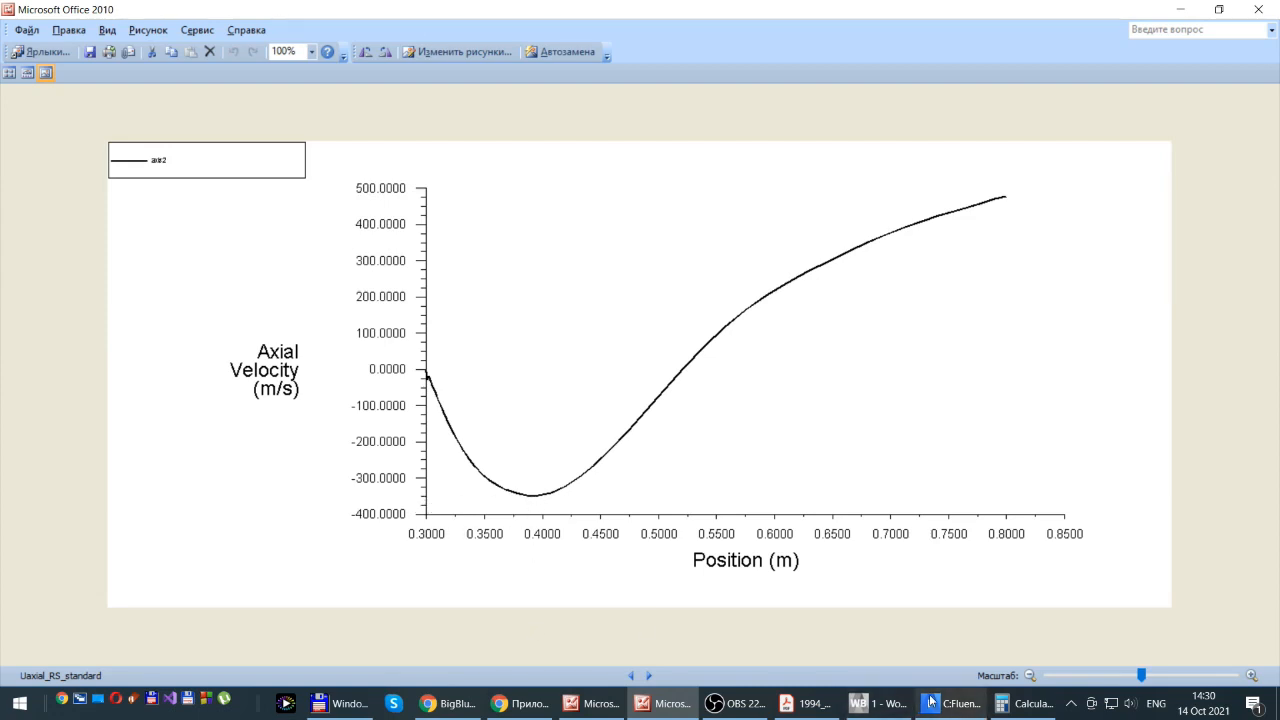
mouse_move(959, 710)
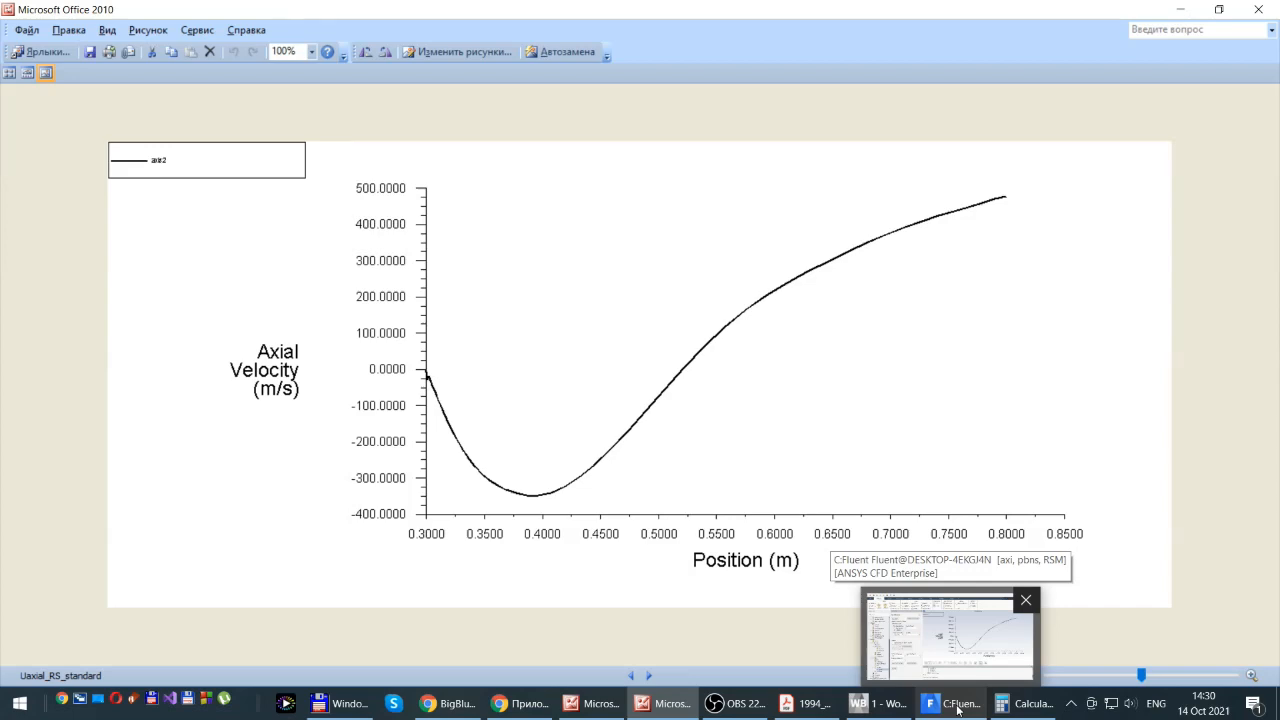
left_click(660, 703)
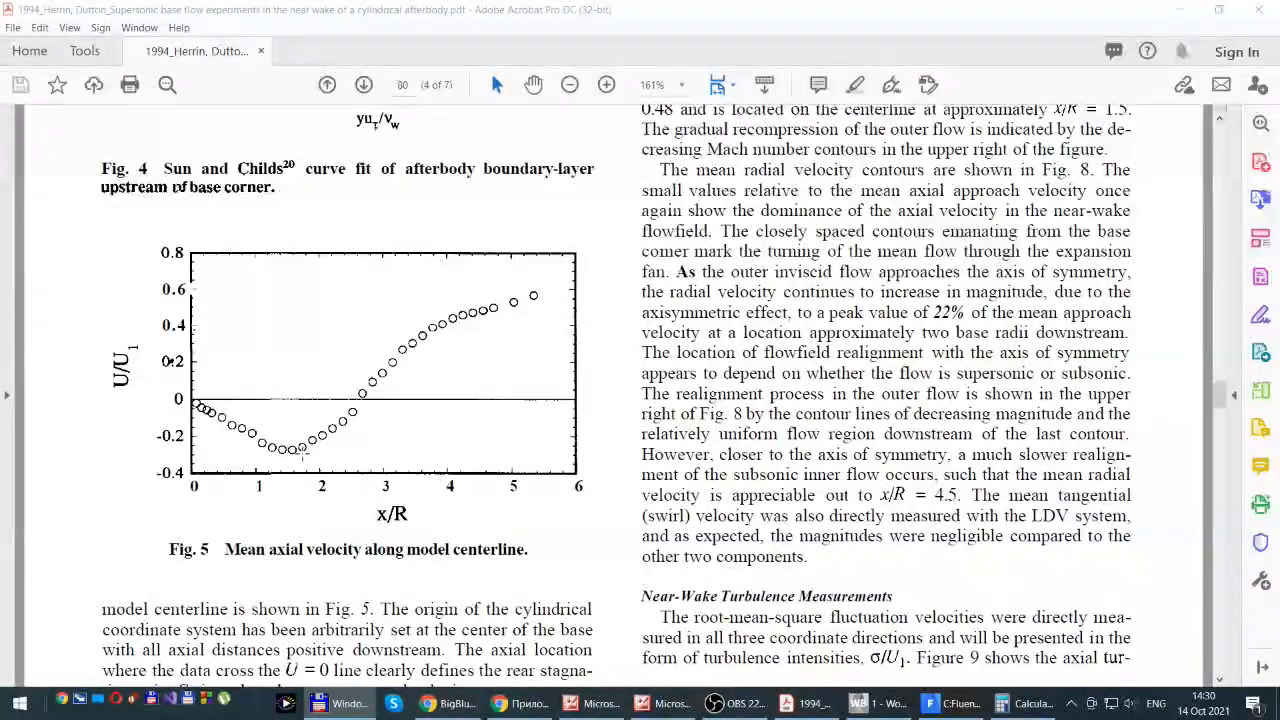
left_click(1012, 705)
left_click(1032, 710)
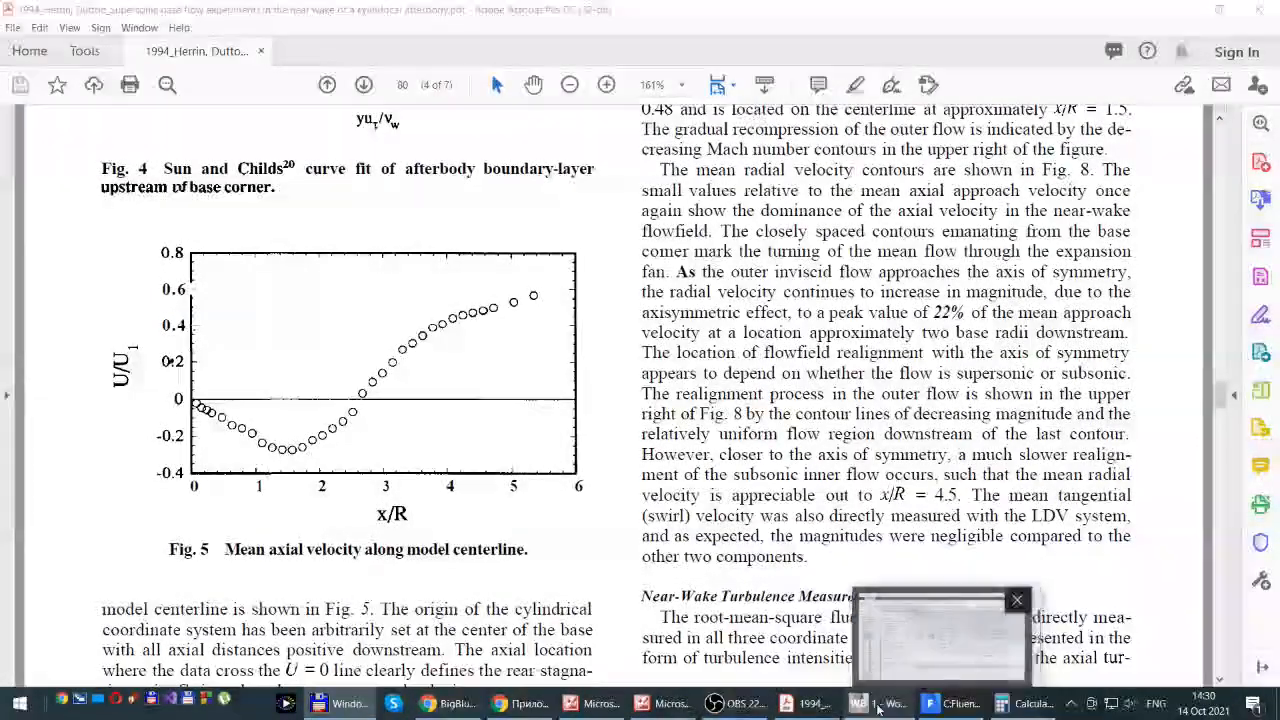
left_click(663, 710)
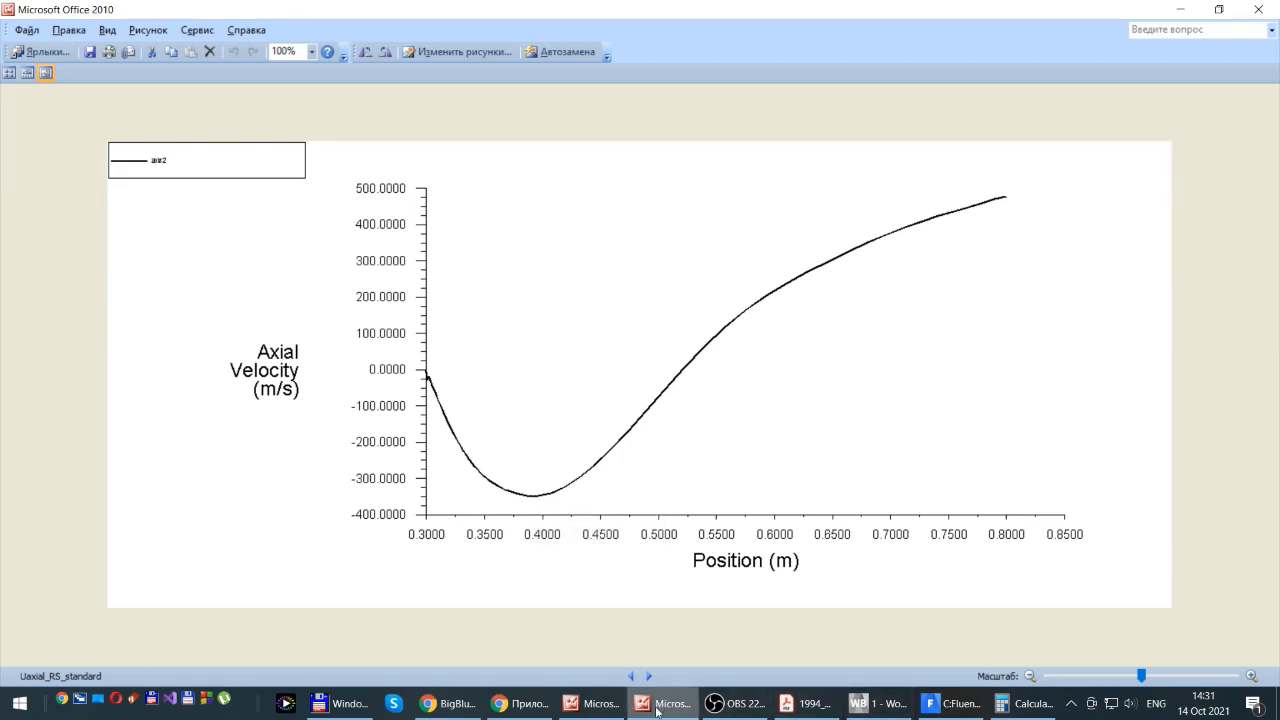
left_click(806, 704)
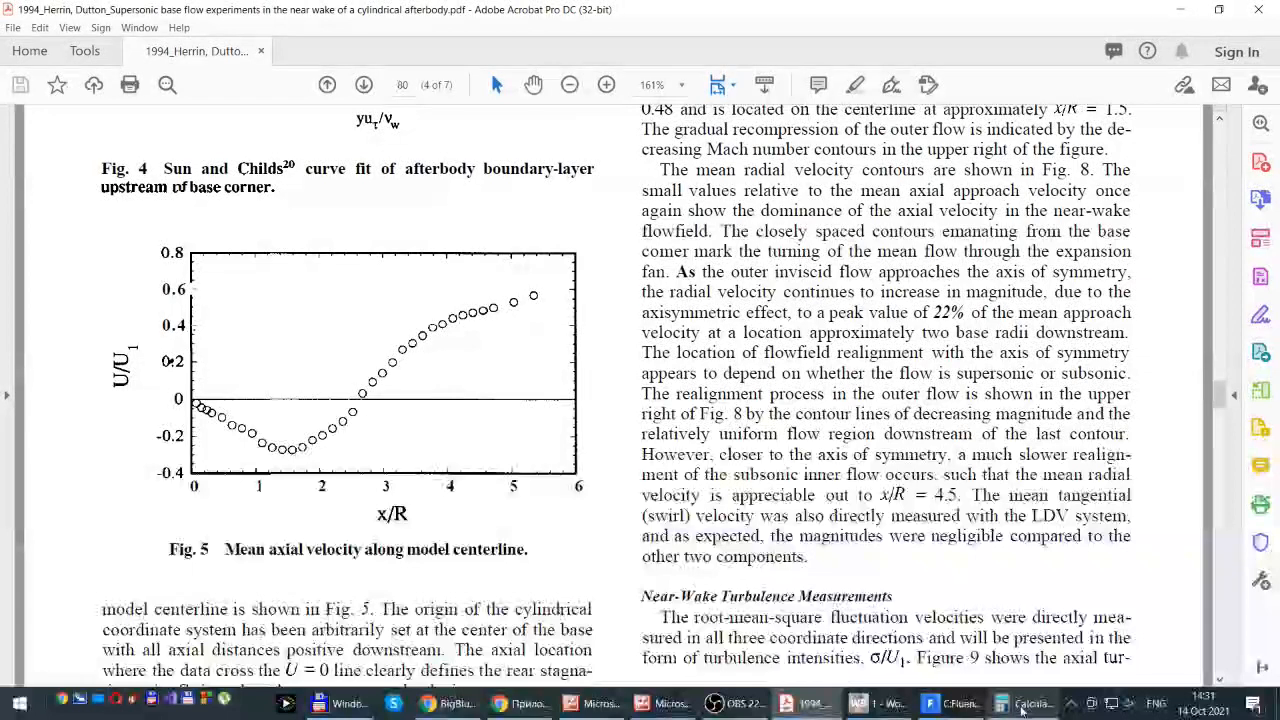
left_click(950, 706)
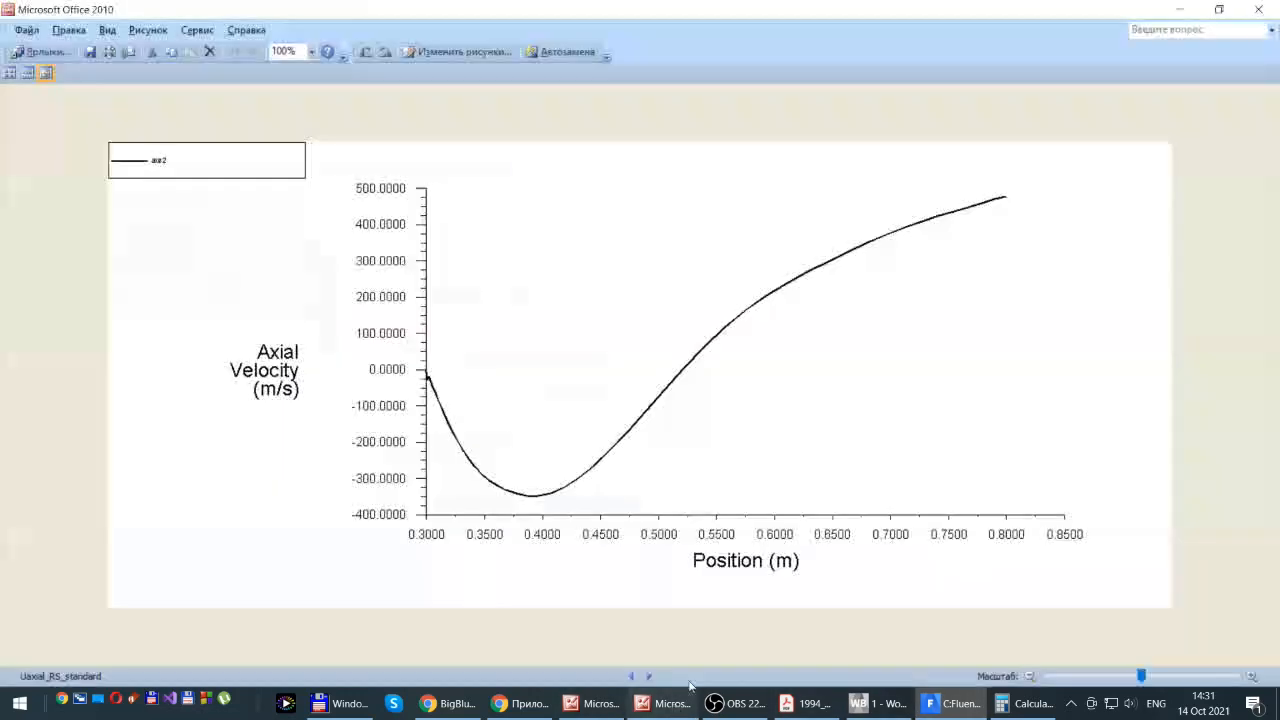
left_click(665, 704)
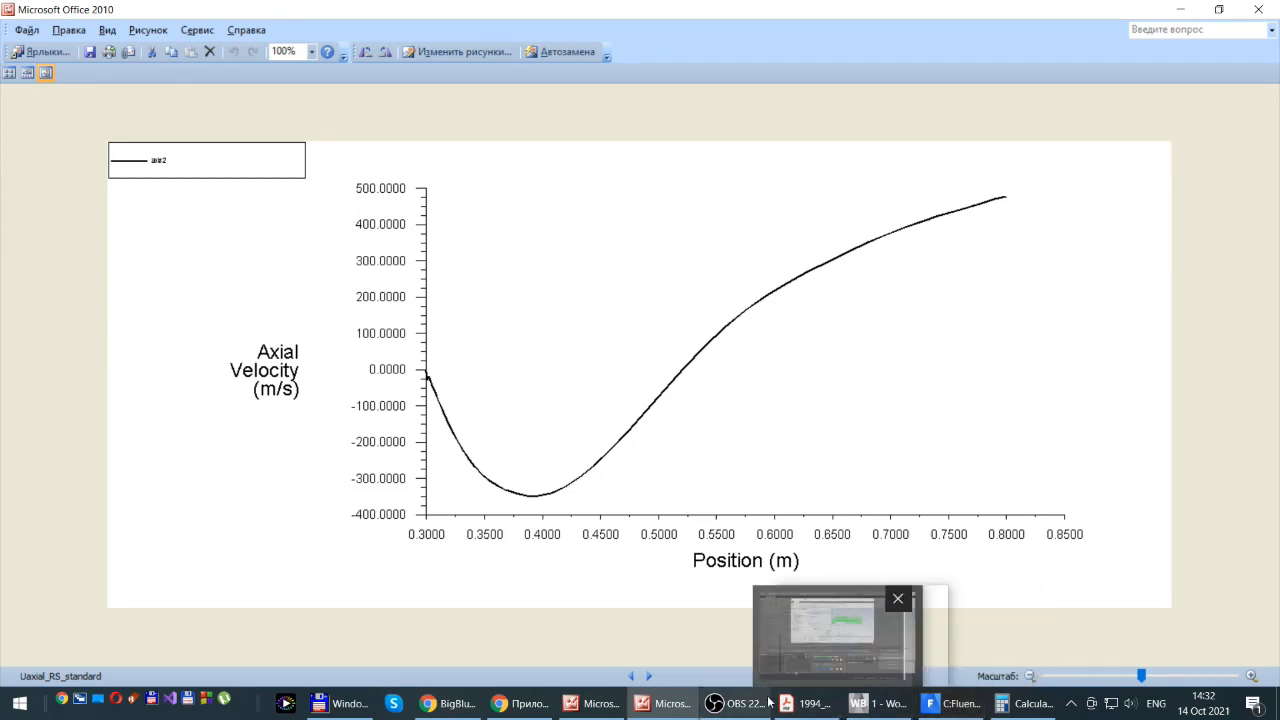
mouse_move(658, 706)
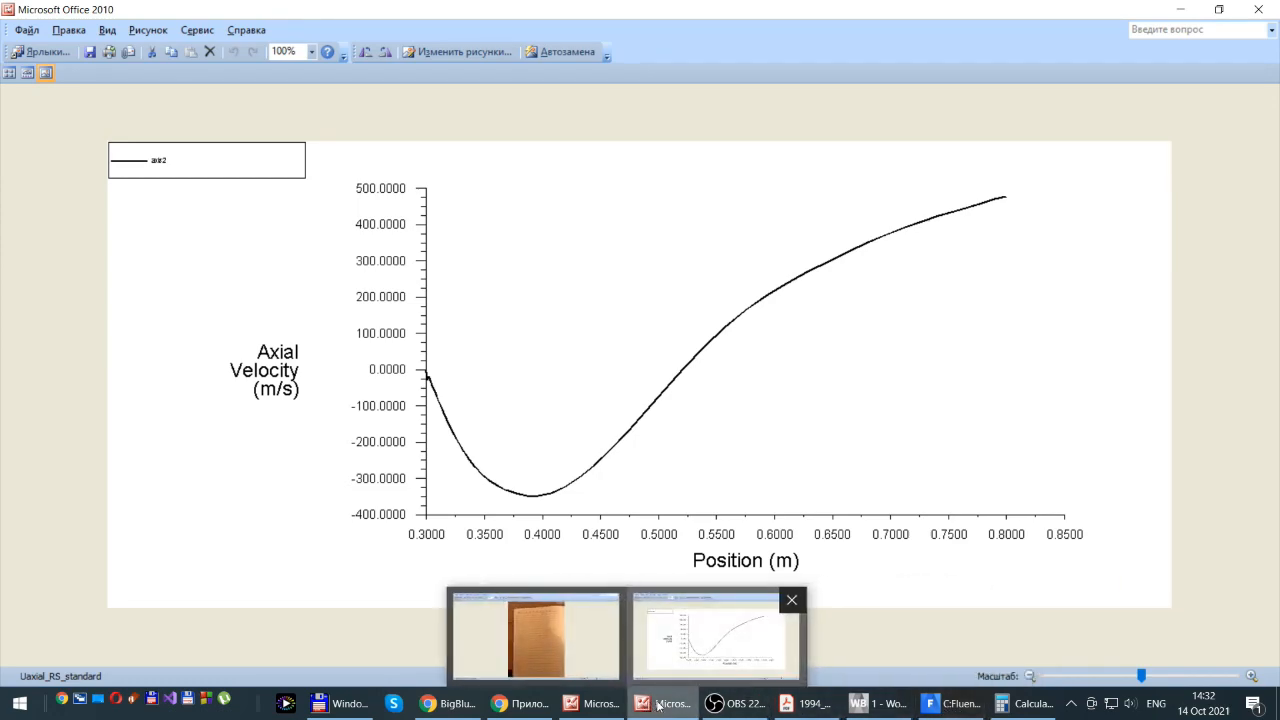
left_click(808, 704)
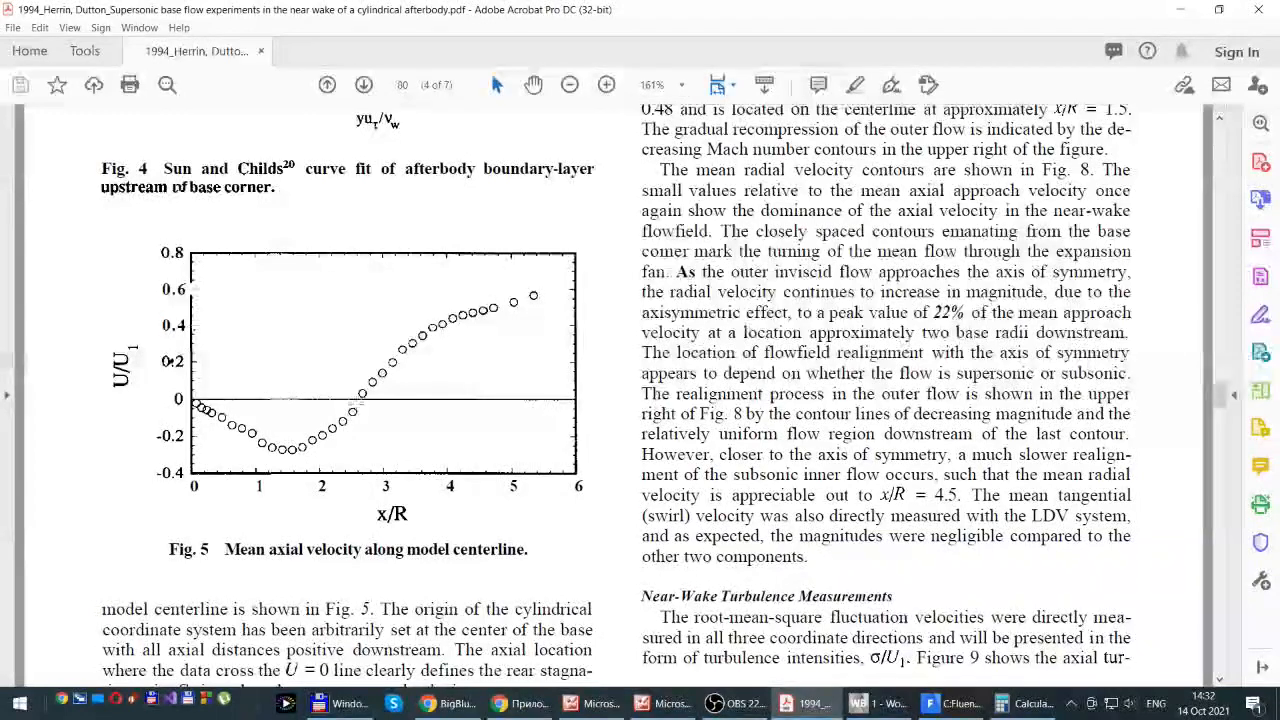
left_click(1033, 705)
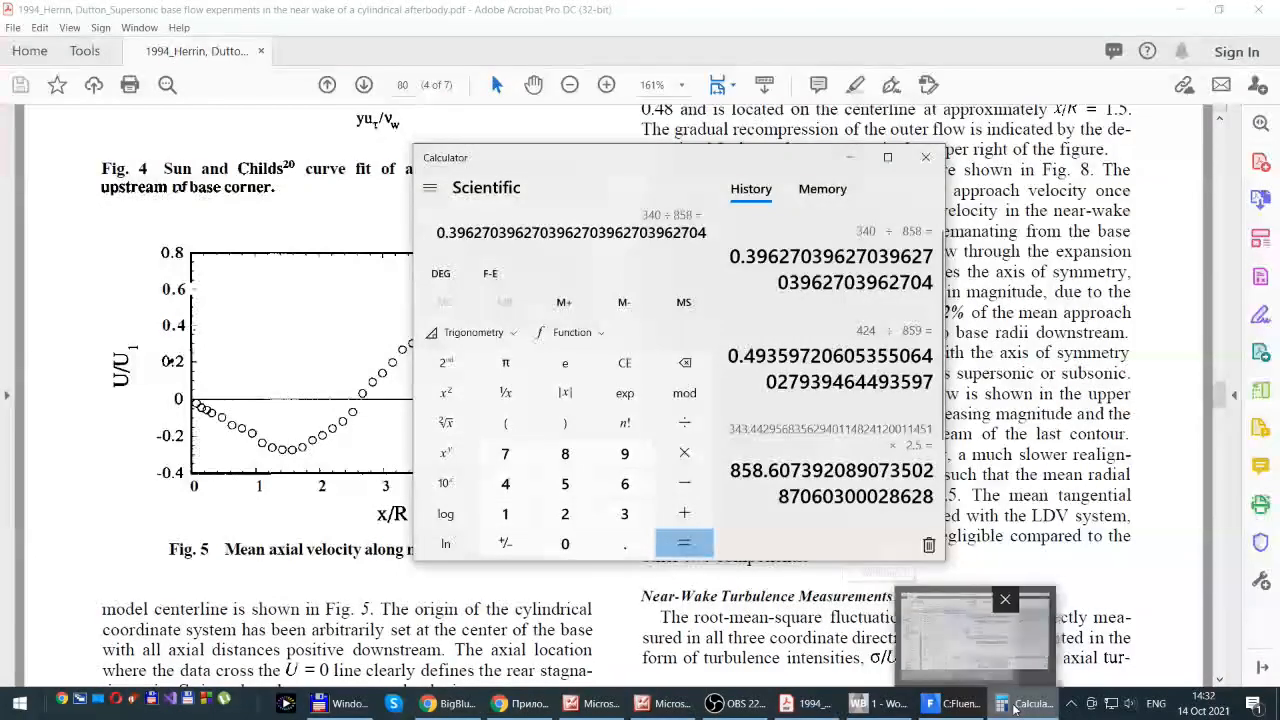
Put Calculator away, switch back to Fluent, and close the picture-saving and XY plot dialogs
left_click(1012, 706)
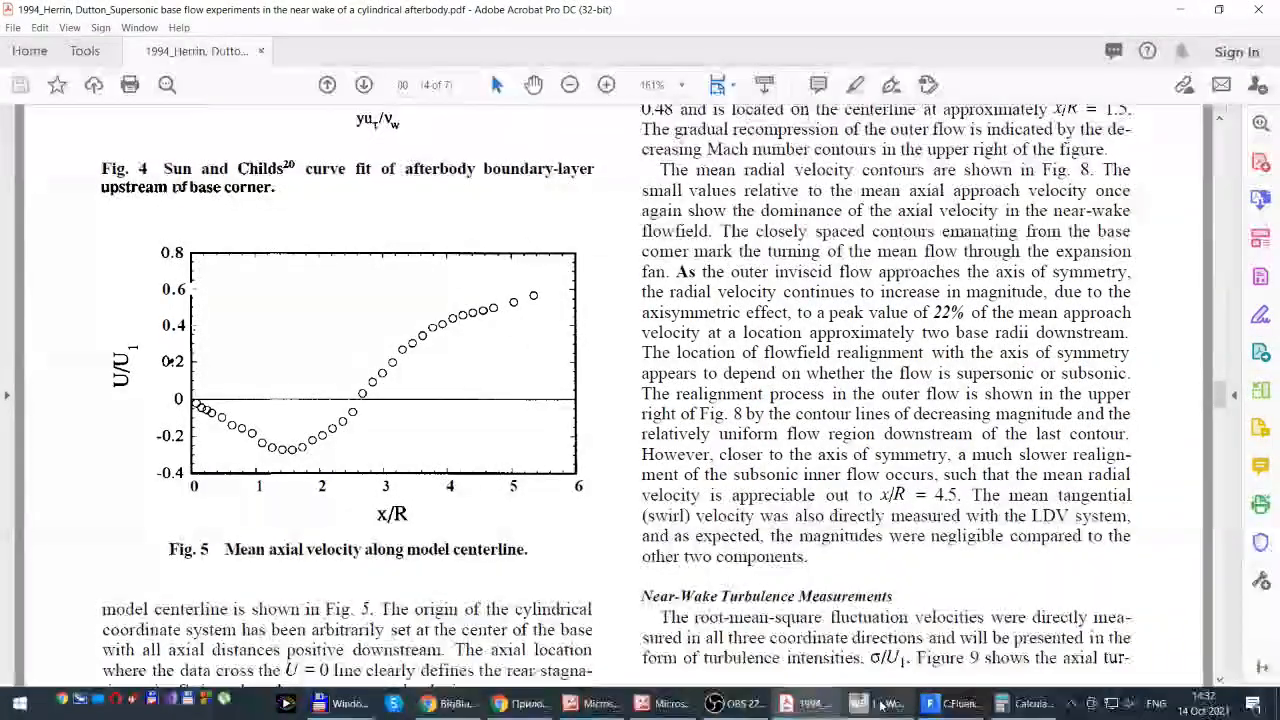
mouse_move(884, 707)
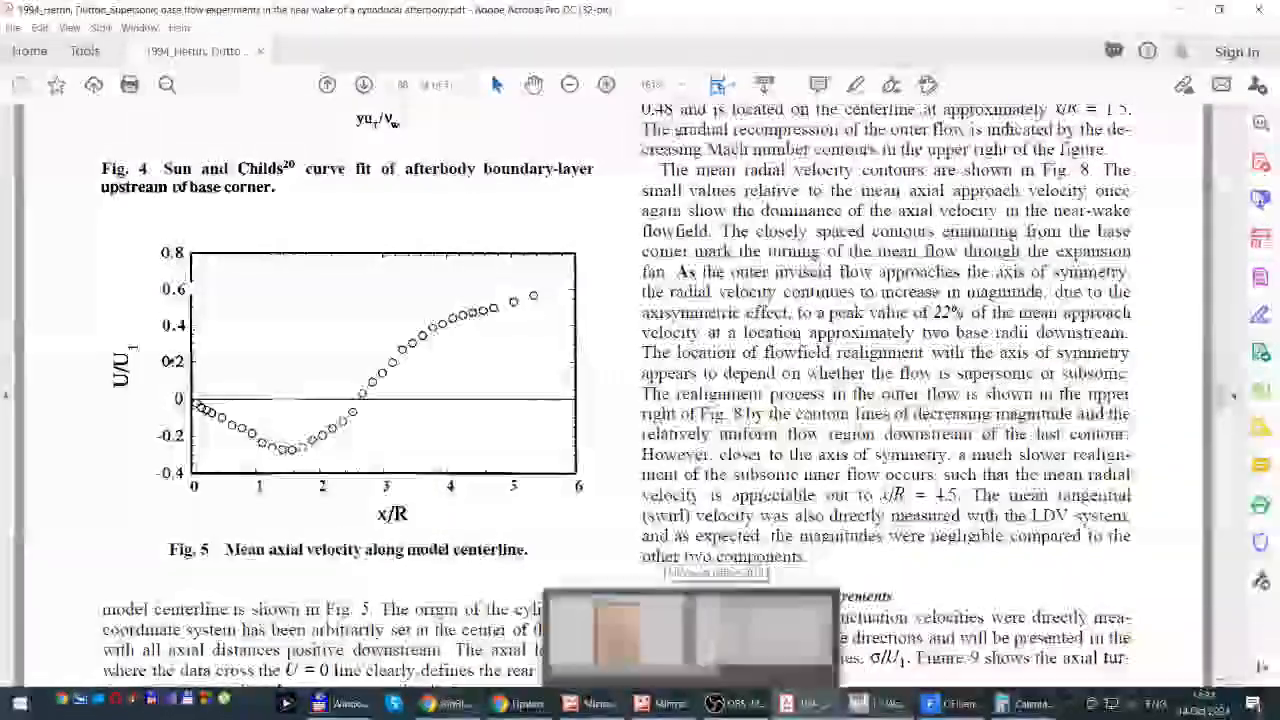
left_click(943, 708)
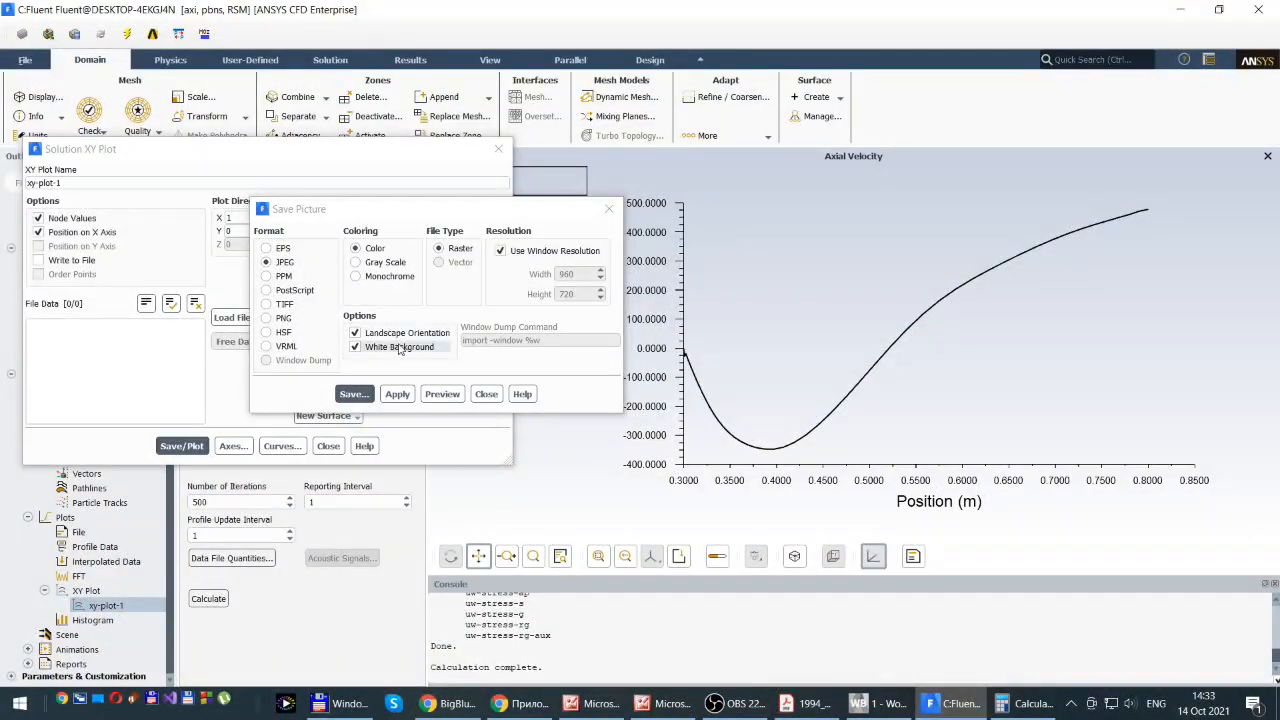
left_click(486, 393)
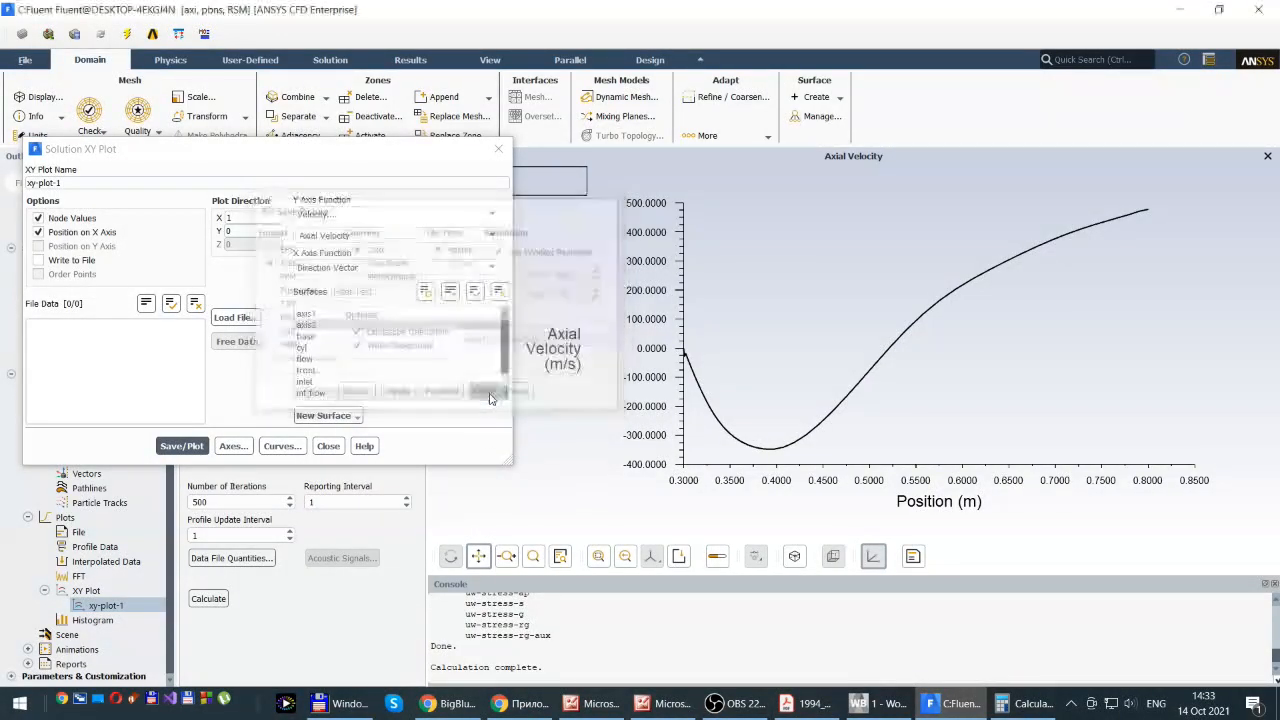
left_click(328, 446)
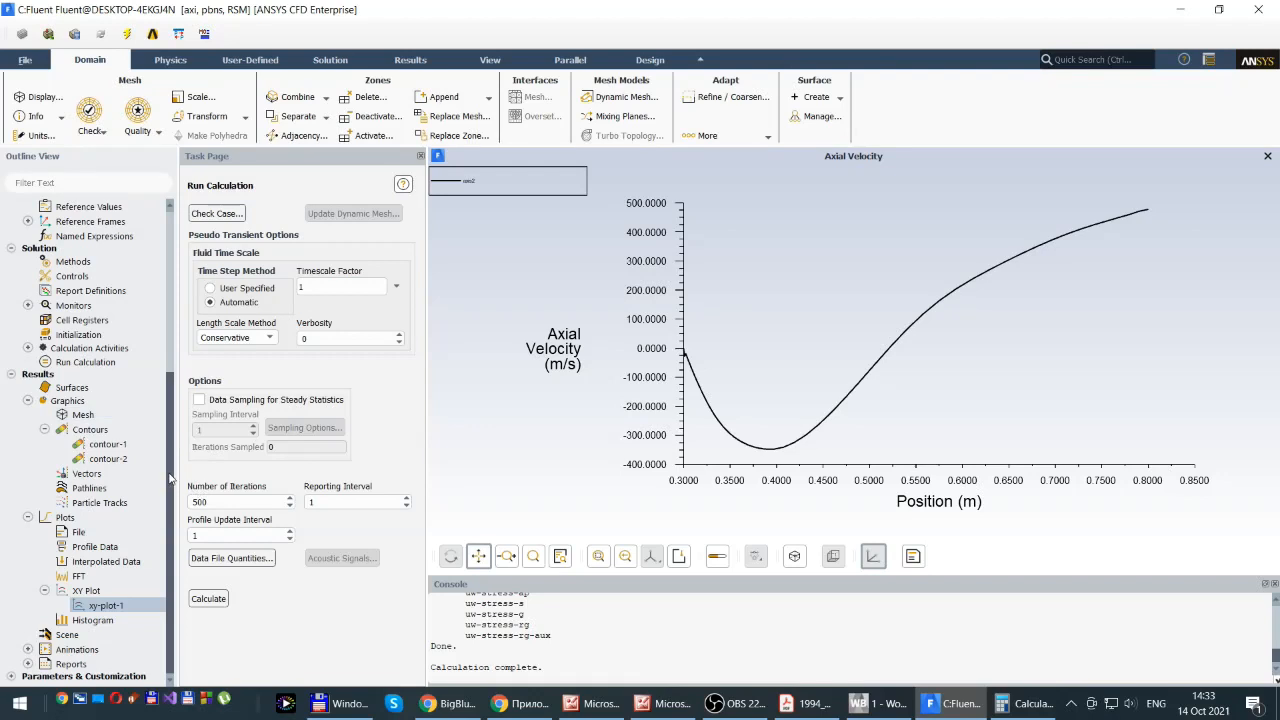
Change the Reynolds Stress viscous model to the Stress-Omega formulation
left_click_drag(83, 414, 178, 344)
scroll(176, 340, "up", 5)
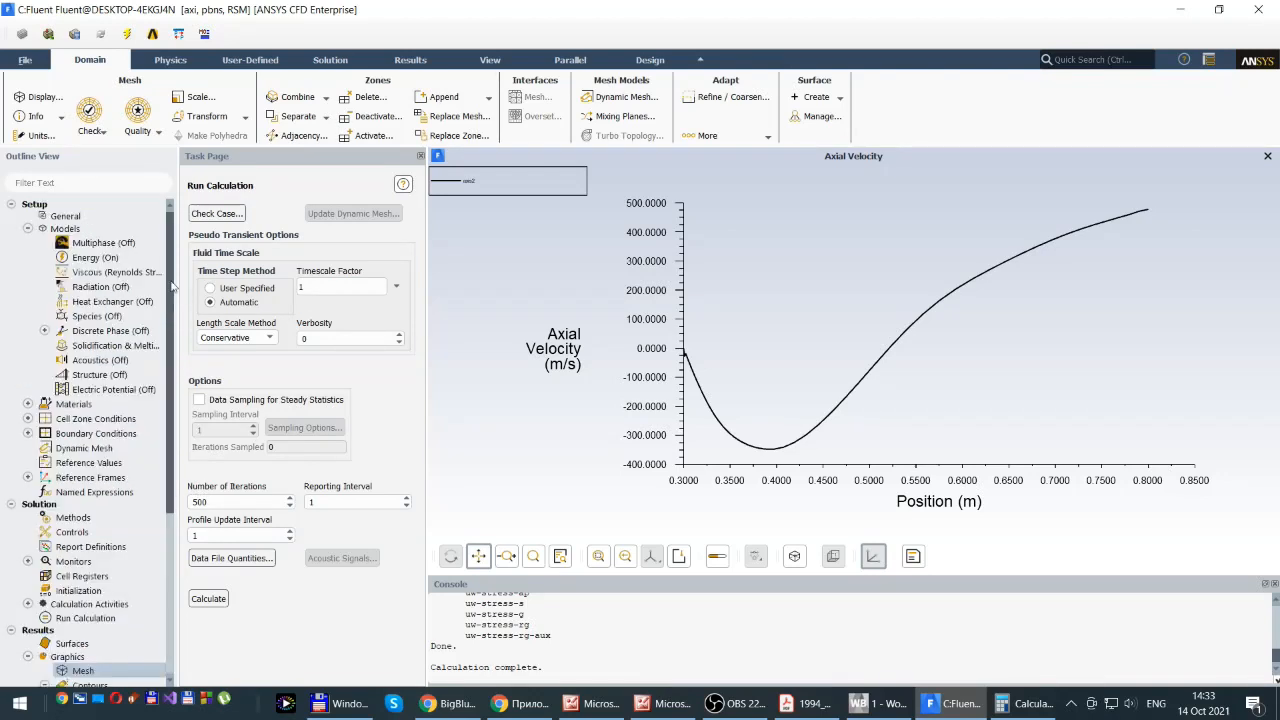
double_click(90, 273)
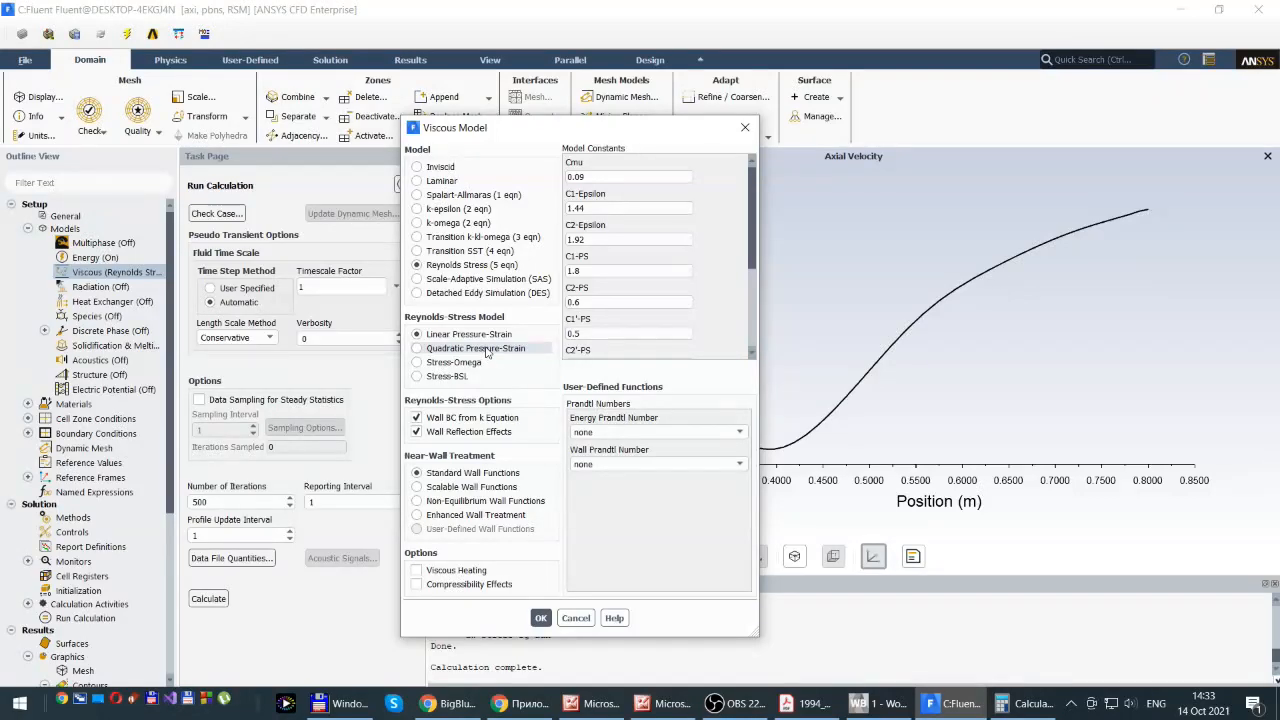
left_click(418, 364)
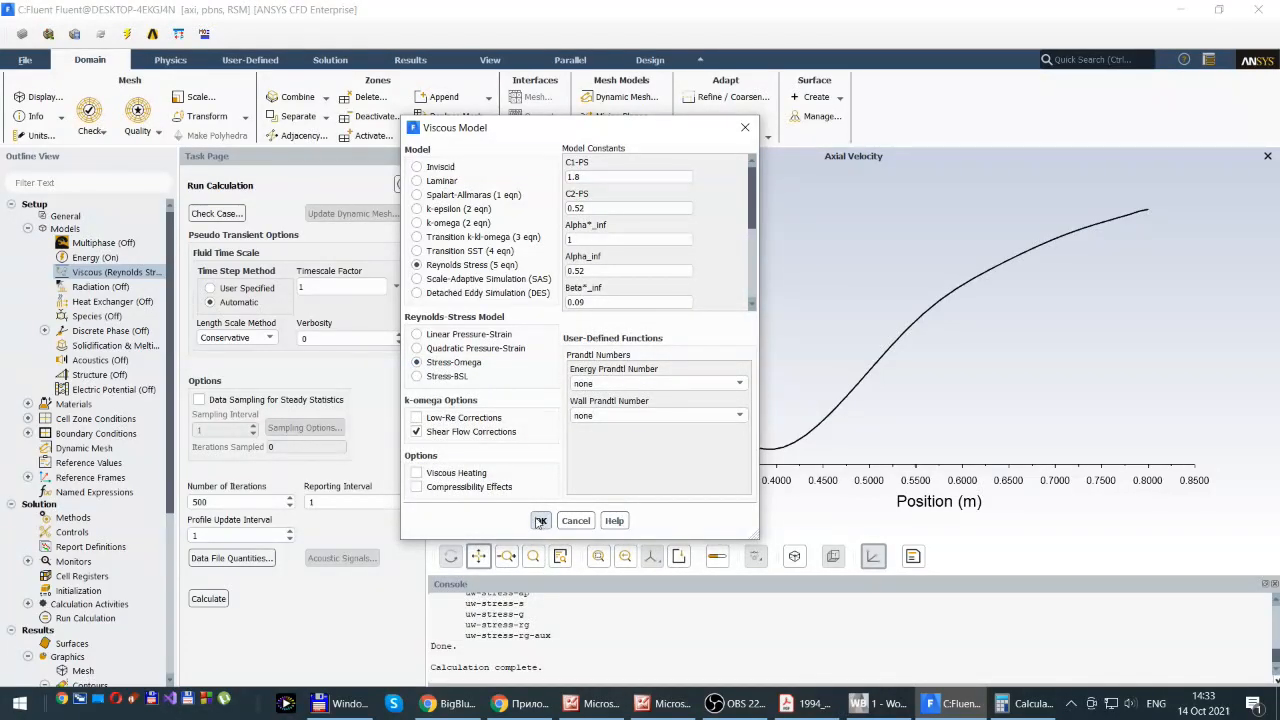
left_click(540, 522)
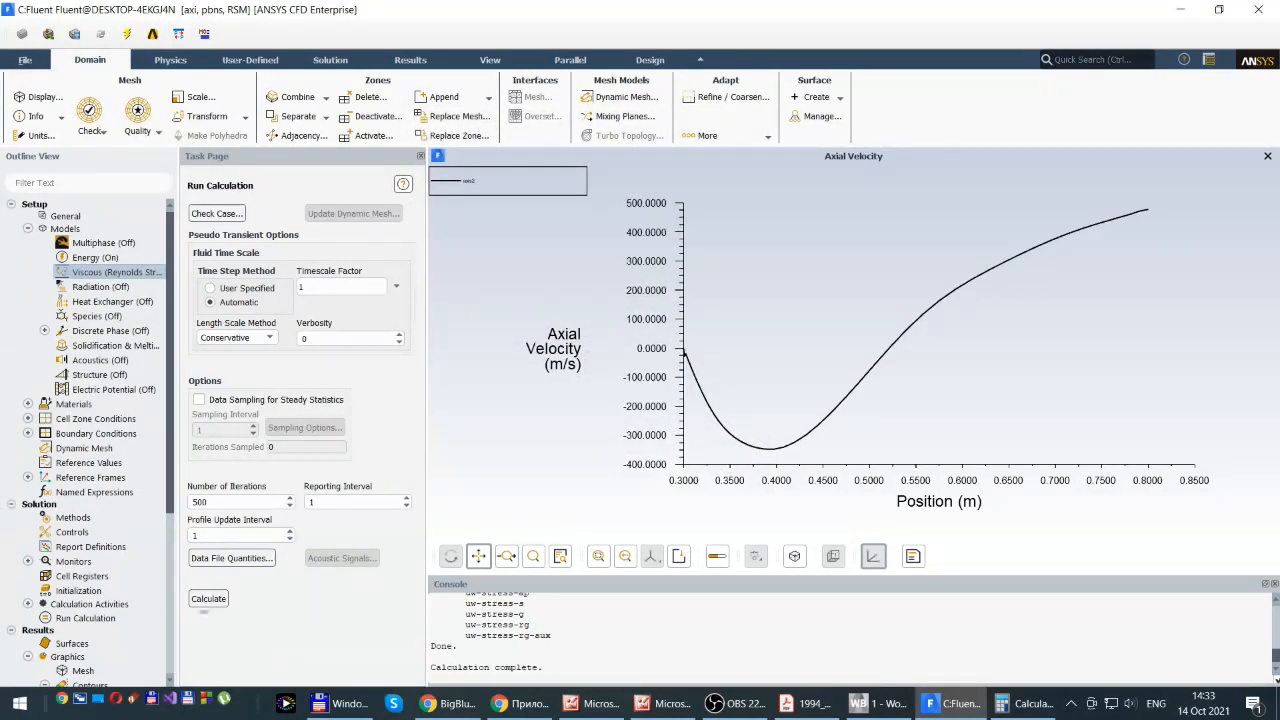
Run the calculation for 500 iterations, using the settings changes for the current calculation only, until it completes
left_click(209, 598)
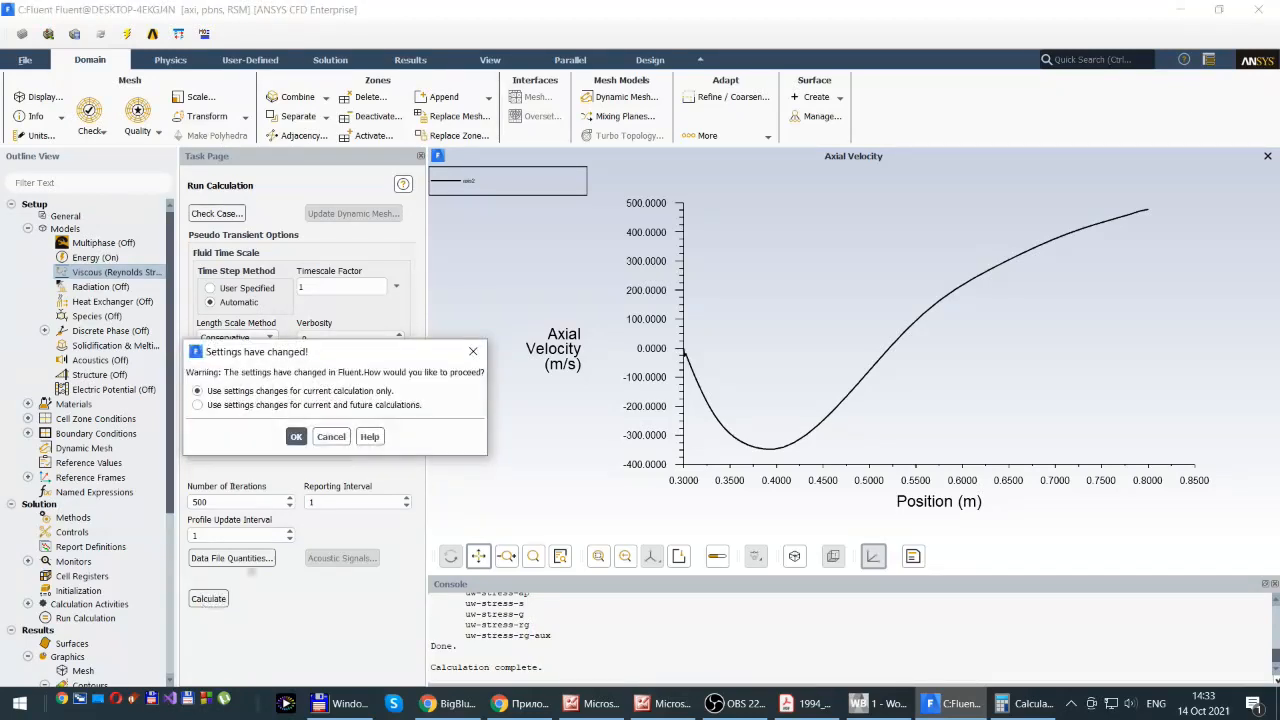
left_click(296, 436)
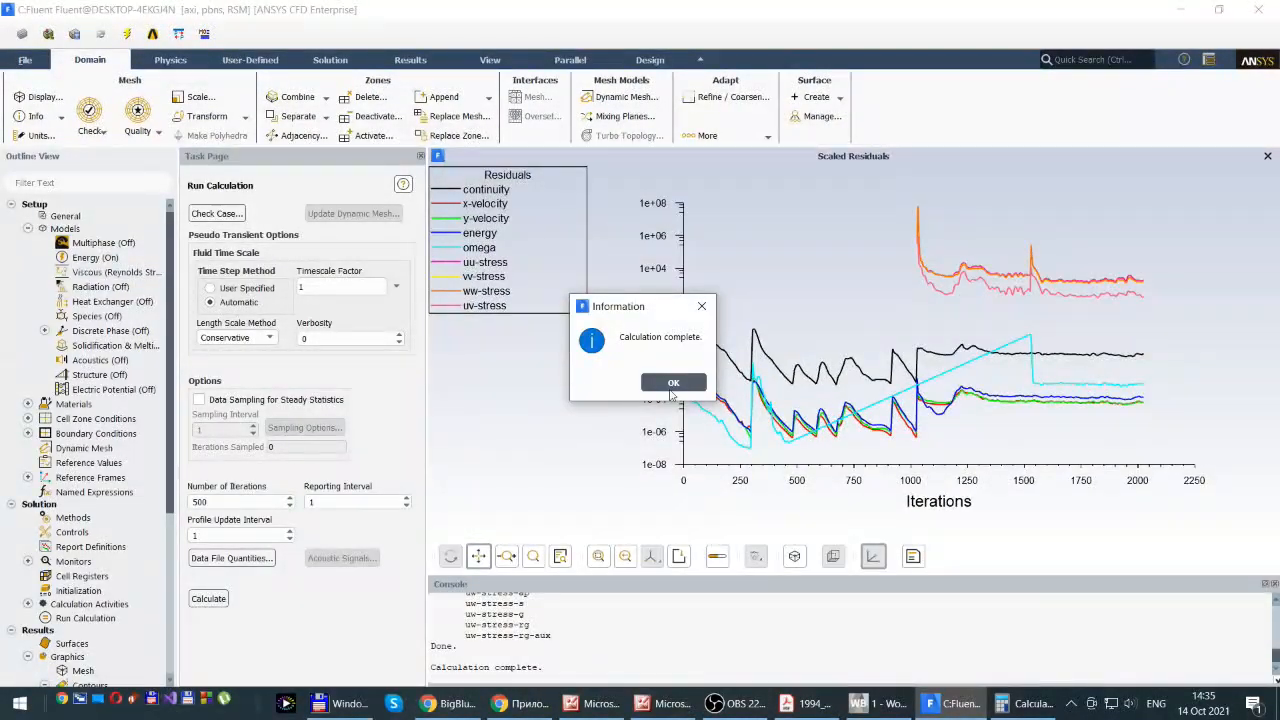
left_click(673, 385)
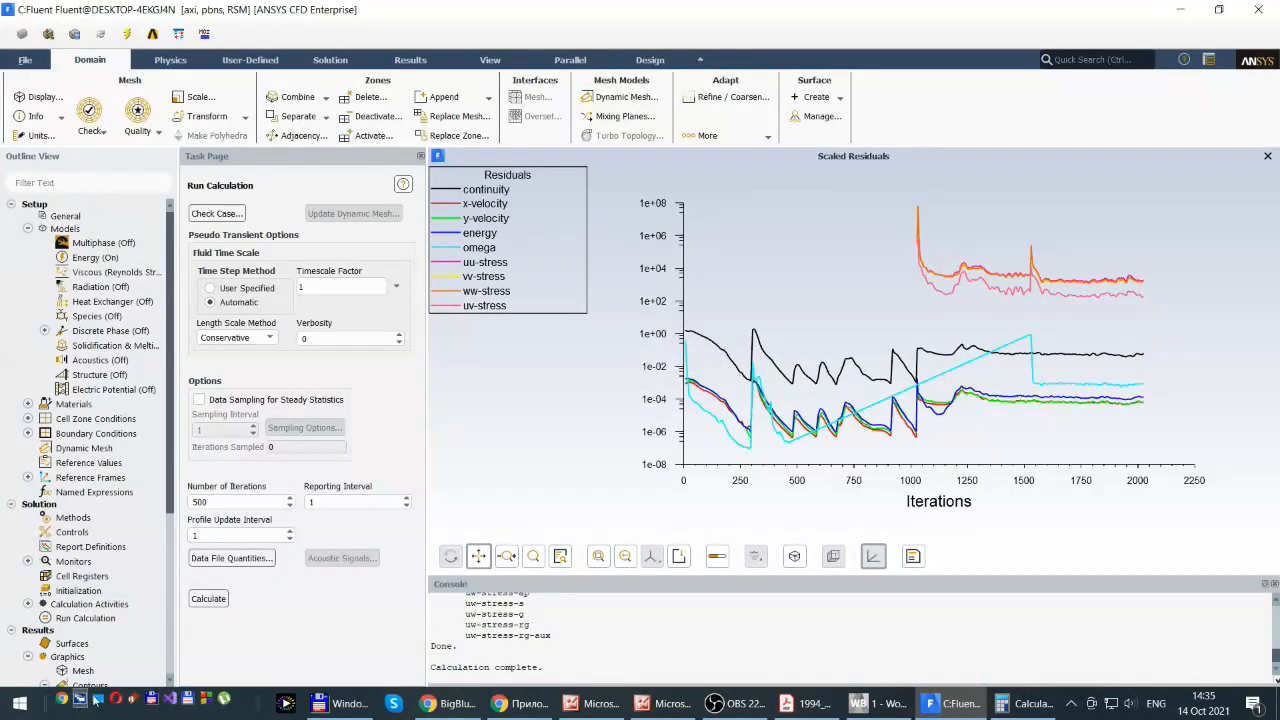
Open the xy-plot-1 definition for editing
scroll(85, 680, "down", 5)
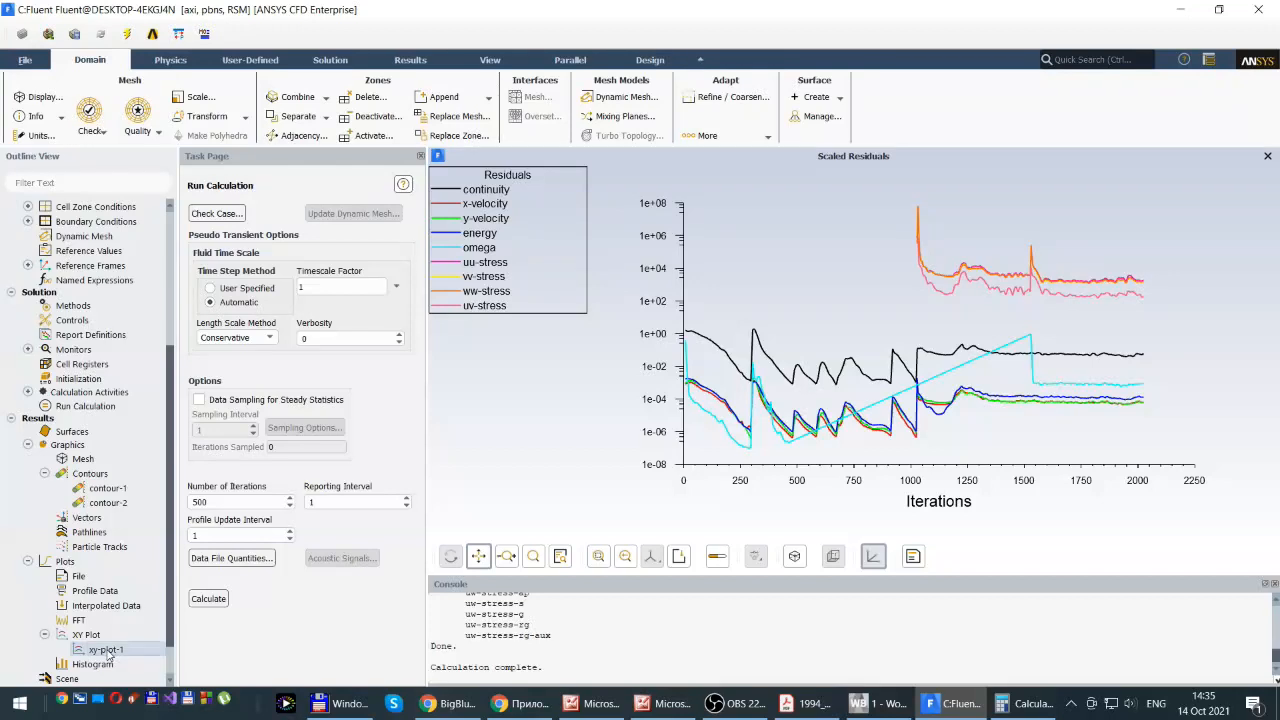
double_click(107, 651)
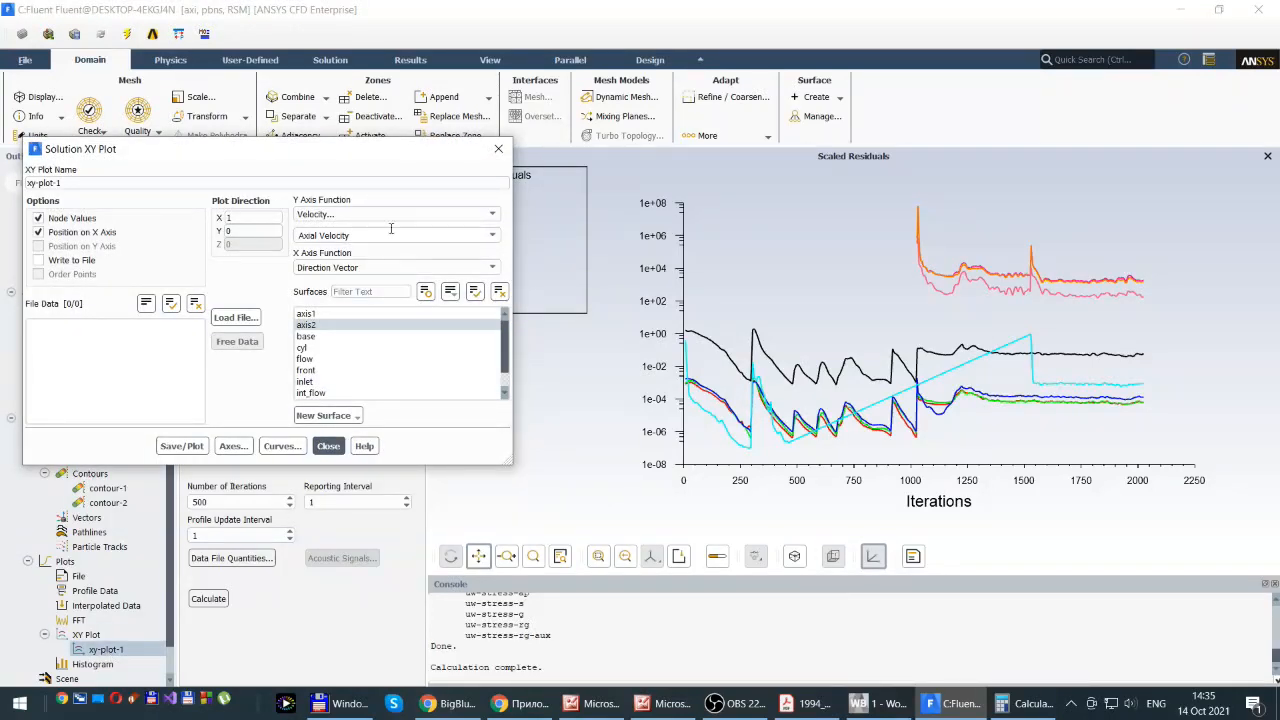
left_click(448, 234)
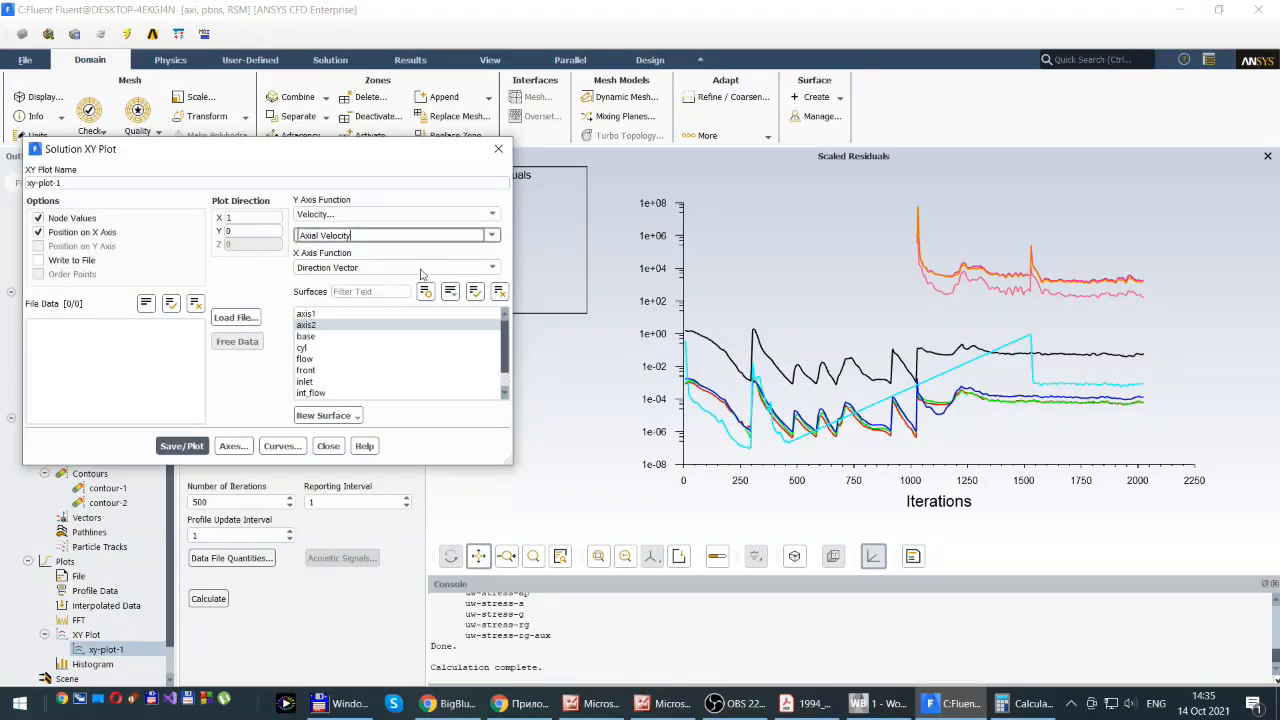
left_click(360, 237)
left_click(318, 292)
key("Return")
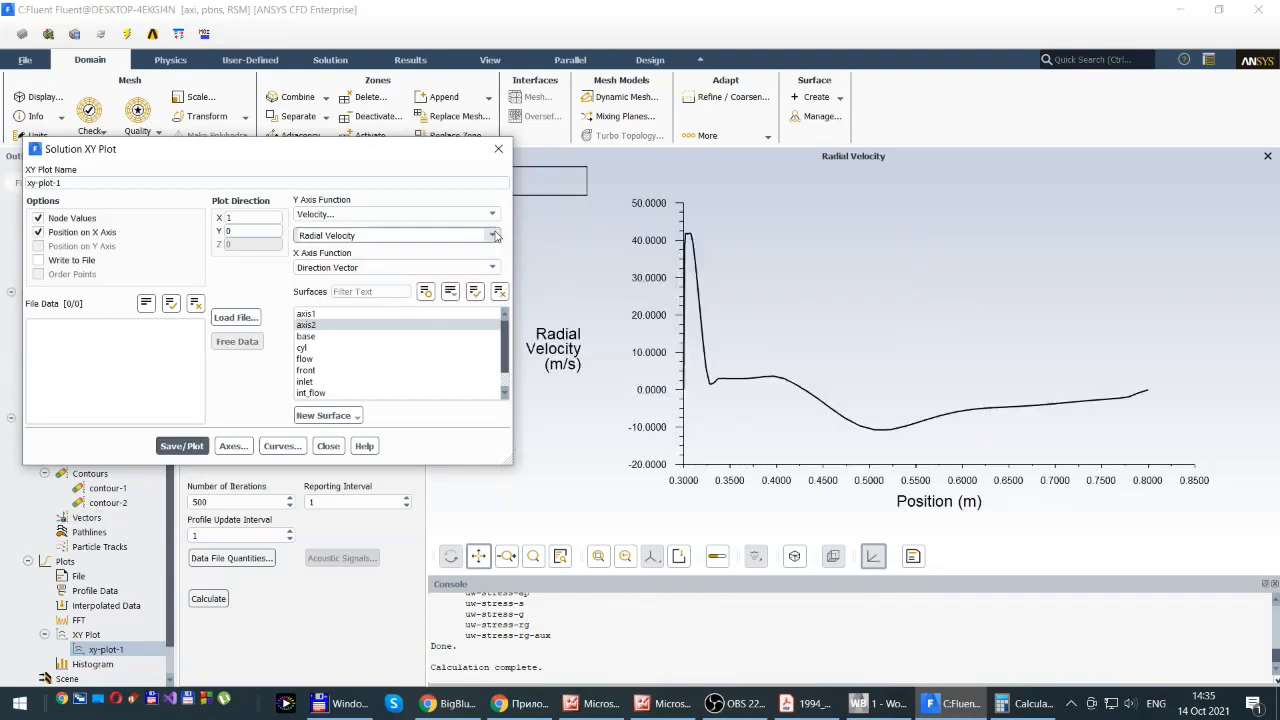
left_click(494, 236)
left_click(367, 271)
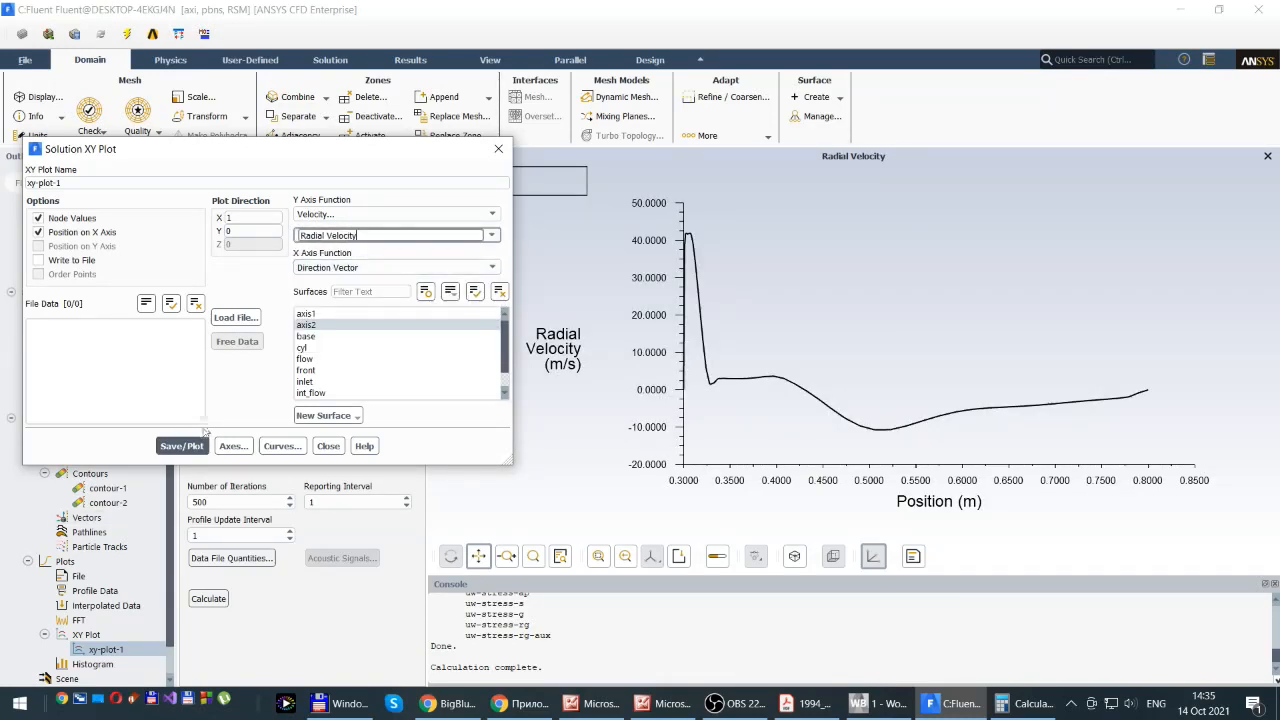
left_click(181, 447)
left_click(182, 447)
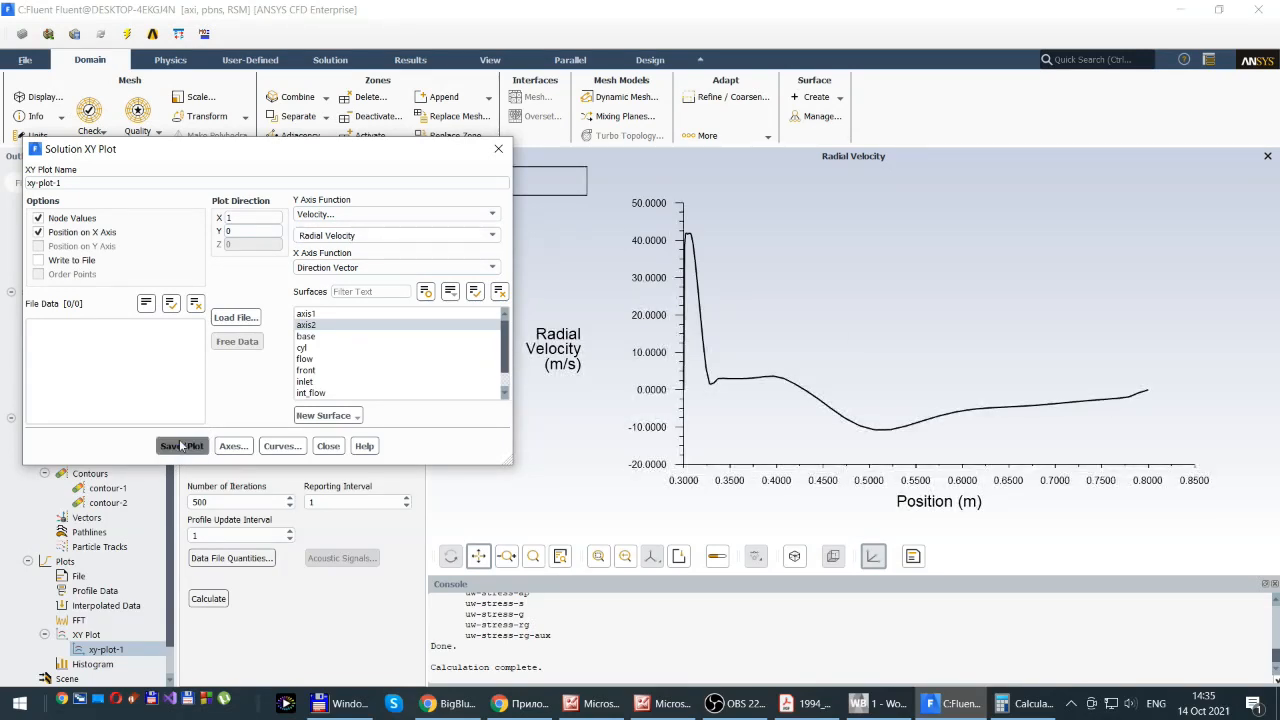
Set the Y axis function to Axial Velocity and plot it along axis2
left_click(400, 236)
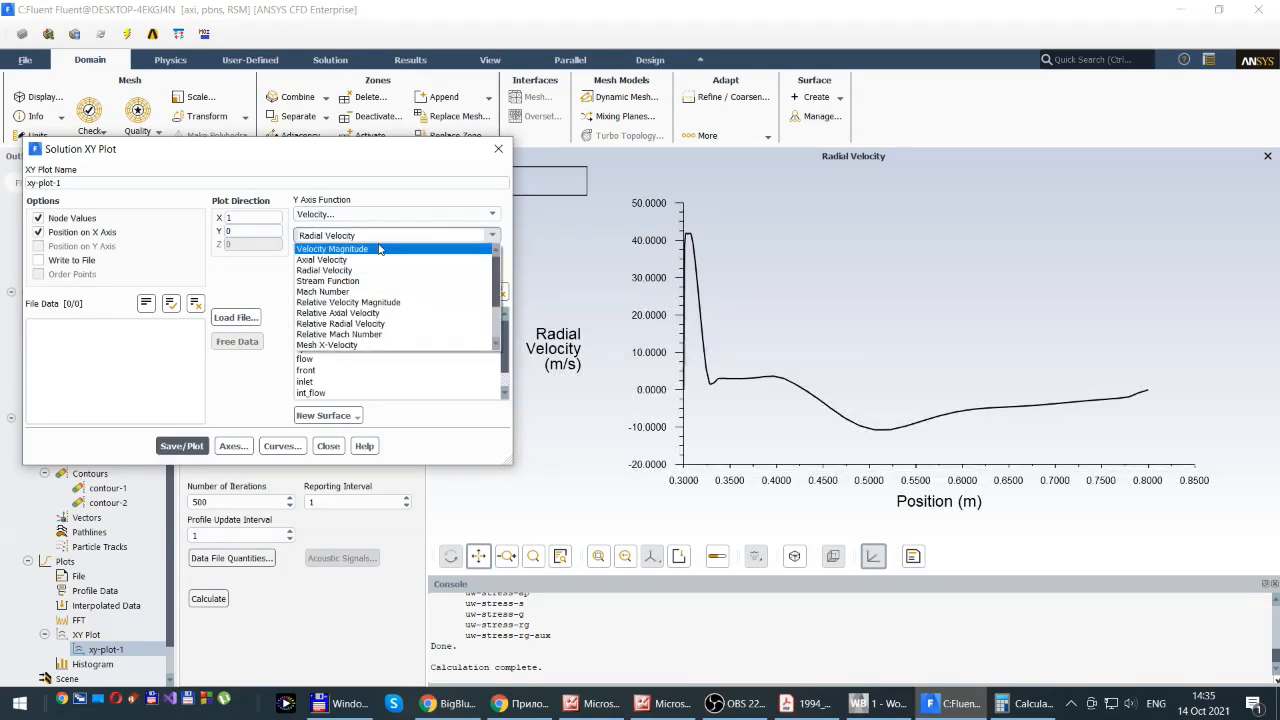
left_click(322, 260)
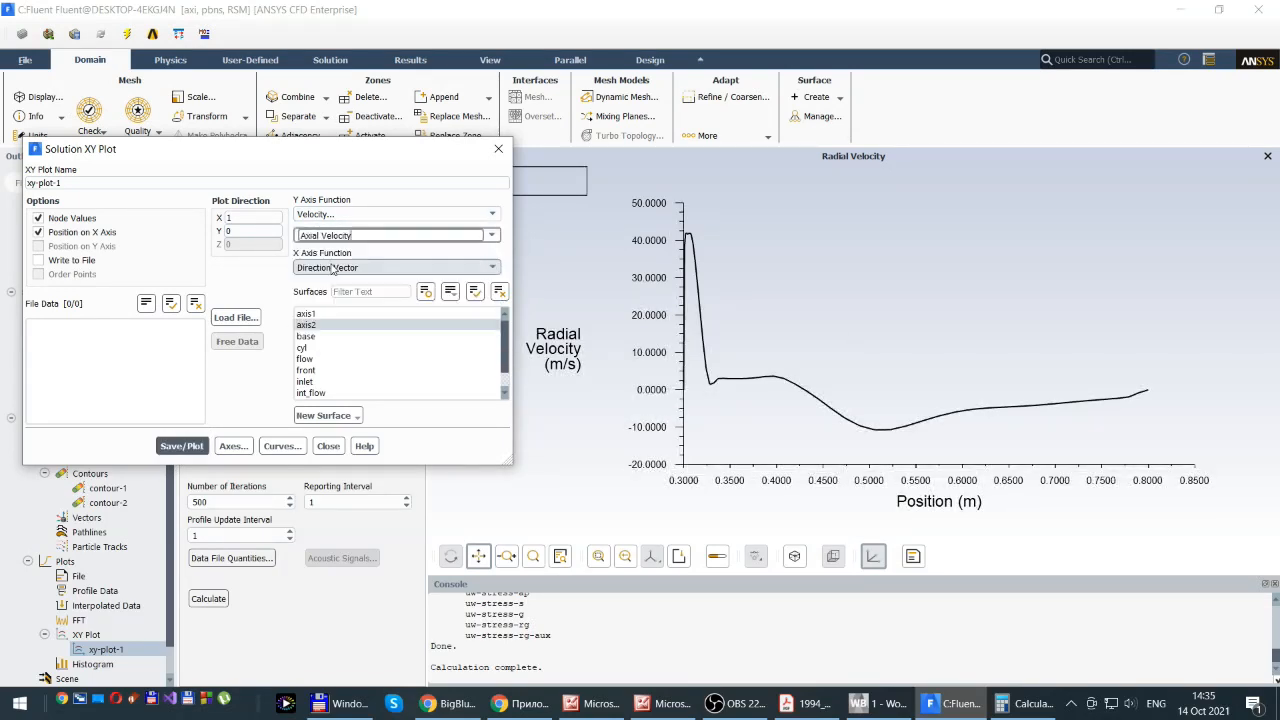
left_click(178, 445)
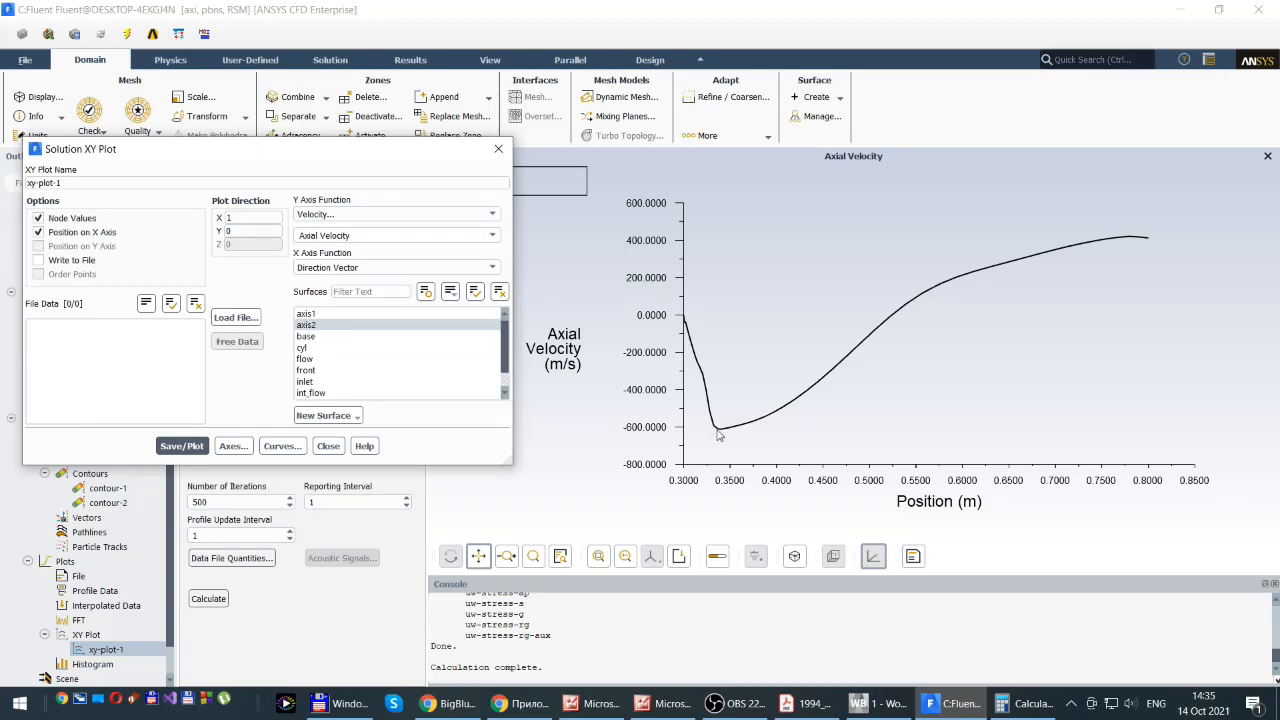
Save the axial velocity plot as a JPEG picture named Uaxial_RS_omega.jpg in the Cyl_07_oct folder, and close the plot dialogs
left_click(22, 62)
mouse_move(31, 210)
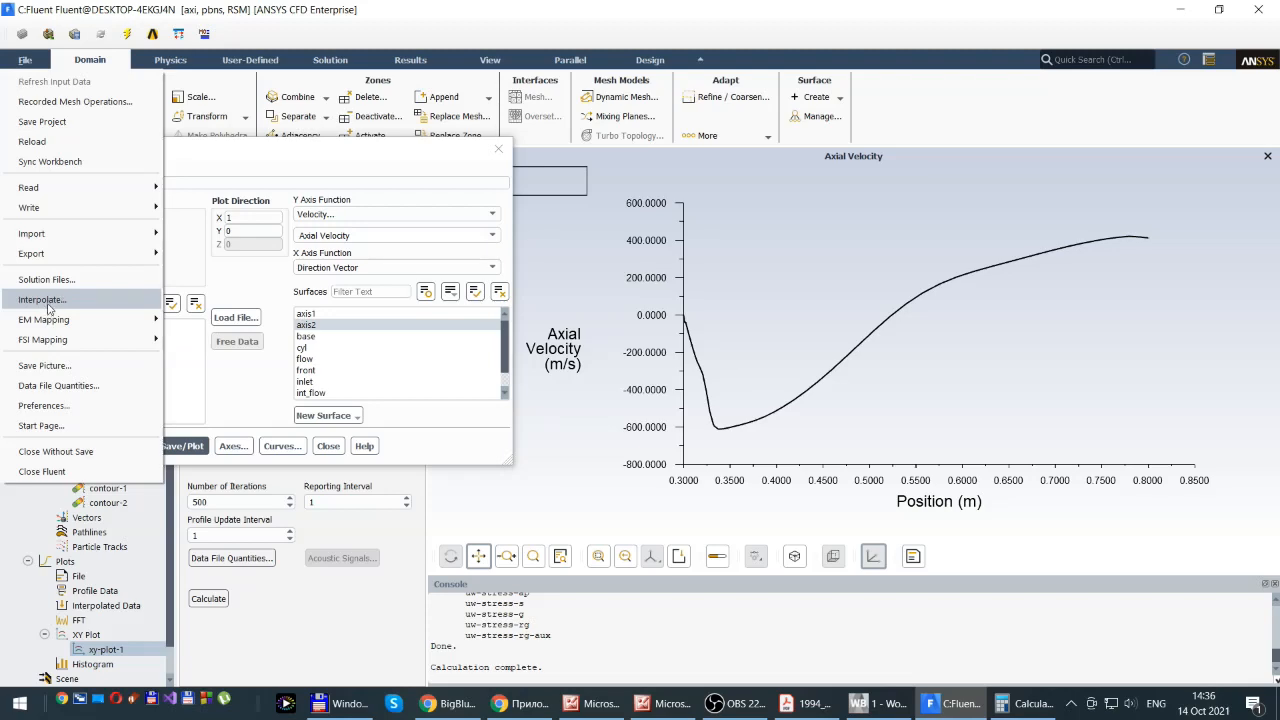
left_click(44, 366)
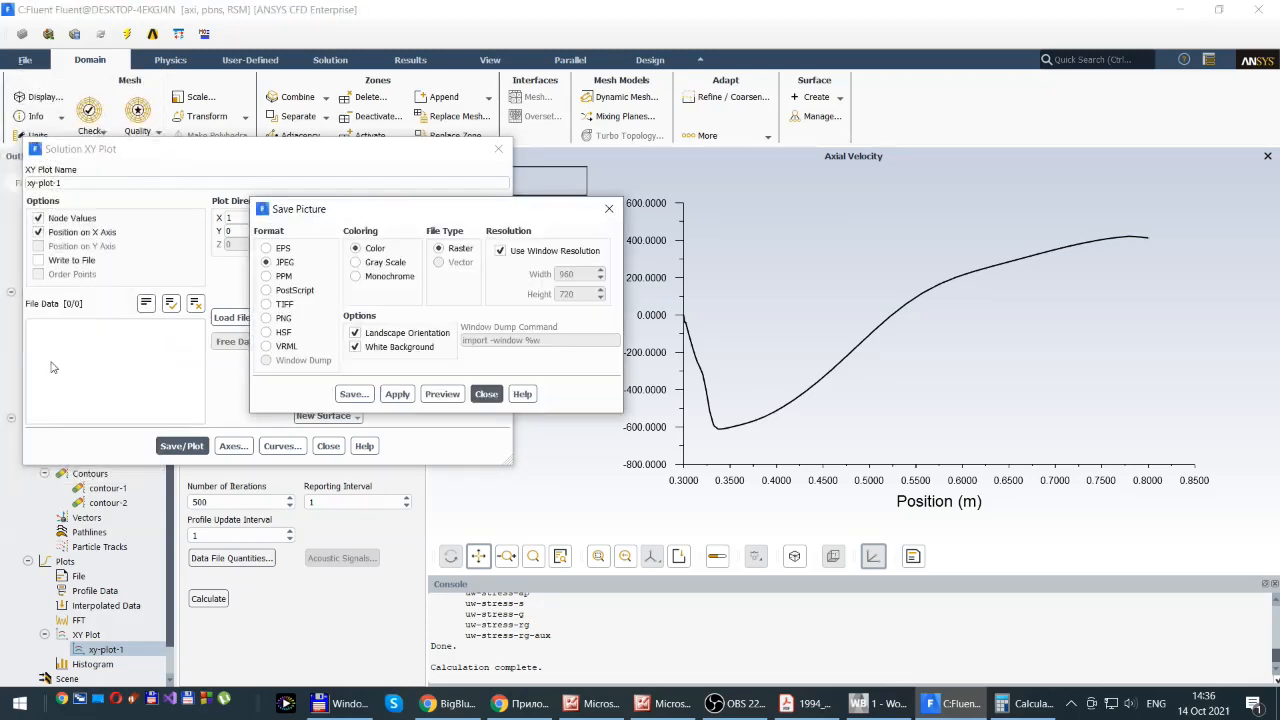
left_click(355, 394)
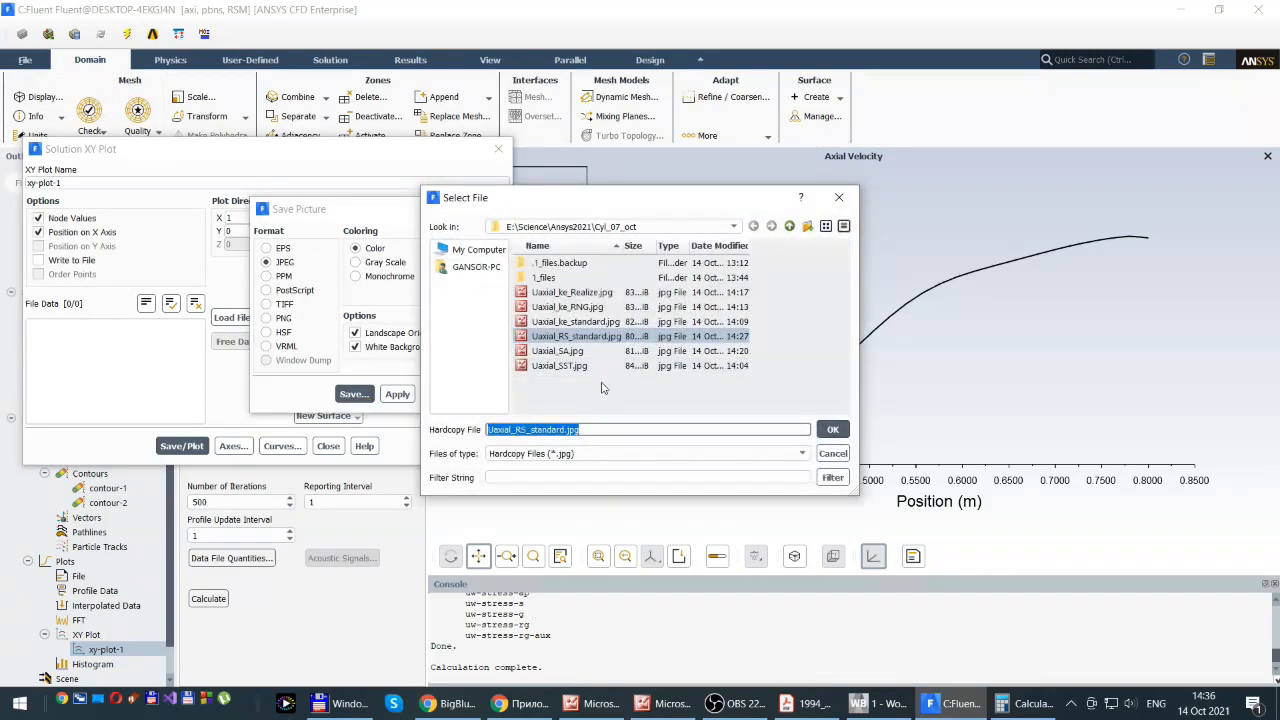
left_click(529, 430)
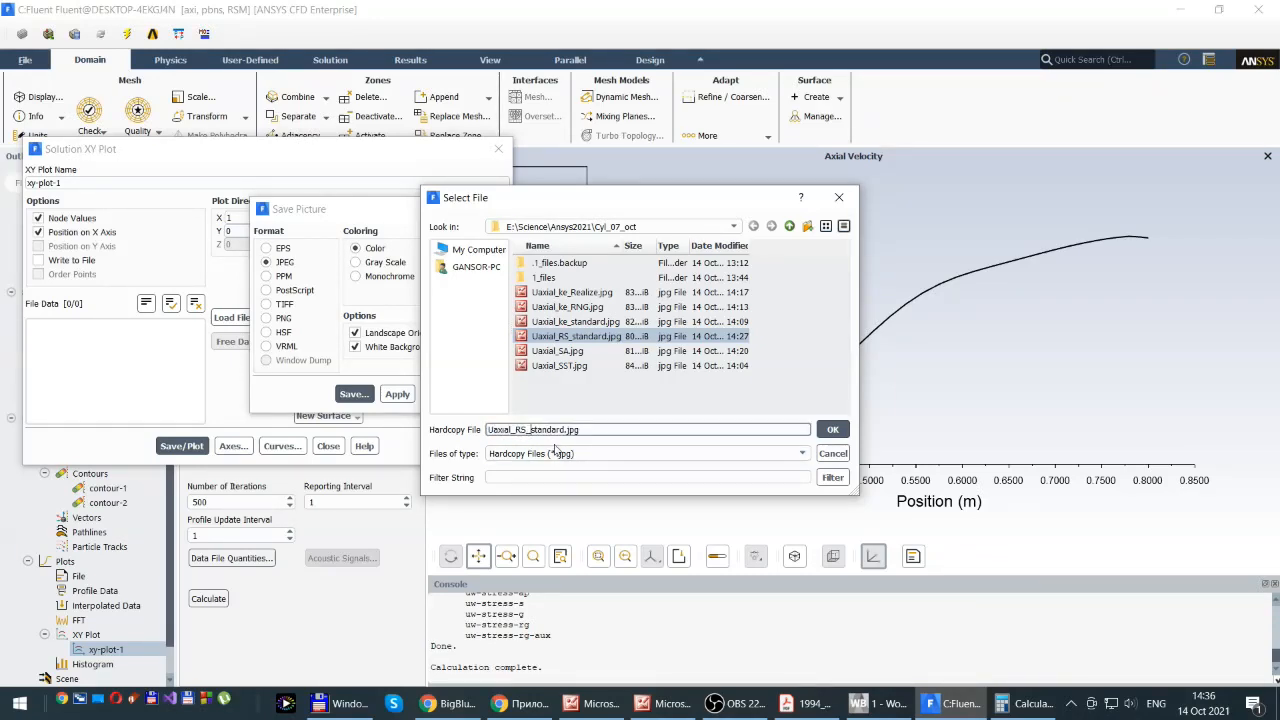
type("omr")
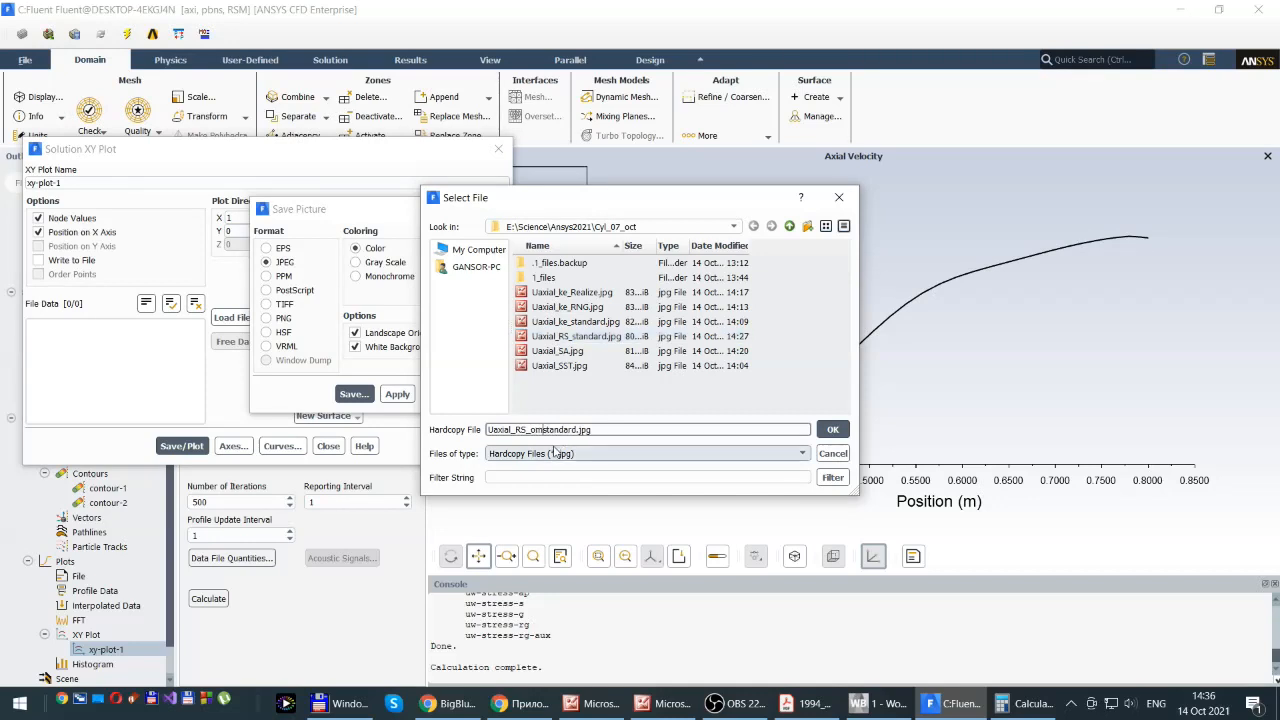
key("BackSpace")
type("ega")
key("Delete")
key("Delete")
key("Delete")
key("Delete")
key("Delete")
key("Delete")
key("Delete")
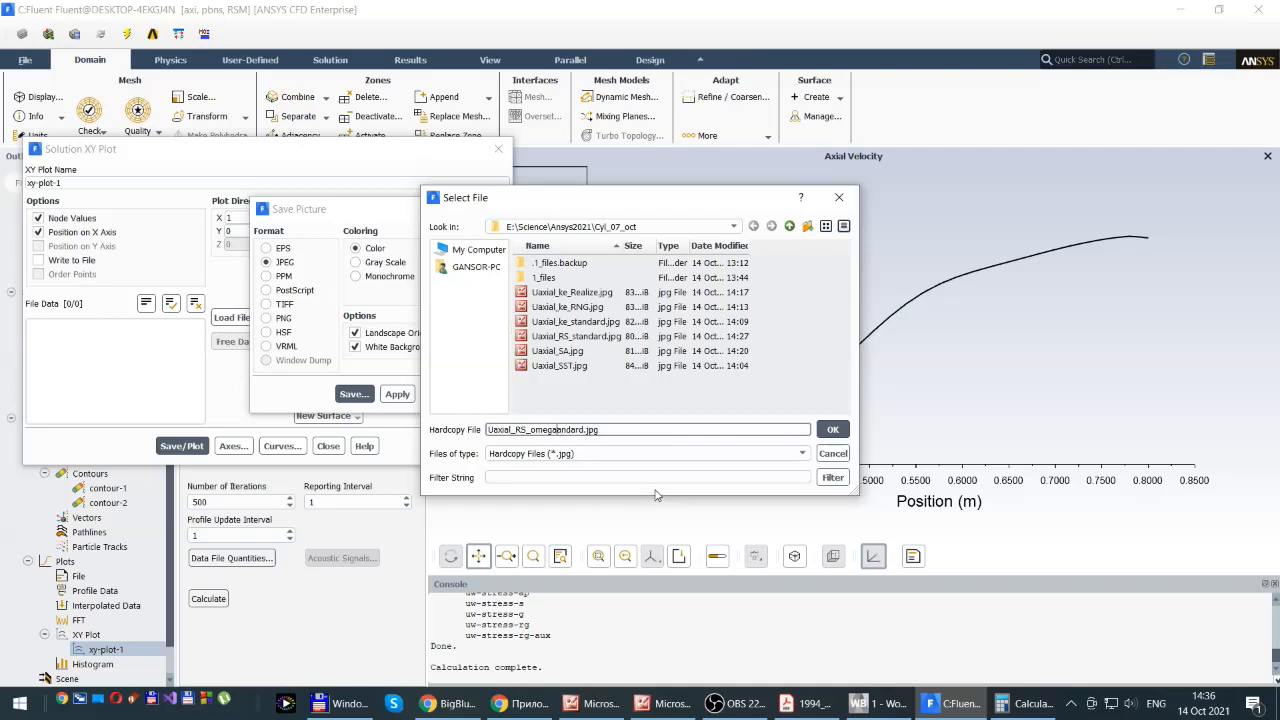
key("Delete")
left_click(826, 430)
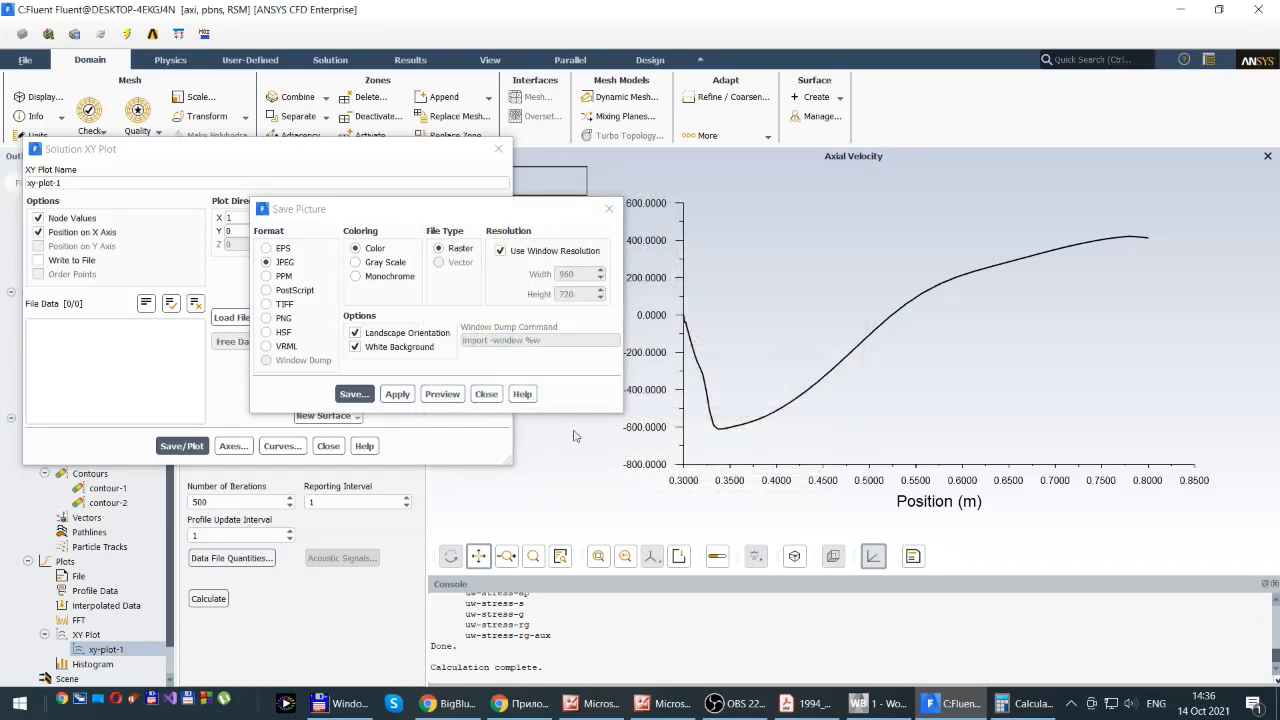
left_click(487, 394)
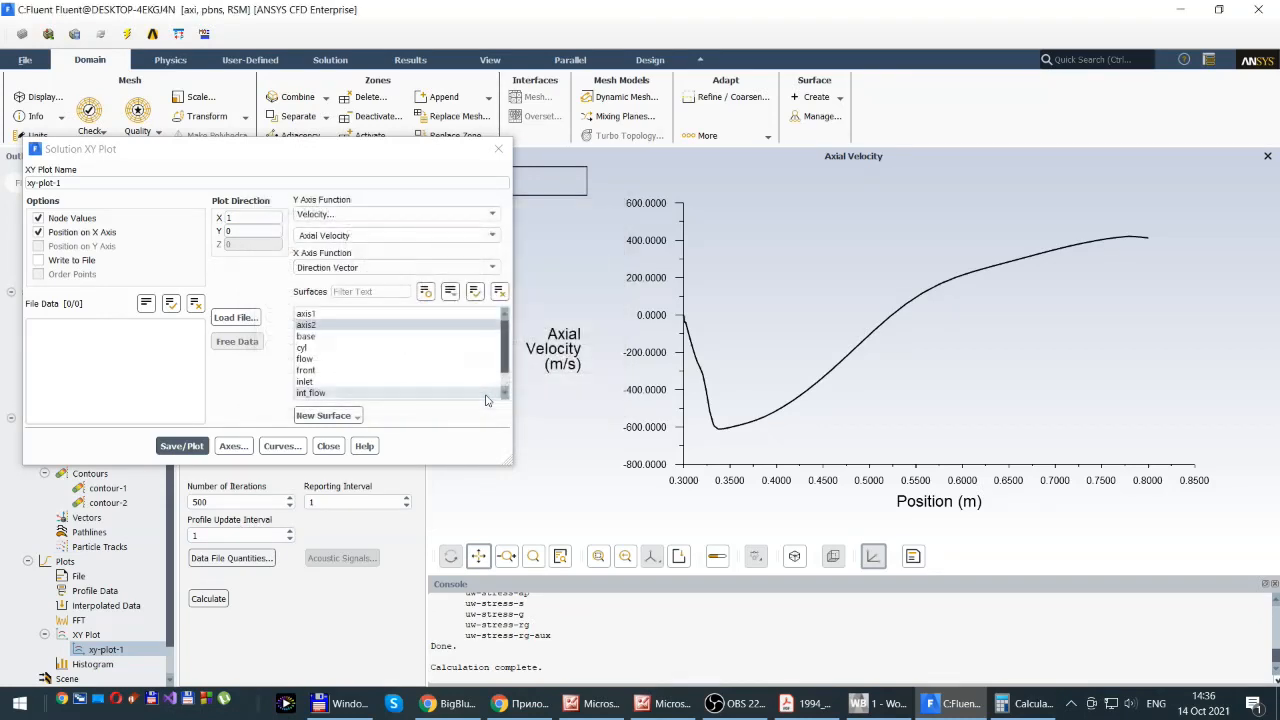
left_click(328, 445)
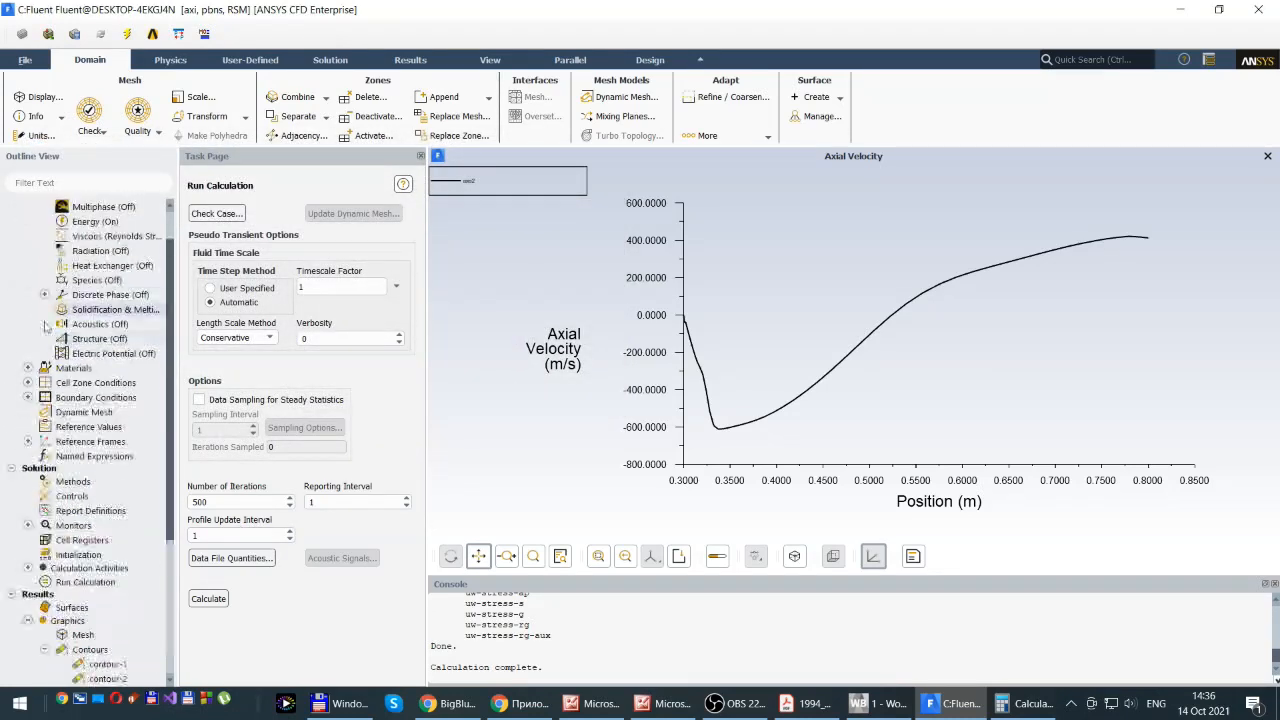
Change the Reynolds Stress viscous model to the Stress-BSL formulation
scroll(60, 298, "up", 6)
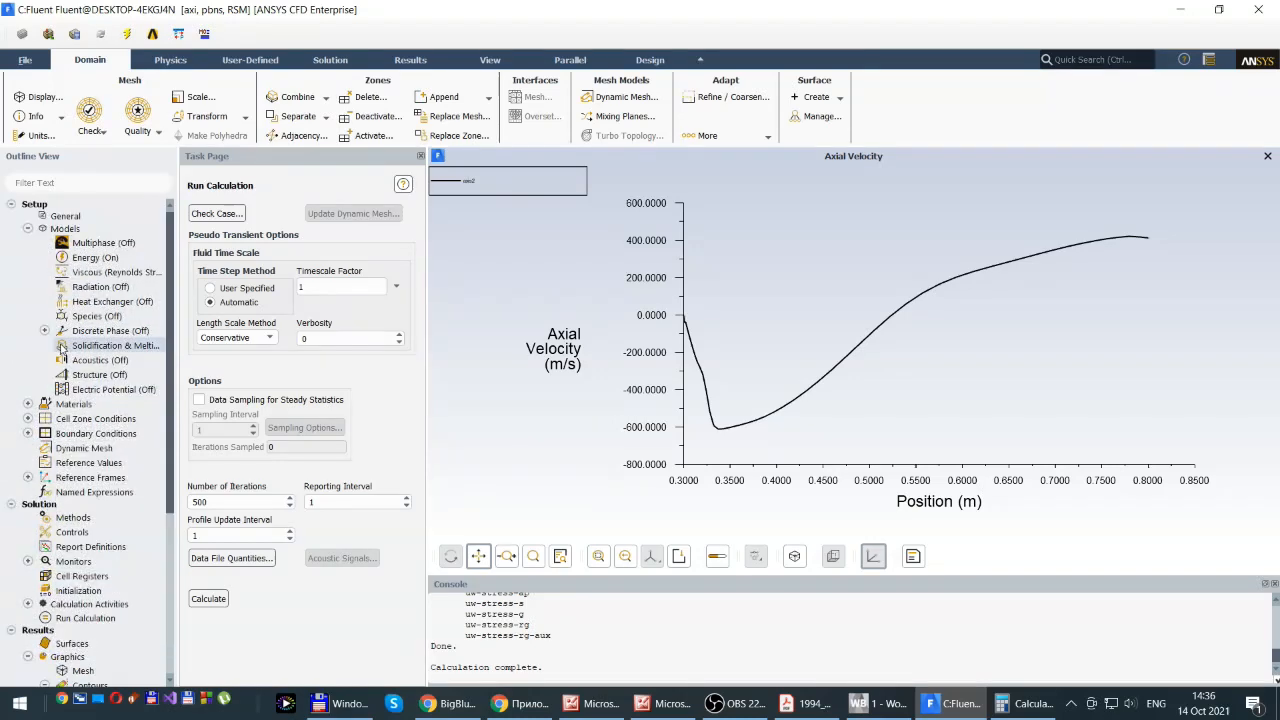
double_click(91, 274)
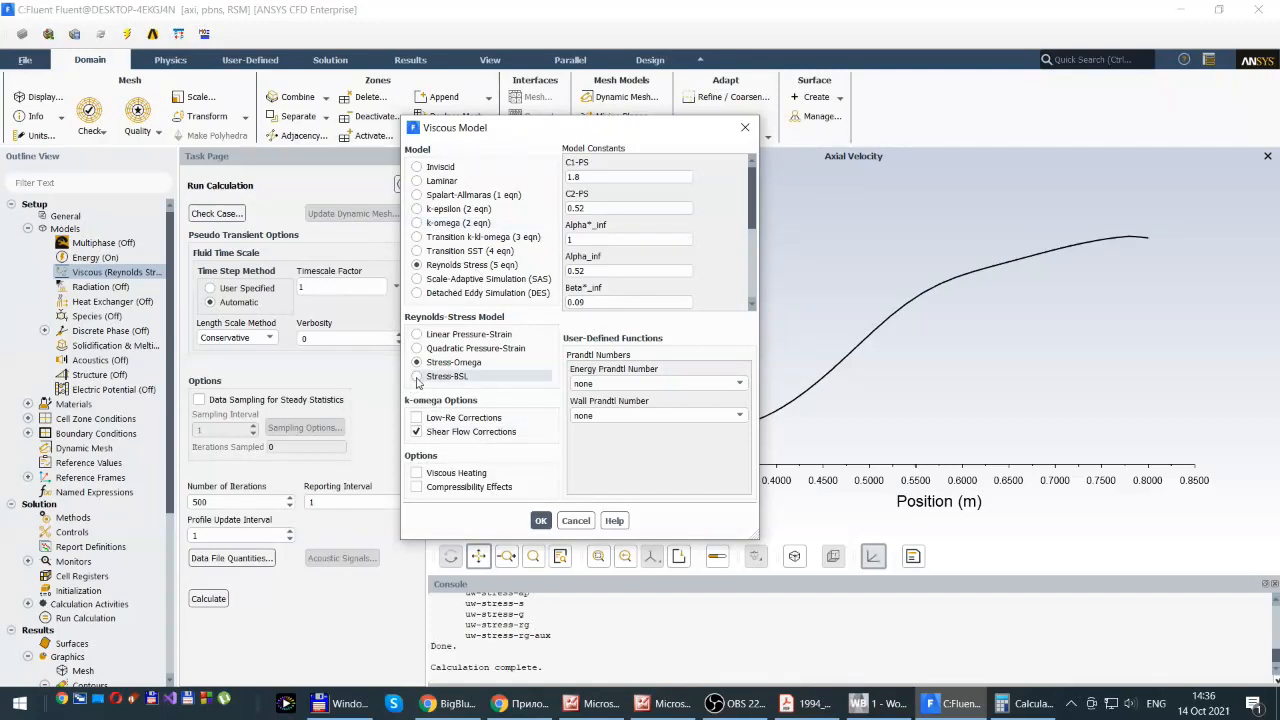
left_click(417, 378)
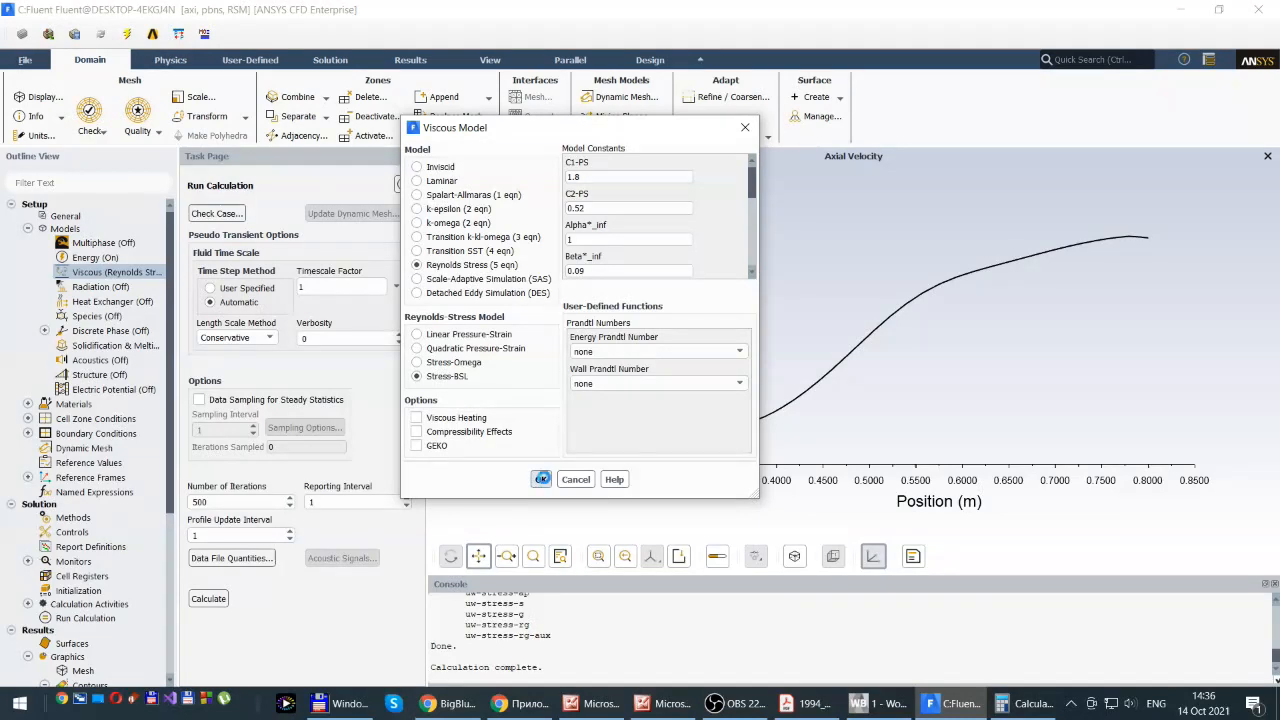
left_click(541, 479)
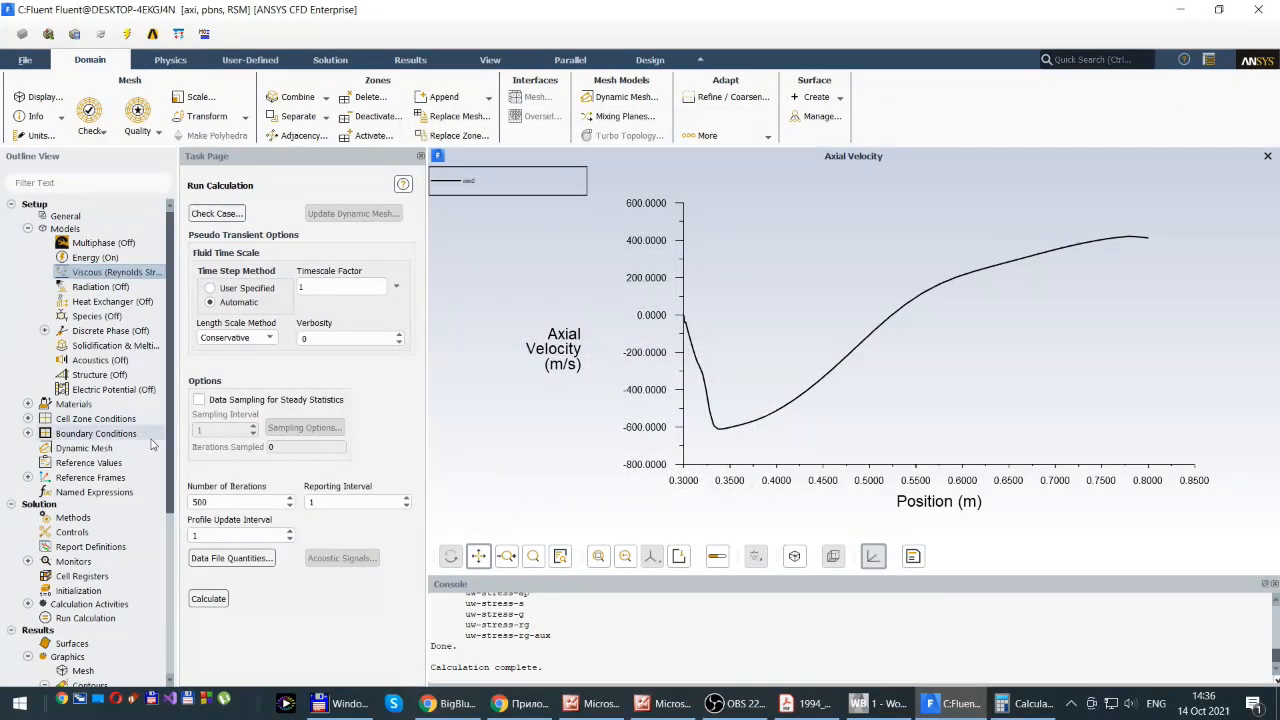
scroll(163, 500, "down", 3)
scroll(166, 504, "down", 1)
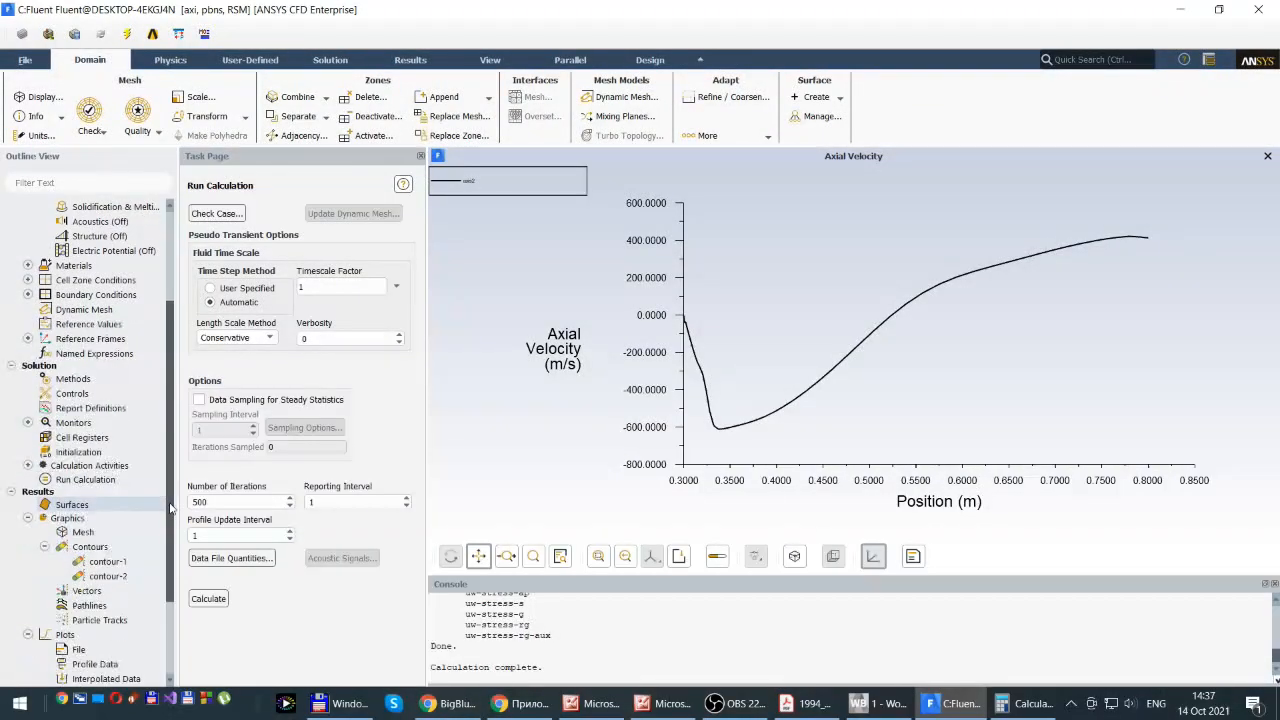
Initialize the solution with standard initialization computed from the inlet, discarding the current data
scroll(168, 507, "down", 2)
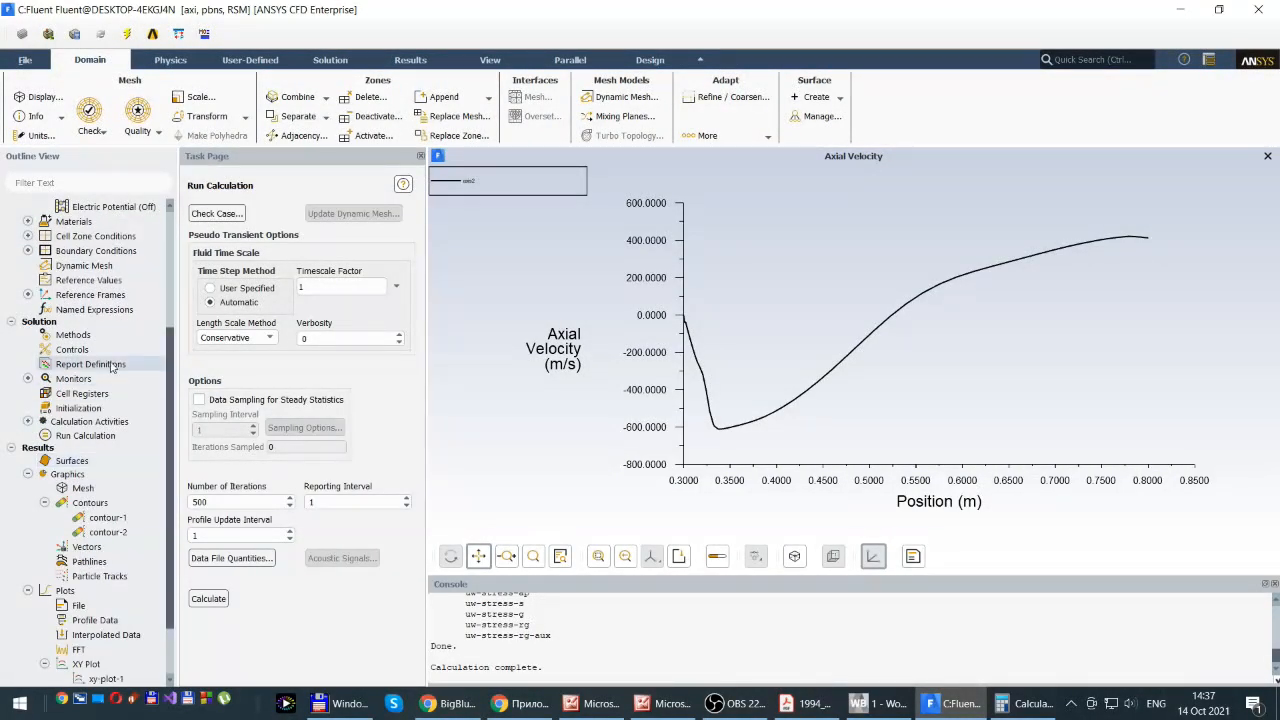
left_click(70, 410)
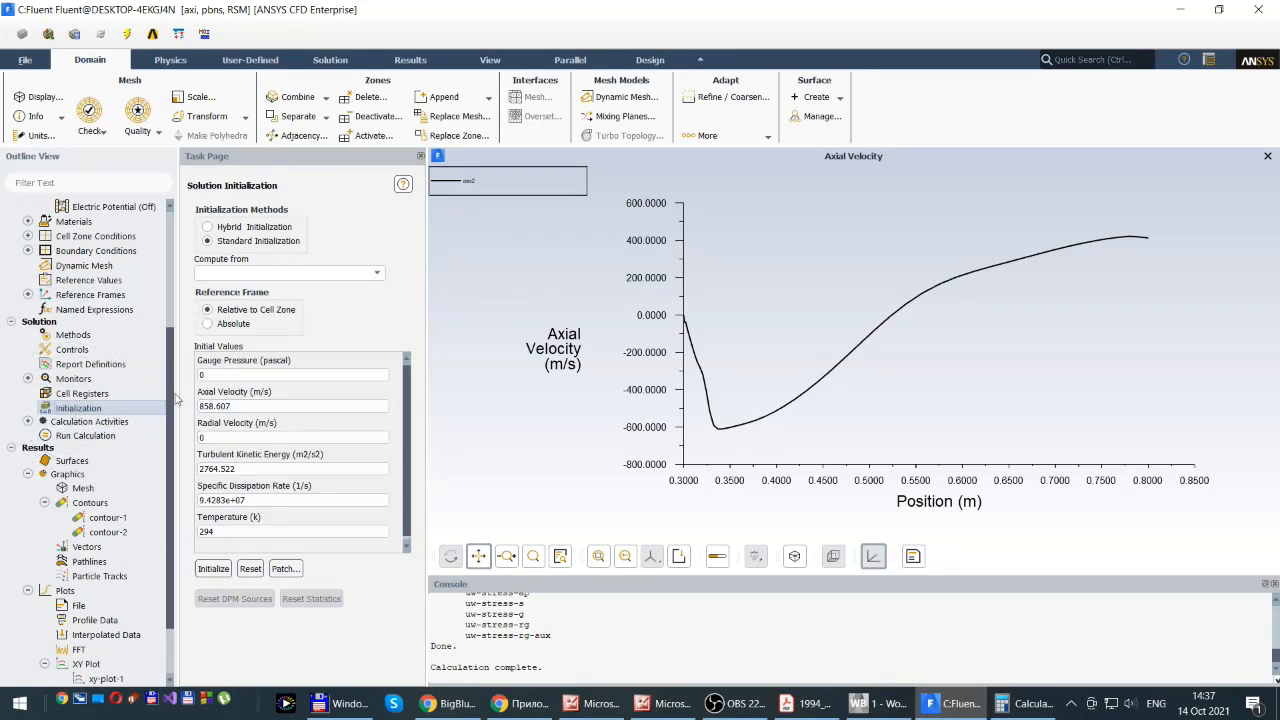
left_click(378, 275)
left_click(222, 312)
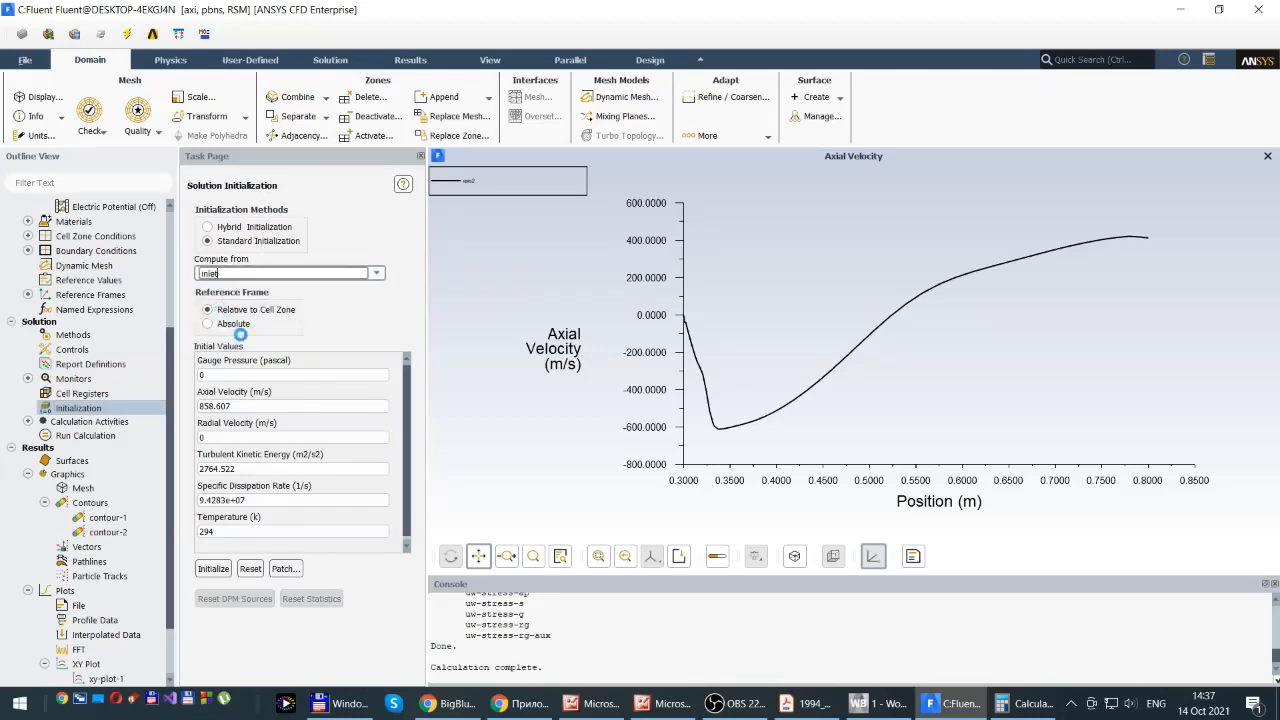
left_click(214, 569)
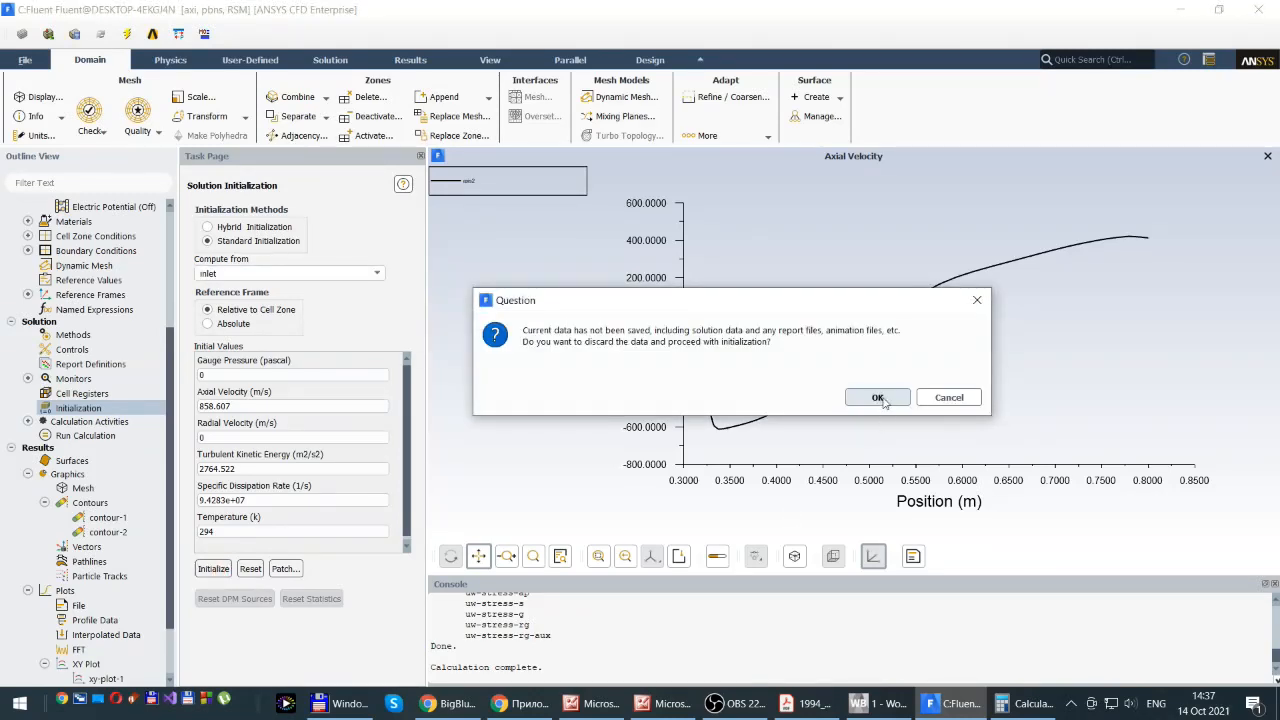
left_click(876, 398)
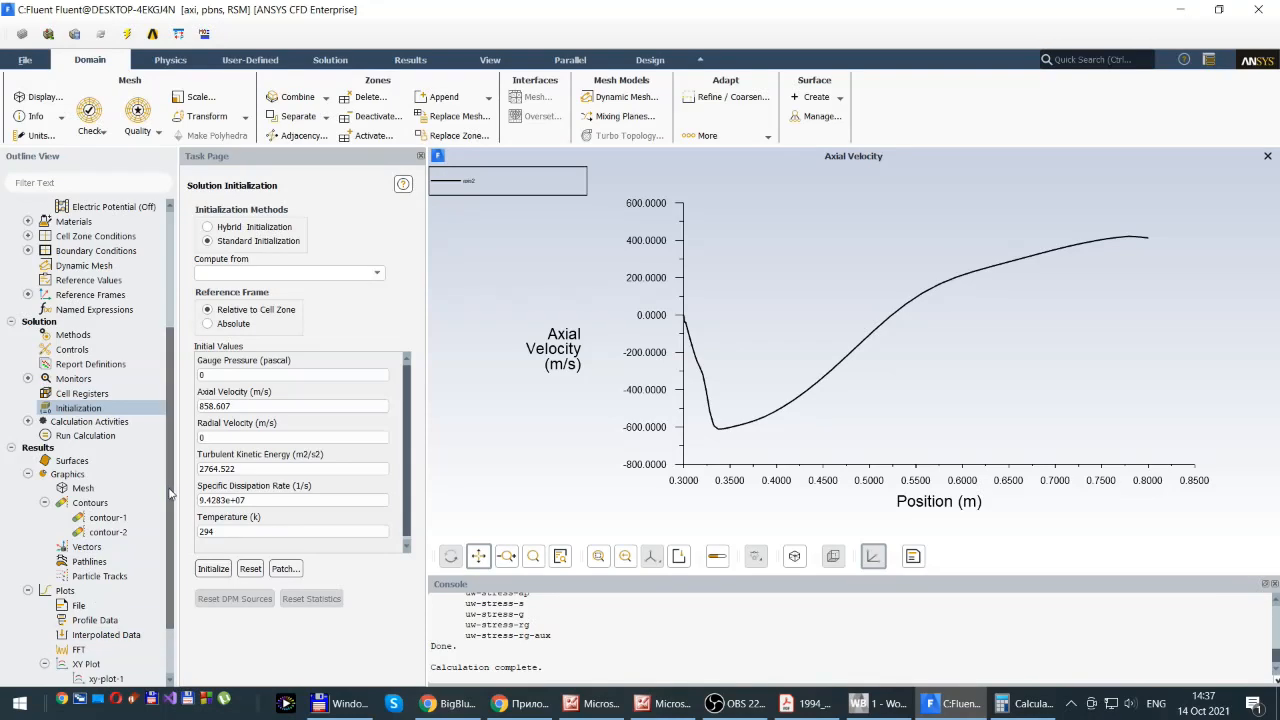
Run the calculation for 500 iterations and dismiss the completion message
left_click(85, 435)
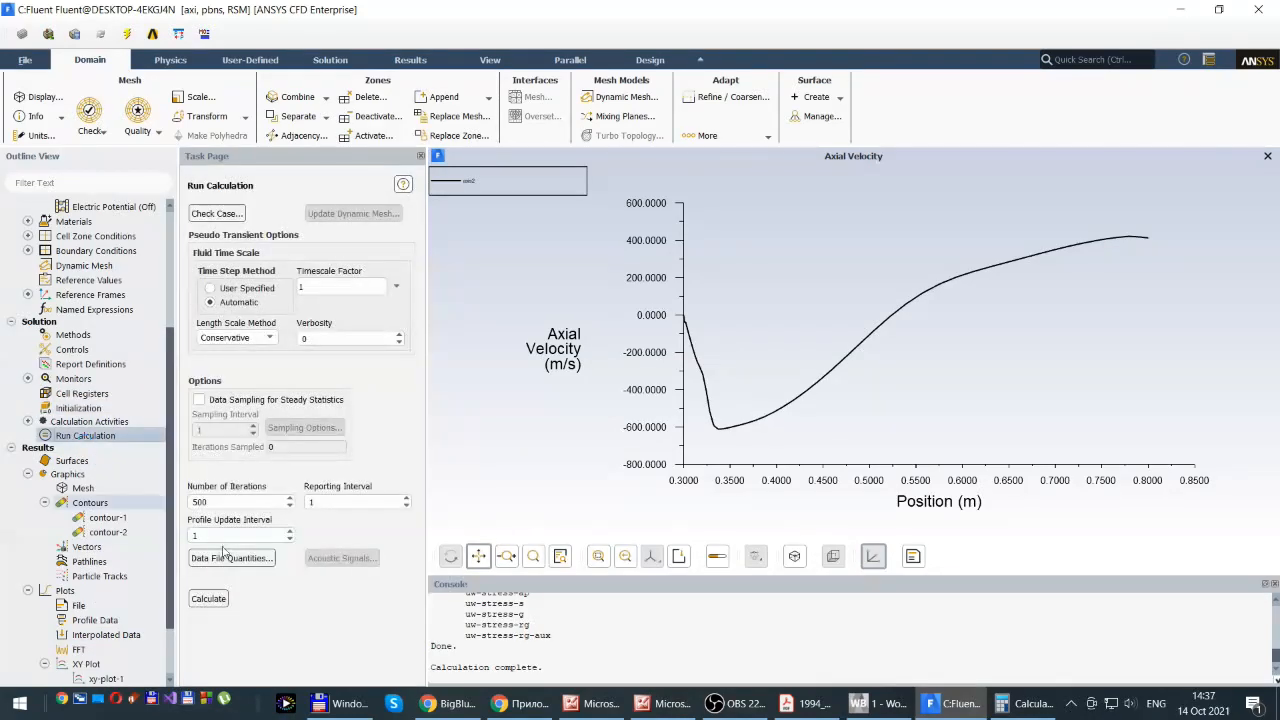
left_click(208, 598)
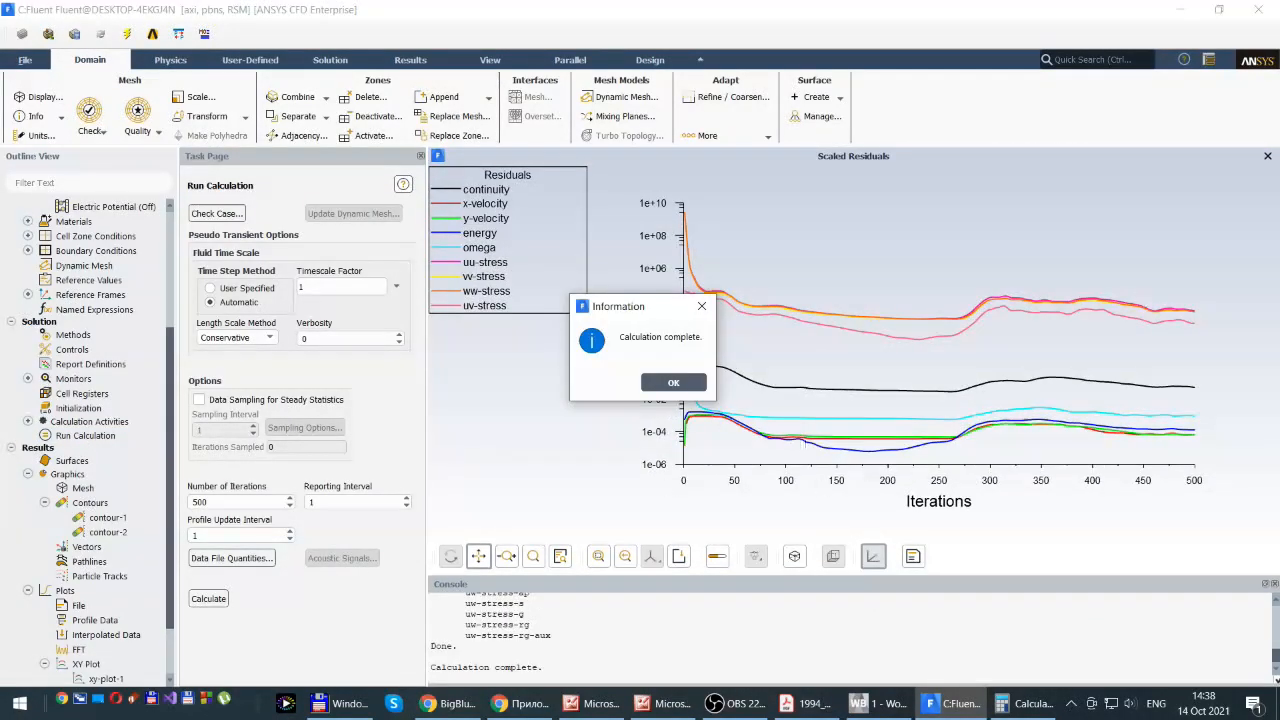
left_click(673, 384)
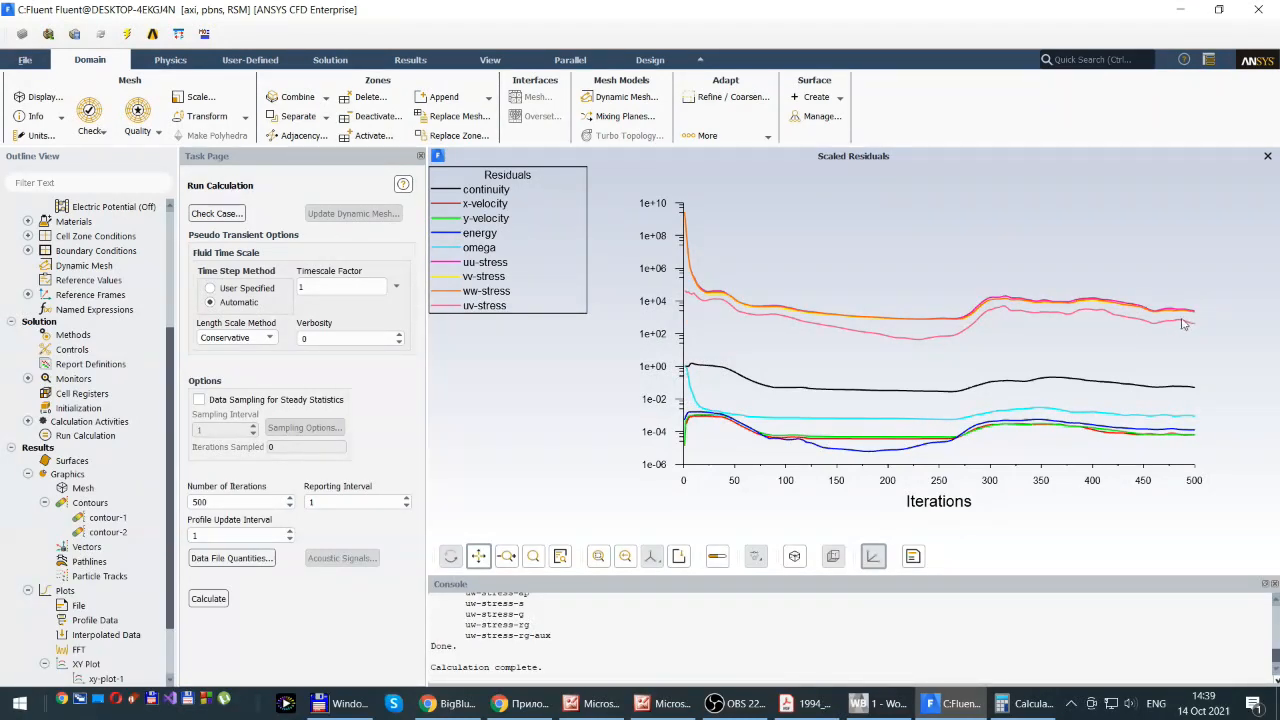
Open the xy-plot-1 definition for editing
left_click_drag(170, 547, 168, 597)
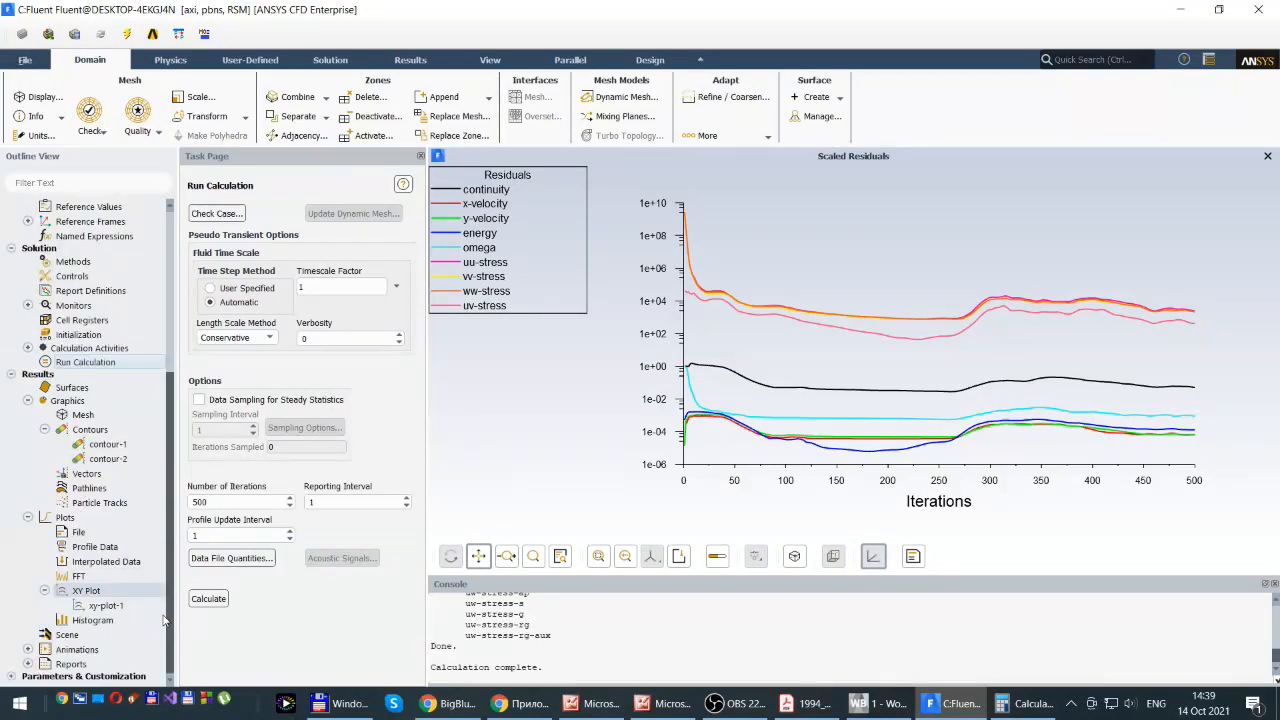
double_click(108, 607)
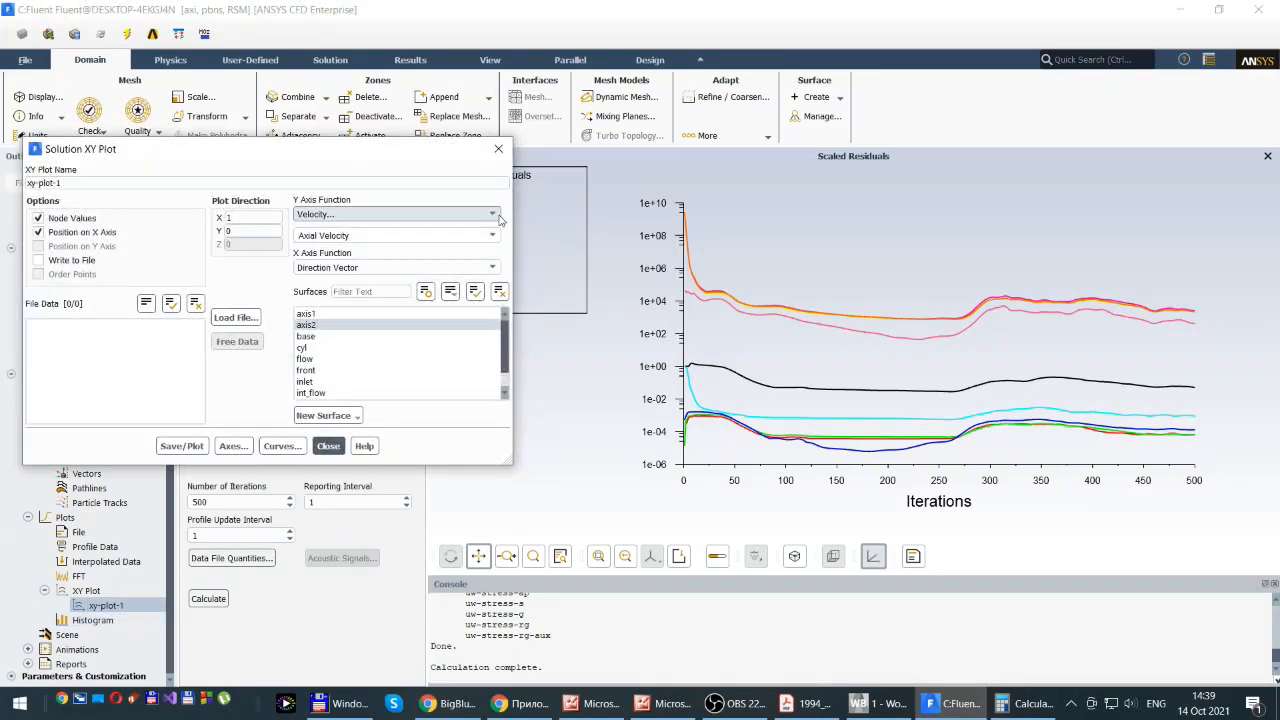
left_click(495, 237)
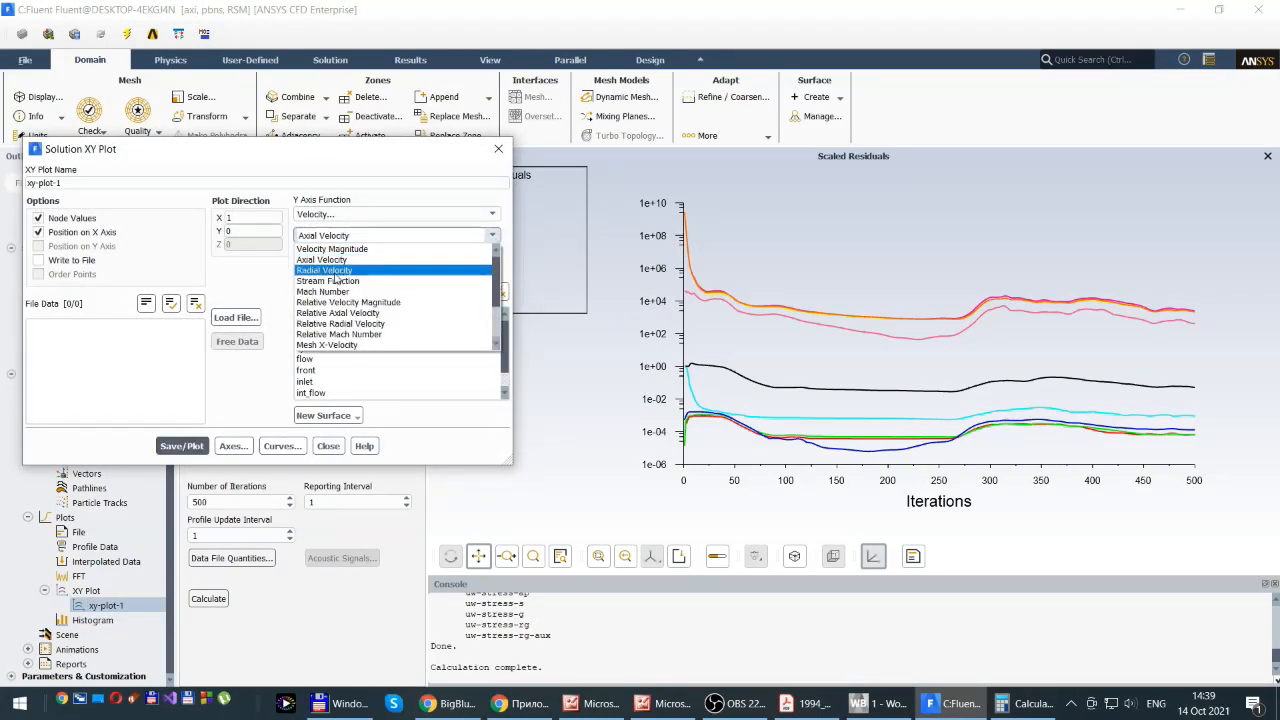
left_click(336, 280)
left_click(181, 446)
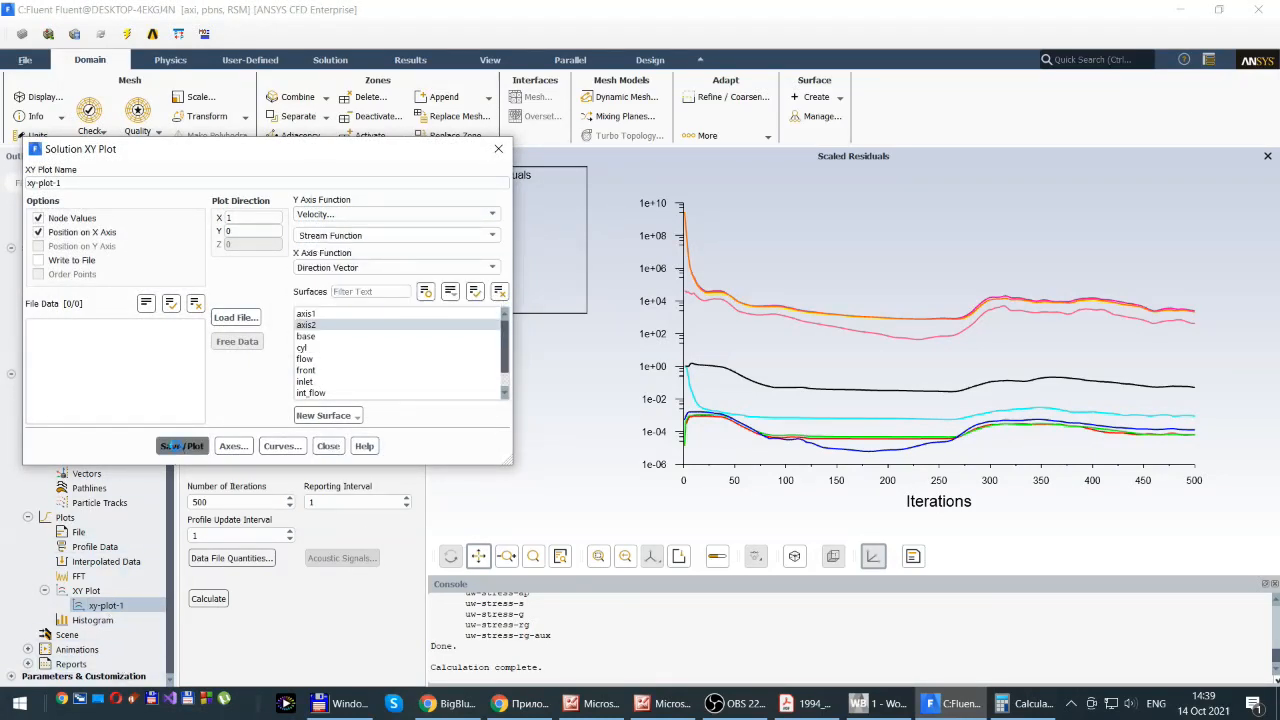
Plot Axial Velocity as the Y axis function along axis2 and close the plot definition
left_click(492, 235)
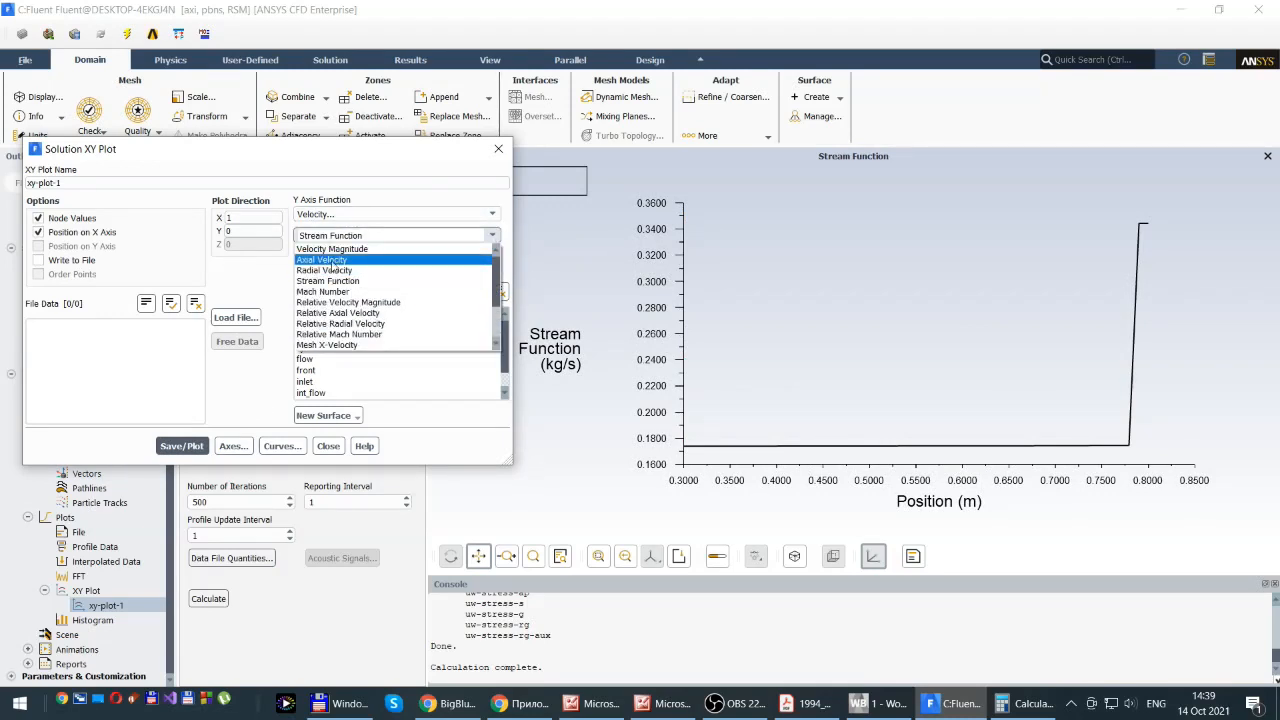
left_click(331, 260)
left_click(181, 446)
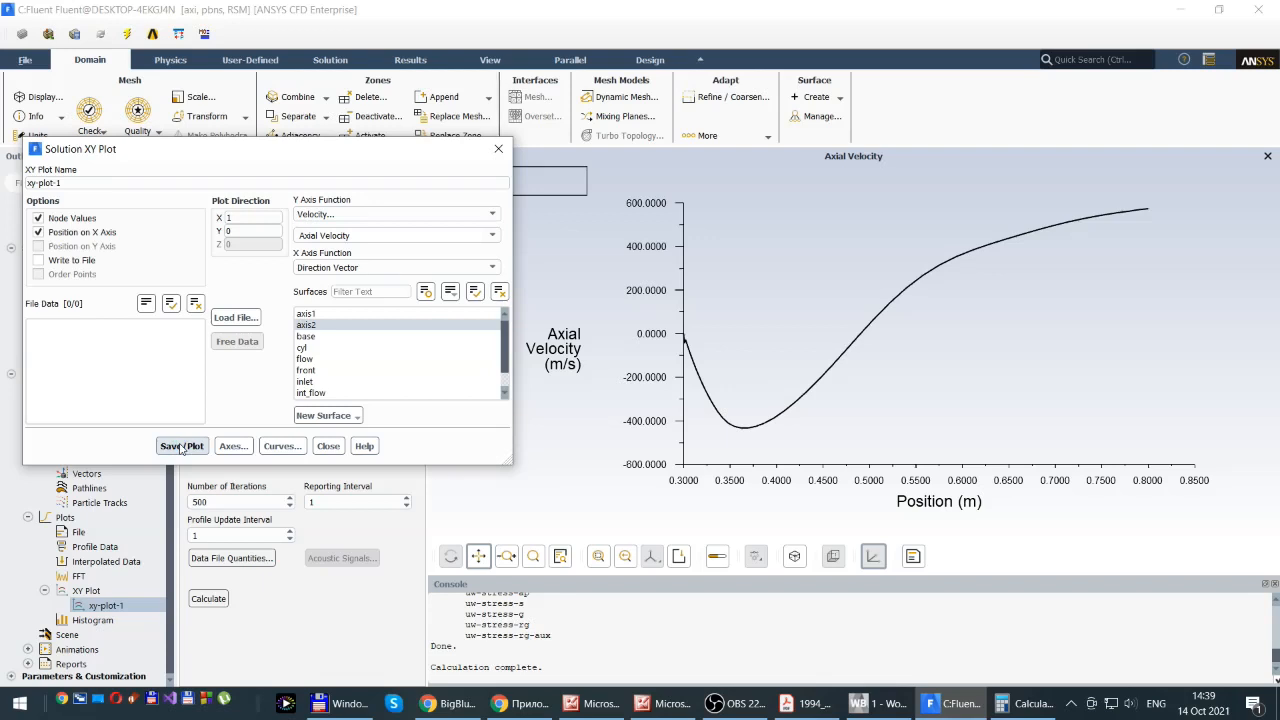
left_click(329, 446)
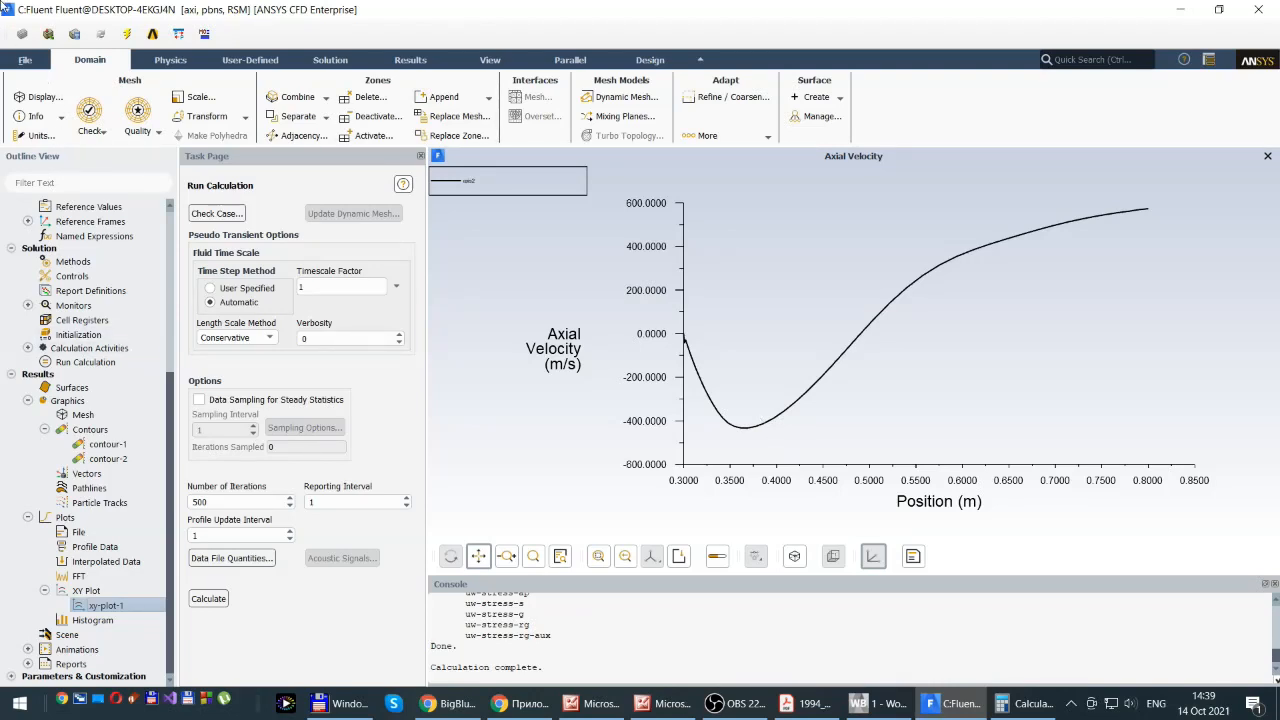
Save the axial velocity plot as a JPEG picture named Uaxial_RS_BSL.jpg in the Cyl_07_oct folder
left_click(19, 61)
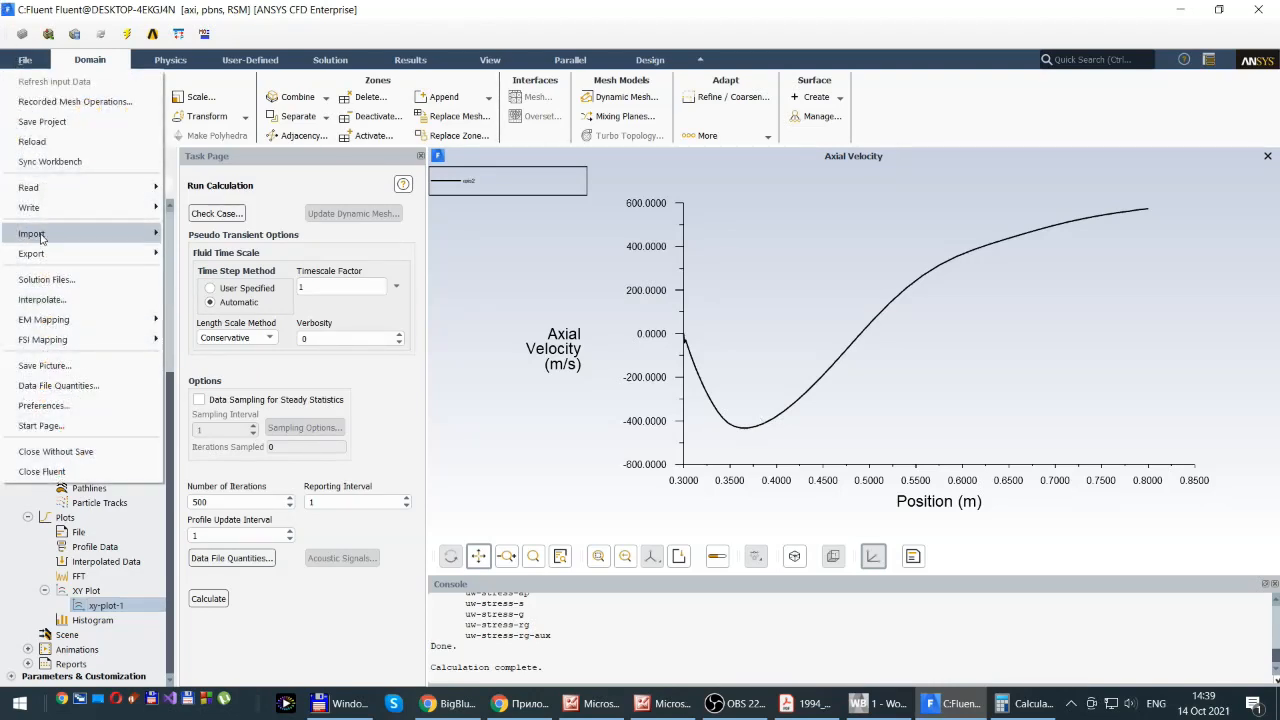
left_click(70, 366)
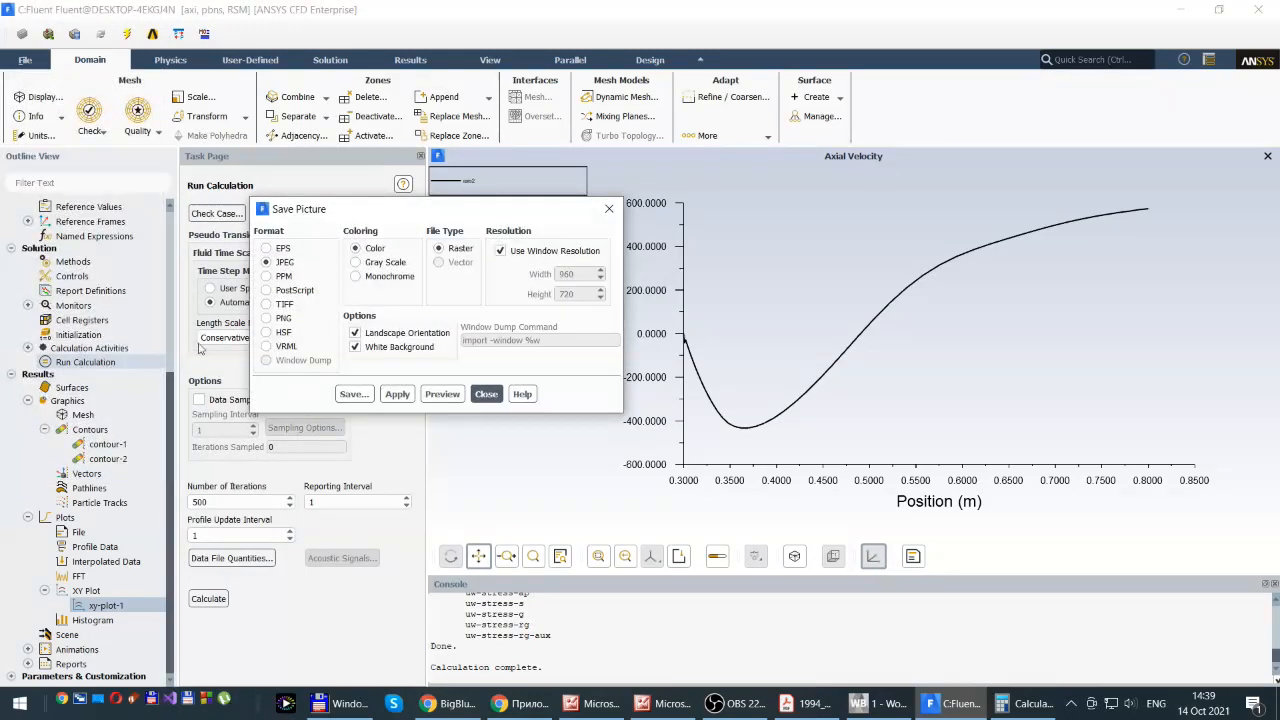
left_click(355, 393)
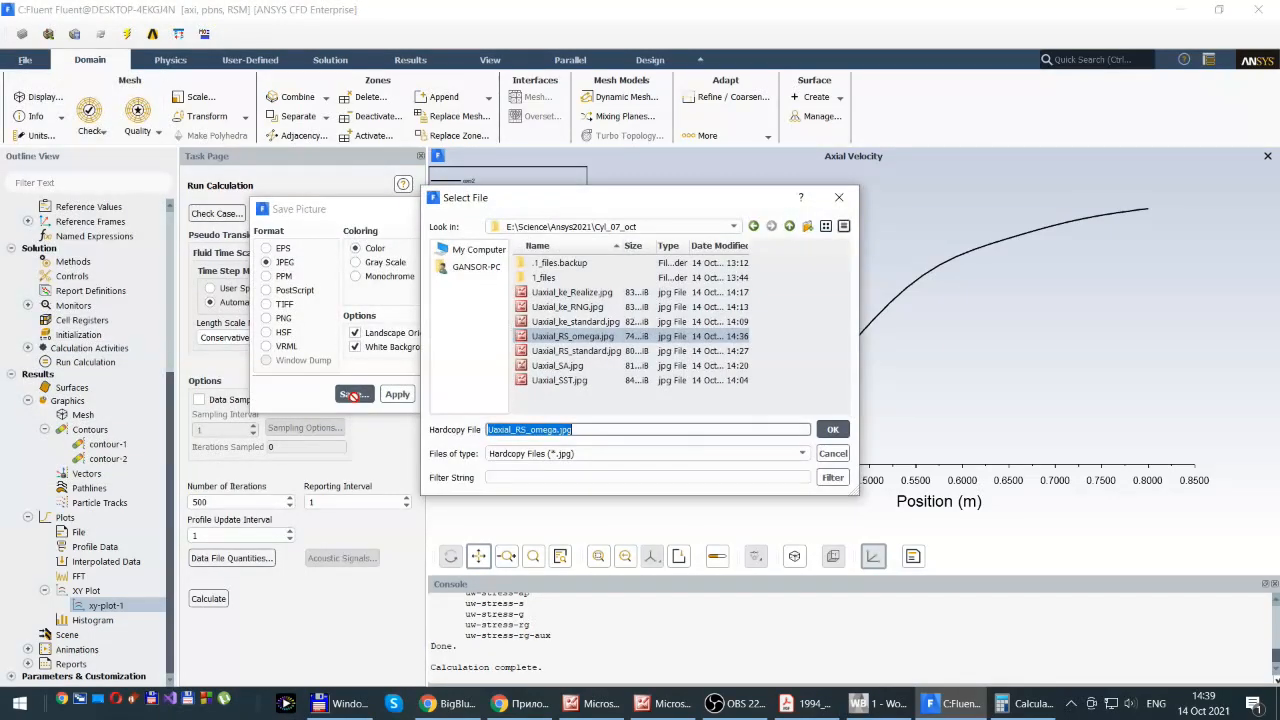
key("Home")
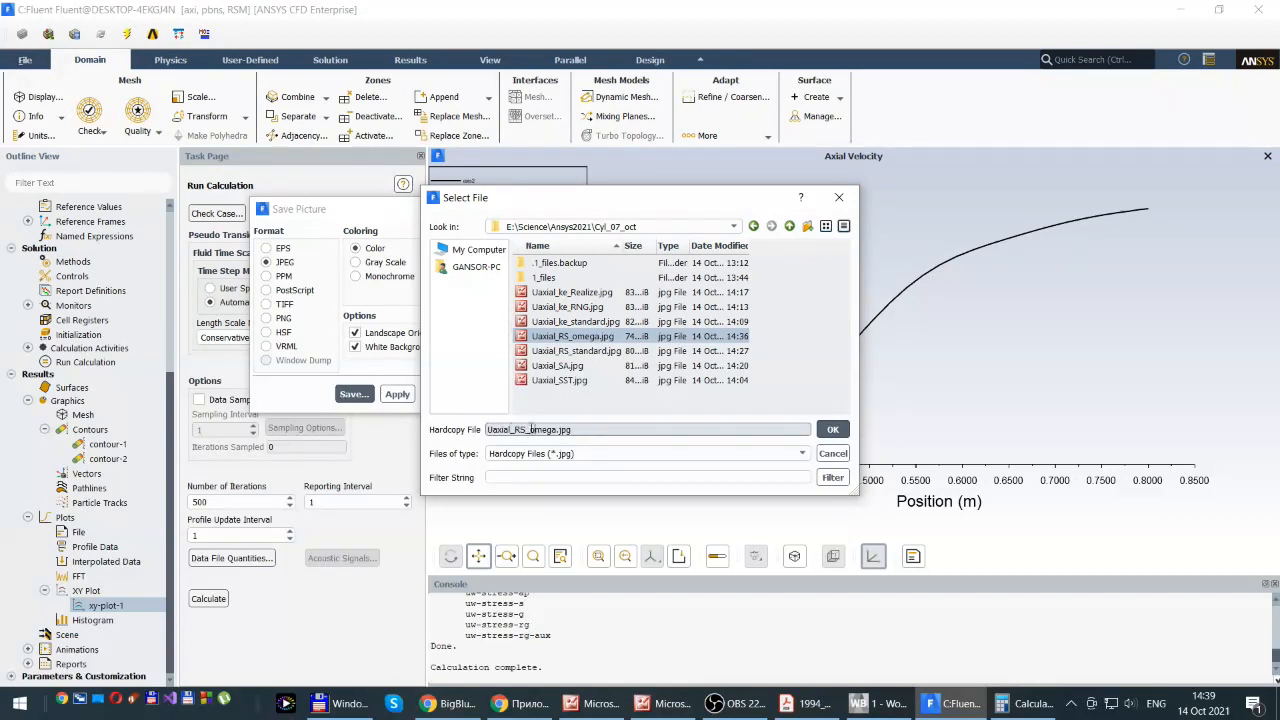
left_click_drag(530, 429, 544, 429)
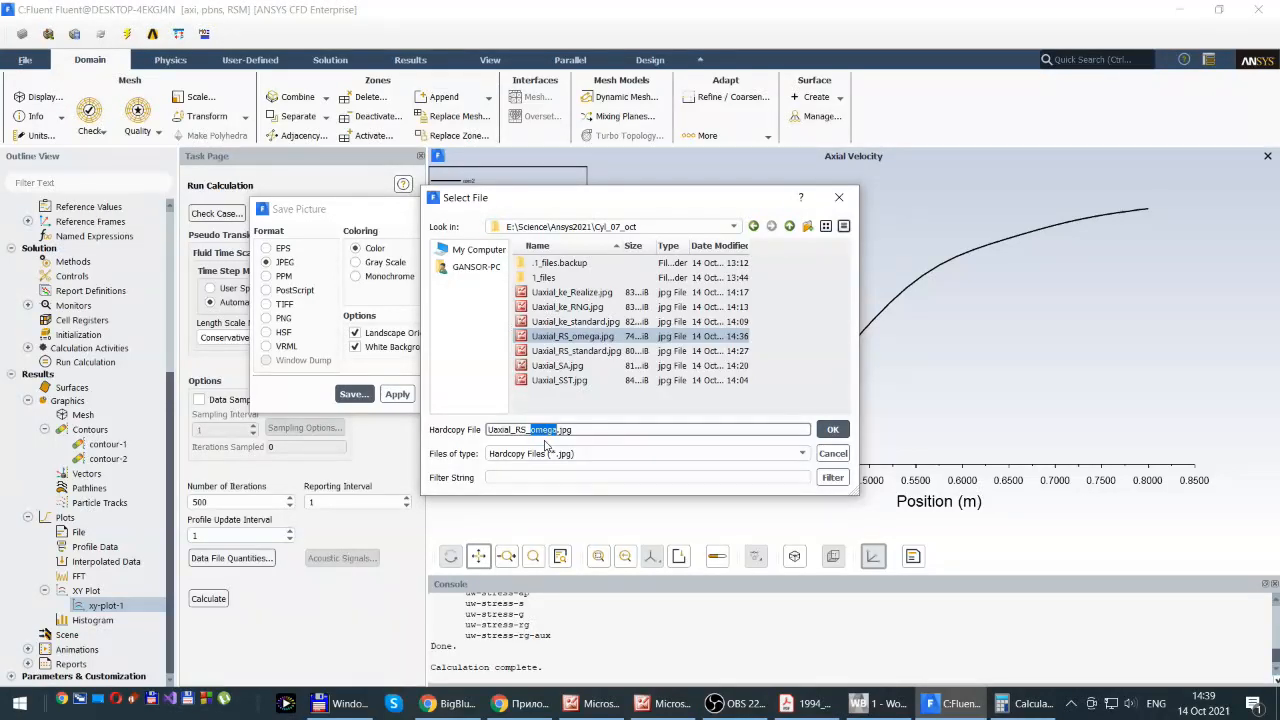
type("BSL")
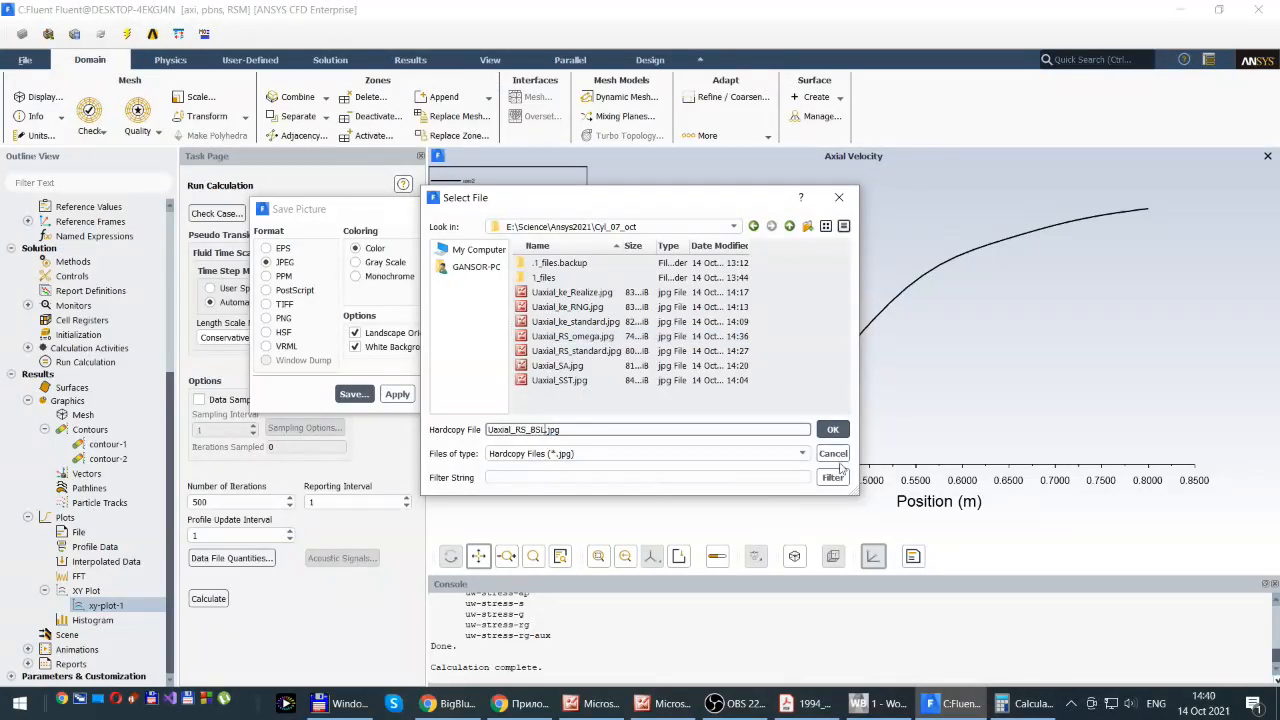
left_click(828, 432)
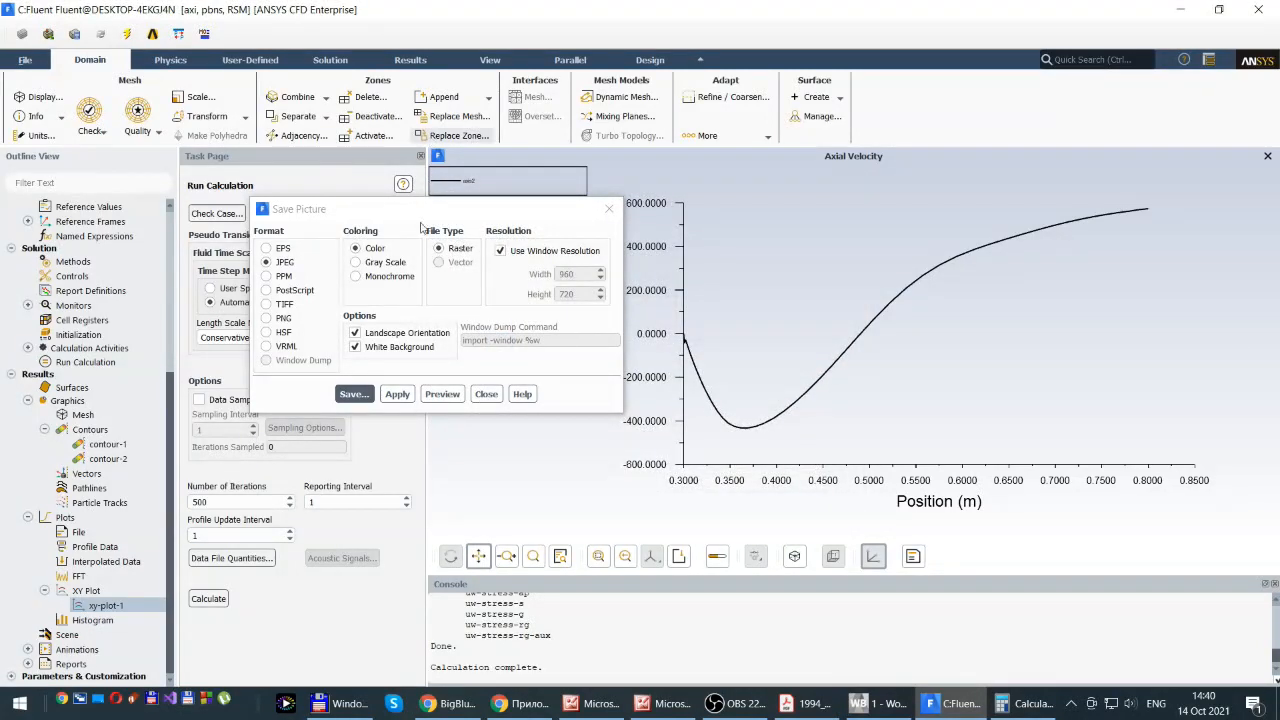
Switch to the Microsoft Office picture viewer and compare the saved Uaxial_RS_BSL plot with the RS_omega, RS_standard and SA plots
left_click(665, 703)
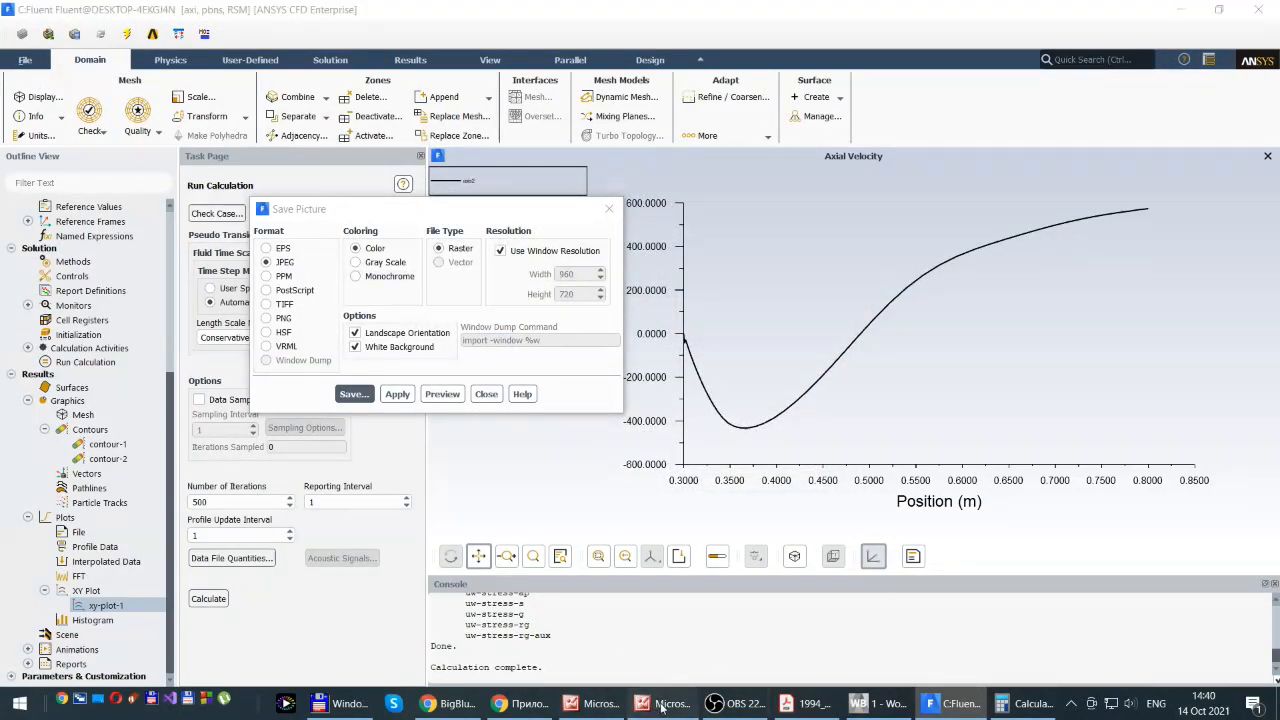
scroll(566, 558, "up", 1)
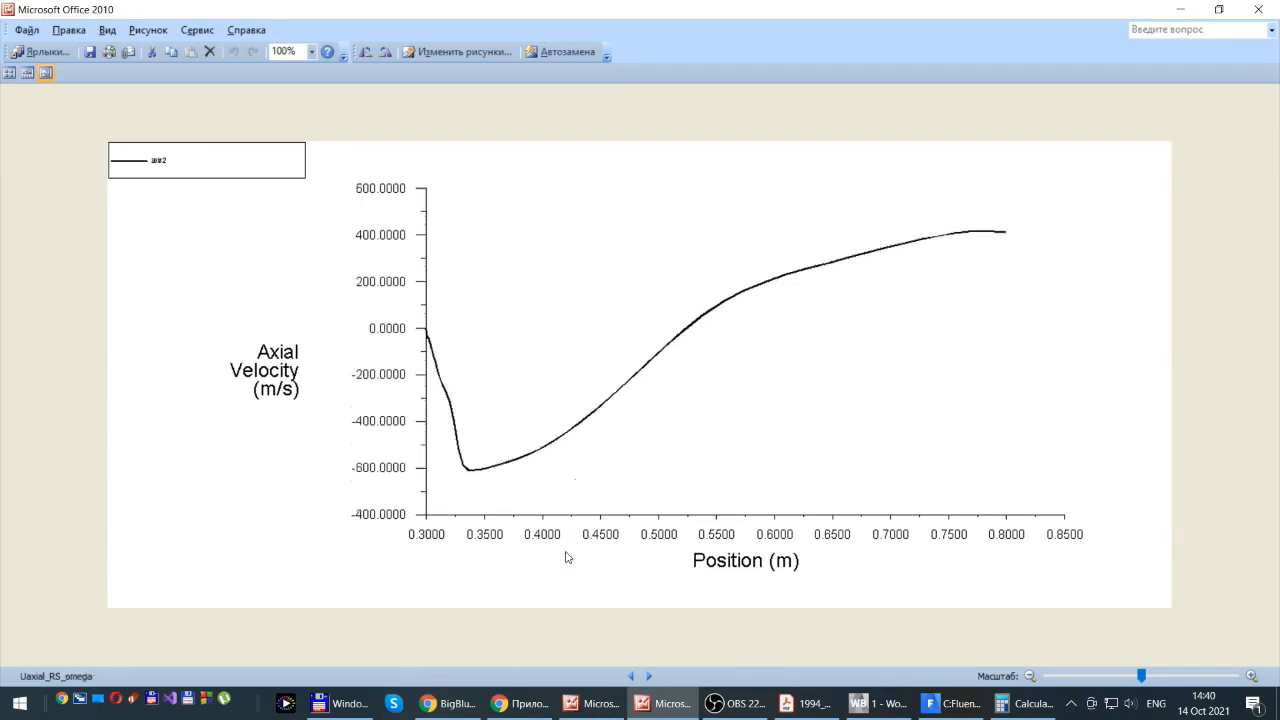
scroll(568, 557, "up", 1)
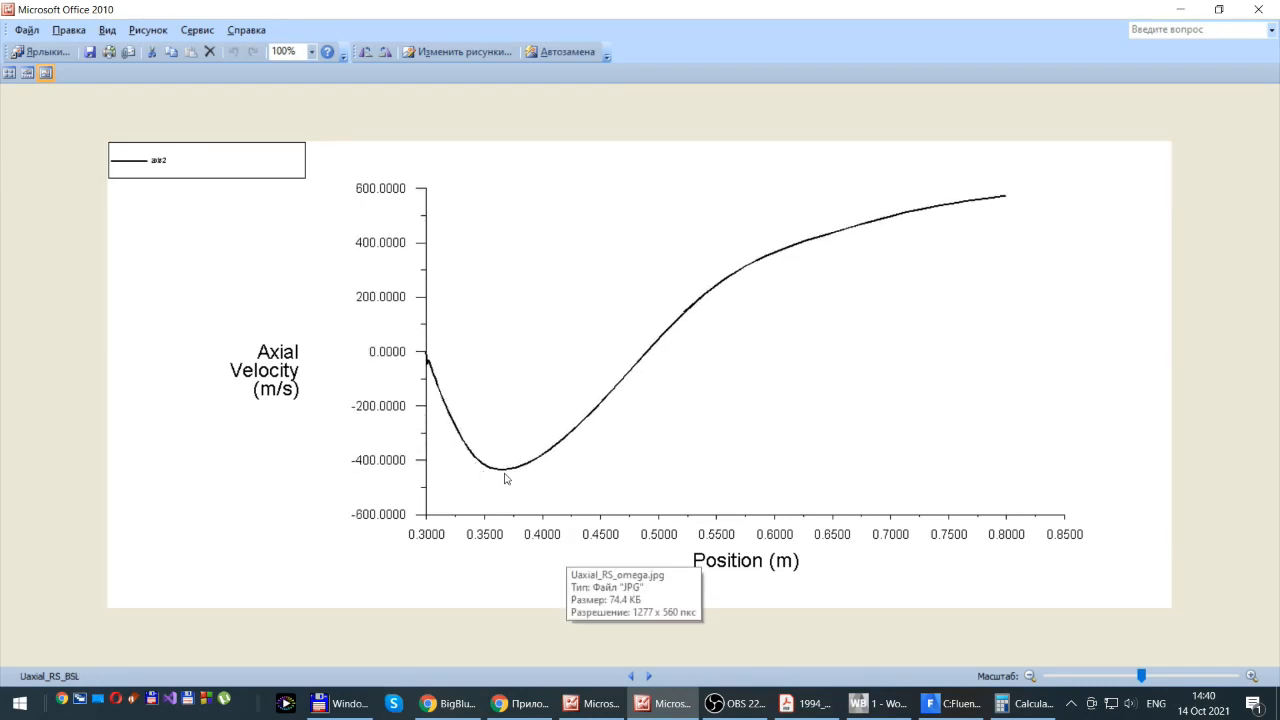
scroll(505, 479, "down", 2)
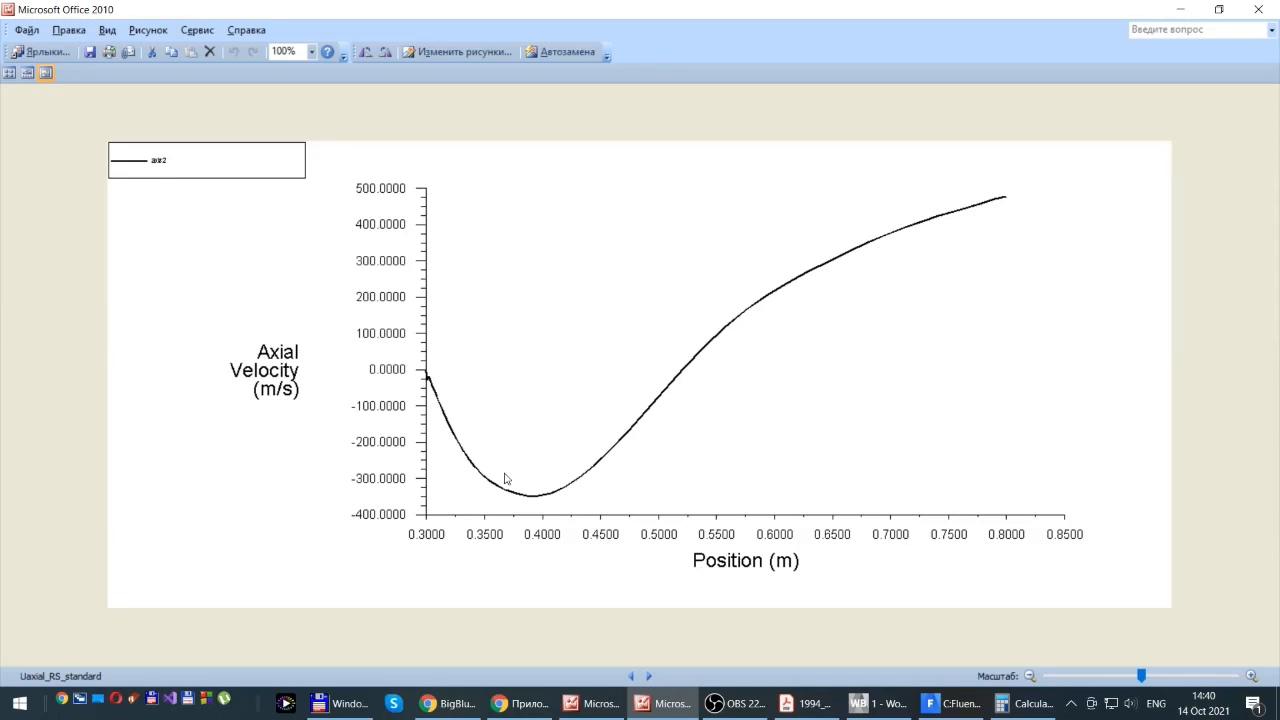
scroll(505, 479, "up", 2)
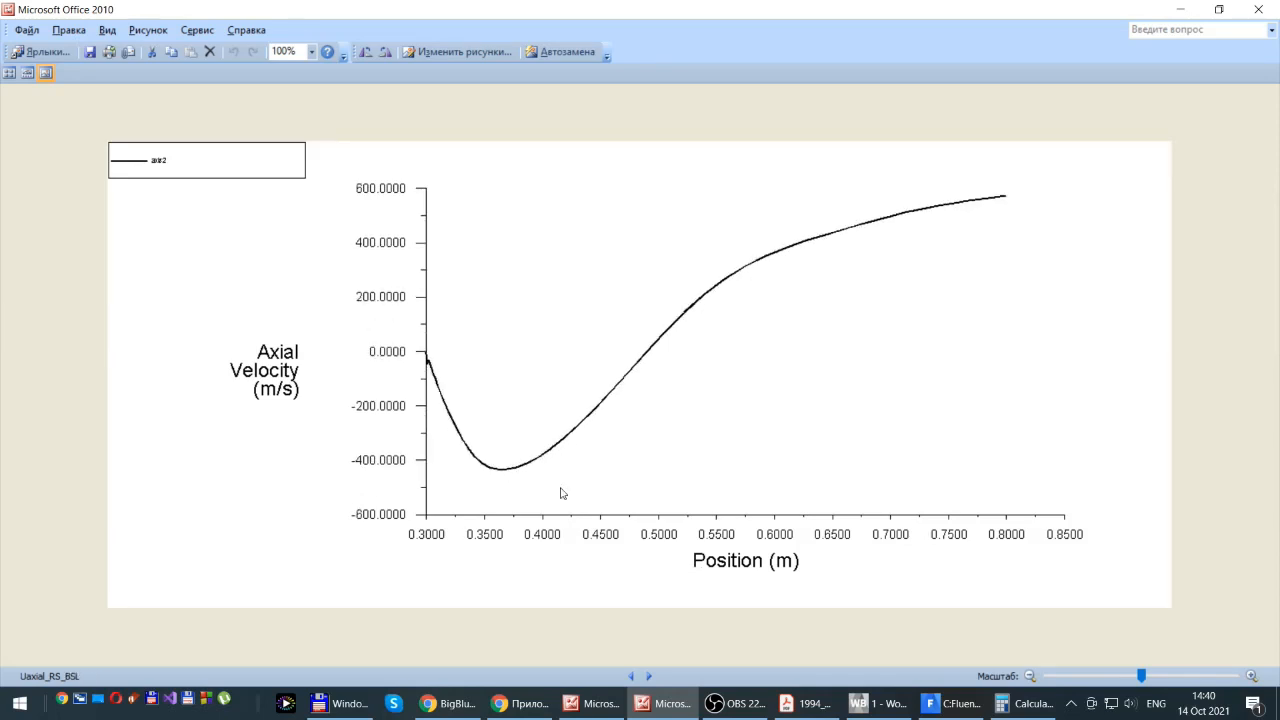
scroll(561, 493, "down", 2)
scroll(561, 493, "up", 1)
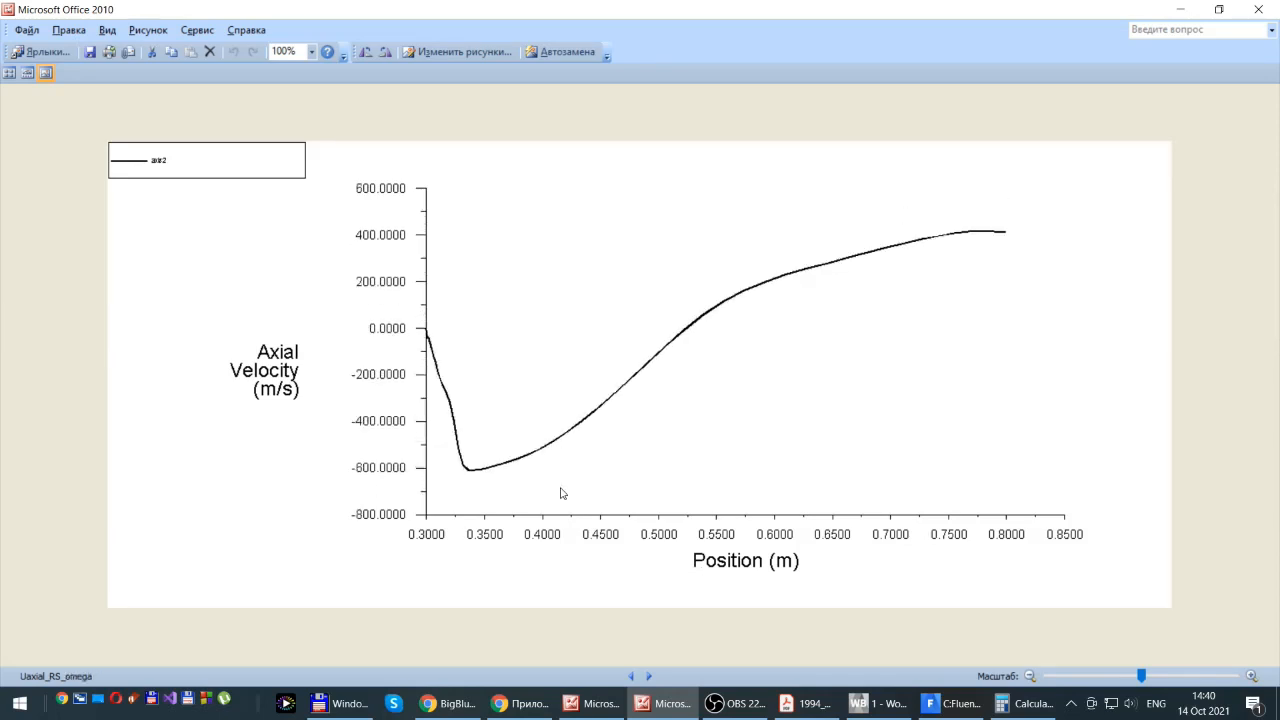
scroll(561, 493, "up", 1)
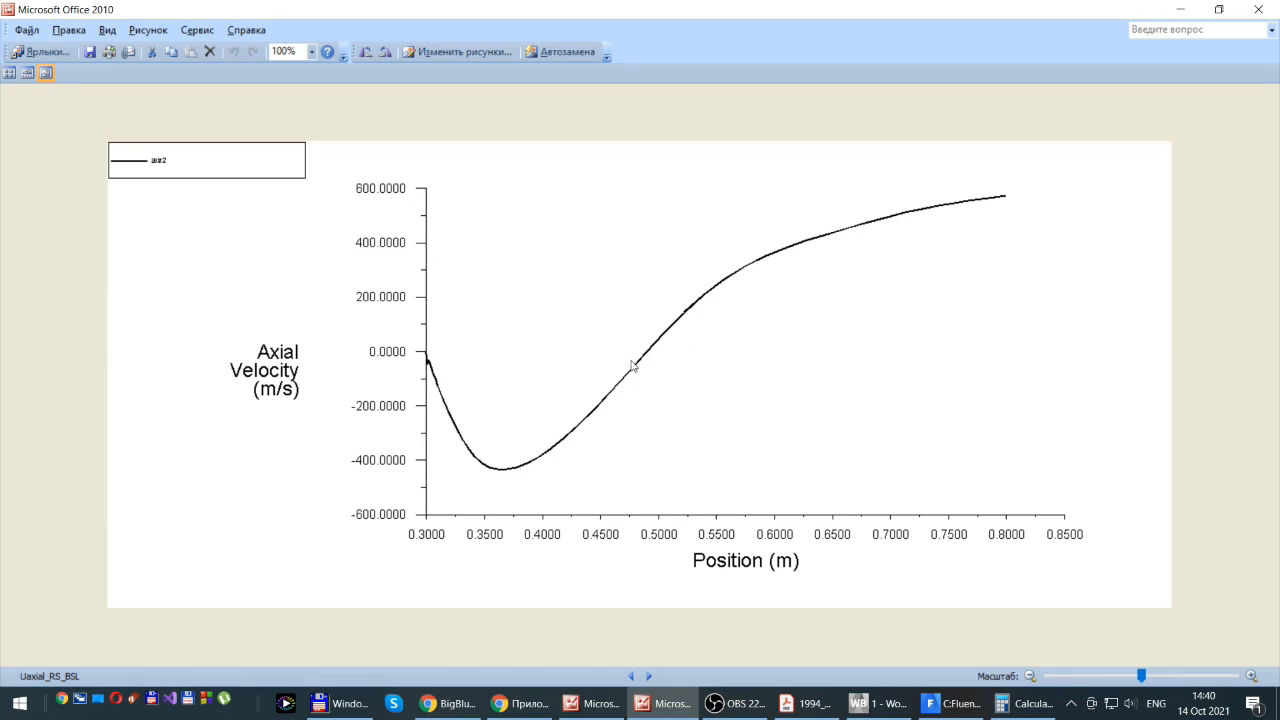
scroll(624, 490, "down", 4)
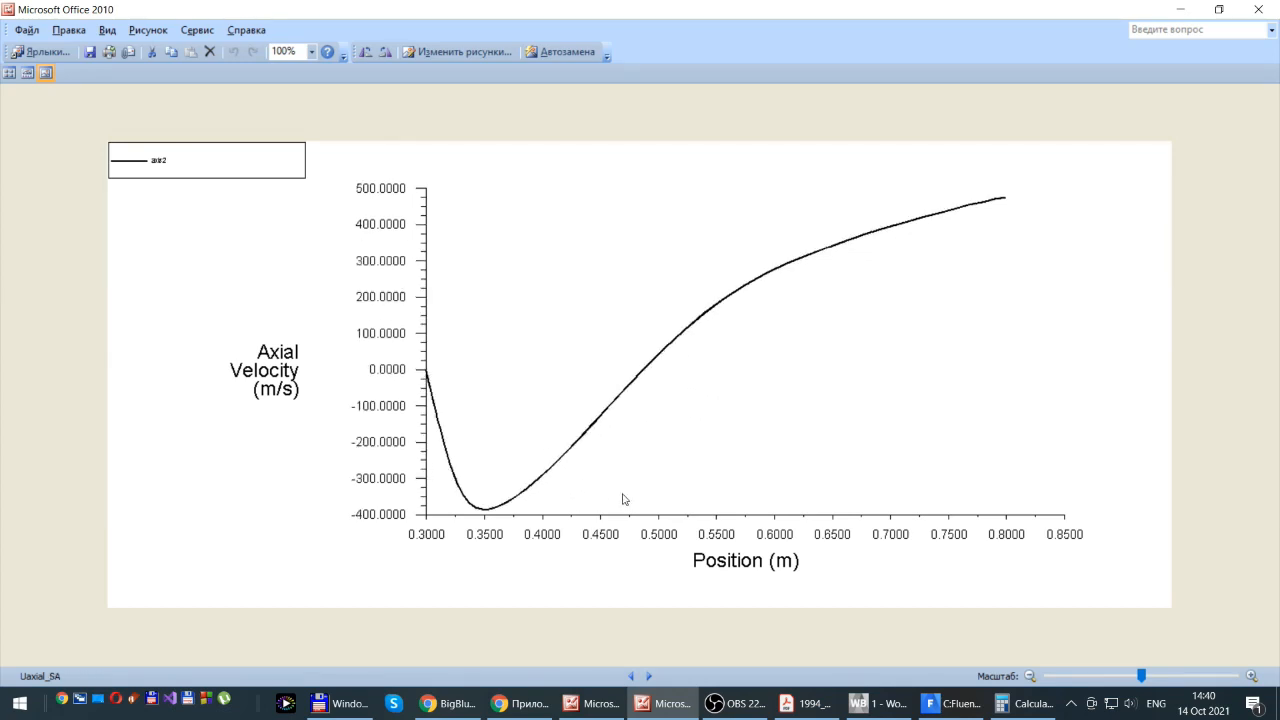